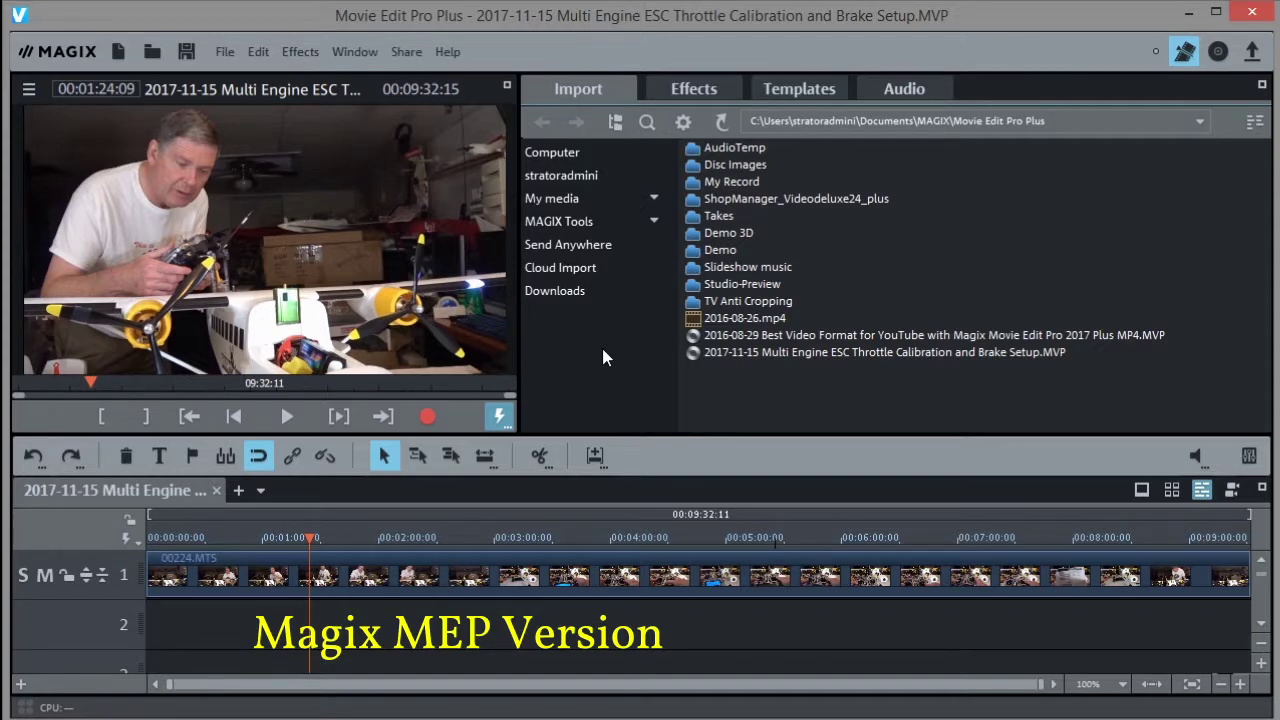
# Step: Open the program's About information to check which version is installed
pyautogui.click(447, 53)
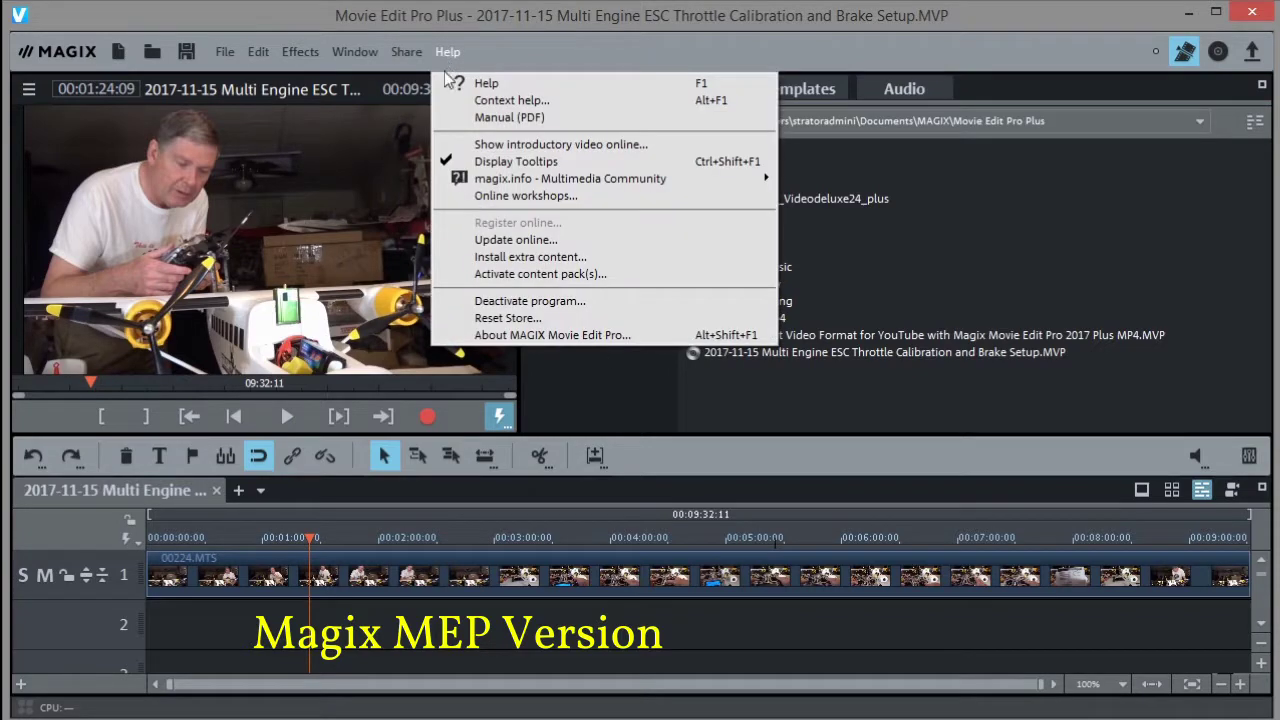
pyautogui.click(510, 335)
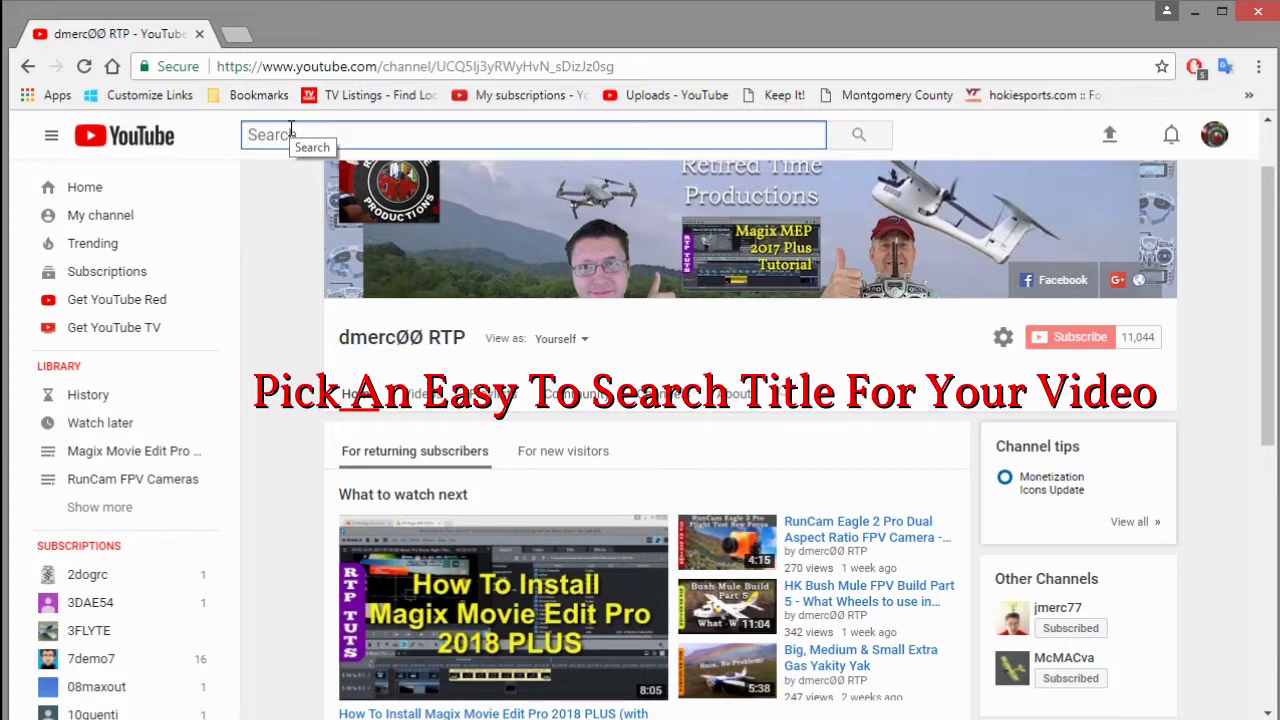
# Step: Search YouTube for "twin engine esc throttle calibration" and for "esc throttle calibration" to compare possible video titles
pyautogui.write('twin')
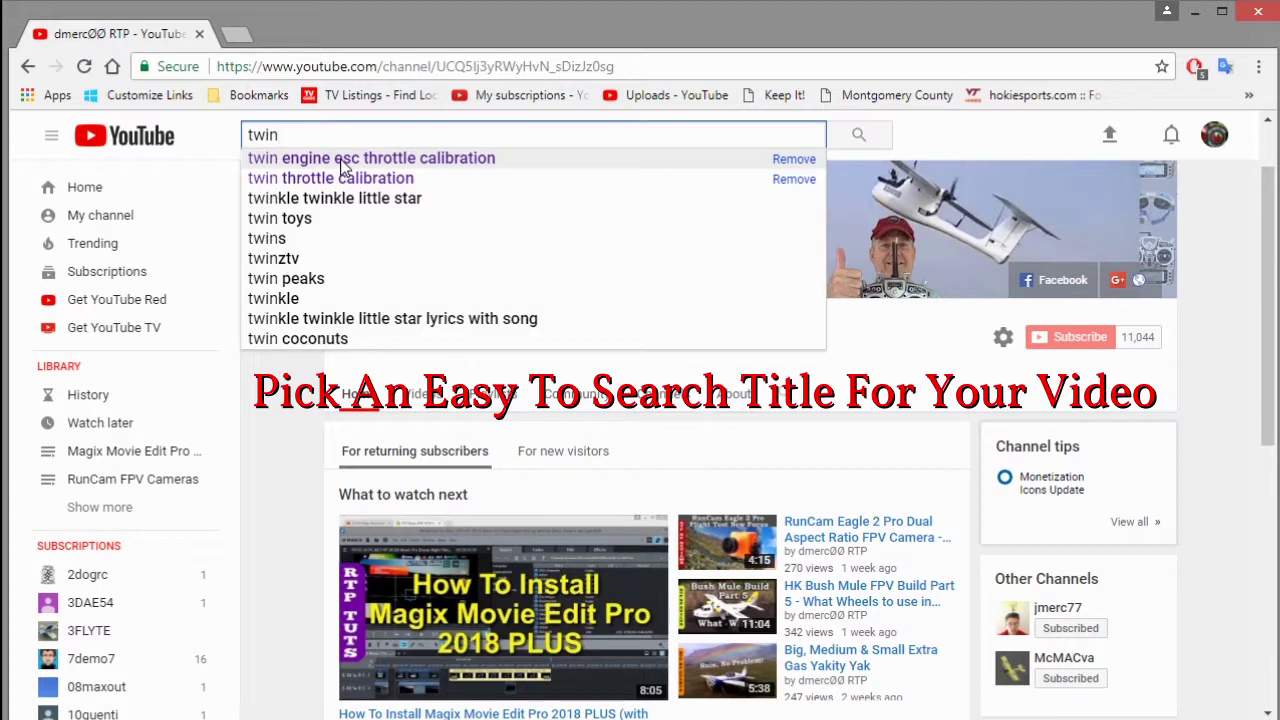
pyautogui.click(340, 162)
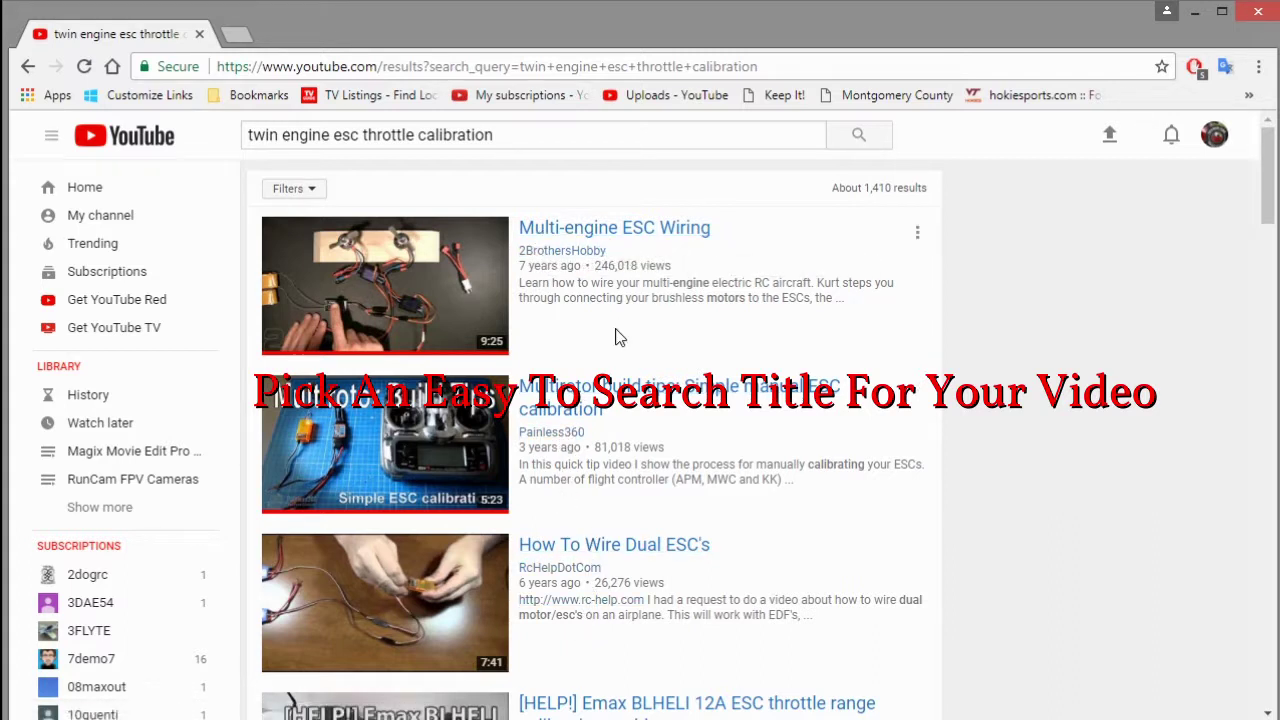
pyautogui.click(255, 134)
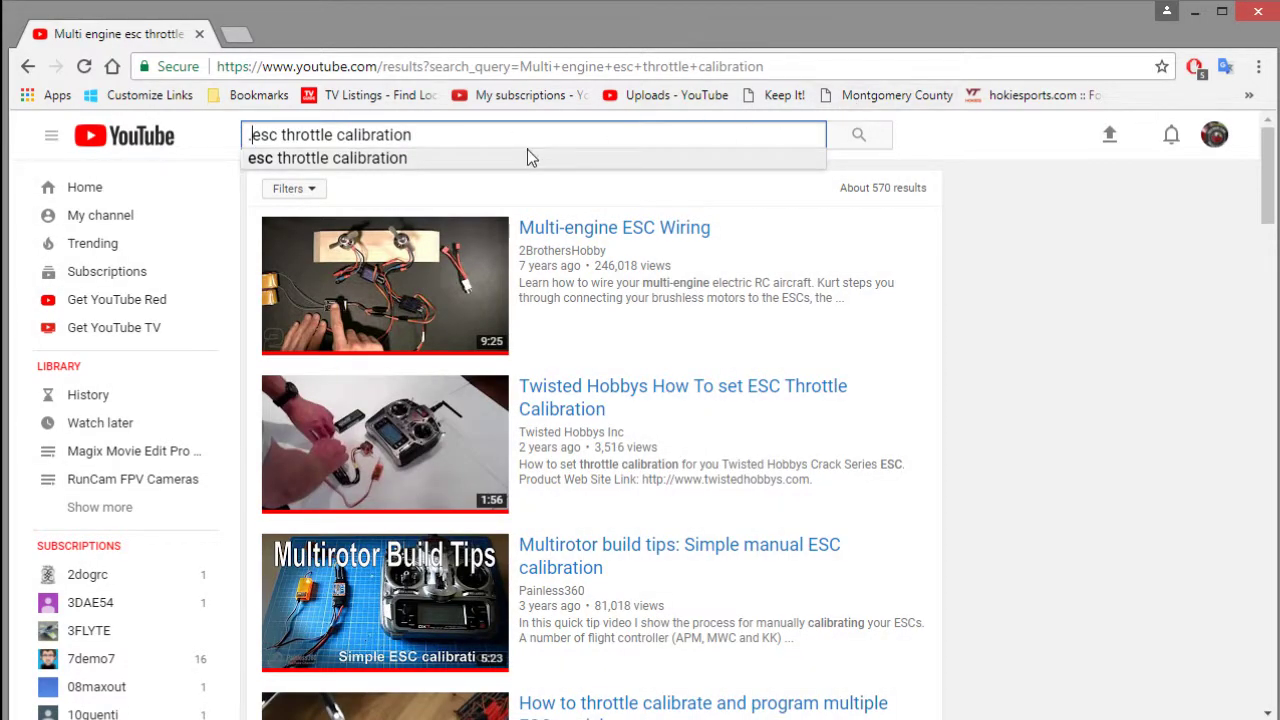
pyautogui.click(870, 134)
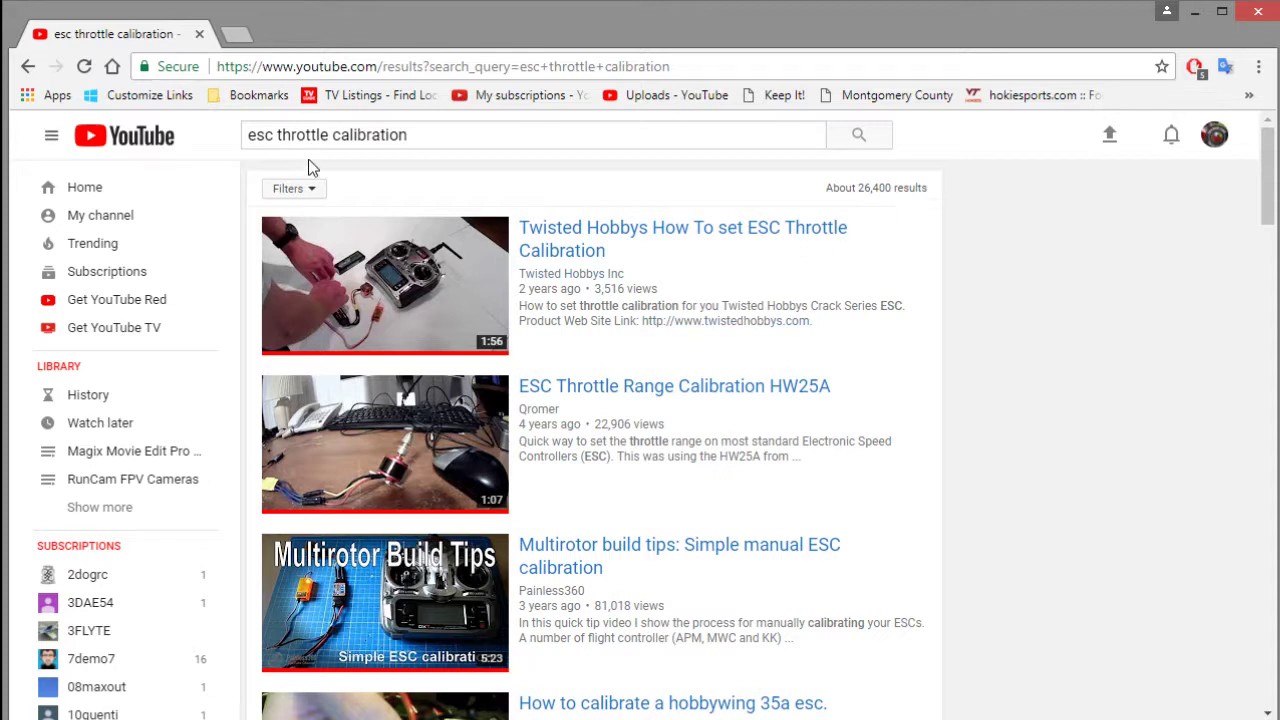
# Step: Extend the YouTube search to "esc throttle calibration and brake setup" and run it
pyautogui.click(410, 136)
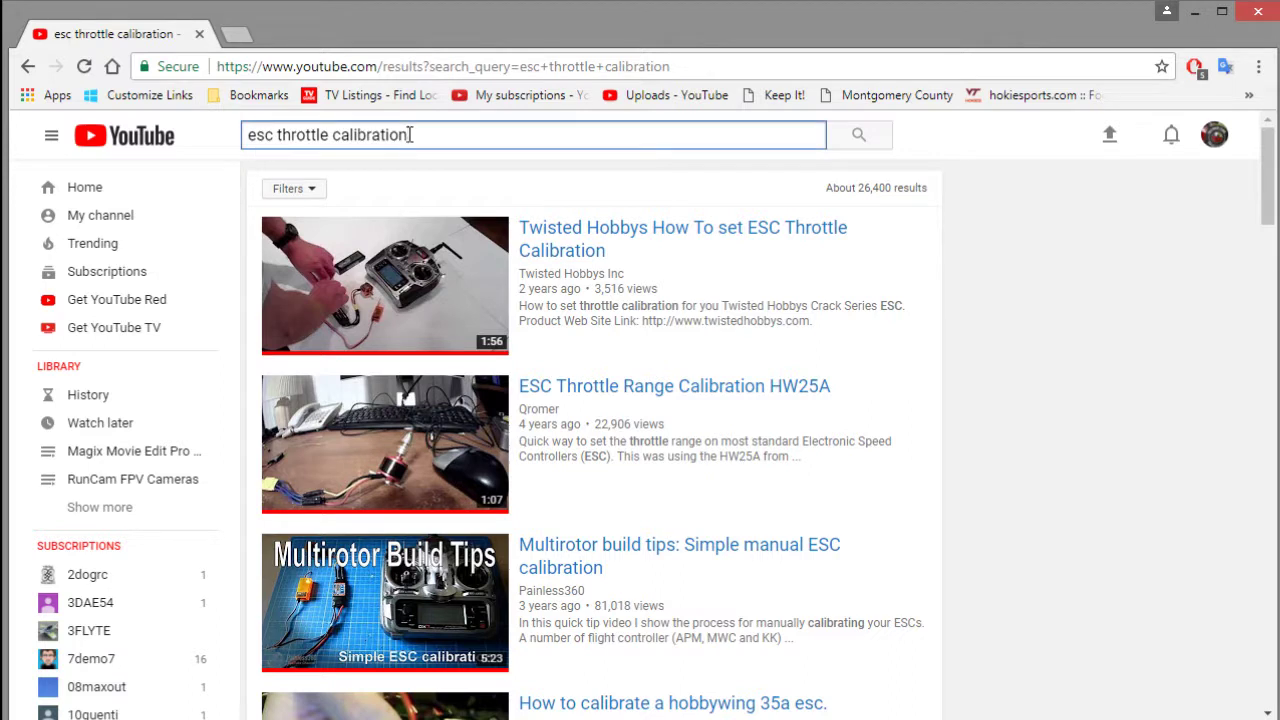
pyautogui.write('and brake setup')
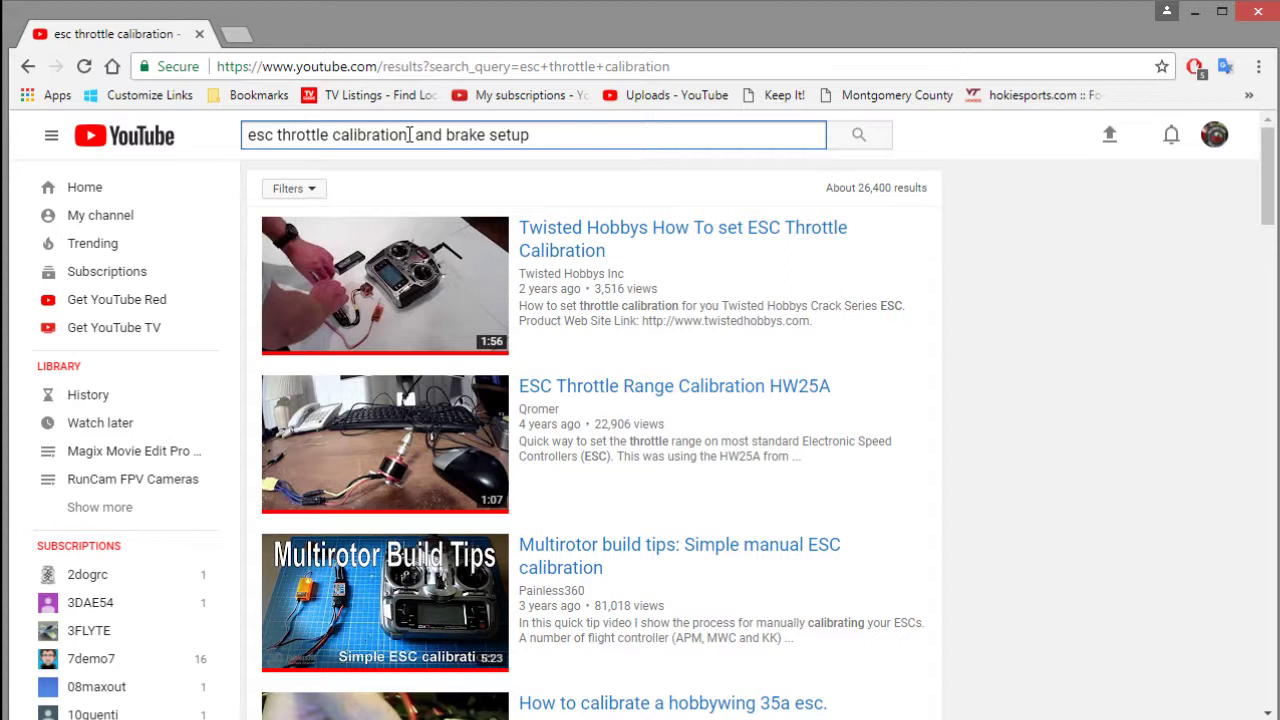
pyautogui.press('Return')
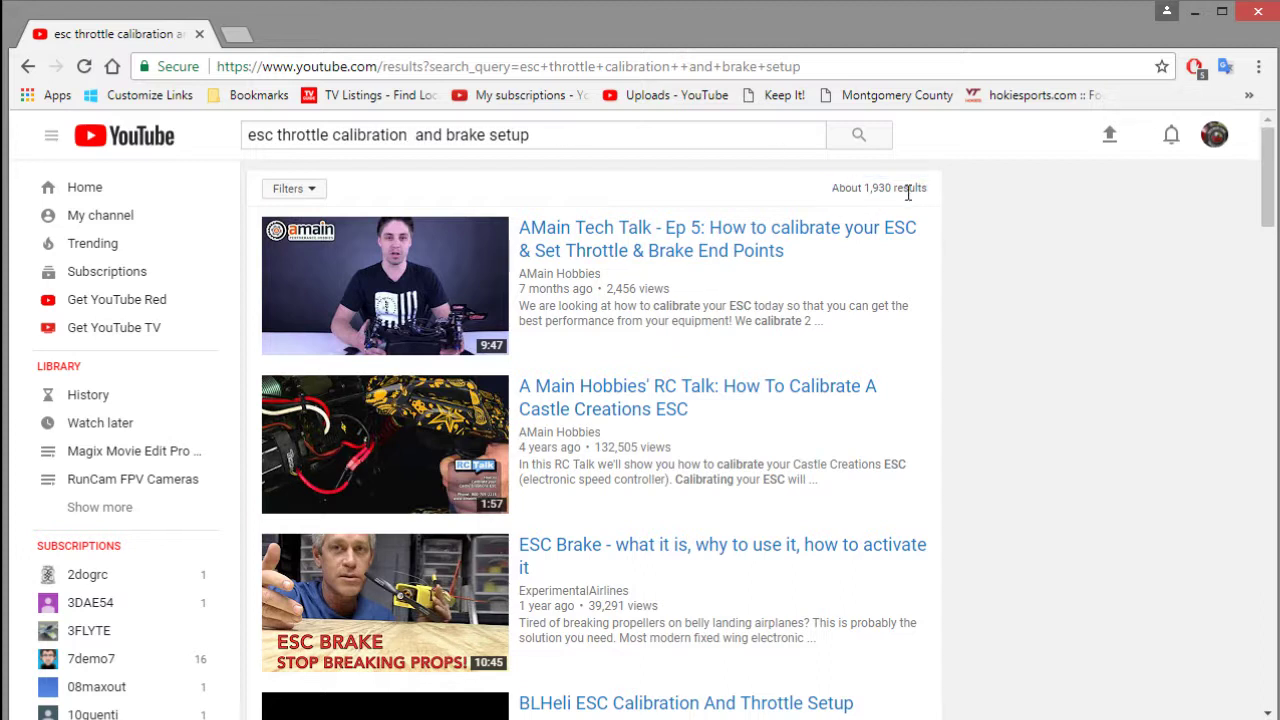
# Step: Search YouTube for the full title "multi engine esc throttle calibration and brake setup"
pyautogui.click(251, 143)
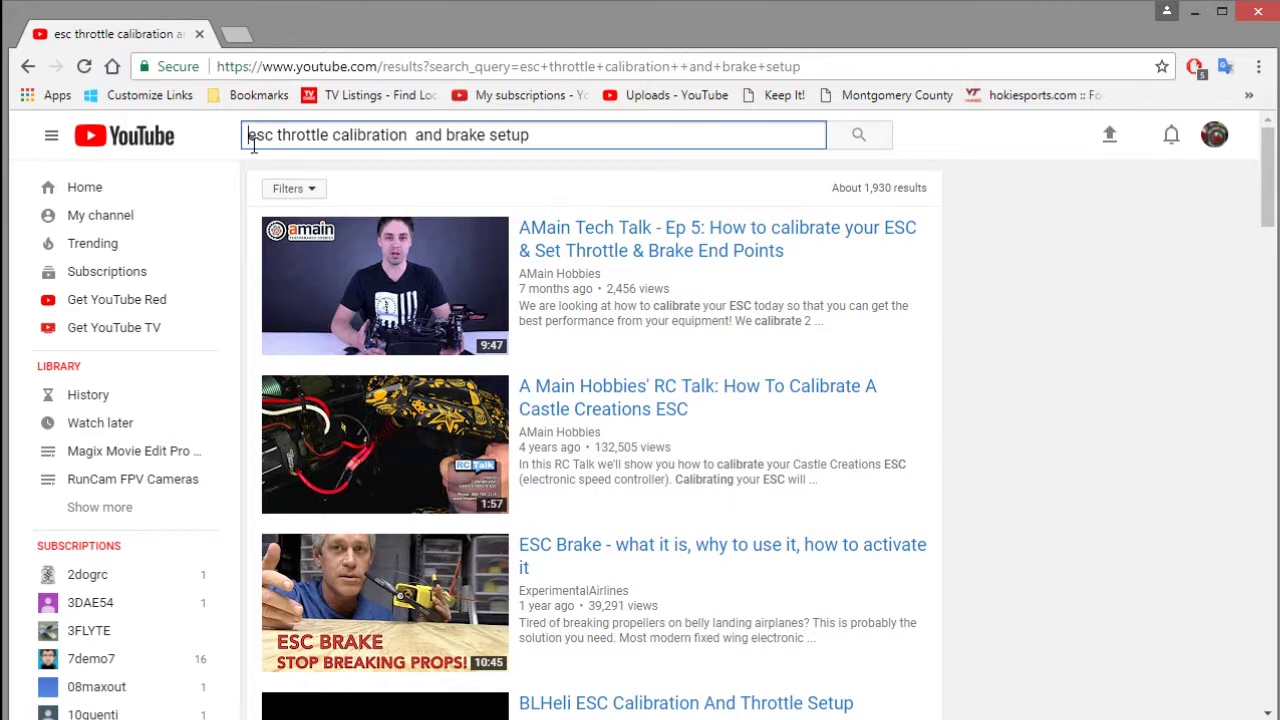
pyautogui.write('multi ')
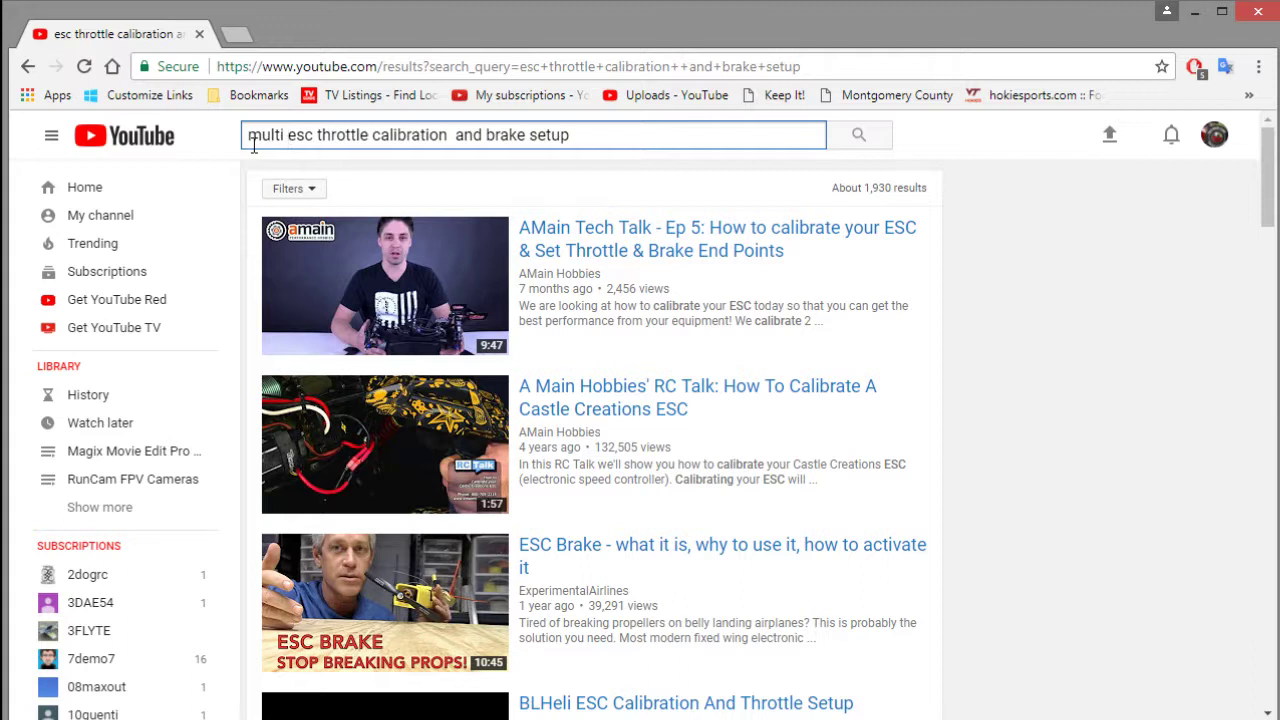
pyautogui.write('engin')
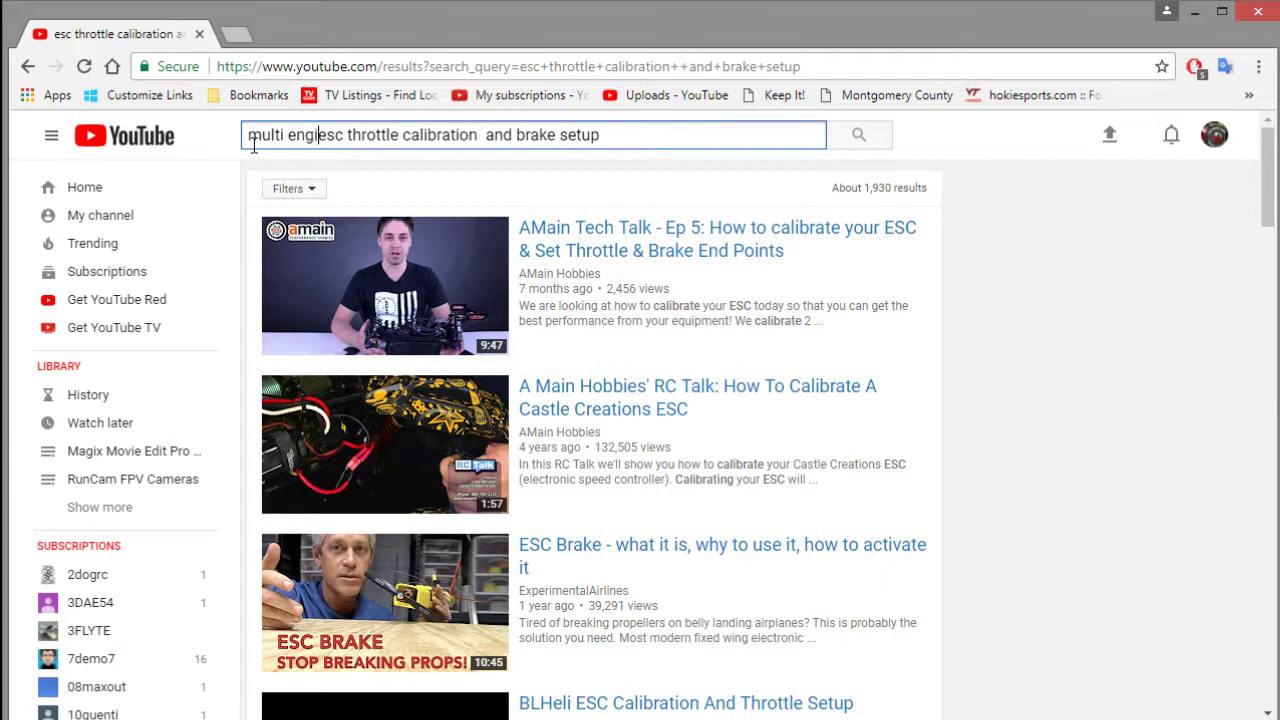
pyautogui.write('e')
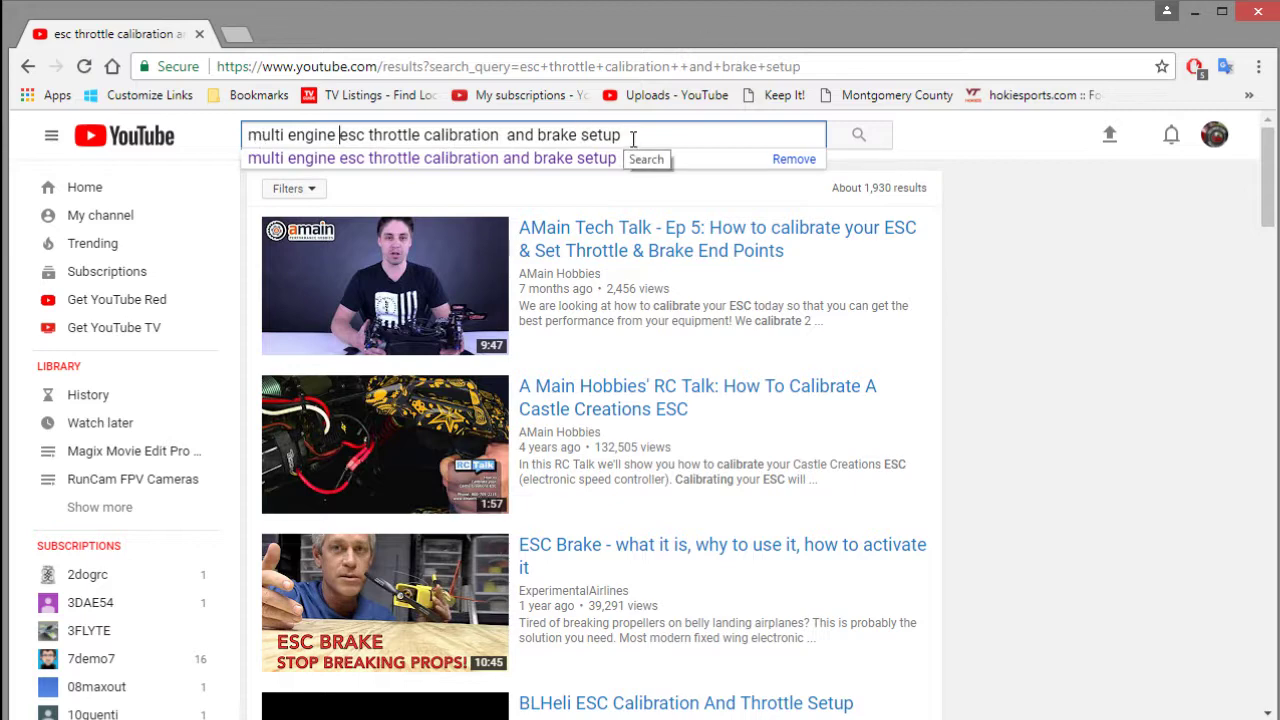
pyautogui.press('Return')
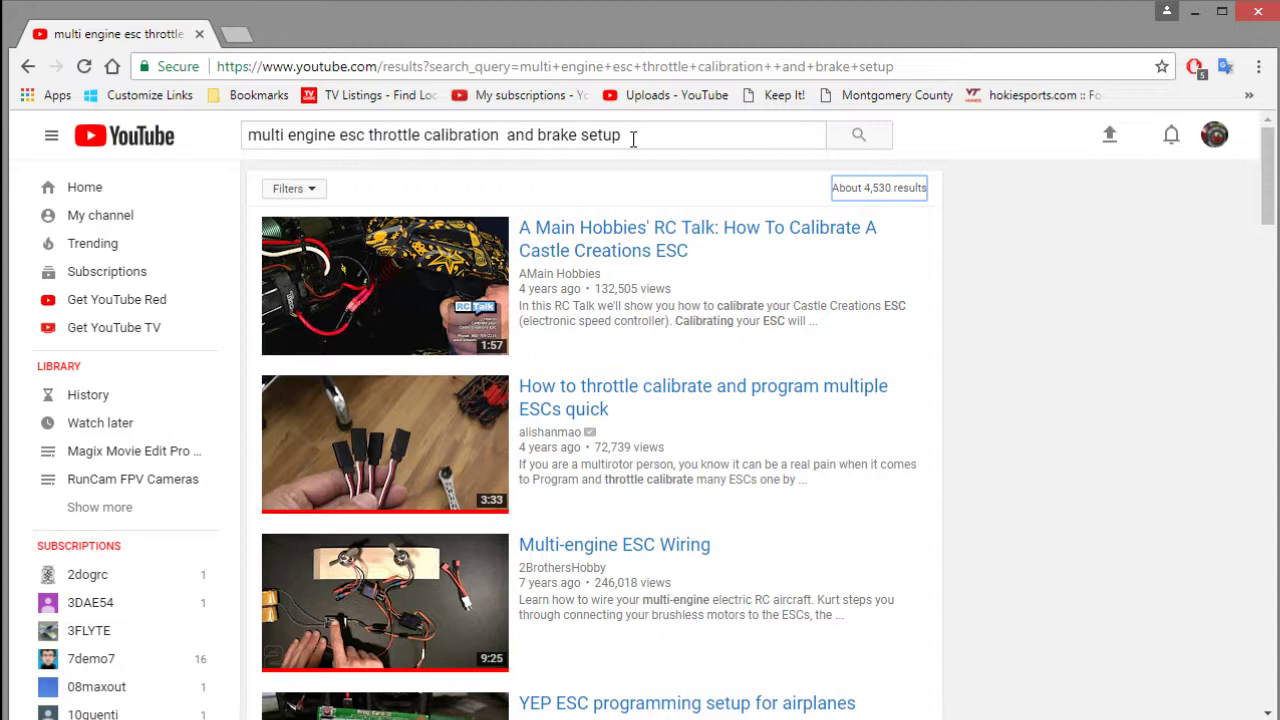
pyautogui.click(507, 136)
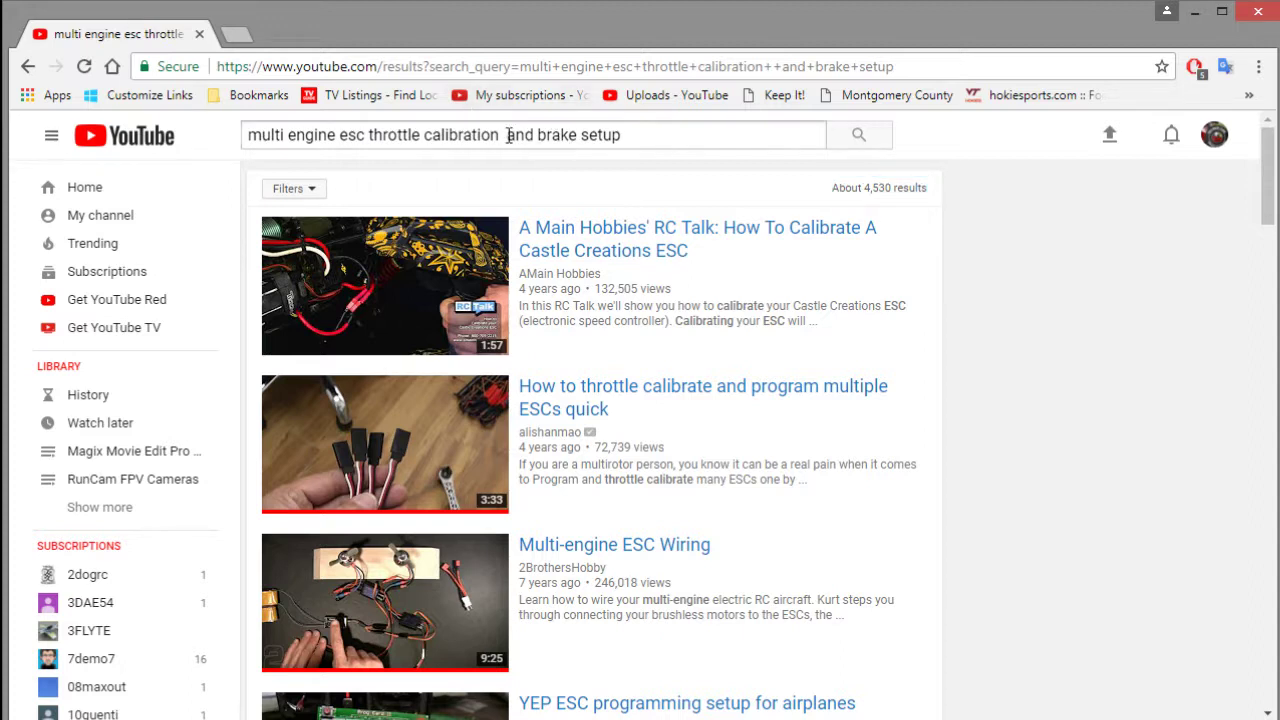
pyautogui.click(509, 137)
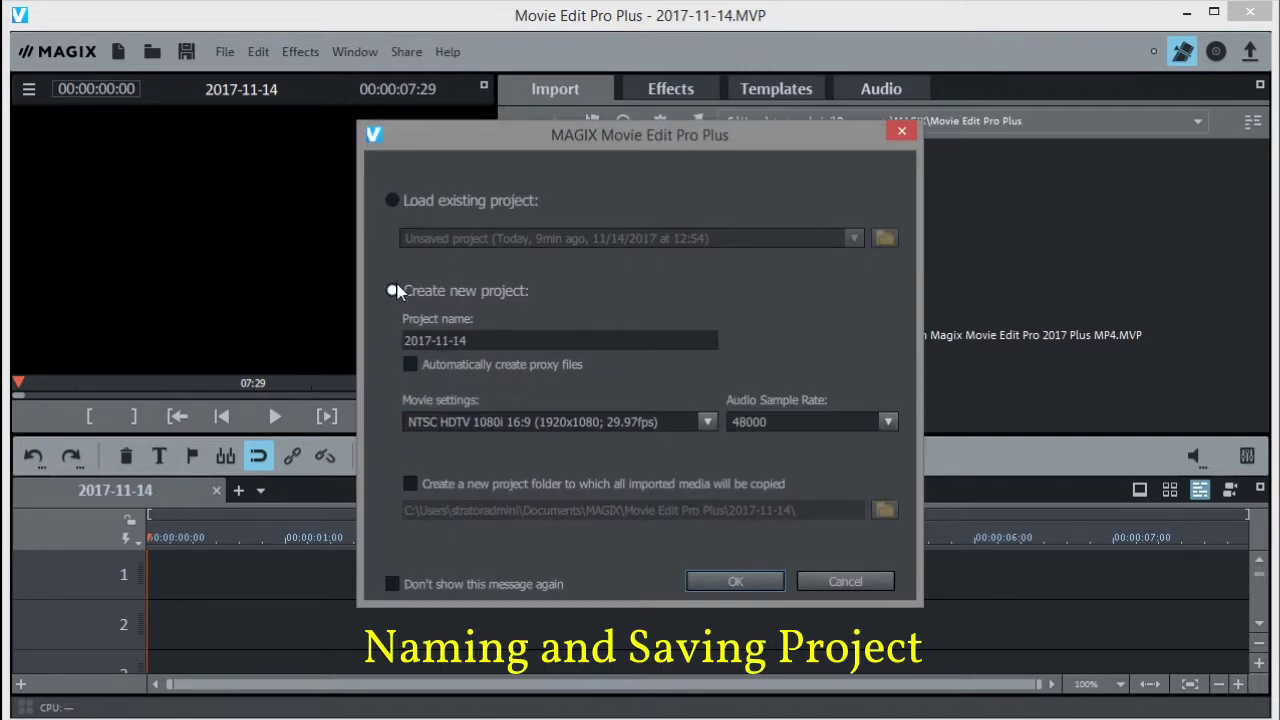
# Step: In MAGIX Movie Edit Pro Plus, create a new project named "2017-11-15 Multi Engine ESC Throttle Calibration and Brake Setup"
pyautogui.click(488, 341)
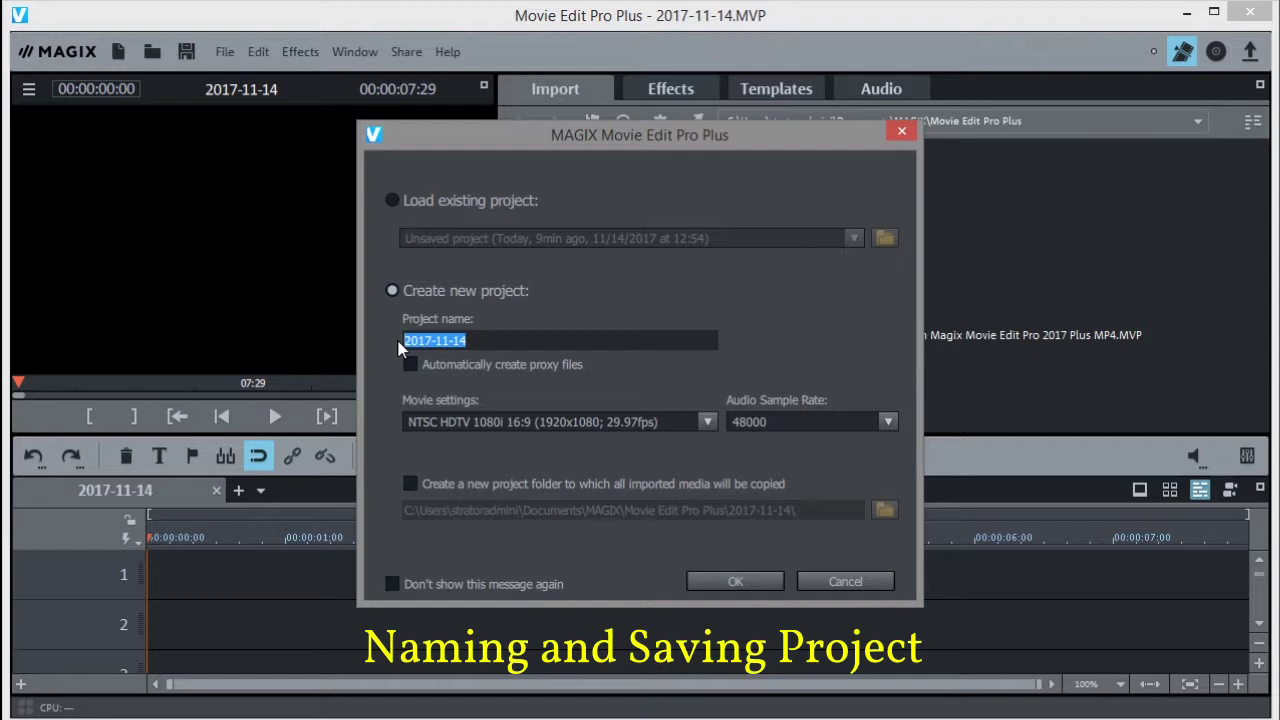
pyautogui.write('2017-11-15 Multi Engine ESC Throttle Calibration and Brake')
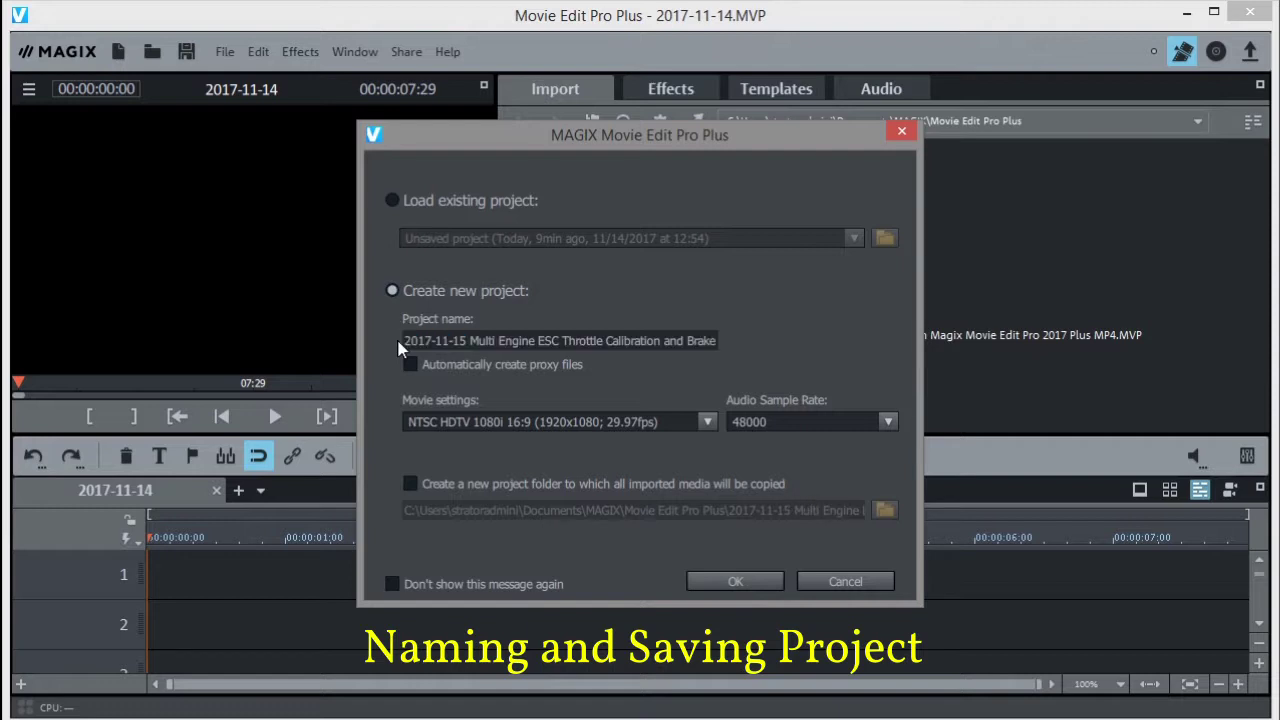
pyautogui.click(736, 582)
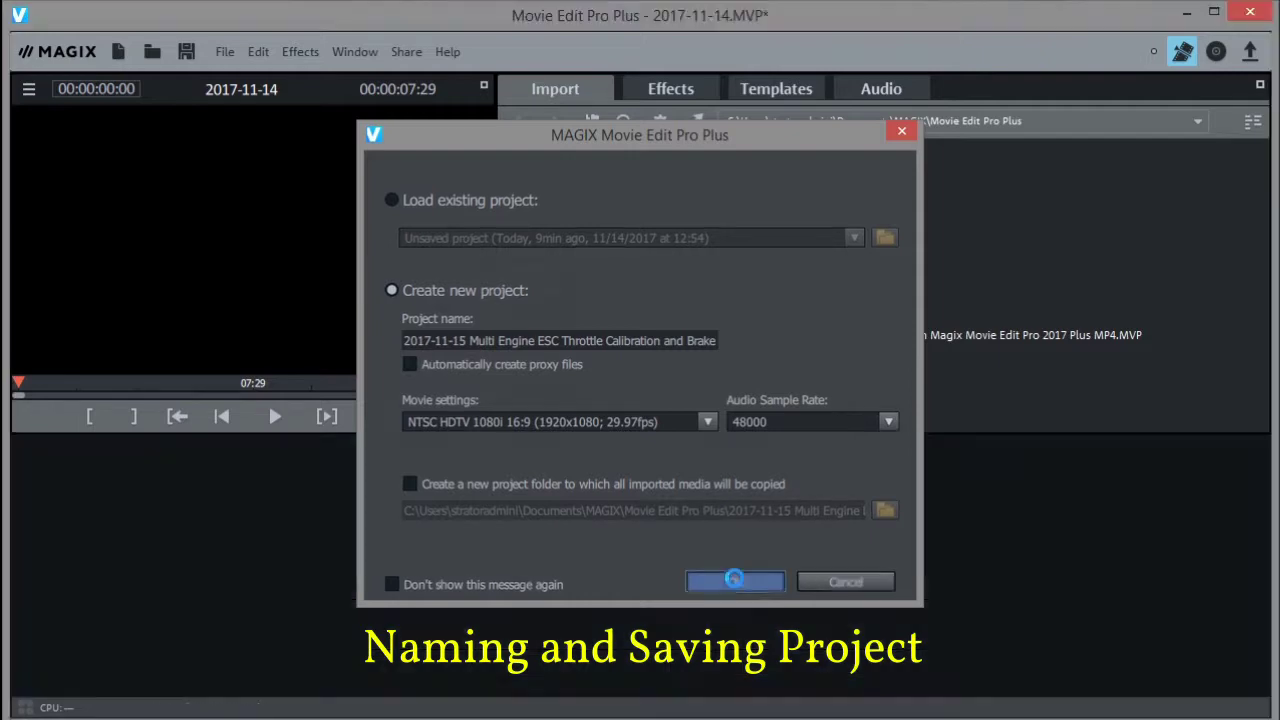
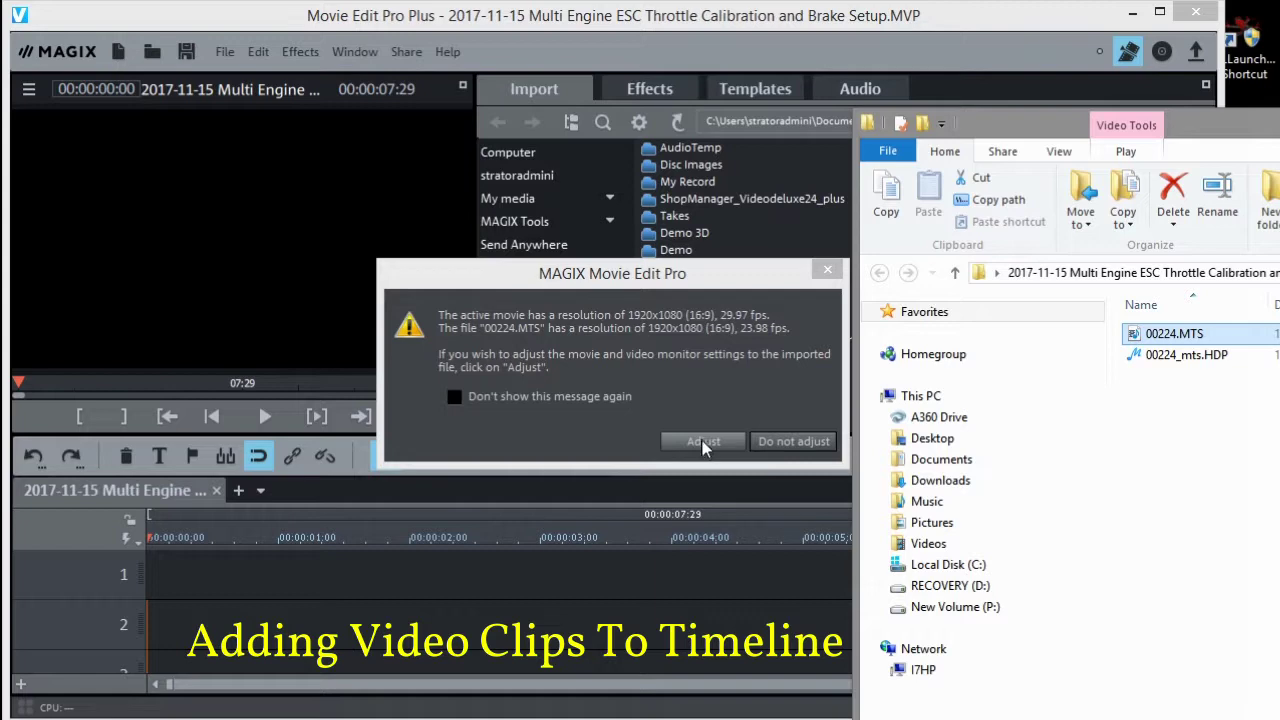
# Step: Adjust the movie settings to match the imported clip 00224.MTS and move the playhead to about 00:01:24
pyautogui.click(703, 441)
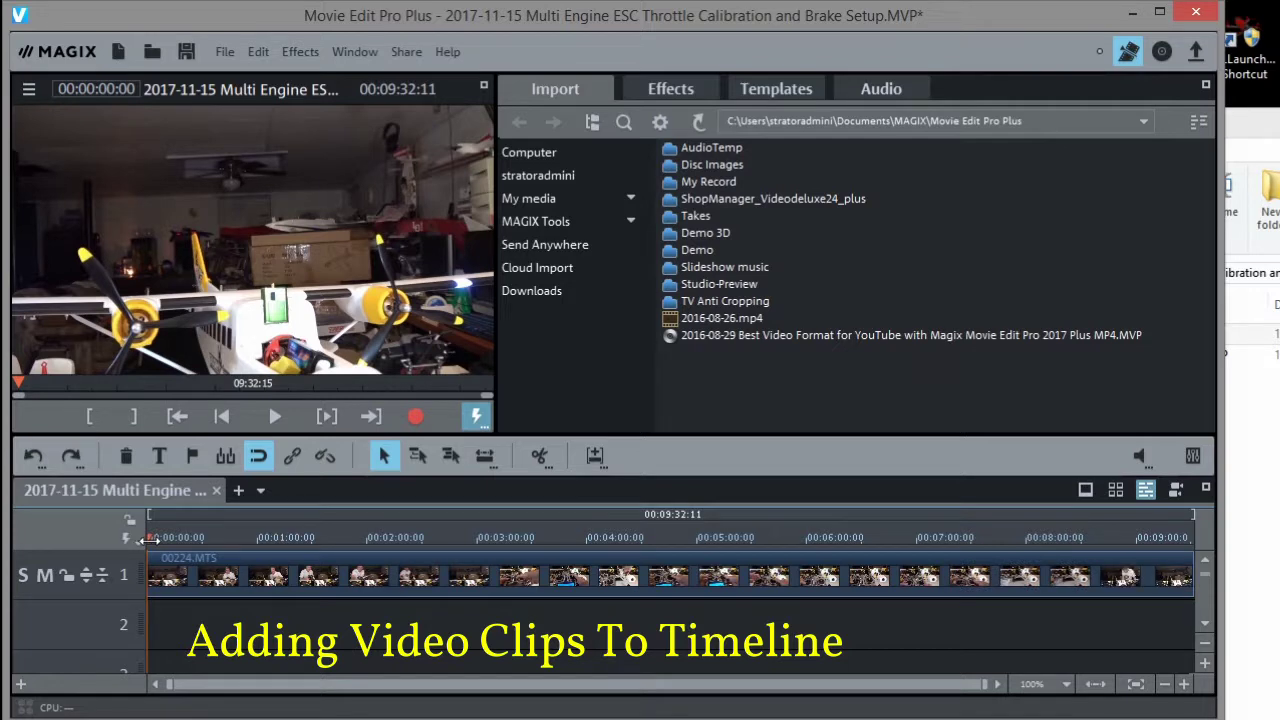
pyautogui.moveTo(150, 537); pyautogui.dragTo(252, 537)
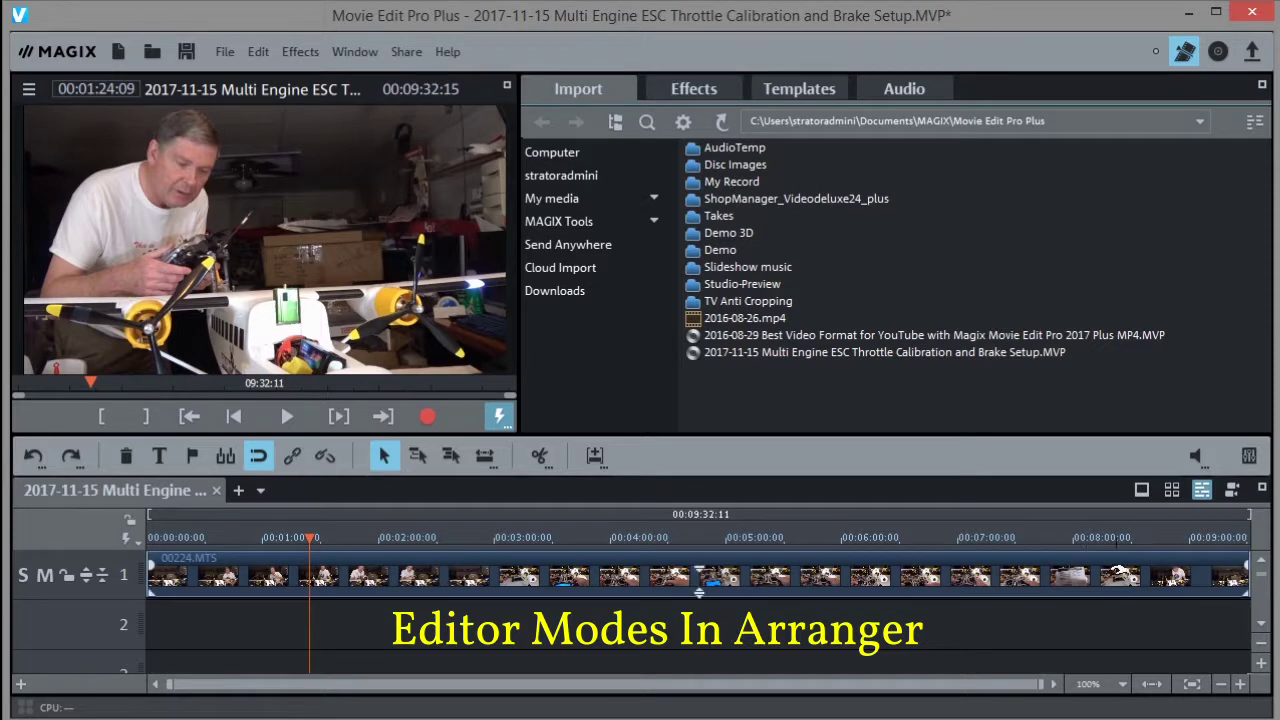
# Step: View the project in storyboard mode and in the scene overview, and return to timeline mode
pyautogui.click(1141, 490)
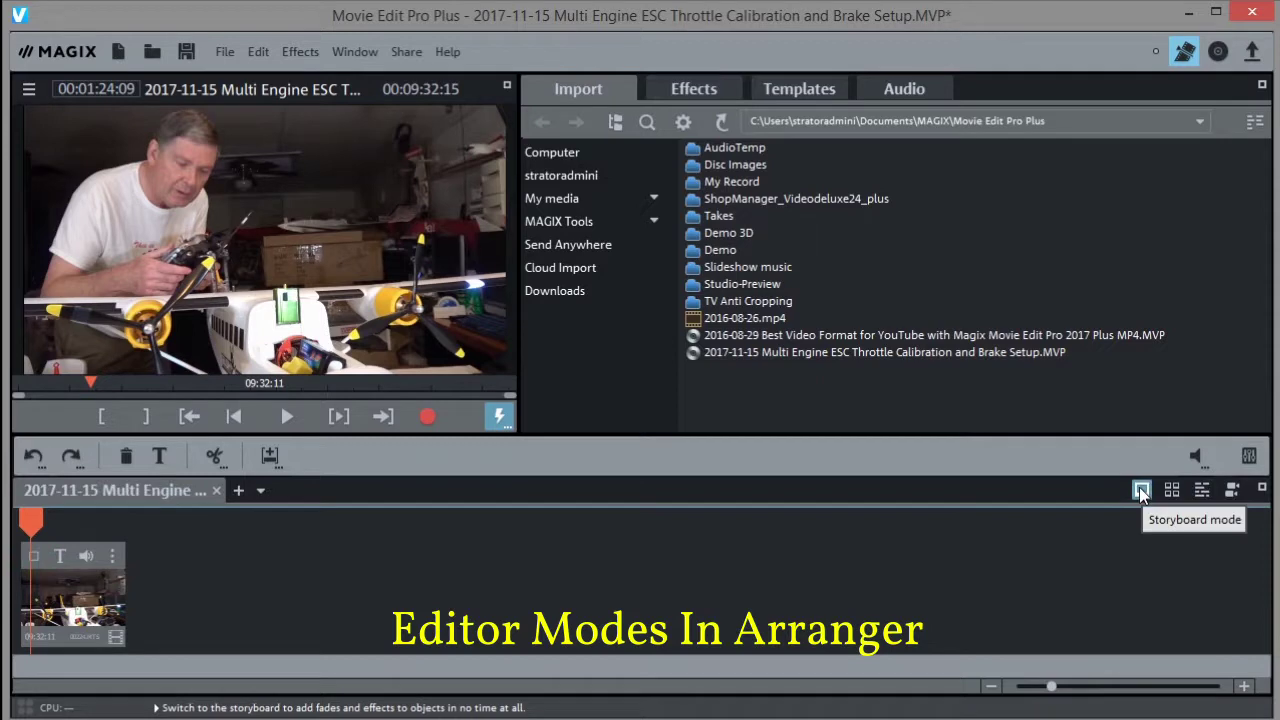
pyautogui.click(1172, 491)
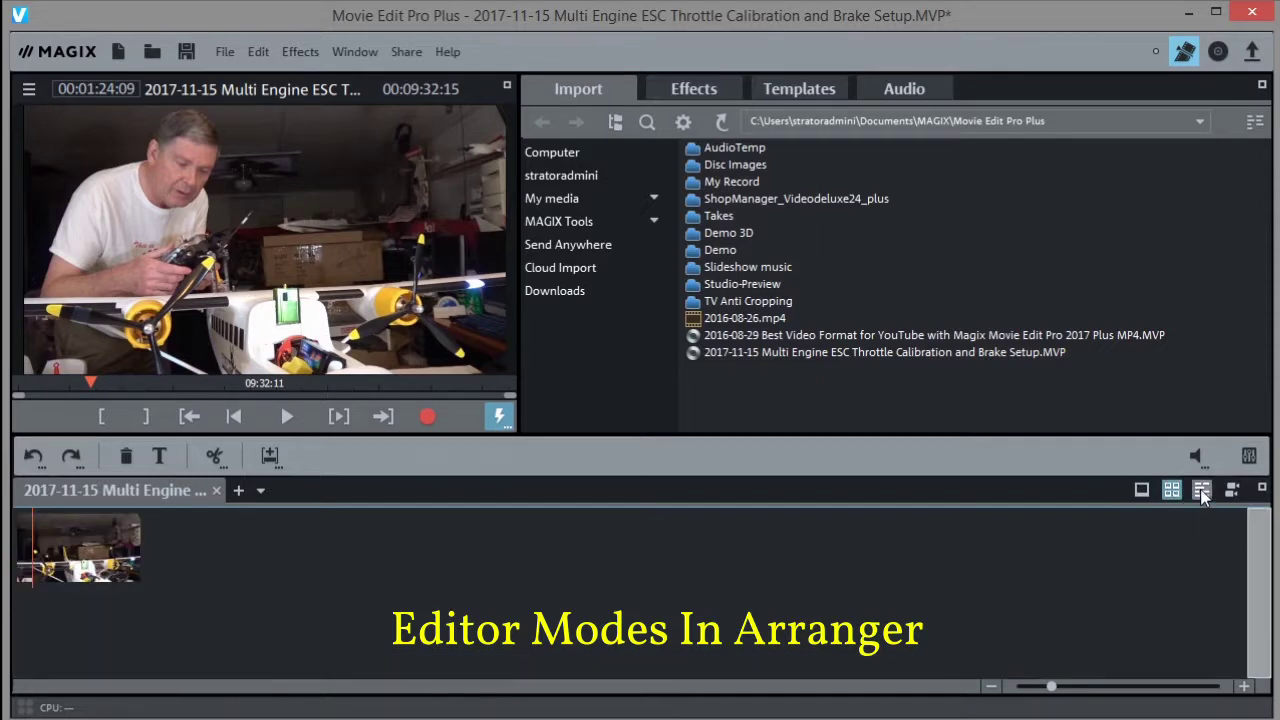
pyautogui.click(1201, 491)
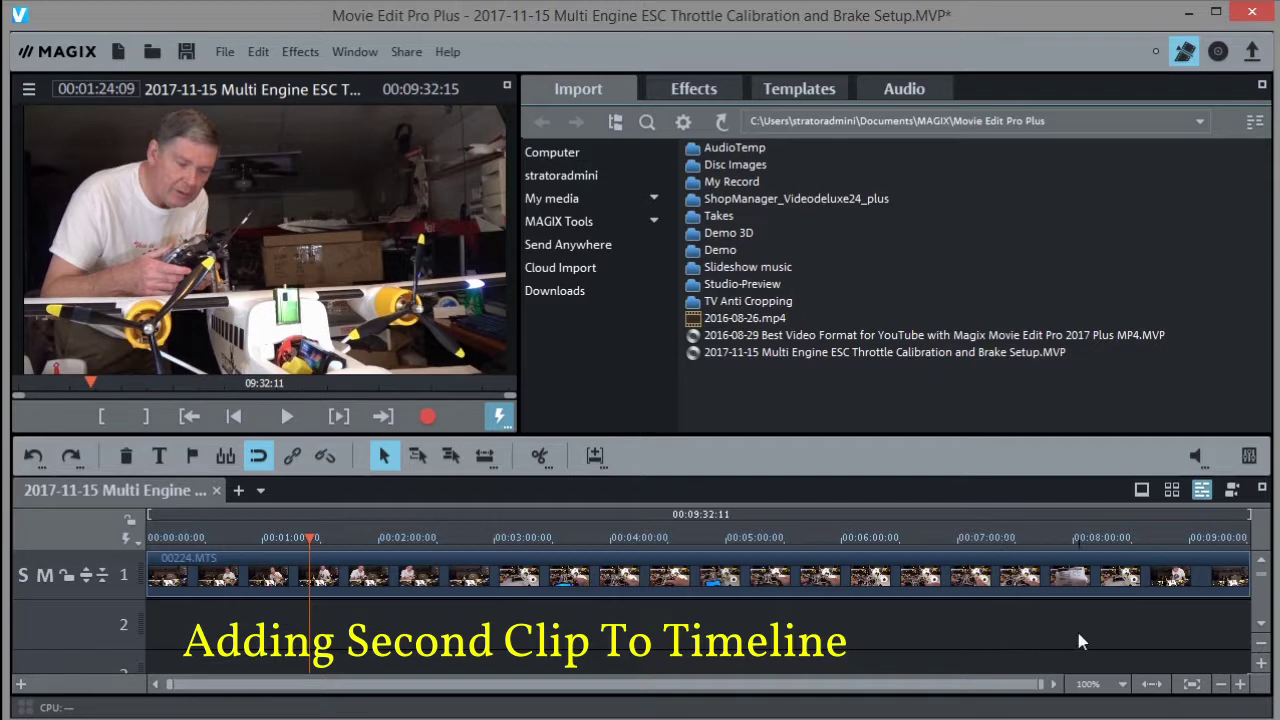
# Step: Add the clip 00229.MTS from the project's media folder to track 1, directly after 00224.MTS
pyautogui.click(1222, 684)
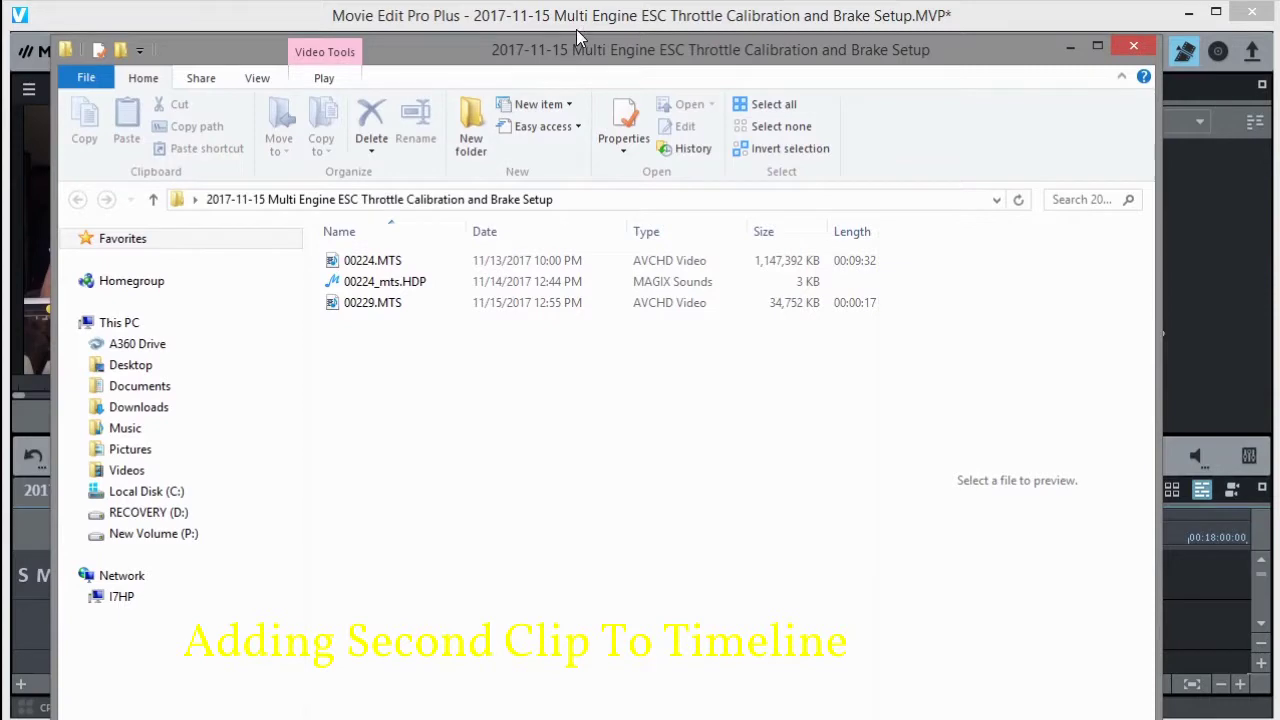
pyautogui.moveTo(569, 50); pyautogui.dragTo(1243, 16)
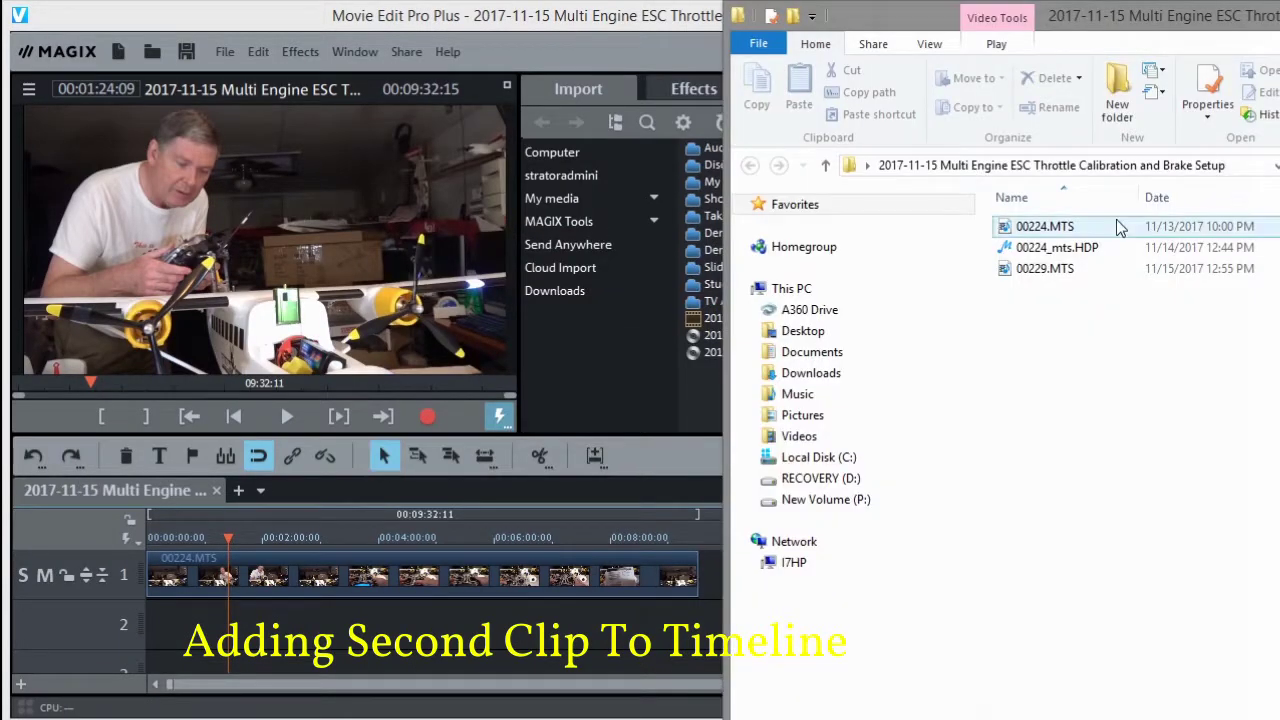
pyautogui.moveTo(1040, 268); pyautogui.dragTo(708, 592)
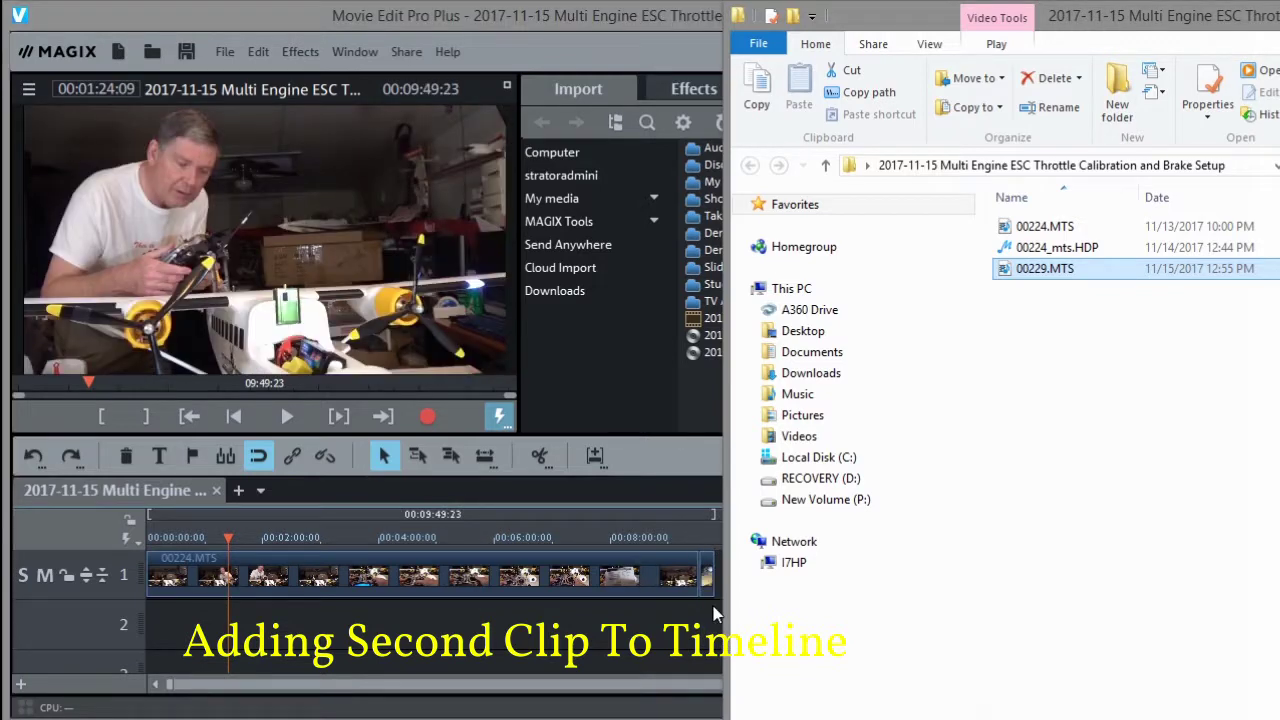
pyautogui.hotkey('alt', 'F4')
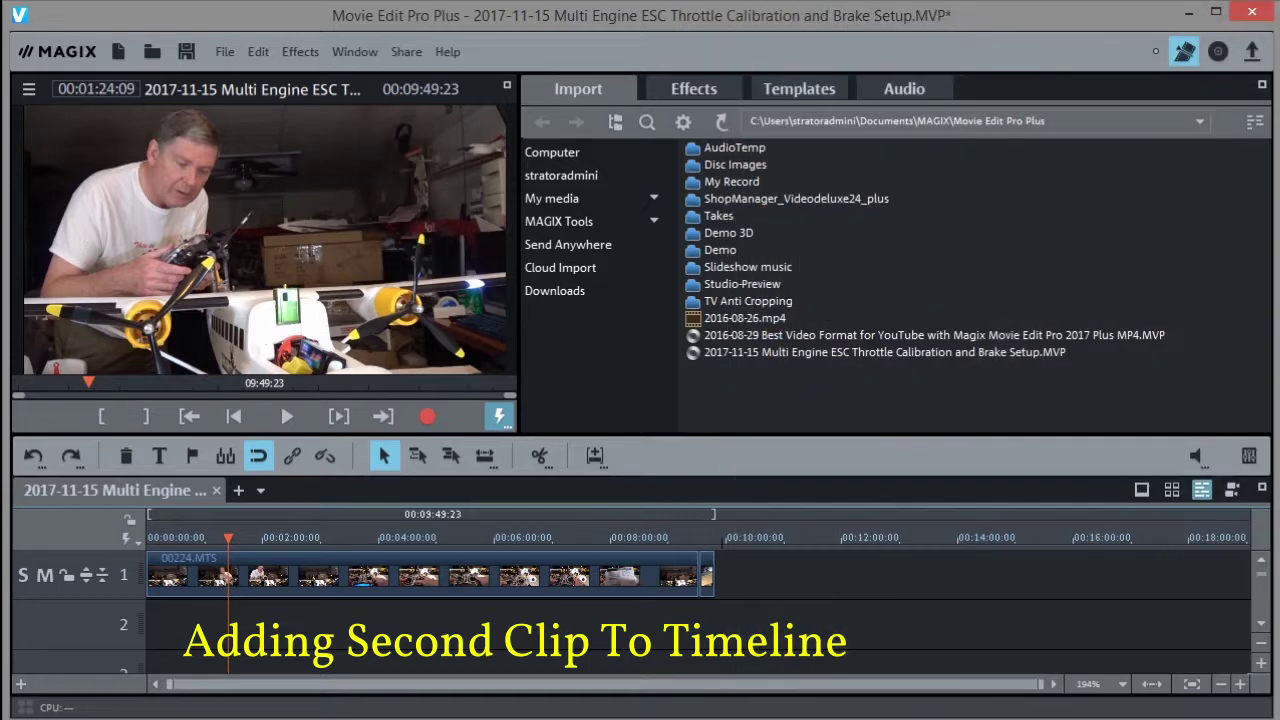
# Step: Move 00224.MTS to start at the playhead at 00:01:24:09 and place the short second clip a small gap after it
pyautogui.moveTo(716, 568); pyautogui.dragTo(869, 572)
pyautogui.moveTo(600, 565); pyautogui.dragTo(684, 563)
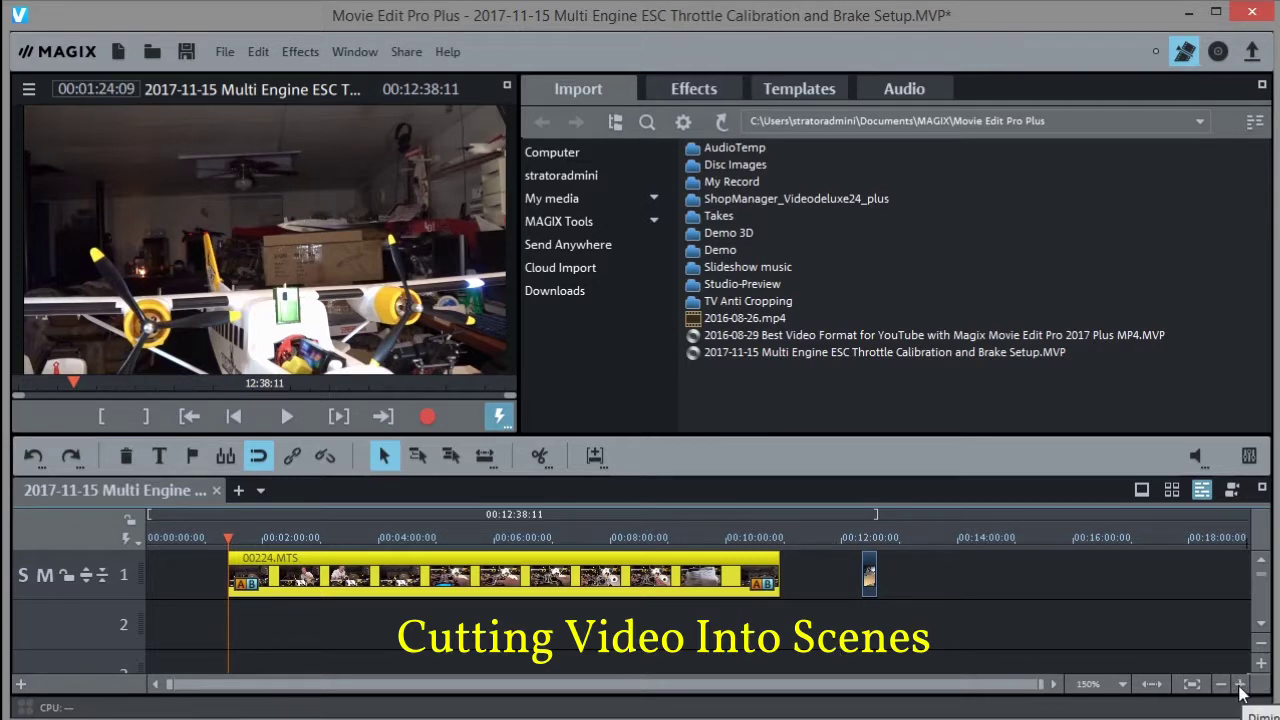
pyautogui.moveTo(875, 556); pyautogui.dragTo(819, 558)
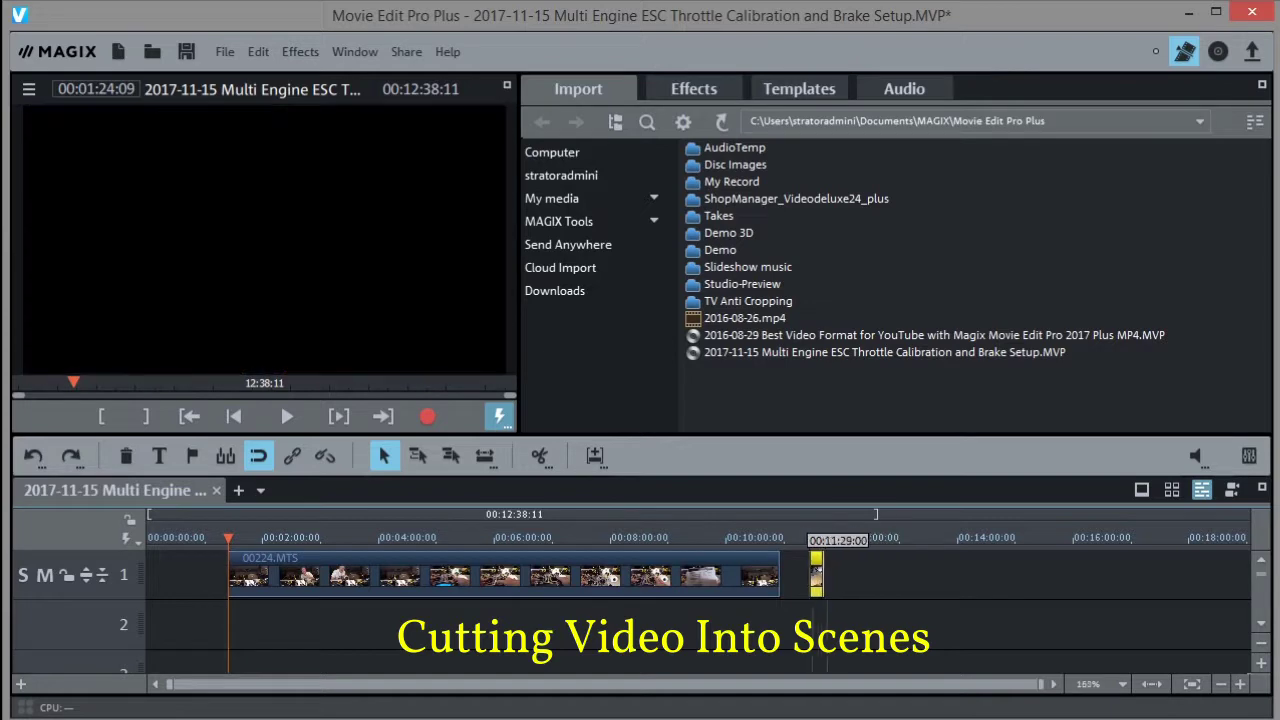
# Step: Split the clip 00224.MTS on track 1 at 00:02:45:16
pyautogui.click(580, 570)
pyautogui.click(1240, 684)
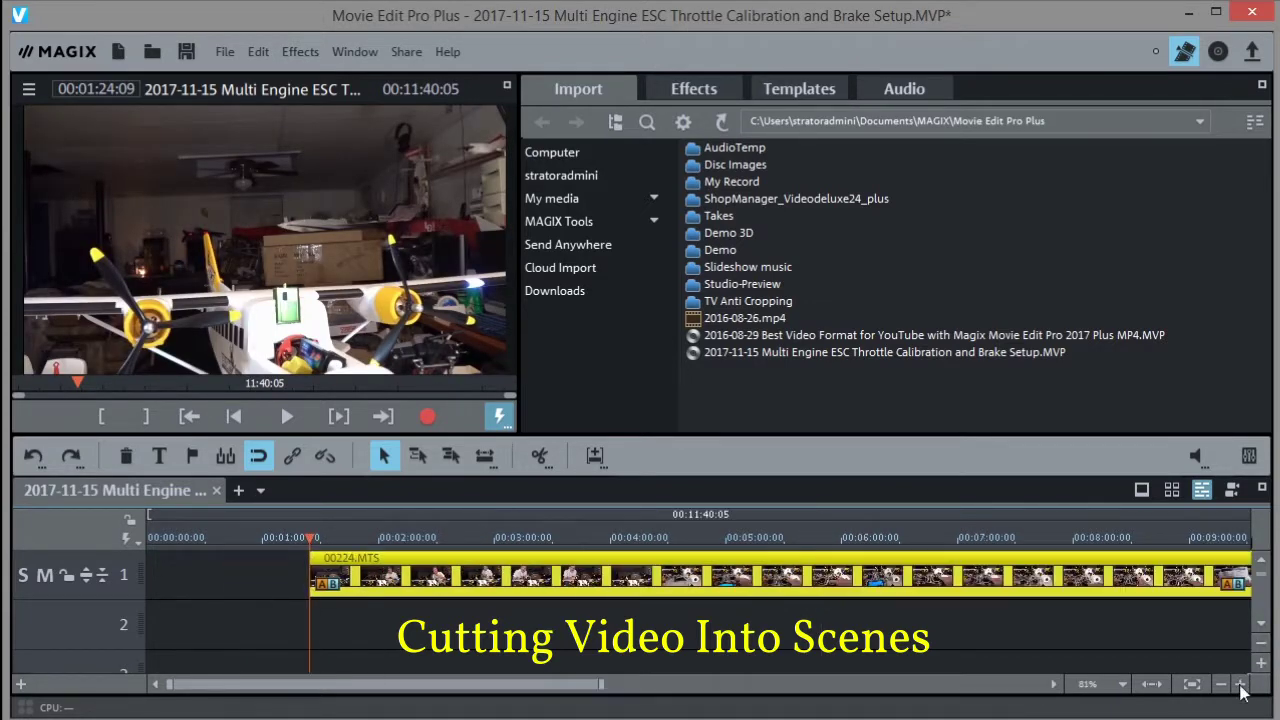
pyautogui.click(1240, 684)
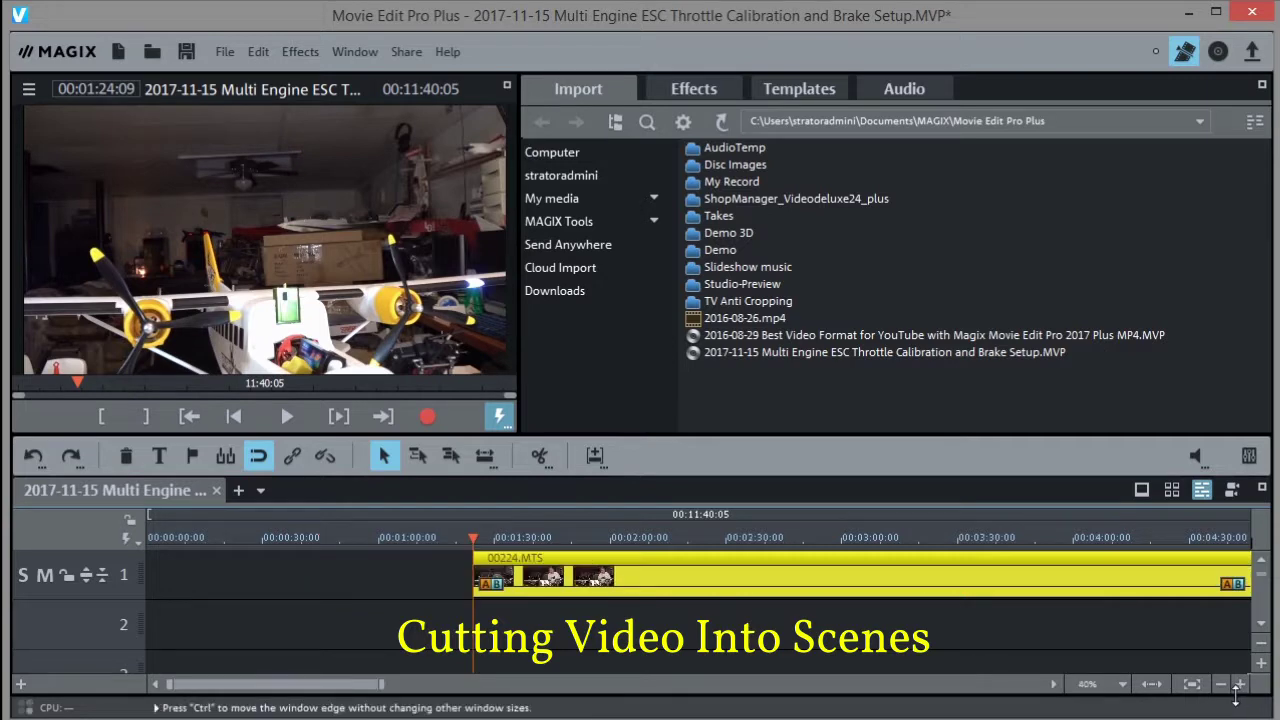
pyautogui.moveTo(345, 690); pyautogui.dragTo(377, 690)
pyautogui.moveTo(213, 537); pyautogui.dragTo(529, 537)
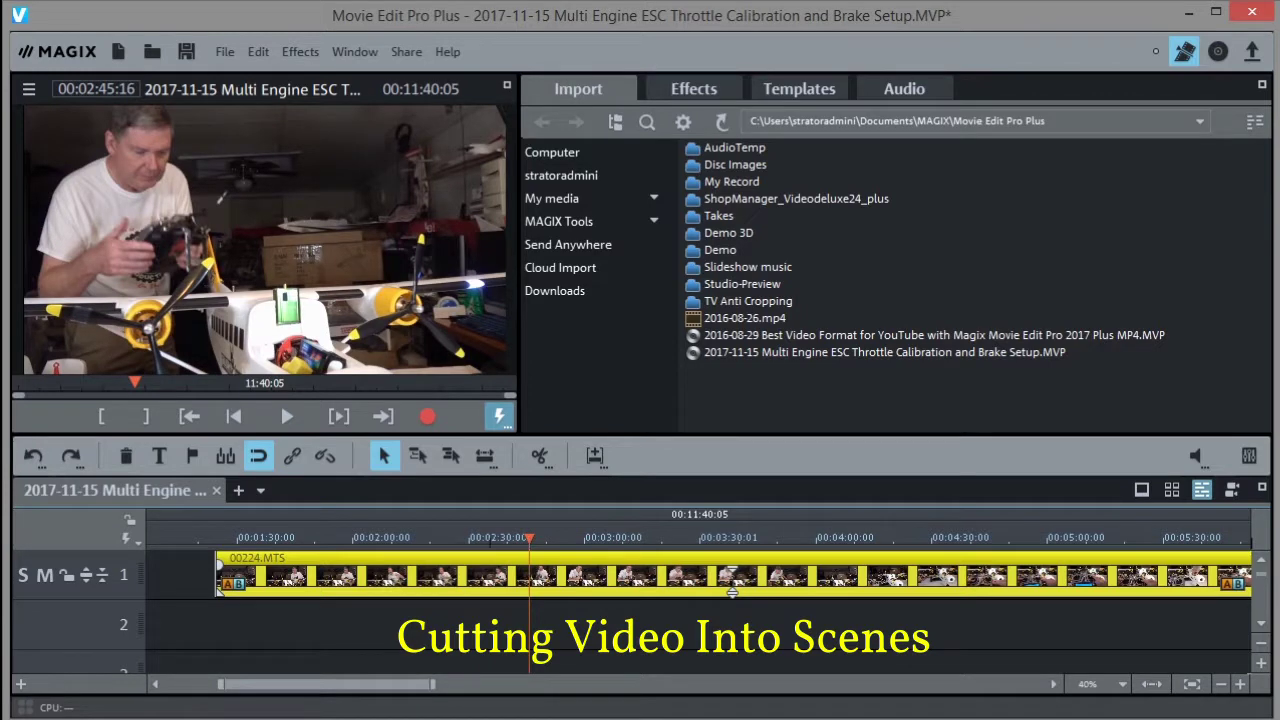
pyautogui.click(539, 455)
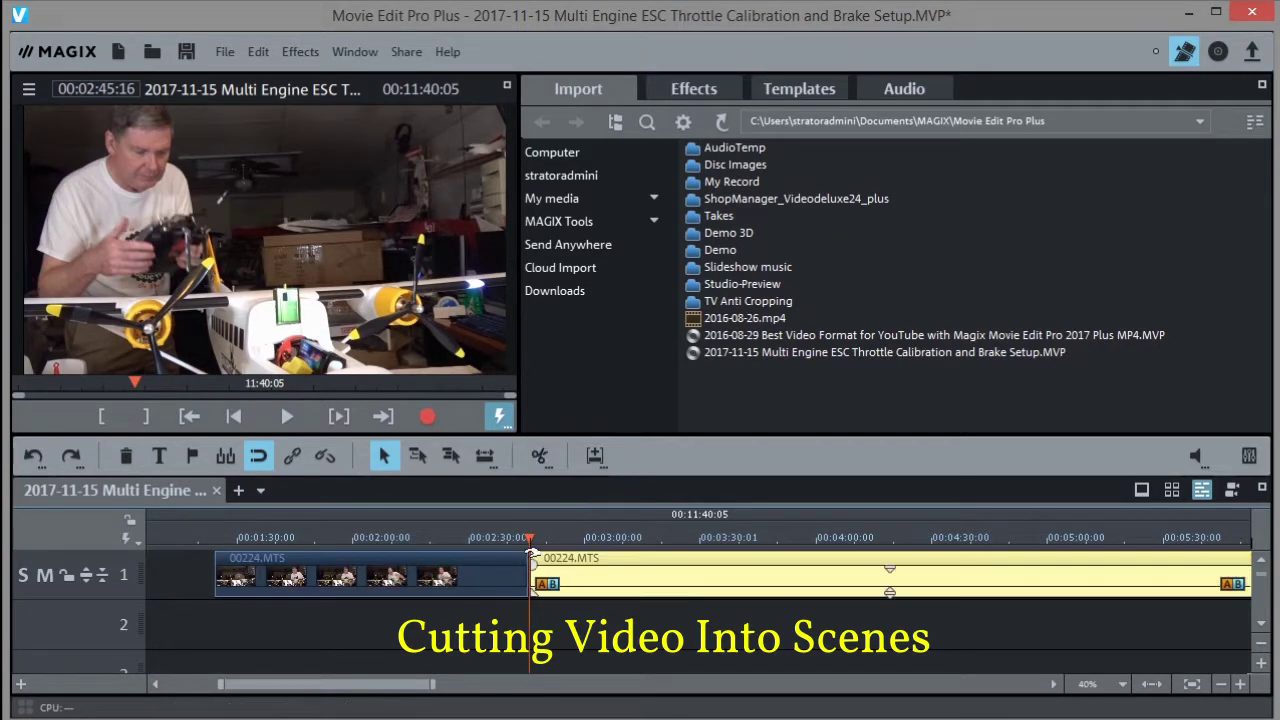
# Step: Split the second scene of 00224.MTS on track 1 at 00:04:02:09
pyautogui.moveTo(527, 537); pyautogui.dragTo(849, 545)
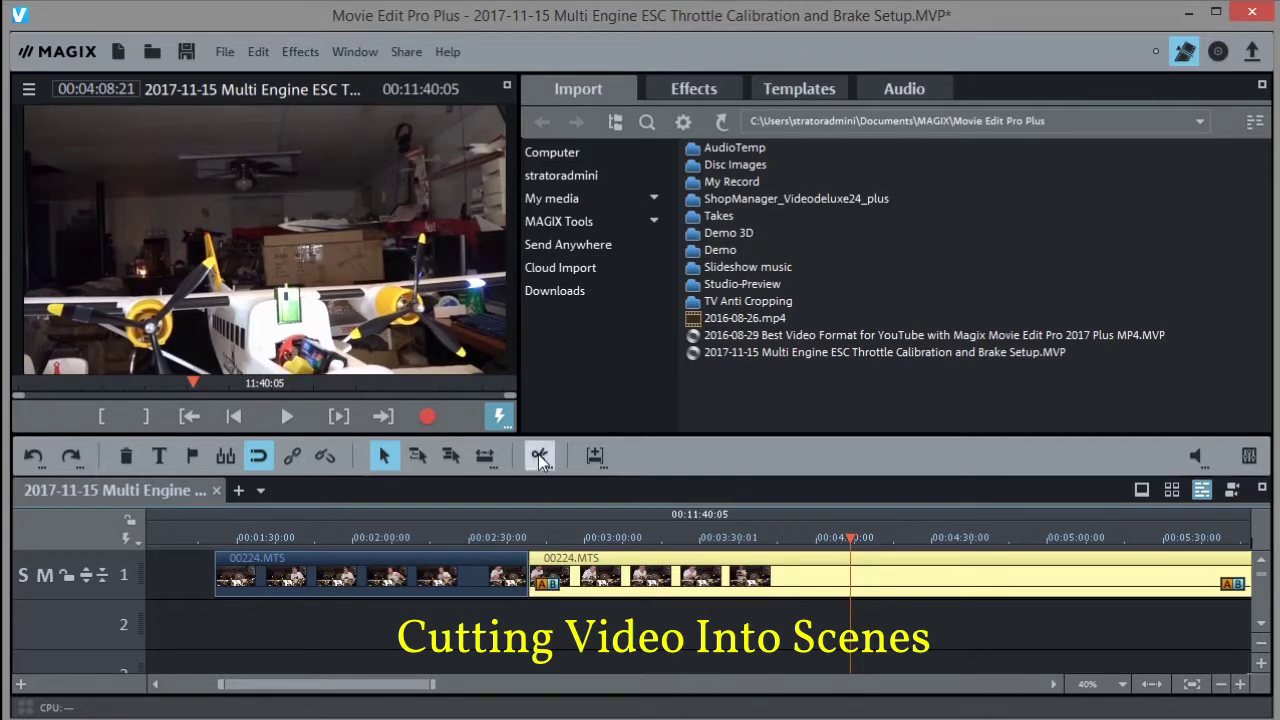
pyautogui.moveTo(851, 538); pyautogui.dragTo(823, 535)
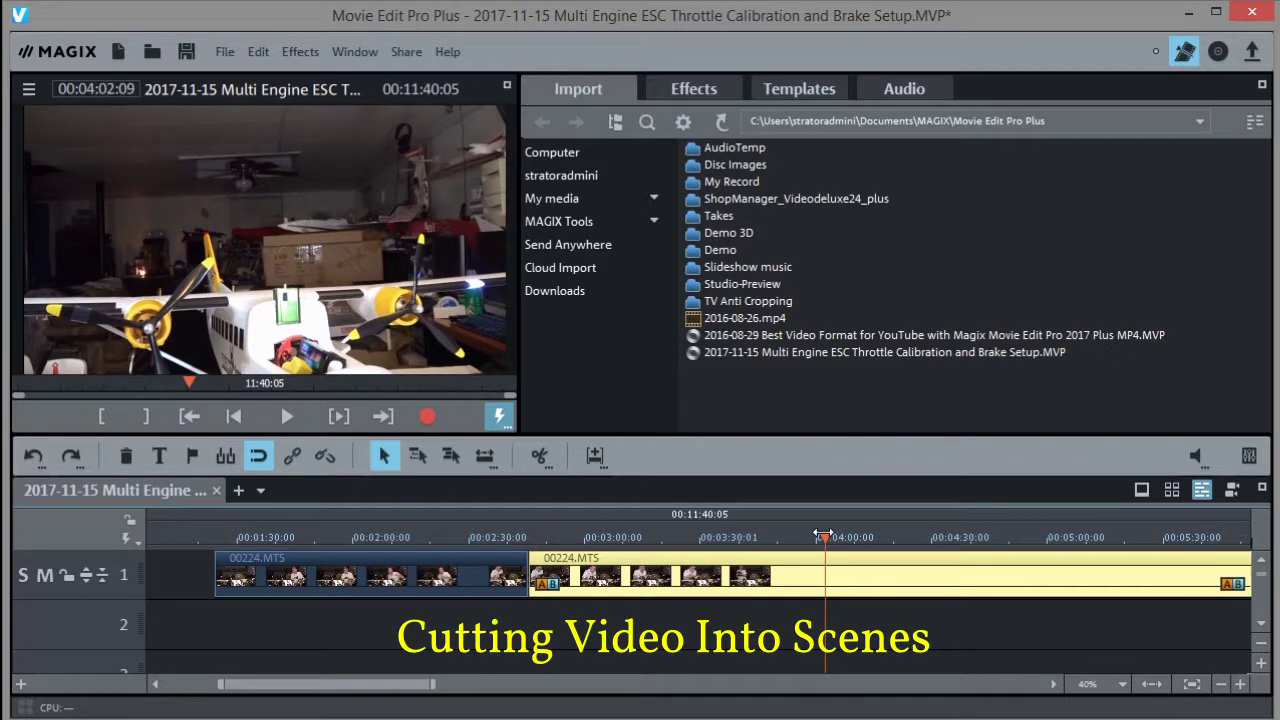
pyautogui.click(536, 457)
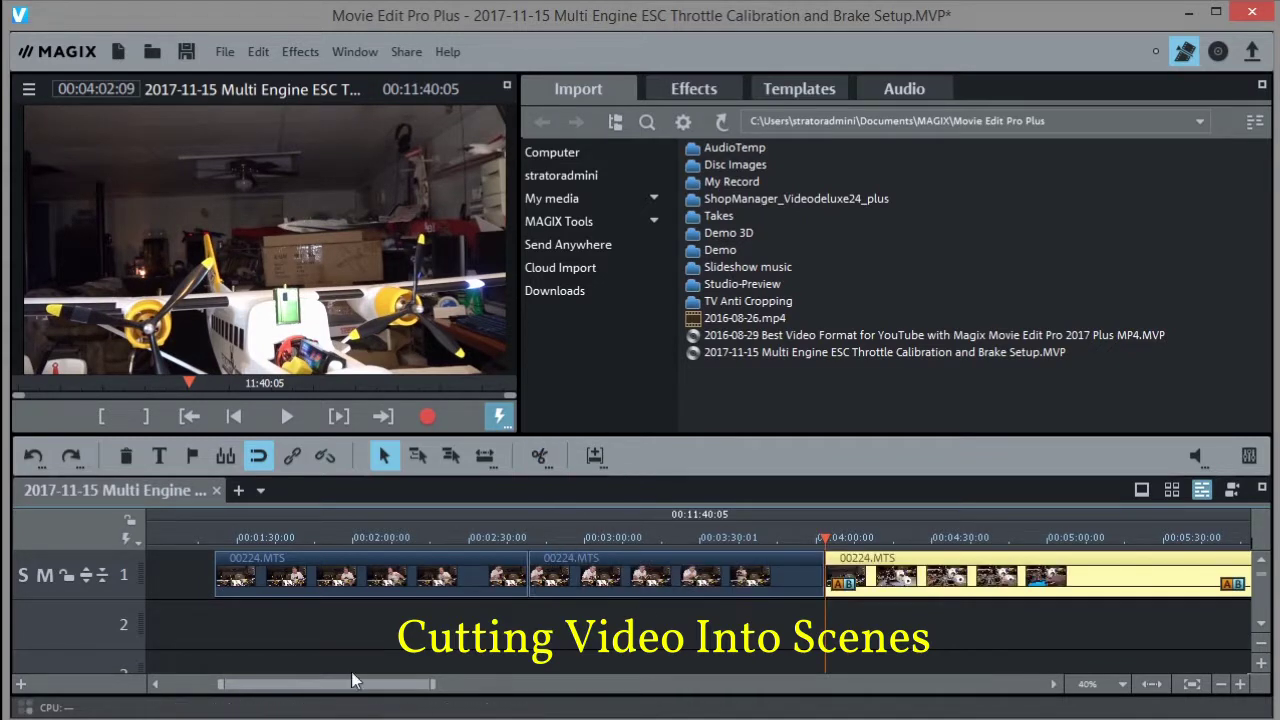
# Step: Split the remaining part of 00224.MTS on track 1 at 00:09:05:14
pyautogui.moveTo(352, 690); pyautogui.dragTo(435, 690)
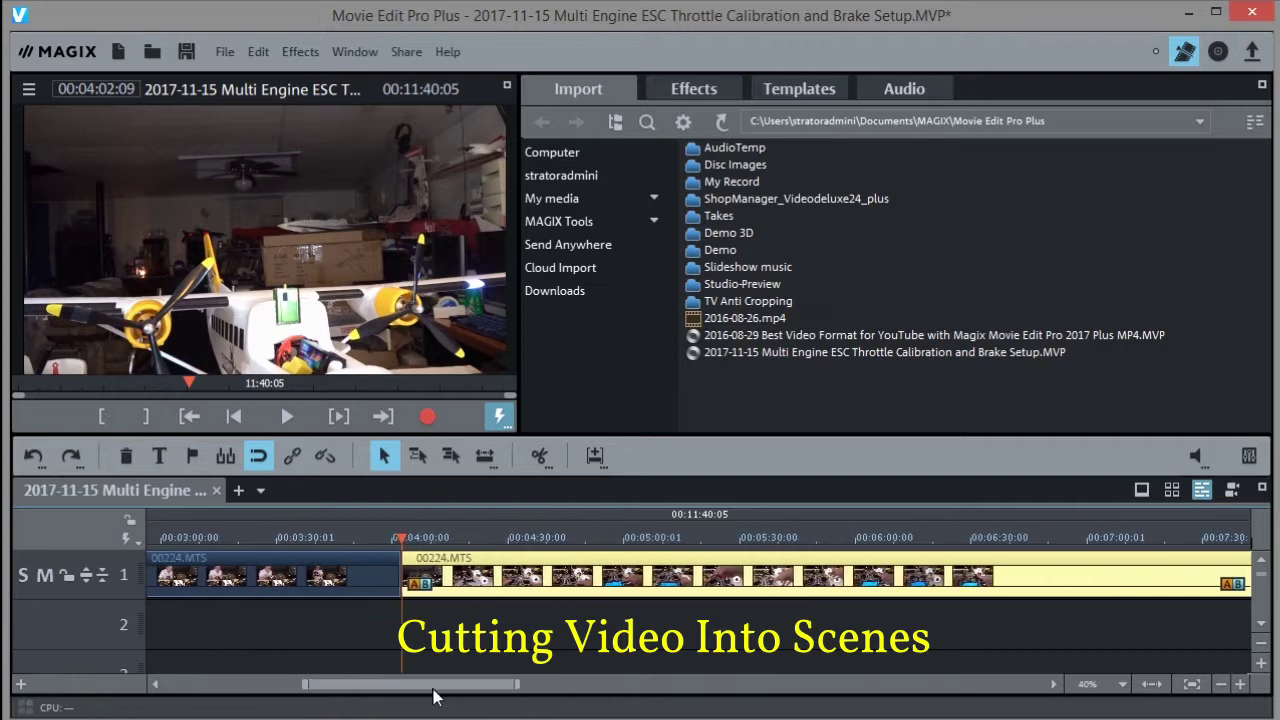
pyautogui.moveTo(399, 537); pyautogui.dragTo(1172, 543)
pyautogui.moveTo(426, 683); pyautogui.dragTo(600, 689)
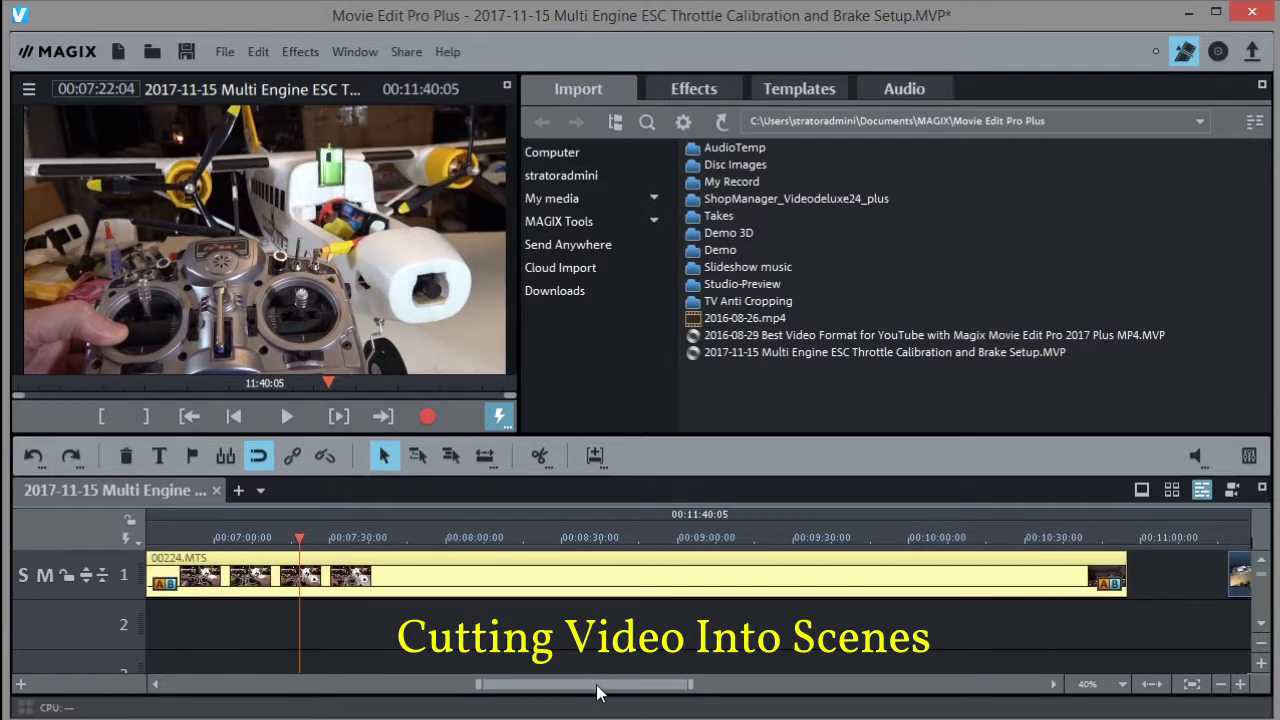
pyautogui.moveTo(293, 537); pyautogui.dragTo(676, 519)
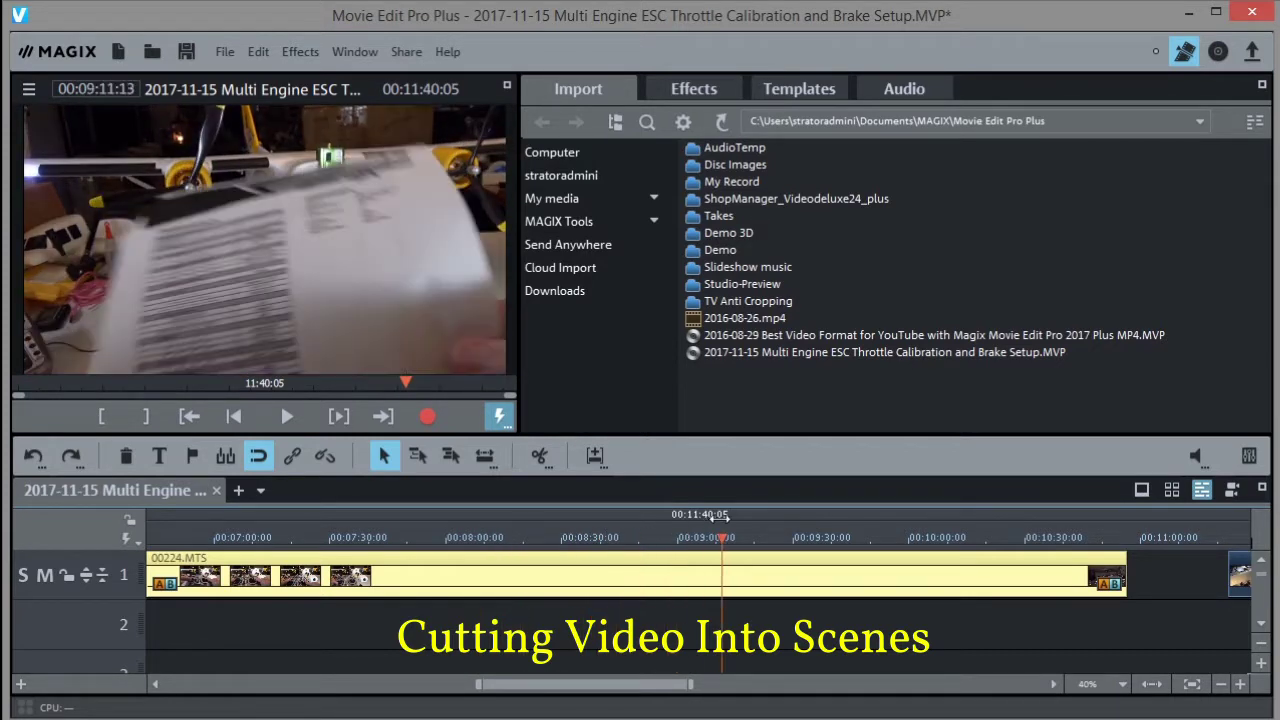
pyautogui.moveTo(719, 515)
pyautogui.mouseDown()
pyautogui.moveTo(694, 515)
pyautogui.moveTo(734, 515)
pyautogui.moveTo(698, 516)
pyautogui.mouseUp()
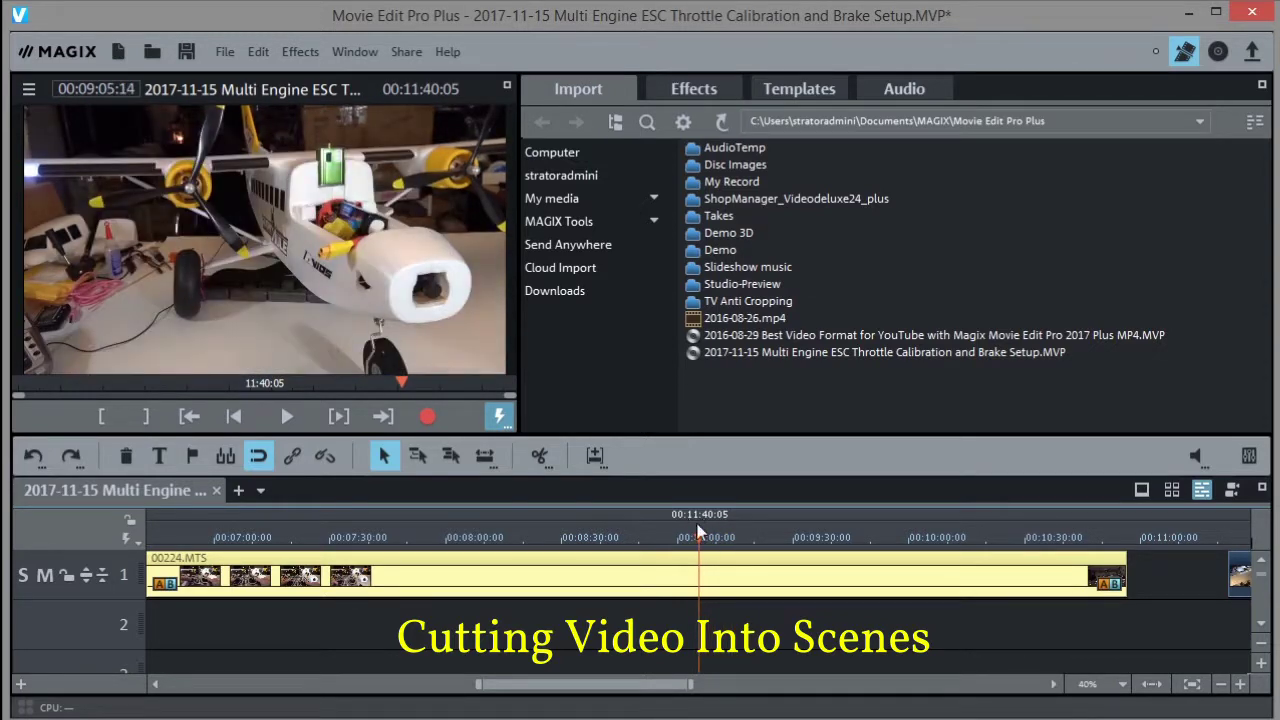
pyautogui.click(538, 456)
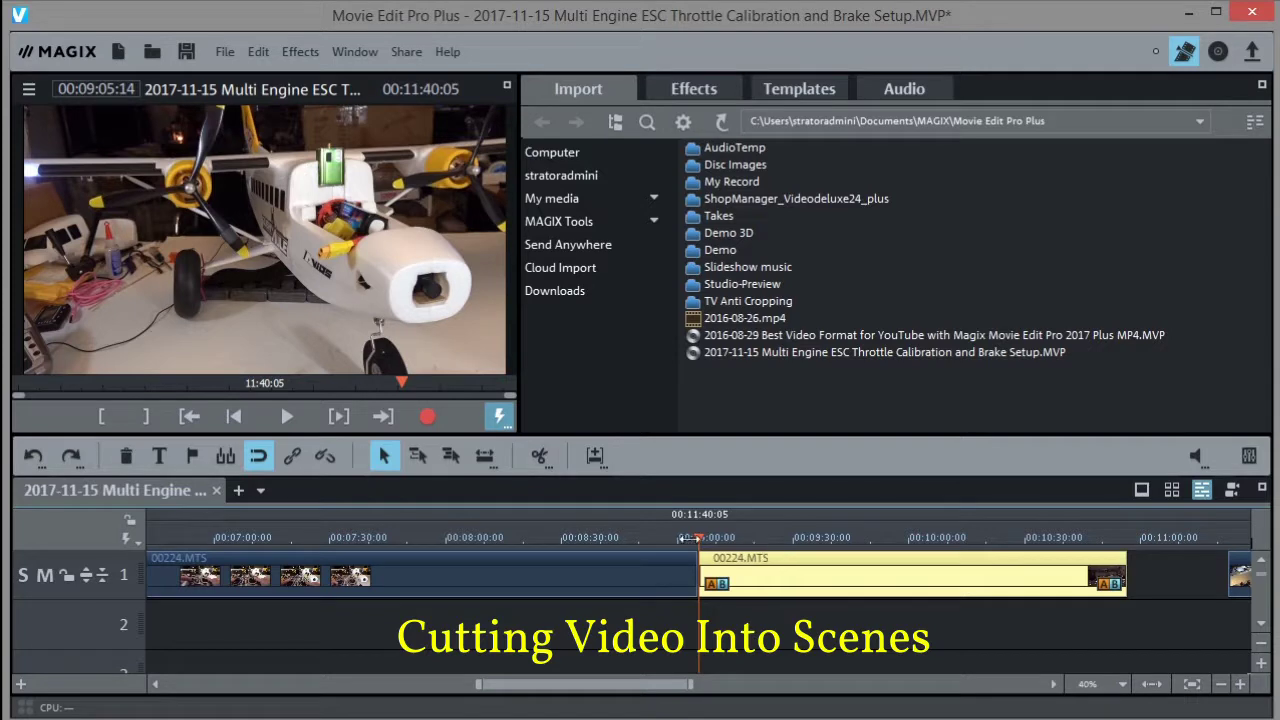
# Step: Split the last part of 00224.MTS on track 1 at 00:10:00:17
pyautogui.moveTo(697, 536); pyautogui.dragTo(910, 533)
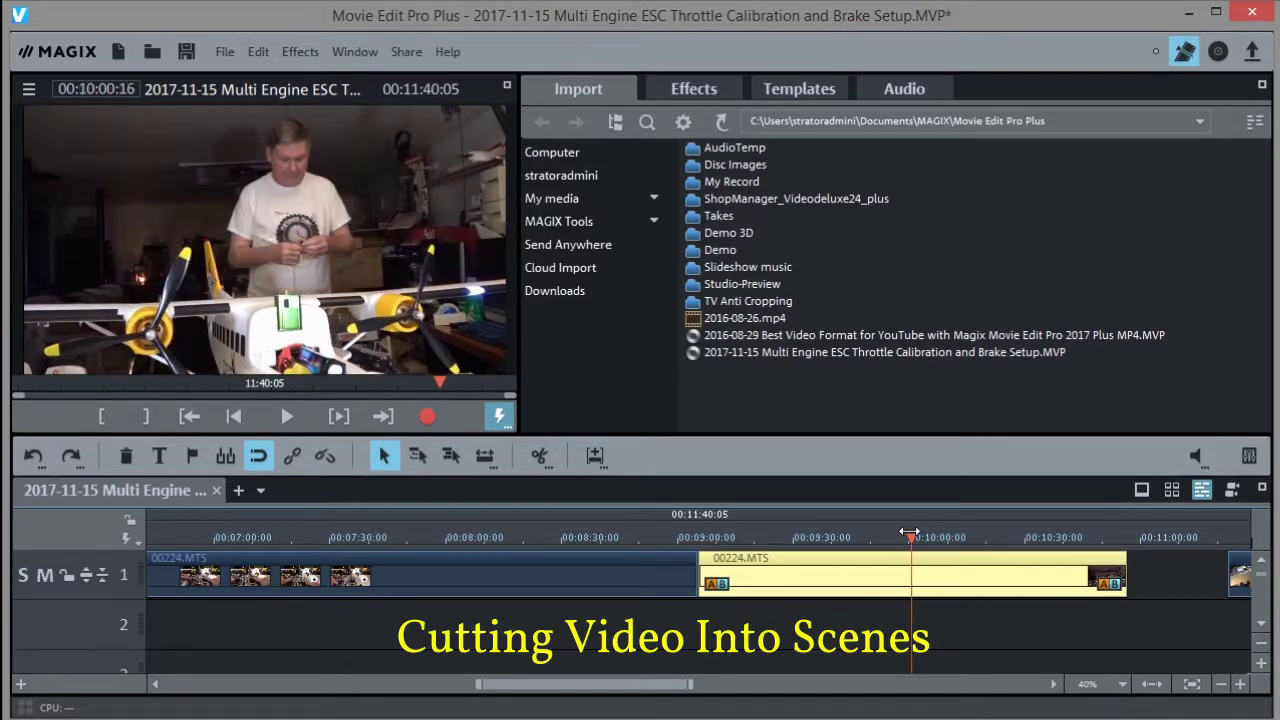
pyautogui.moveTo(910, 533); pyautogui.dragTo(911, 533)
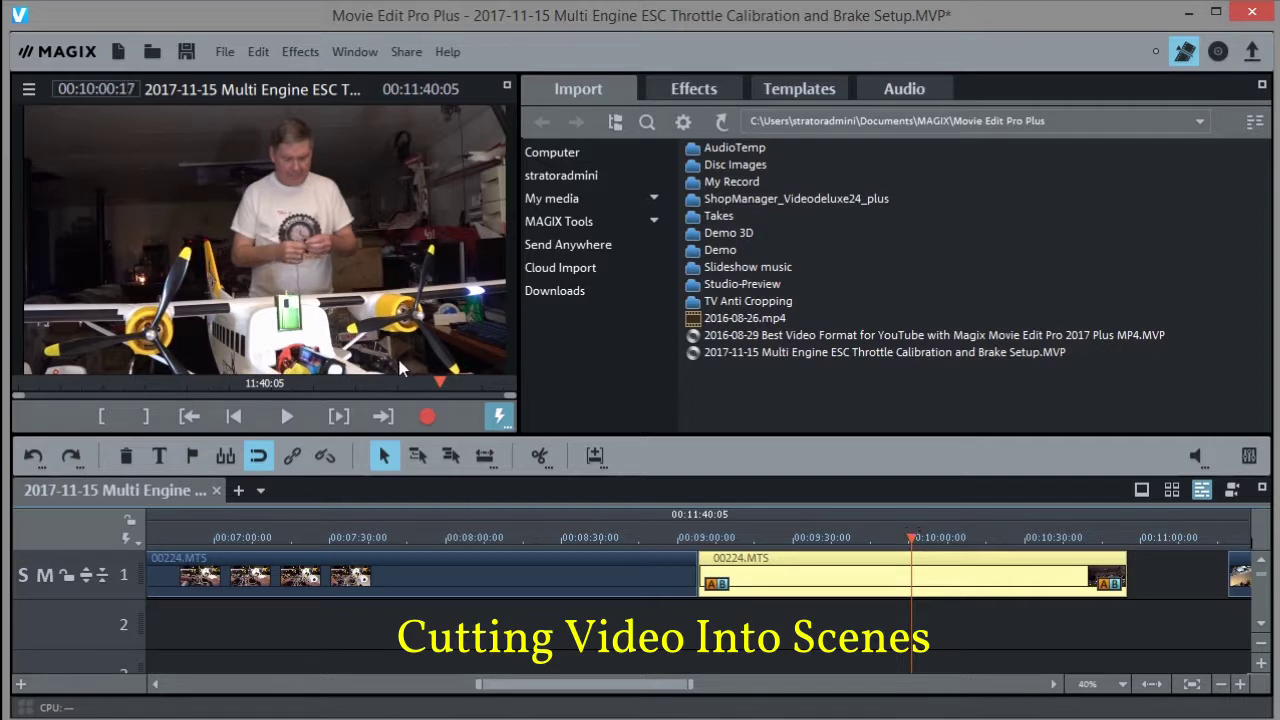
pyautogui.click(538, 455)
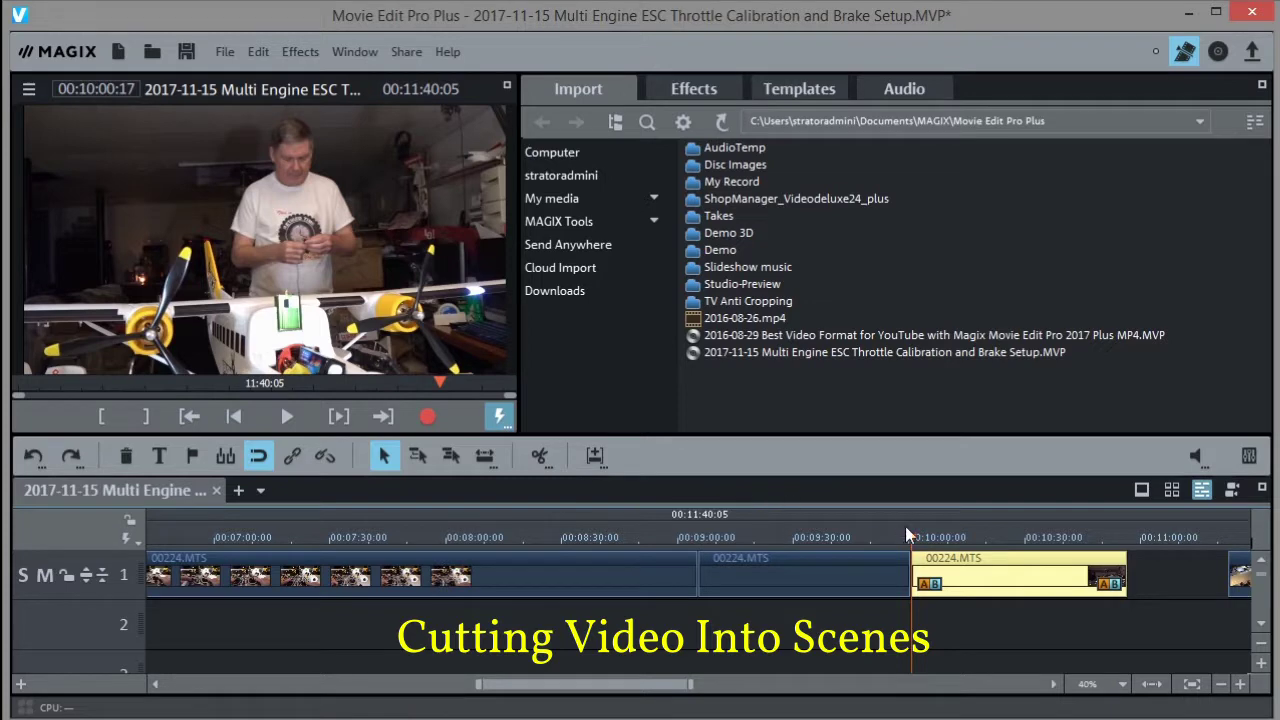
# Step: Move the short last clip on track 1 earlier to start at about 00:11:01, and set the playhead to 00:11:07:07
pyautogui.moveTo(908, 537); pyautogui.dragTo(1036, 537)
pyautogui.moveTo(1240, 575); pyautogui.dragTo(1145, 570)
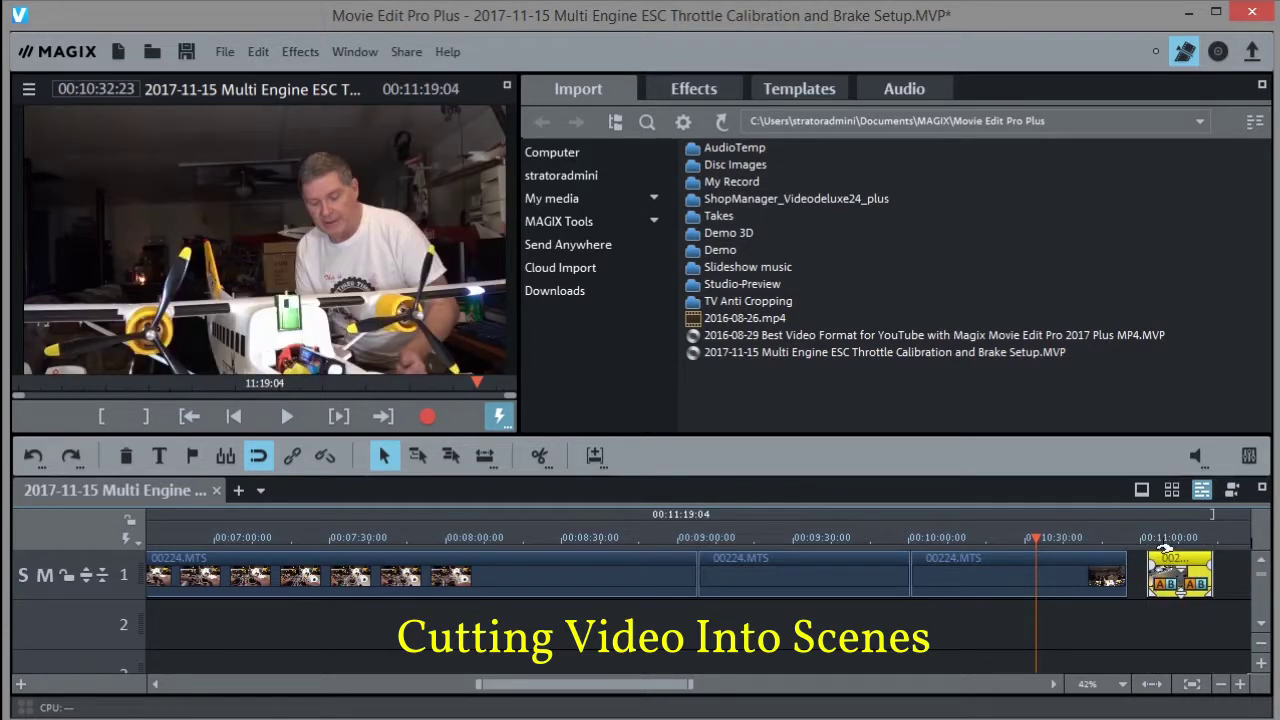
pyautogui.click(1150, 538)
pyautogui.moveTo(1150, 538)
pyautogui.mouseDown()
pyautogui.moveTo(1197, 537)
pyautogui.moveTo(1168, 537)
pyautogui.mouseUp()
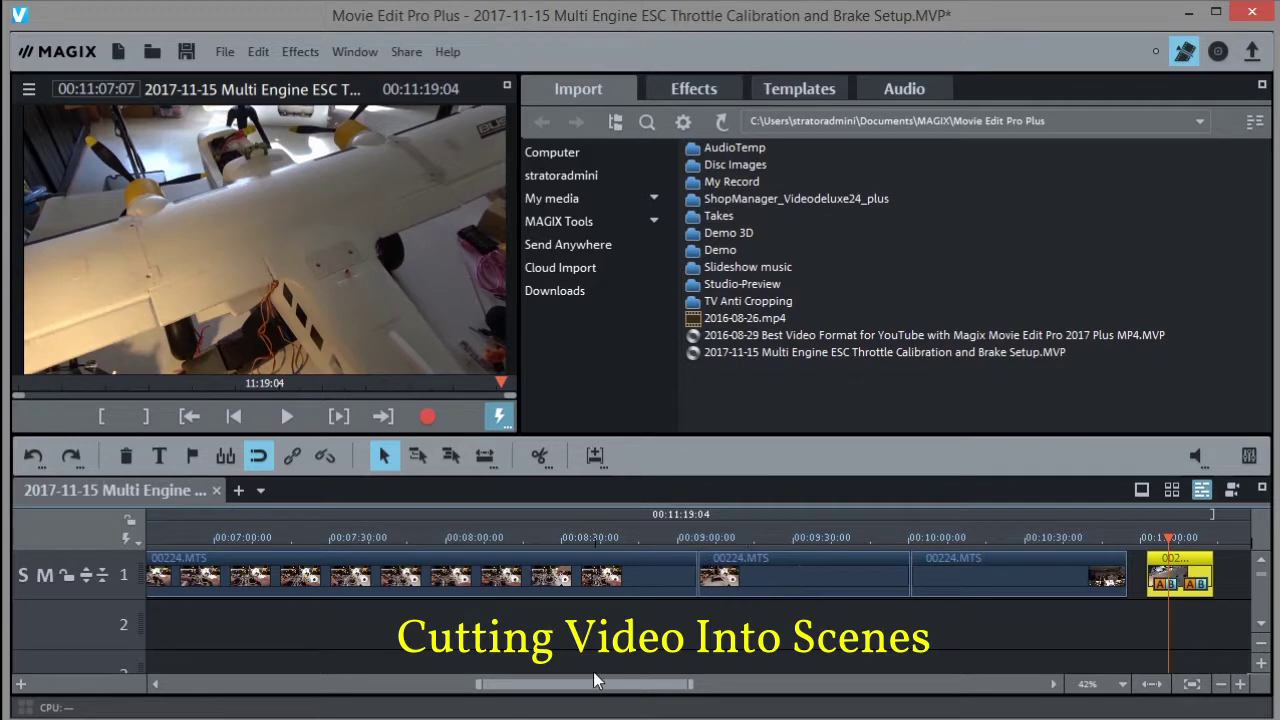
# Step: In single-object mouse mode, move the first scene to about 00:00:30 and the second to about 00:02:20, leaving gaps between the scenes on track 1
pyautogui.moveTo(520, 685); pyautogui.dragTo(259, 689)
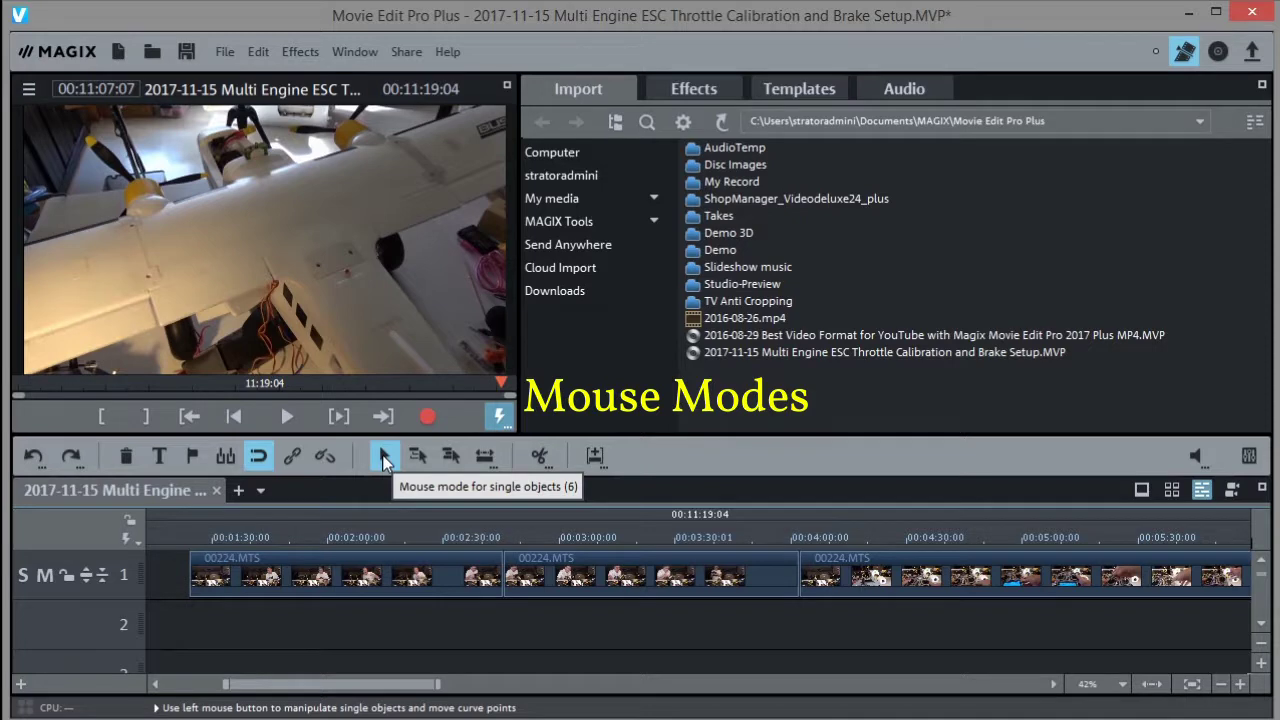
pyautogui.moveTo(346, 592); pyautogui.dragTo(314, 592)
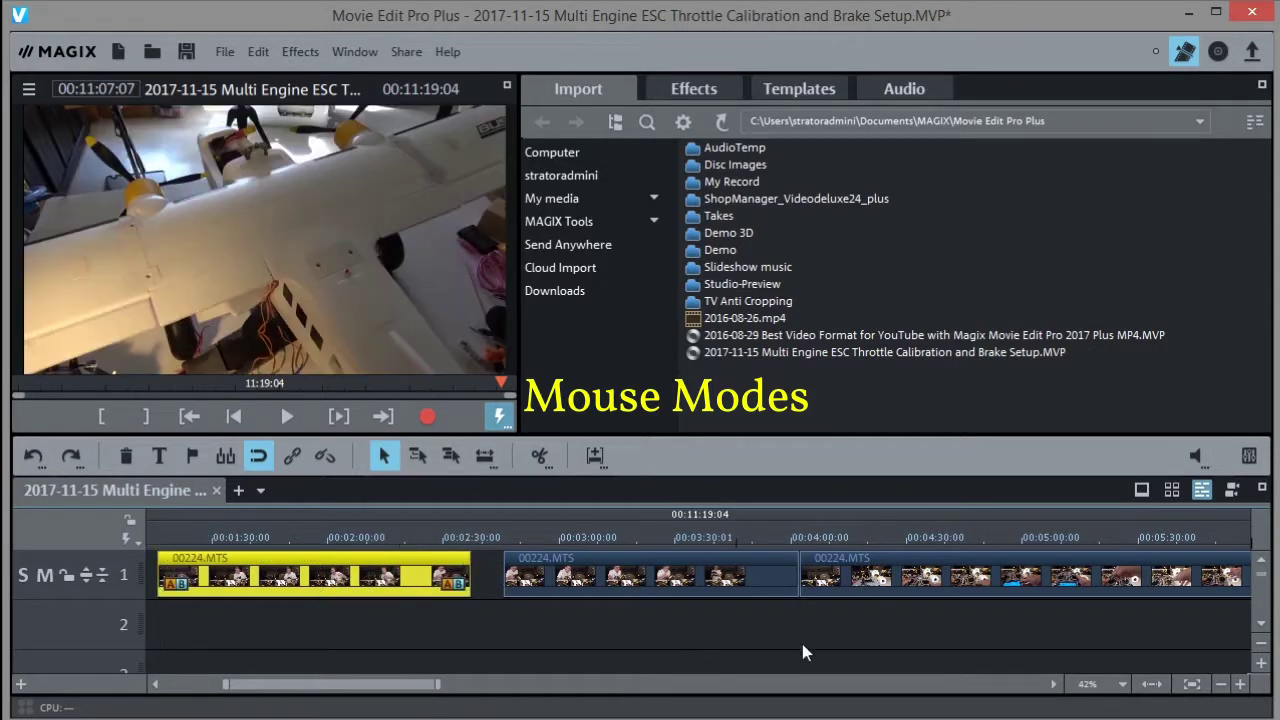
pyautogui.click(1220, 685)
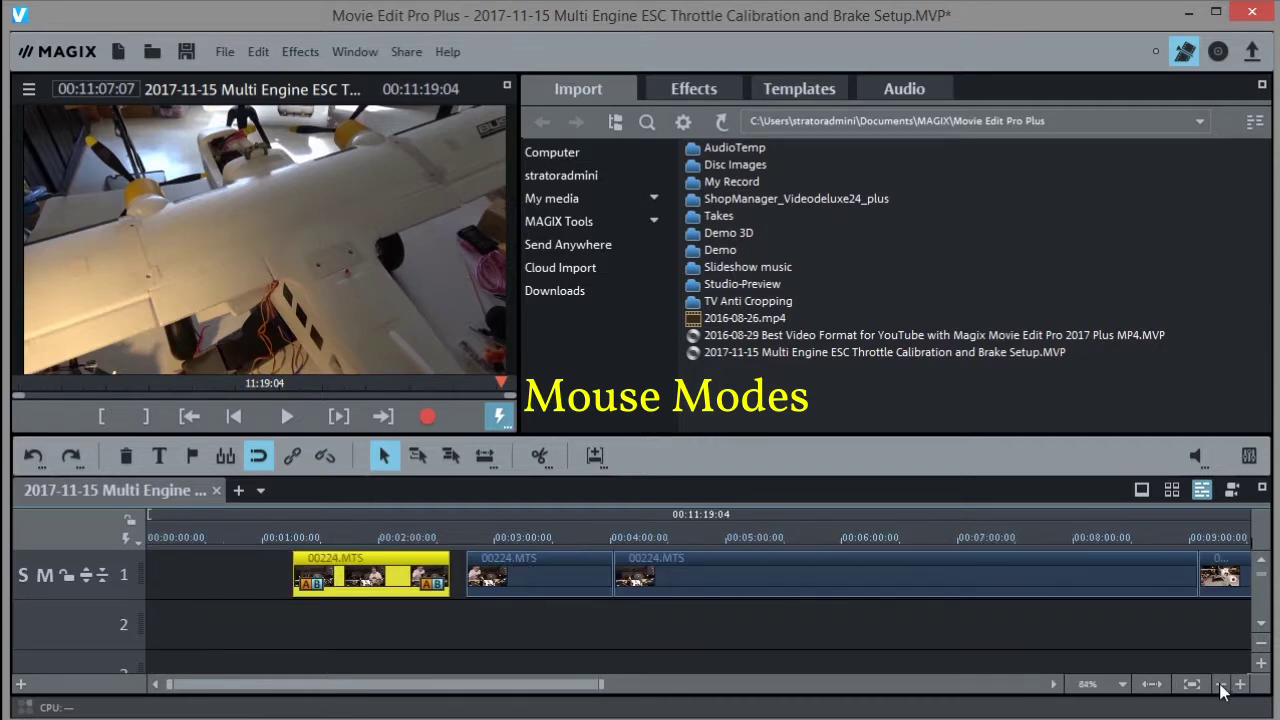
pyautogui.click(1152, 685)
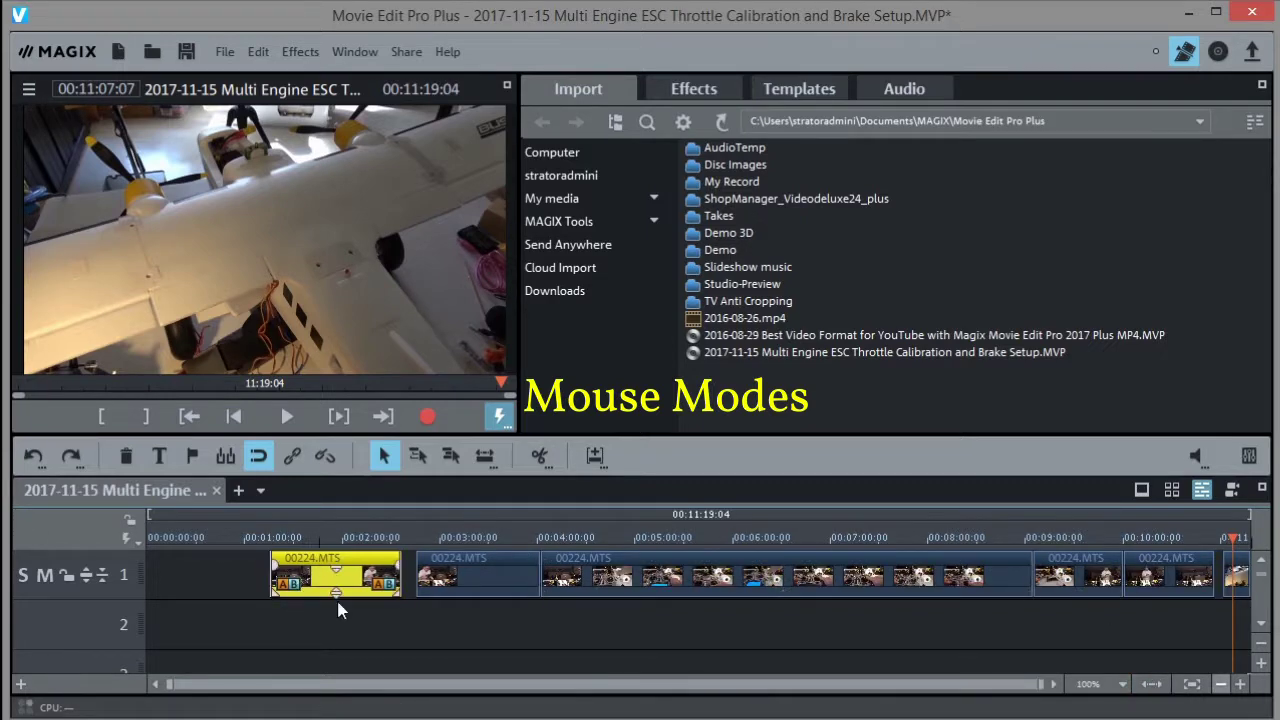
pyautogui.moveTo(313, 558); pyautogui.dragTo(256, 558)
pyautogui.click(440, 566)
pyautogui.moveTo(440, 566); pyautogui.dragTo(400, 566)
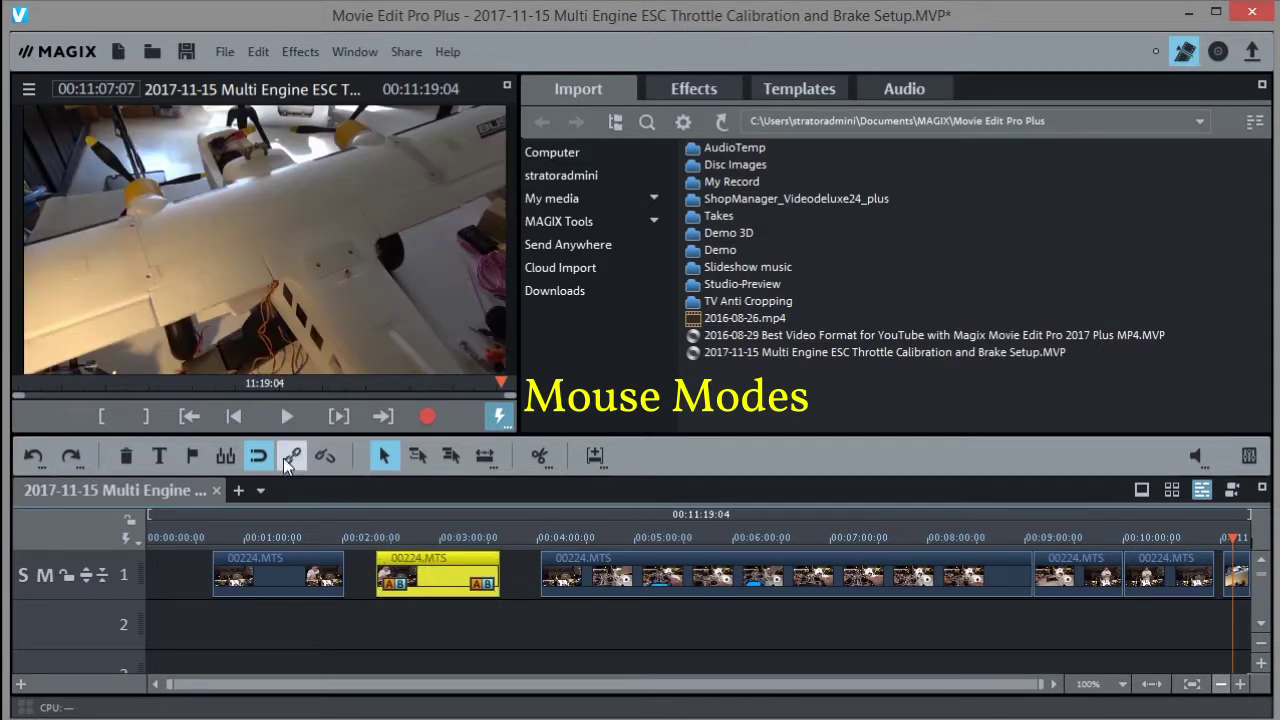
pyautogui.moveTo(265, 565)
pyautogui.mouseDown()
pyautogui.moveTo(295, 567)
pyautogui.moveTo(209, 570)
pyautogui.moveTo(275, 575)
pyautogui.moveTo(252, 584)
pyautogui.mouseUp()
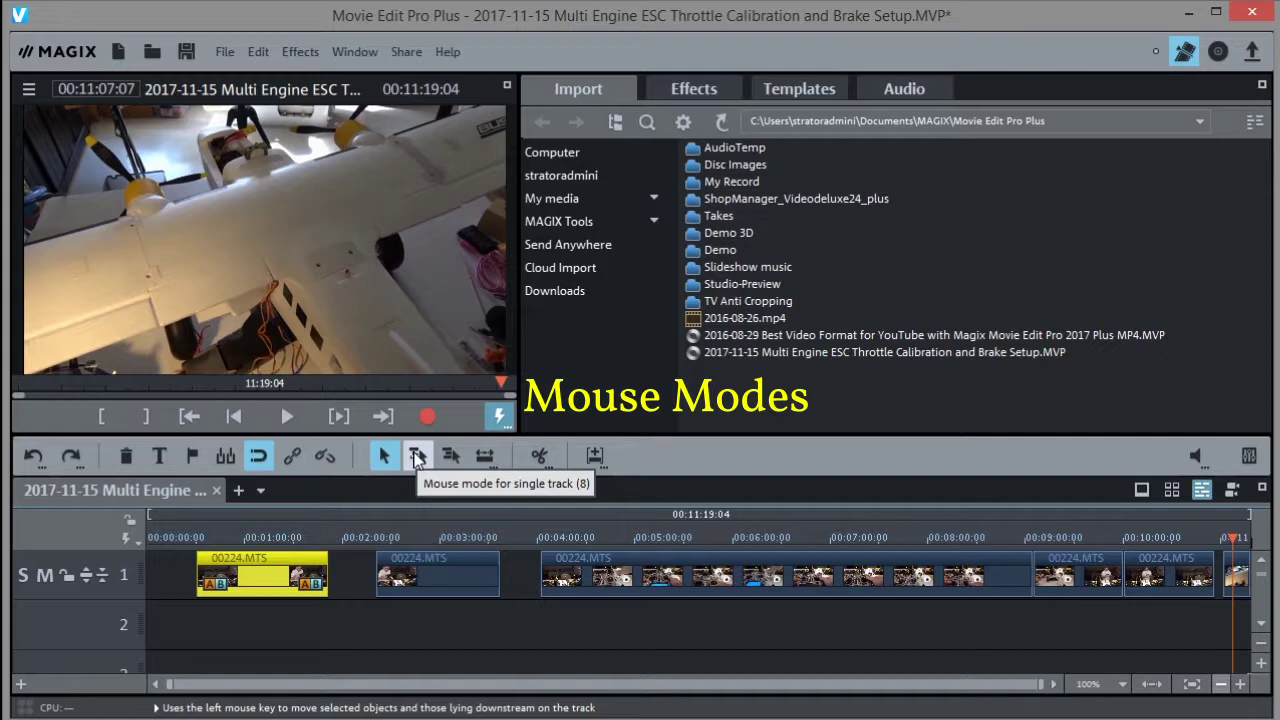
# Step: Using the mouse mode for a single track, shift the first scene and all following clips on track 1 about one second later
pyautogui.click(417, 457)
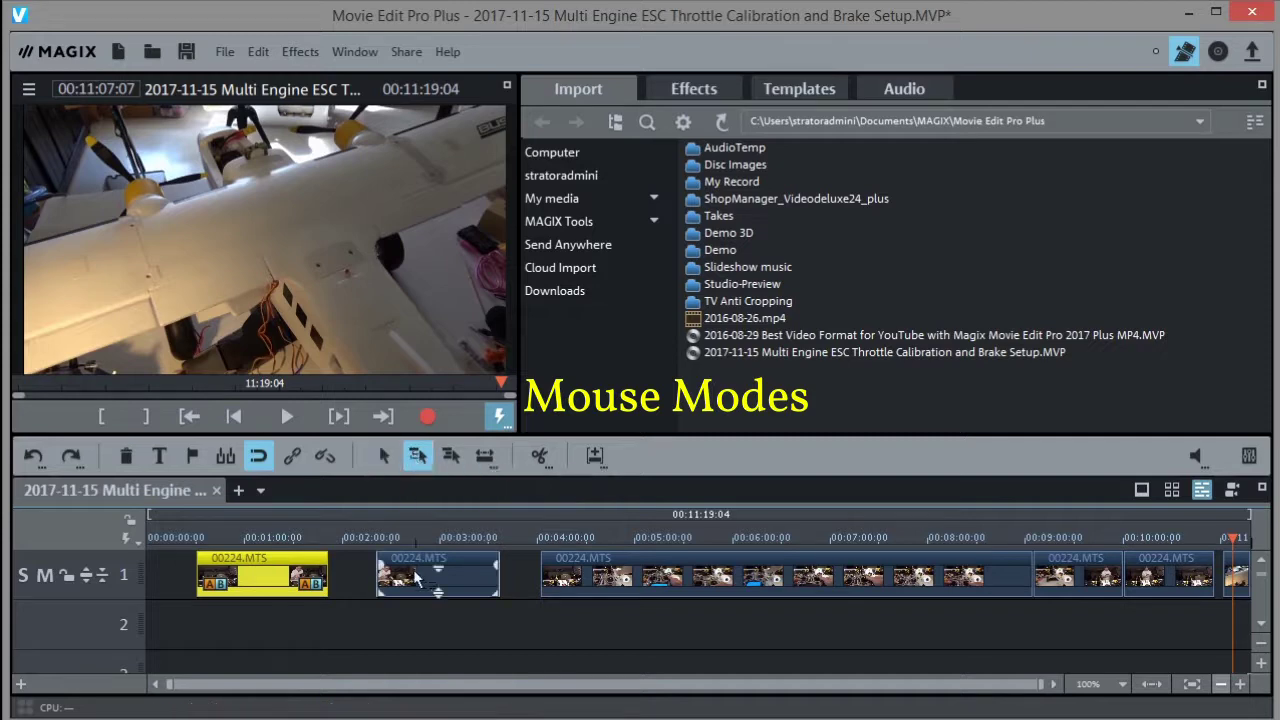
pyautogui.moveTo(267, 580)
pyautogui.mouseDown()
pyautogui.moveTo(347, 578)
pyautogui.moveTo(219, 578)
pyautogui.moveTo(340, 578)
pyautogui.moveTo(232, 578)
pyautogui.moveTo(322, 578)
pyautogui.moveTo(256, 580)
pyautogui.moveTo(268, 588)
pyautogui.mouseUp()
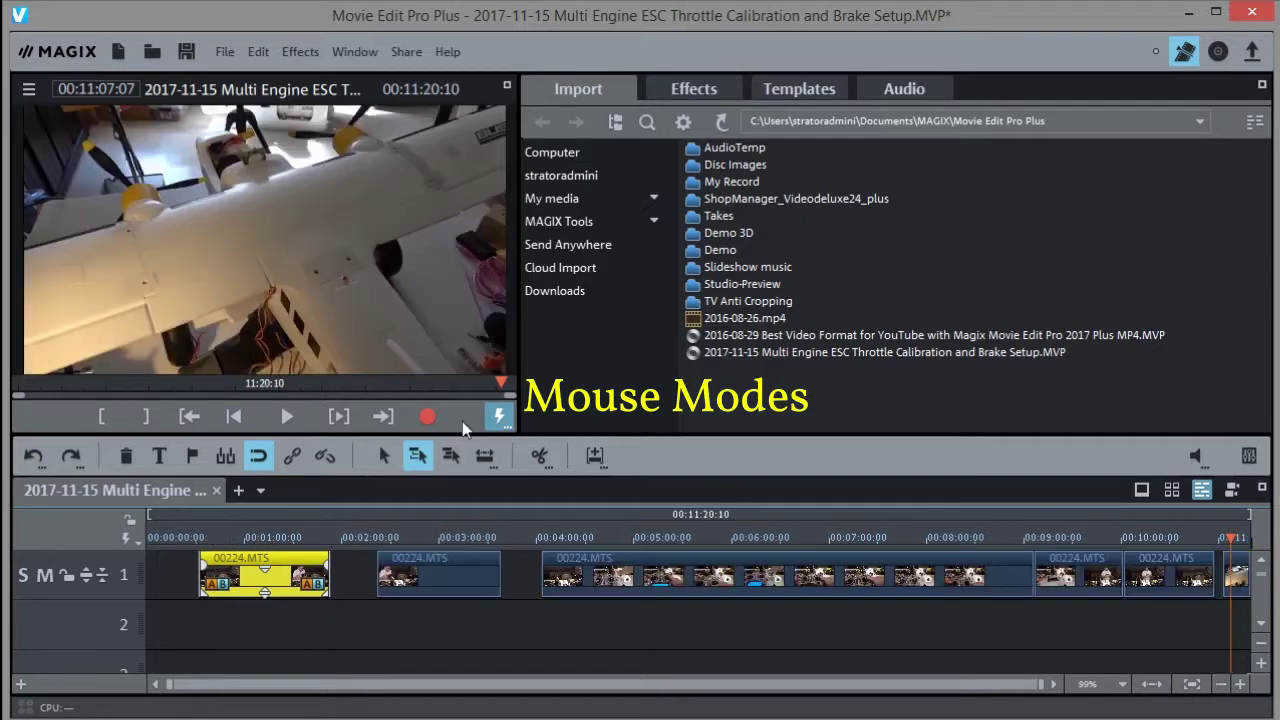
# Step: Move only the second scene onto track 2 at about 00:01:00, and shift track 1's clips about two seconds later in single-track mouse mode
pyautogui.click(384, 456)
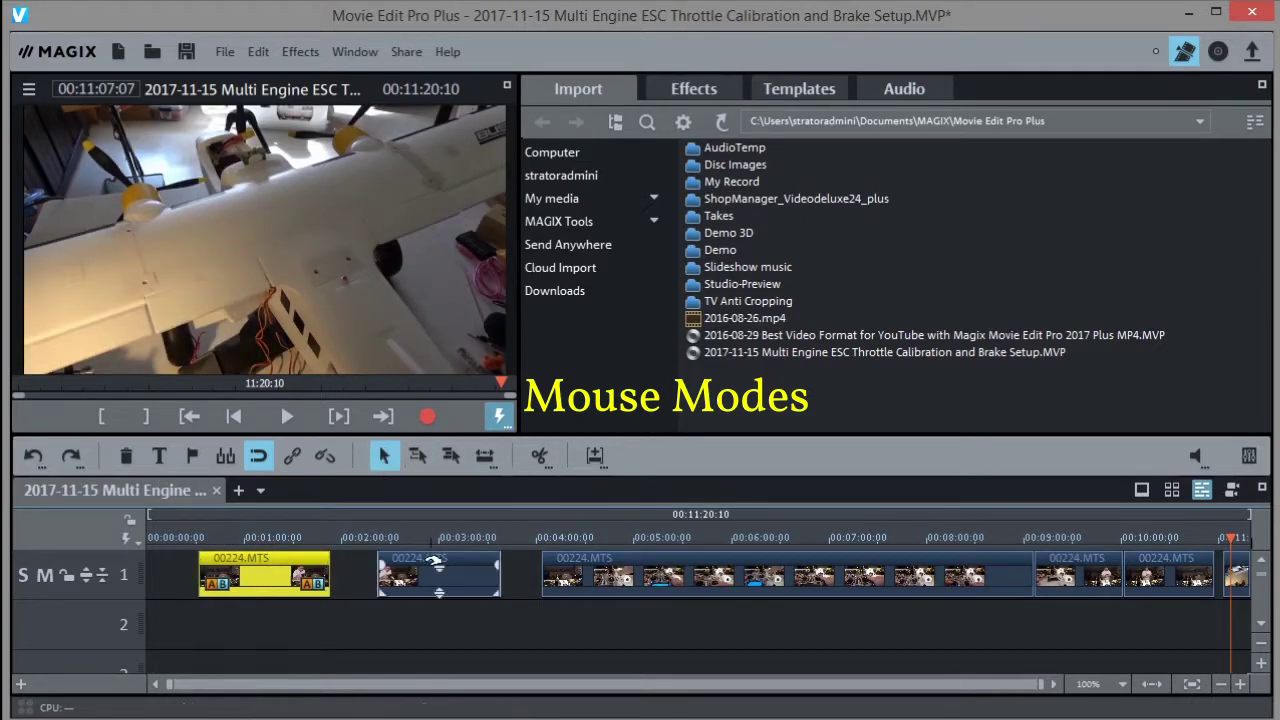
pyautogui.moveTo(450, 565); pyautogui.dragTo(320, 615)
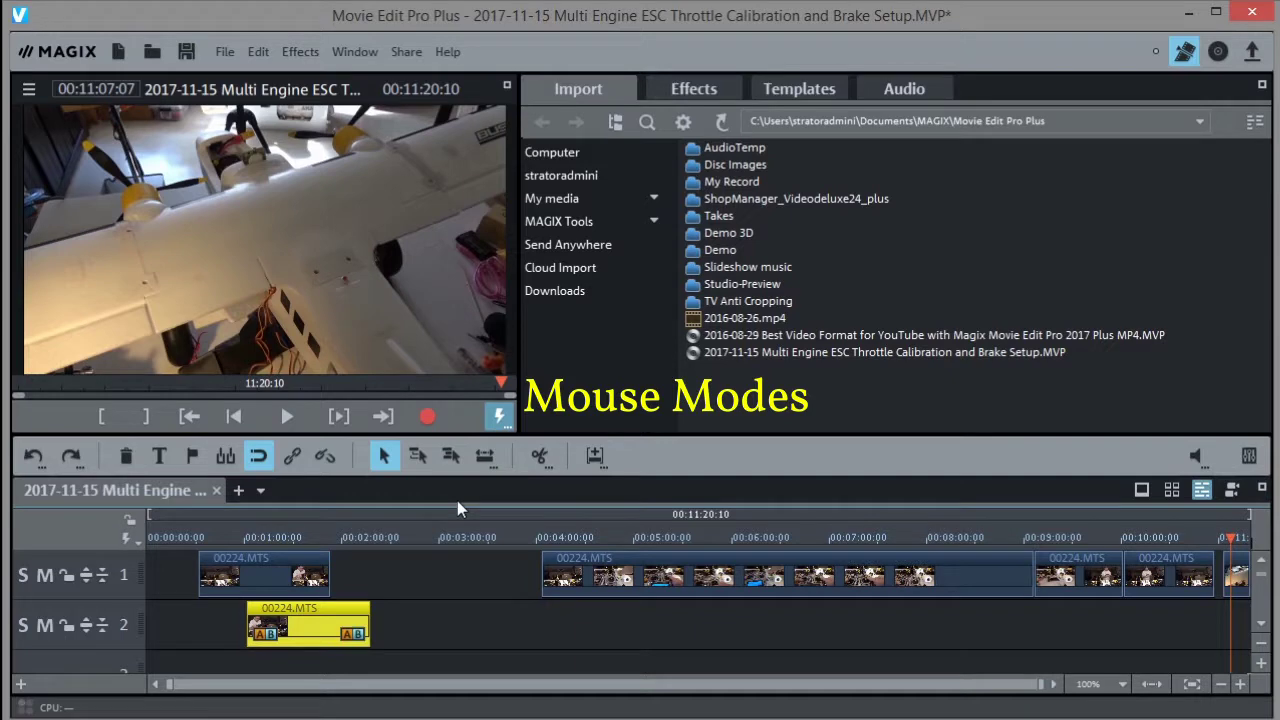
pyautogui.click(417, 457)
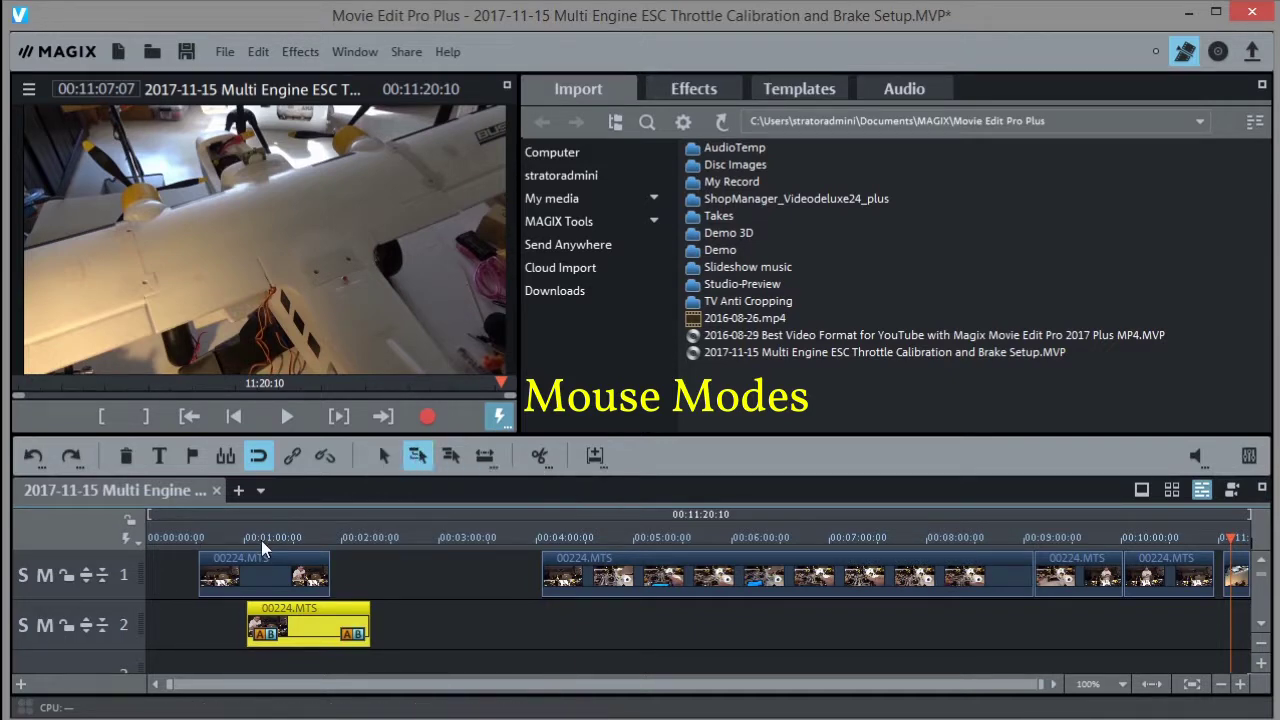
pyautogui.moveTo(238, 578)
pyautogui.mouseDown()
pyautogui.moveTo(355, 568)
pyautogui.moveTo(257, 570)
pyautogui.mouseUp()
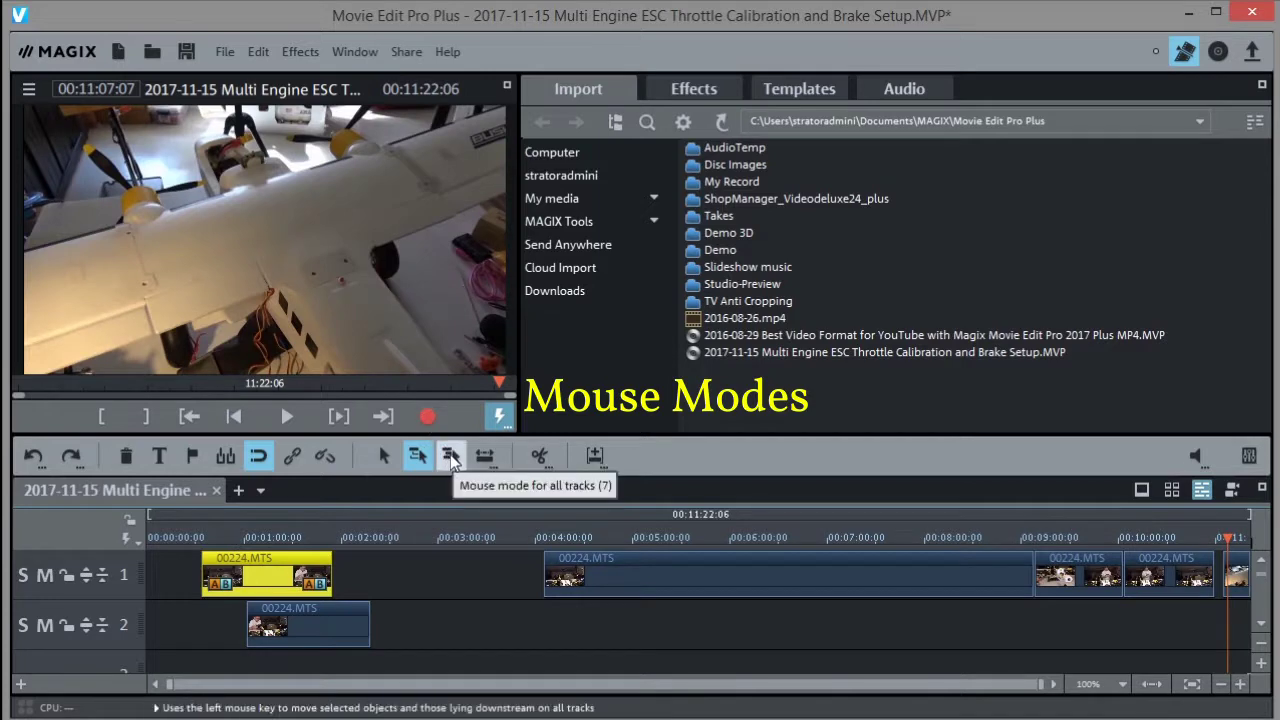
# Step: Shift the clips on all tracks about two seconds later, and return the track 2 scene to track 1's first gap in single-object mouse mode
pyautogui.click(450, 454)
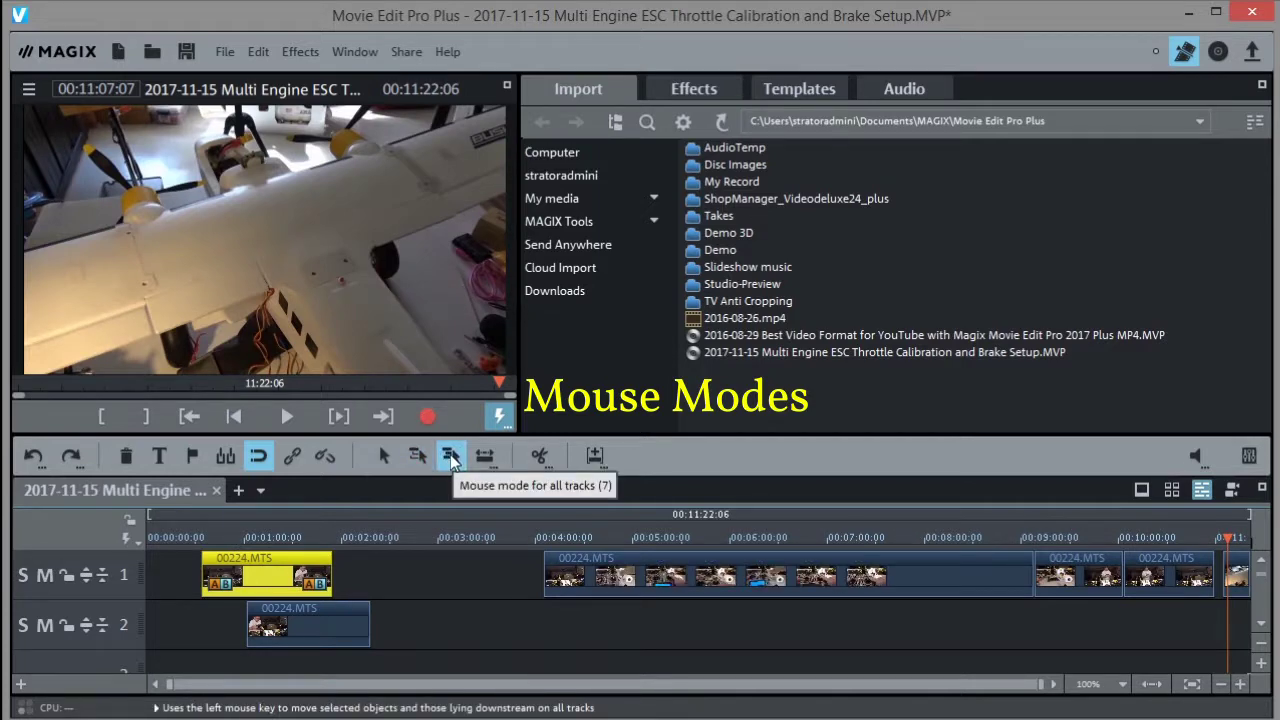
pyautogui.moveTo(240, 582)
pyautogui.mouseDown()
pyautogui.moveTo(431, 582)
pyautogui.moveTo(186, 582)
pyautogui.moveTo(290, 582)
pyautogui.moveTo(241, 586)
pyautogui.mouseUp()
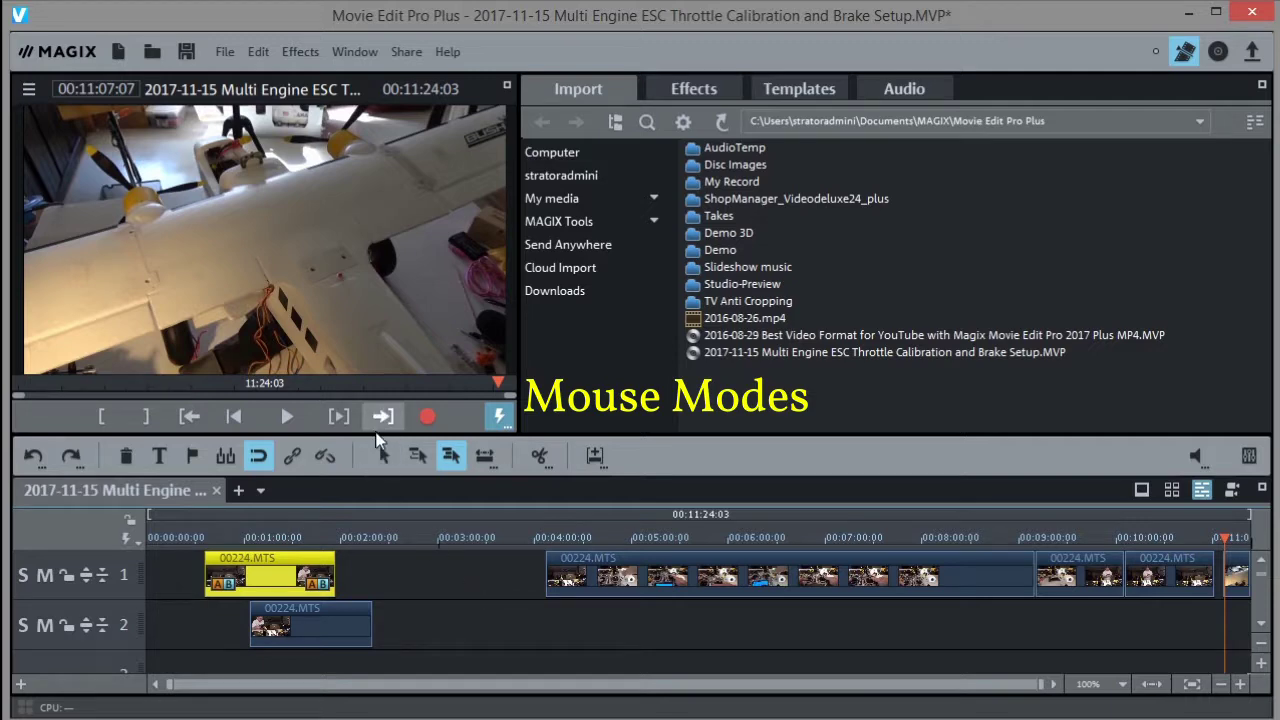
pyautogui.click(381, 458)
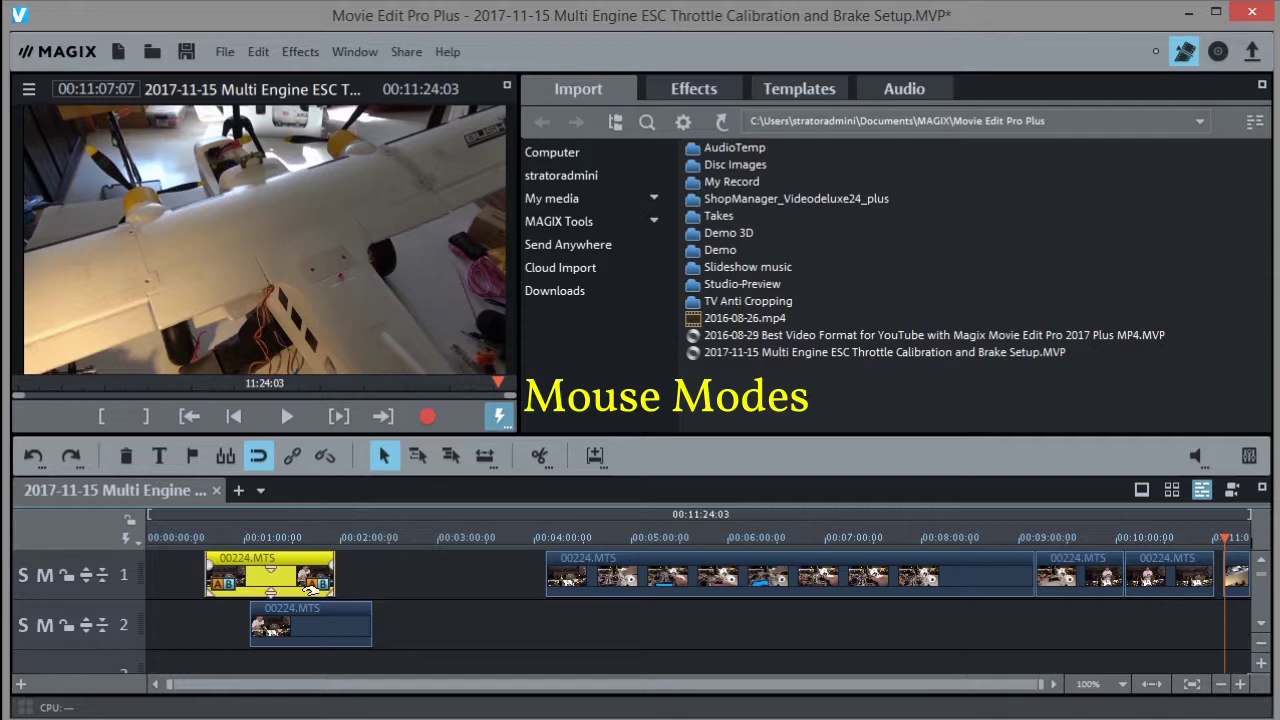
pyautogui.moveTo(310, 625); pyautogui.dragTo(435, 575)
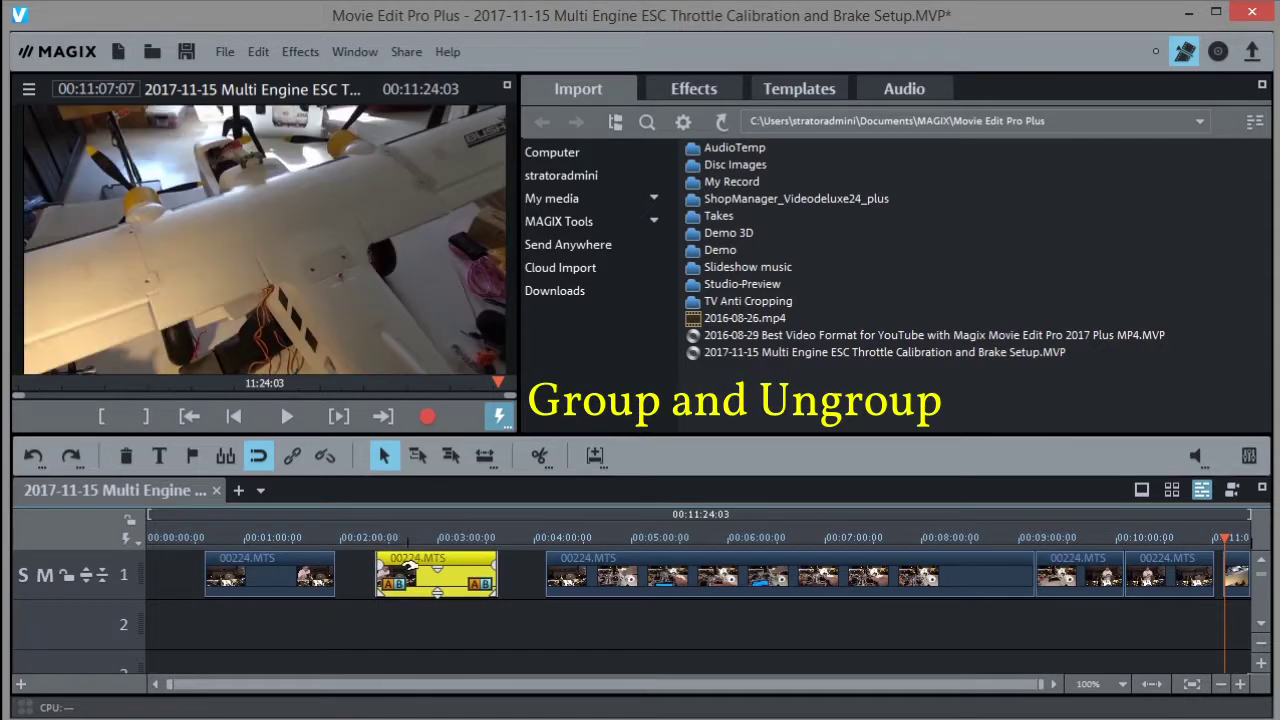
# Step: Ungroup the second scene into separate video and audio objects and select each of them individually
pyautogui.click(326, 455)
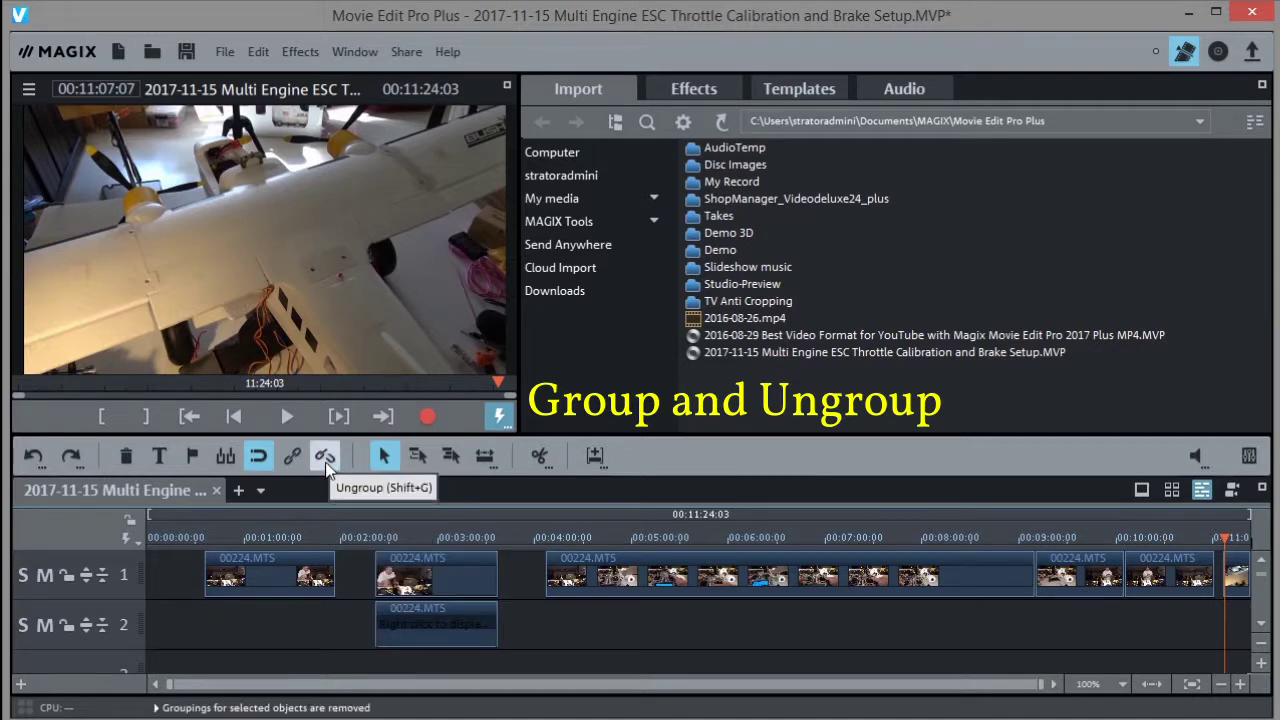
pyautogui.click(458, 637)
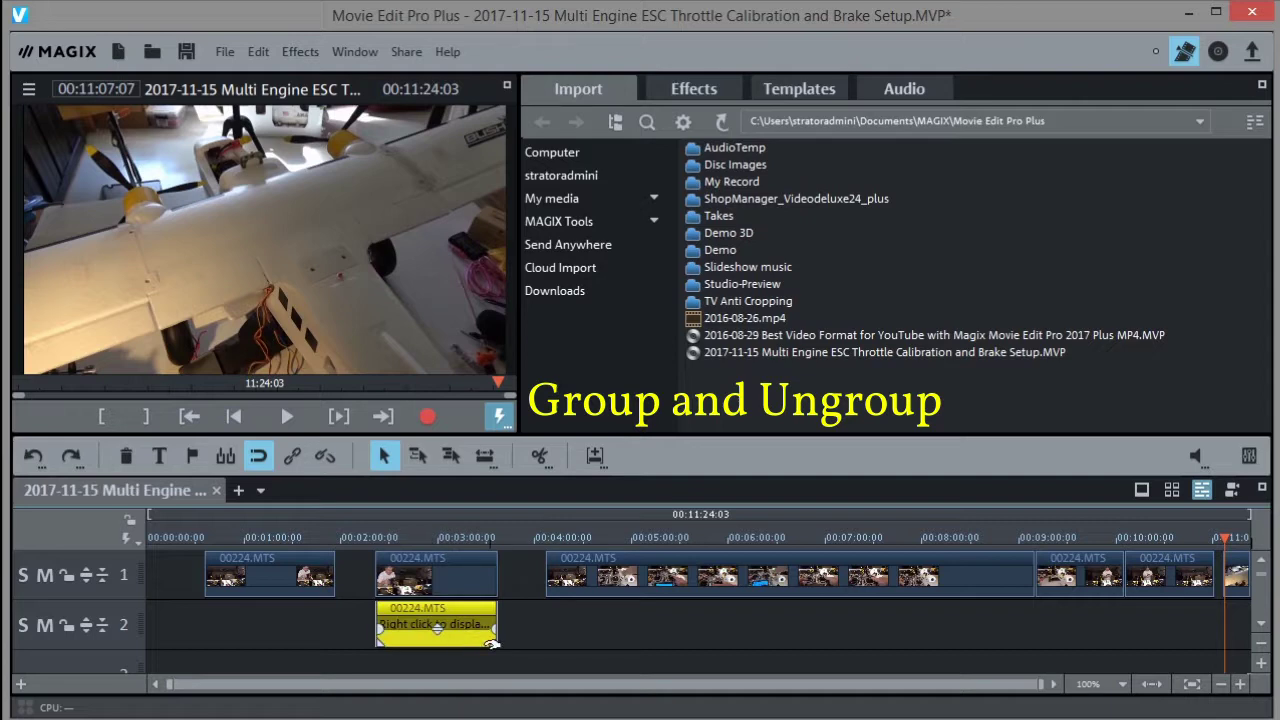
pyautogui.click(455, 582)
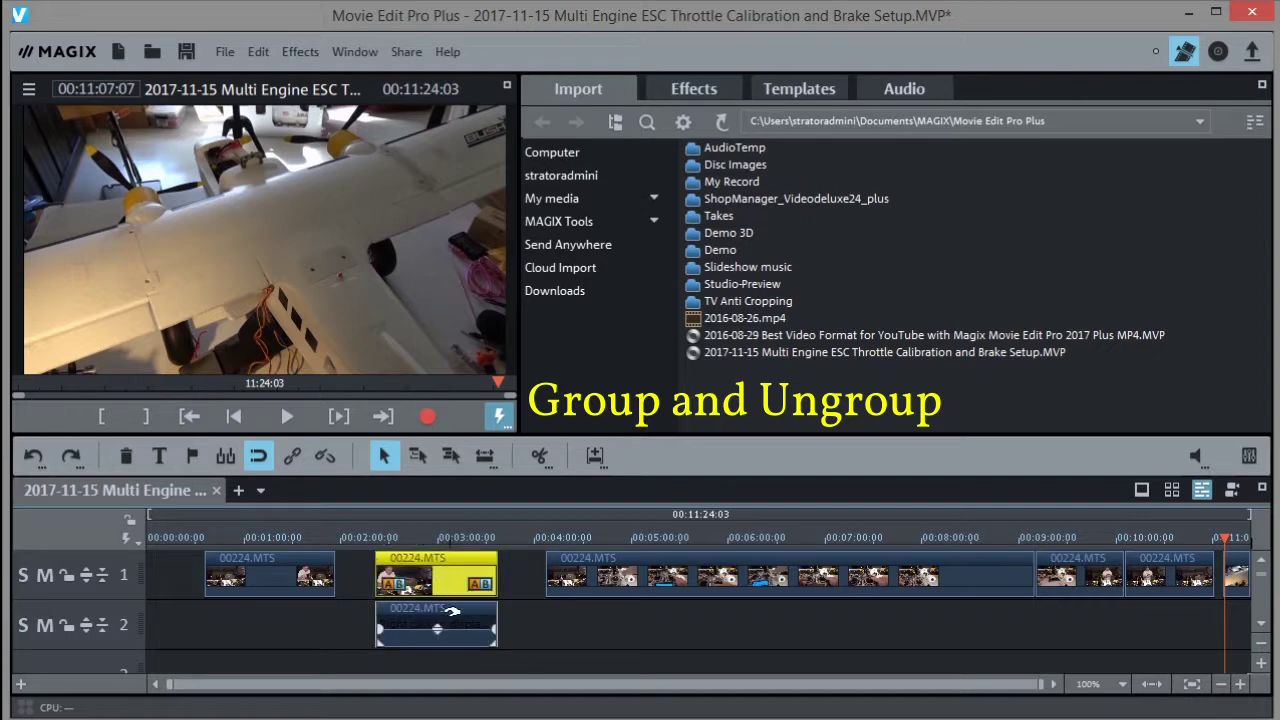
pyautogui.click(328, 463)
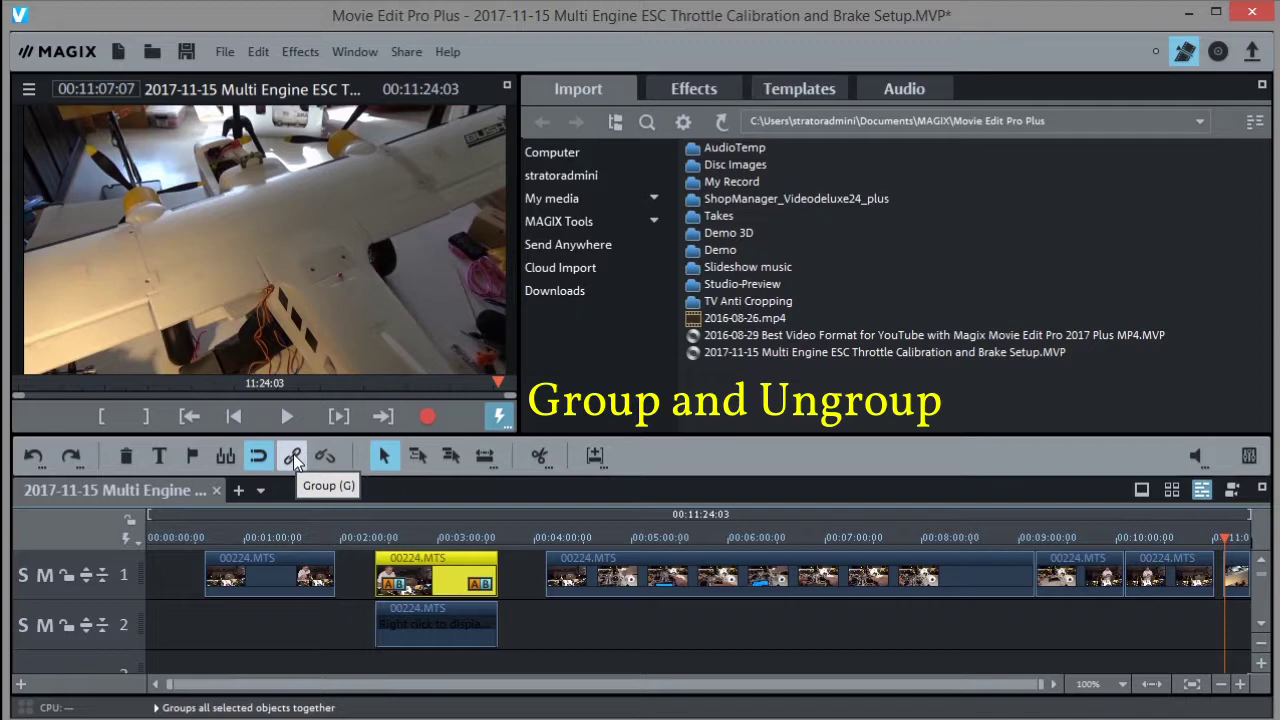
# Step: Undo the ungrouping of the second scene using the undo history
pyautogui.click(33, 457)
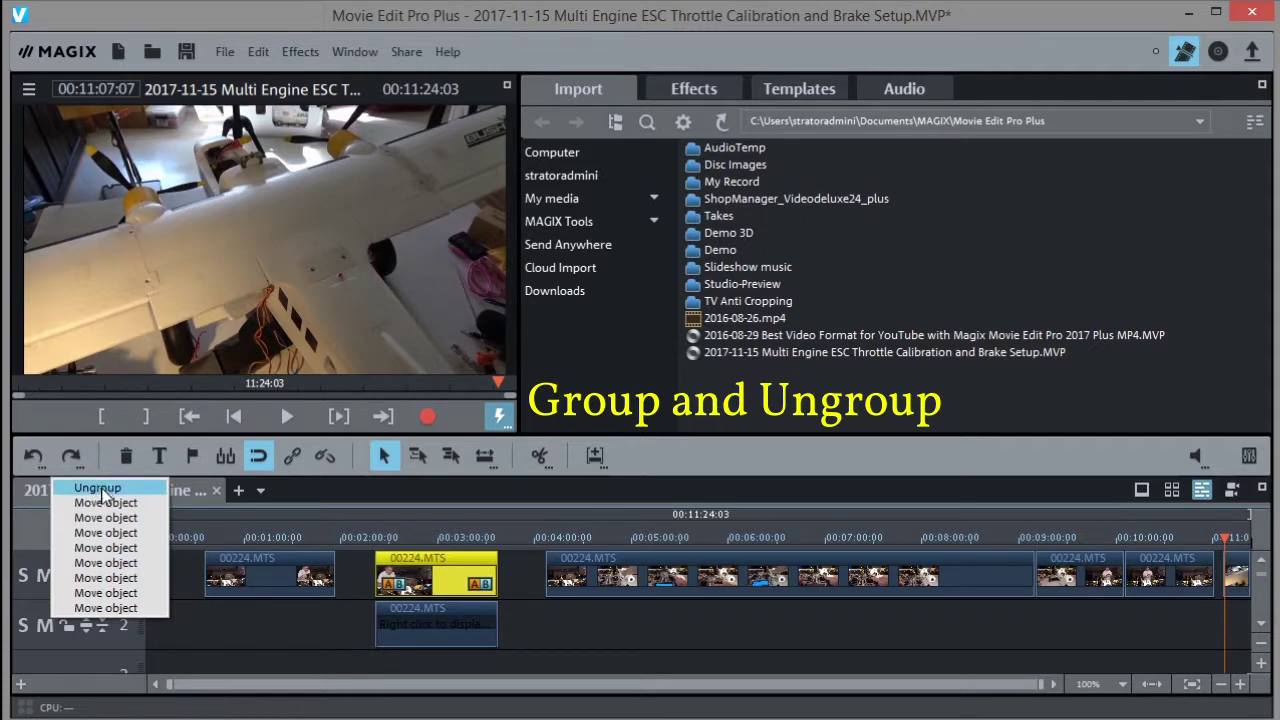
pyautogui.click(98, 488)
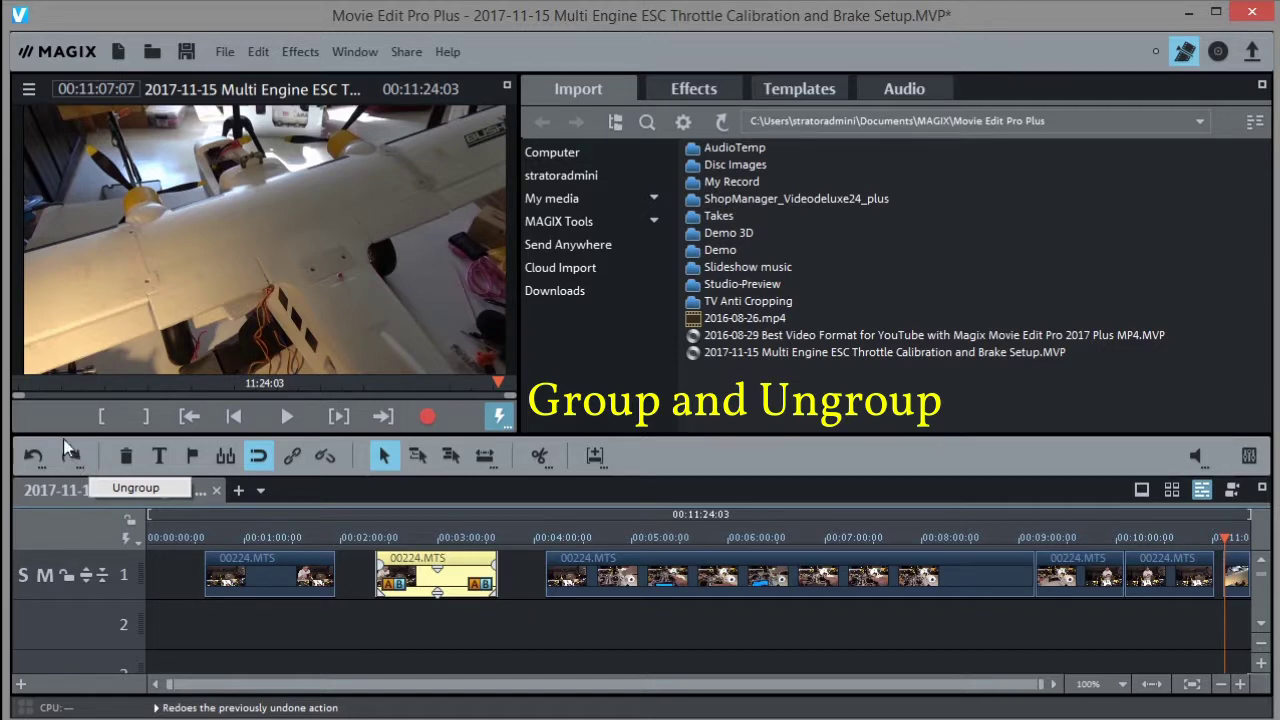
# Step: Redo the ungrouping of the second scene, and undo it again through the undo history
pyautogui.click(30, 461)
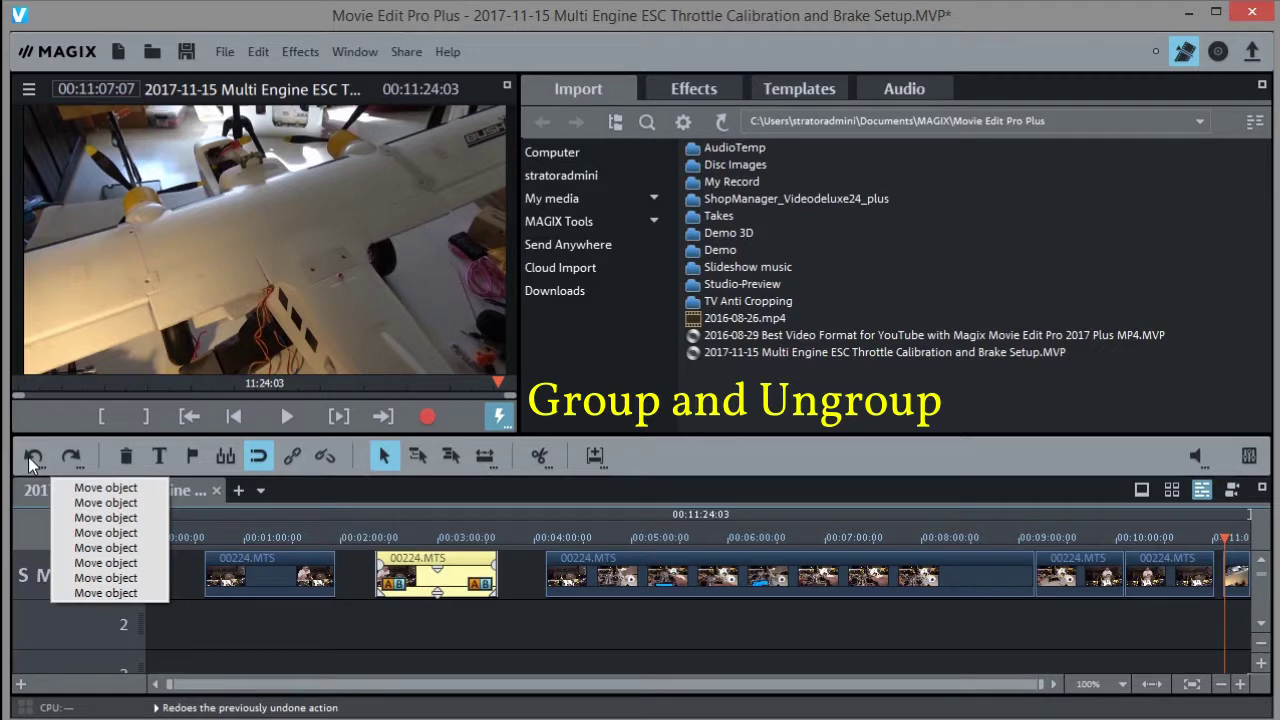
pyautogui.click(76, 456)
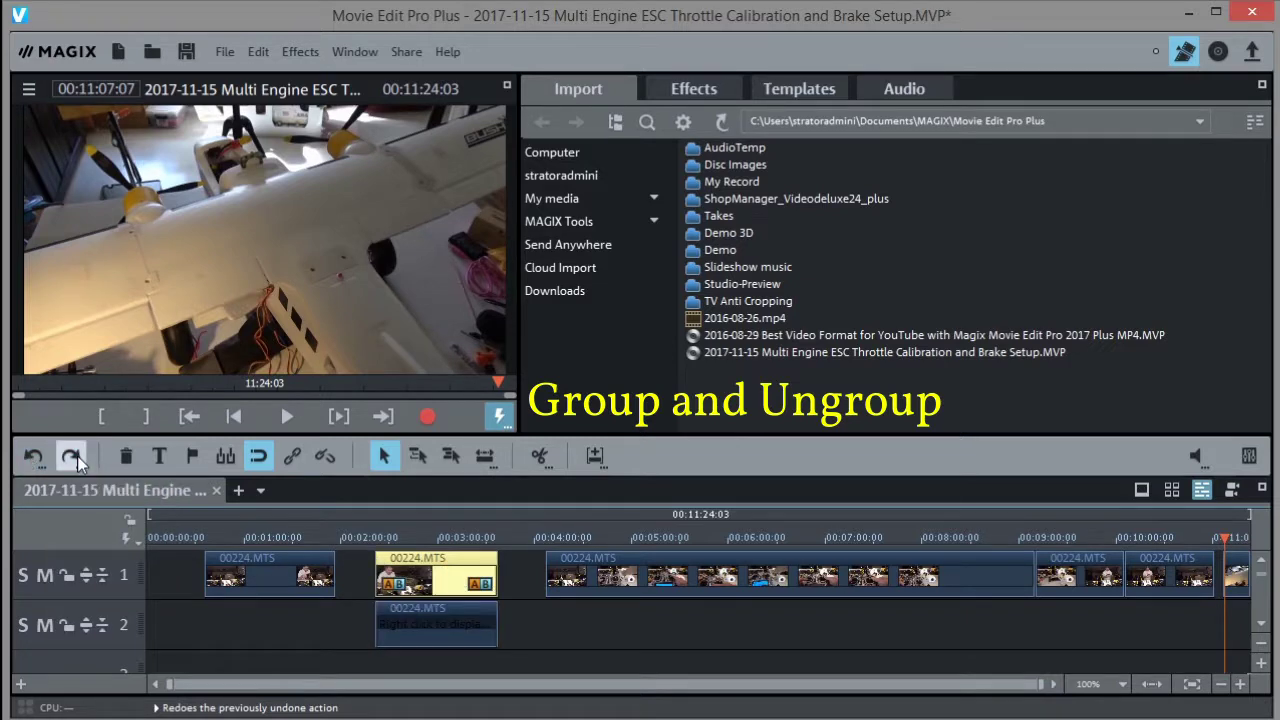
pyautogui.click(33, 458)
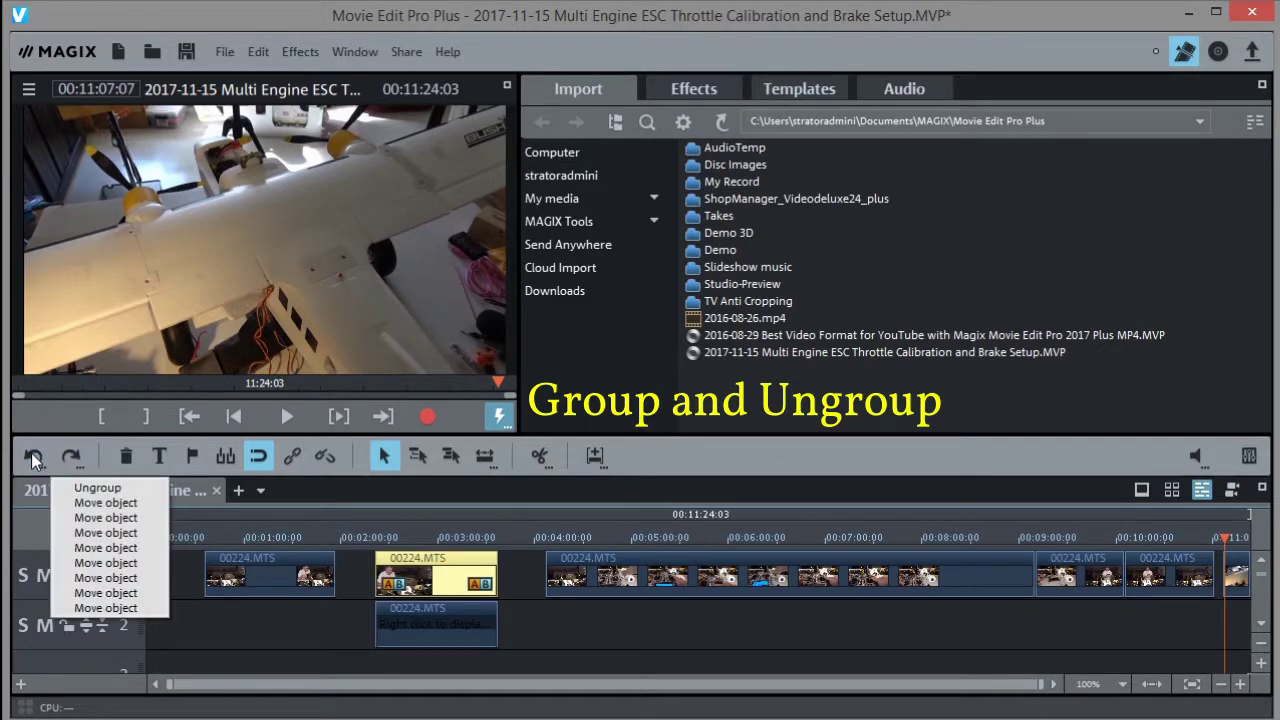
pyautogui.click(104, 489)
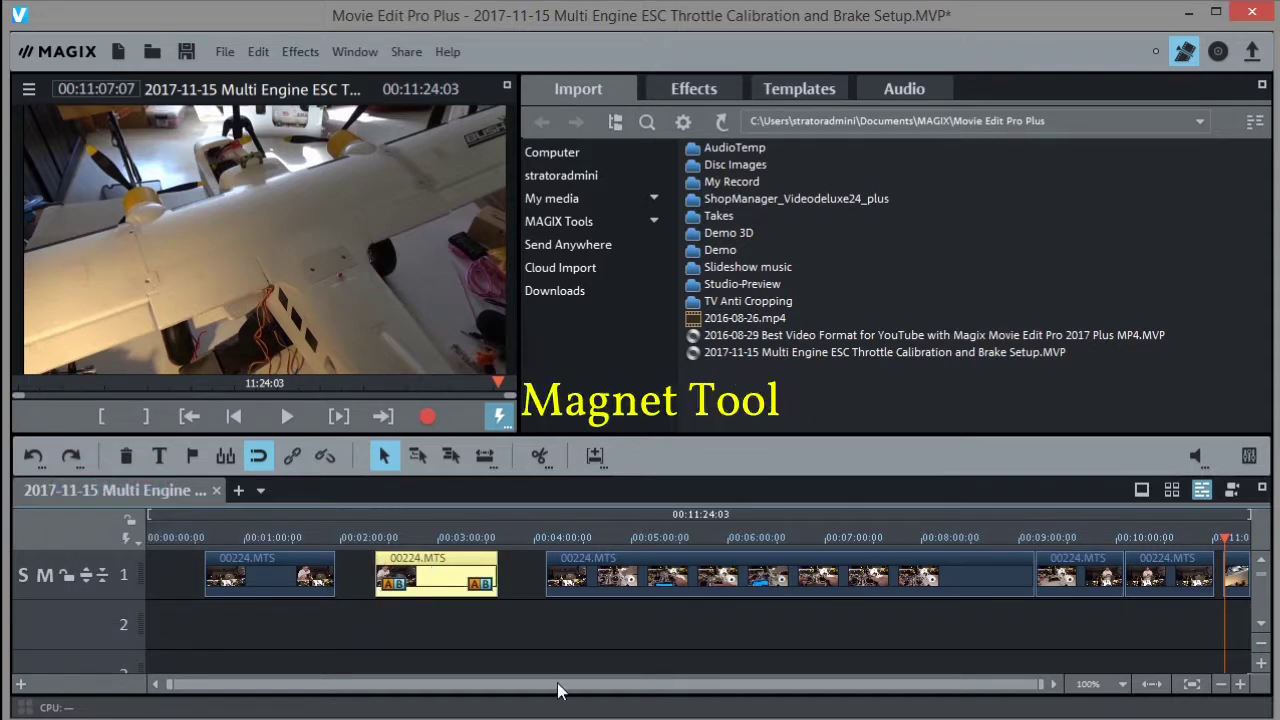
# Step: Snap the second scene against the start of the third scene and back against the end of the first scene with the object grid on
pyautogui.click(258, 457)
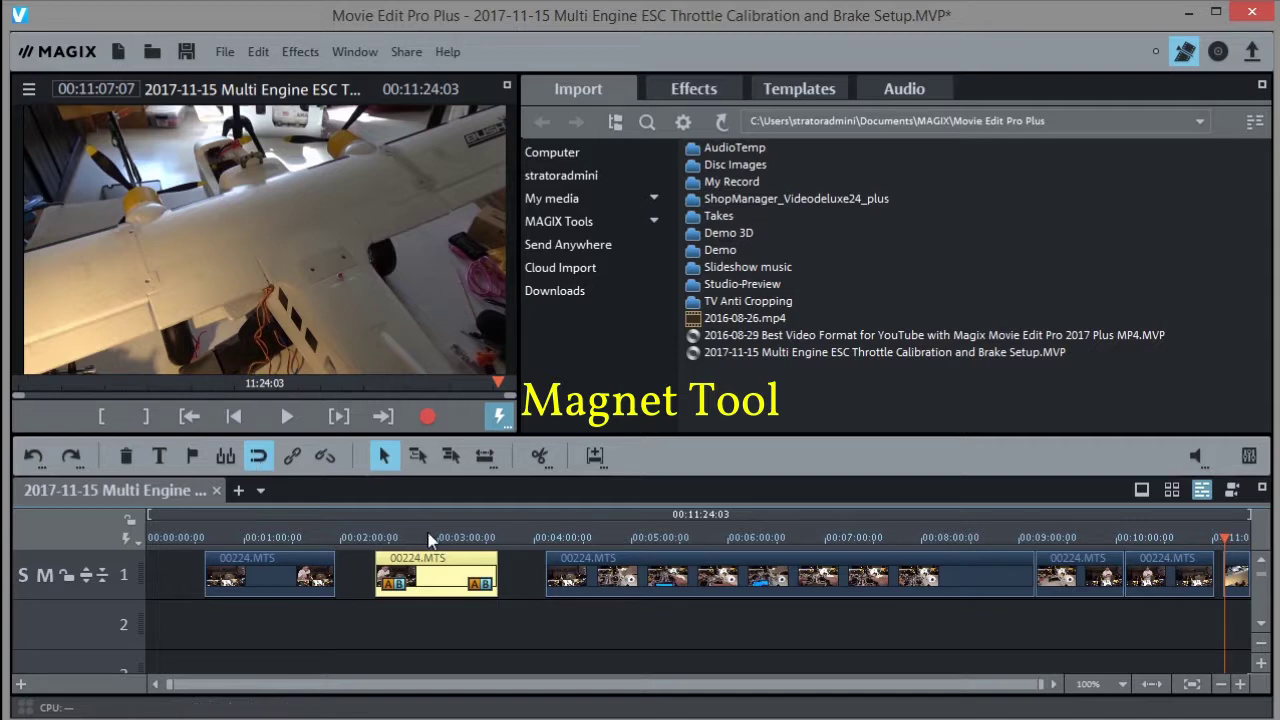
pyautogui.moveTo(455, 561); pyautogui.dragTo(497, 561)
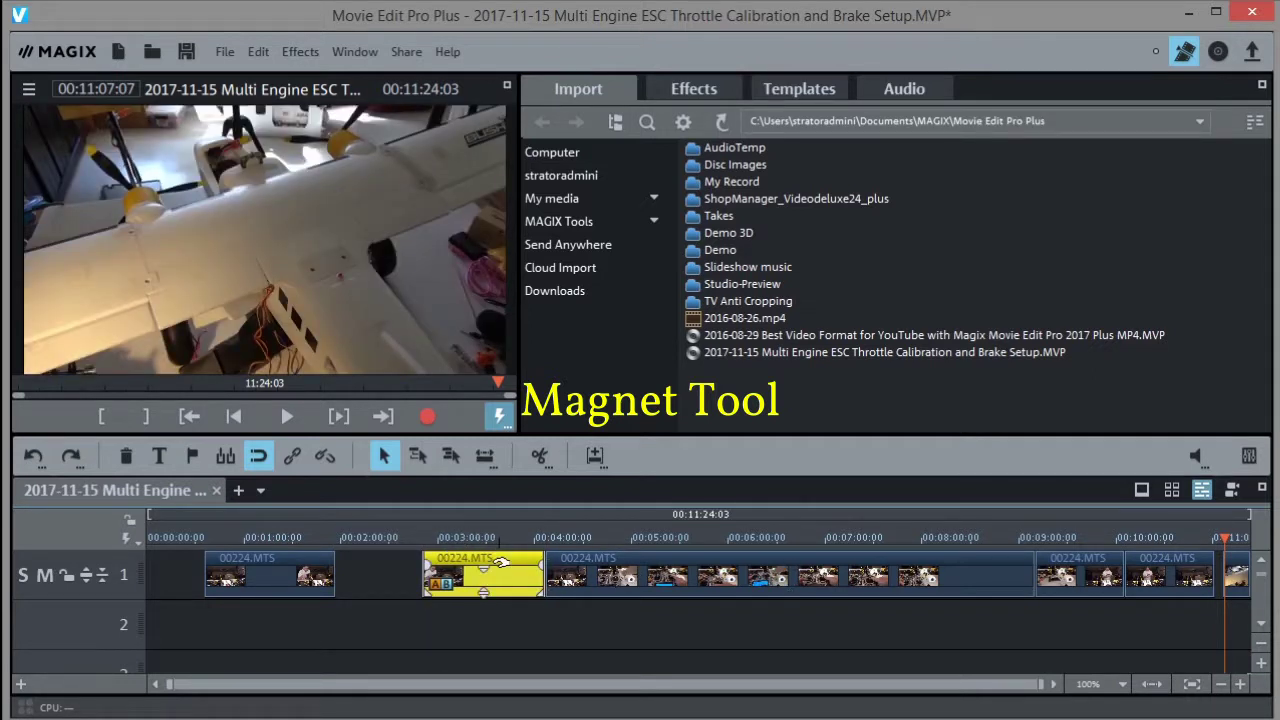
pyautogui.moveTo(458, 557); pyautogui.dragTo(371, 558)
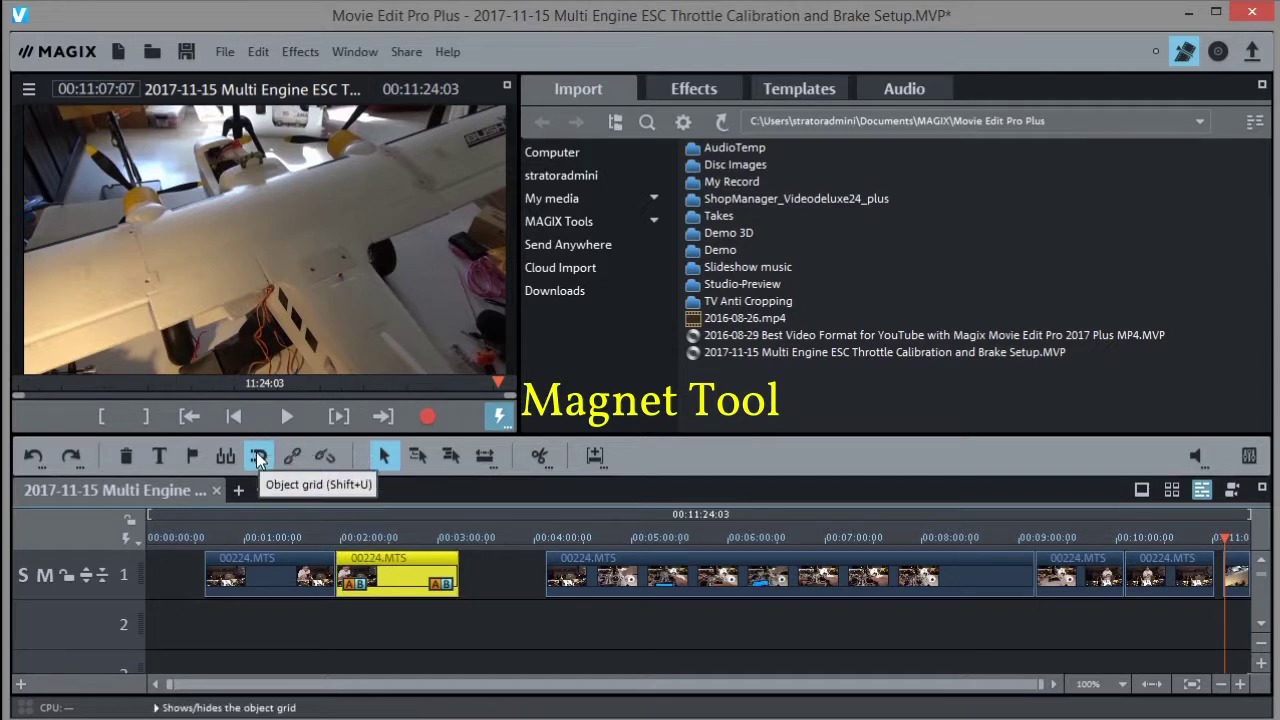
# Step: Place the second scene freely at about 00:02:34 with the object grid off, and switch the grid back on
pyautogui.moveTo(393, 557); pyautogui.dragTo(484, 567)
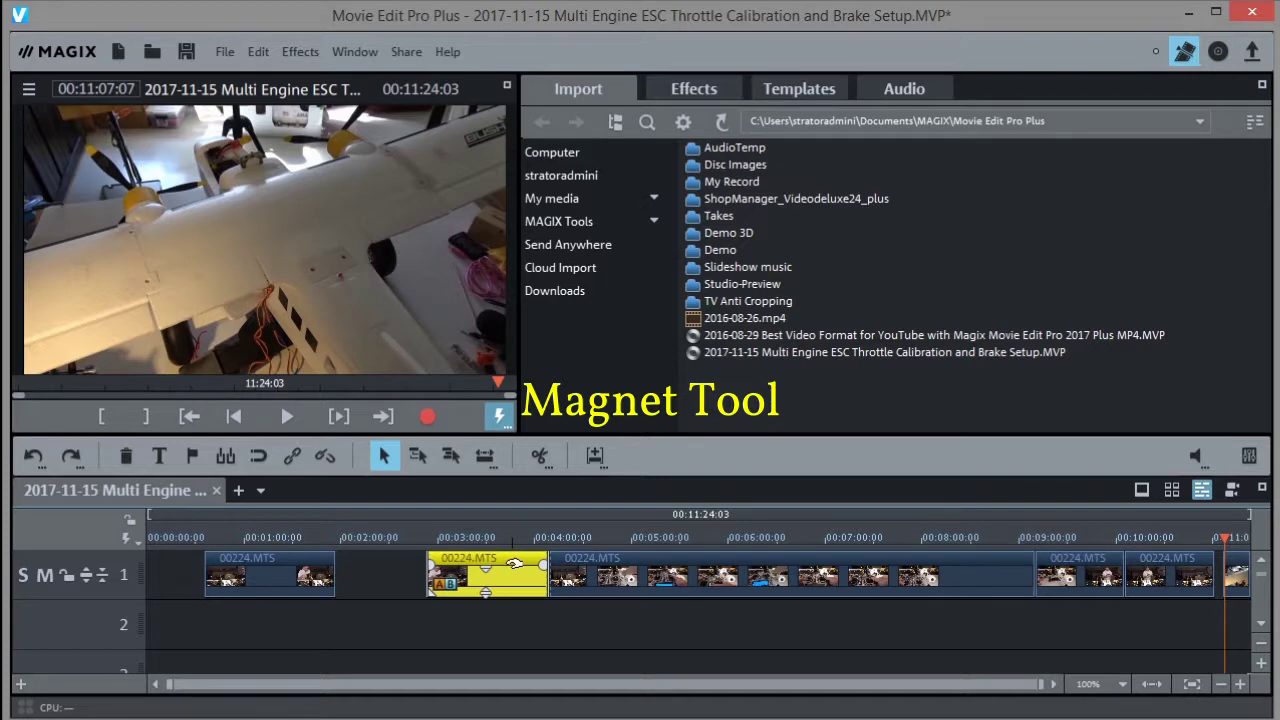
pyautogui.moveTo(512, 558)
pyautogui.mouseDown()
pyautogui.moveTo(525, 558)
pyautogui.moveTo(492, 558)
pyautogui.moveTo(528, 558)
pyautogui.mouseUp()
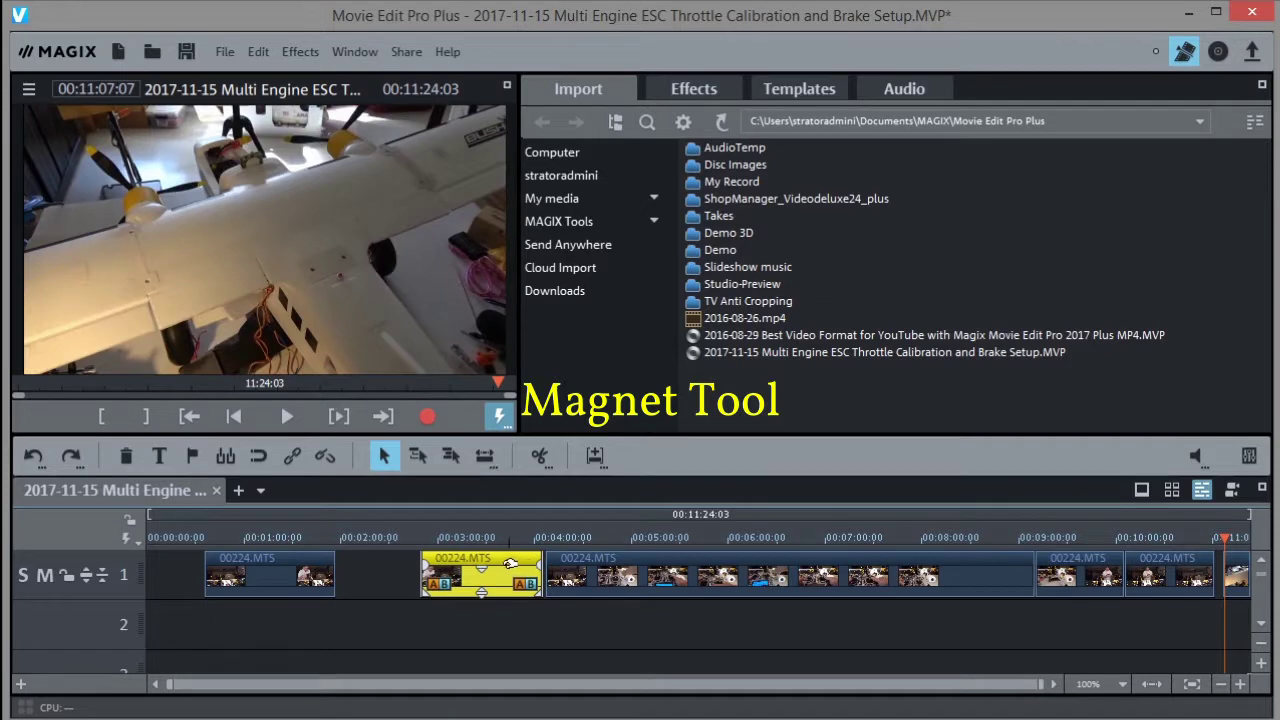
pyautogui.moveTo(490, 558); pyautogui.dragTo(464, 558)
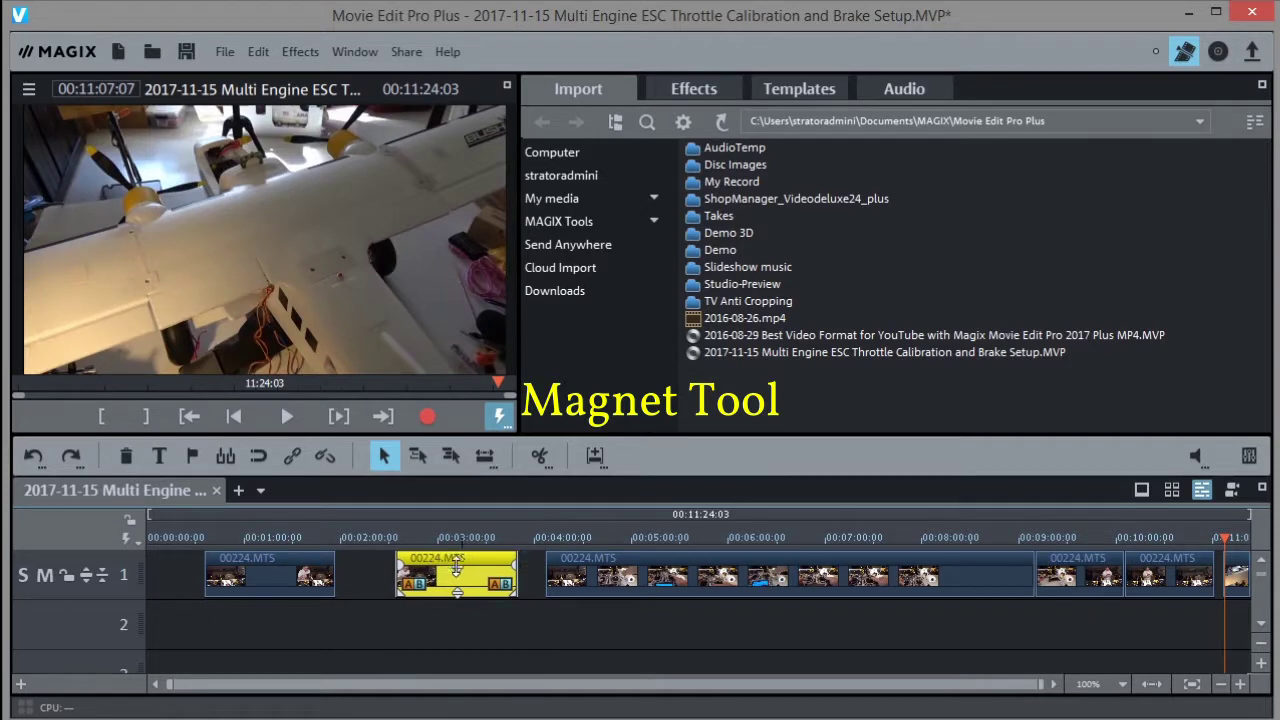
pyautogui.click(258, 456)
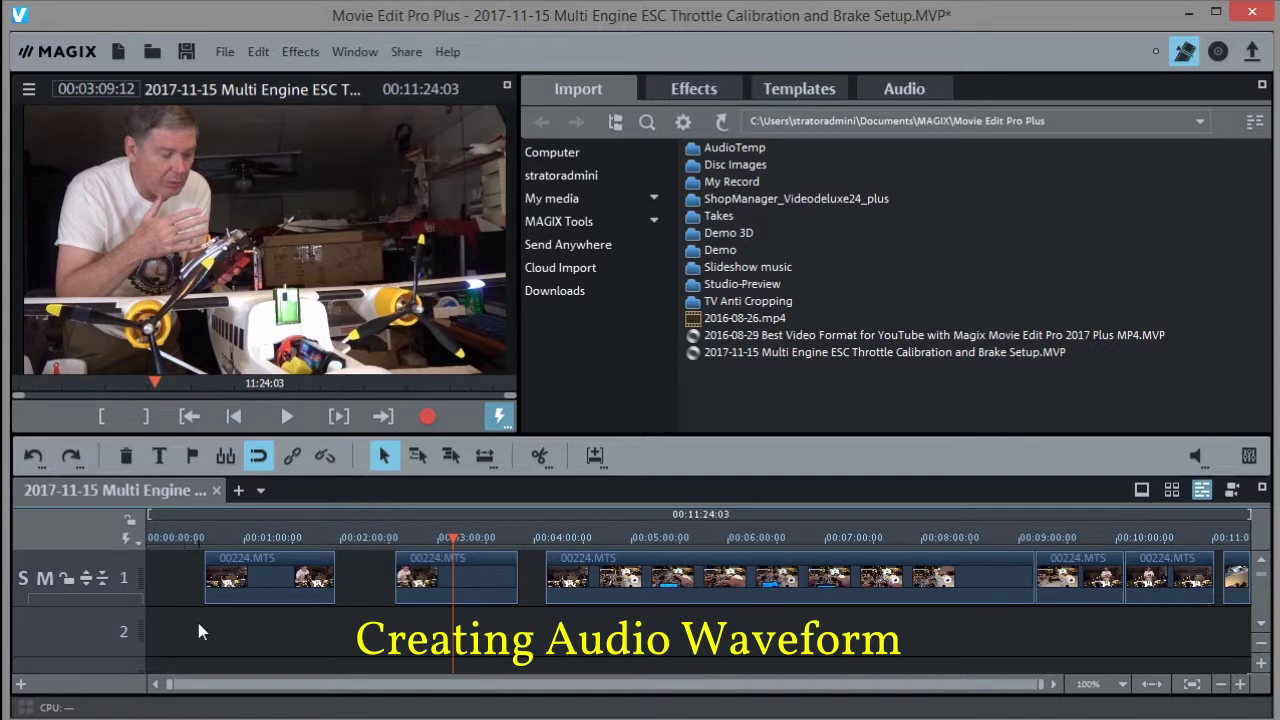
# Step: Select all scenes on track 1 and create the wave form display for their audio
pyautogui.moveTo(184, 624); pyautogui.dragTo(1242, 560)
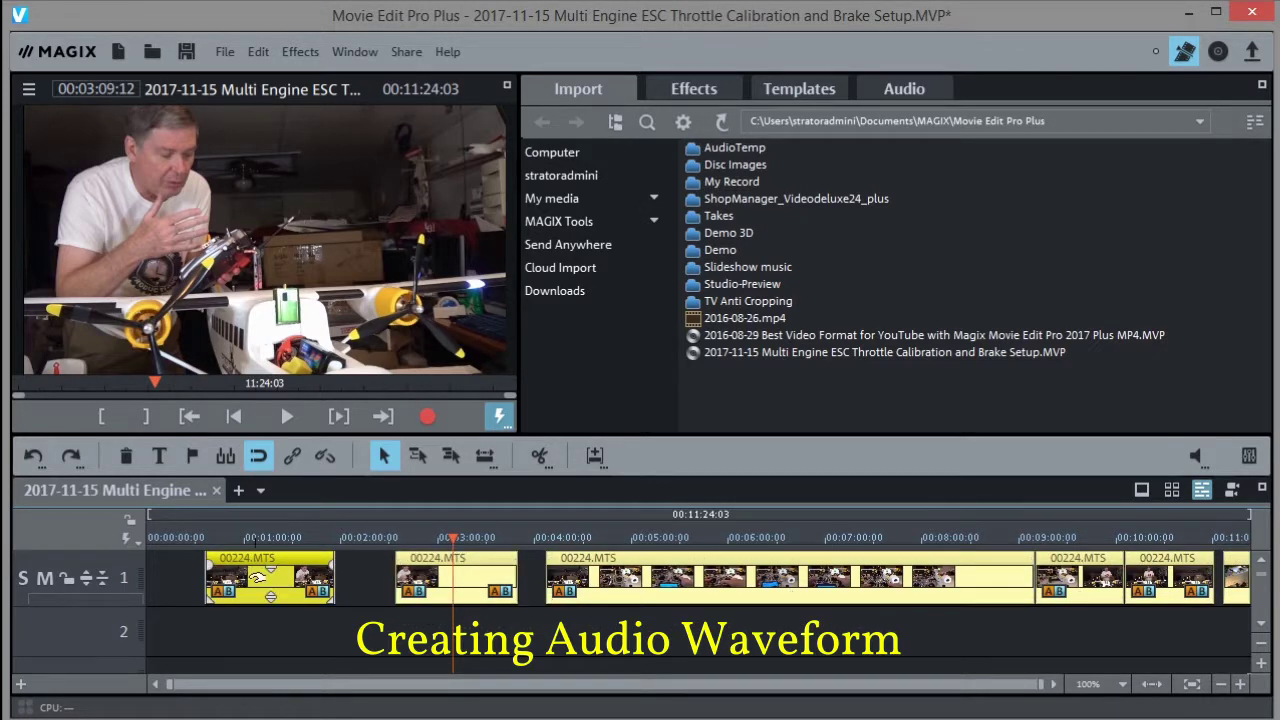
pyautogui.rightClick(256, 587)
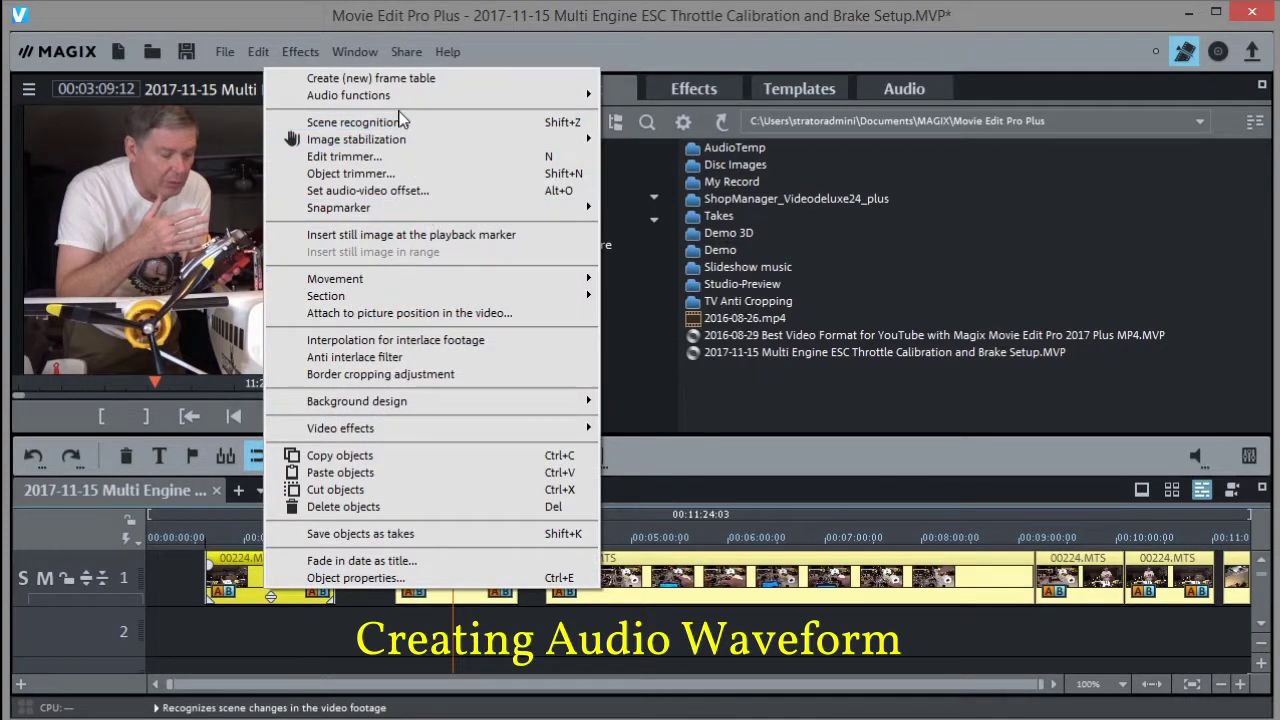
pyautogui.moveTo(395, 103)
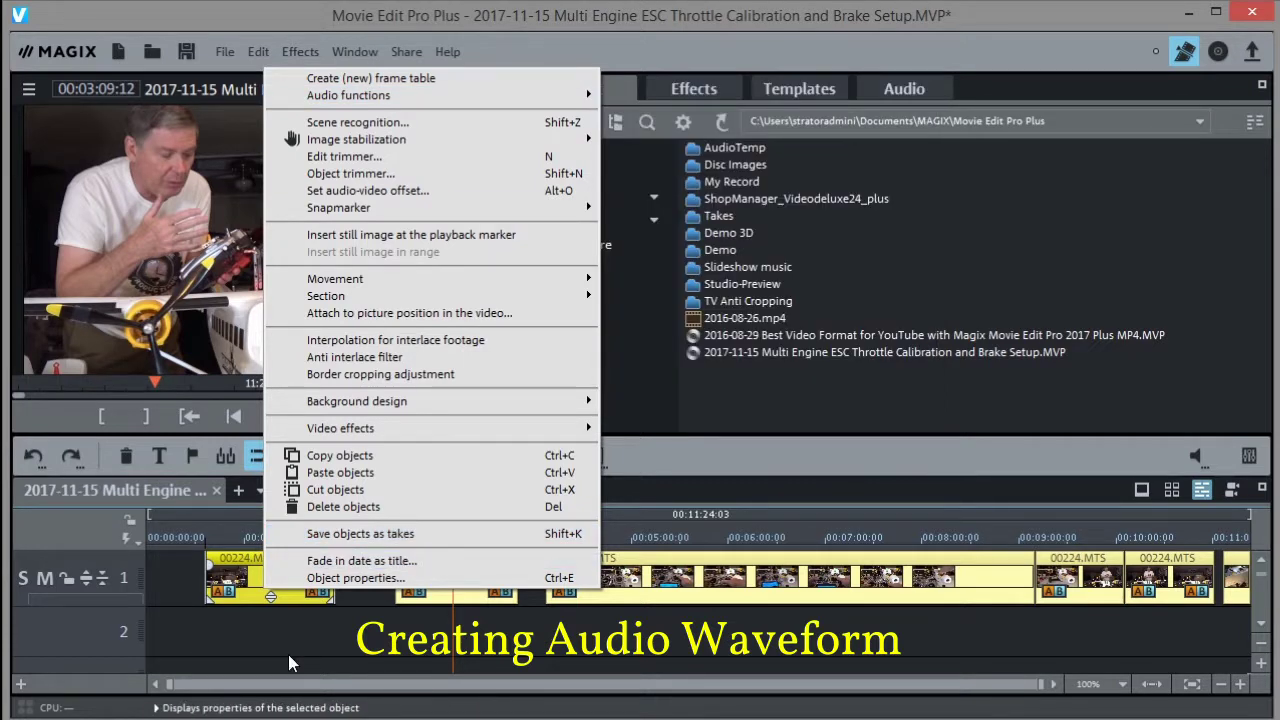
pyautogui.click(289, 657)
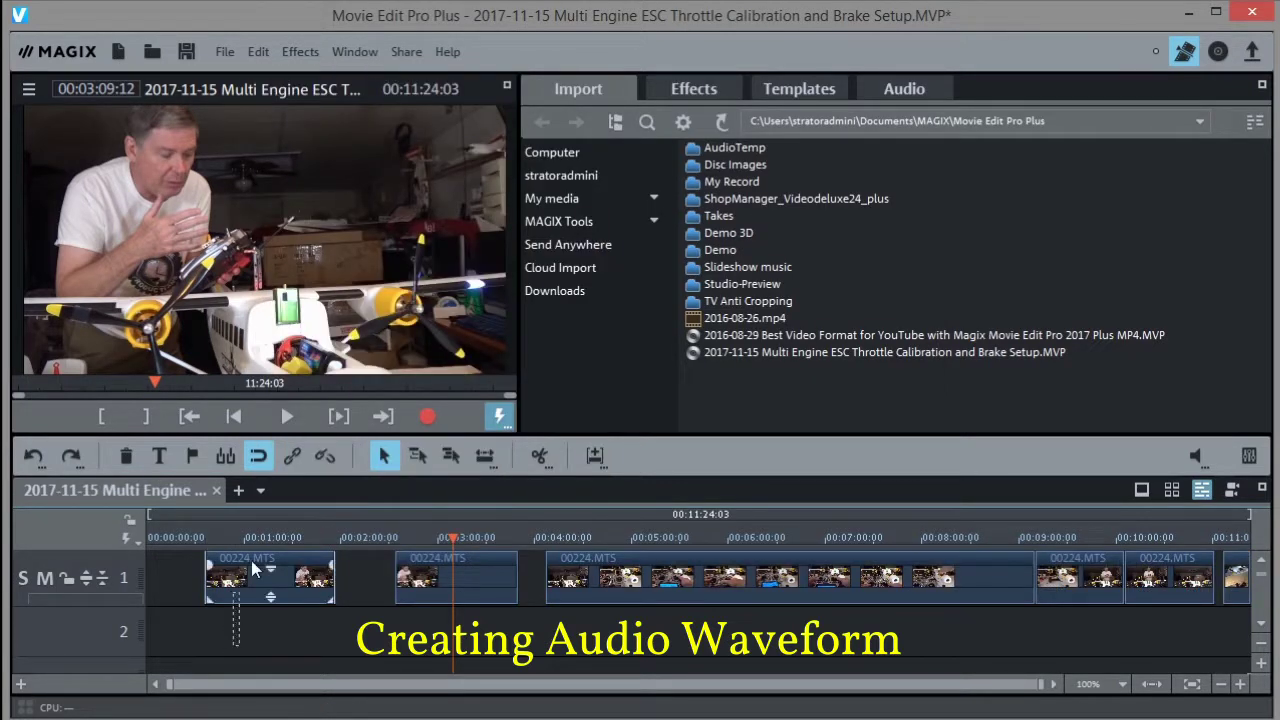
pyautogui.moveTo(233, 645); pyautogui.dragTo(330, 556)
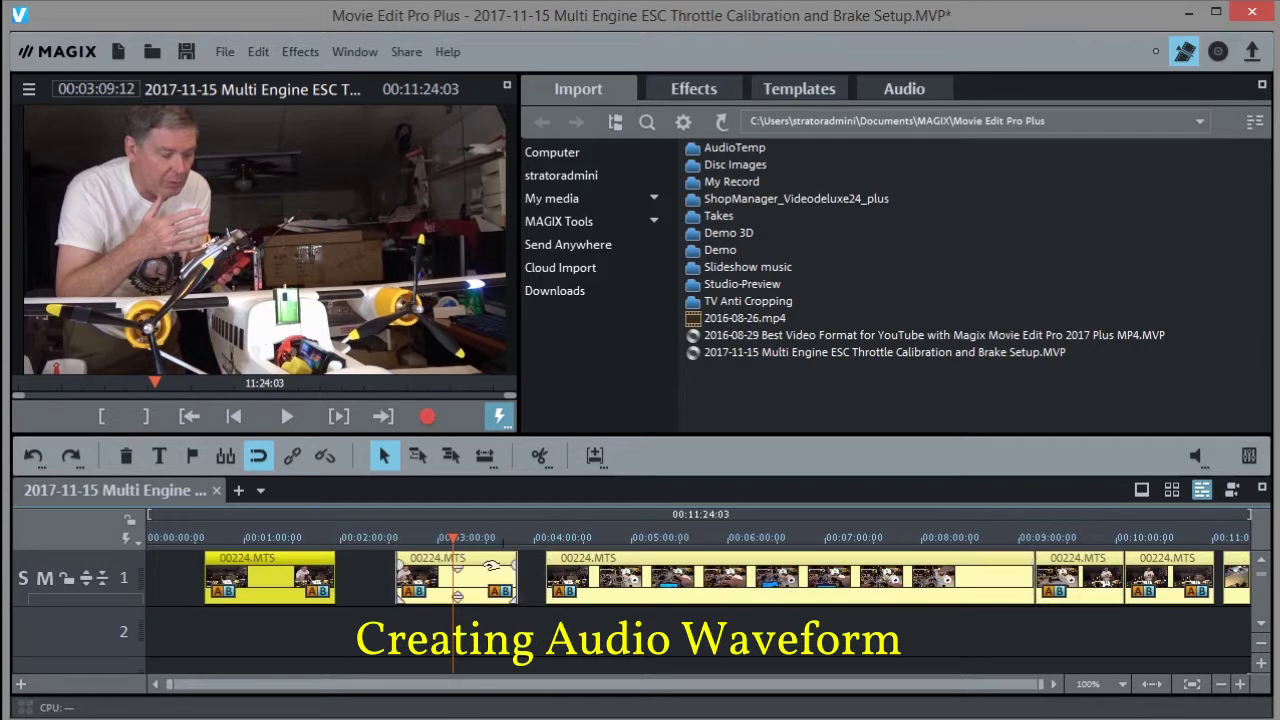
pyautogui.rightClick(271, 588)
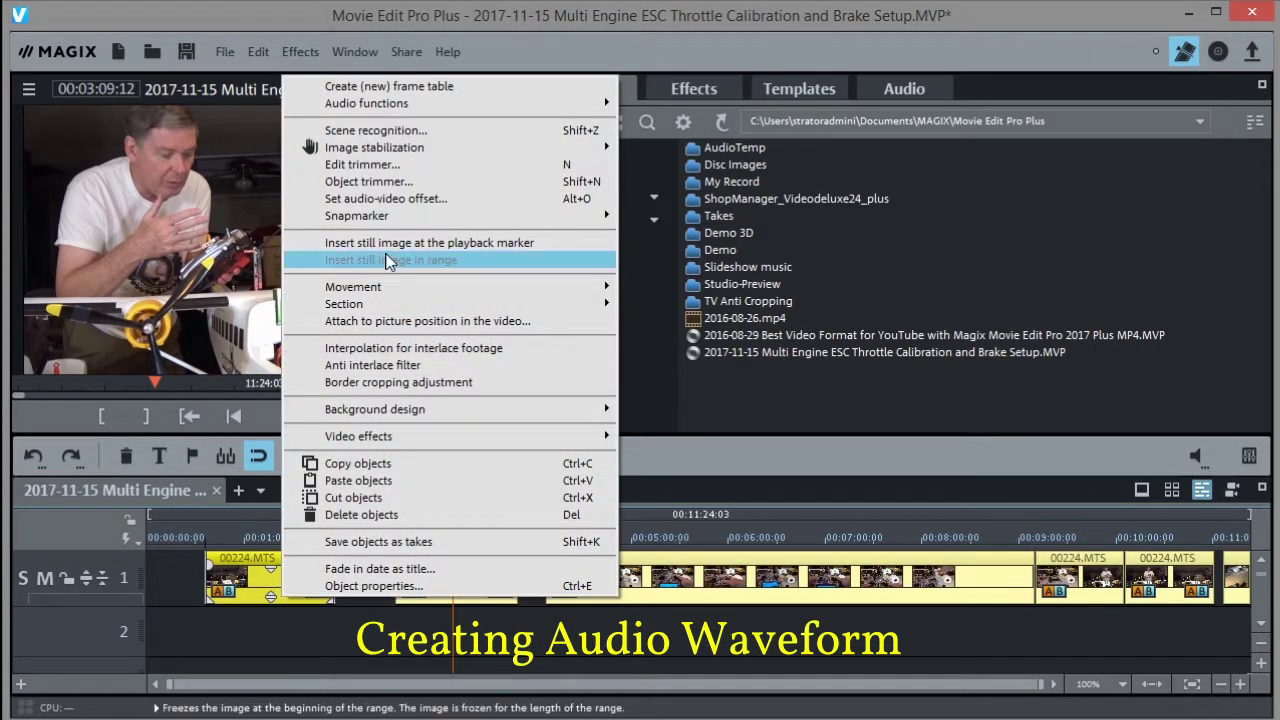
pyautogui.moveTo(398, 106)
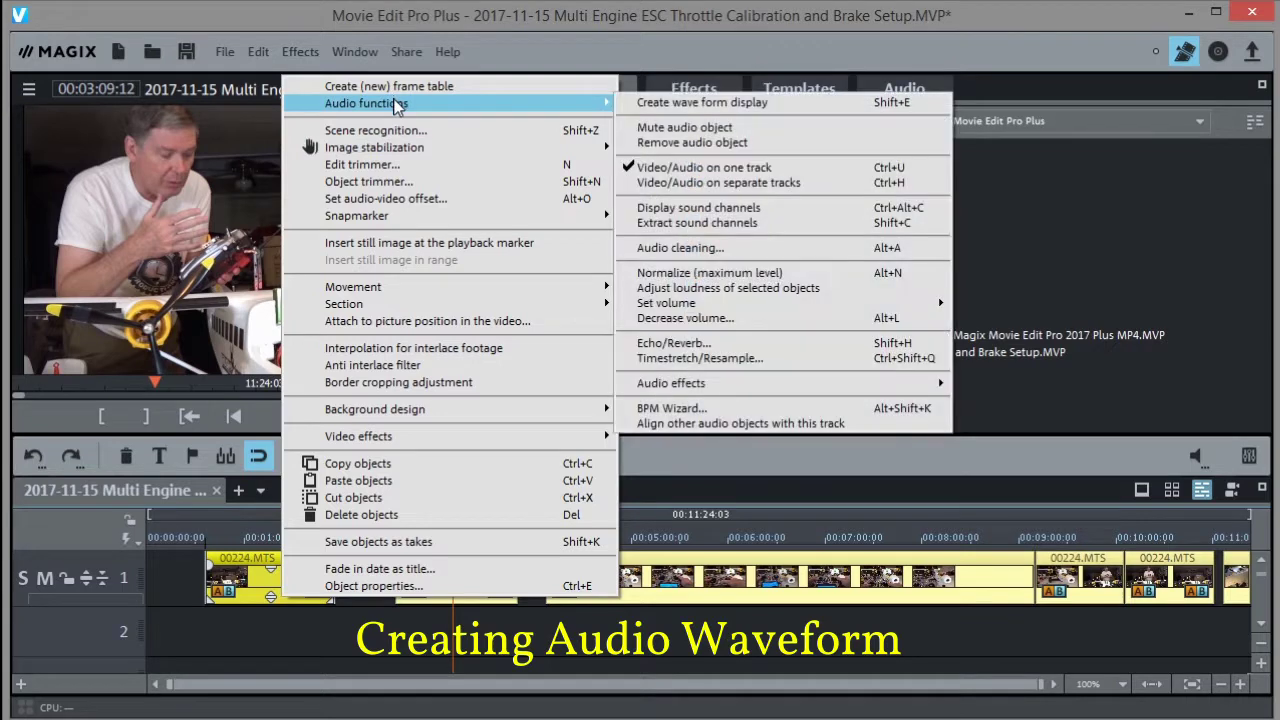
pyautogui.click(677, 106)
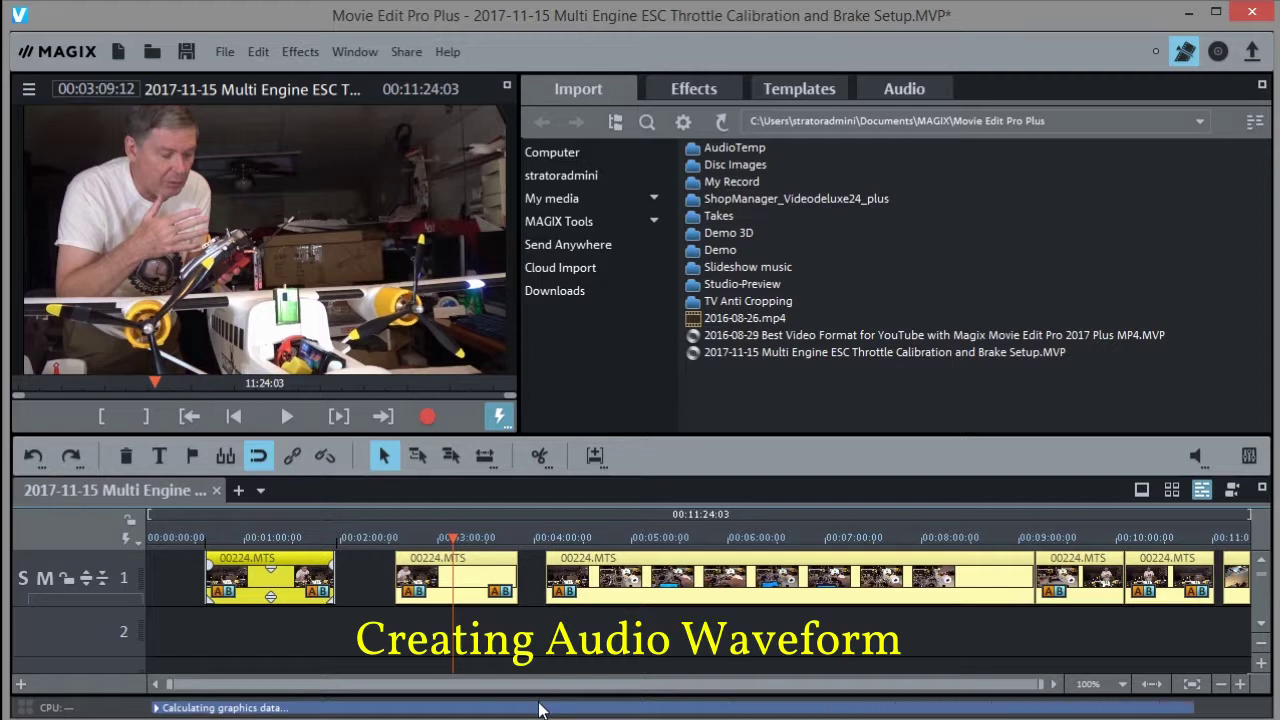
pyautogui.click(357, 563)
pyautogui.click(607, 597)
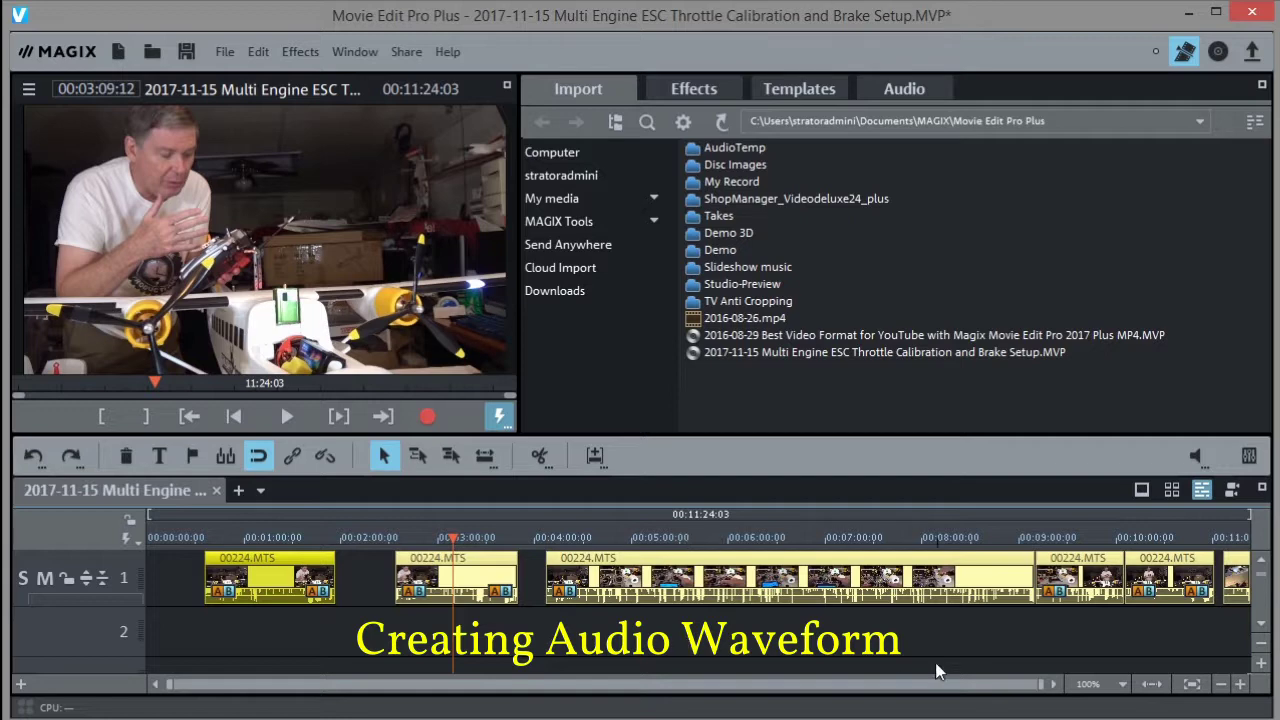
# Step: Enlarge the tracks vertically to examine the audio waveforms, reduce track 1 to slightly below its former height, and clear the selection of all scenes
pyautogui.click(1261, 666)
pyautogui.click(1261, 666)
pyautogui.click(1261, 666)
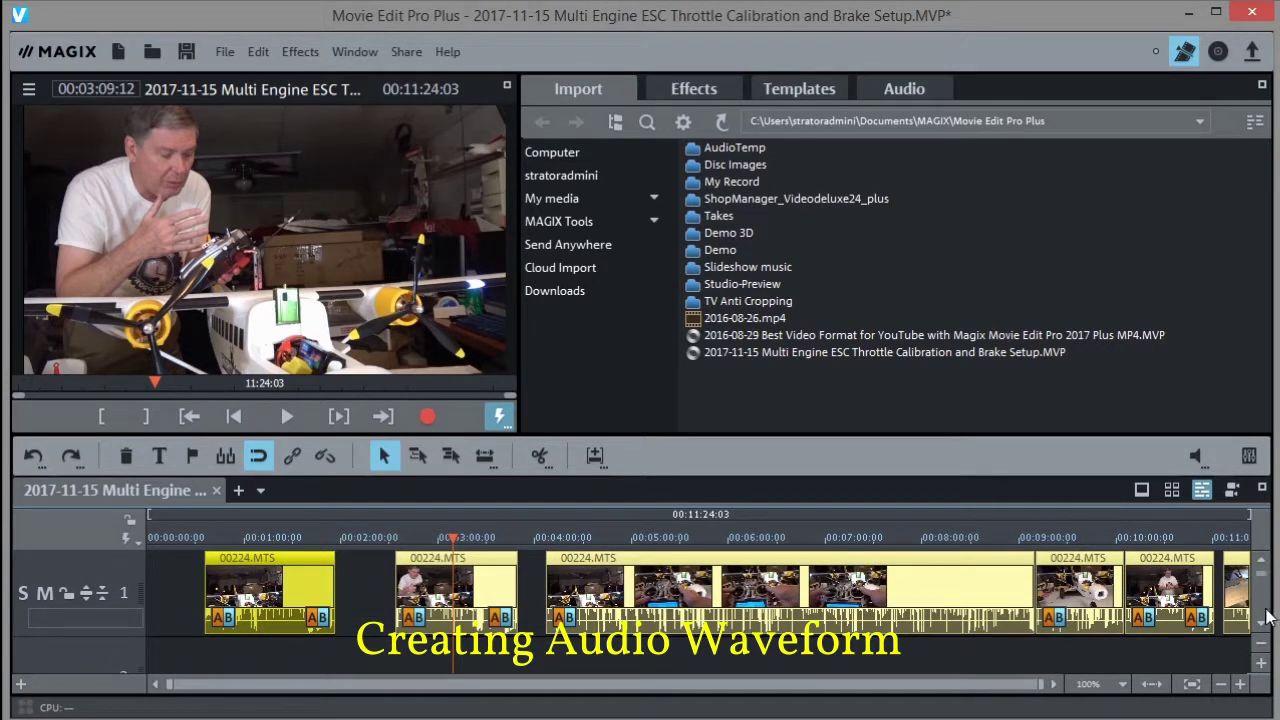
pyautogui.click(1261, 645)
pyautogui.click(1261, 645)
pyautogui.click(1261, 645)
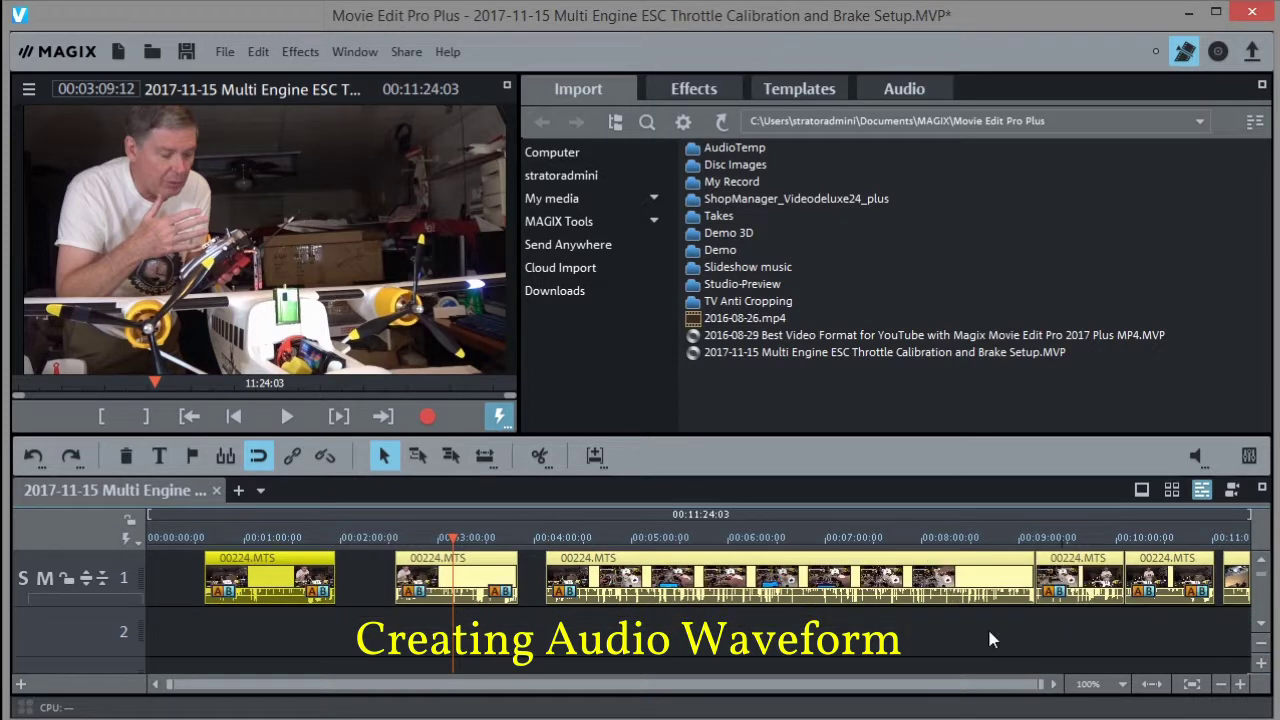
pyautogui.moveTo(68, 604)
pyautogui.mouseDown()
pyautogui.moveTo(62, 628)
pyautogui.moveTo(59, 596)
pyautogui.mouseUp()
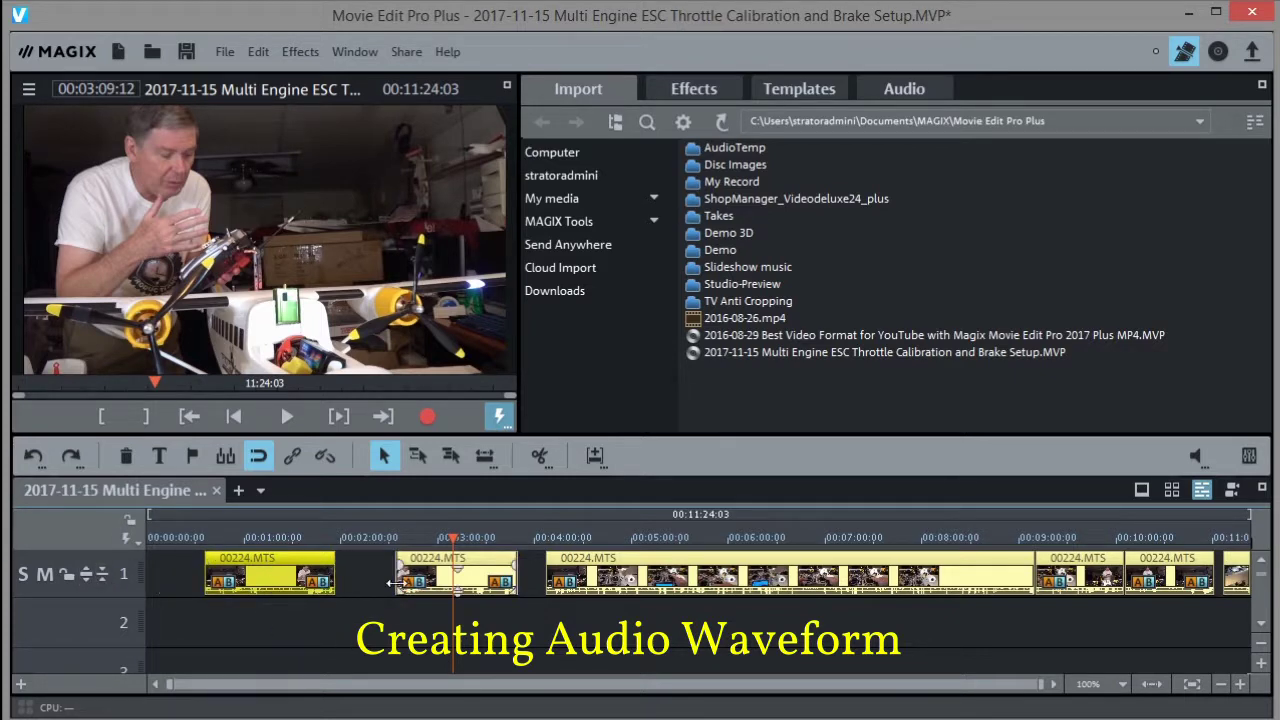
pyautogui.click(510, 628)
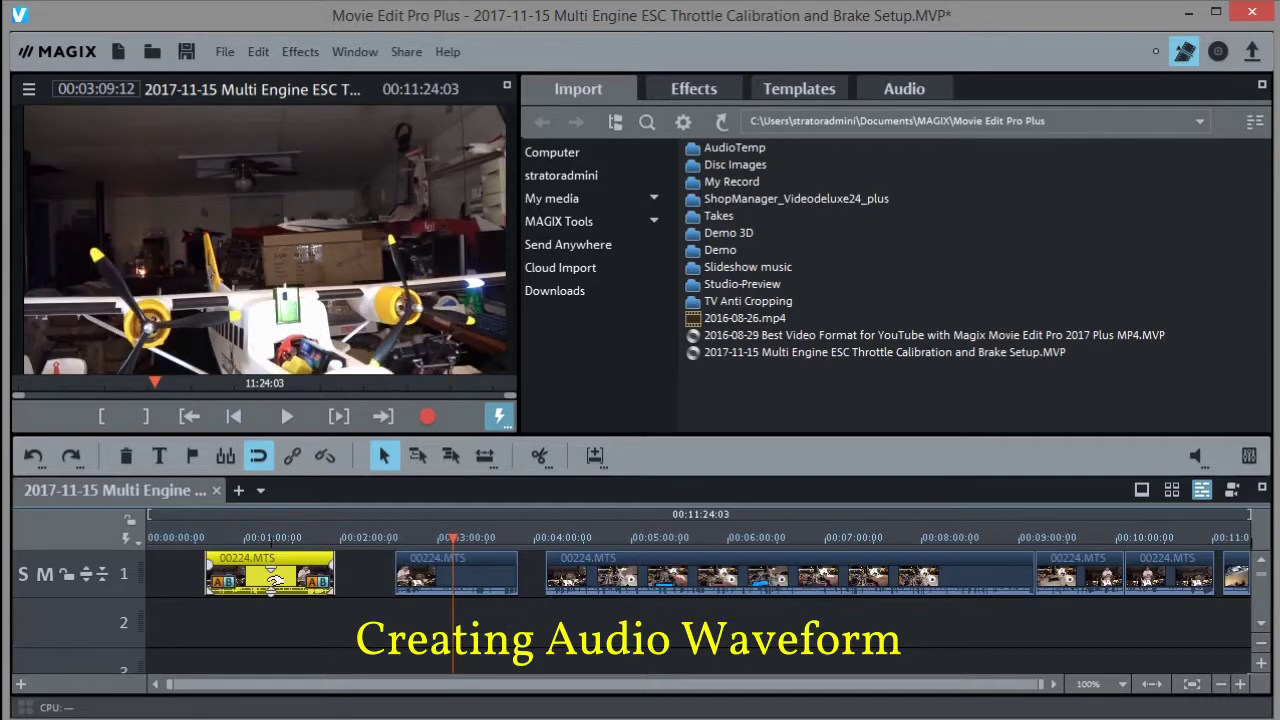
# Step: Check the option for automatically creating waveforms during import in the Video/Audio program settings, and accept the settings
pyautogui.click(224, 53)
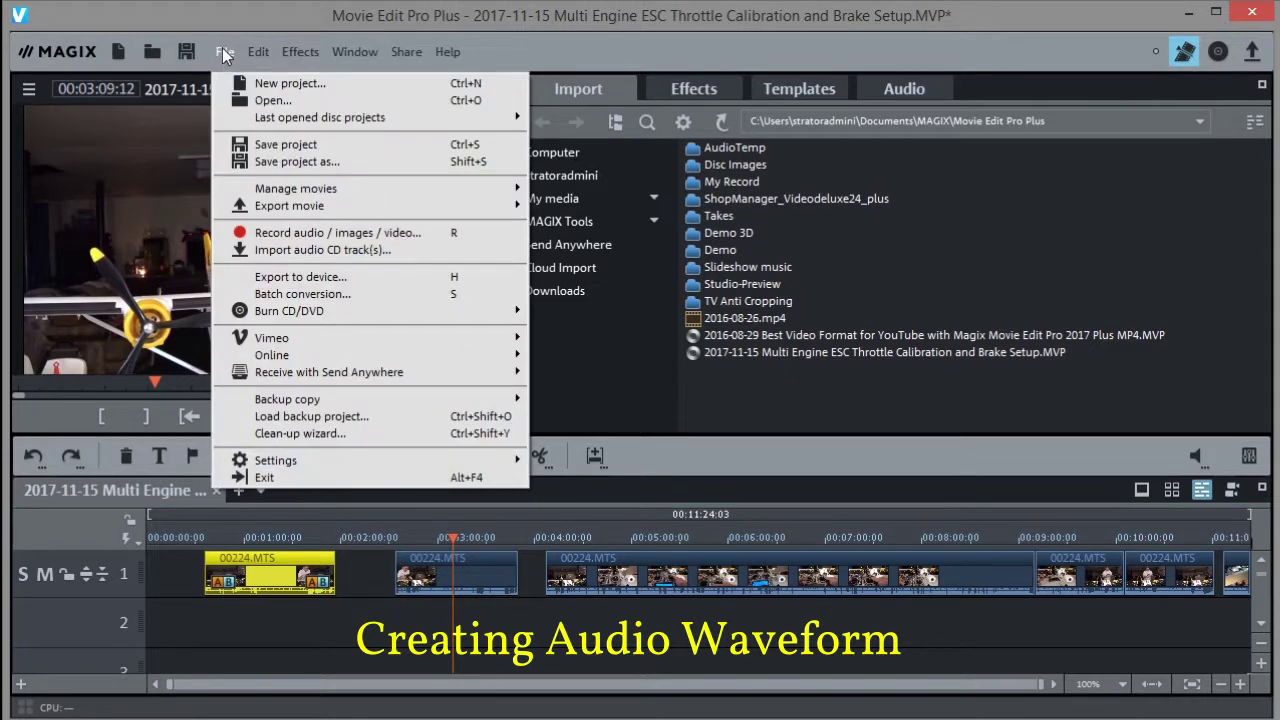
pyautogui.moveTo(281, 462)
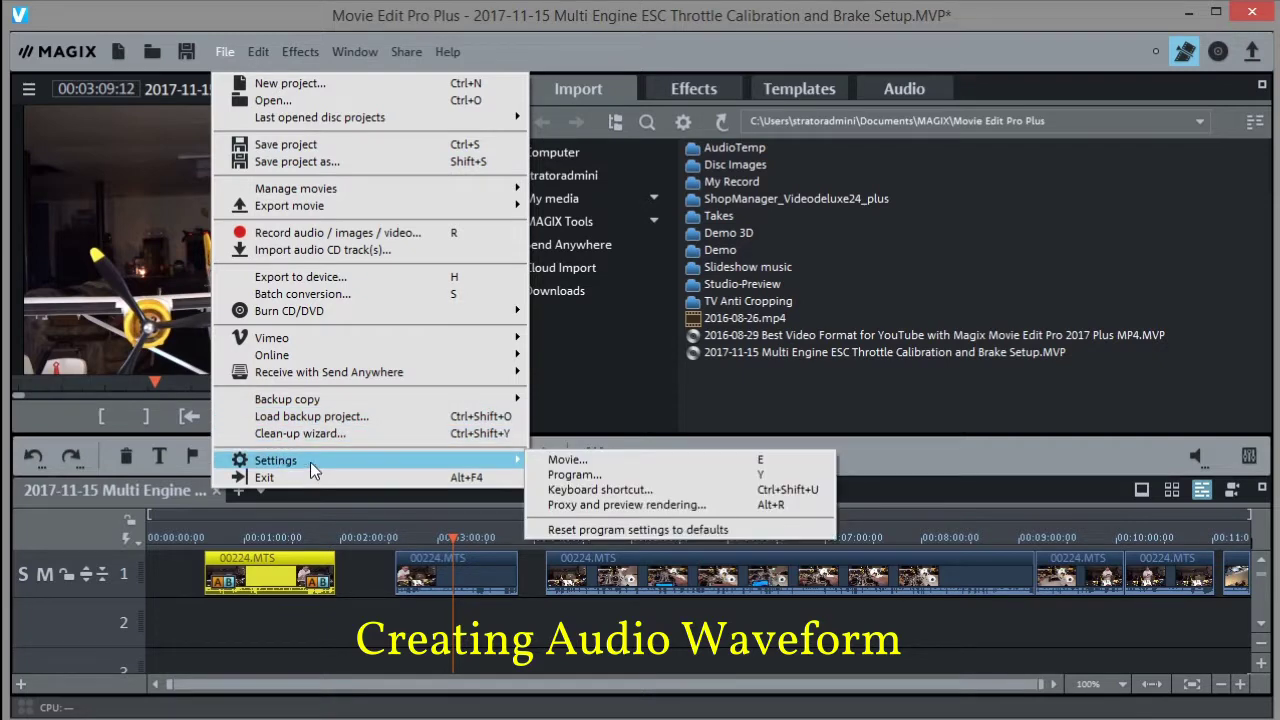
pyautogui.click(574, 472)
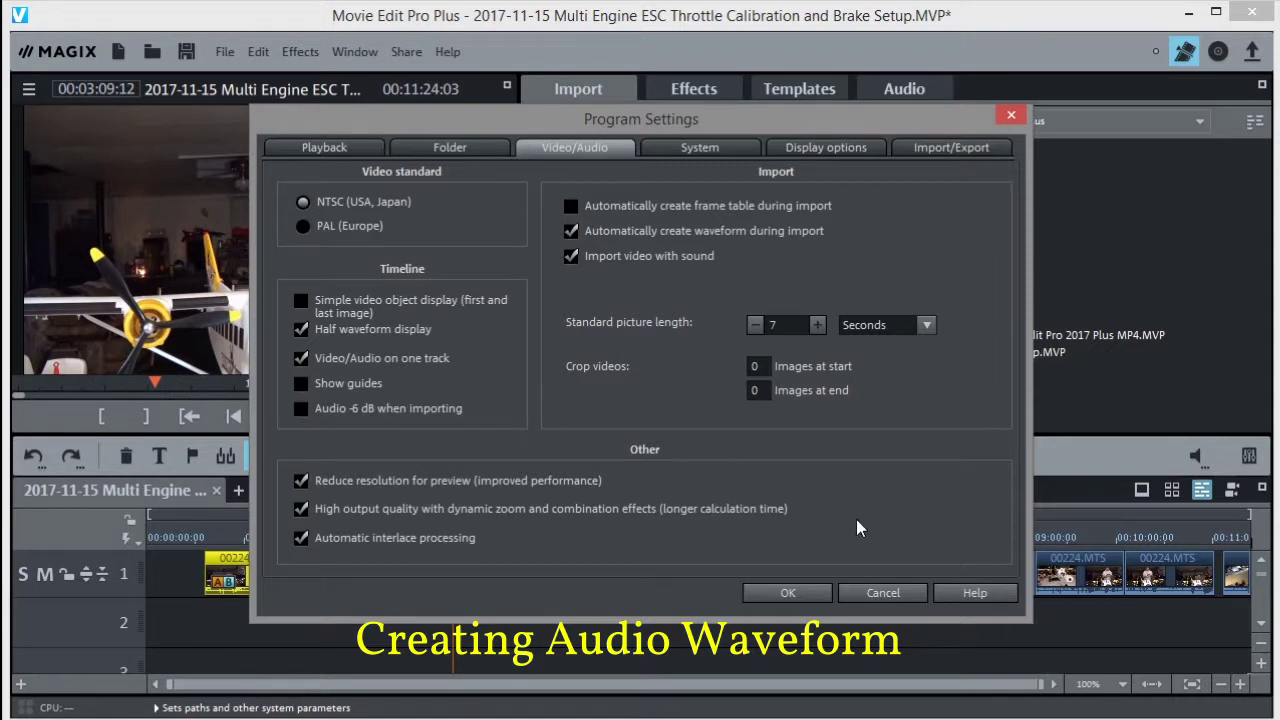
pyautogui.click(789, 593)
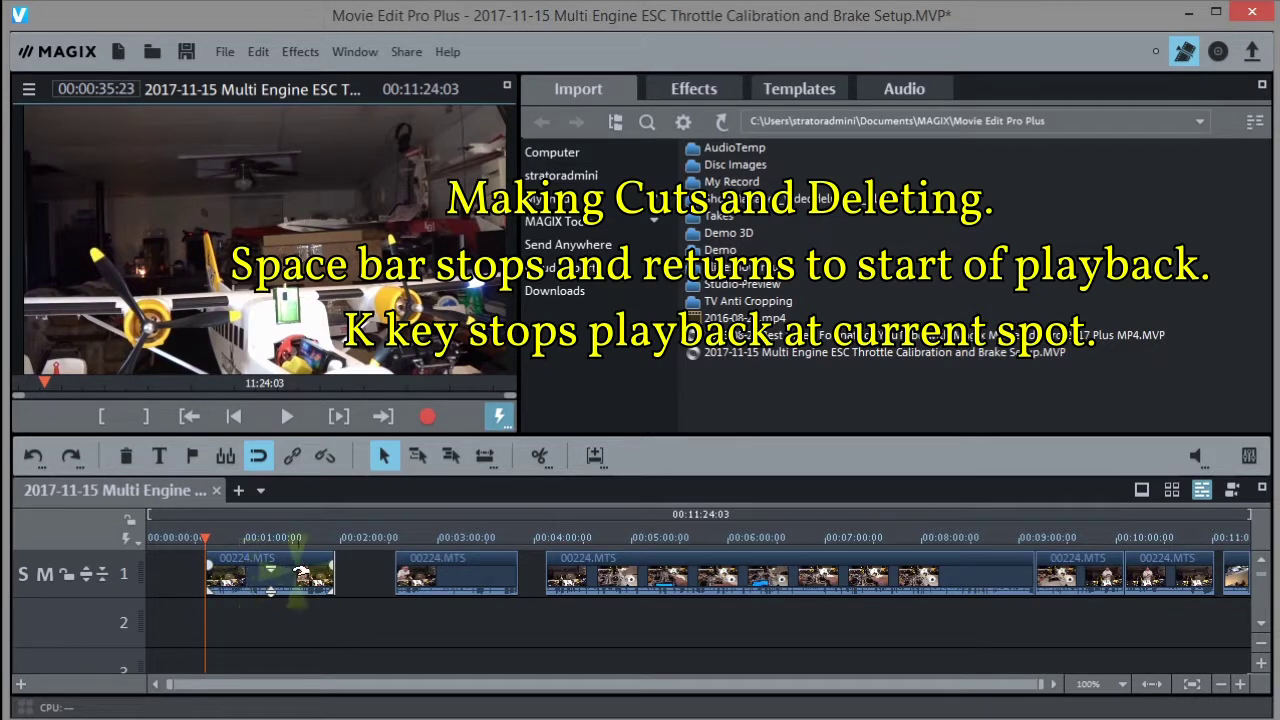
# Step: Play the first scene from its beginning with the timeline magnified to 3%
pyautogui.click(1241, 687)
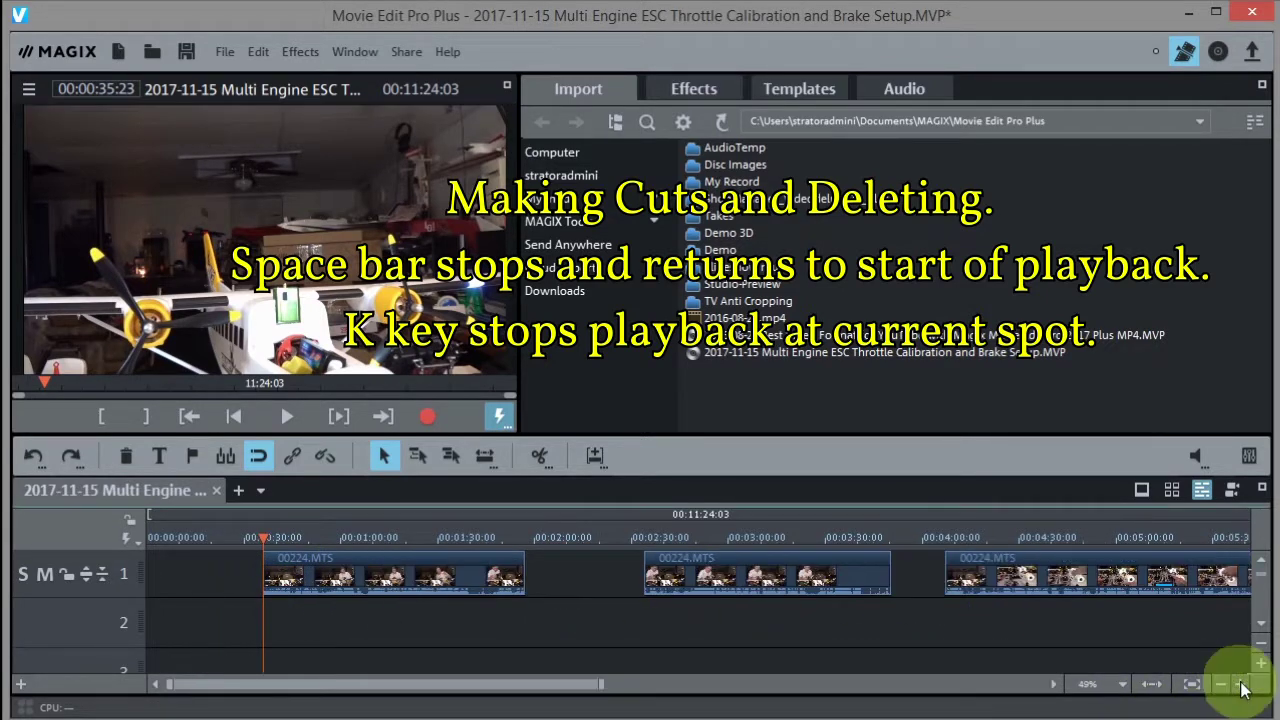
pyautogui.click(1241, 687)
pyautogui.click(1241, 687)
pyautogui.click(1241, 687)
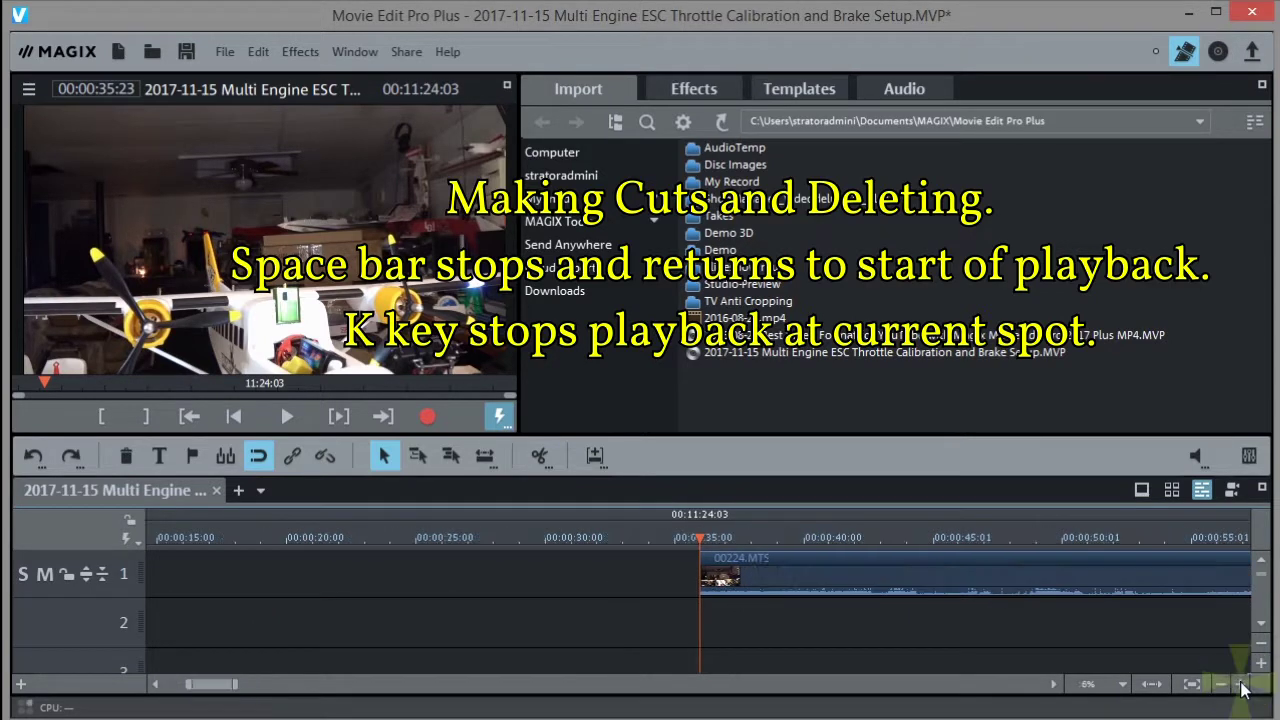
pyautogui.moveTo(207, 690)
pyautogui.mouseDown()
pyautogui.moveTo(240, 690)
pyautogui.moveTo(228, 695)
pyautogui.mouseUp()
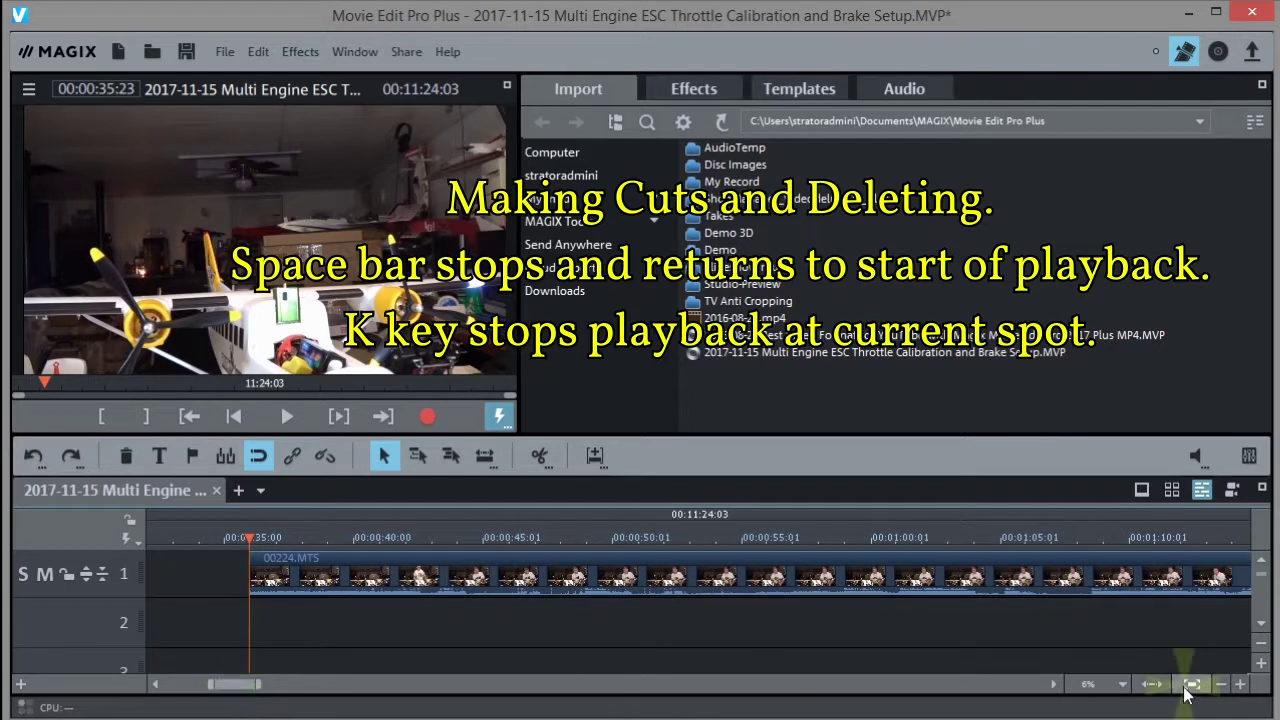
pyautogui.click(1241, 687)
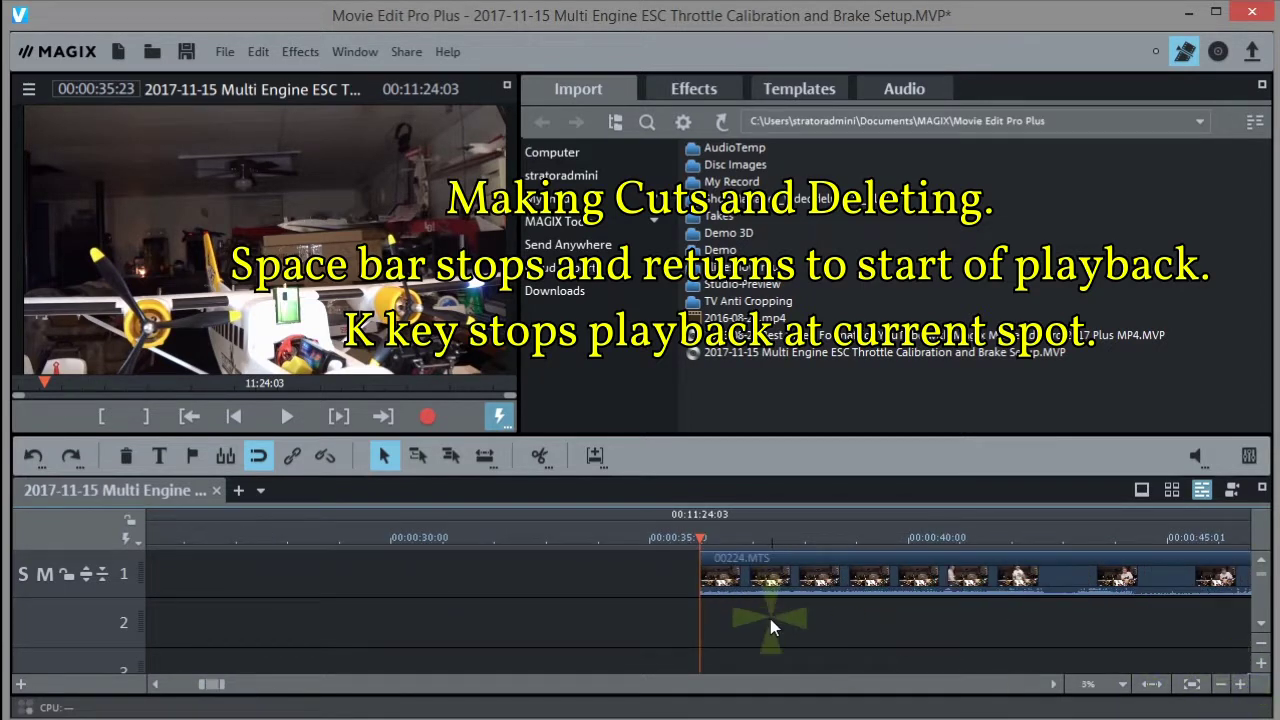
pyautogui.moveTo(208, 684); pyautogui.dragTo(222, 688)
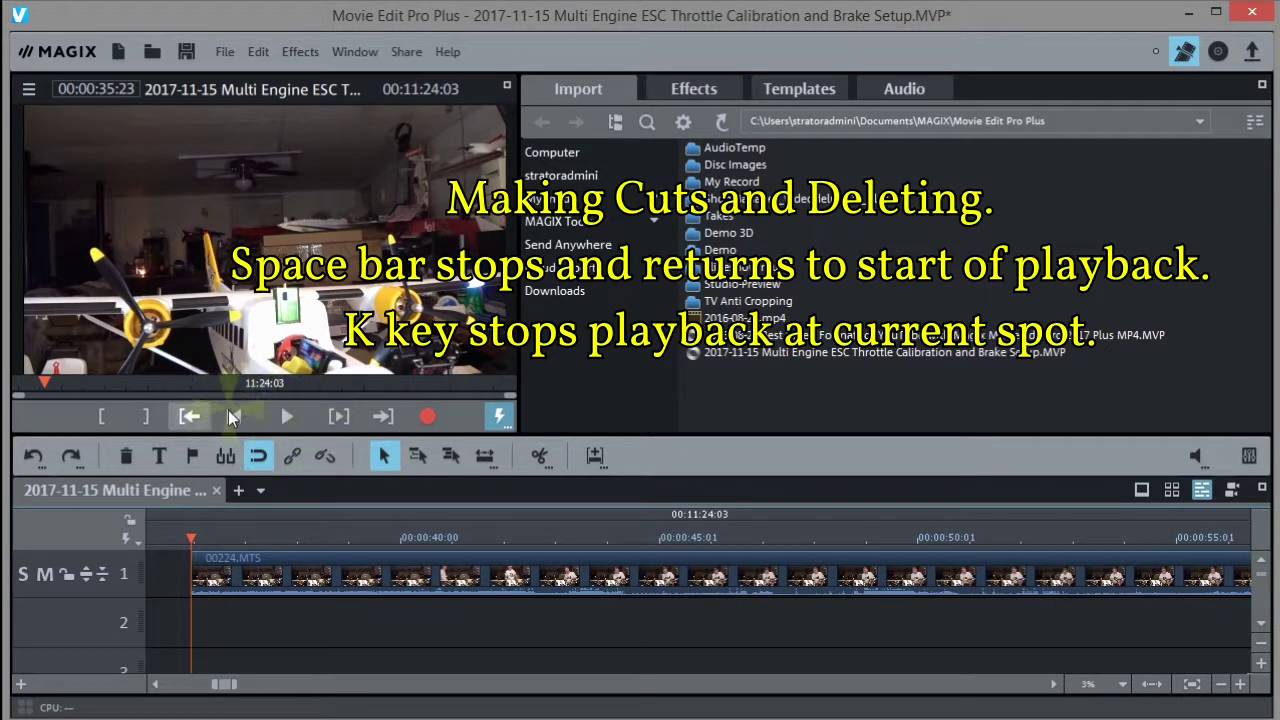
pyautogui.click(288, 415)
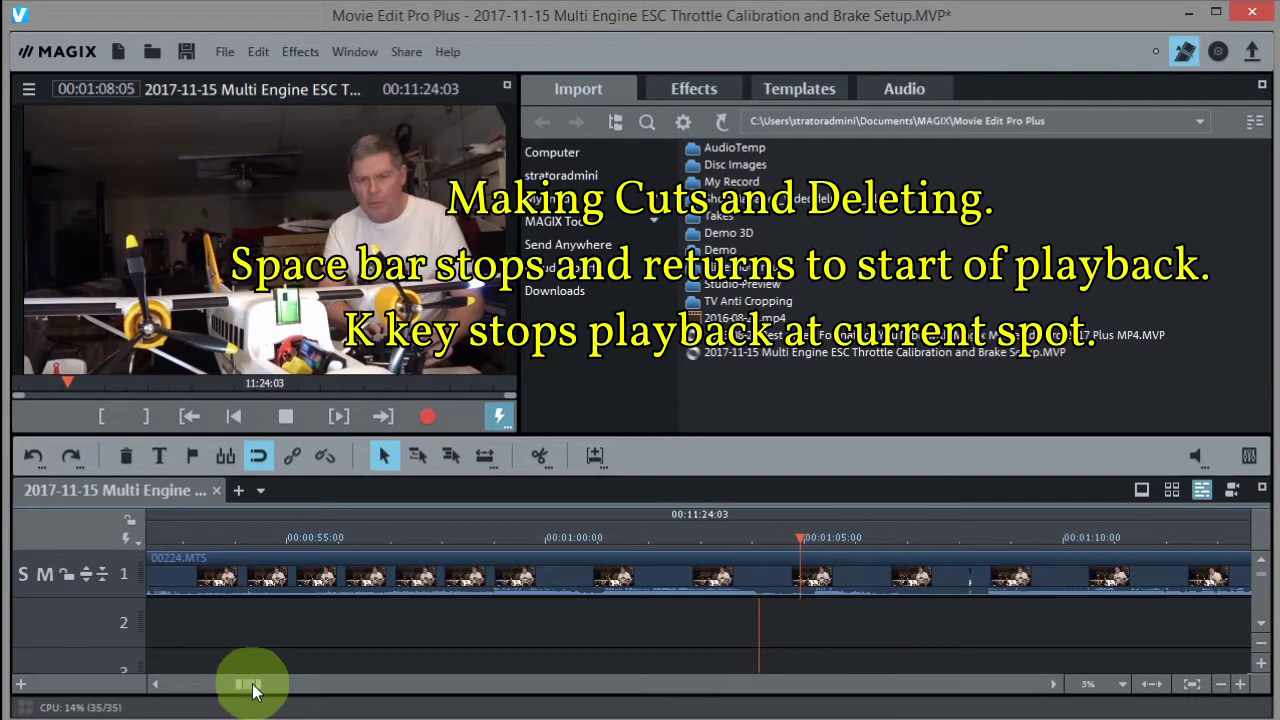
# Step: Play the first scene repeatedly from 00:01:08:13, stopping each time so the marker returns to the playback start
pyautogui.moveTo(252, 690); pyautogui.dragTo(263, 686)
pyautogui.click(378, 615)
pyautogui.click(505, 529)
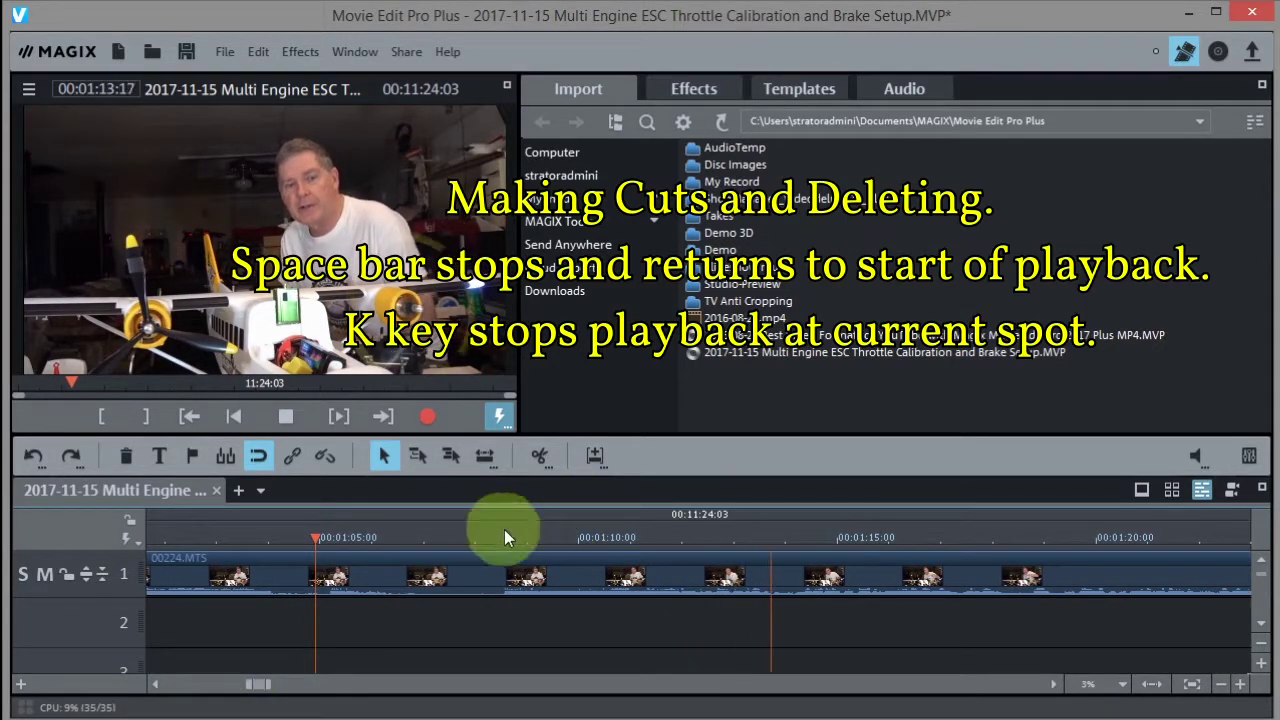
pyautogui.click(281, 410)
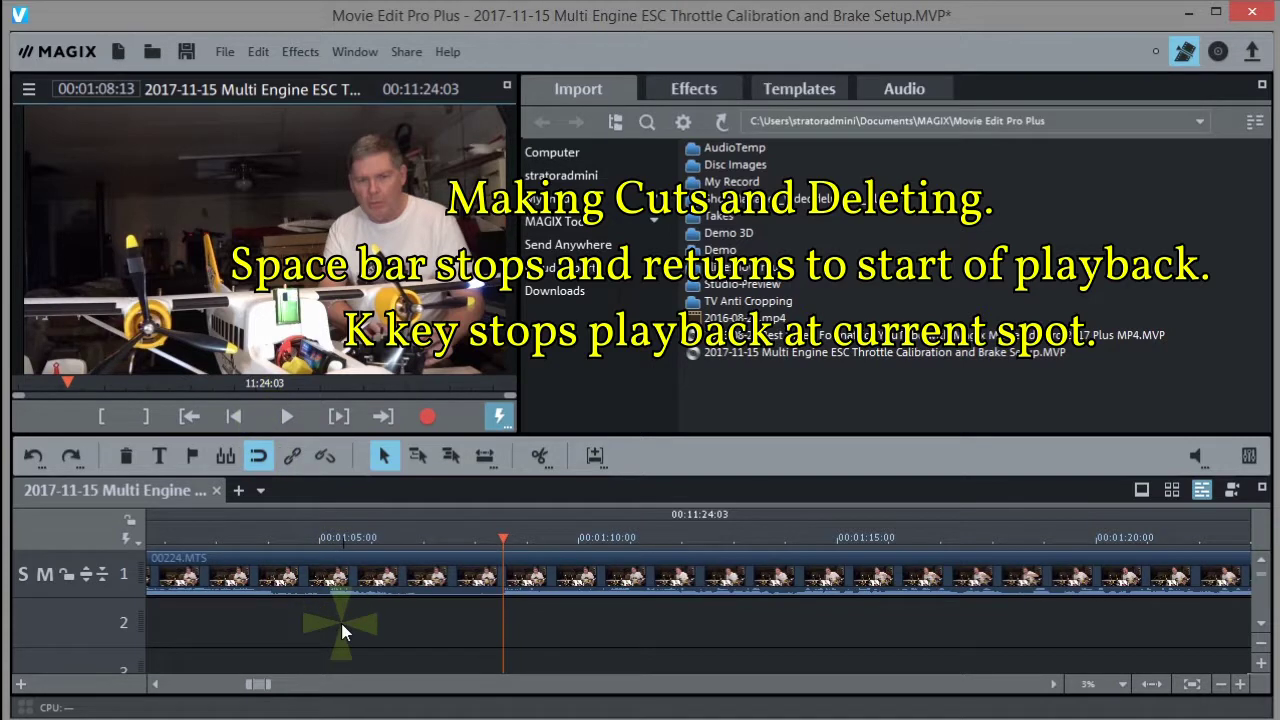
pyautogui.click(285, 414)
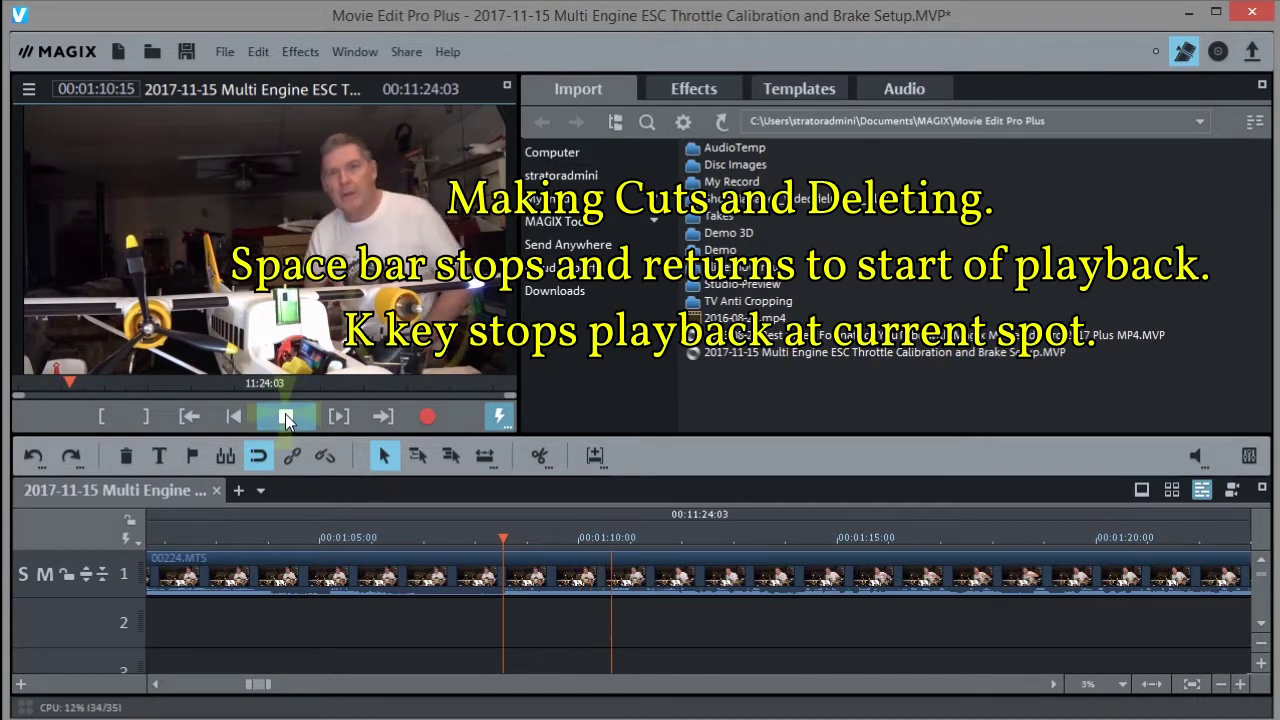
pyautogui.click(285, 414)
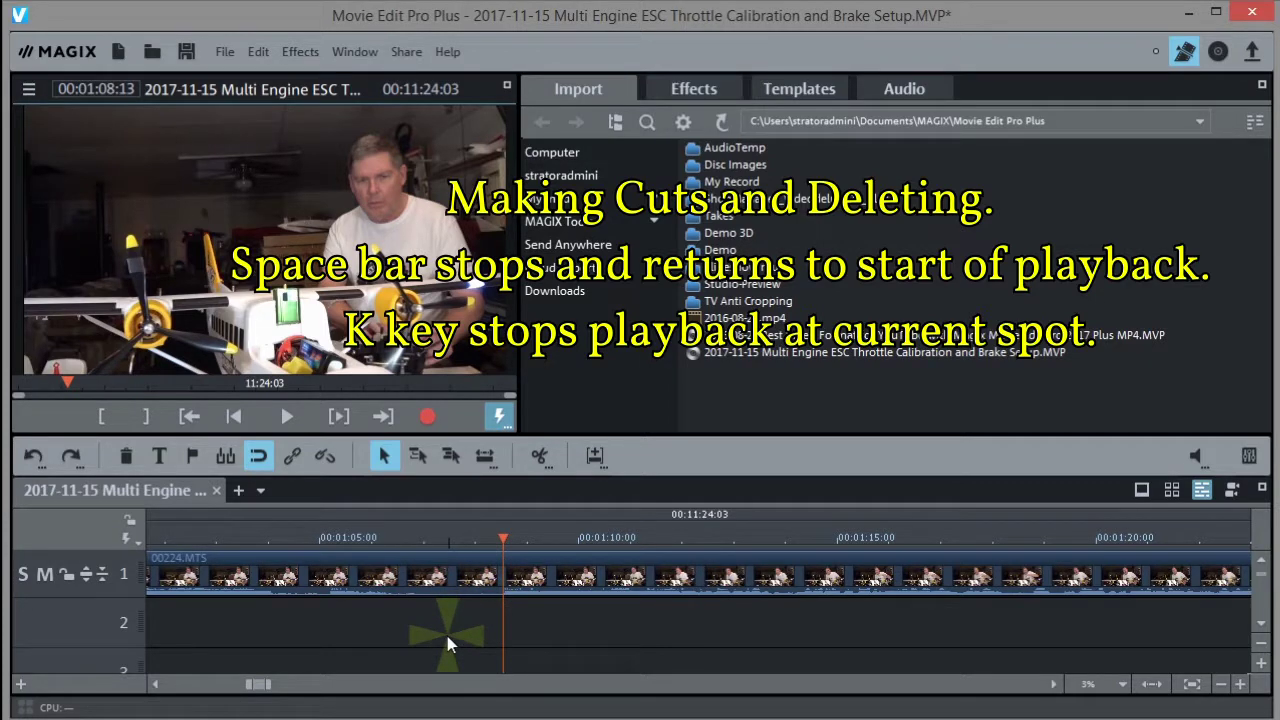
pyautogui.press('space')
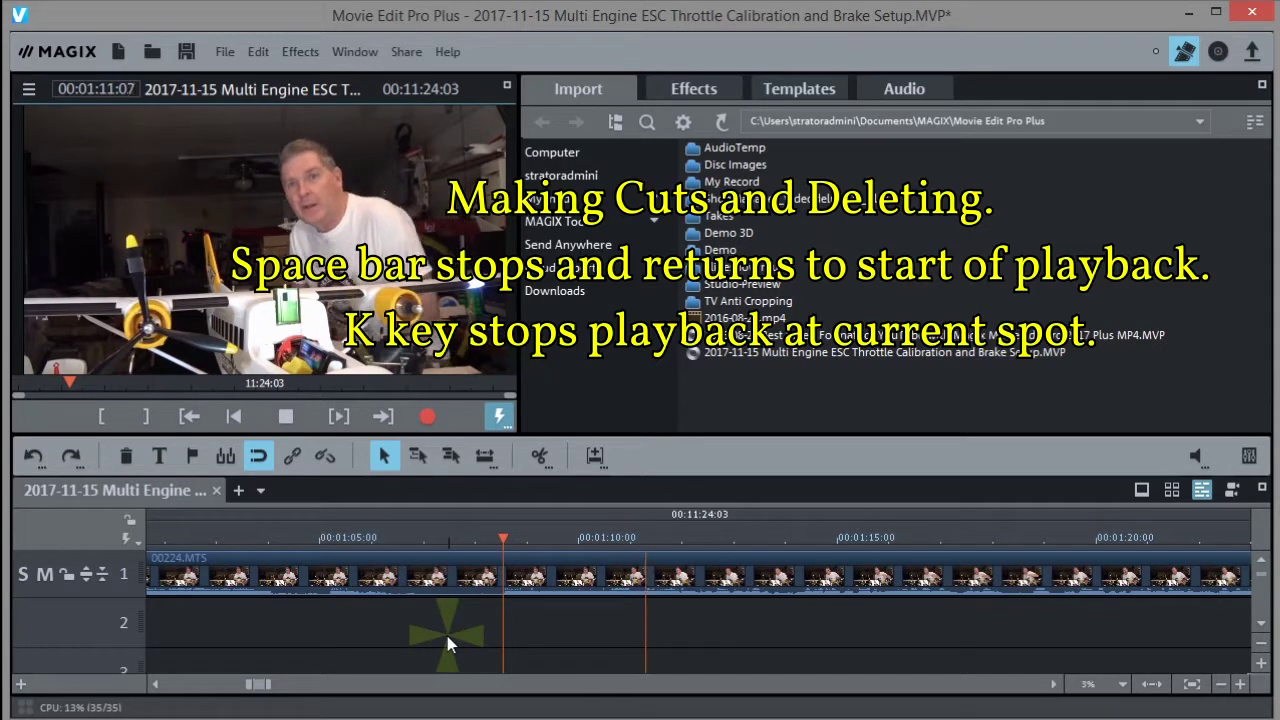
pyautogui.press('space')
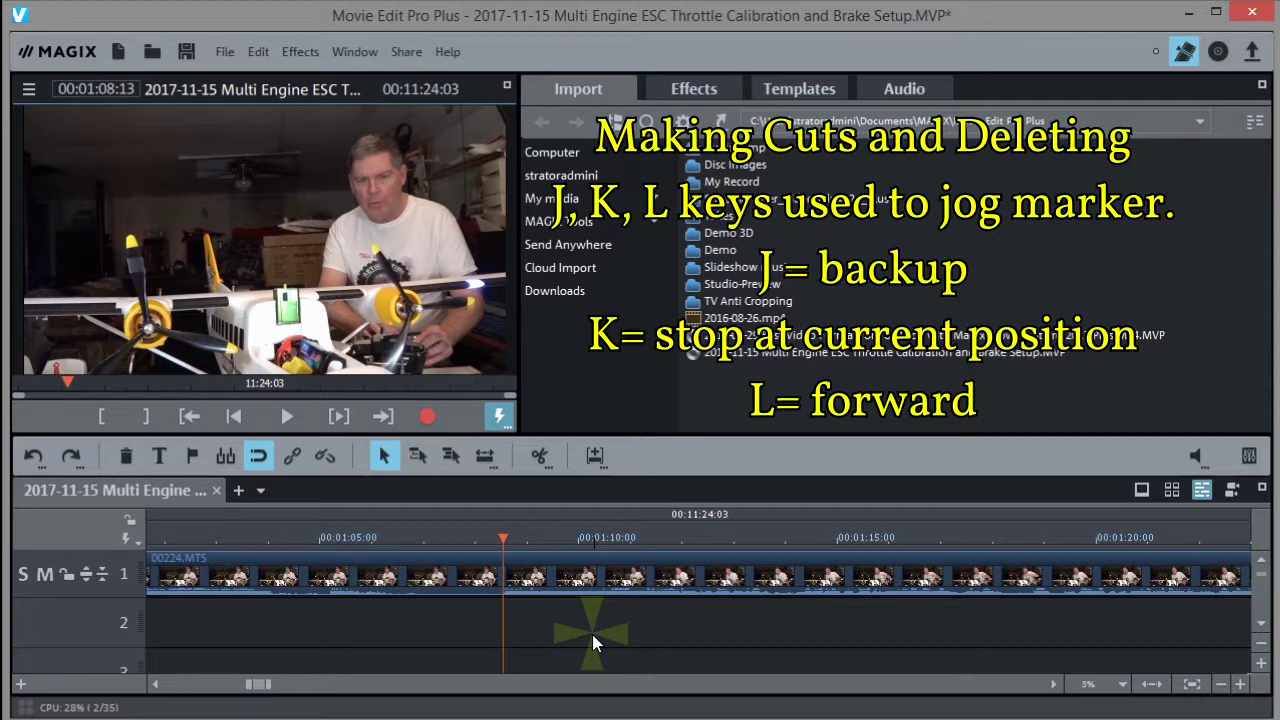
# Step: Jog the playback marker backward to 00:01:04:18 and forward to 00:01:12:04, stopping at the current position each time
pyautogui.press('j')
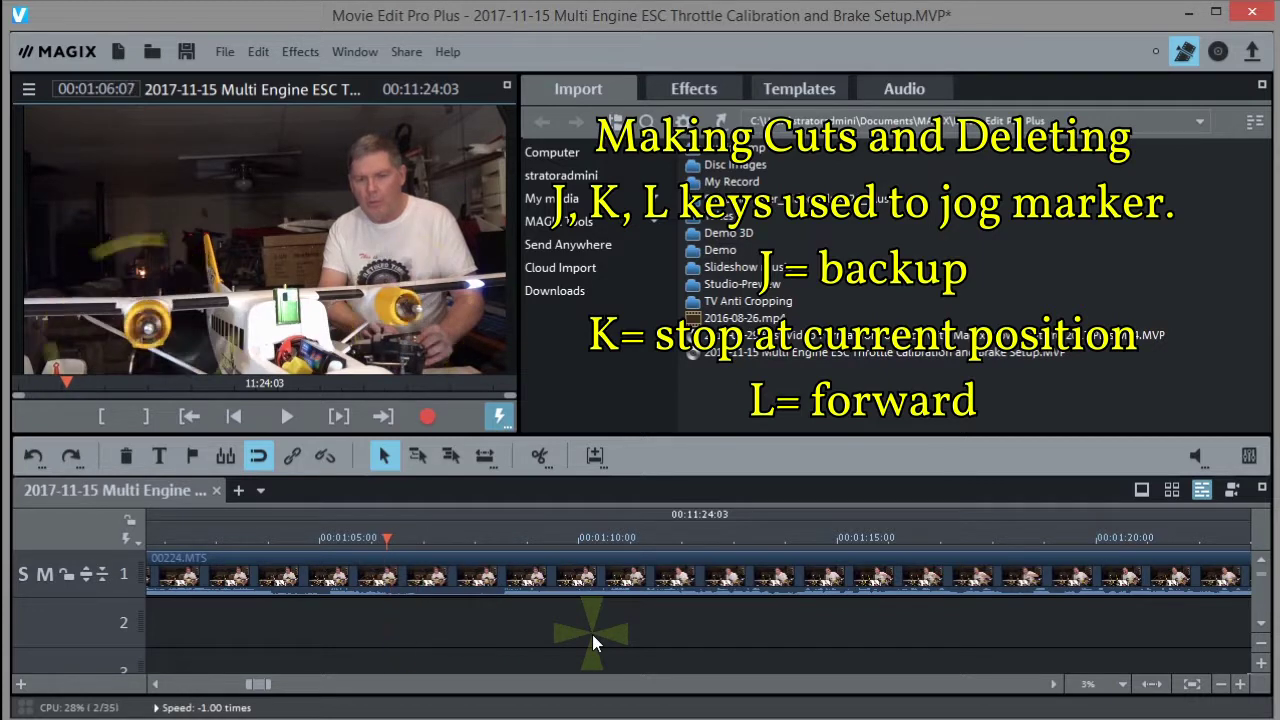
pyautogui.press('k')
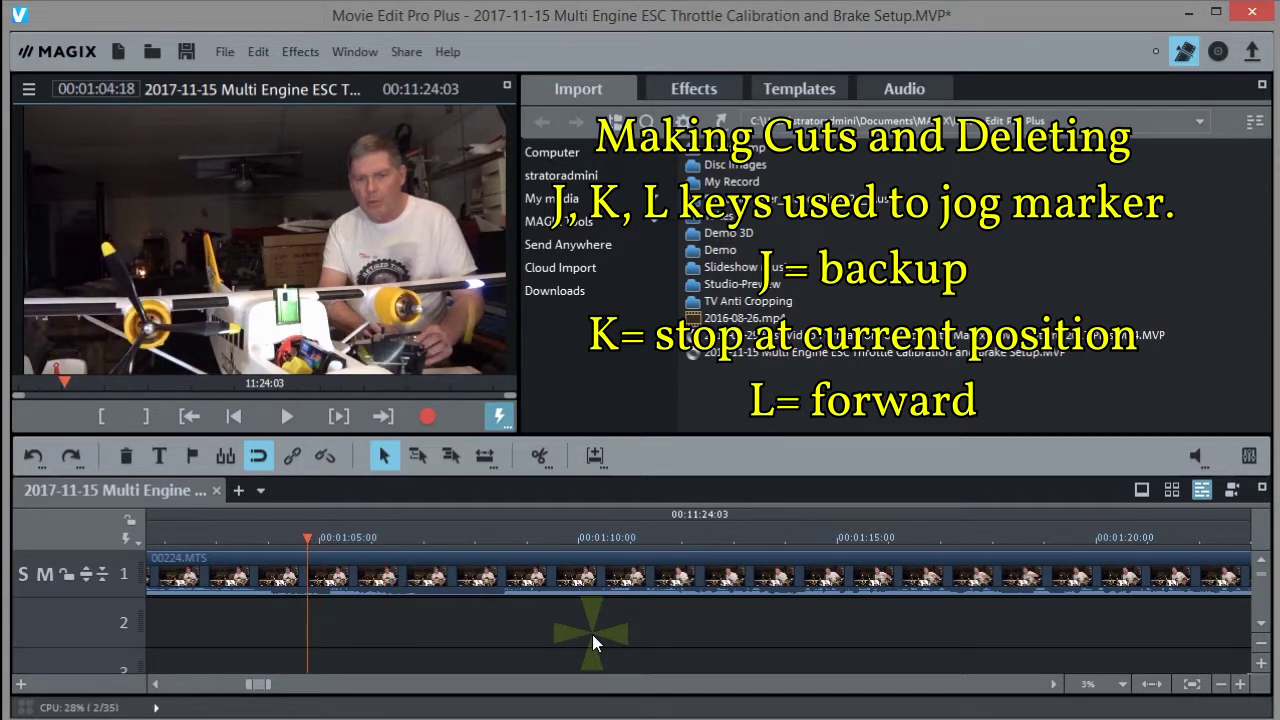
pyautogui.press('l')
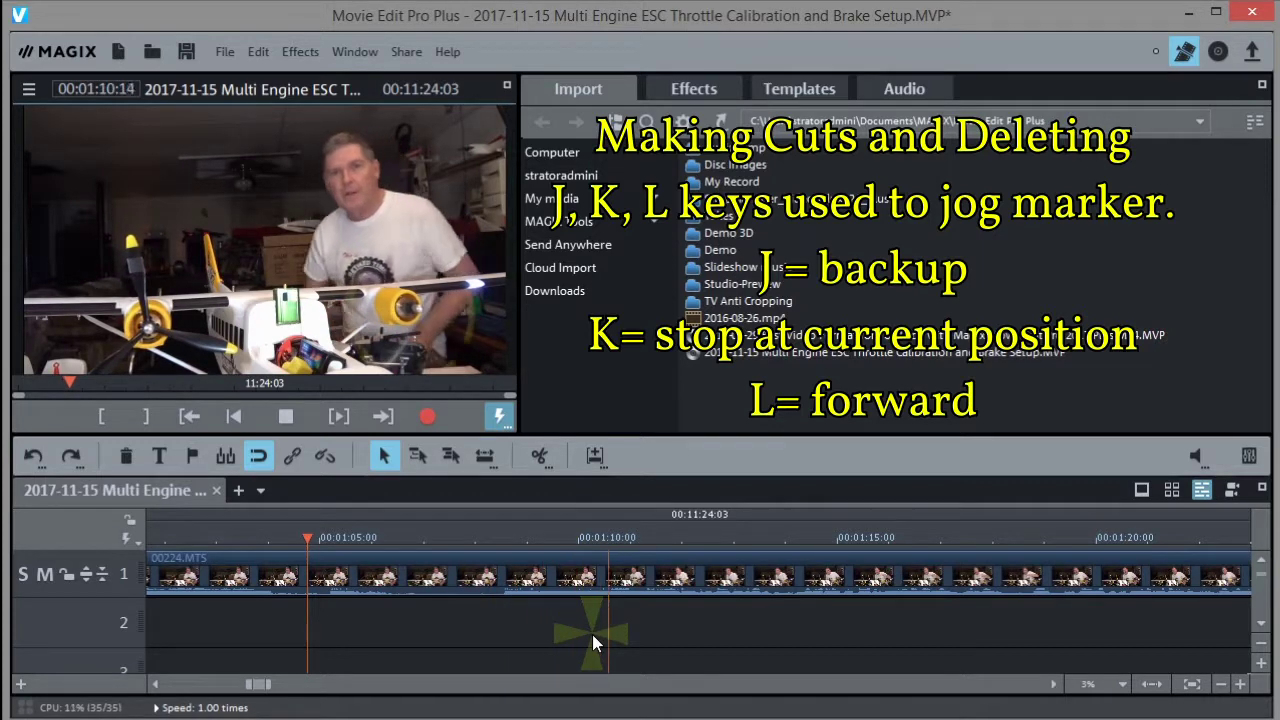
pyautogui.press('k')
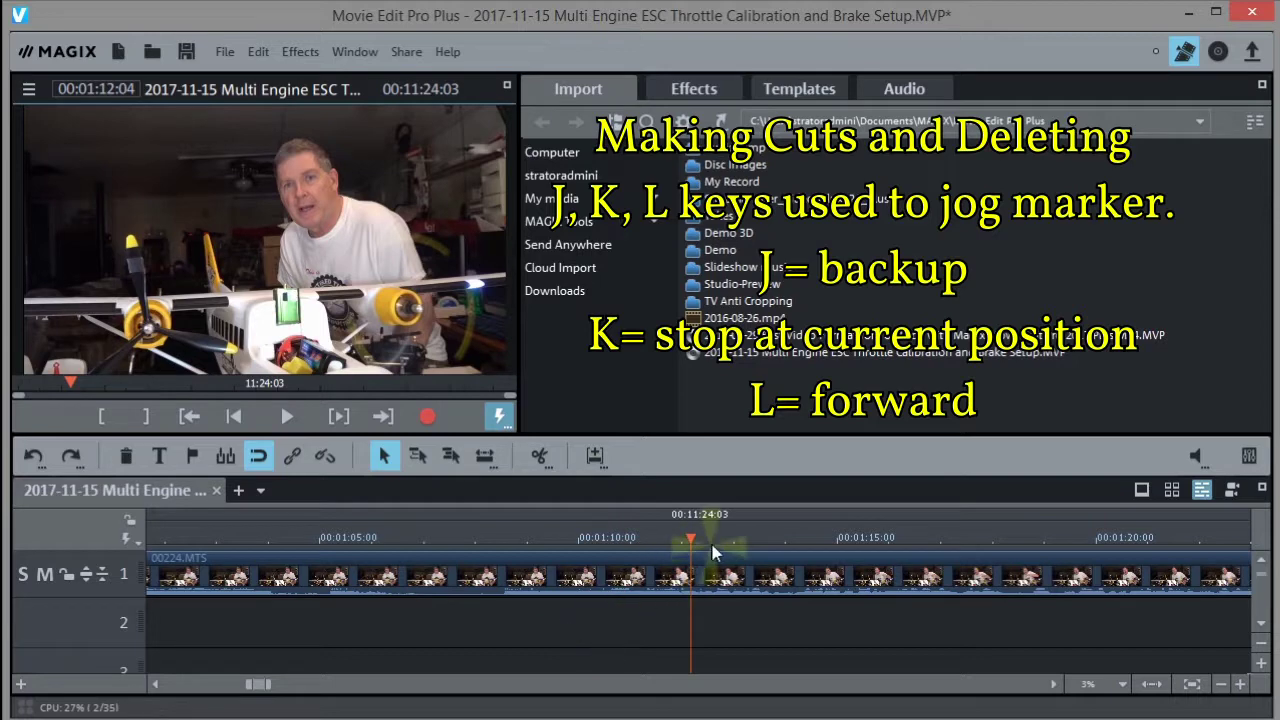
# Step: Move the playback marker to 00:01:11:05, check the playback from there, and split the first scene at that point
pyautogui.moveTo(686, 535); pyautogui.dragTo(643, 537)
pyautogui.press('l')
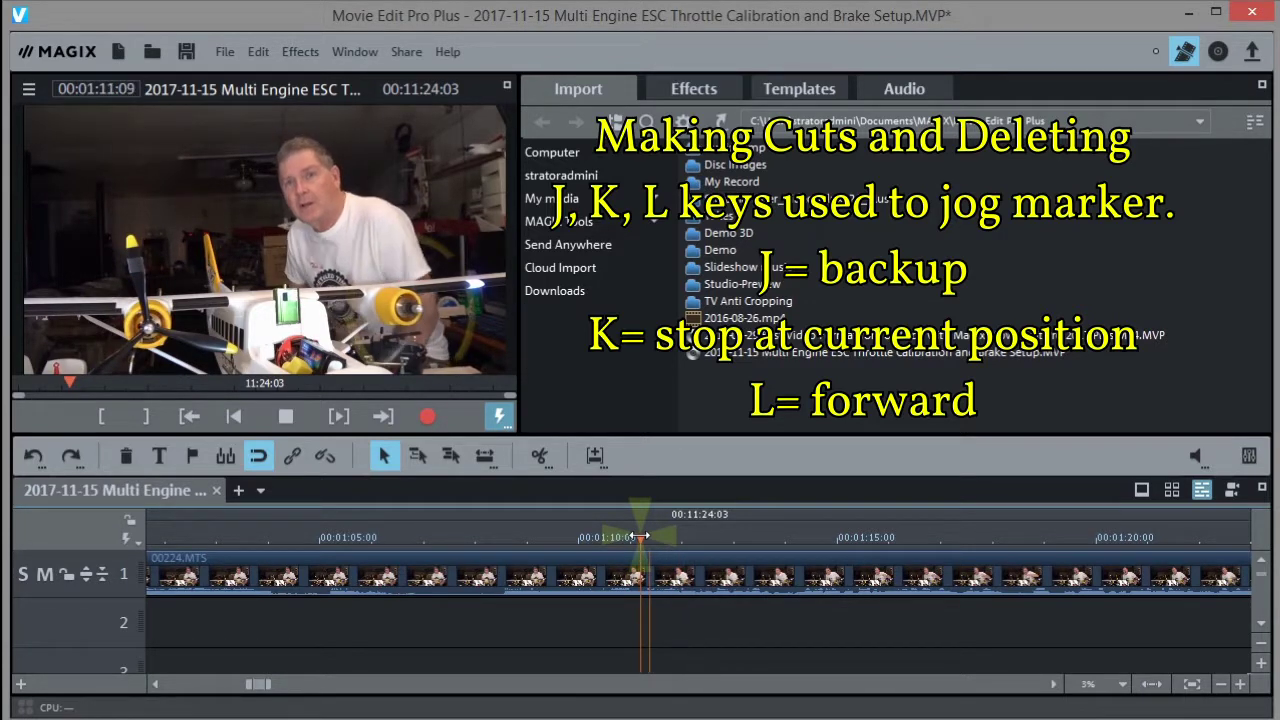
pyautogui.press('space')
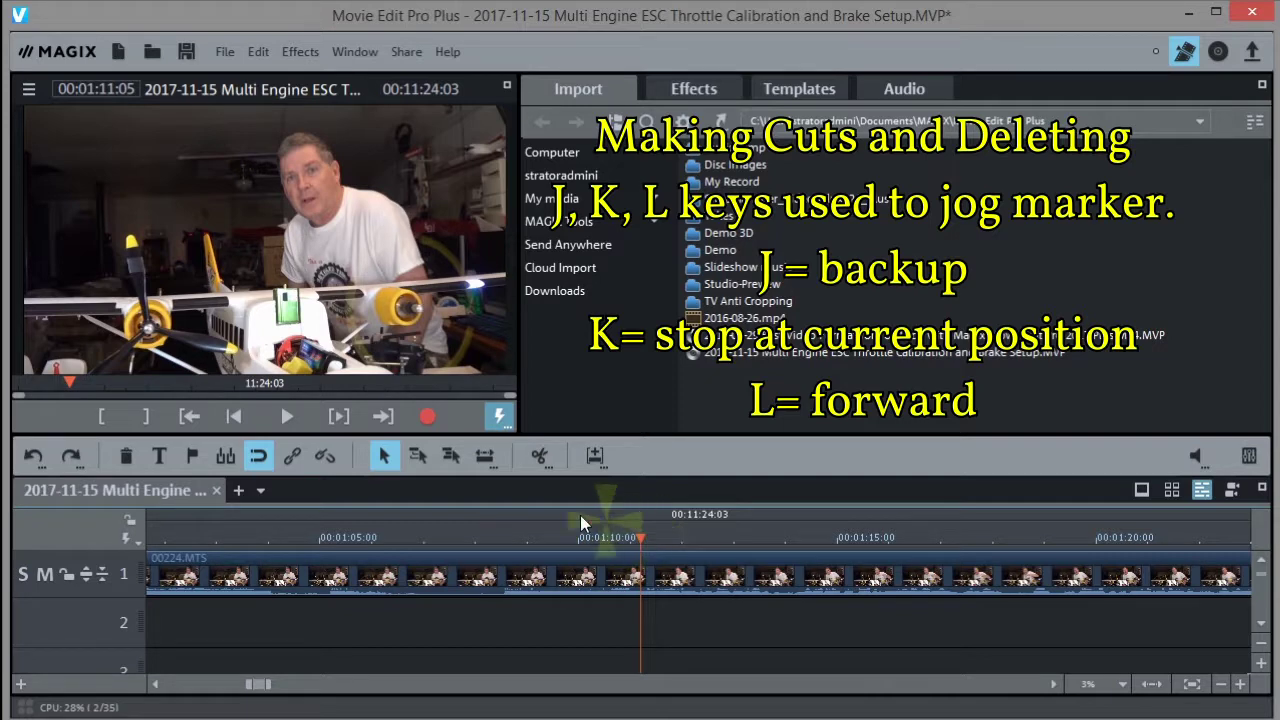
pyautogui.click(539, 453)
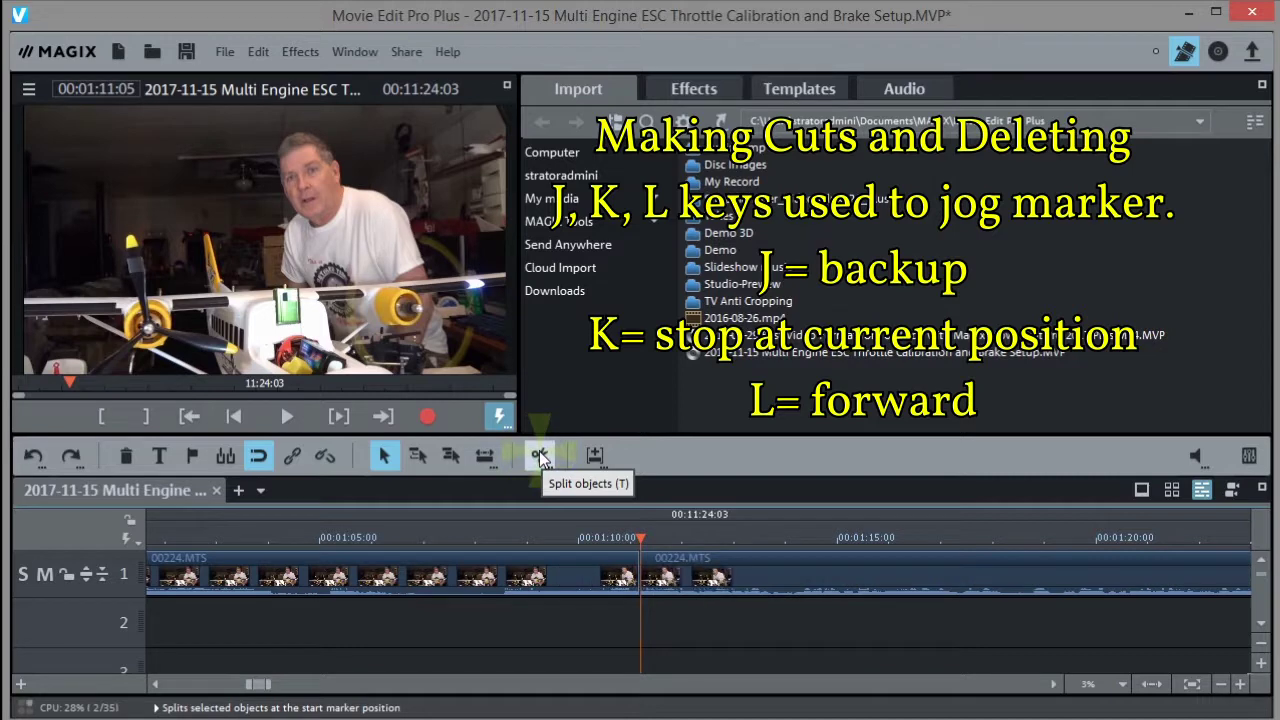
# Step: Delete the part of the first scene that lies before the cut at 00:01:11:05
pyautogui.click(422, 577)
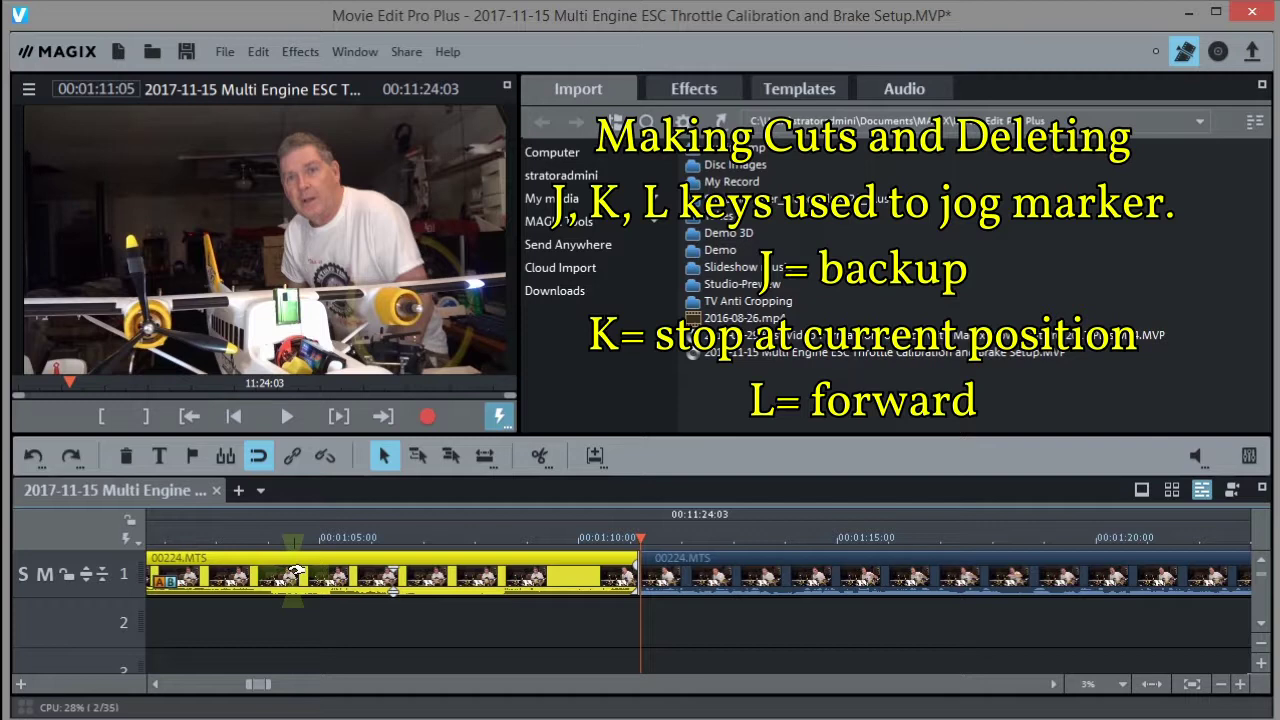
pyautogui.click(126, 458)
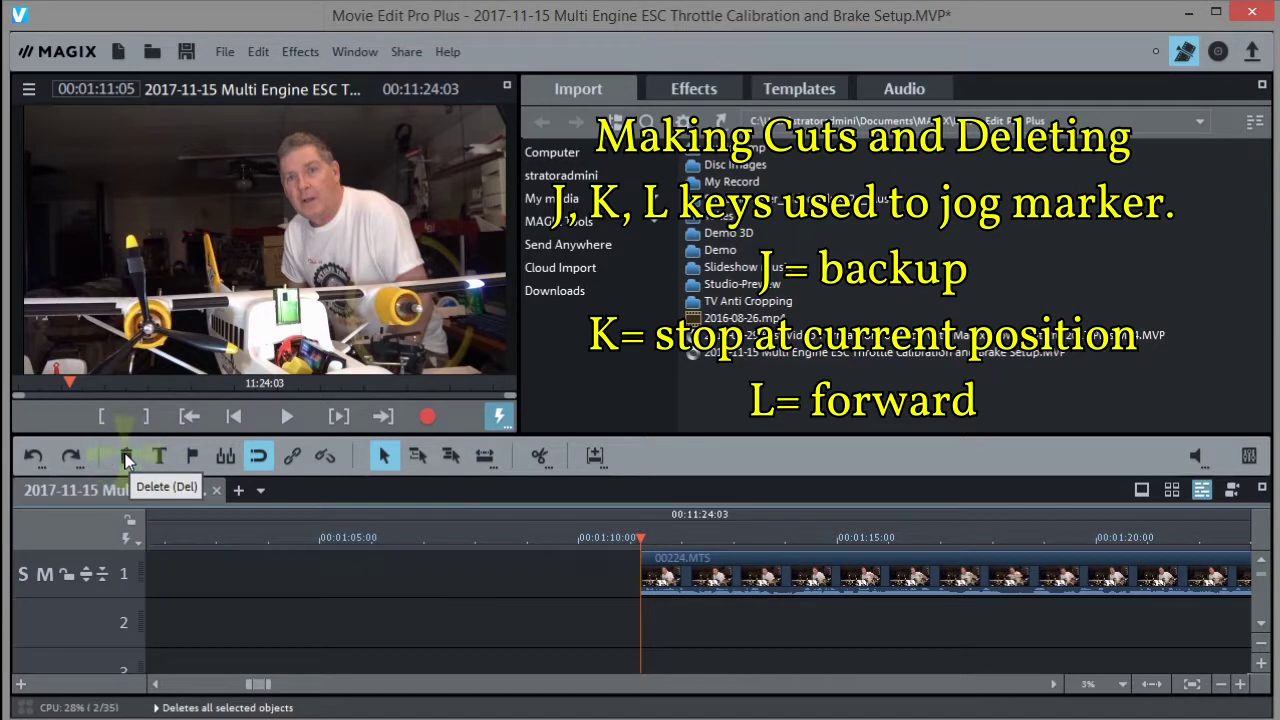
pyautogui.click(266, 569)
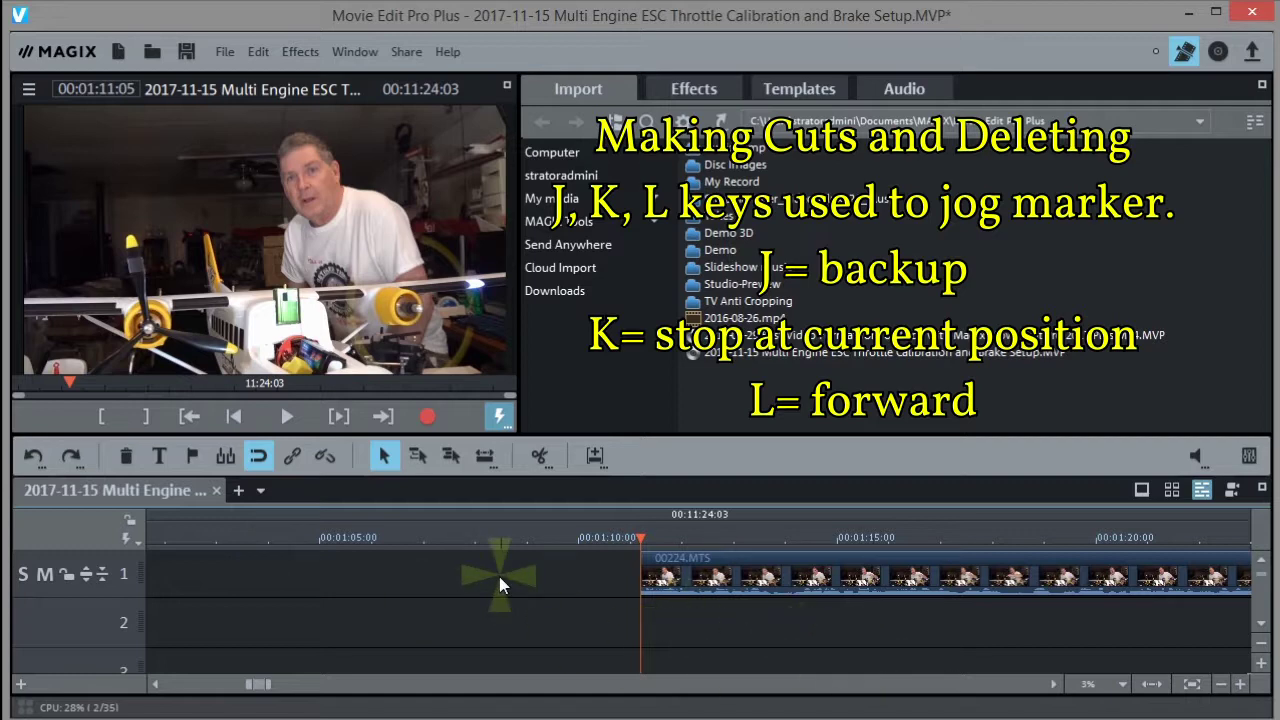
# Step: Activate the mouse mode for single track and move the remaining scenes on track 1 together to the start of the movie
pyautogui.click(418, 457)
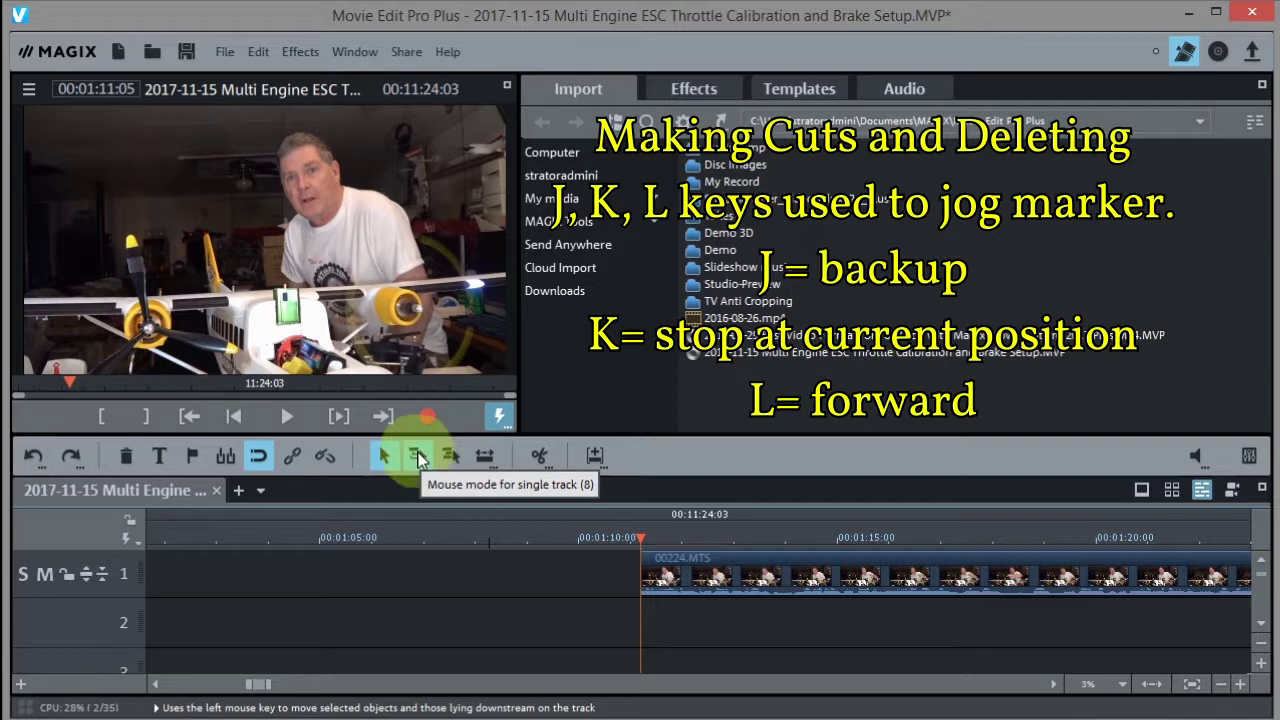
pyautogui.click(1152, 685)
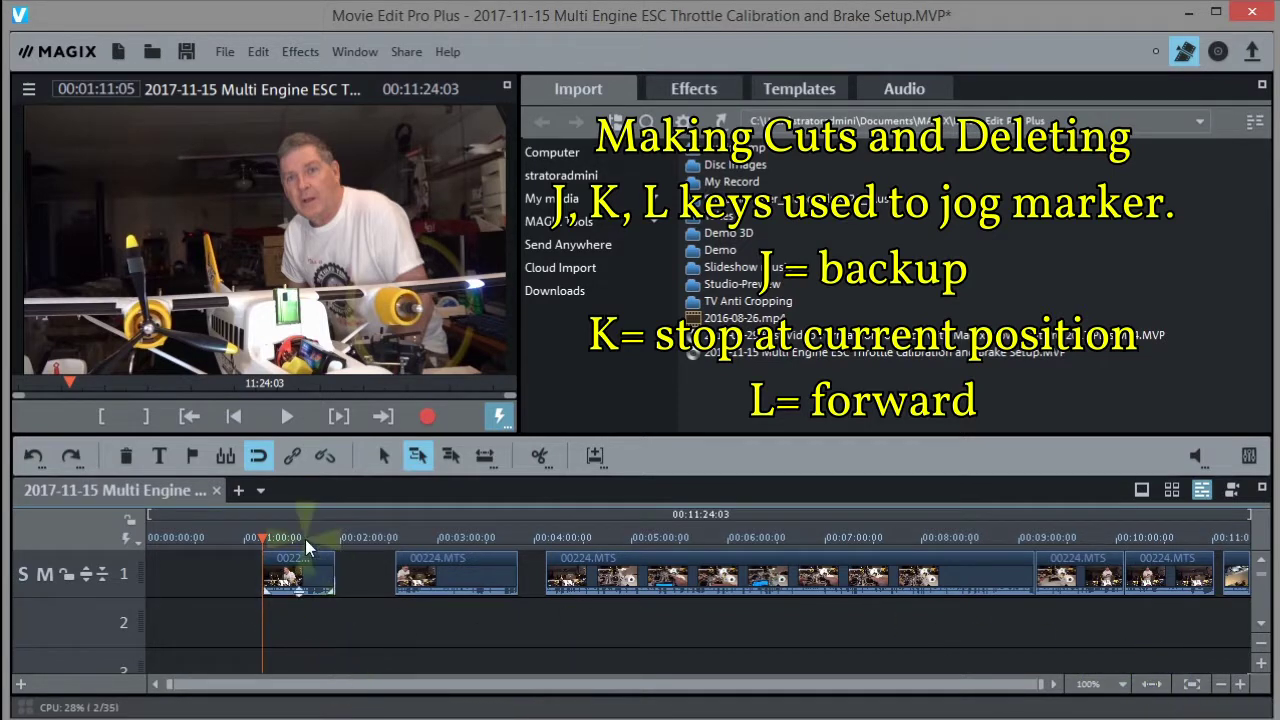
pyautogui.moveTo(304, 556); pyautogui.dragTo(190, 560)
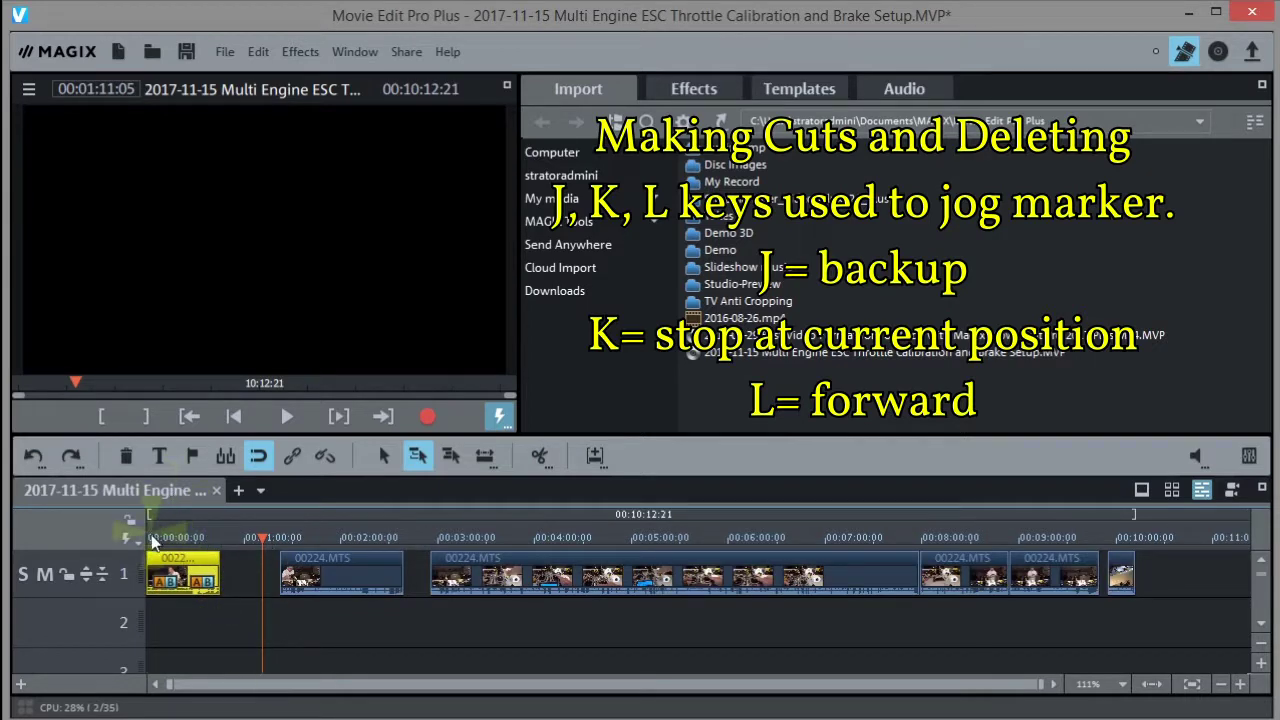
# Step: Magnify the timeline to 6%, play through the first scene, stop at 00:00:28:06, and split the scene there
pyautogui.click(155, 540)
pyautogui.moveTo(177, 538)
pyautogui.mouseDown()
pyautogui.moveTo(214, 539)
pyautogui.moveTo(152, 527)
pyautogui.moveTo(175, 536)
pyautogui.mouseUp()
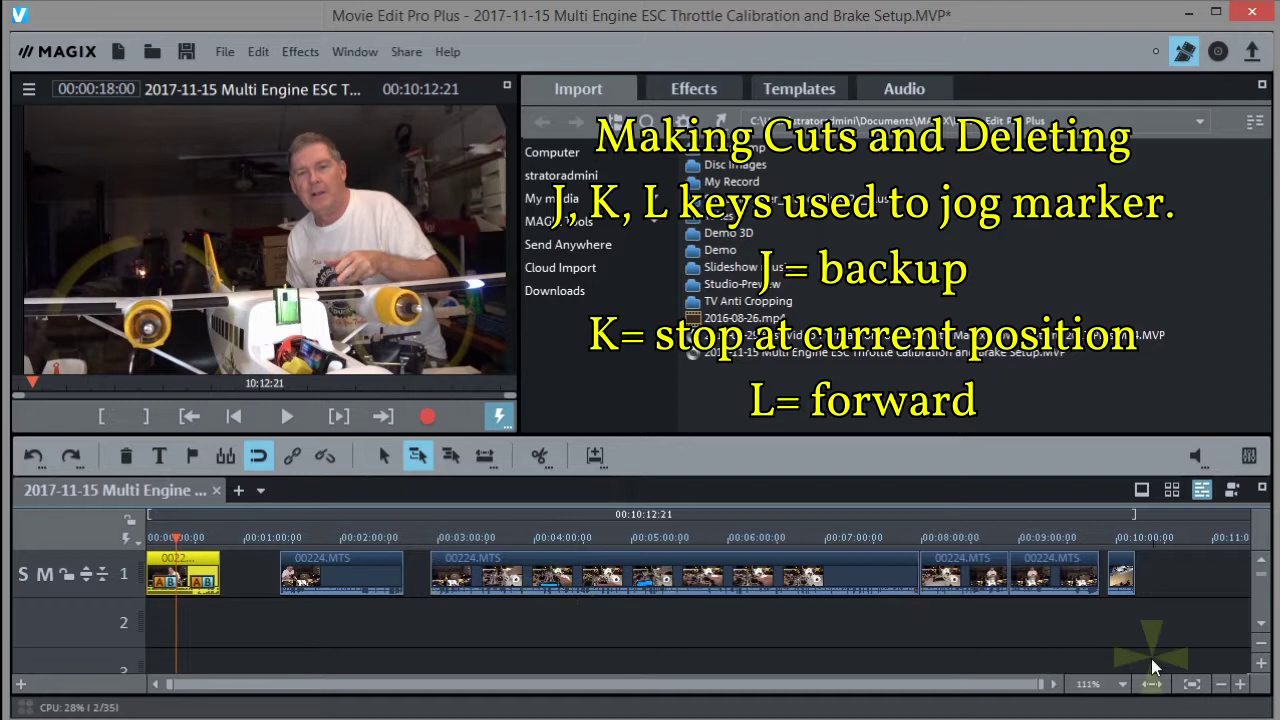
pyautogui.click(1240, 684)
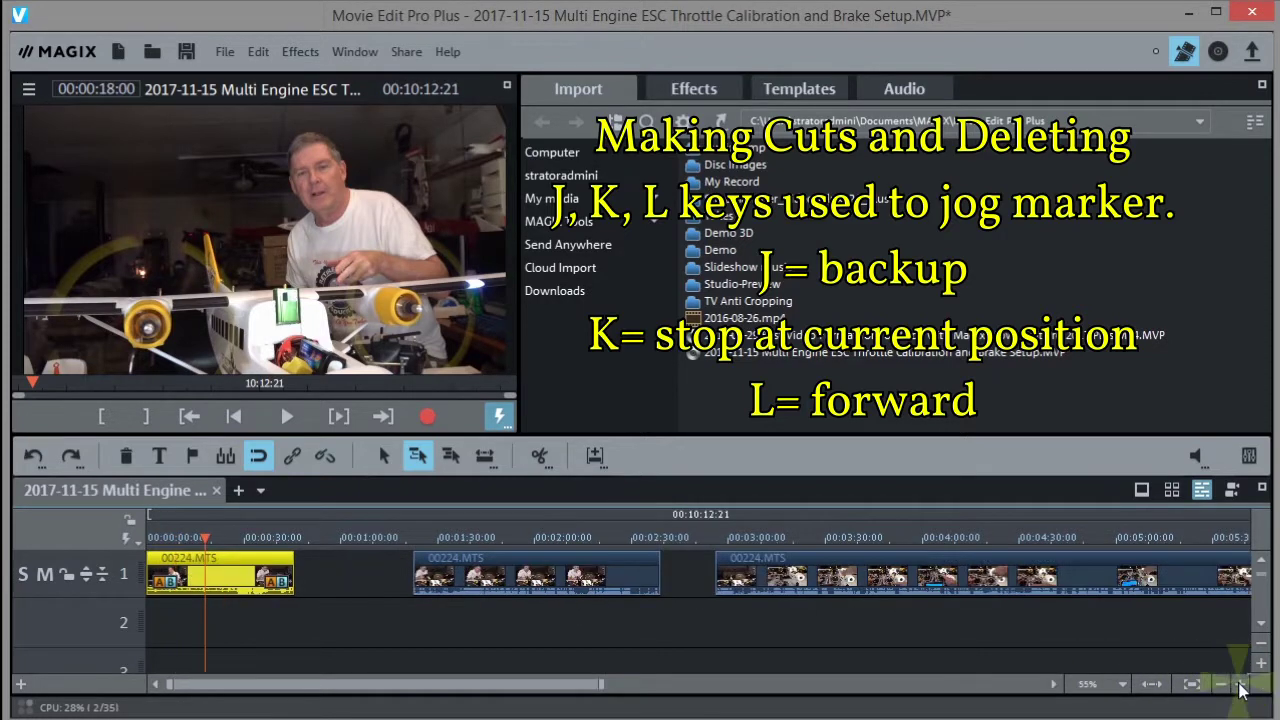
pyautogui.click(1240, 684)
pyautogui.click(1240, 684)
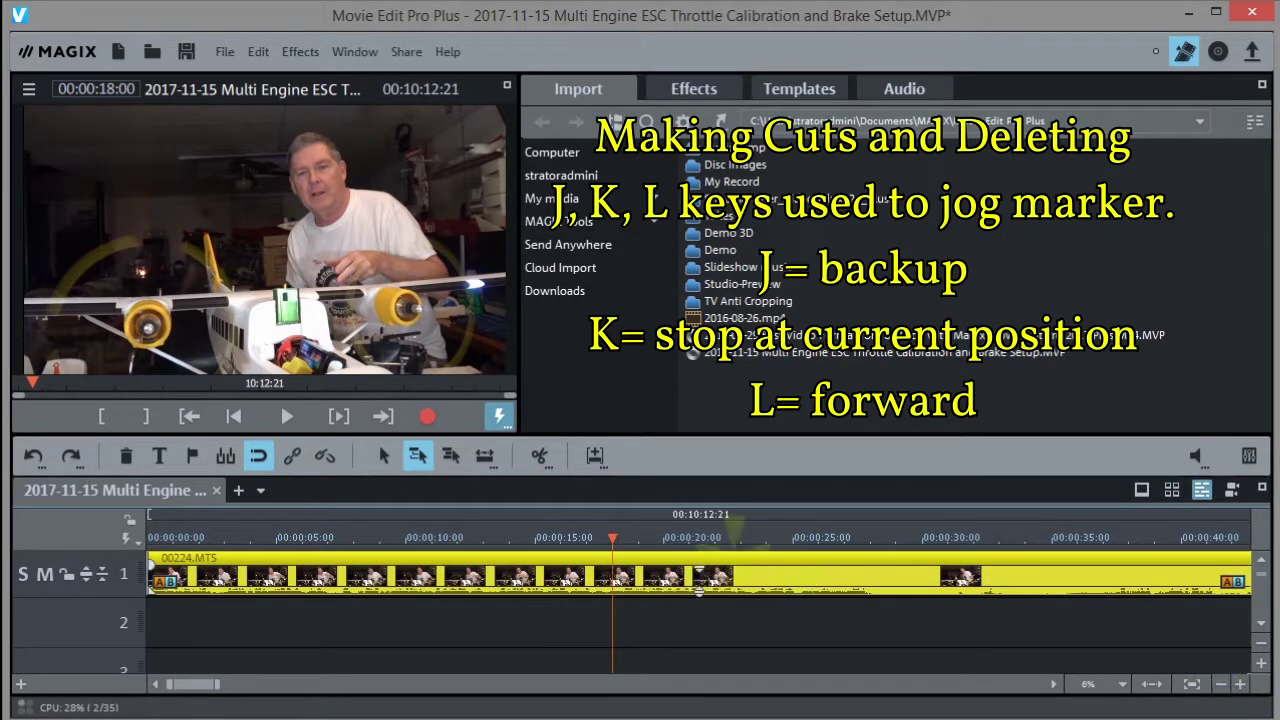
pyautogui.click(737, 530)
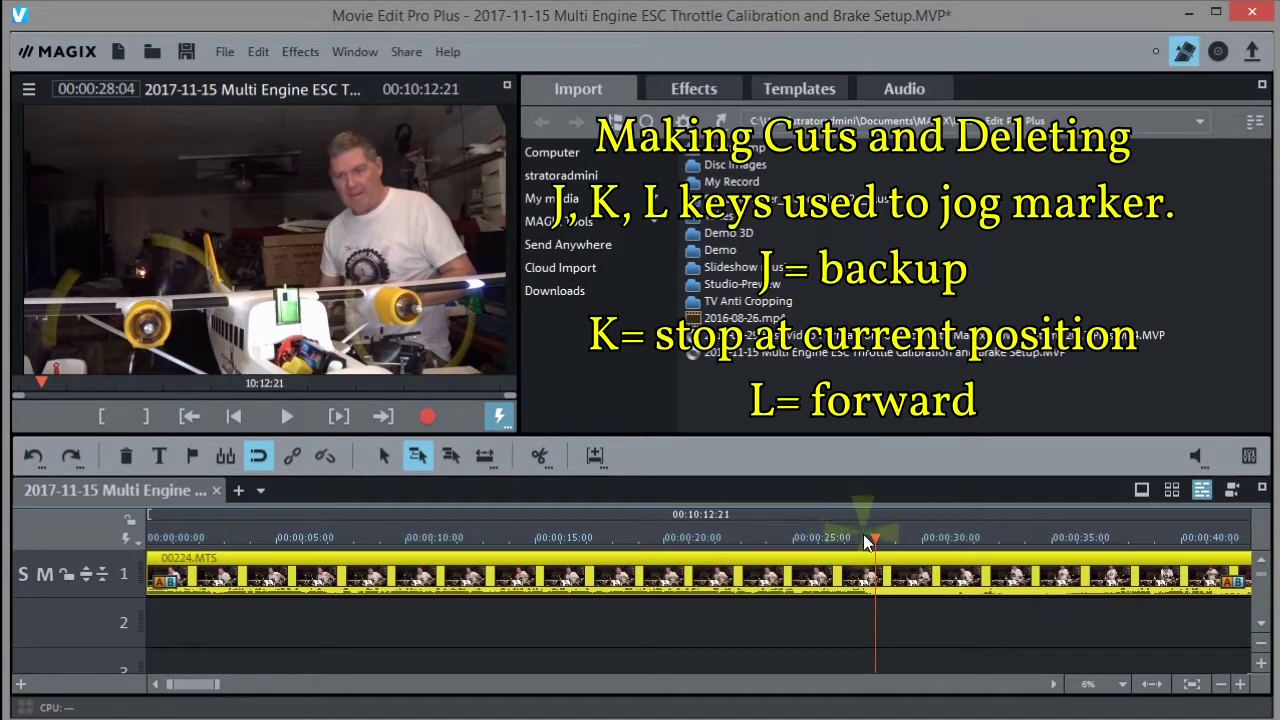
pyautogui.moveTo(873, 537); pyautogui.dragTo(778, 538)
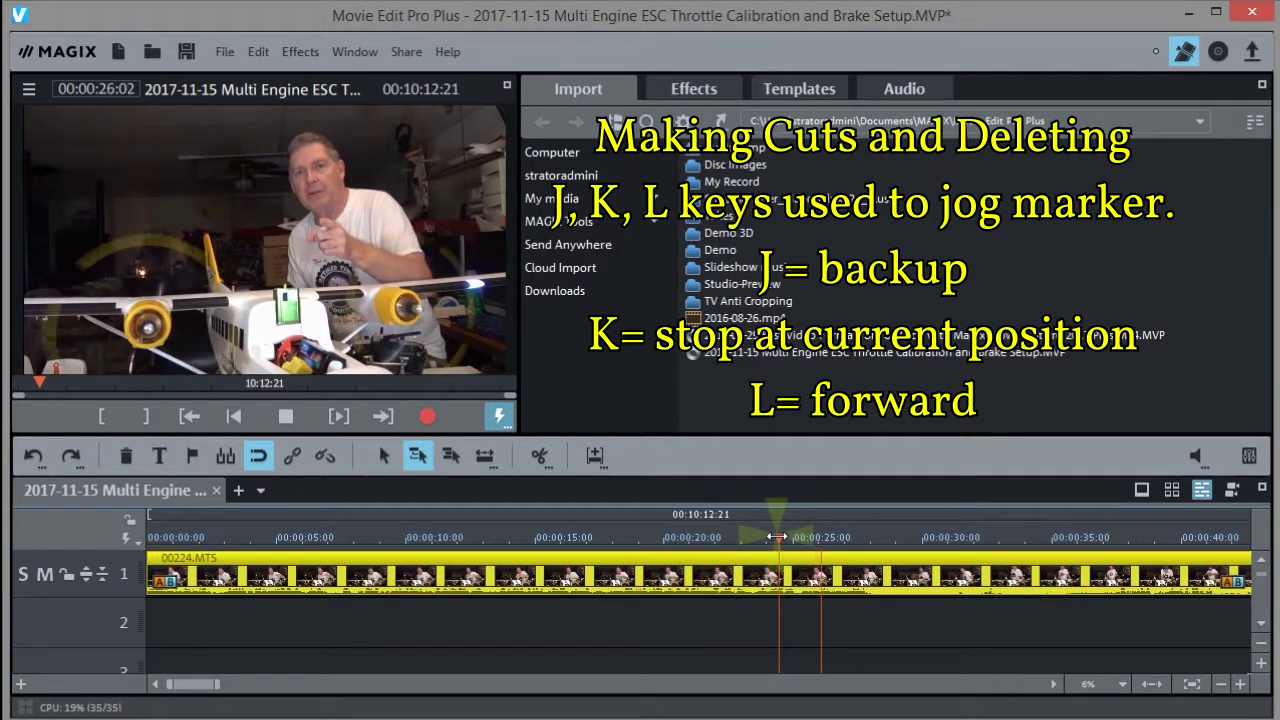
pyautogui.press('k')
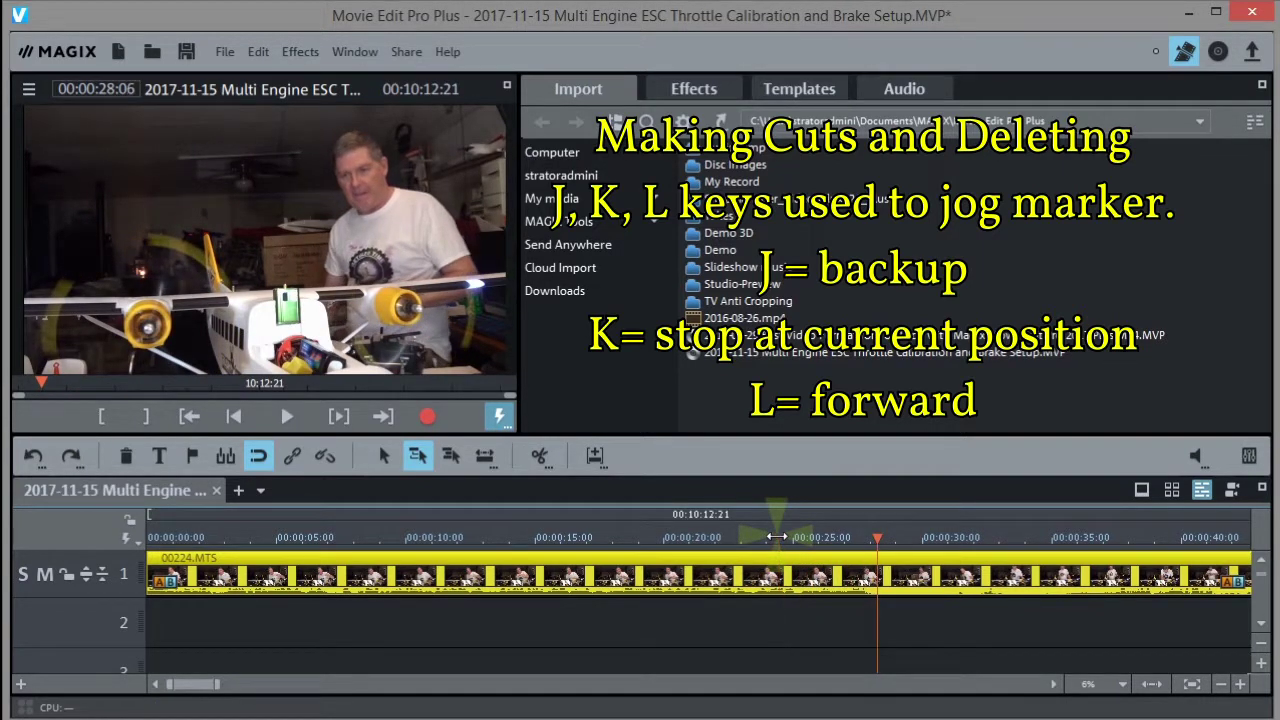
pyautogui.click(535, 455)
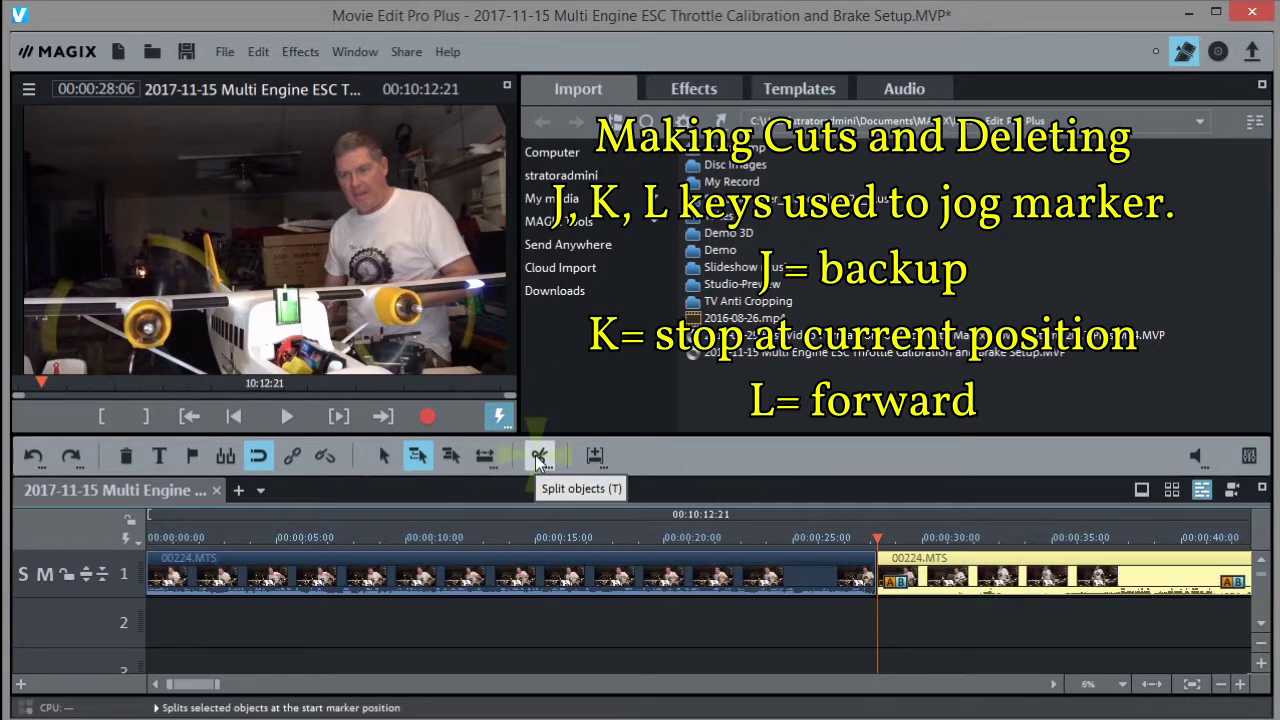
pyautogui.click(789, 636)
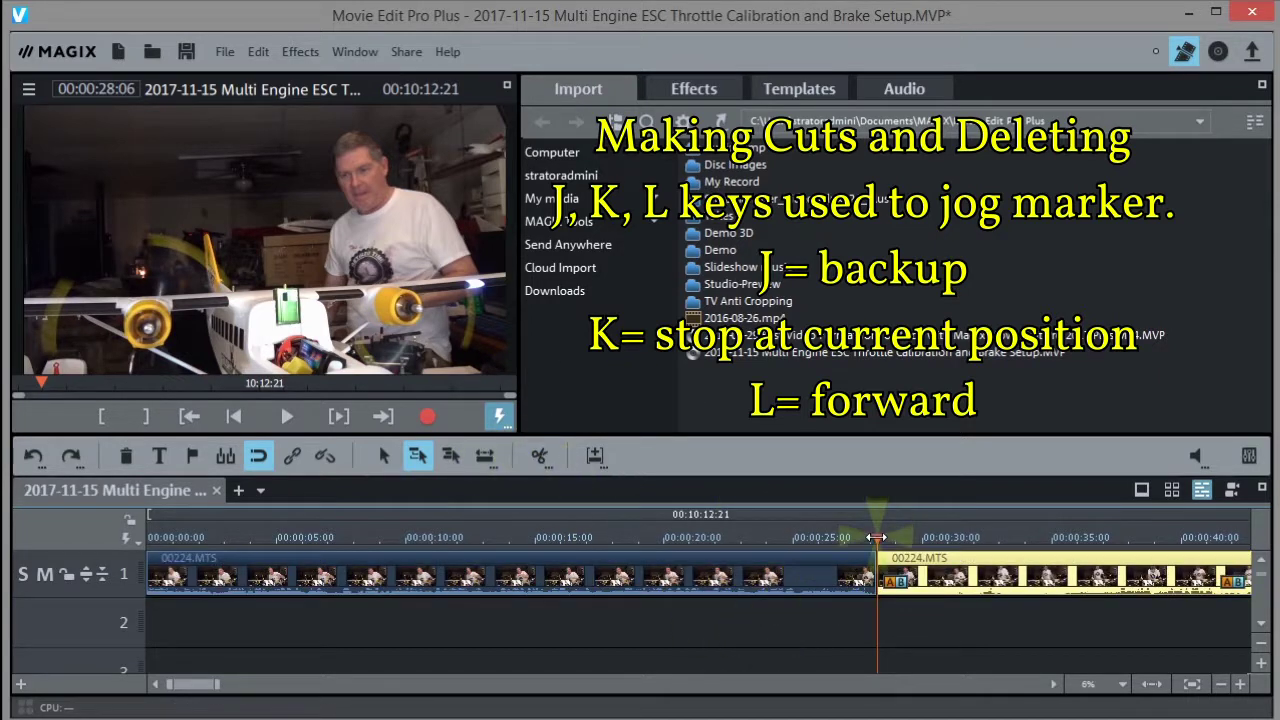
# Step: Delete the part of the first scene after the 00:00:28:06 cut, and move the following scenes earlier to start at about 00:00:45:00
pyautogui.click(1143, 540)
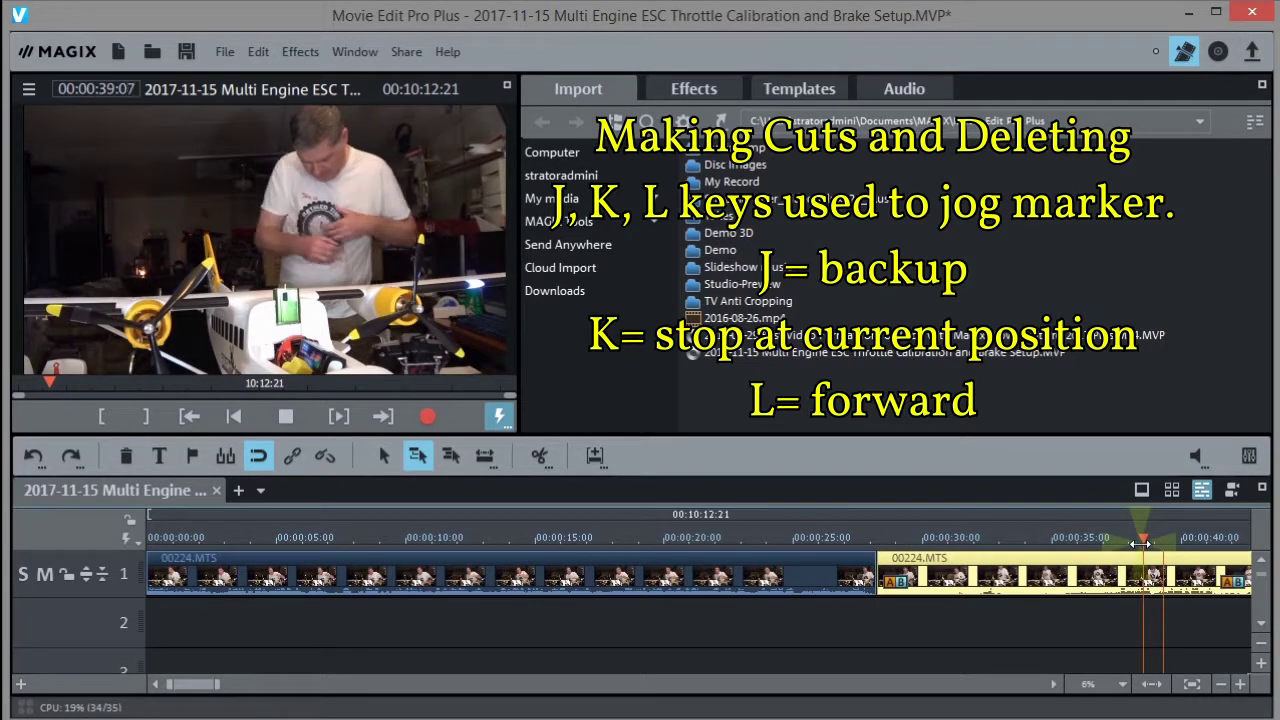
pyautogui.click(1070, 560)
pyautogui.click(1048, 590)
pyautogui.click(1173, 680)
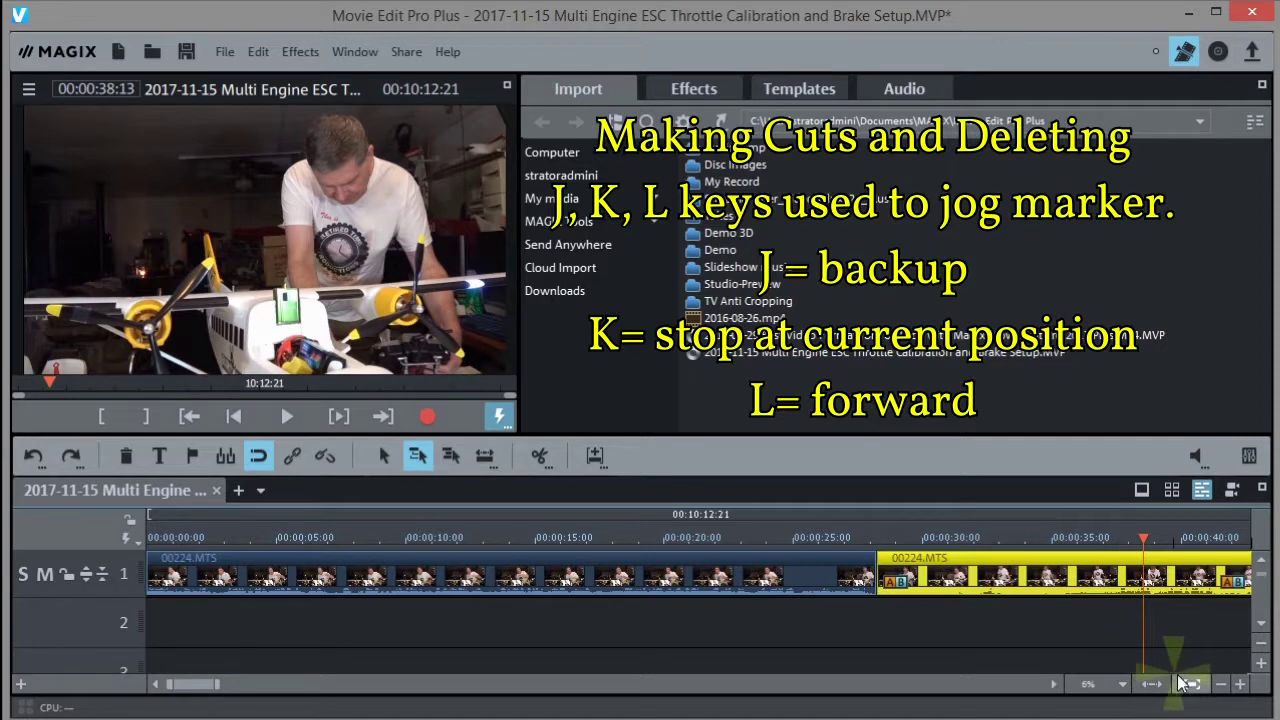
pyautogui.click(1223, 684)
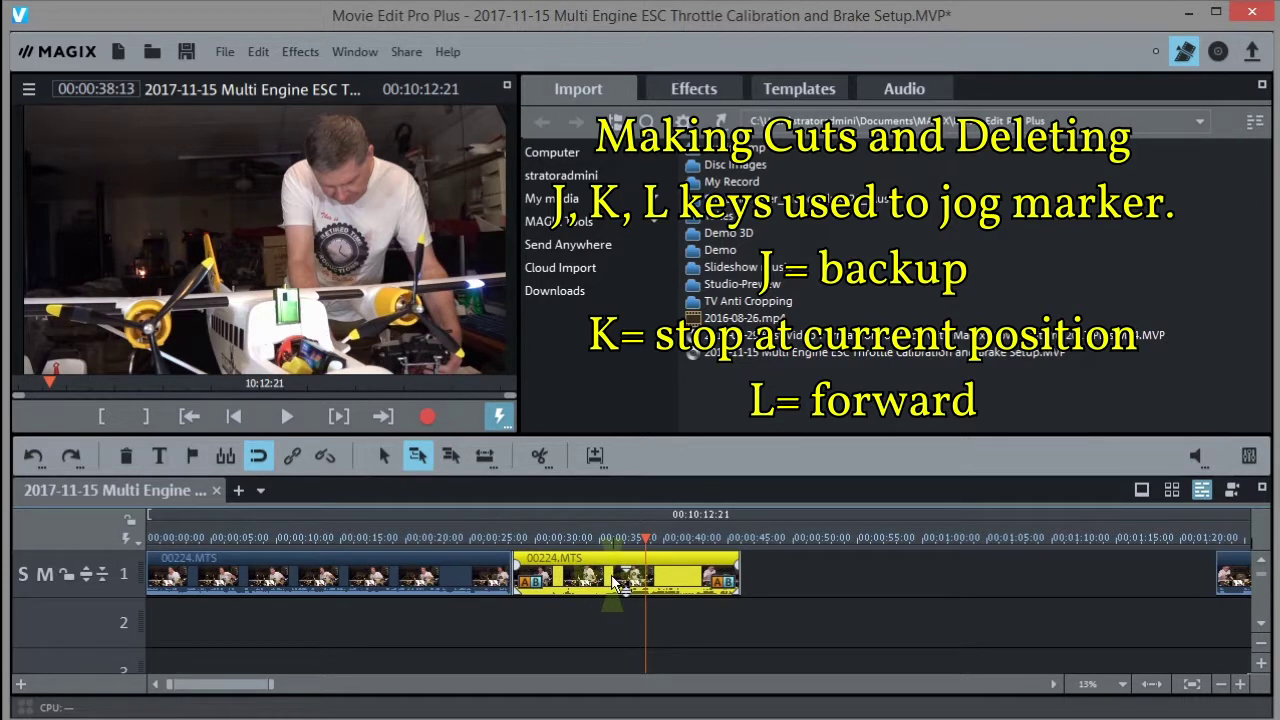
pyautogui.click(127, 460)
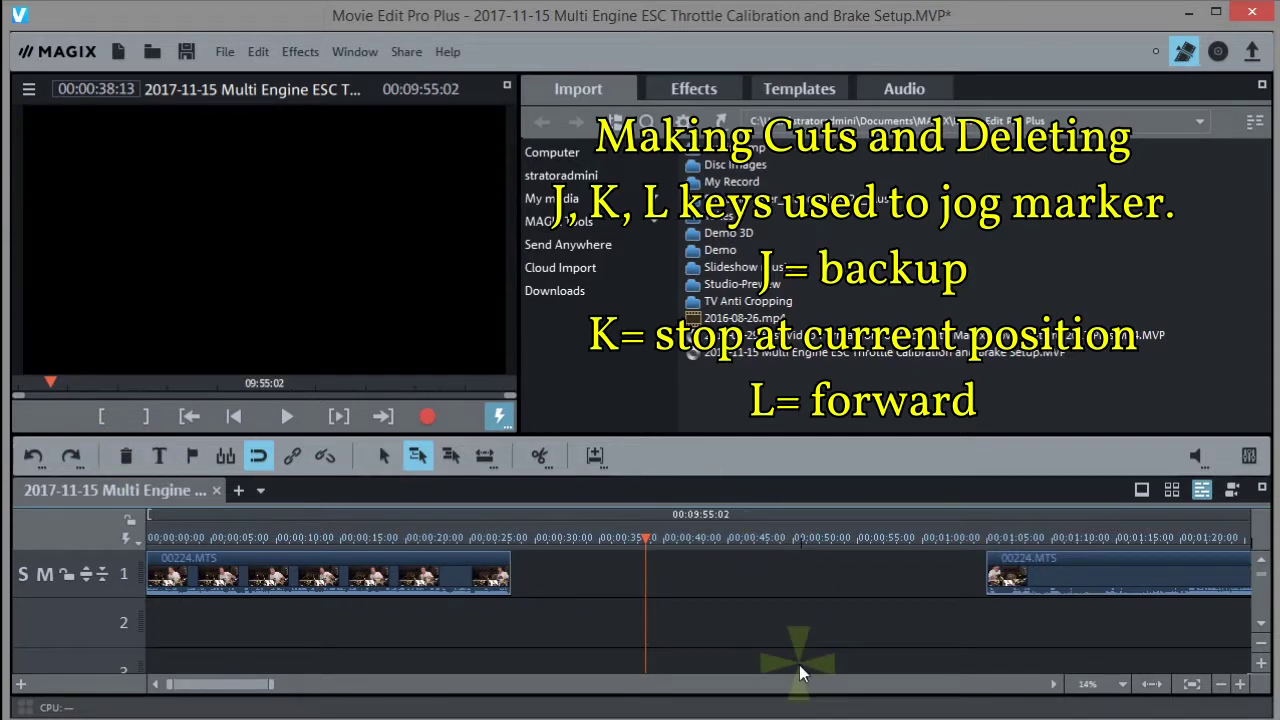
pyautogui.moveTo(1041, 566); pyautogui.dragTo(785, 558)
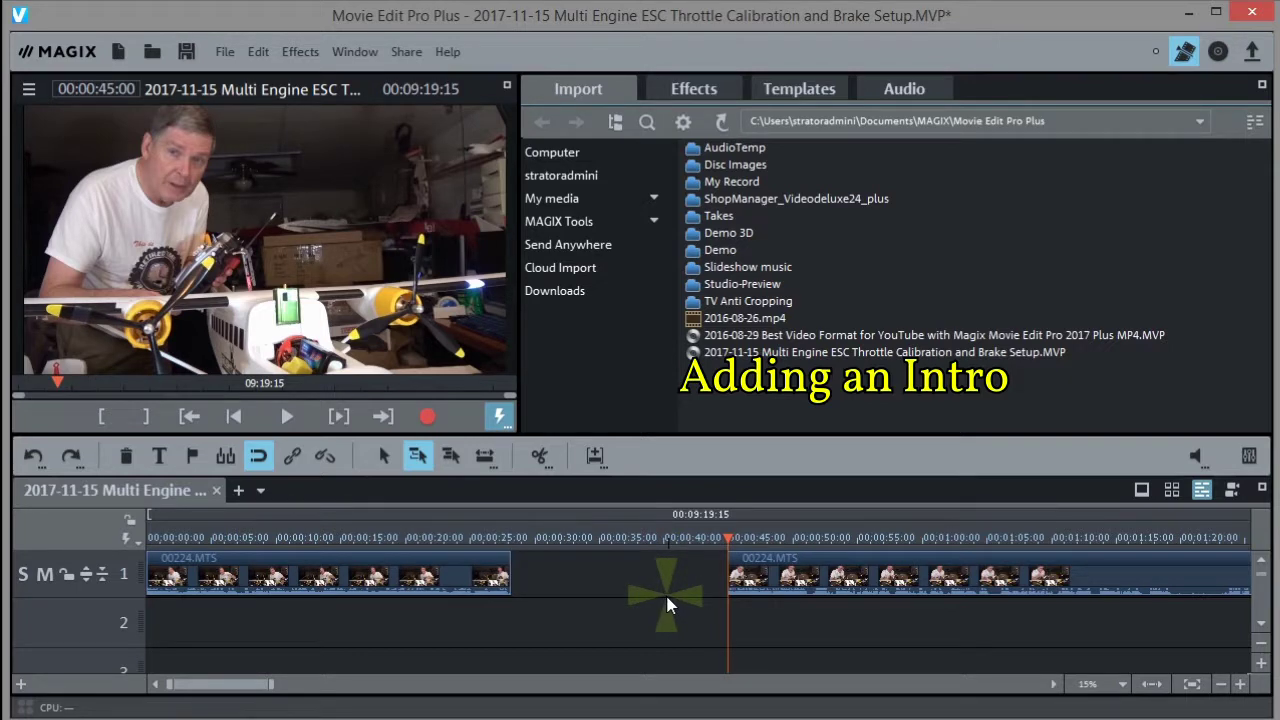
# Step: Find the Intros/Outros Basic templates and preview the Honeycombs (Intro) animation
pyautogui.click(780, 93)
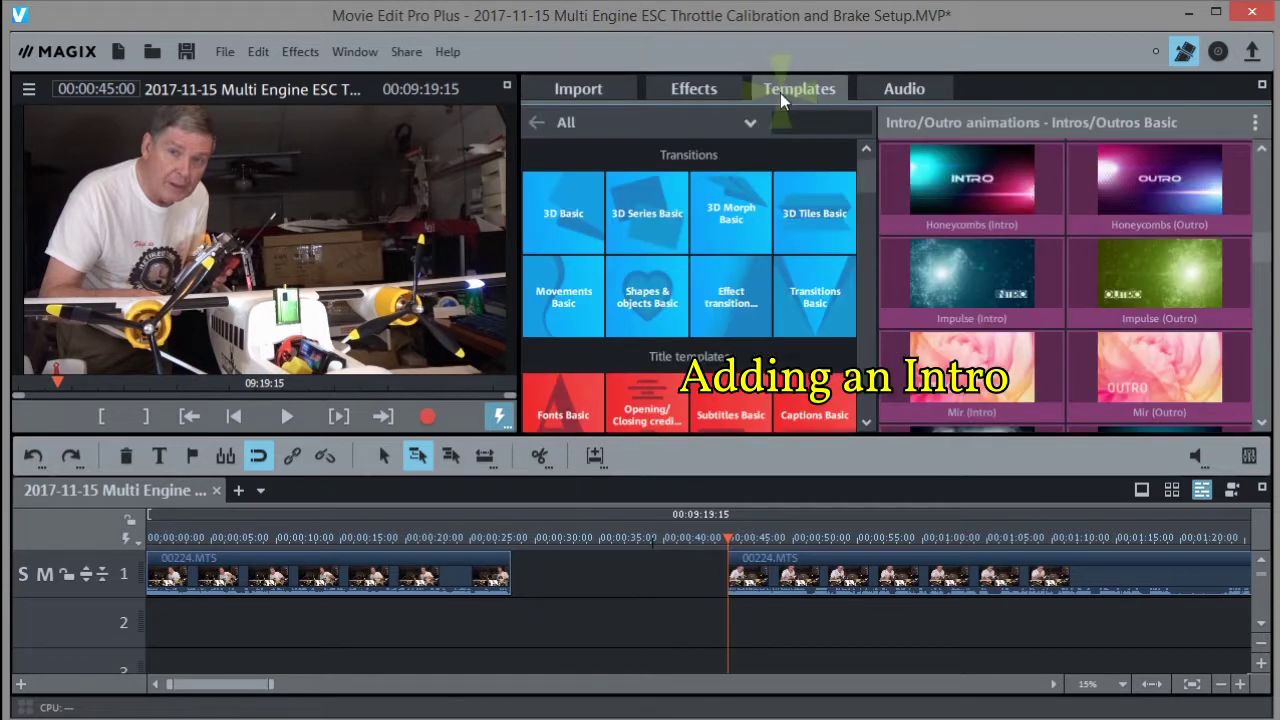
pyautogui.moveTo(864, 175); pyautogui.dragTo(861, 237)
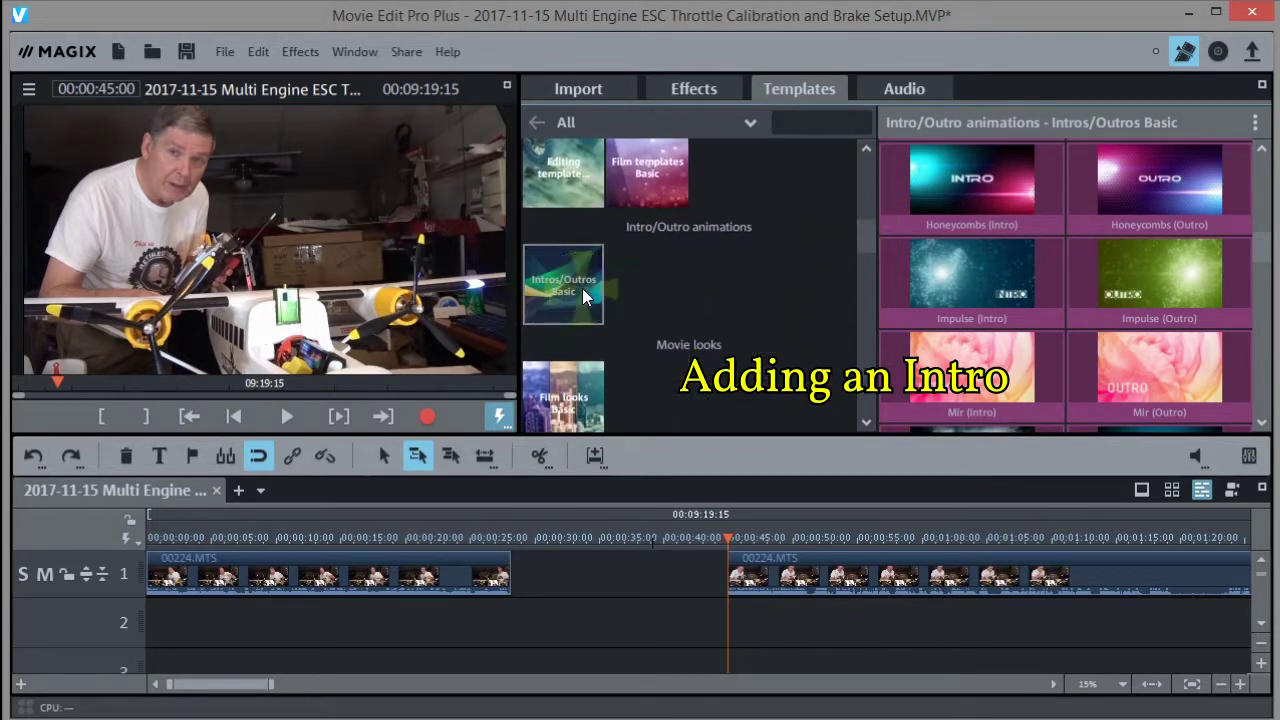
pyautogui.click(582, 288)
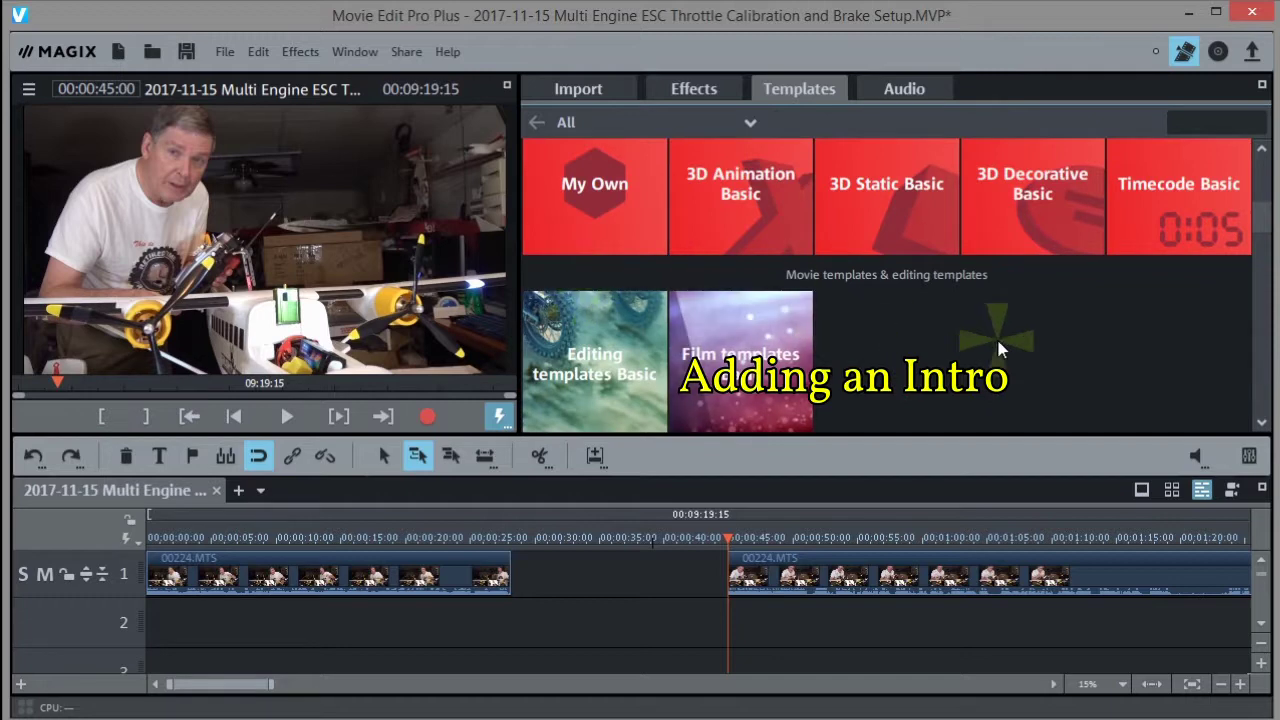
pyautogui.moveTo(1262, 205); pyautogui.dragTo(1256, 312)
pyautogui.scroll(5, 579, 255)
pyautogui.click(579, 256)
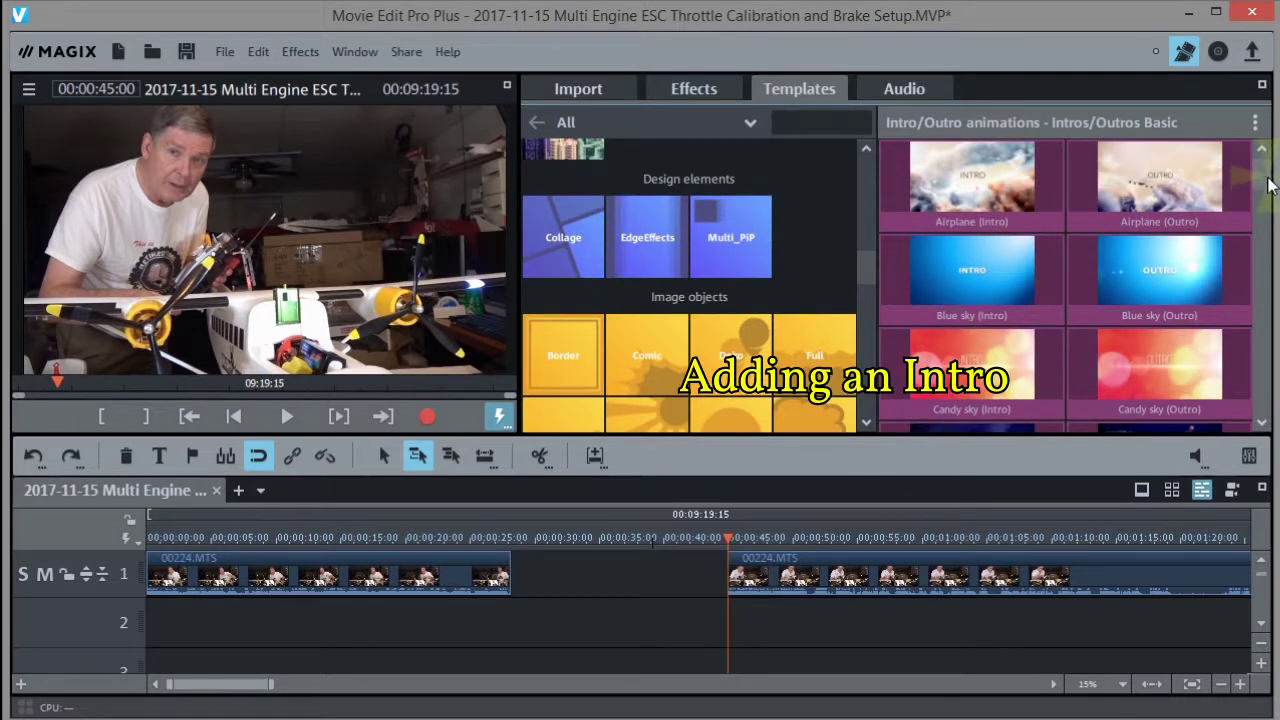
pyautogui.moveTo(1260, 155); pyautogui.dragTo(1266, 237)
pyautogui.moveTo(970, 270)
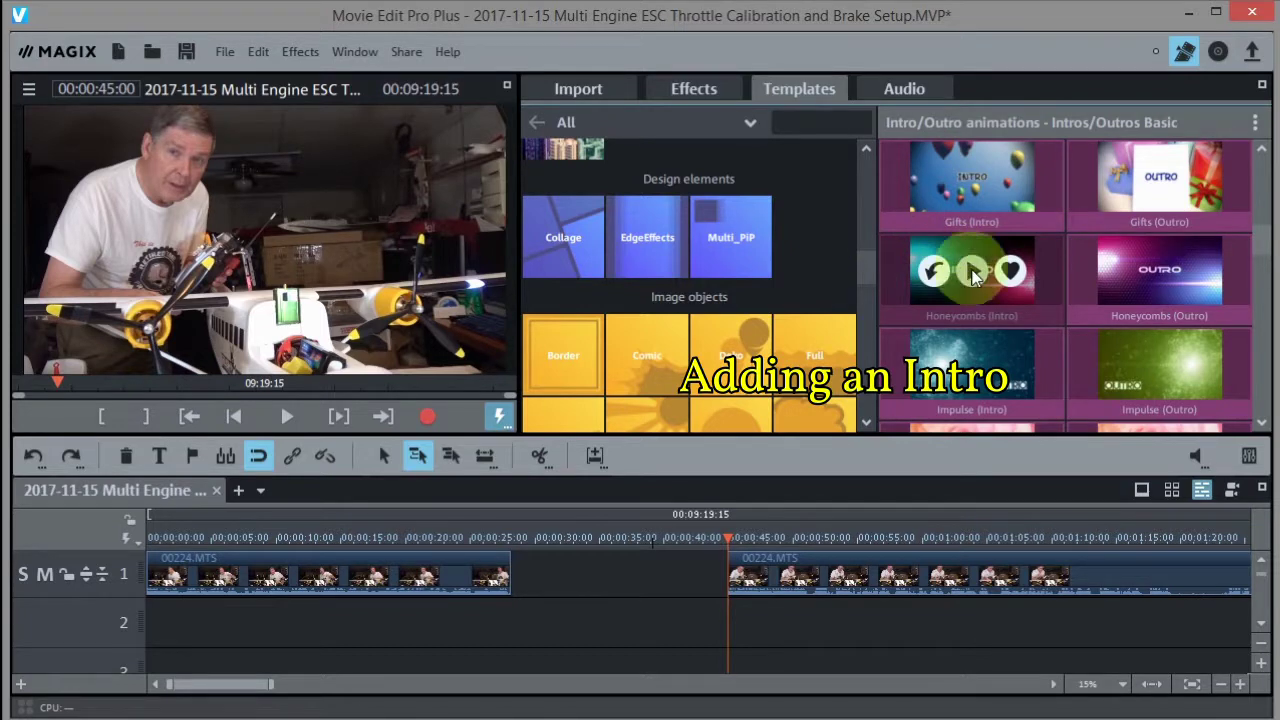
pyautogui.click(972, 271)
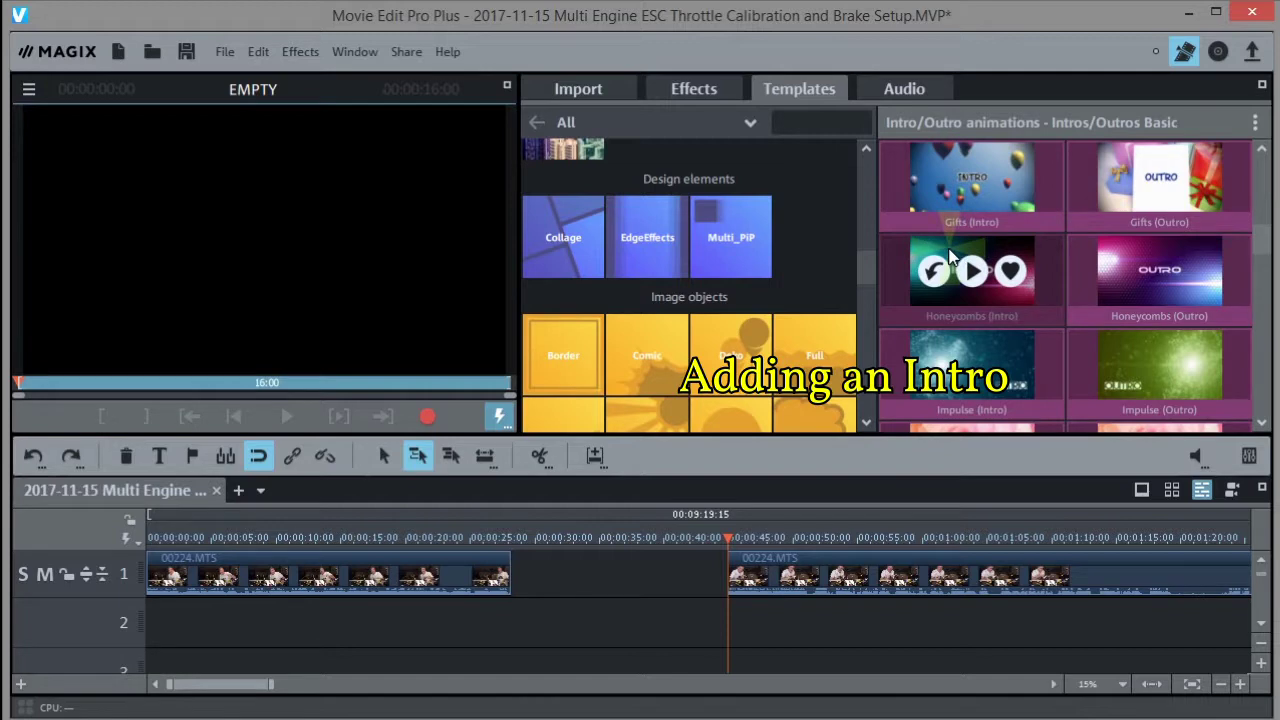
# Step: Add the Honeycombs (Intro) template to the scene starting at 00:00:45:00 and check its objects on the lower tracks
pyautogui.click(751, 586)
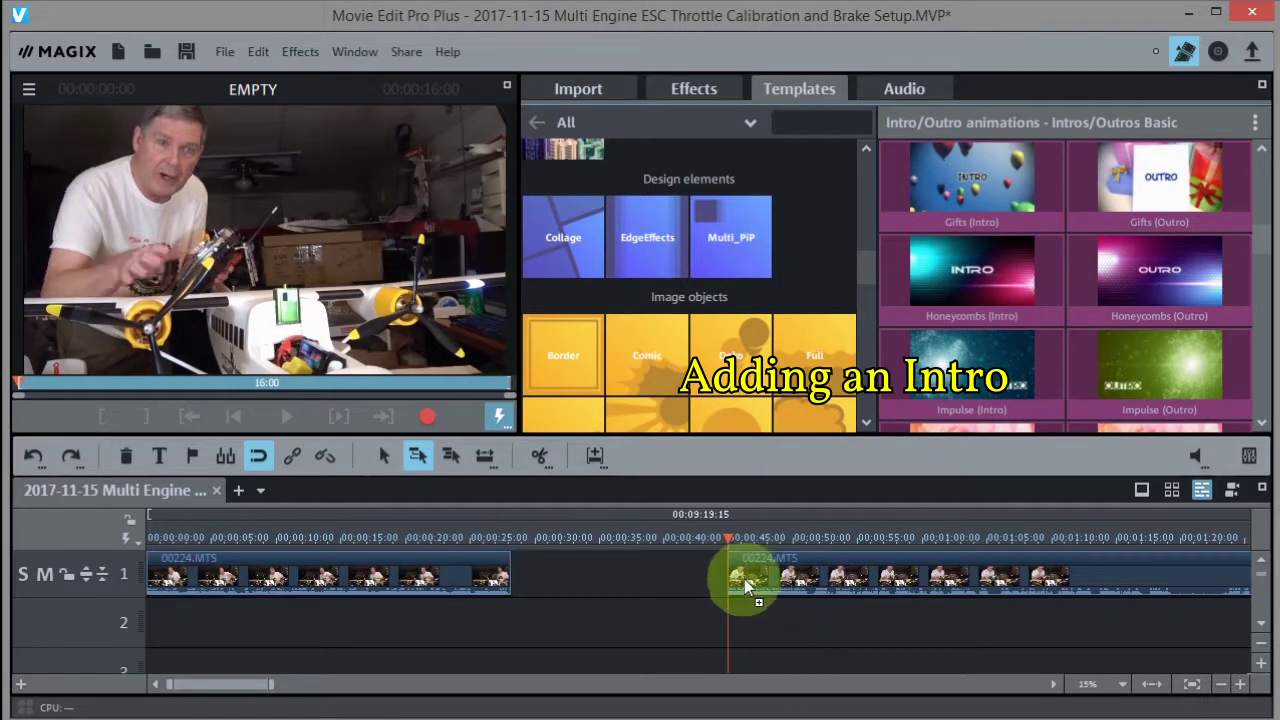
pyautogui.moveTo(751, 574); pyautogui.dragTo(749, 576)
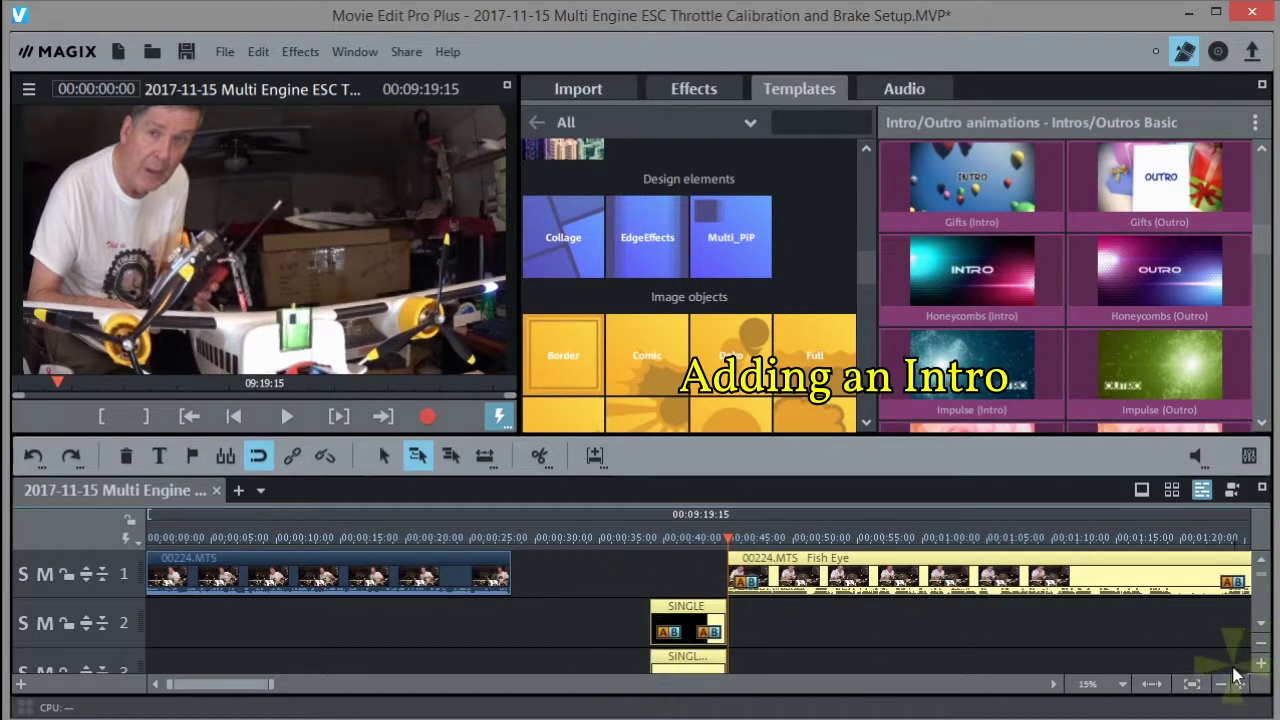
pyautogui.click(1262, 625)
pyautogui.click(1262, 625)
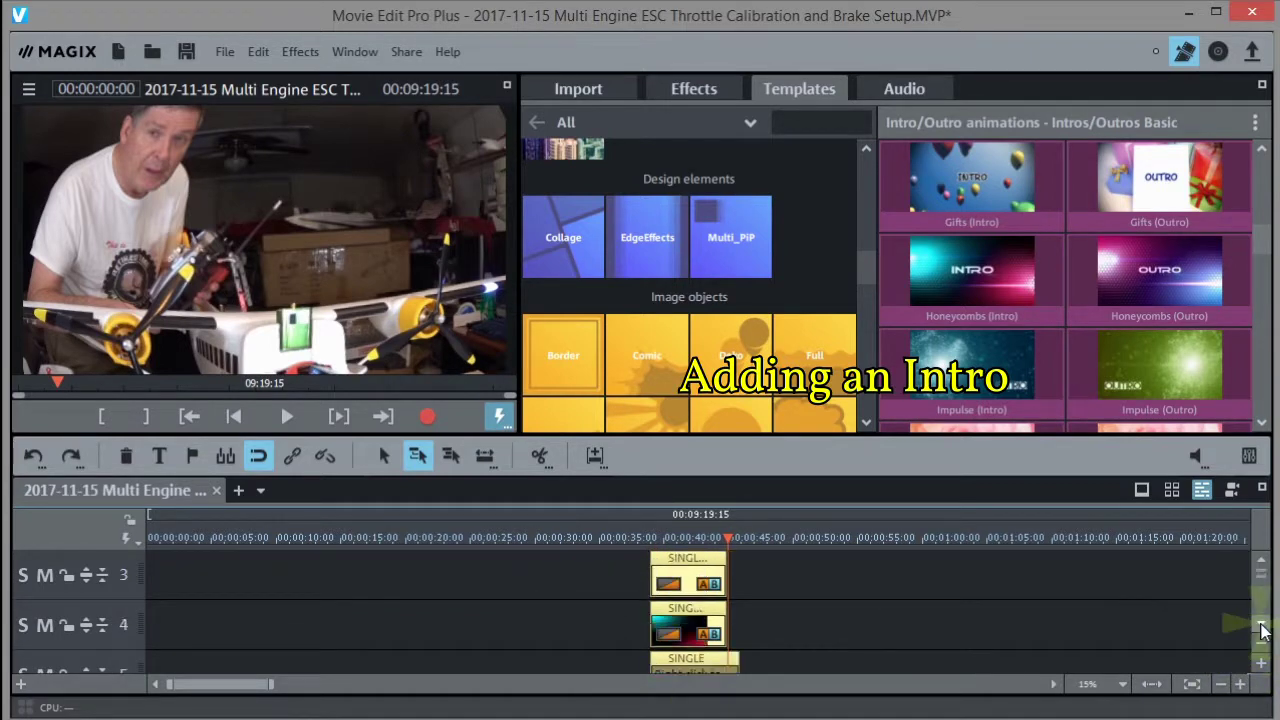
pyautogui.click(1262, 625)
pyautogui.click(1261, 563)
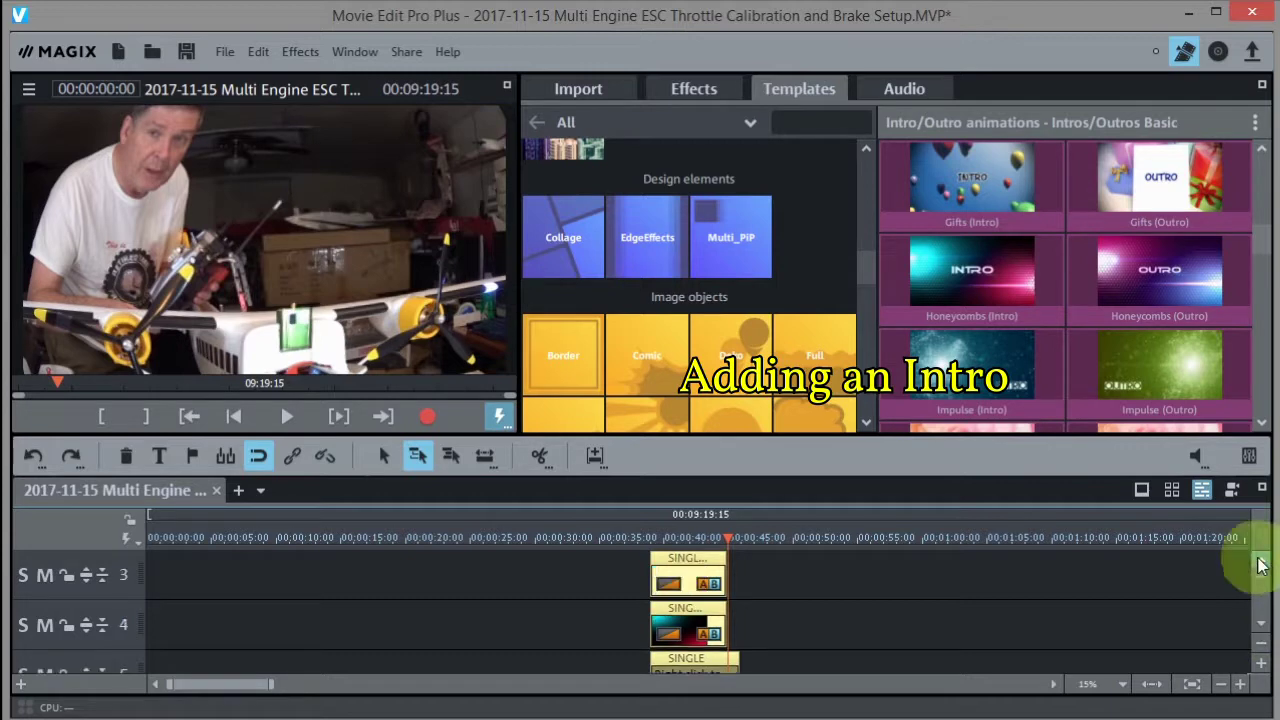
pyautogui.click(1261, 563)
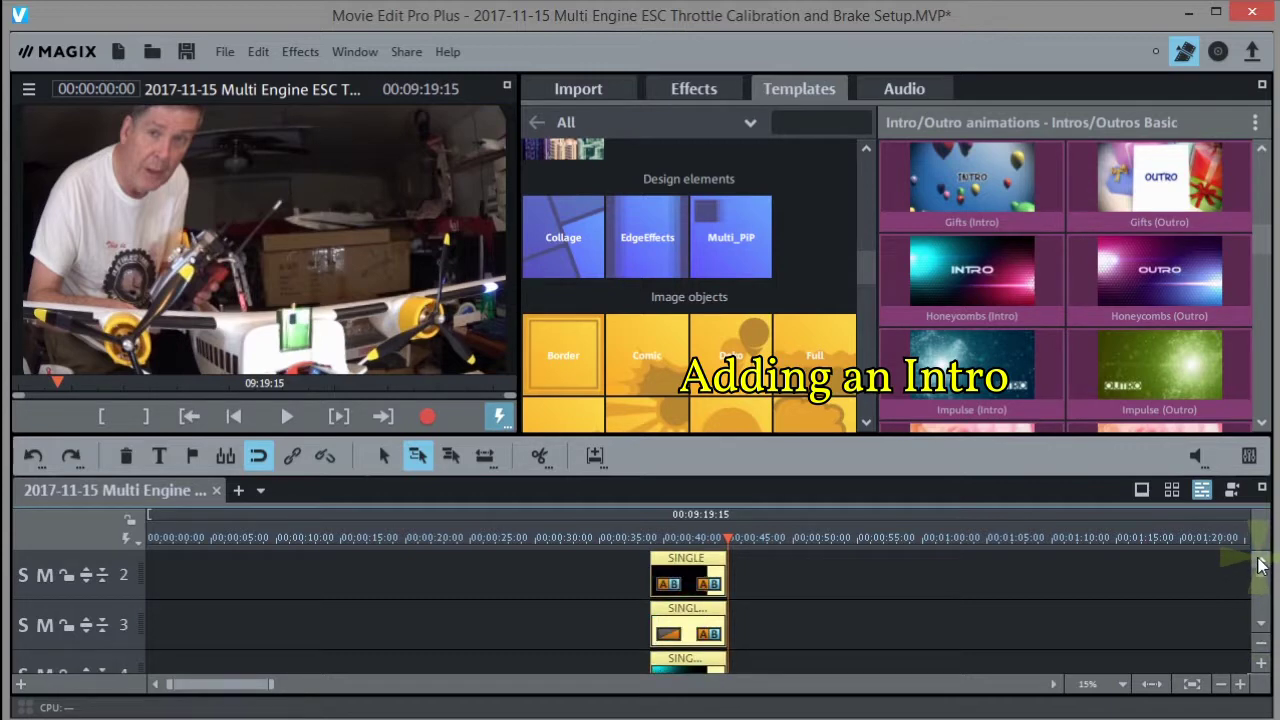
pyautogui.click(1261, 563)
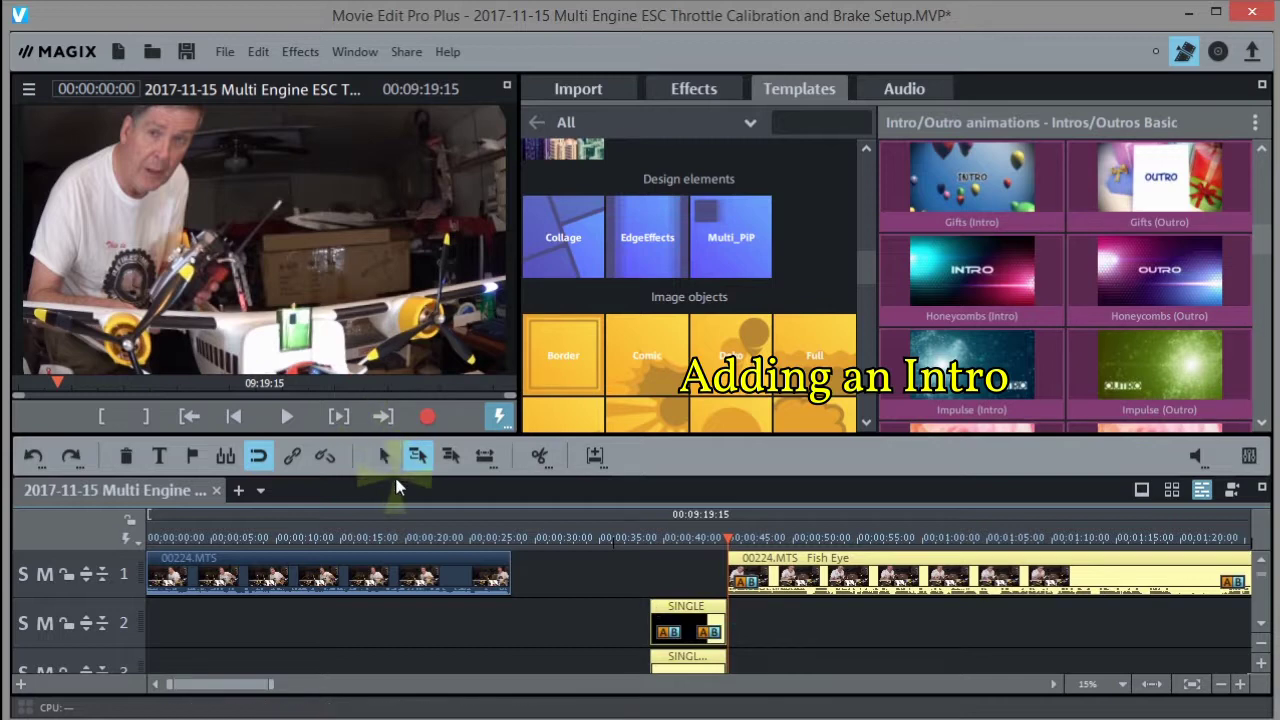
# Step: Using the mouse mode for all tracks, move the intro and following scenes against the first scene's end, and play through the intro
pyautogui.click(451, 455)
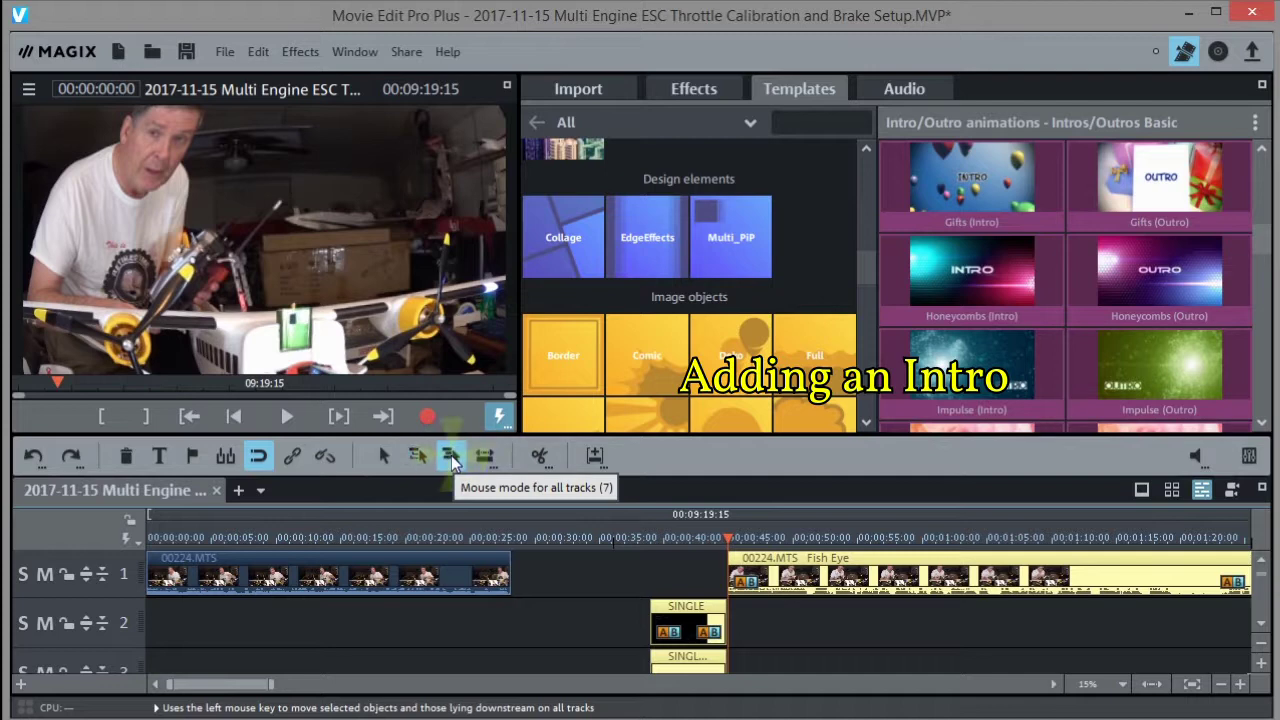
pyautogui.click(662, 615)
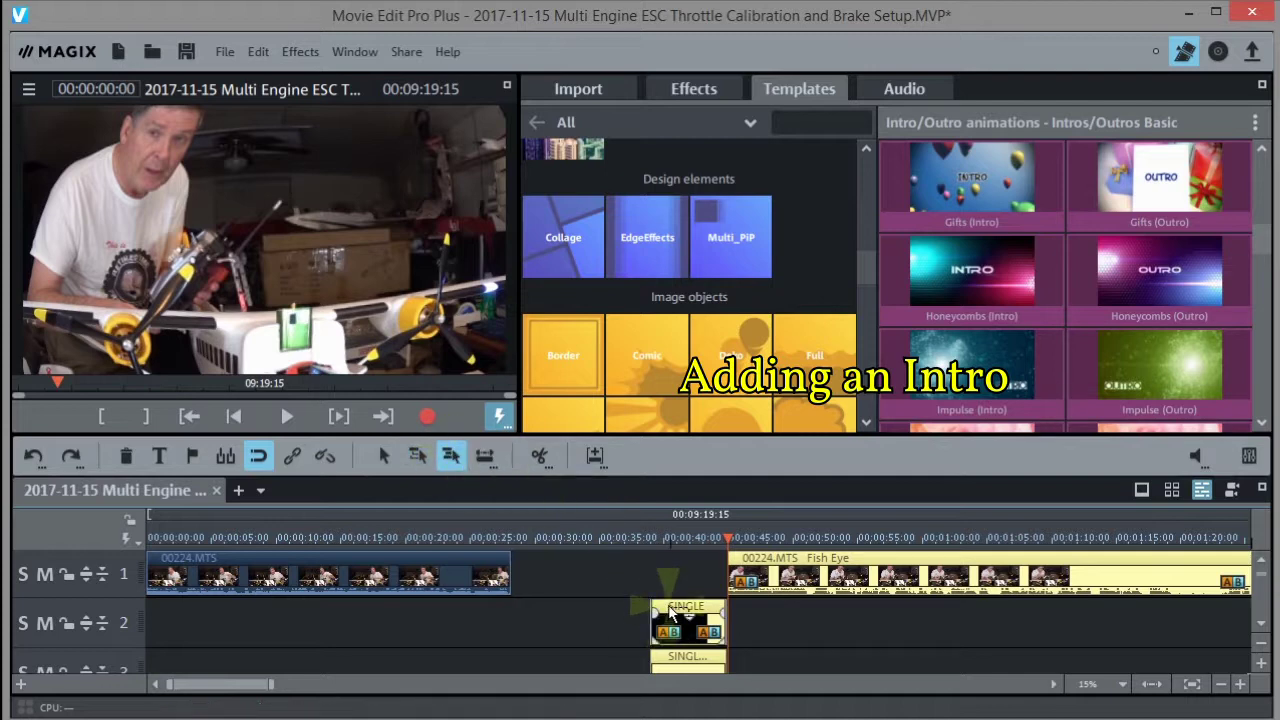
pyautogui.moveTo(672, 606); pyautogui.dragTo(532, 607)
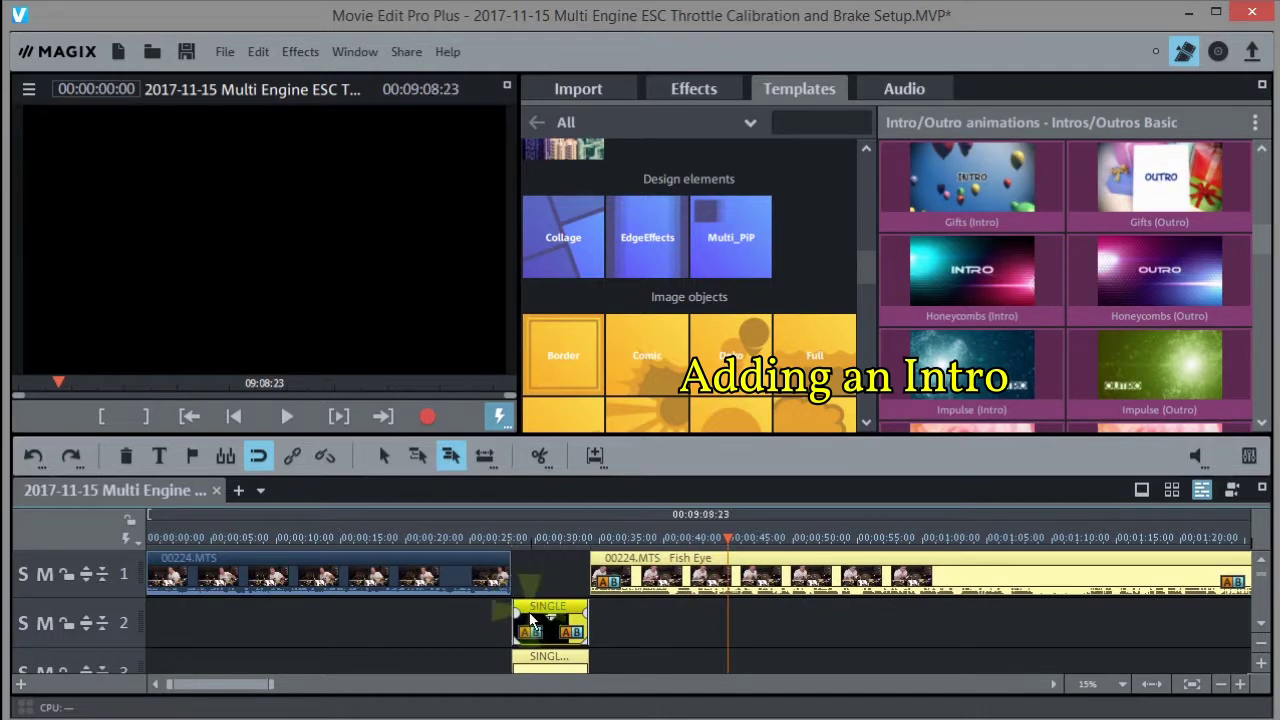
pyautogui.click(462, 535)
pyautogui.press('space')
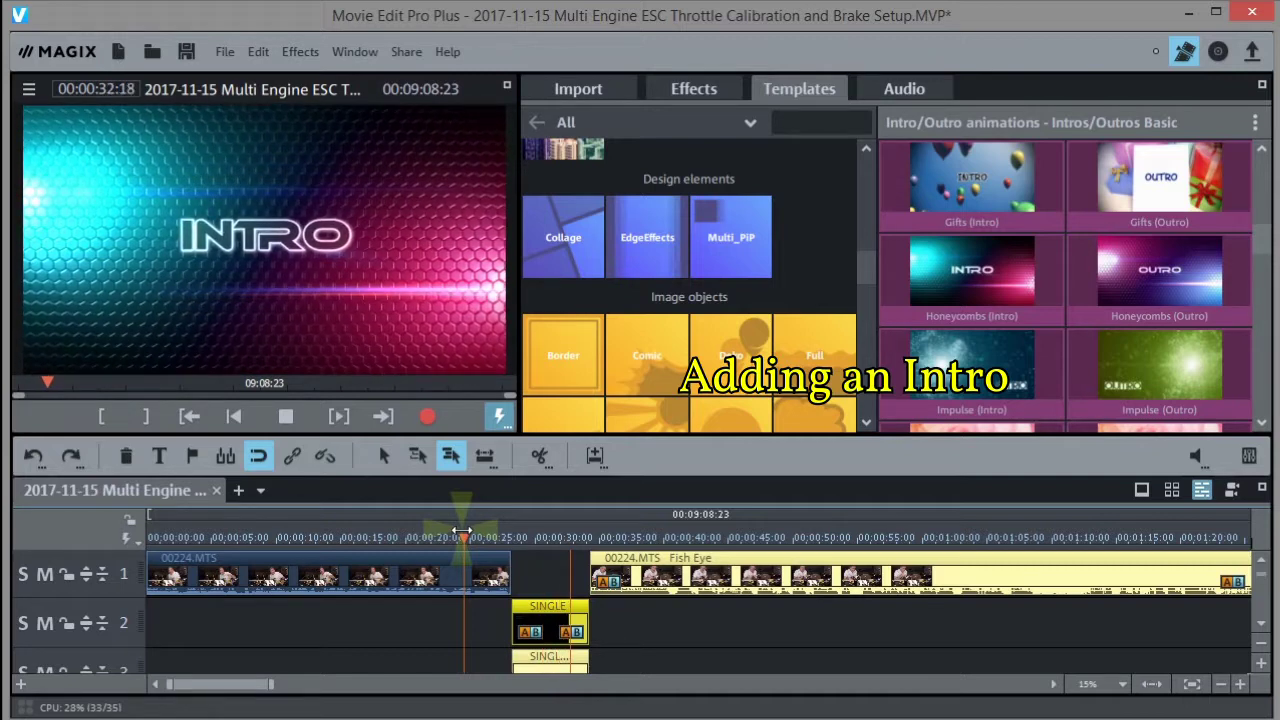
pyautogui.click(794, 640)
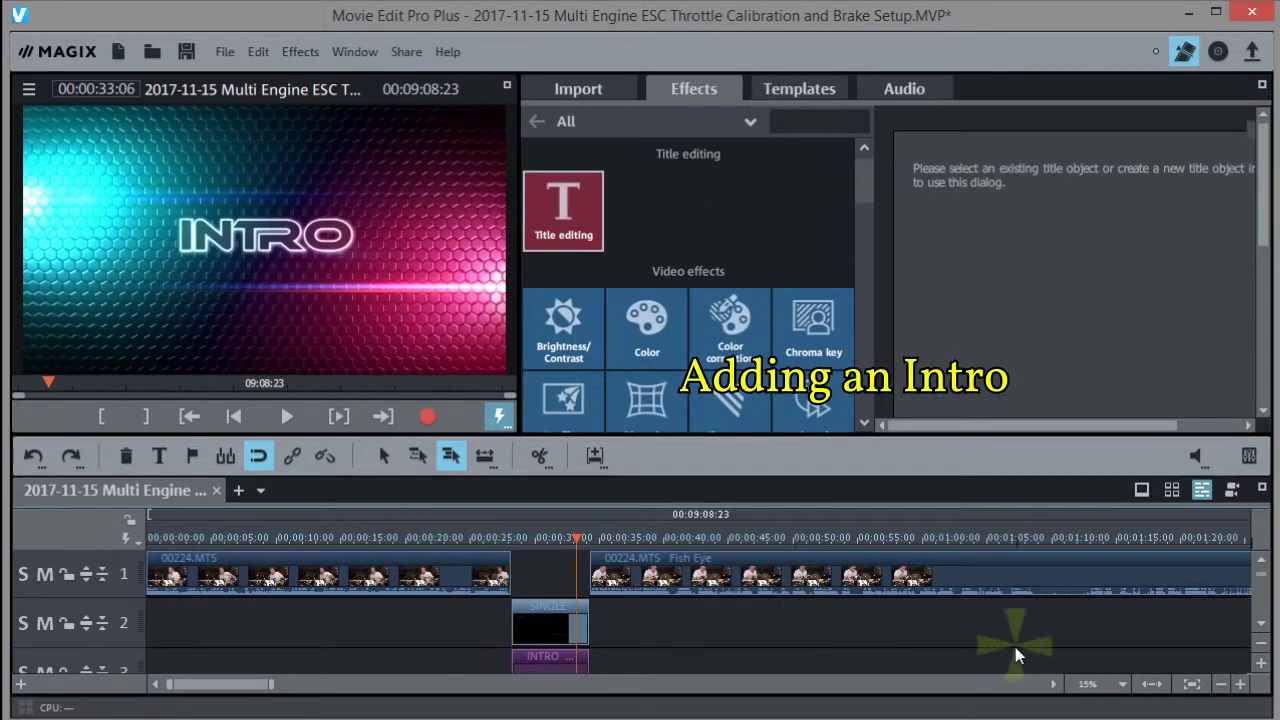
# Step: Replace the text of the intro title object on track 3 with "Retired Time Productions" and apply it
pyautogui.click(1262, 623)
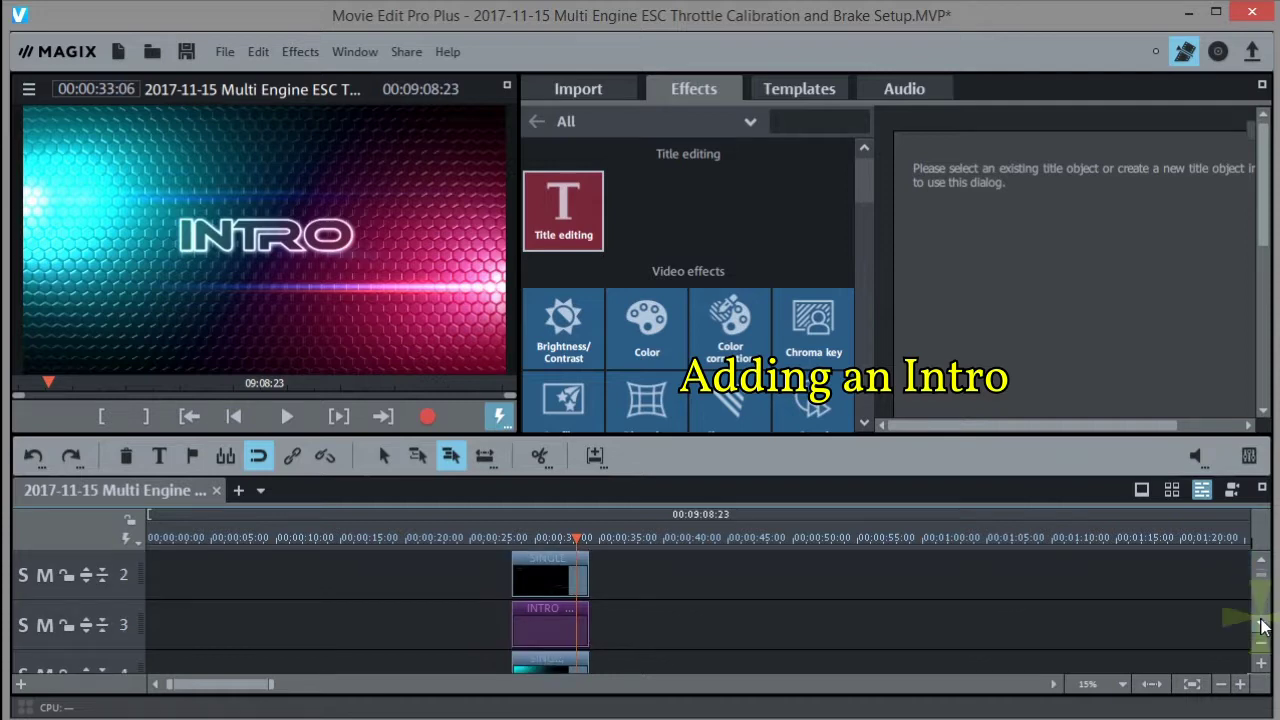
pyautogui.click(545, 624)
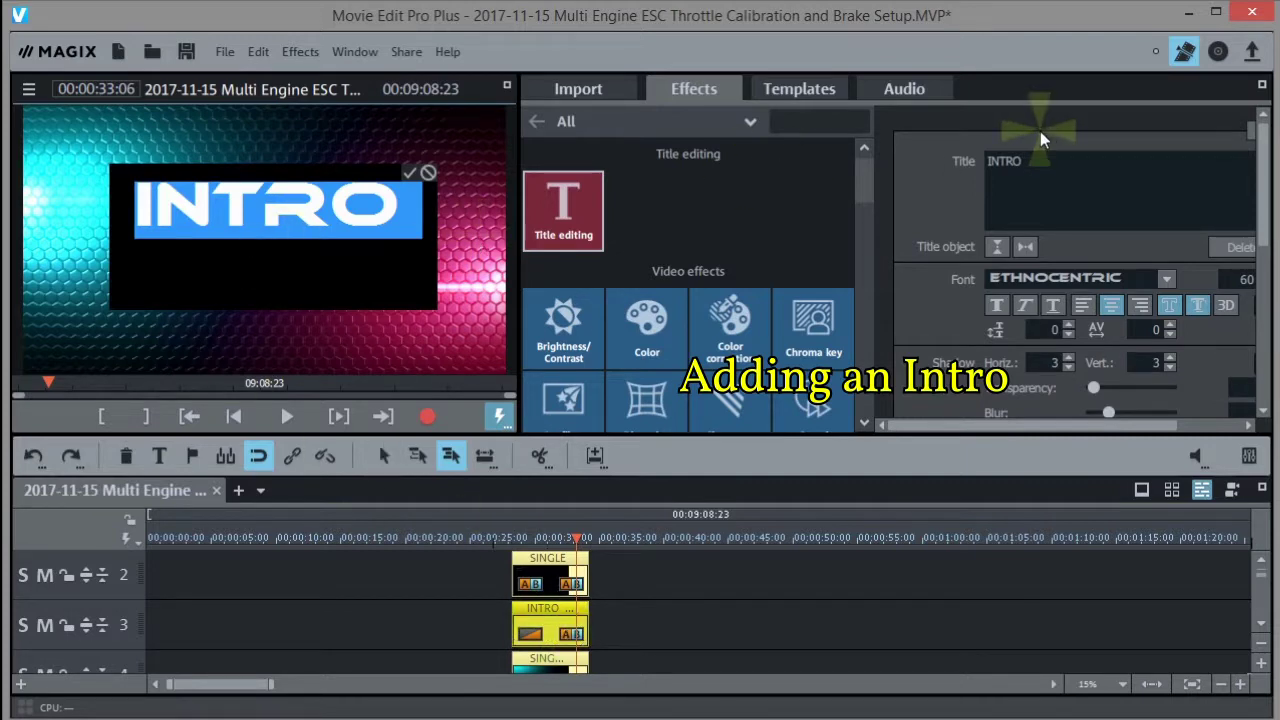
pyautogui.click(1027, 160)
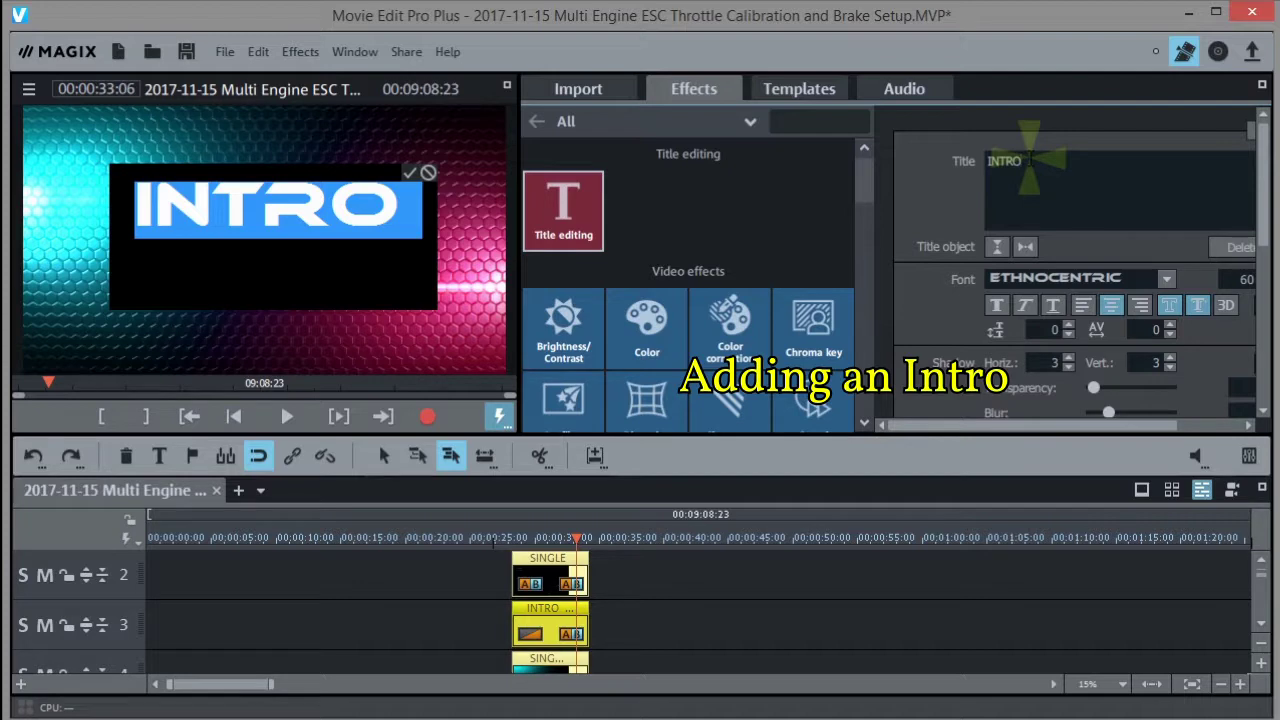
pyautogui.write('Retired')
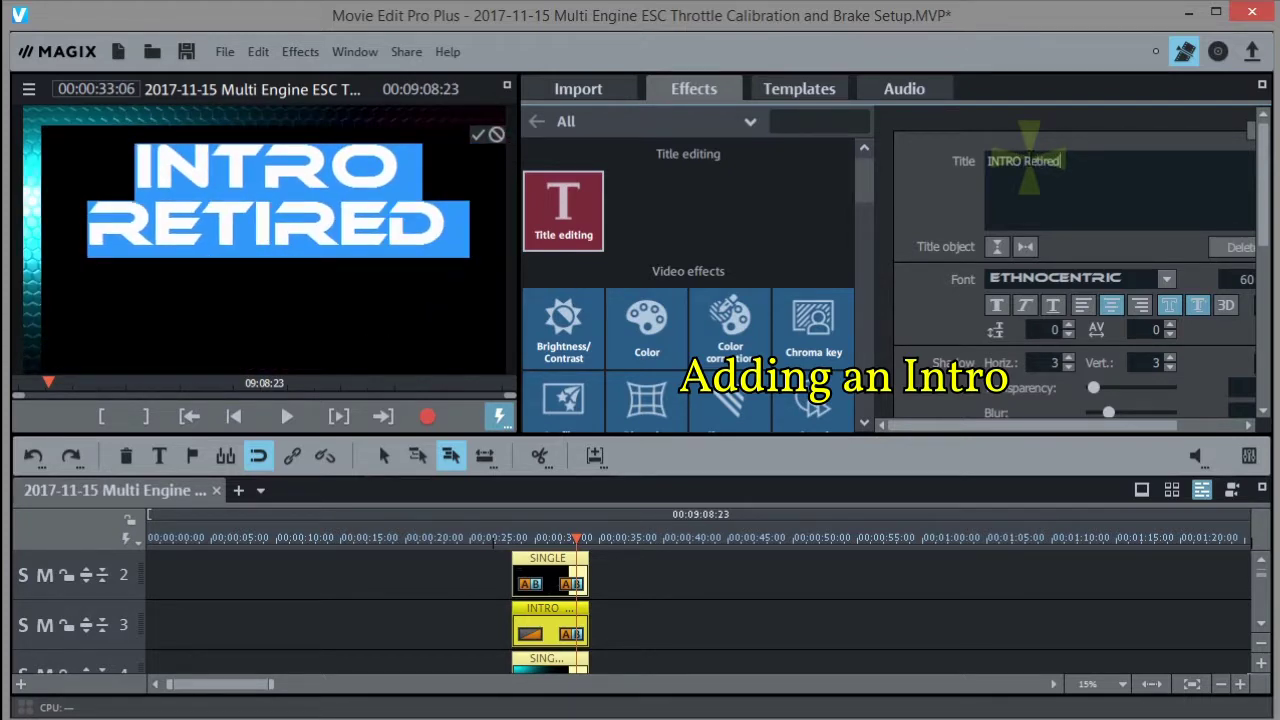
pyautogui.write(' Ti')
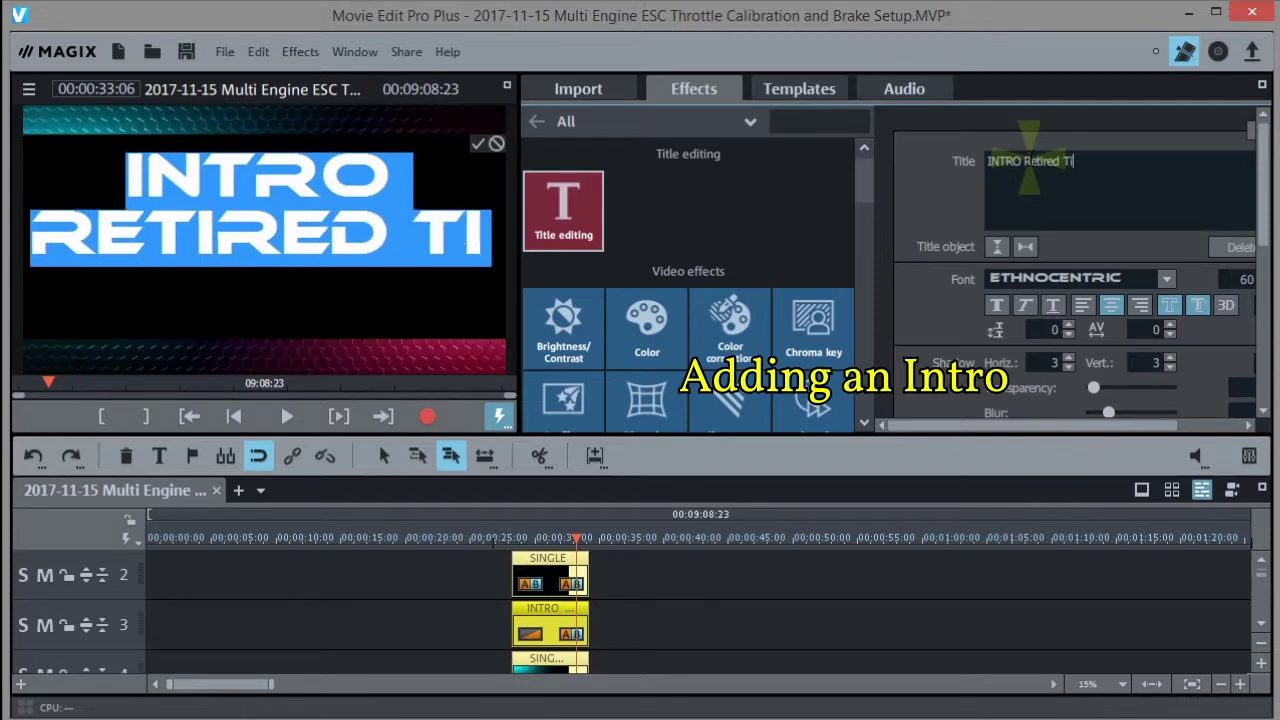
pyautogui.write('me Pr')
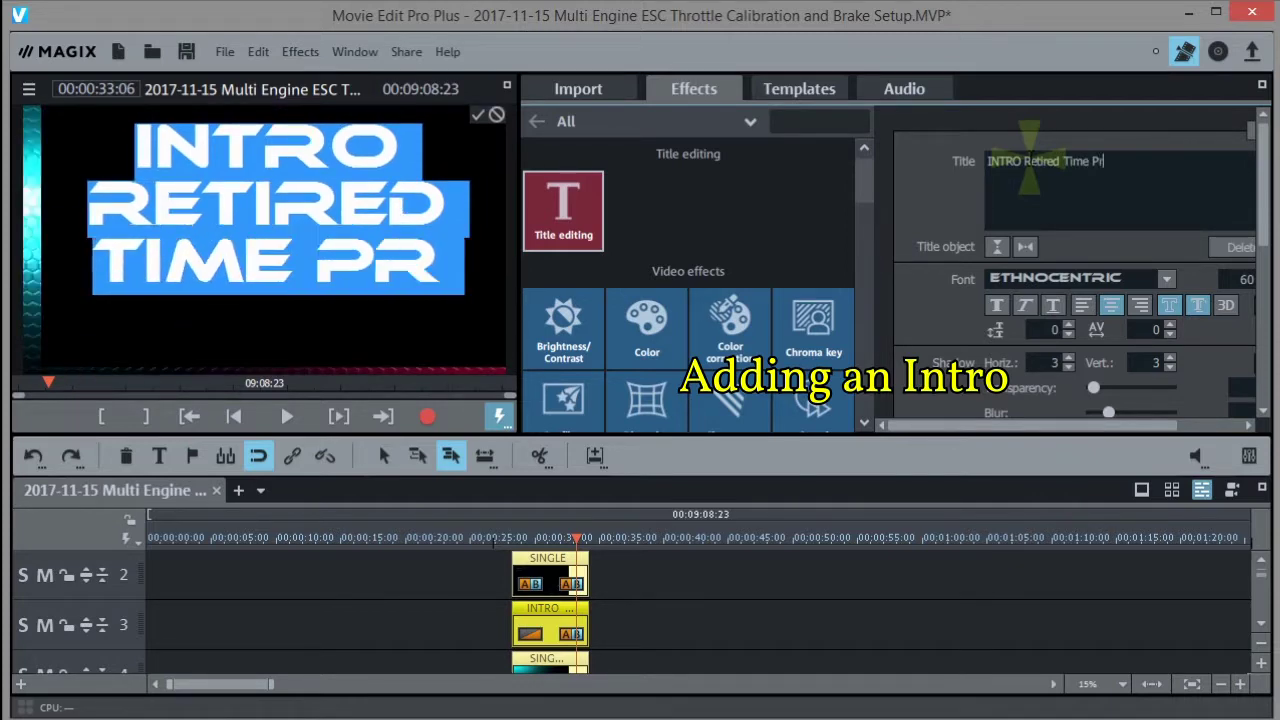
pyautogui.write('oduction')
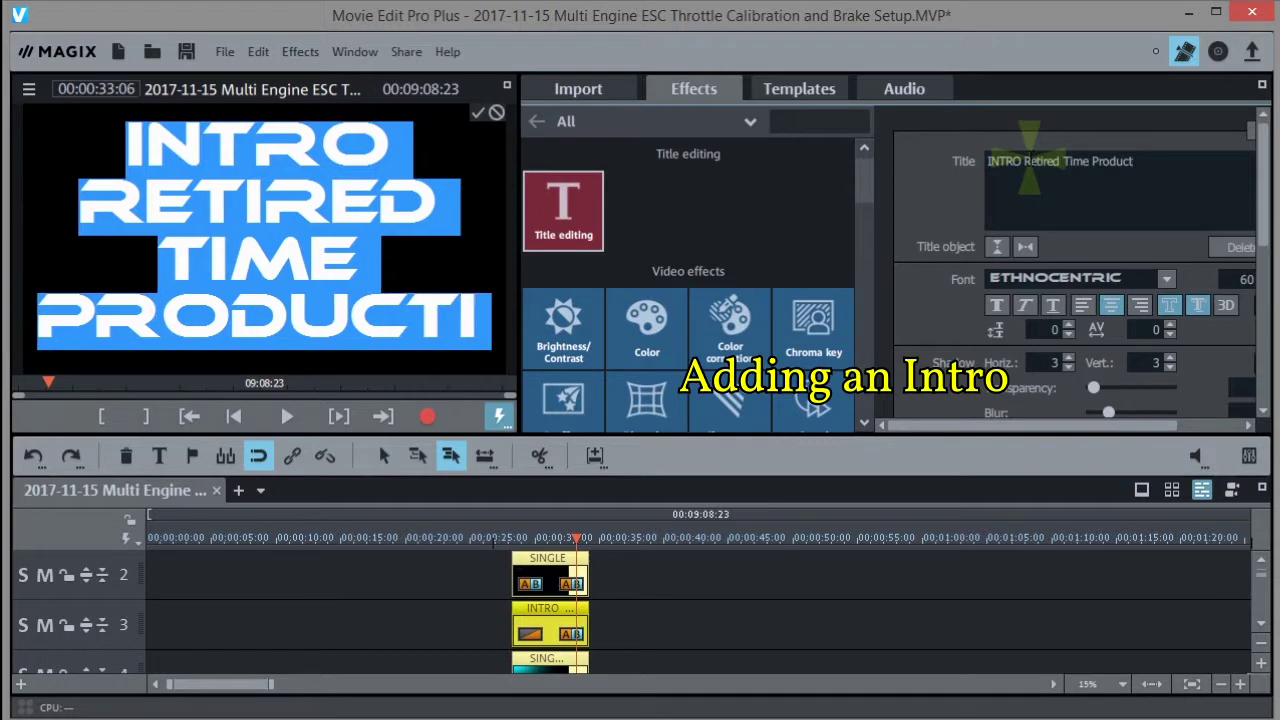
pyautogui.write('s')
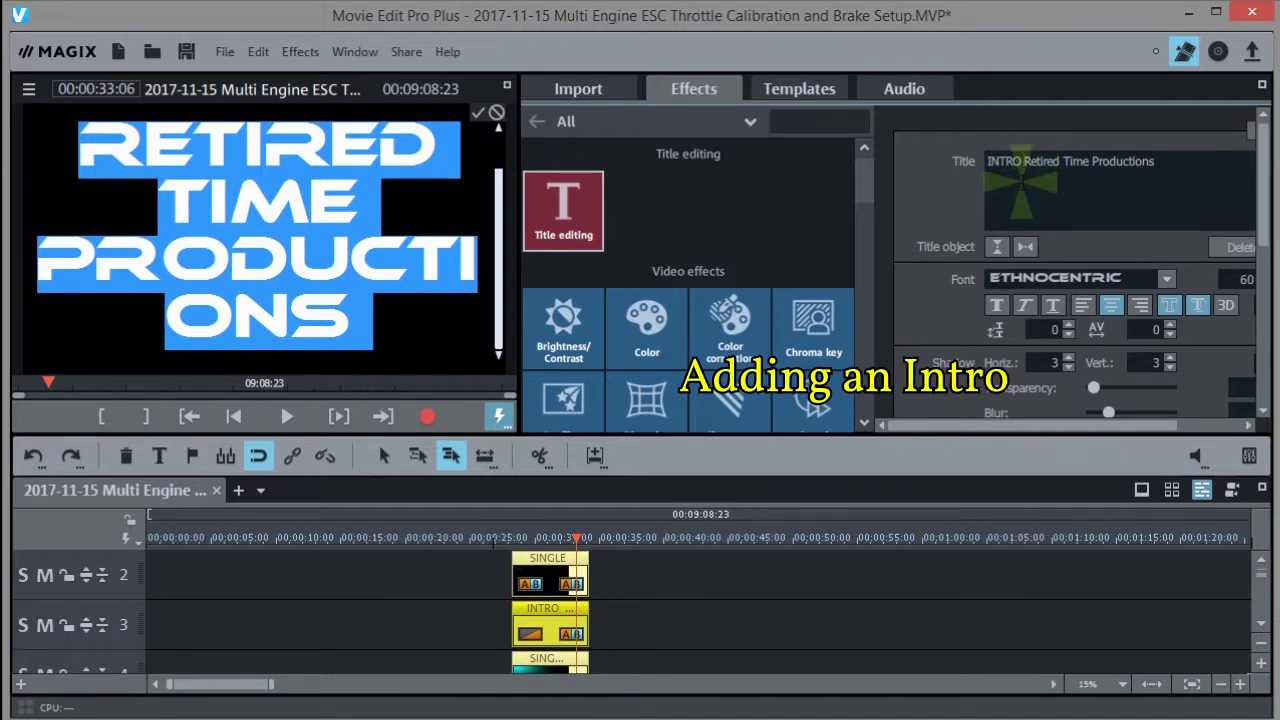
pyautogui.press('BackSpace')
pyautogui.press('BackSpace')
pyautogui.press('BackSpace')
pyautogui.press('BackSpace')
pyautogui.press('BackSpace')
pyautogui.press('BackSpace')
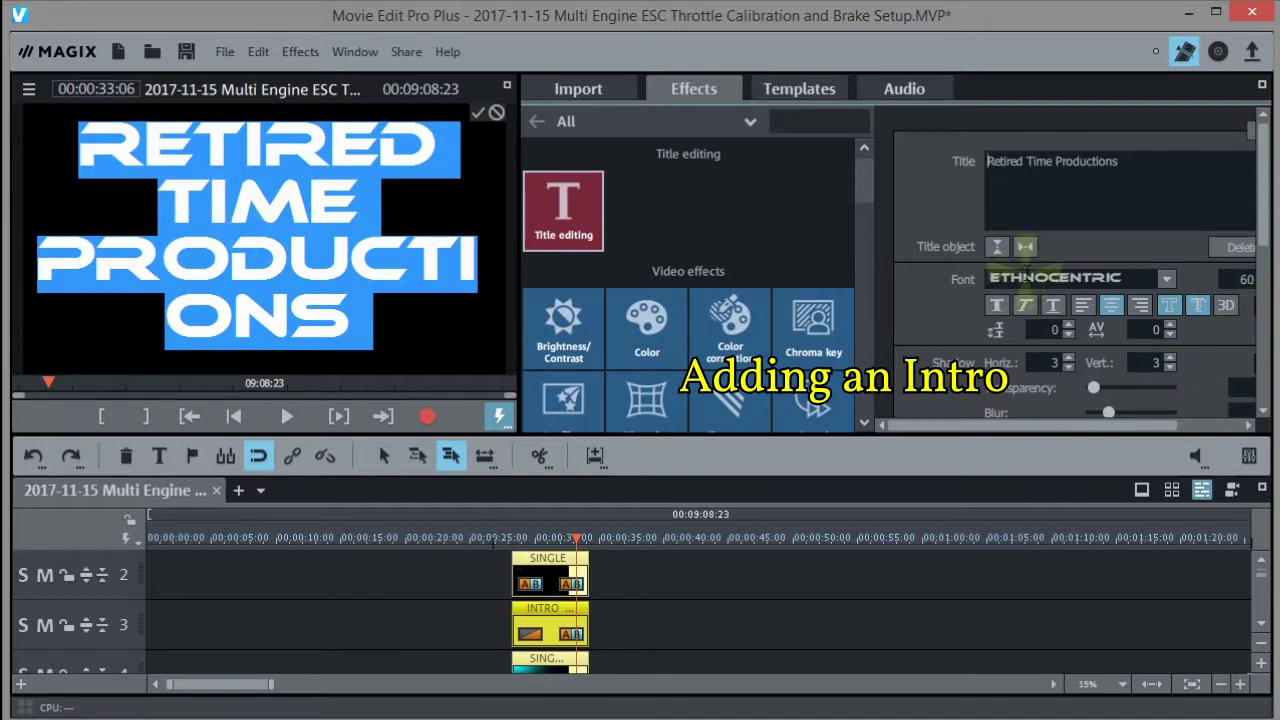
pyautogui.click(476, 112)
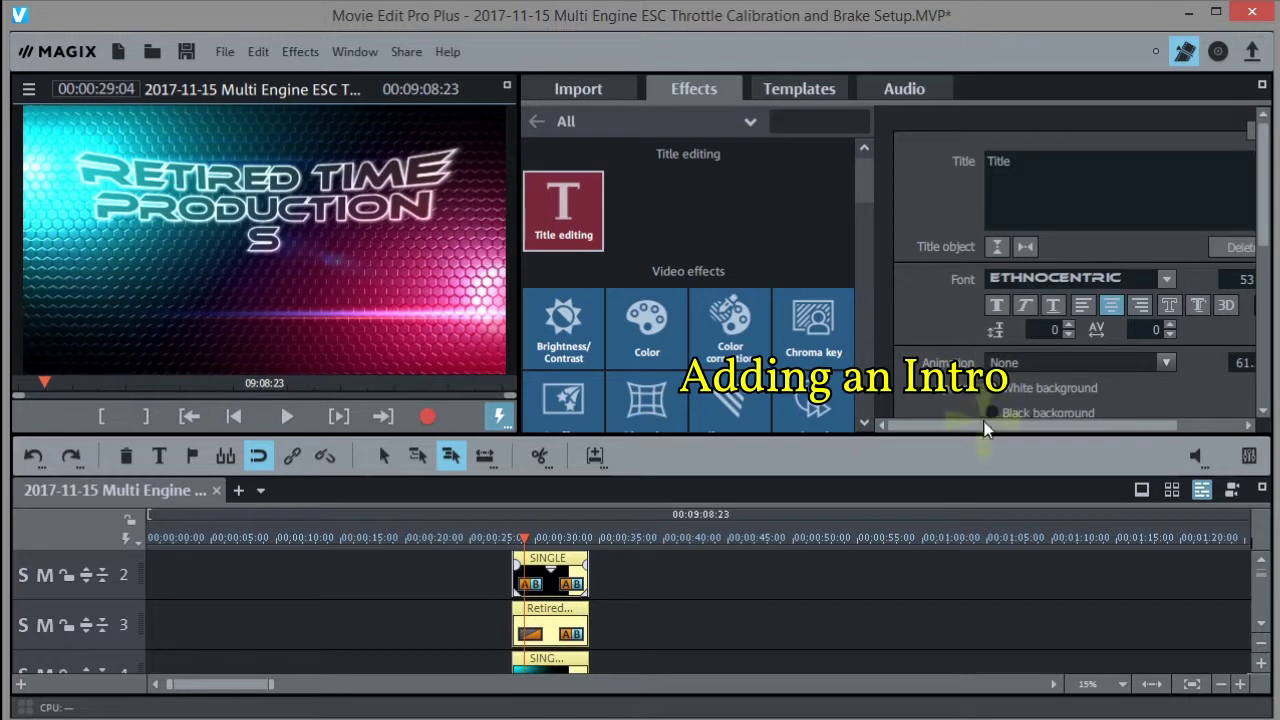
# Step: Set the font size of the "Retired Time Productions" title to 25 and open the title in the preview
pyautogui.moveTo(985, 428); pyautogui.dragTo(1111, 429)
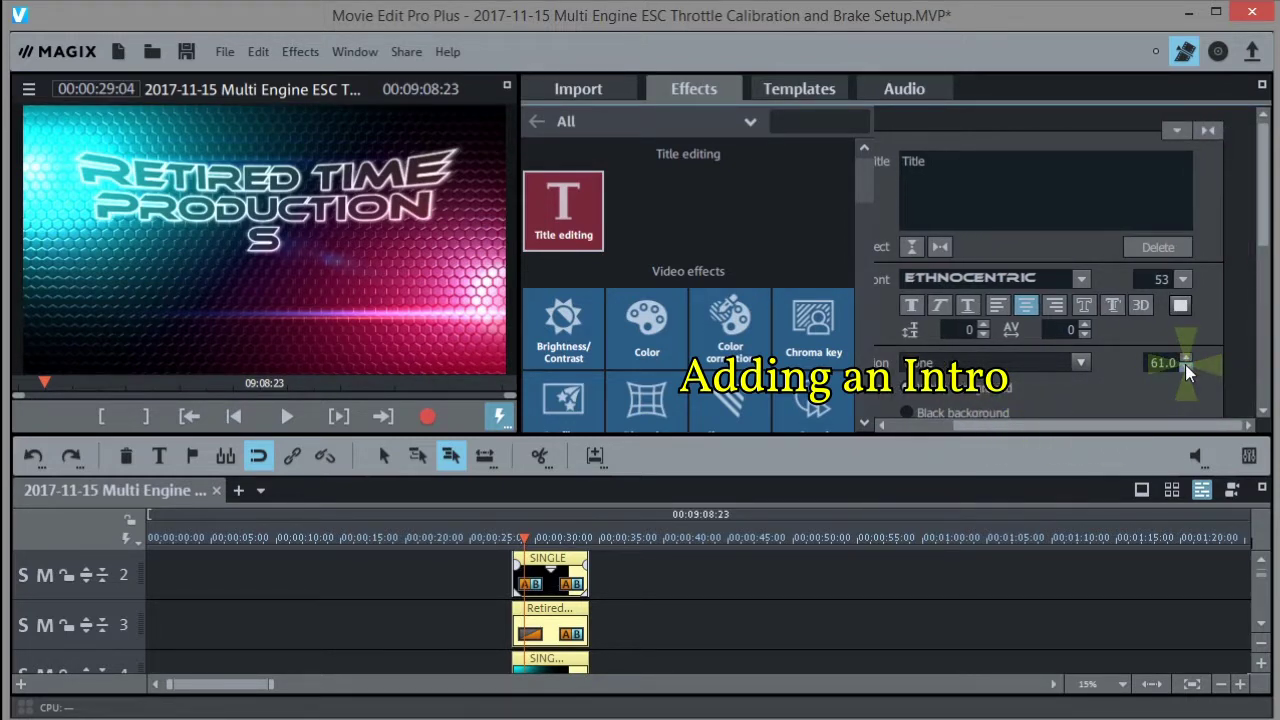
pyautogui.click(1182, 275)
pyautogui.moveTo(1183, 408); pyautogui.dragTo(1188, 444)
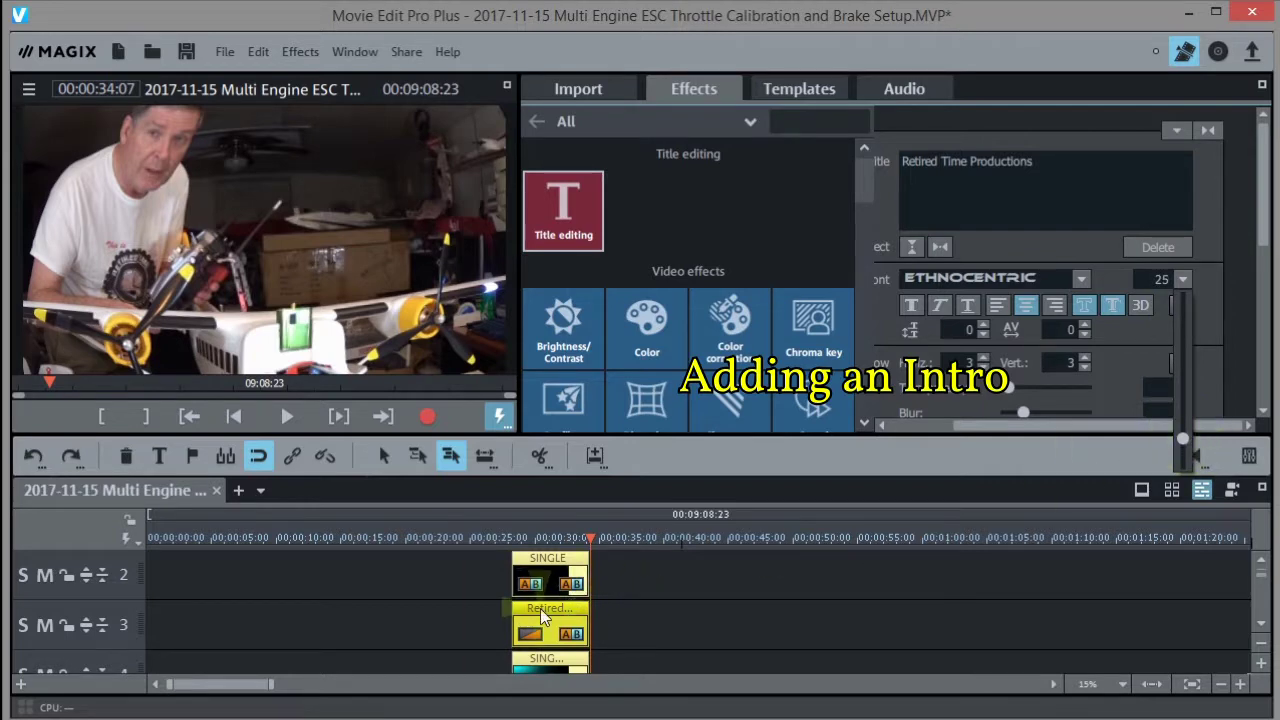
pyautogui.click(540, 610)
pyautogui.click(551, 628)
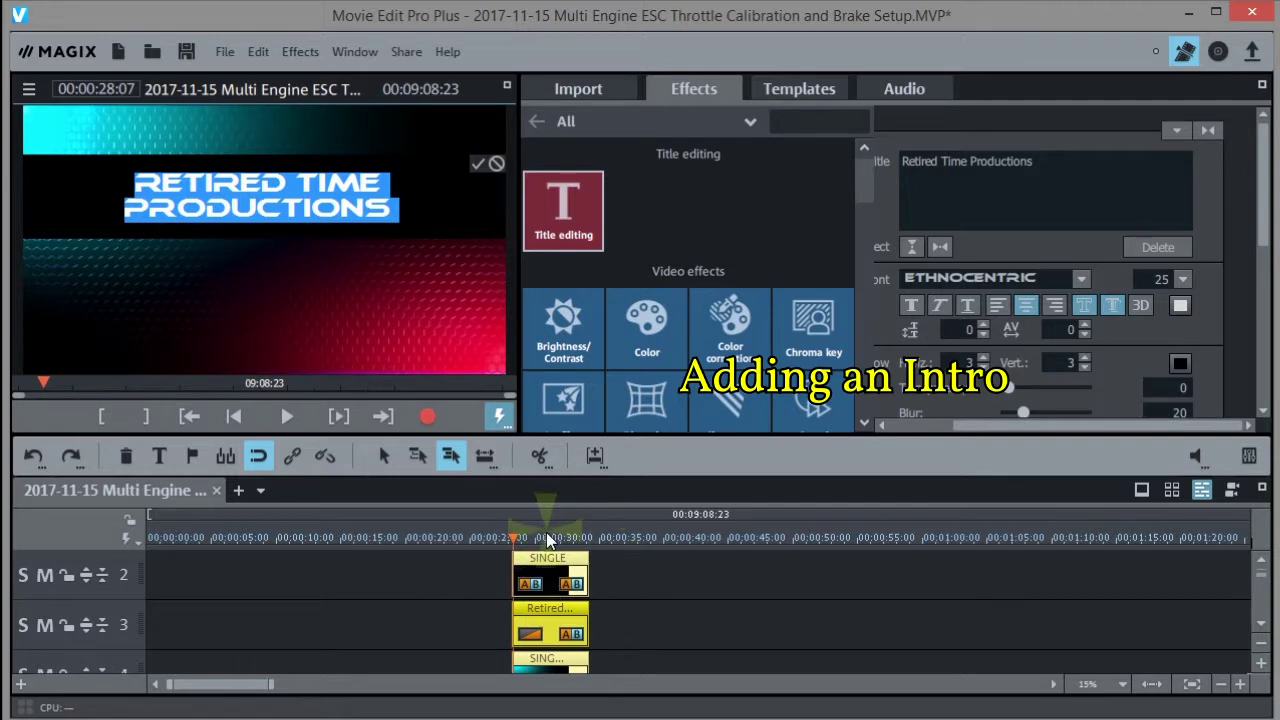
# Step: Check the resized title at 00:00:31:01, and play the intro from its start at 00:00:28:06
pyautogui.click(546, 532)
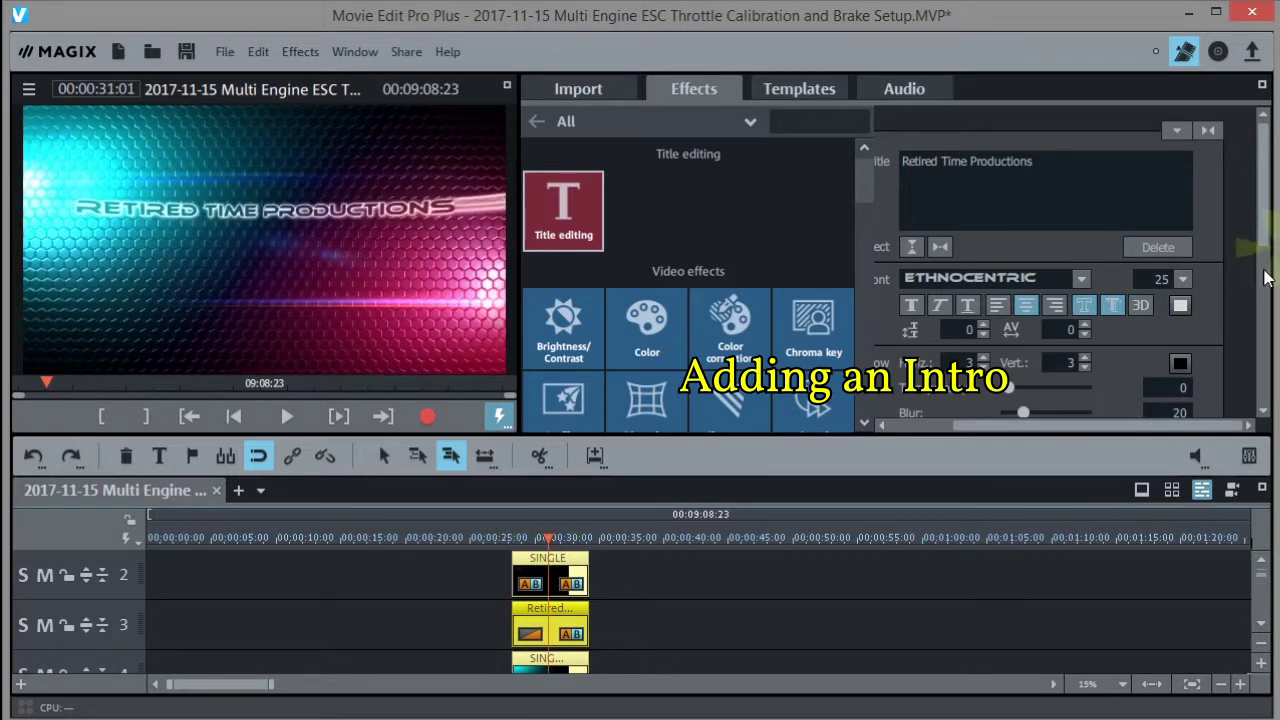
pyautogui.click(512, 537)
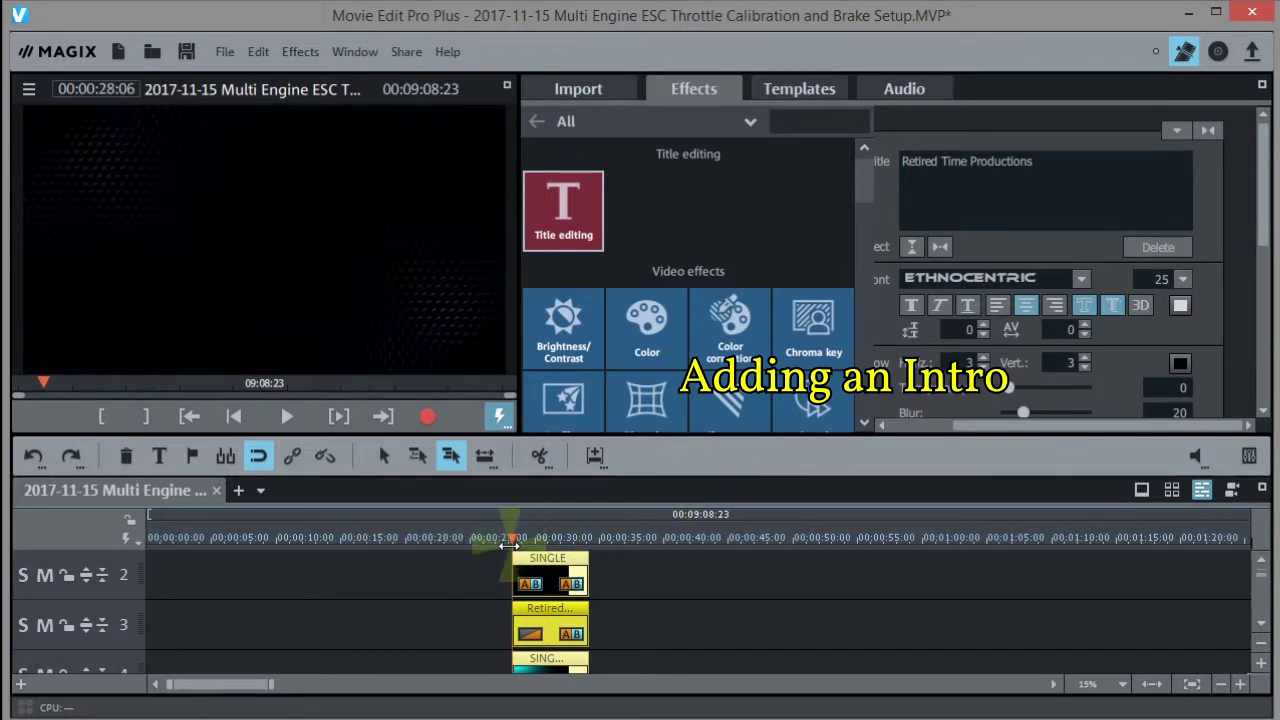
pyautogui.press('space')
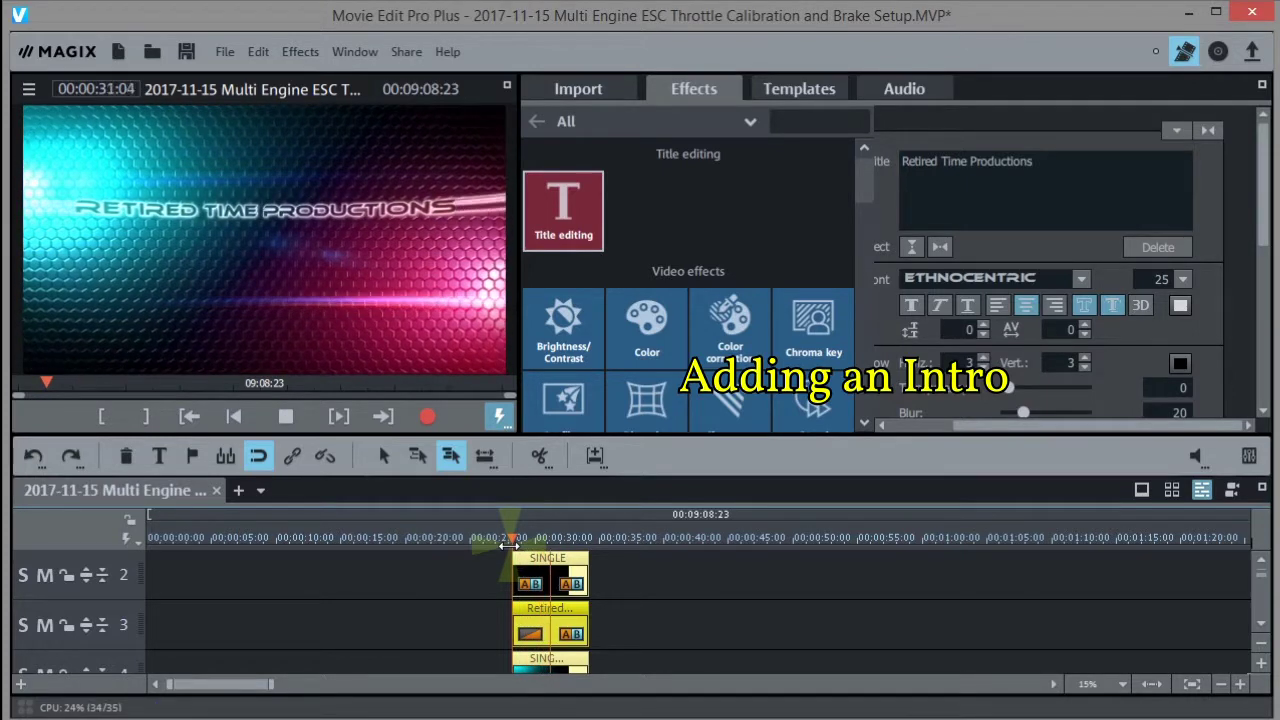
pyautogui.press('space')
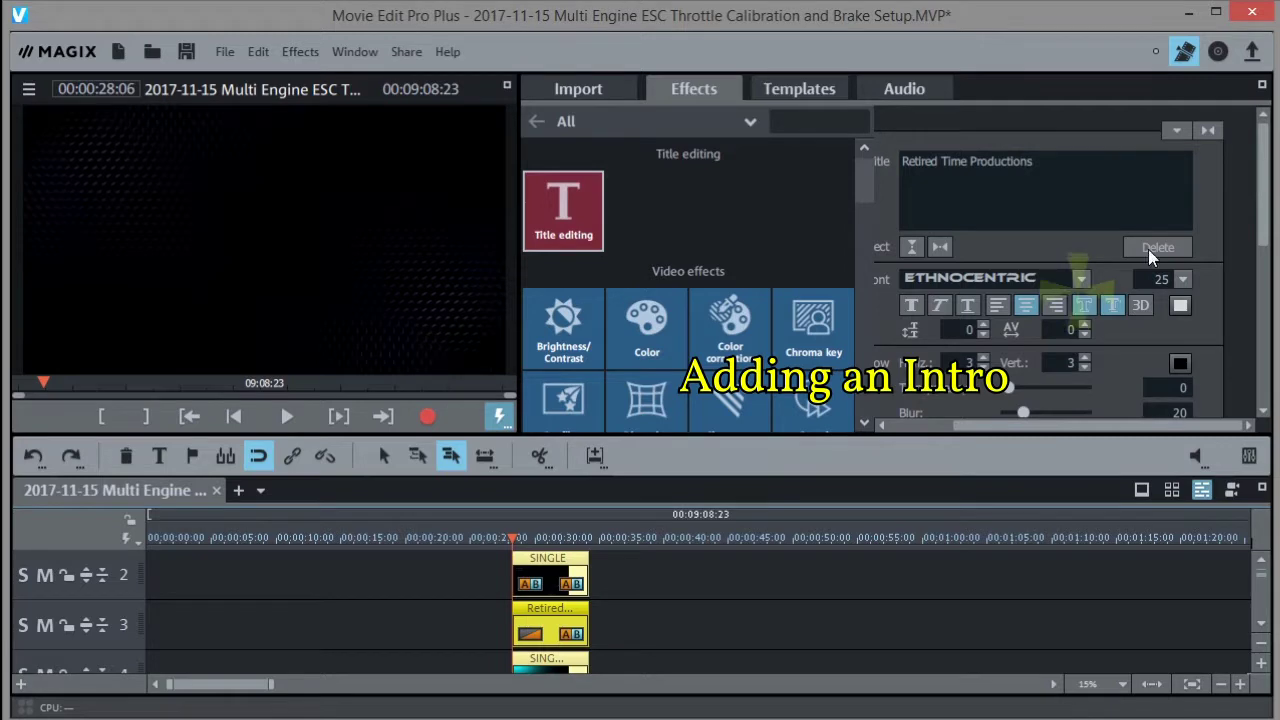
# Step: Break the intro title onto two lines after "Retired Time", apply it, and set its font size to 45
pyautogui.click(1183, 279)
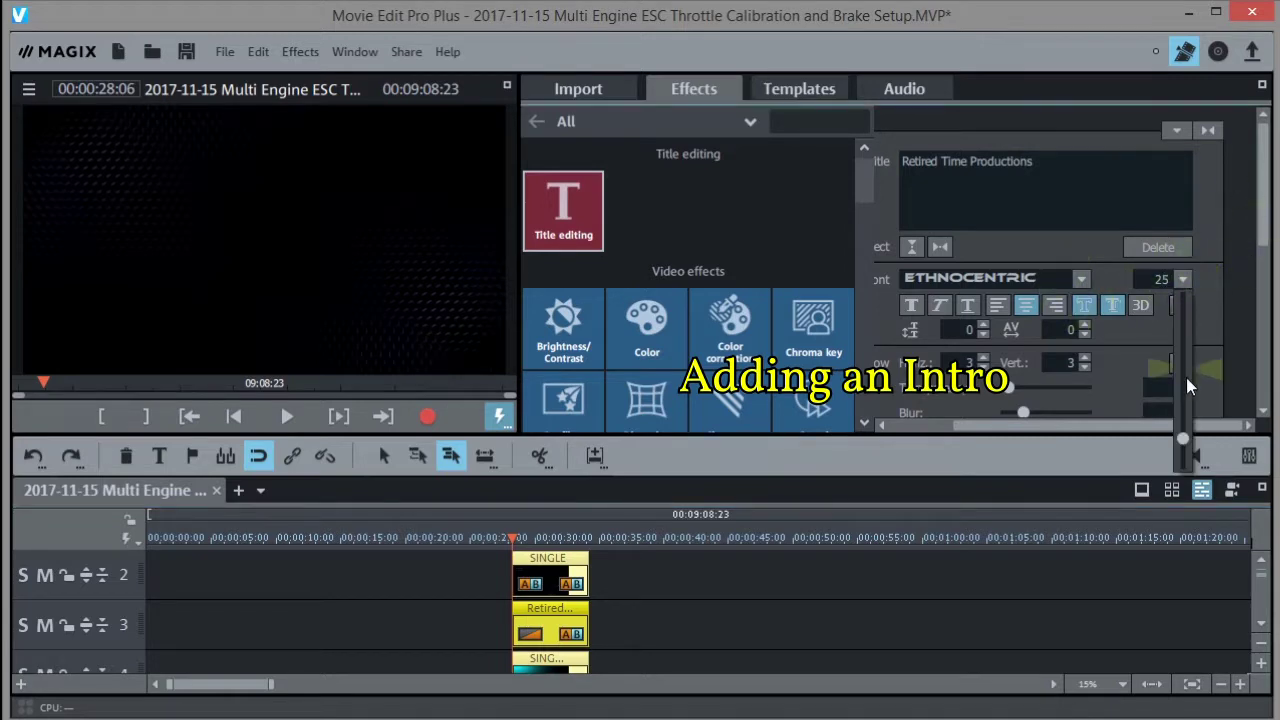
pyautogui.click(962, 157)
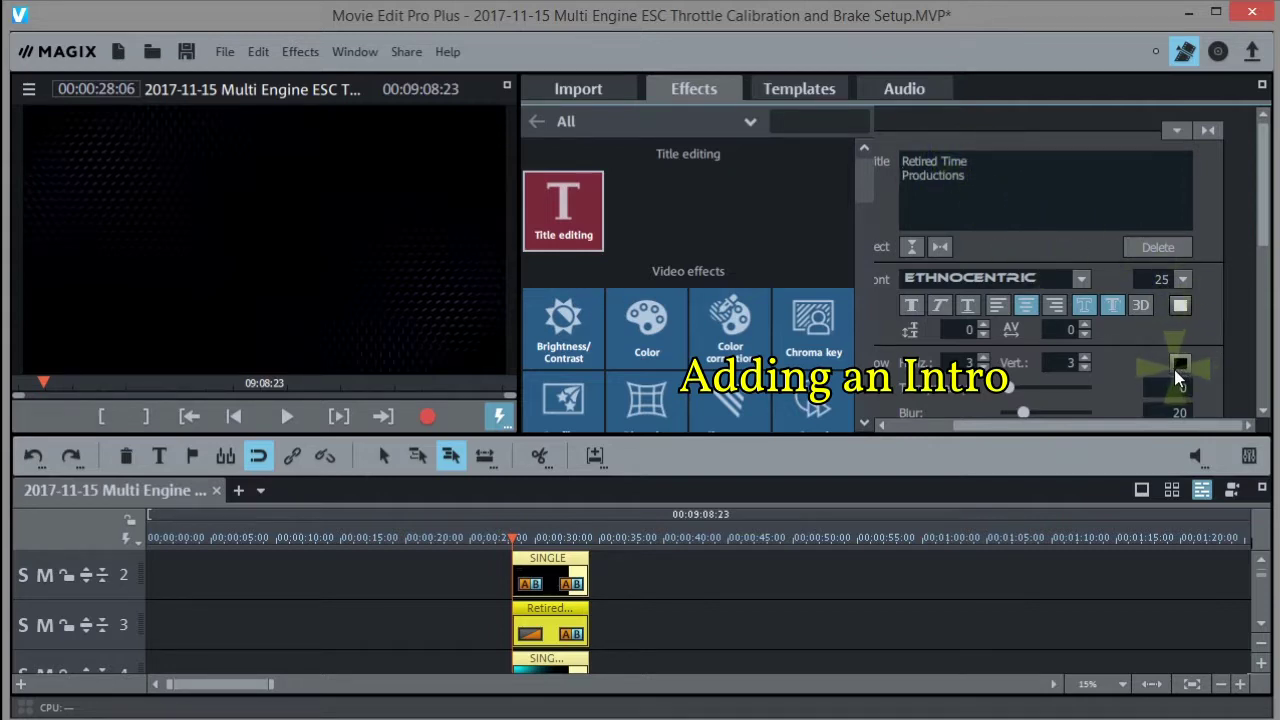
pyautogui.click(997, 307)
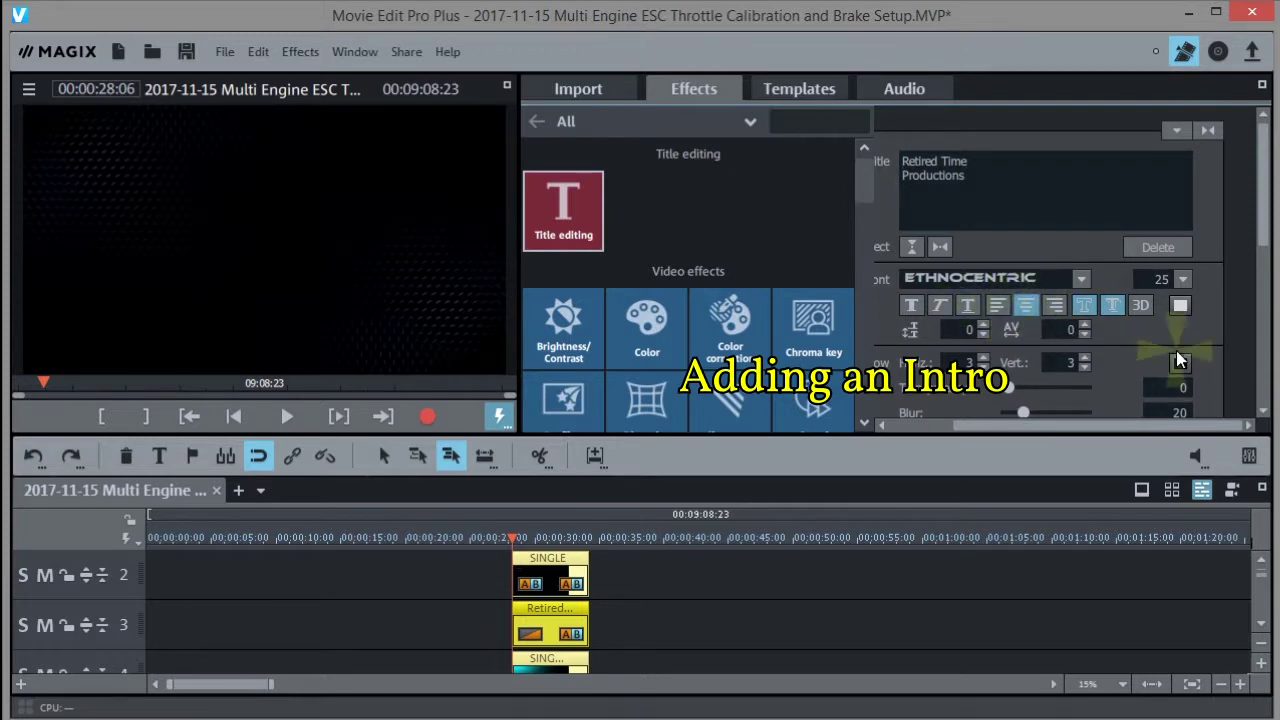
pyautogui.click(1181, 280)
pyautogui.click(1181, 444)
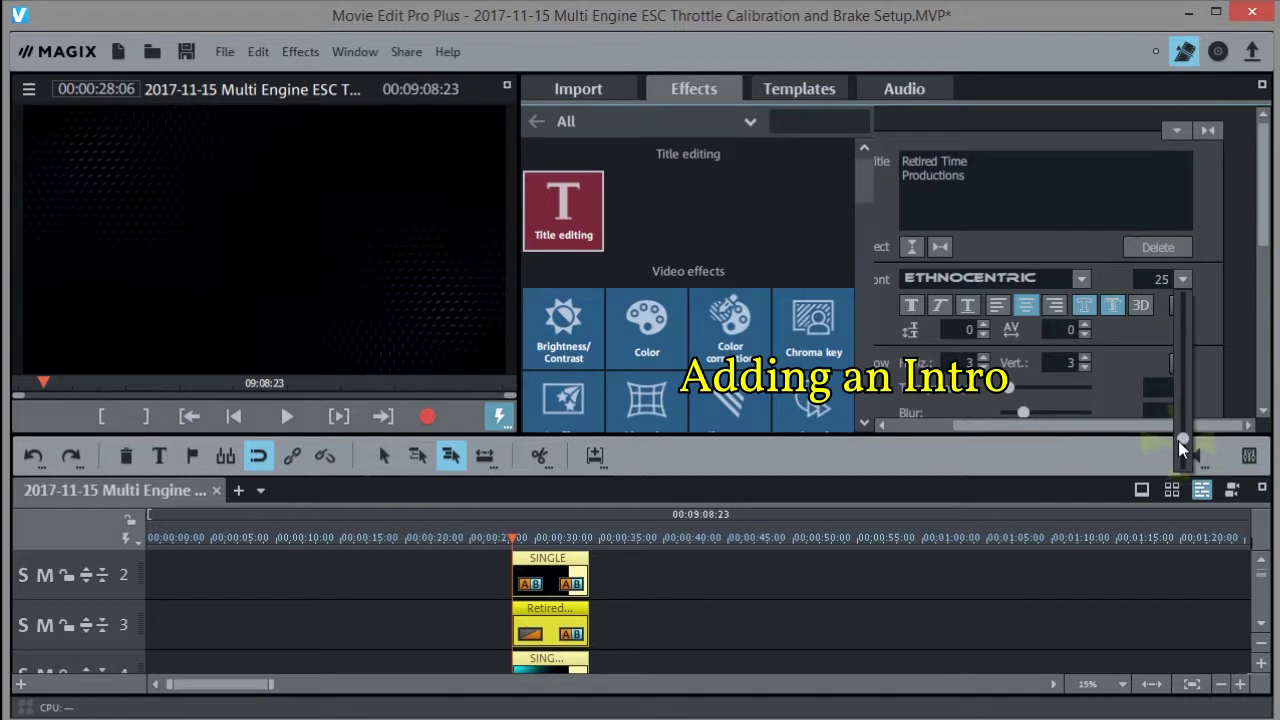
pyautogui.moveTo(1181, 446); pyautogui.dragTo(1183, 416)
# Step: Play the intro from its start and check the two-line title at 00:00:29:12
pyautogui.click(522, 535)
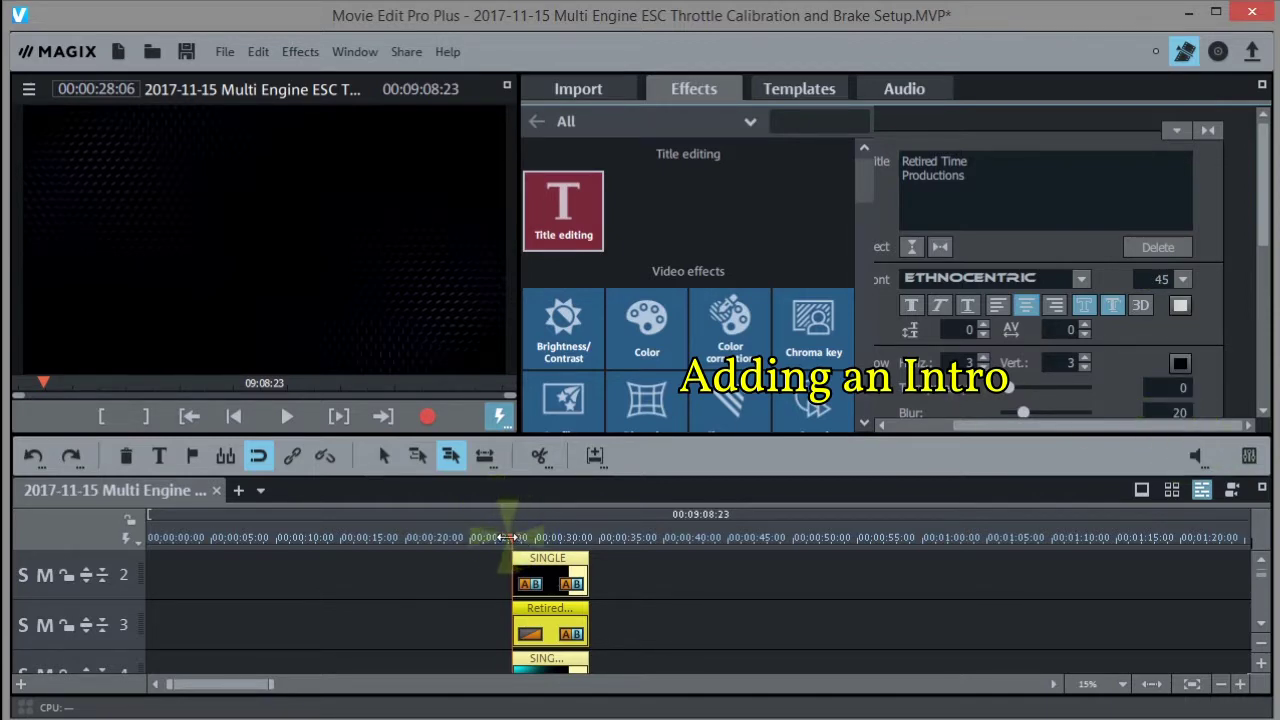
pyautogui.press('space')
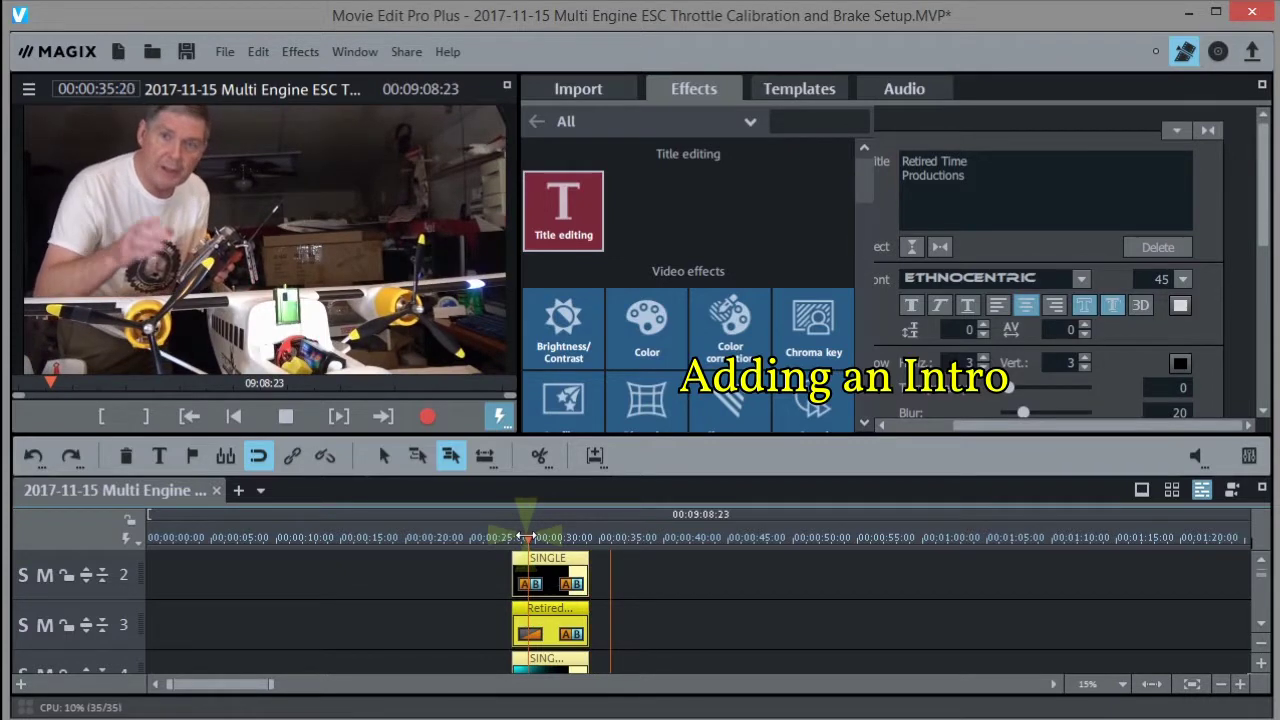
pyautogui.click(527, 538)
pyautogui.click(722, 603)
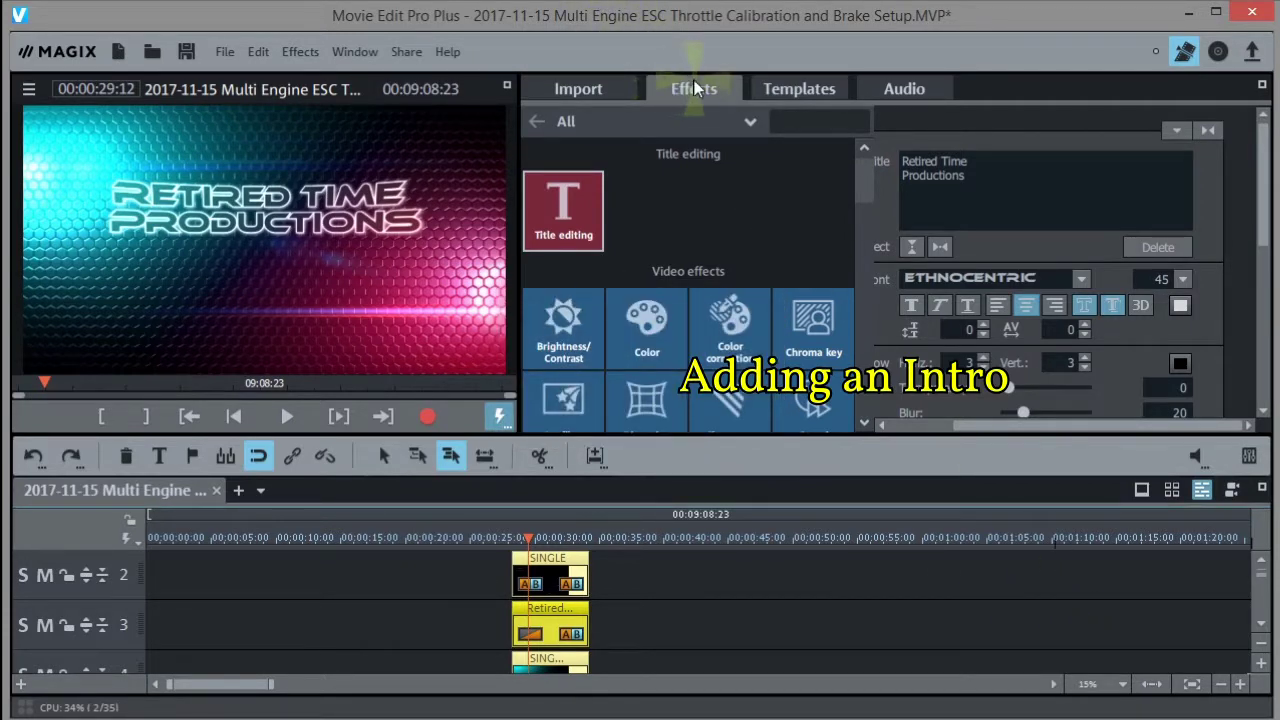
# Step: Look through the Intros/Outros Basic templates as far as the Honeycombs and Impulse entries
pyautogui.click(783, 99)
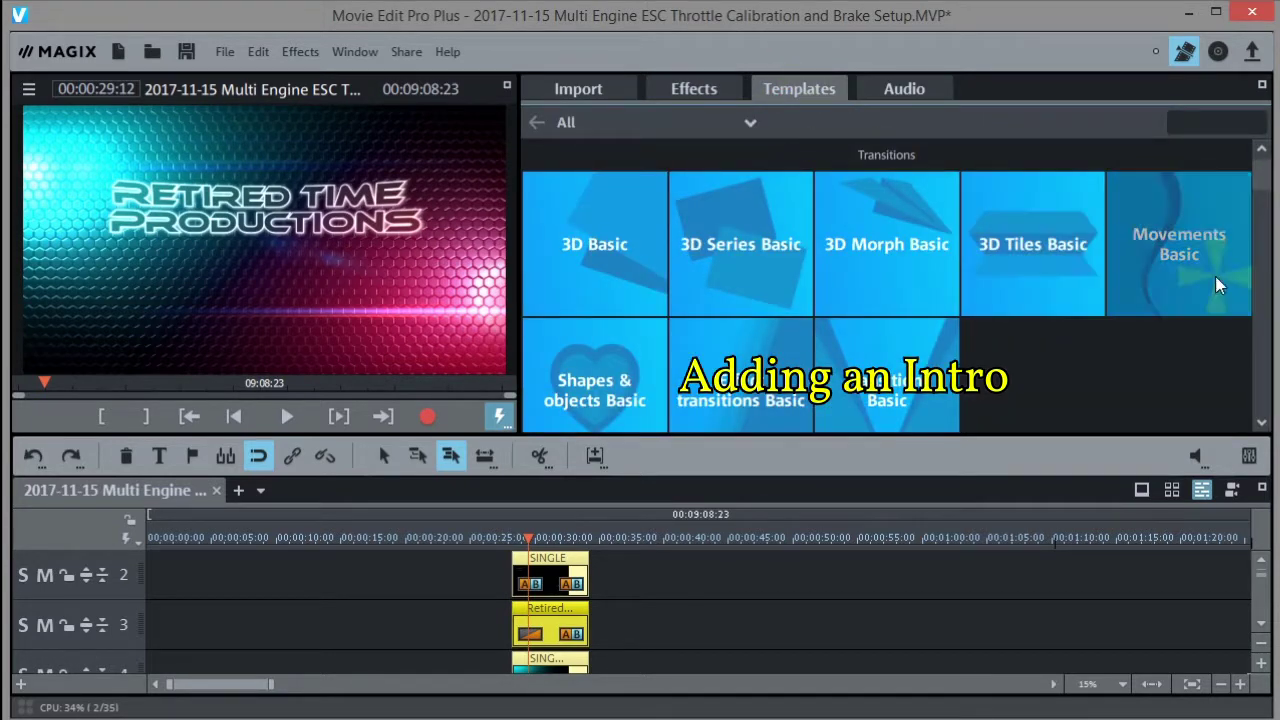
pyautogui.moveTo(1262, 165); pyautogui.dragTo(1249, 234)
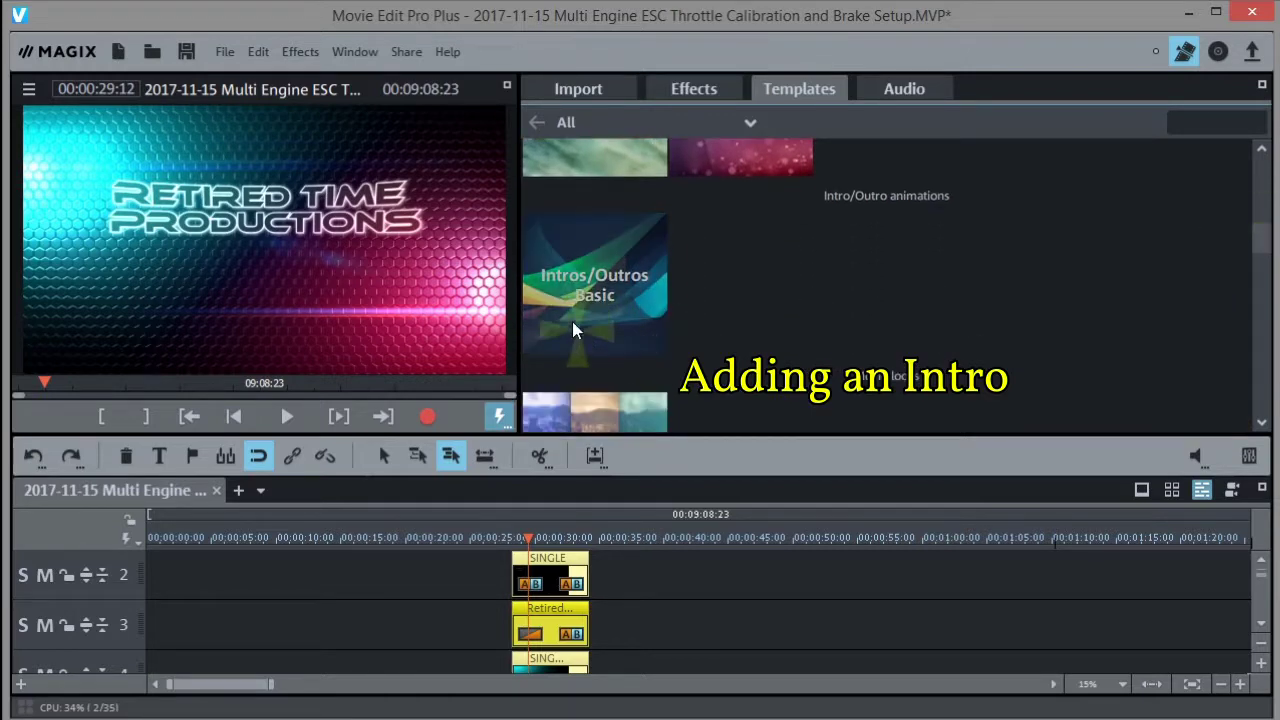
pyautogui.click(584, 279)
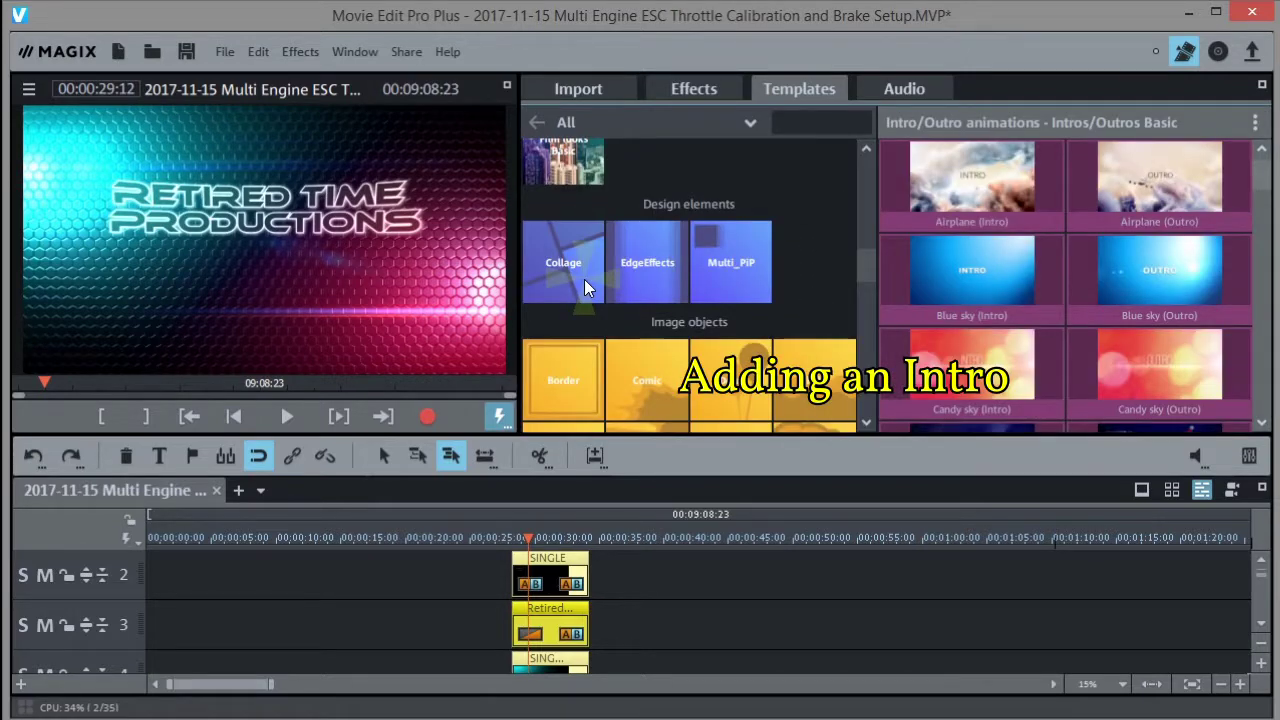
pyautogui.moveTo(1260, 171); pyautogui.dragTo(1260, 239)
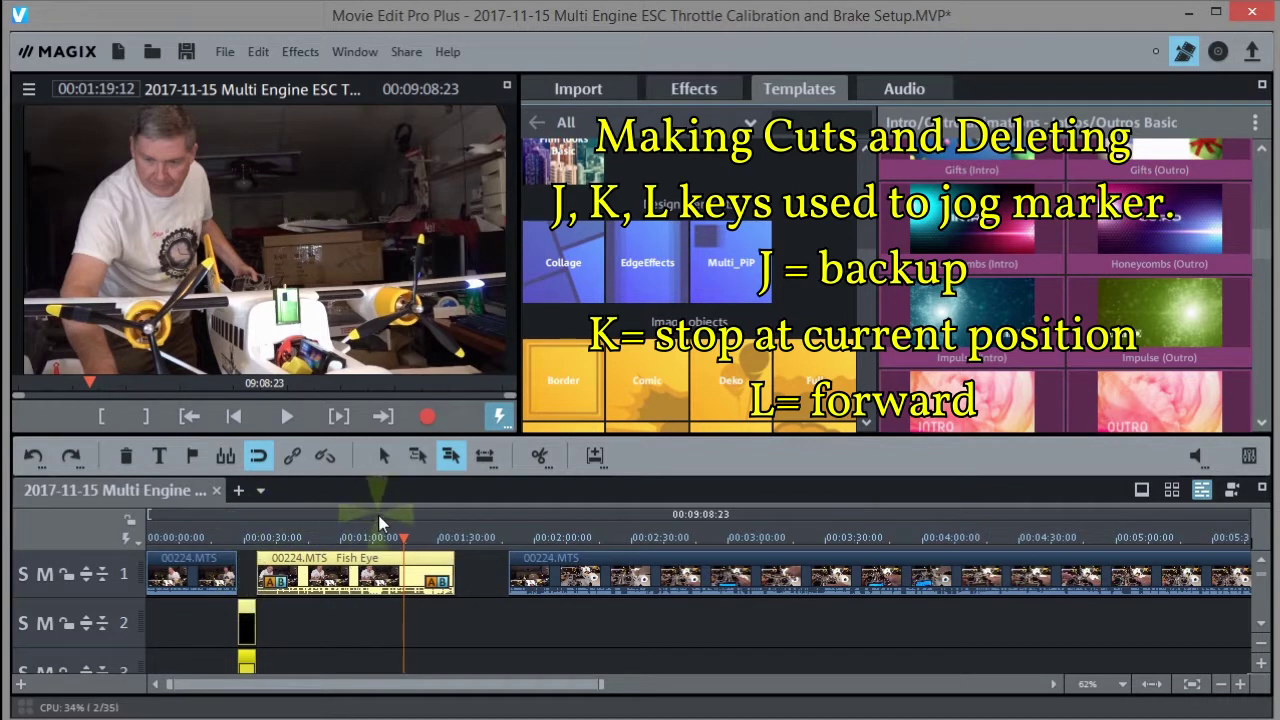
# Step: Play through the Fish Eye scene on track 1 to find the cut point, and split the scene at 00:01:09:01
pyautogui.moveTo(401, 537); pyautogui.dragTo(418, 537)
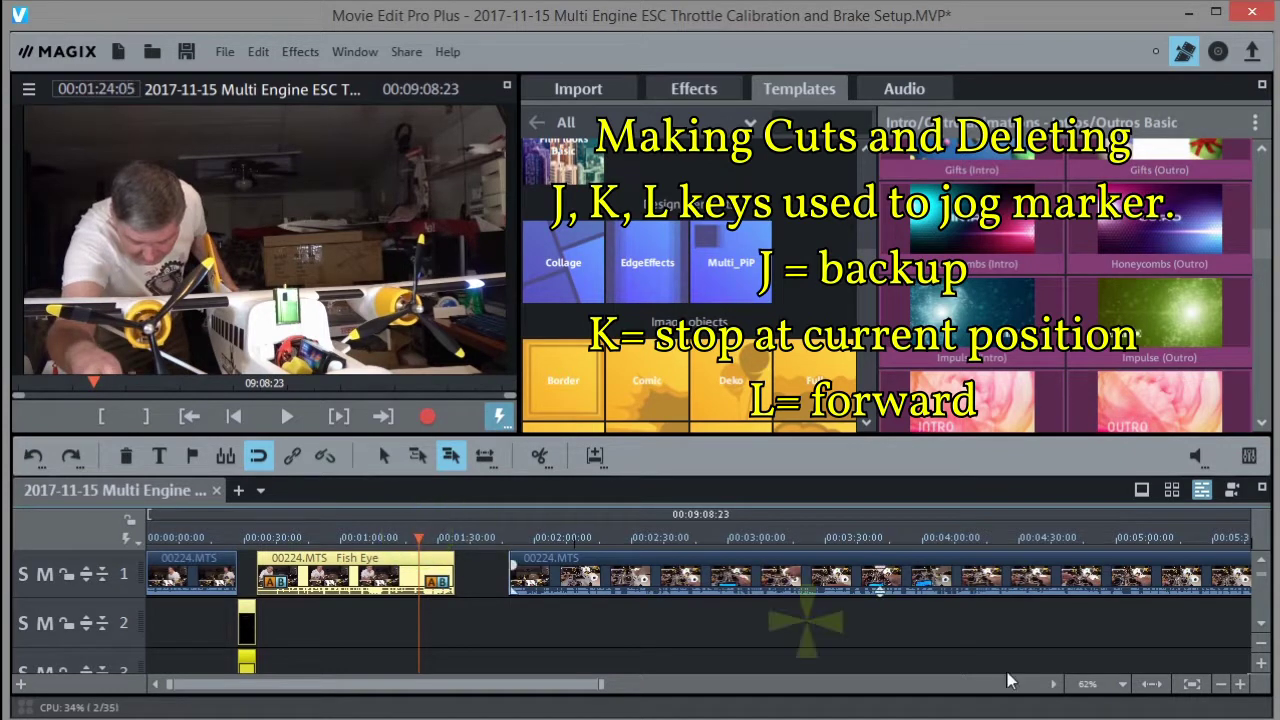
pyautogui.click(1240, 685)
pyautogui.click(1240, 685)
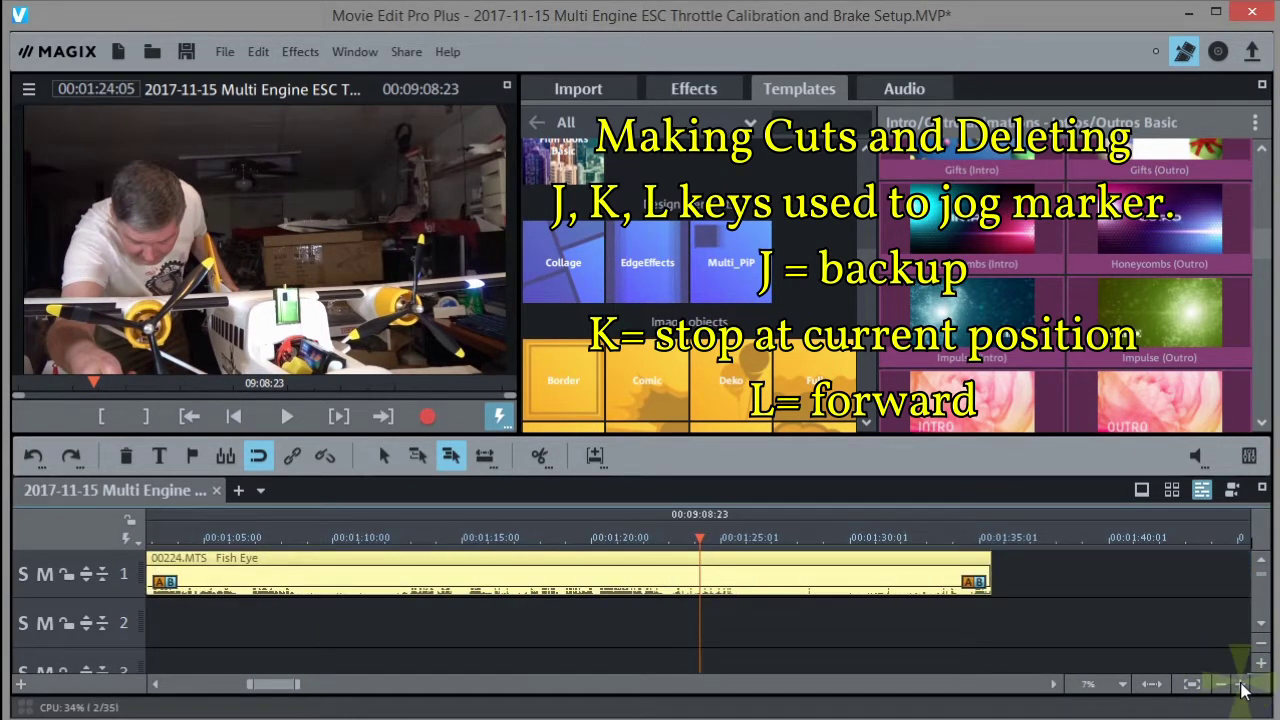
pyautogui.press('l')
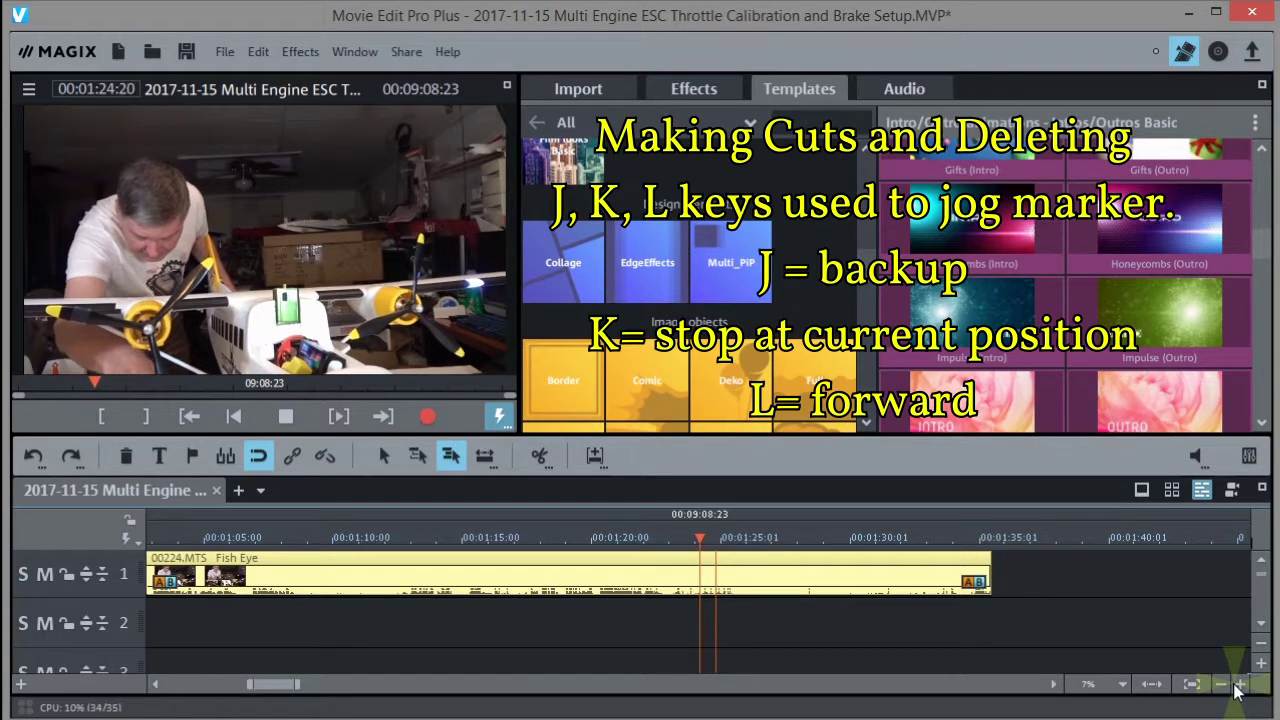
pyautogui.moveTo(700, 512); pyautogui.dragTo(179, 497)
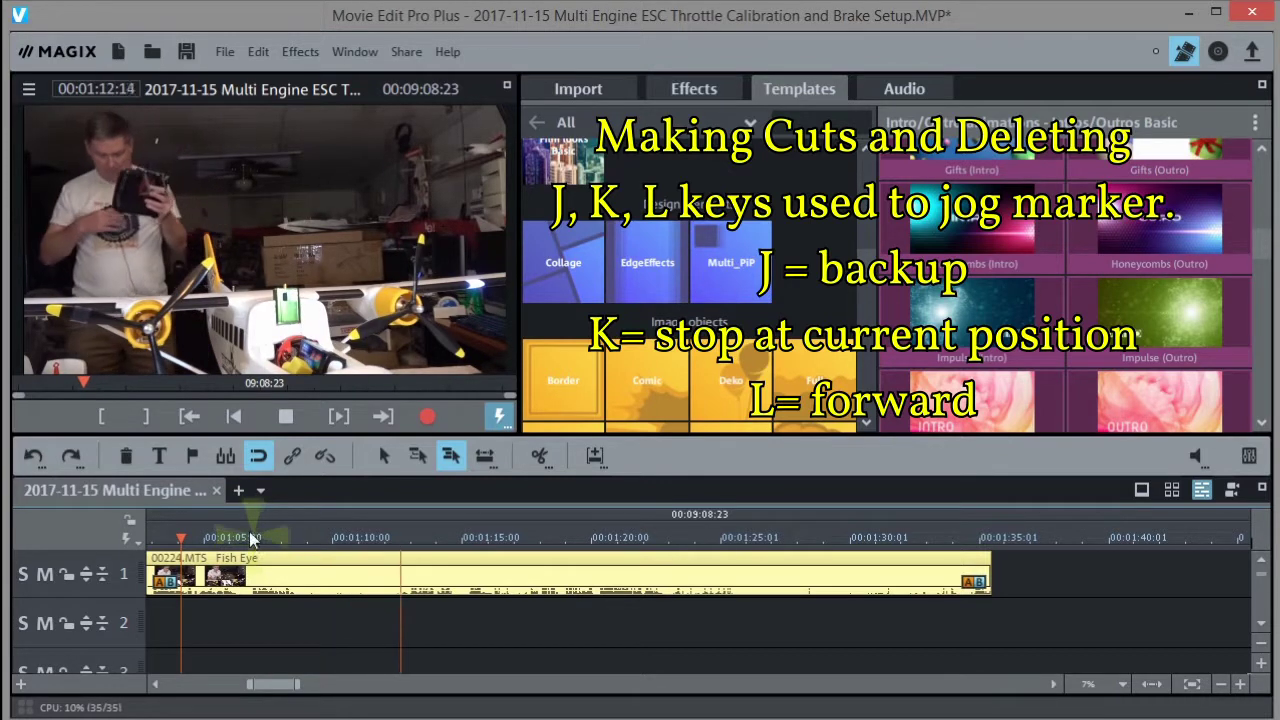
pyautogui.click(248, 537)
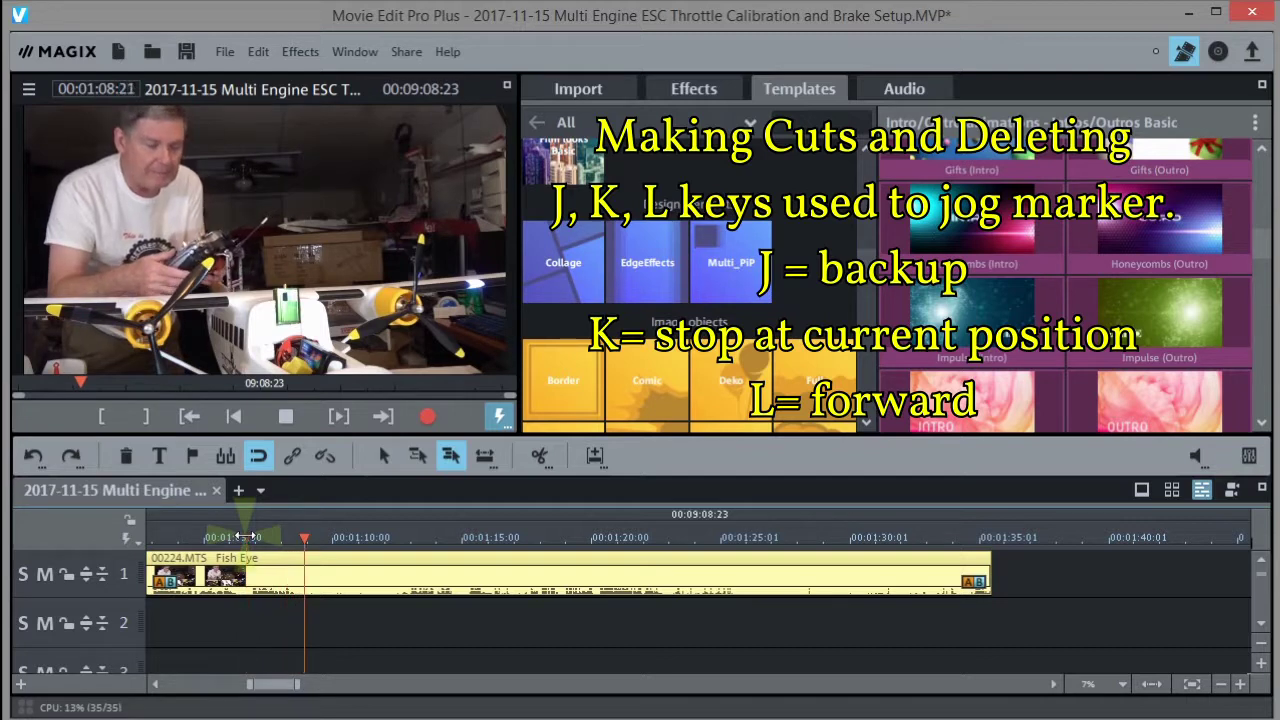
pyautogui.press('l')
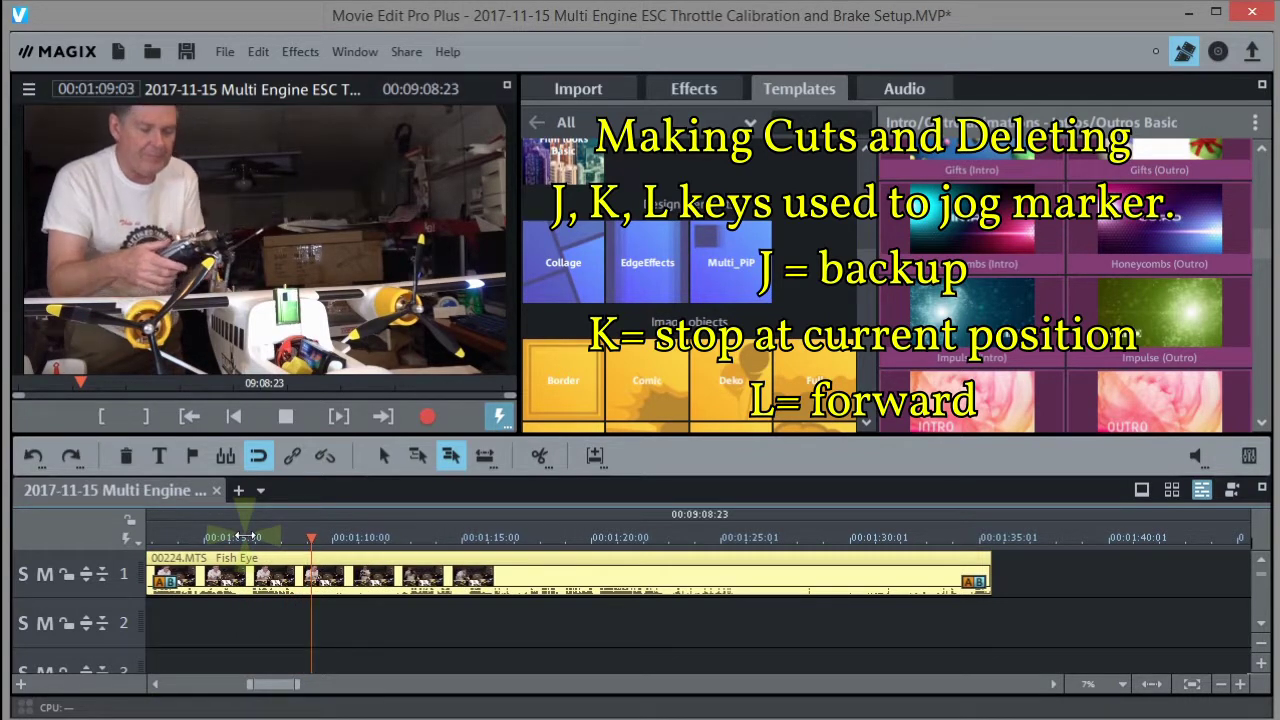
pyautogui.click(309, 537)
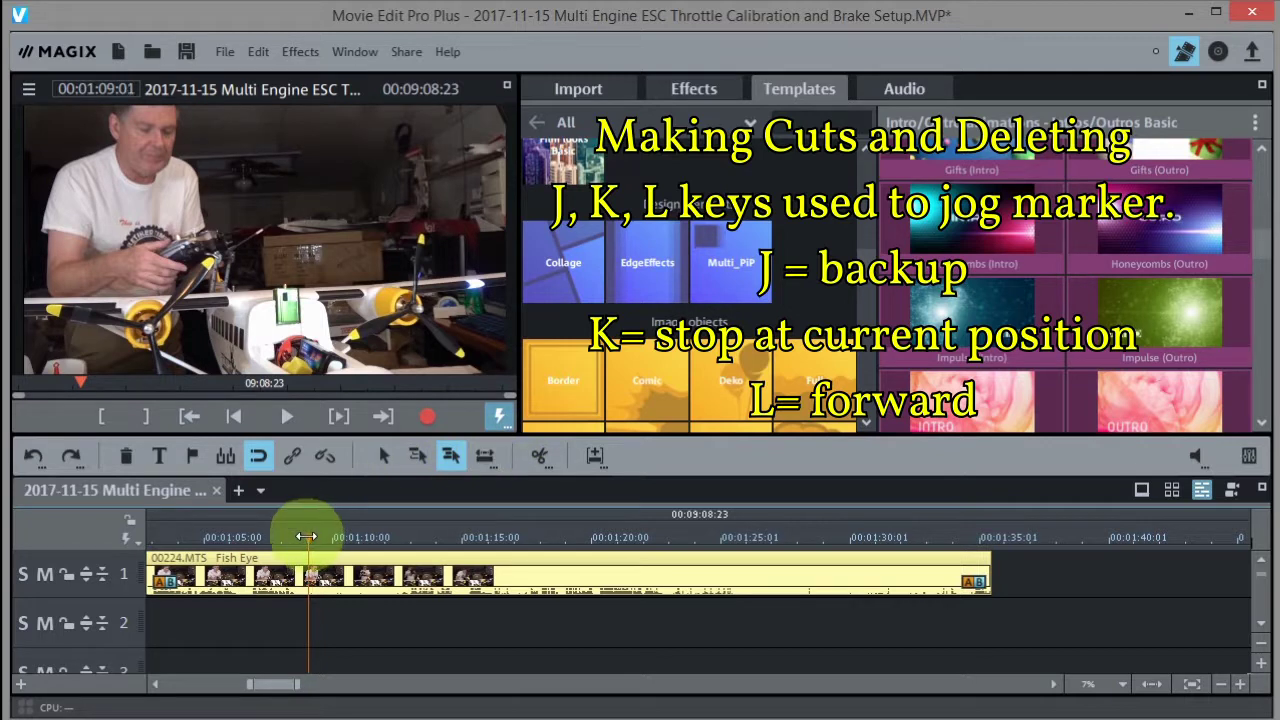
pyautogui.click(539, 455)
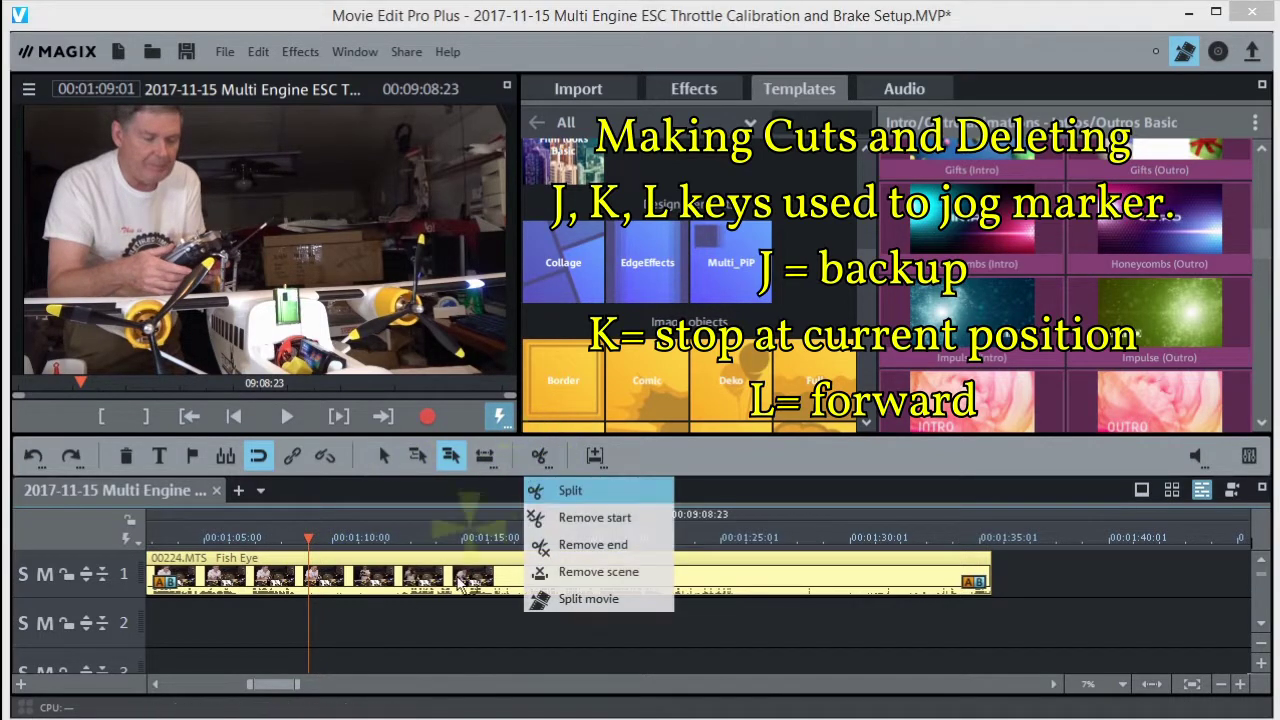
pyautogui.click(583, 492)
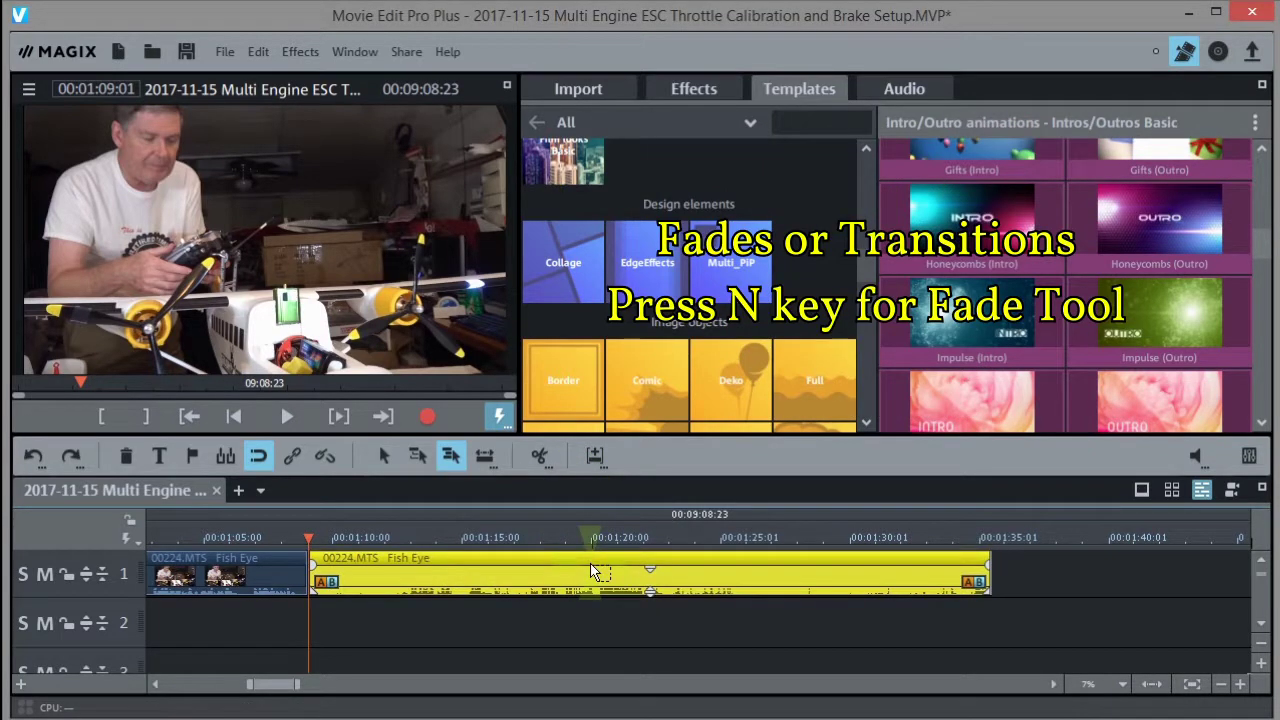
# Step: Delete the part of the Fish Eye scene after the cut and move the following scene closer to it
pyautogui.moveTo(591, 569); pyautogui.dragTo(782, 651)
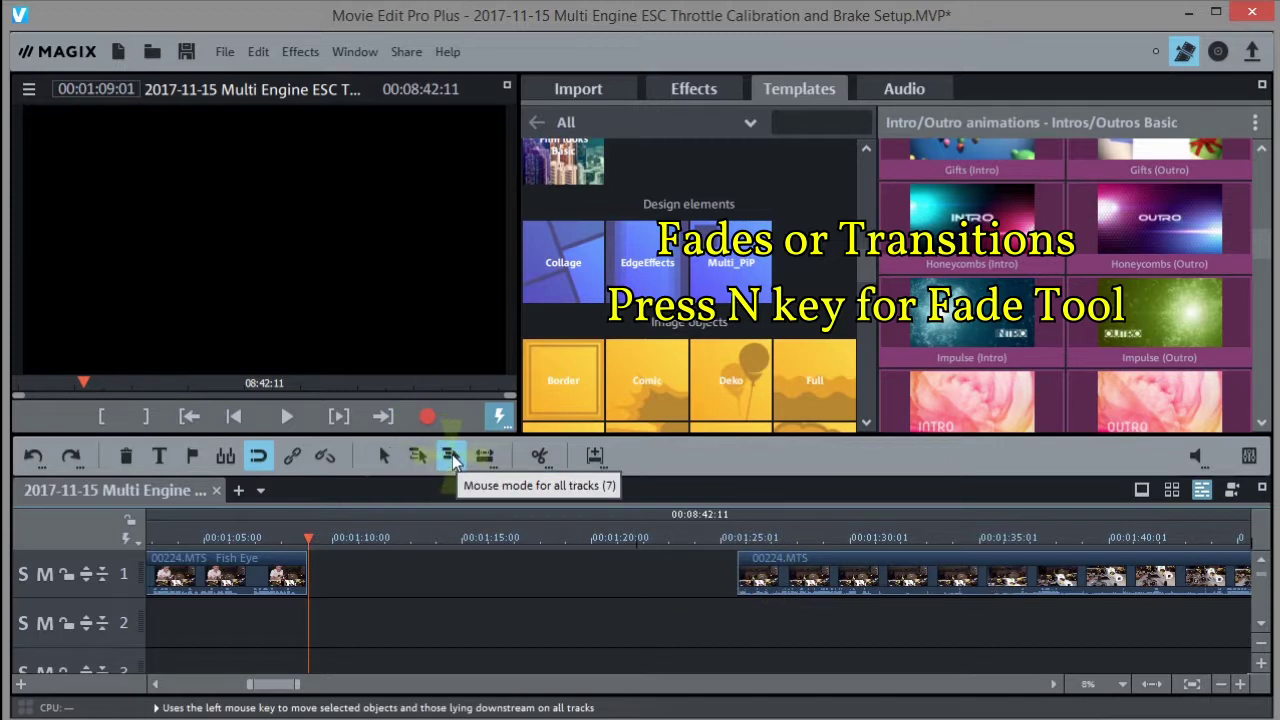
pyautogui.moveTo(781, 575); pyautogui.dragTo(437, 584)
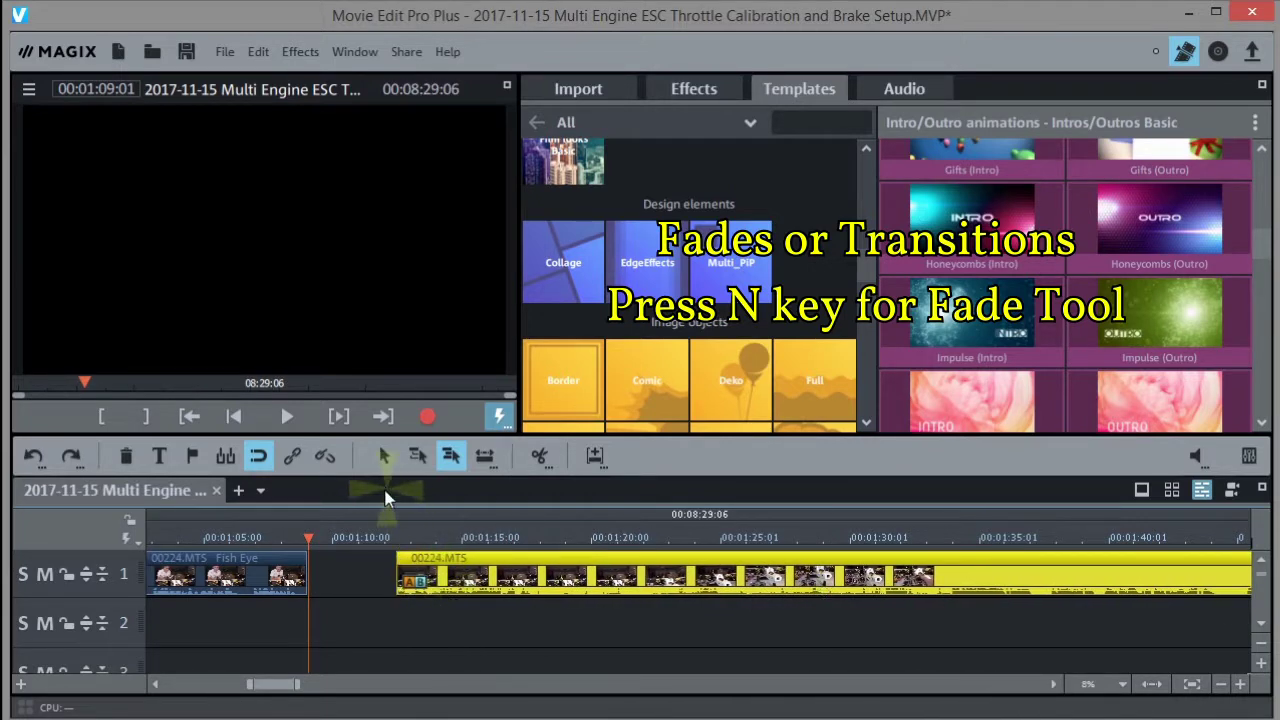
# Step: Play through the next scene, split it at 00:01:37:09, and delete its front part along with the resulting gap
pyautogui.click(398, 545)
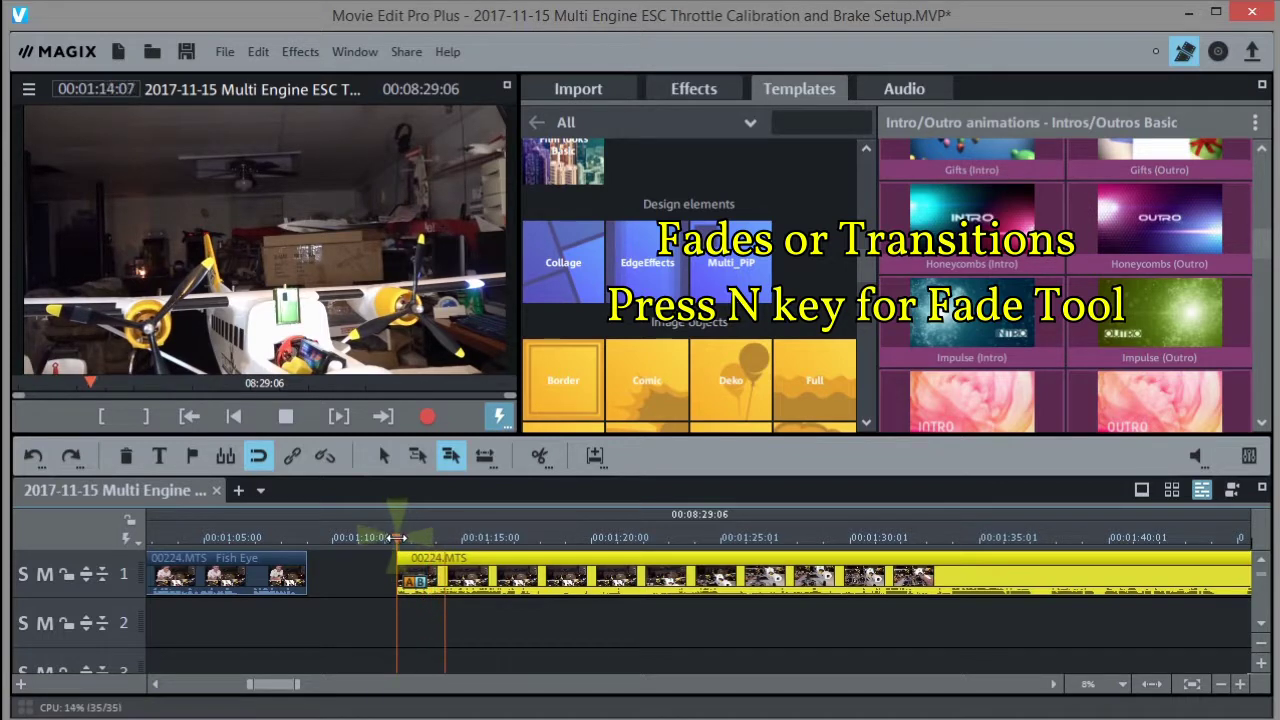
pyautogui.moveTo(398, 538); pyautogui.dragTo(641, 541)
pyautogui.press('space')
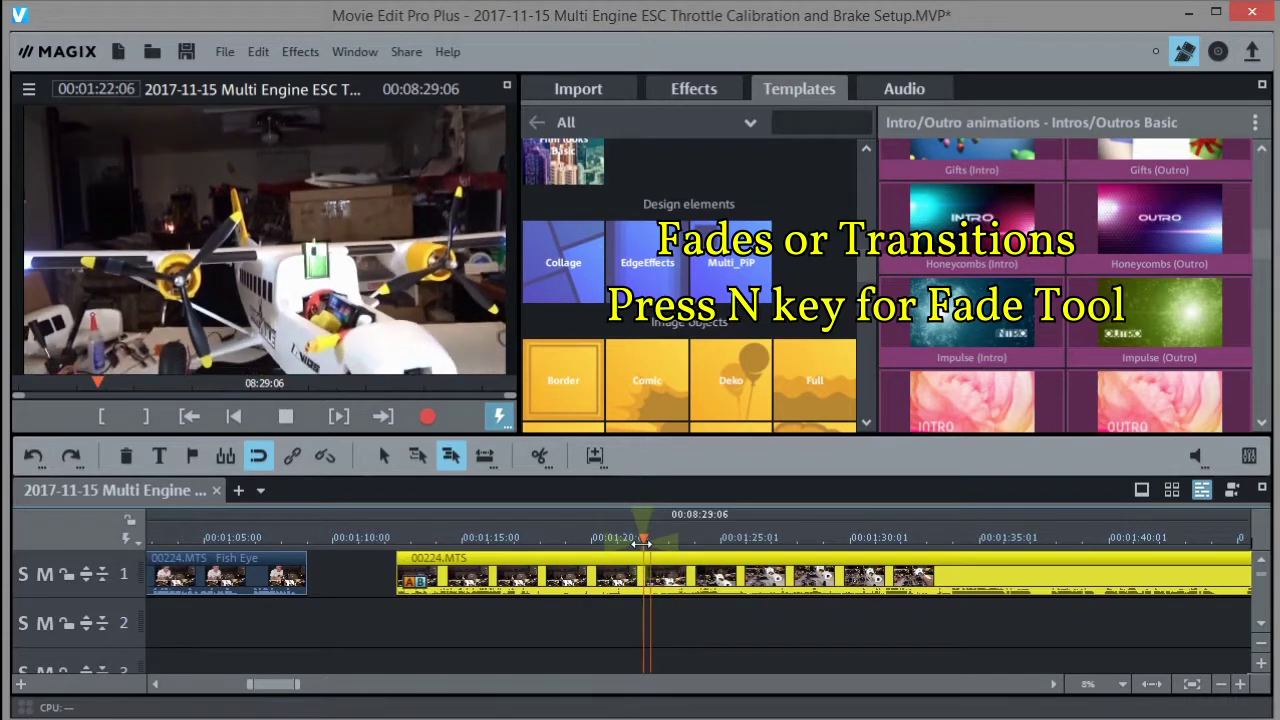
pyautogui.click(773, 539)
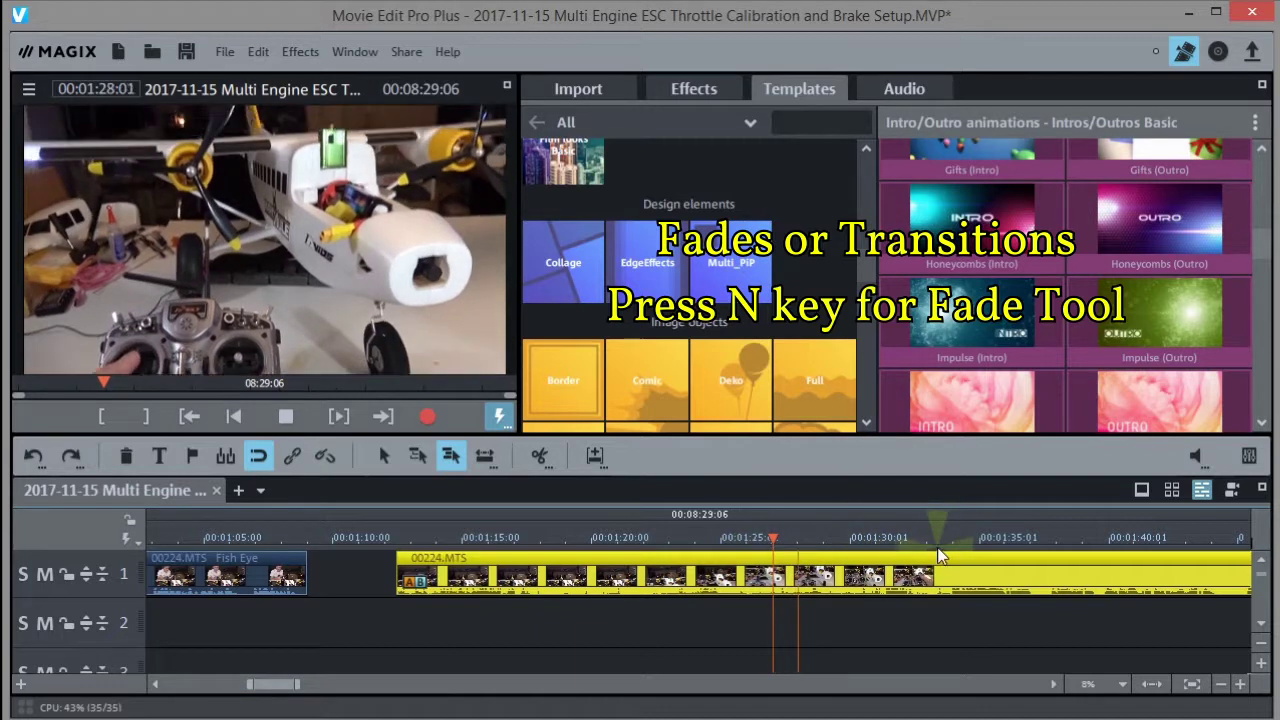
pyautogui.click(940, 539)
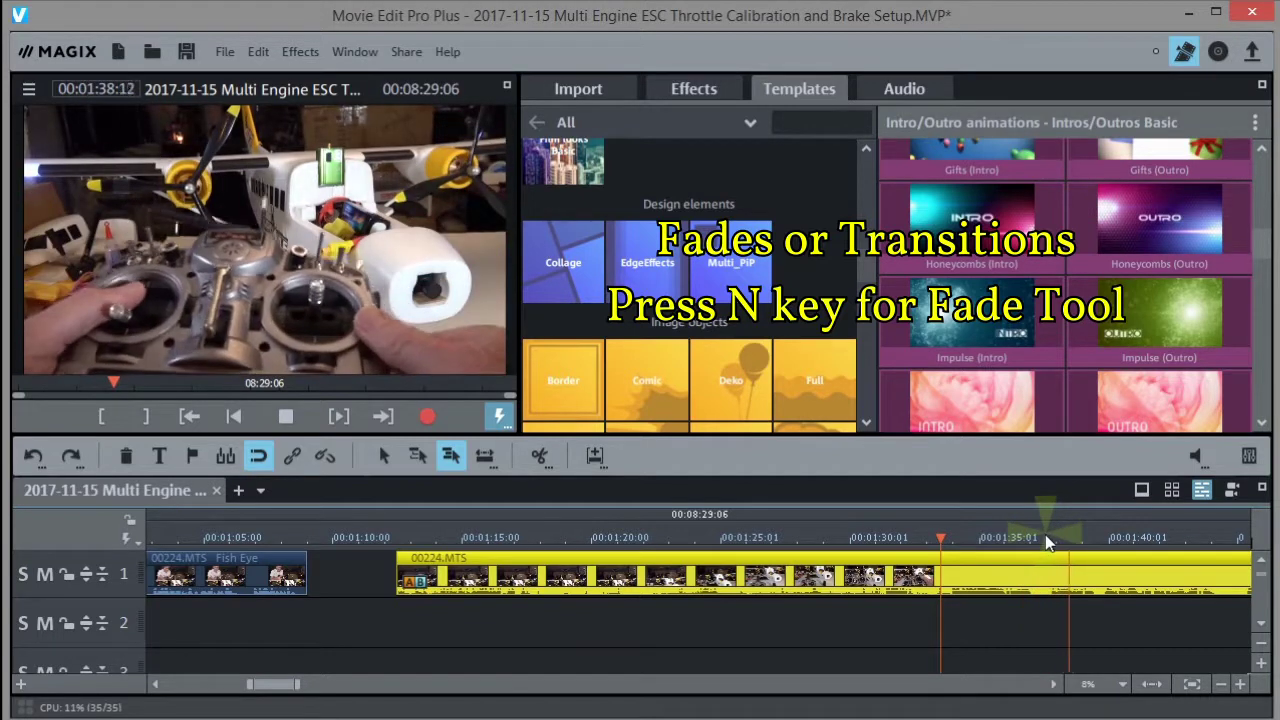
pyautogui.click(1045, 539)
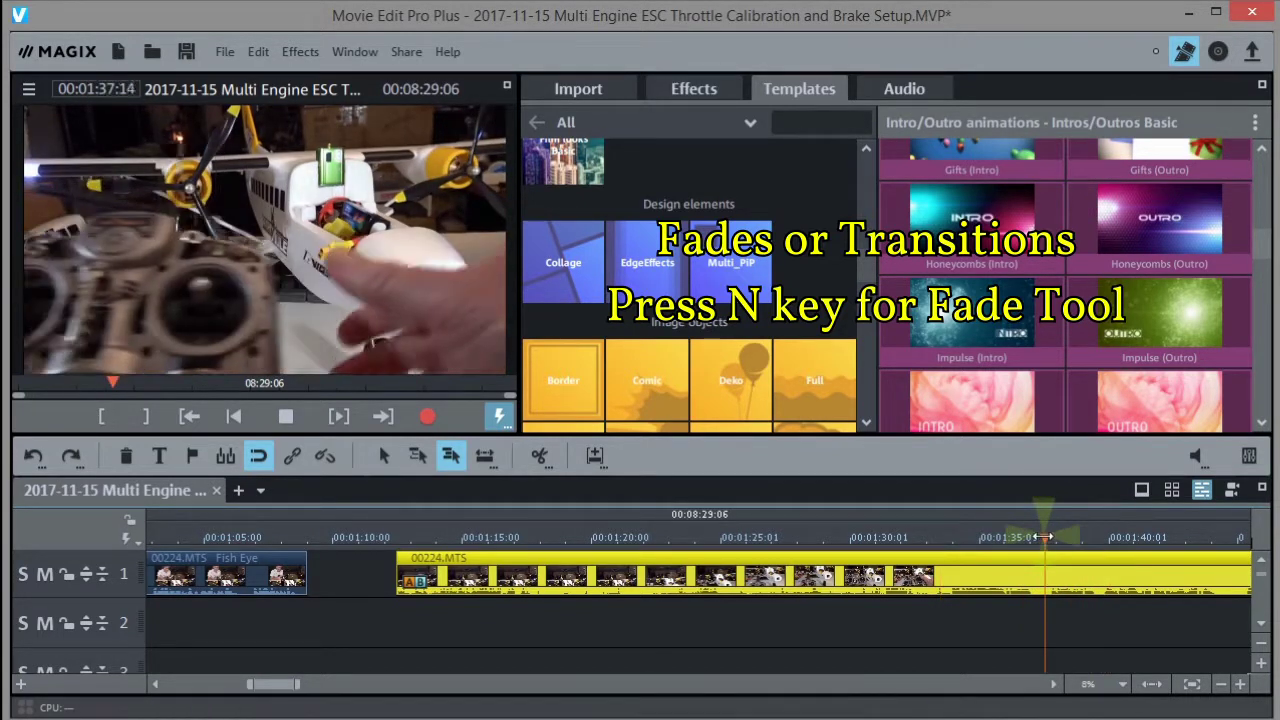
pyautogui.press('space')
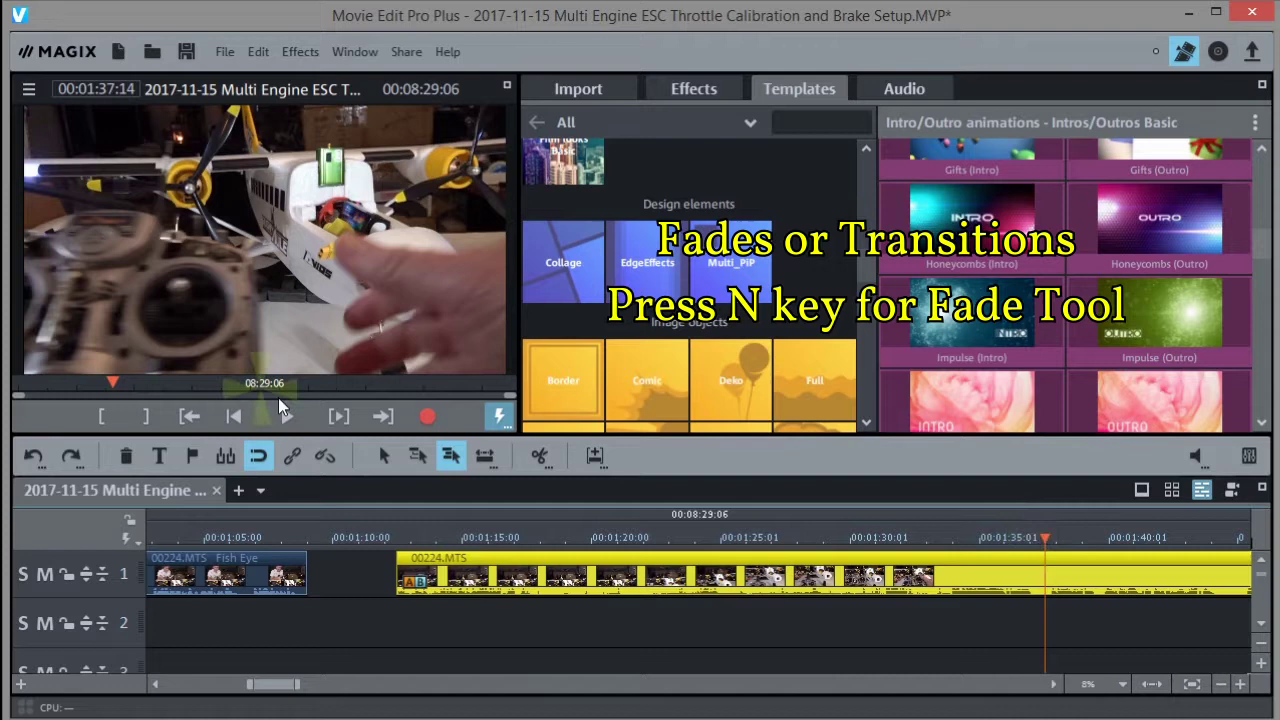
pyautogui.moveTo(1045, 530); pyautogui.dragTo(1035, 540)
pyautogui.click(534, 455)
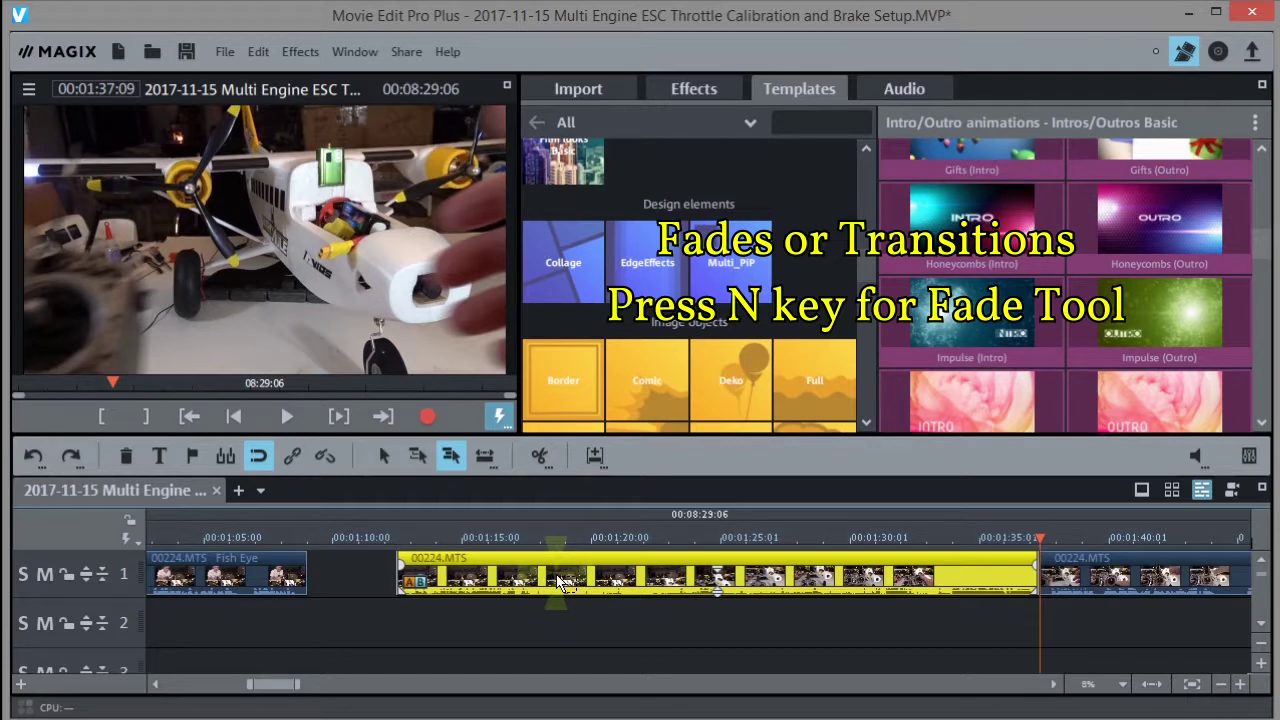
pyautogui.hotkey('ctrl', 'z')
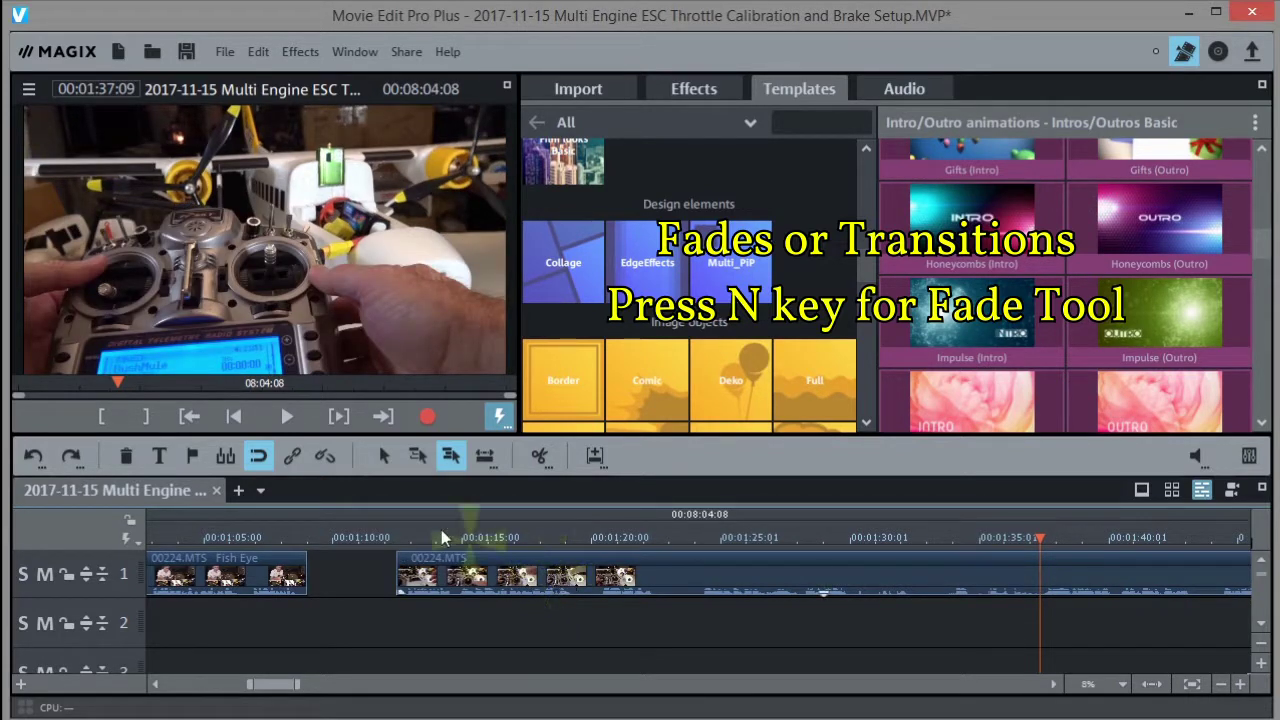
# Step: Move the remaining scene against the end of the Fish Eye scene and set the playhead just before the join at 00:01:08:10
pyautogui.moveTo(446, 578); pyautogui.dragTo(345, 580)
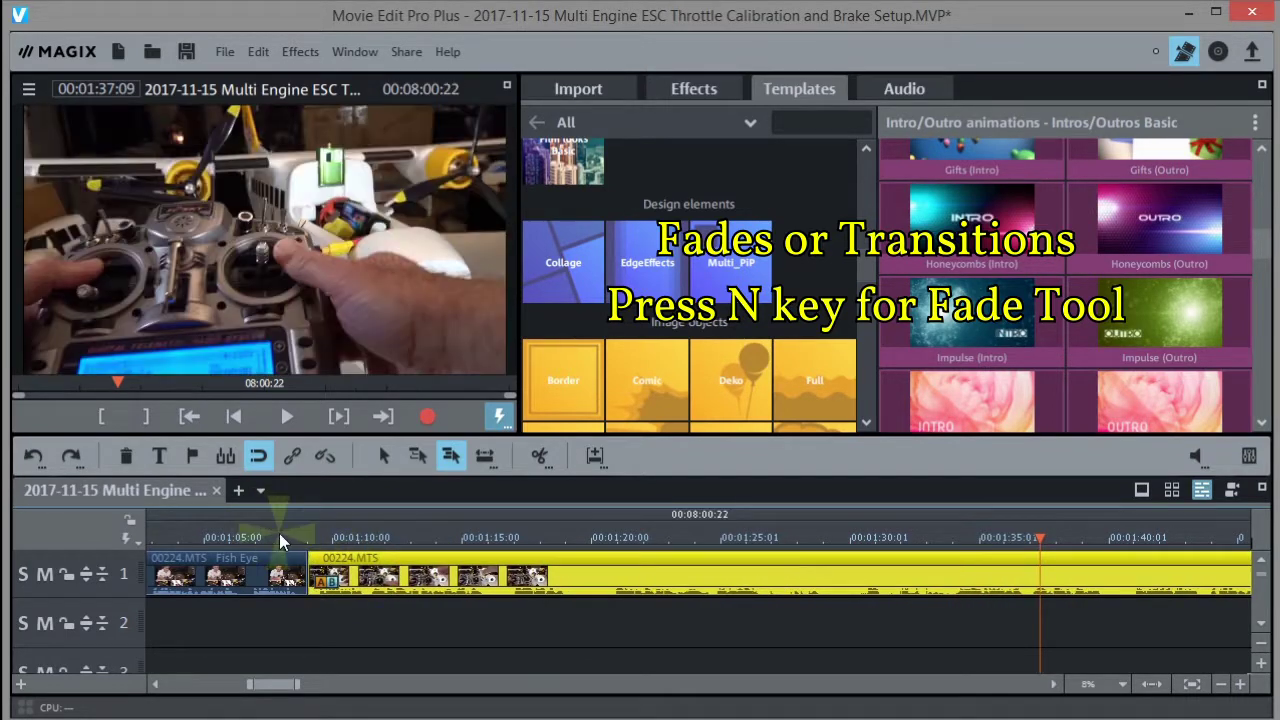
pyautogui.click(291, 541)
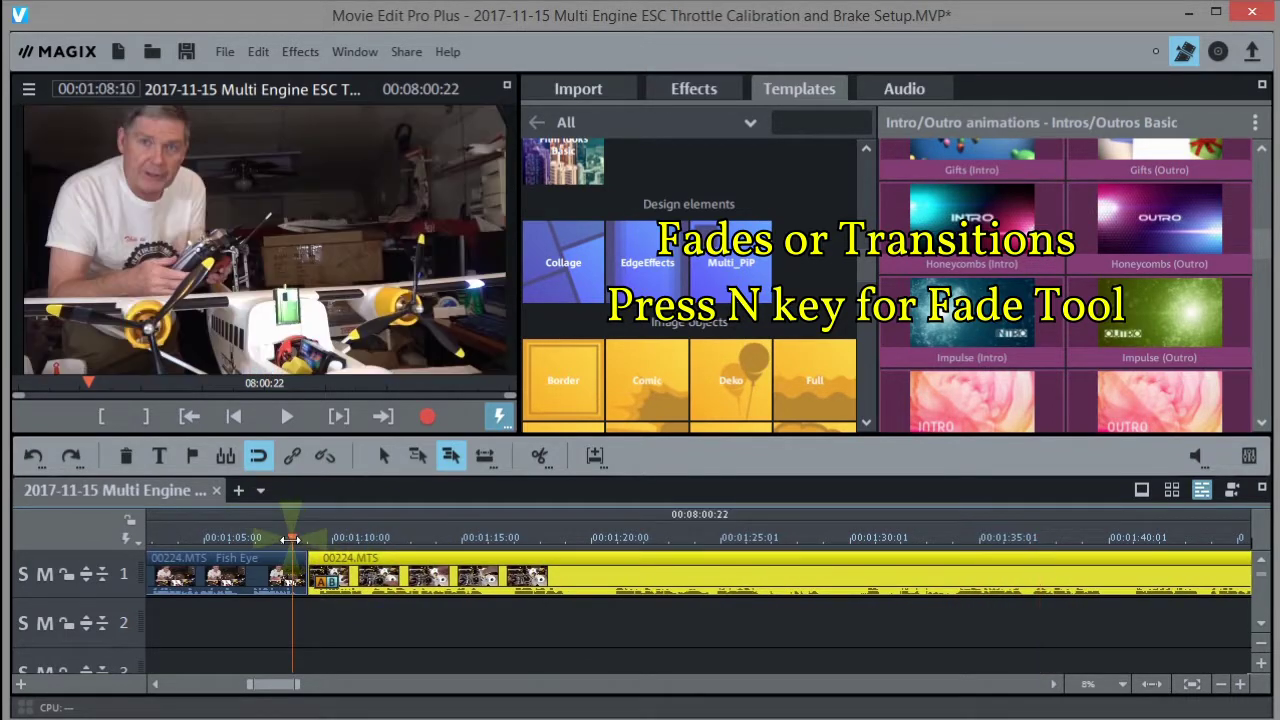
pyautogui.click(1239, 685)
pyautogui.click(1239, 685)
pyautogui.click(1239, 685)
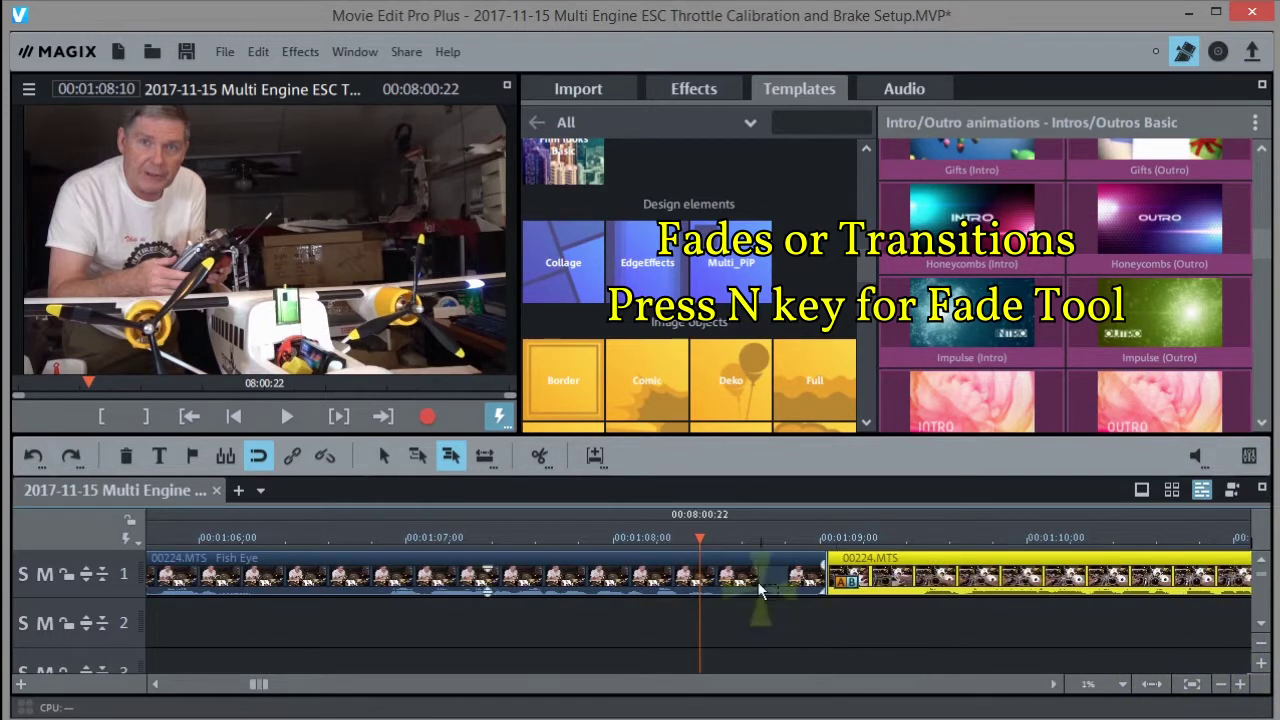
# Step: Overlap the second scene with the Fish Eye scene by about 3 frames as a crossfade, and play the transition from 00:01:08:19
pyautogui.moveTo(700, 530); pyautogui.dragTo(777, 530)
pyautogui.moveTo(870, 585); pyautogui.dragTo(850, 578)
pyautogui.moveTo(828, 577); pyautogui.dragTo(855, 575)
pyautogui.press('space')
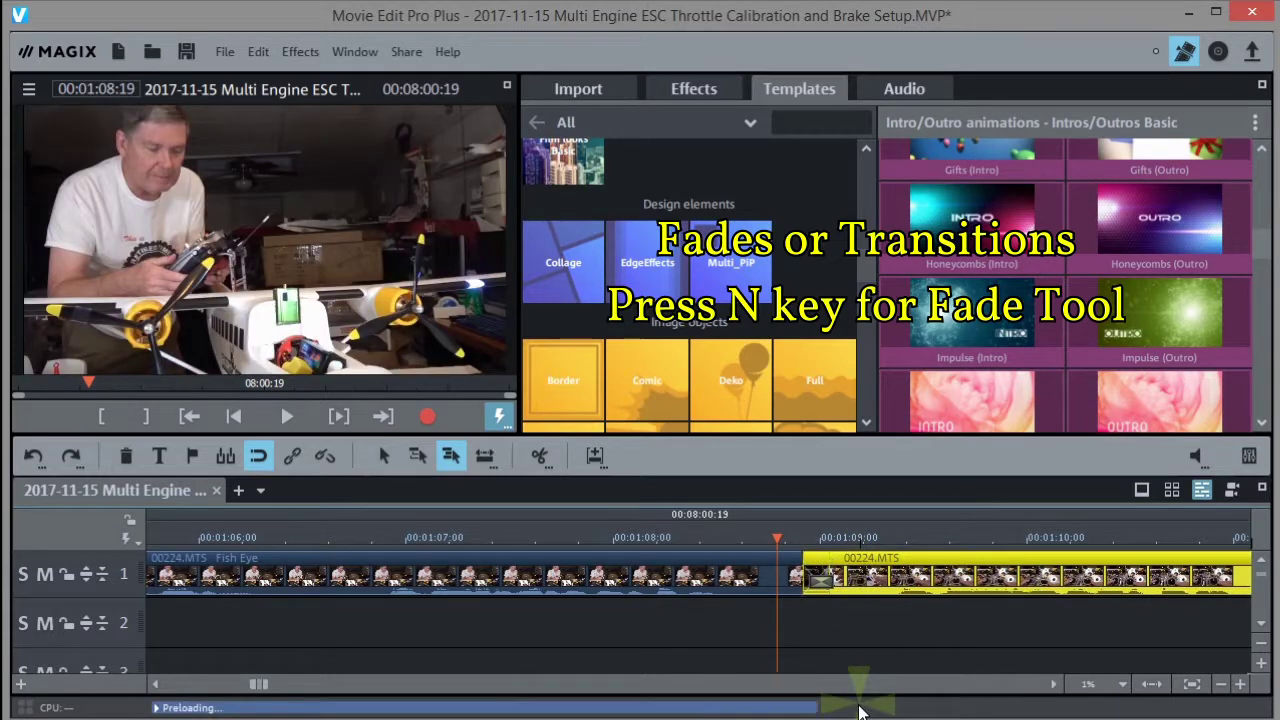
pyautogui.press('space')
pyautogui.press('space')
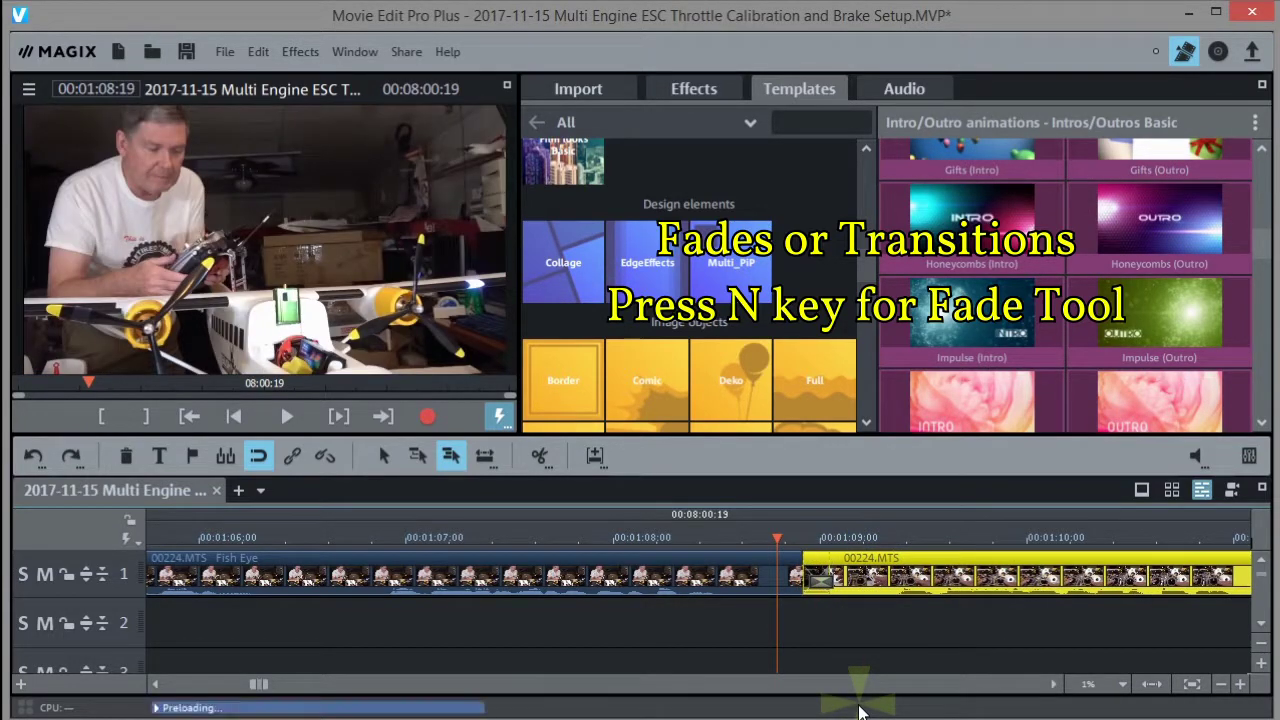
# Step: Increase the overlap of the second scene with the Fish Eye scene to a 7-frame crossfade and play it from 00:01:08:09
pyautogui.press('space')
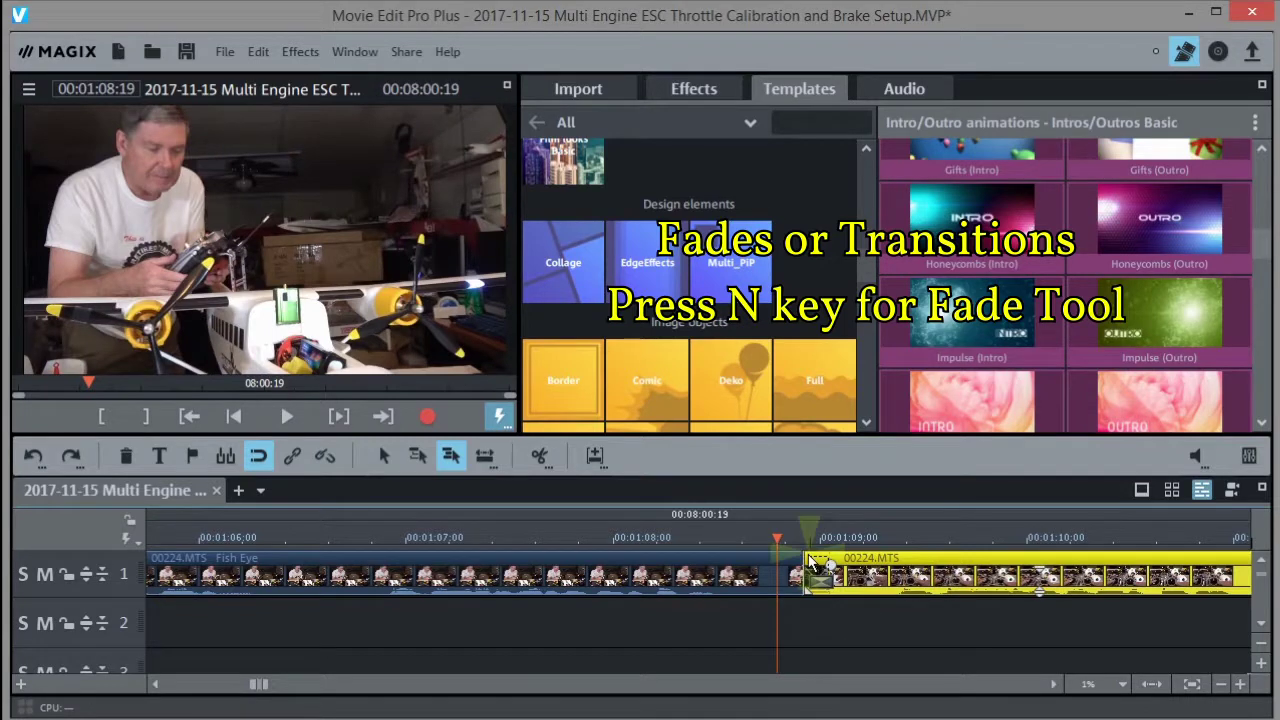
pyautogui.moveTo(870, 570); pyautogui.dragTo(828, 570)
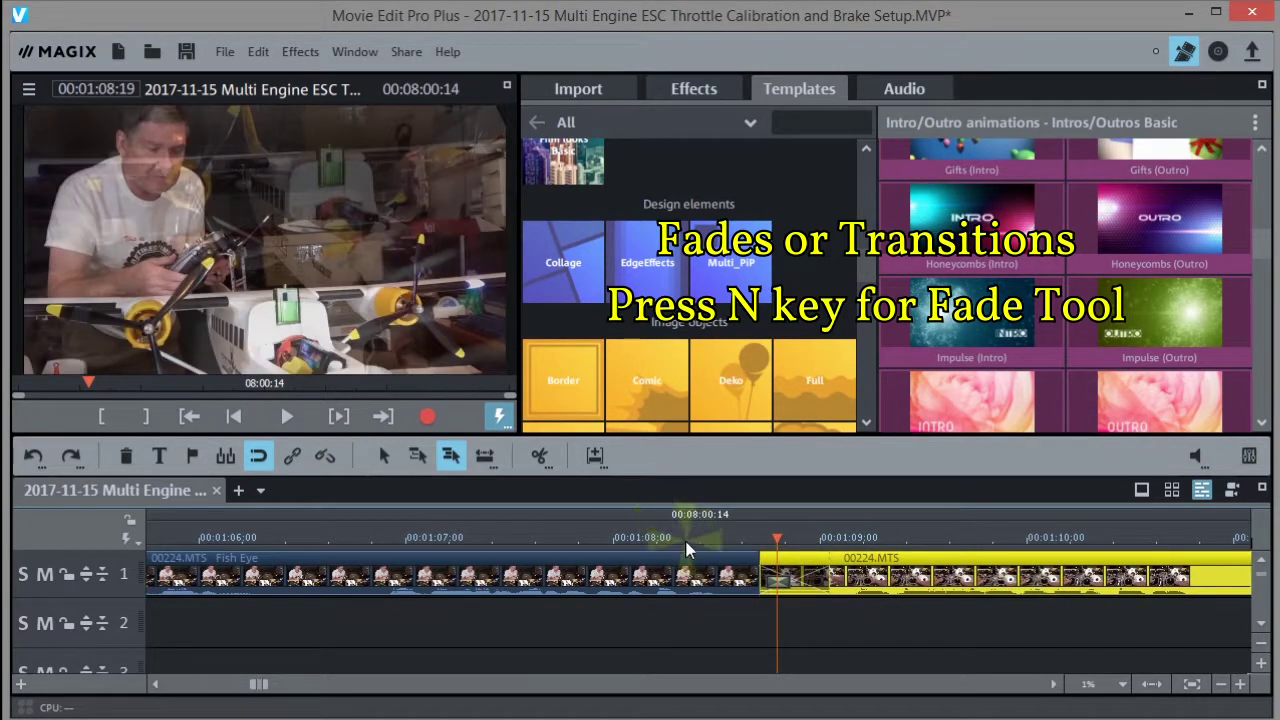
pyautogui.click(688, 539)
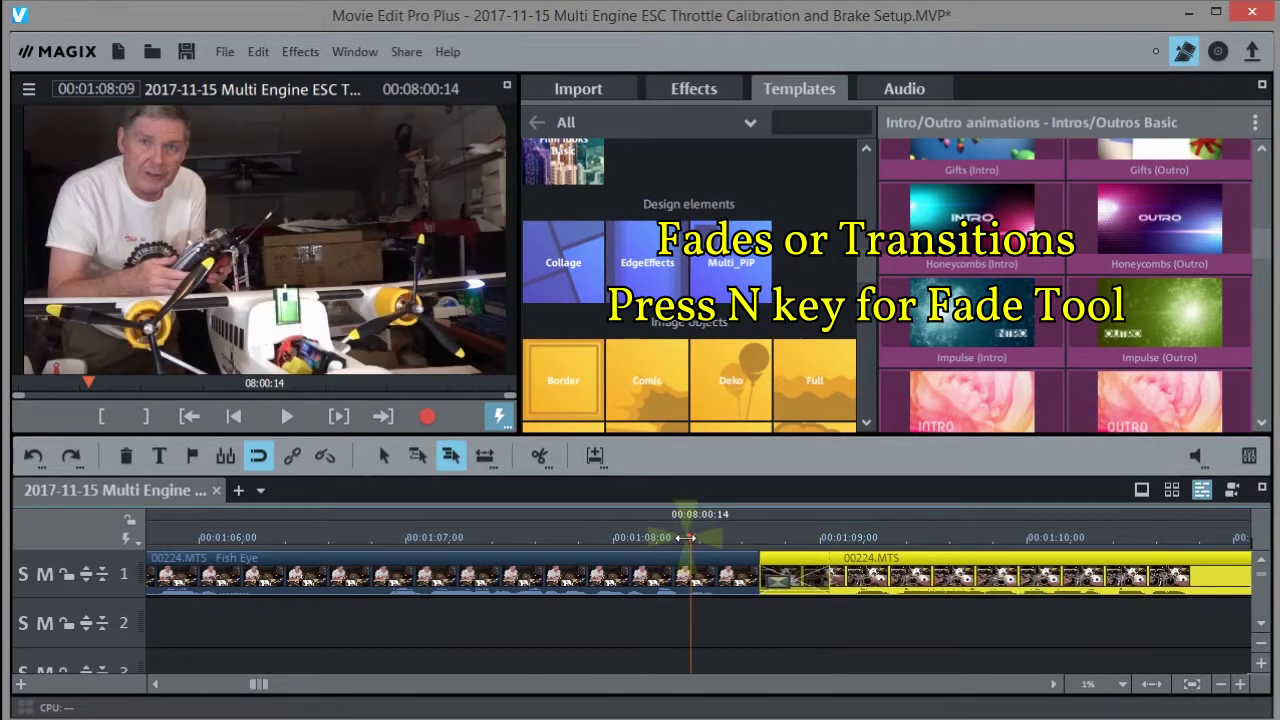
pyautogui.press('space')
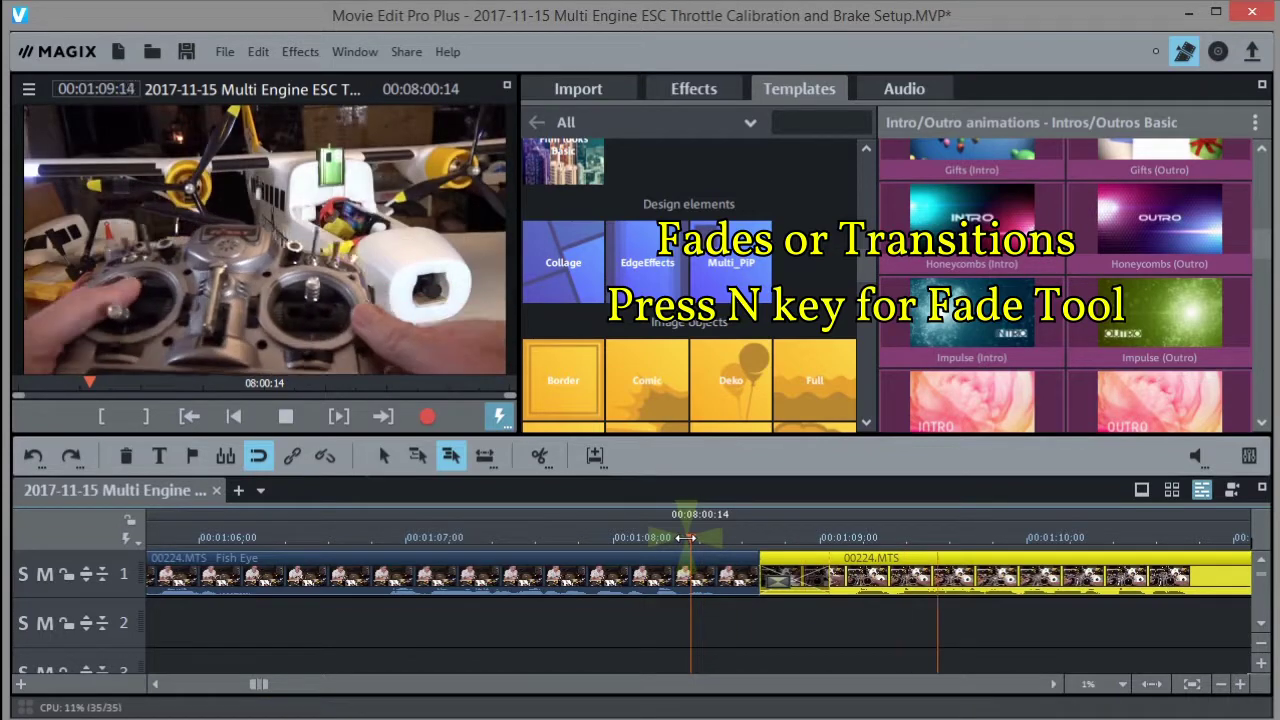
pyautogui.press('space')
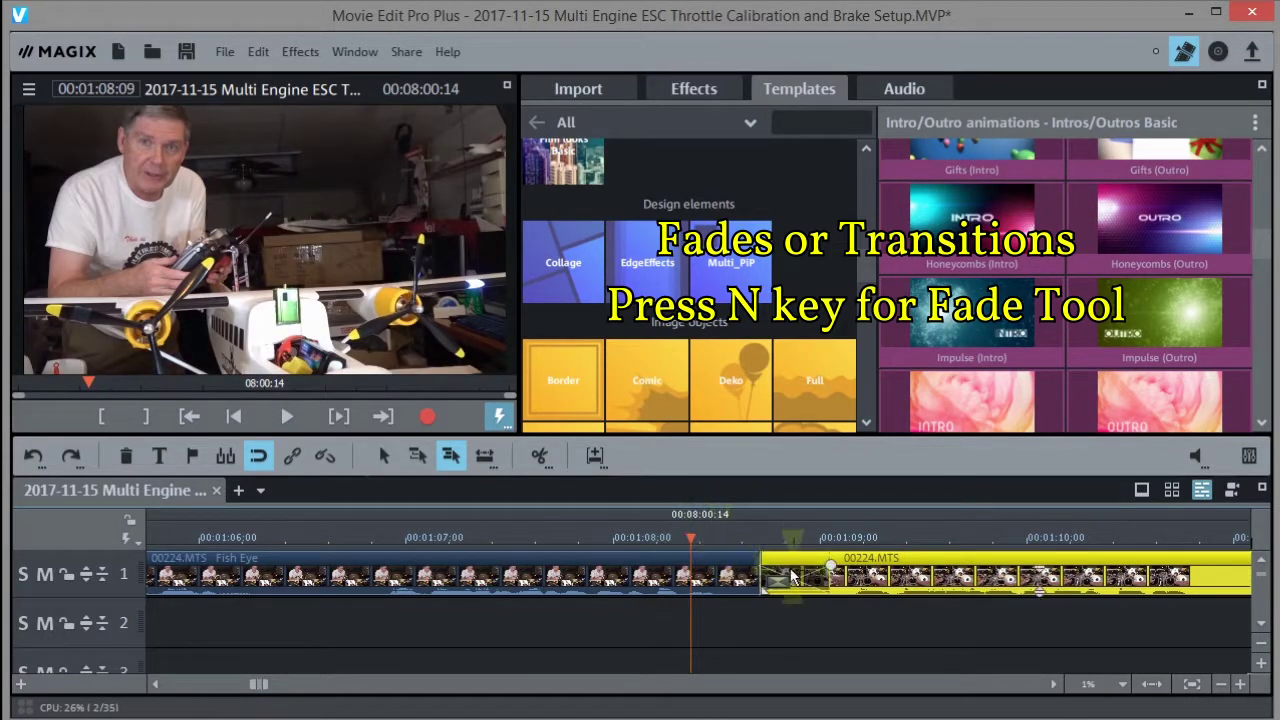
# Step: Change the transition between the Fish Eye scene and the next scene to Flying and play it from 00:01:08:05
pyautogui.click(759, 540)
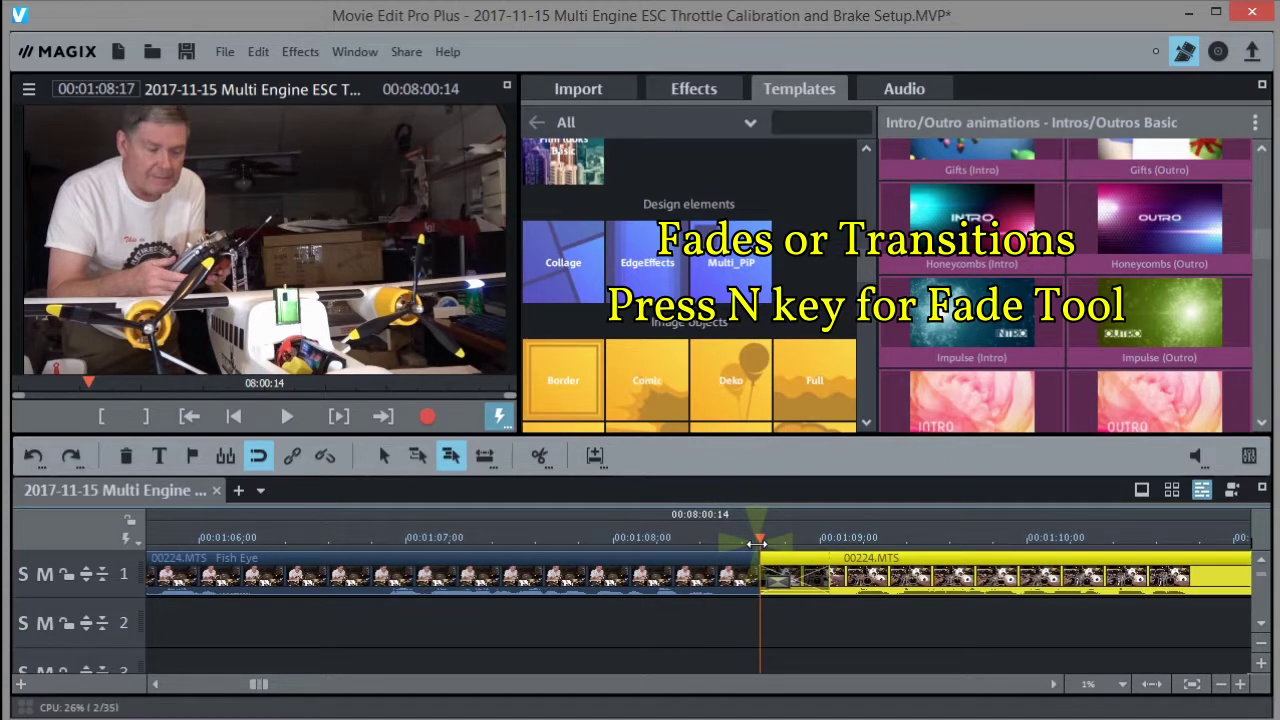
pyautogui.doubleClick(815, 633)
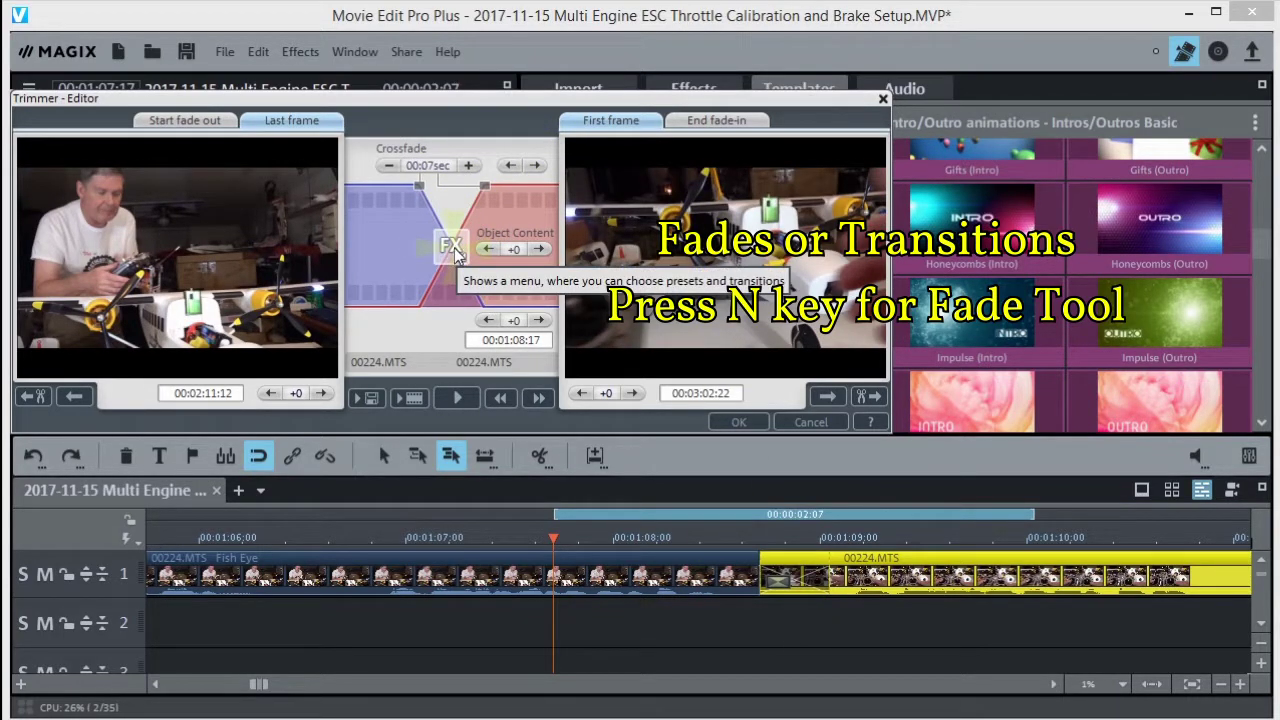
pyautogui.click(453, 246)
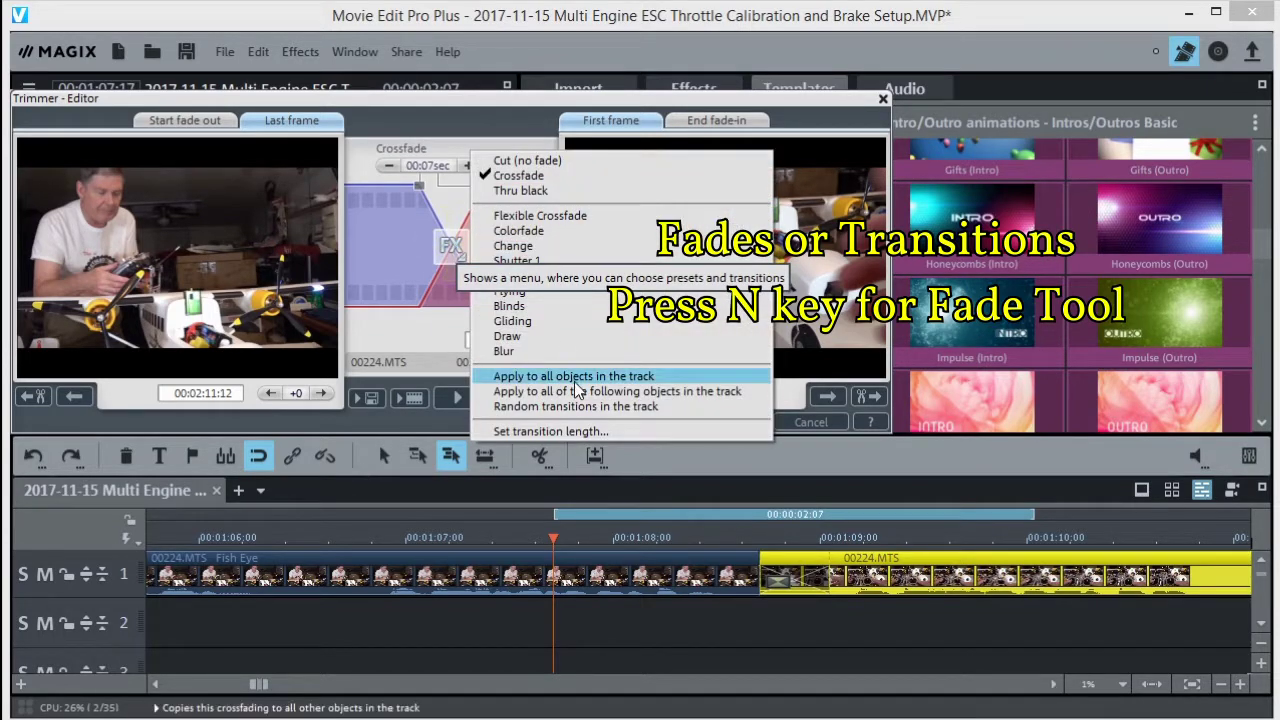
pyautogui.click(511, 292)
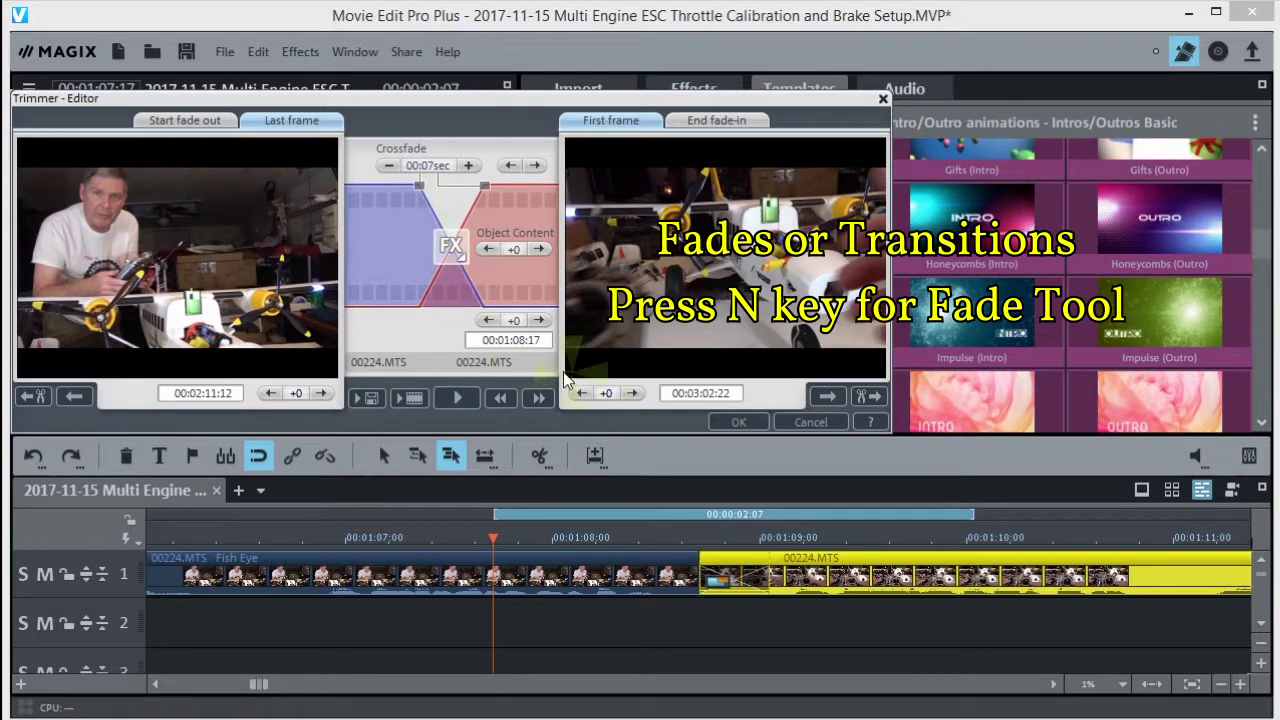
pyautogui.click(459, 396)
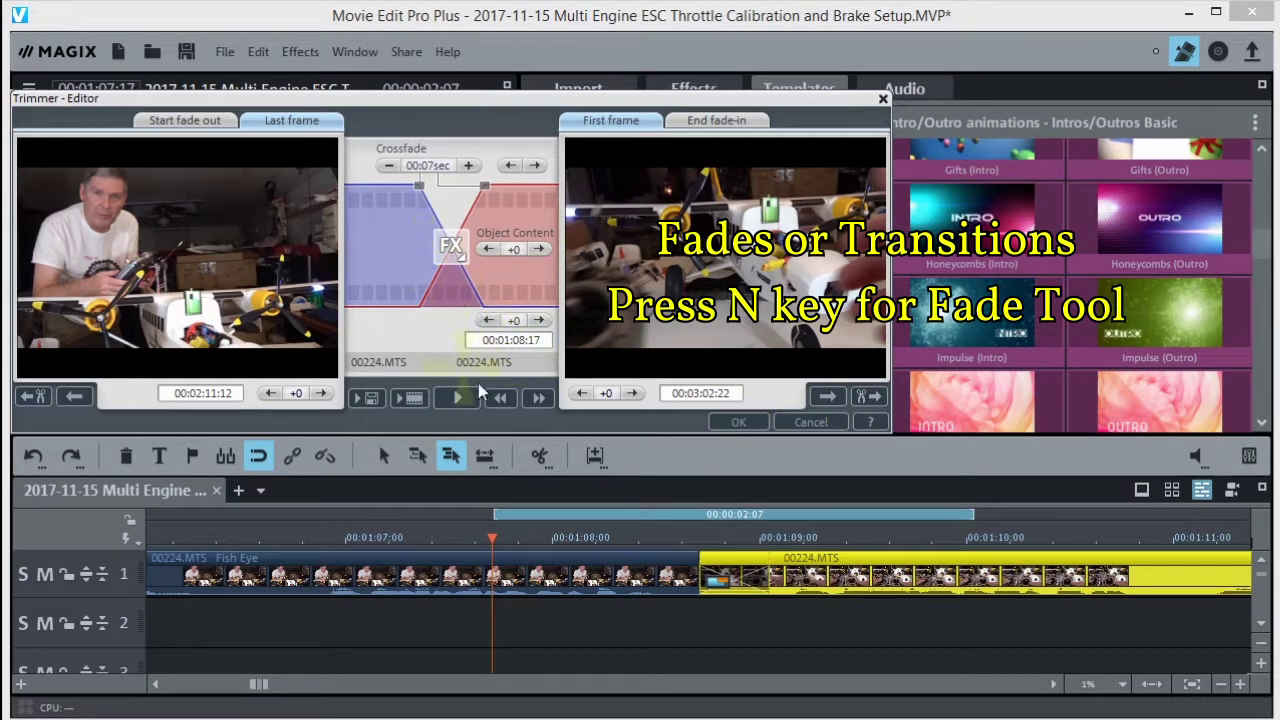
pyautogui.click(733, 421)
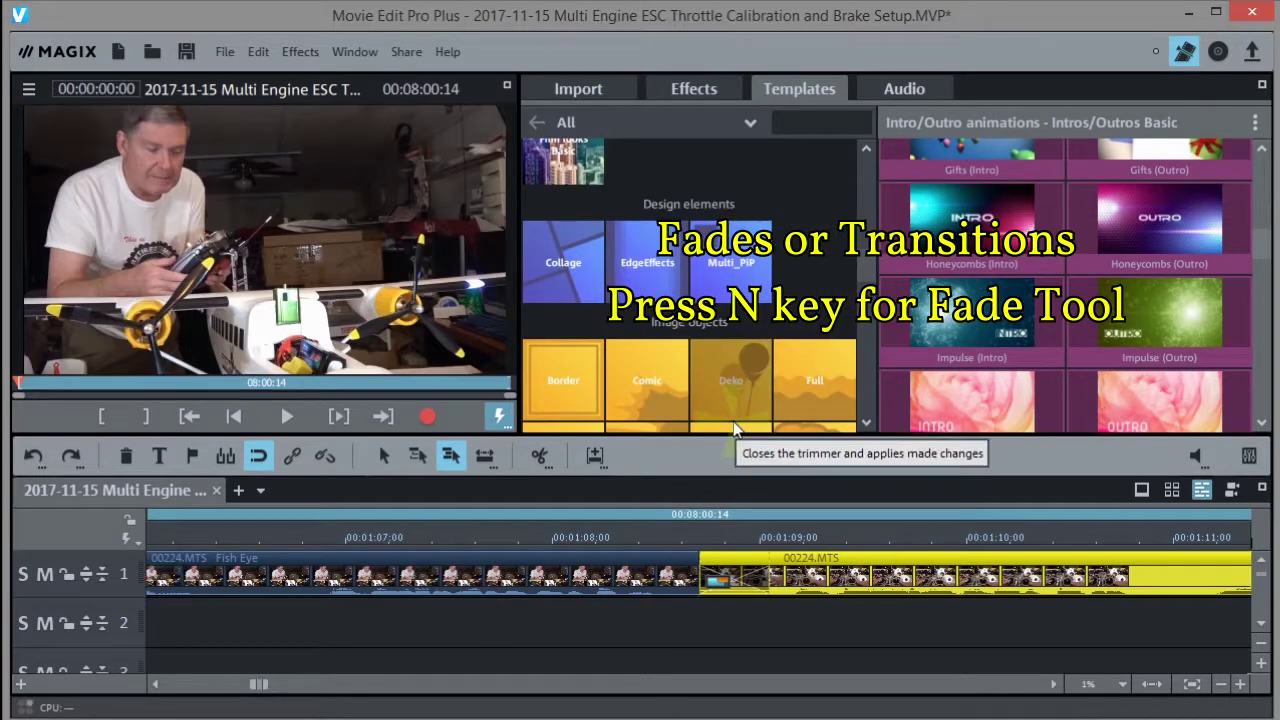
pyautogui.moveTo(648, 539); pyautogui.dragTo(592, 537)
pyautogui.press('space')
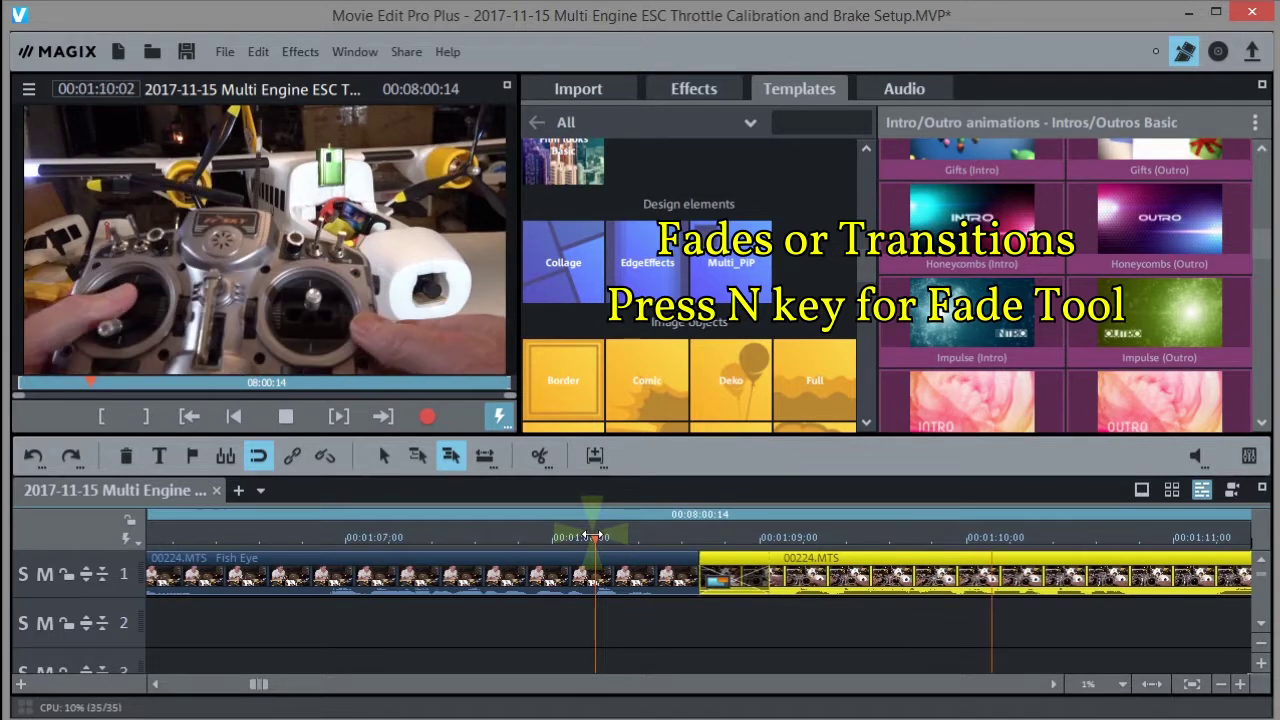
pyautogui.press('space')
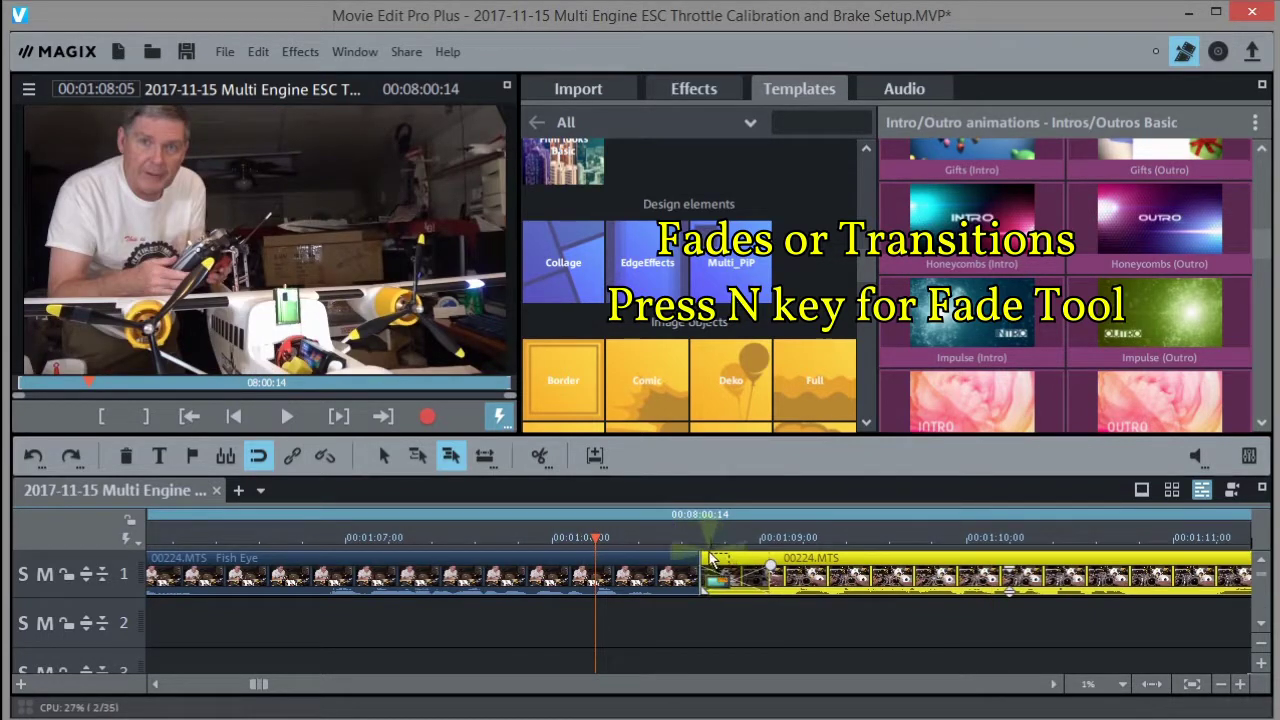
# Step: Lengthen the overlap between the Fish Eye scene and the next scene to 11 frames and play the longer transition
pyautogui.moveTo(891, 583); pyautogui.dragTo(852, 578)
pyautogui.press('space')
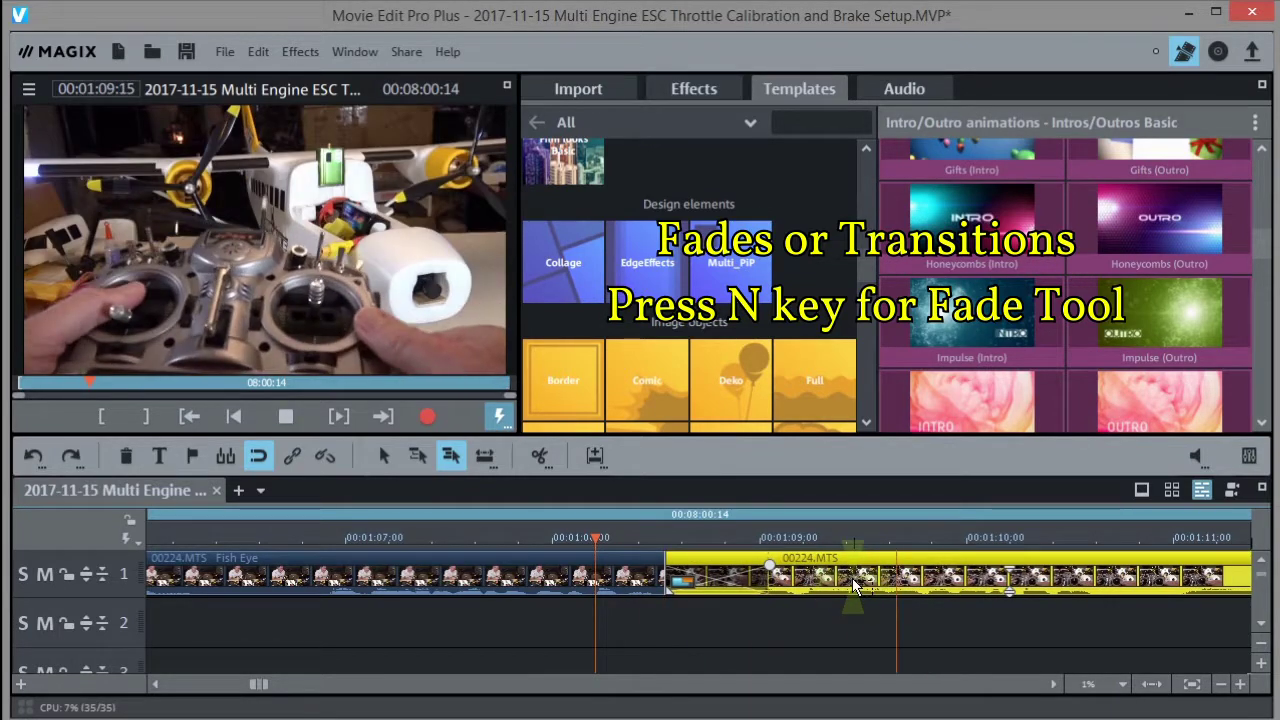
pyautogui.press('space')
pyautogui.press('space')
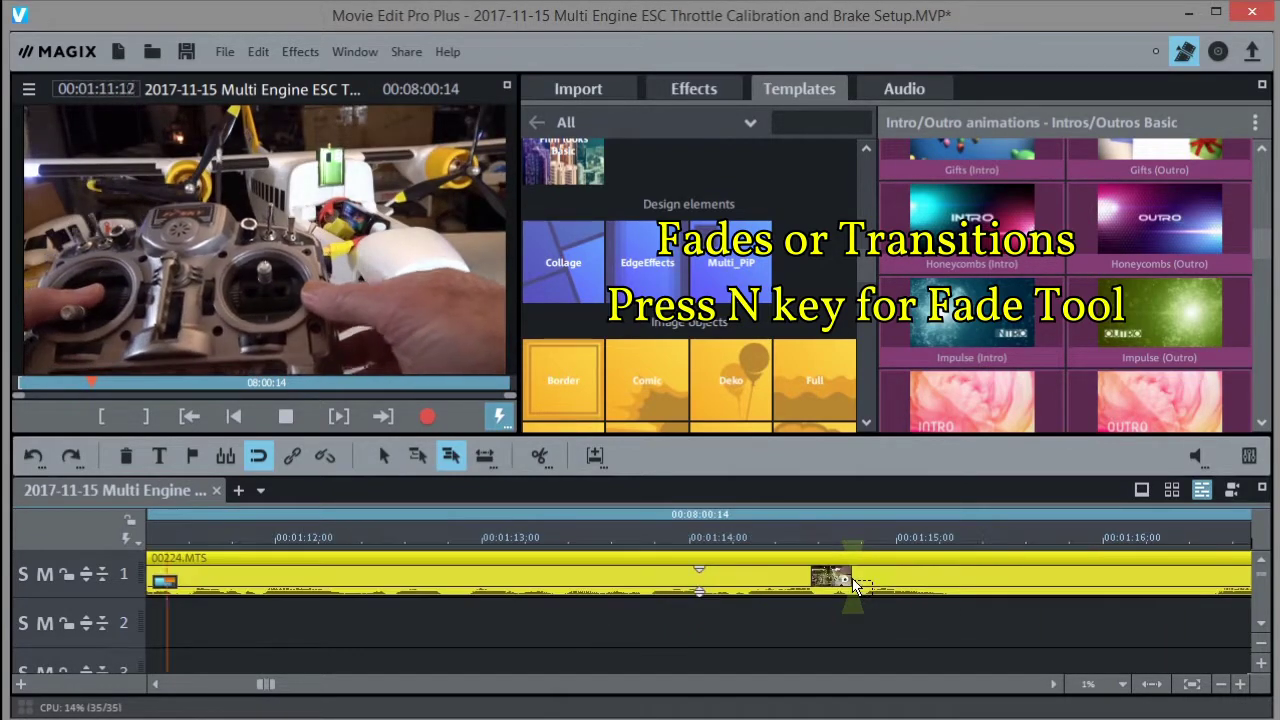
pyautogui.press('space')
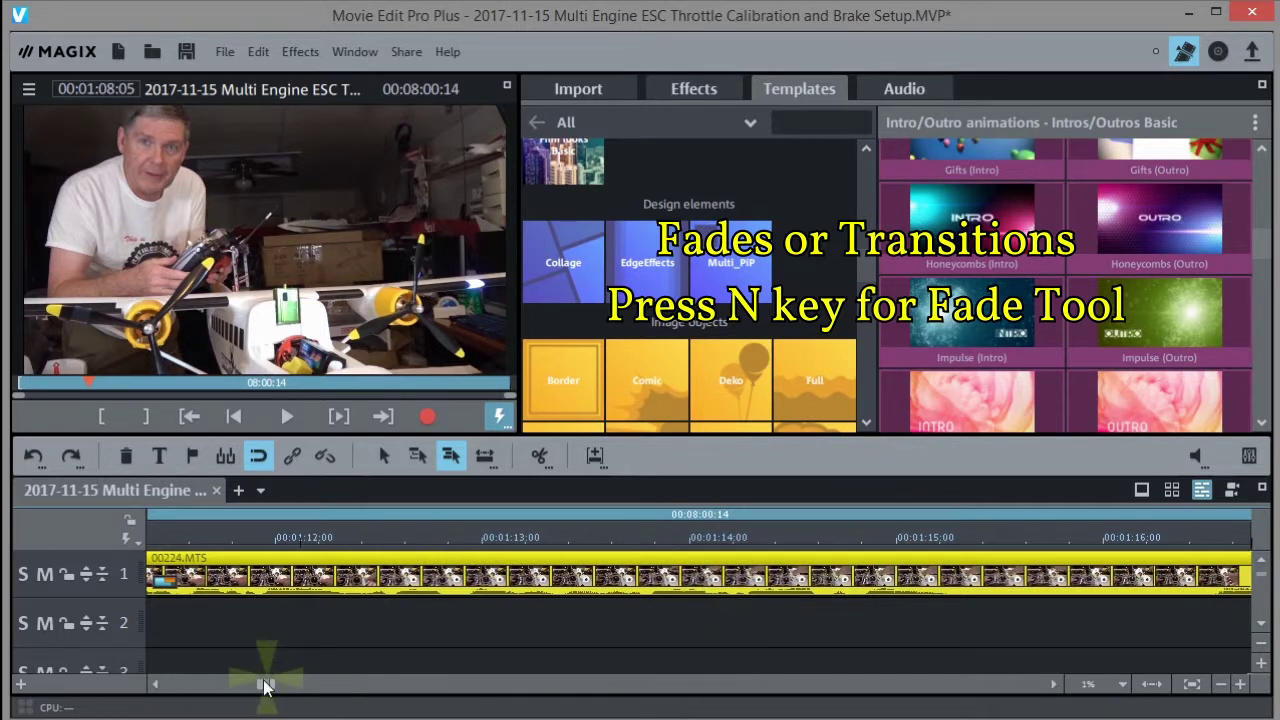
# Step: Replace the transition between the Fish Eye scene and the next scene with Gliding
pyautogui.moveTo(265, 693); pyautogui.dragTo(258, 693)
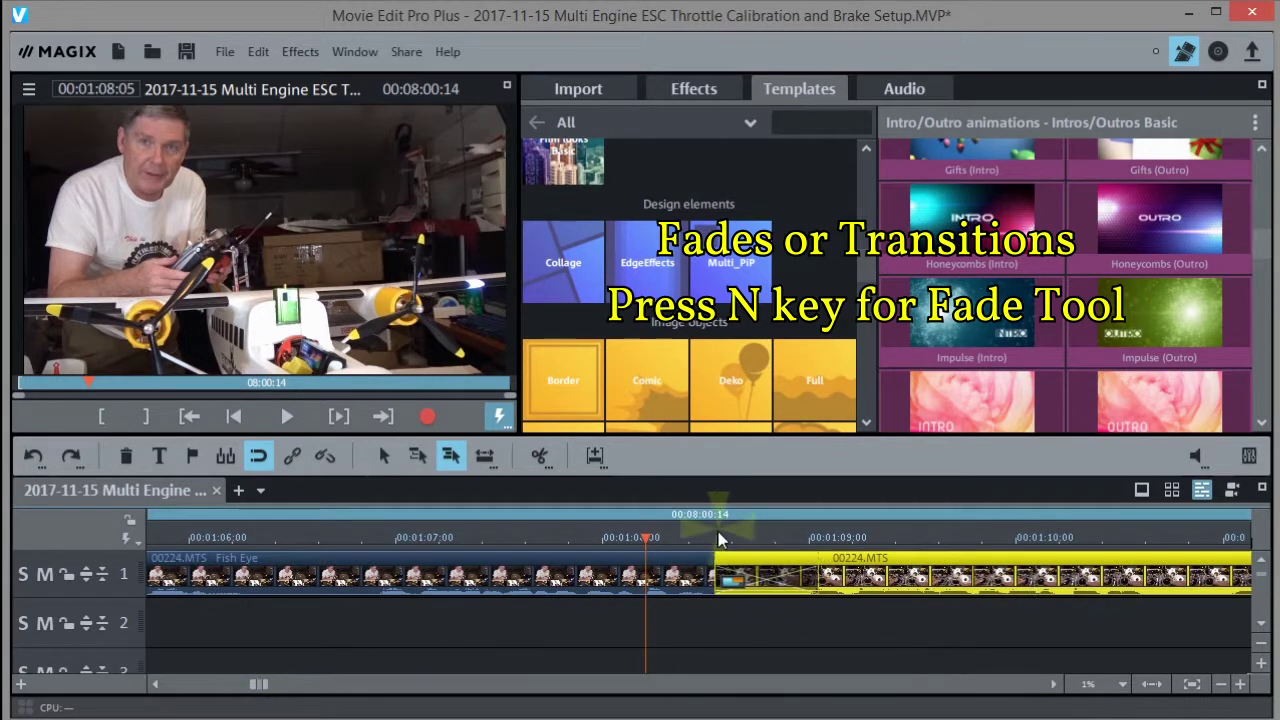
pyautogui.doubleClick(716, 537)
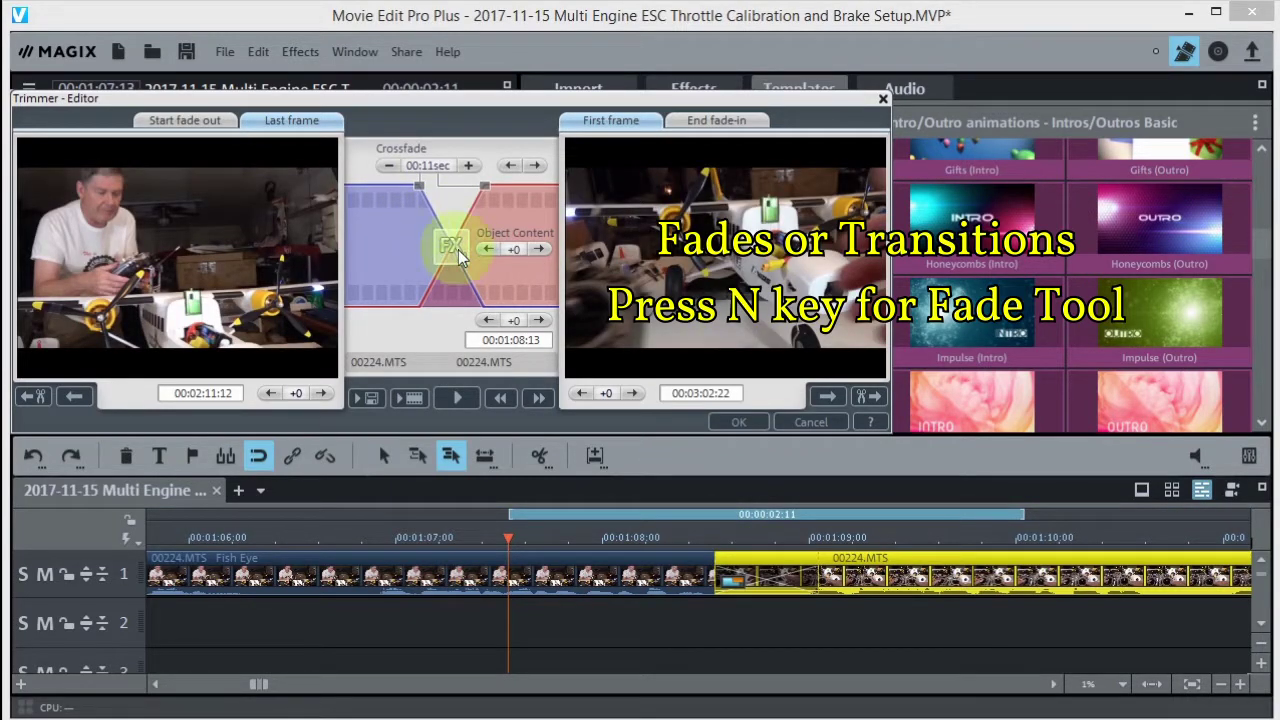
pyautogui.click(458, 248)
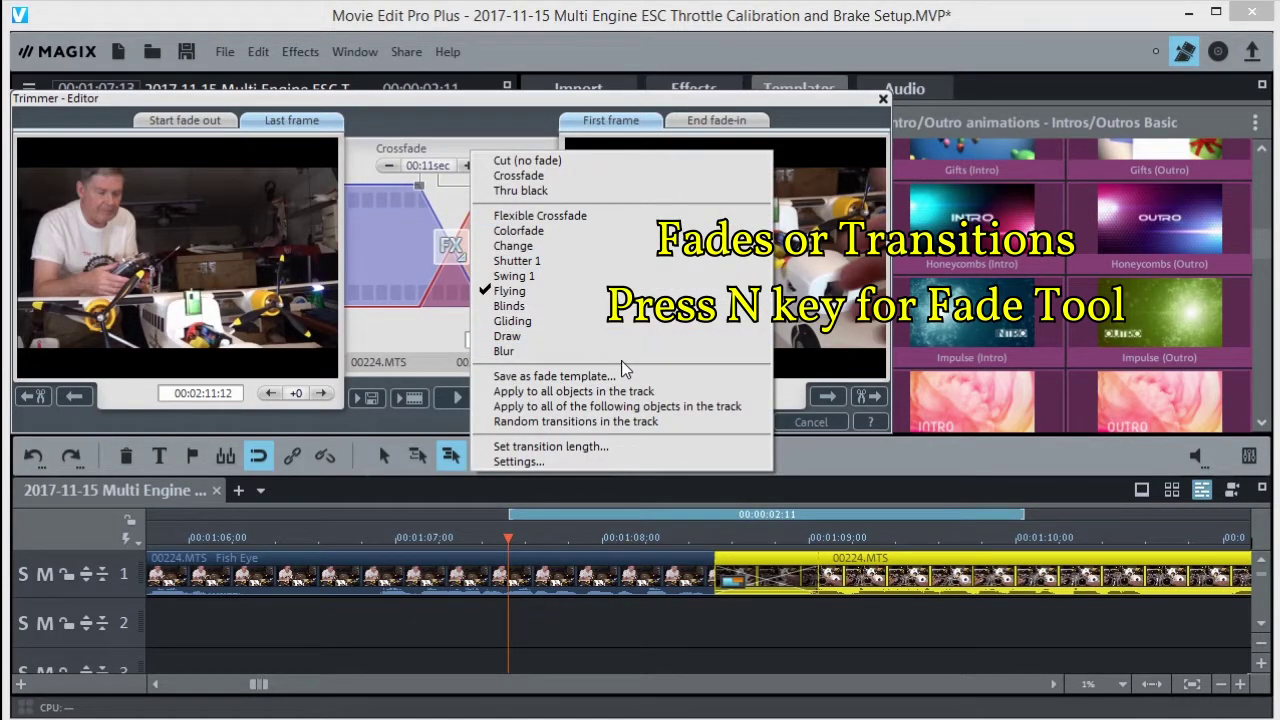
pyautogui.click(524, 326)
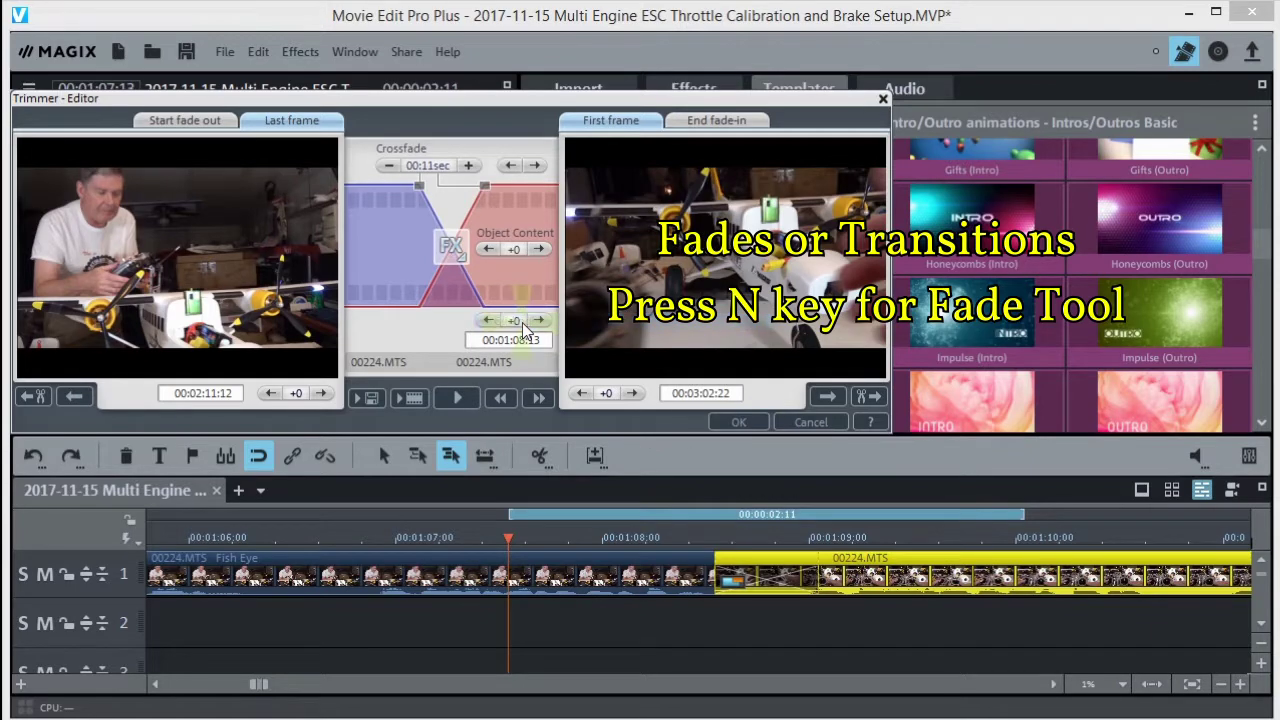
pyautogui.click(738, 421)
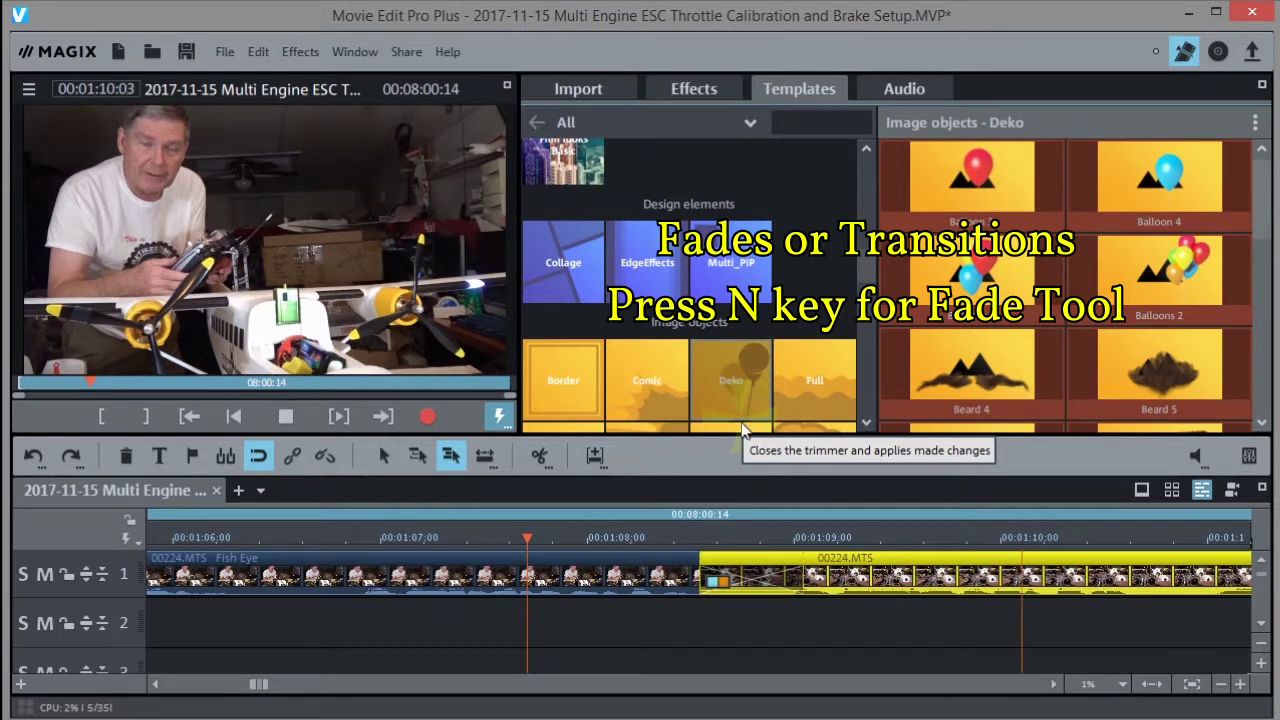
# Step: Play the Gliding transition from 00:01:07:13 and reset the playback range to cover the whole movie
pyautogui.scroll(-3, 662, 543)
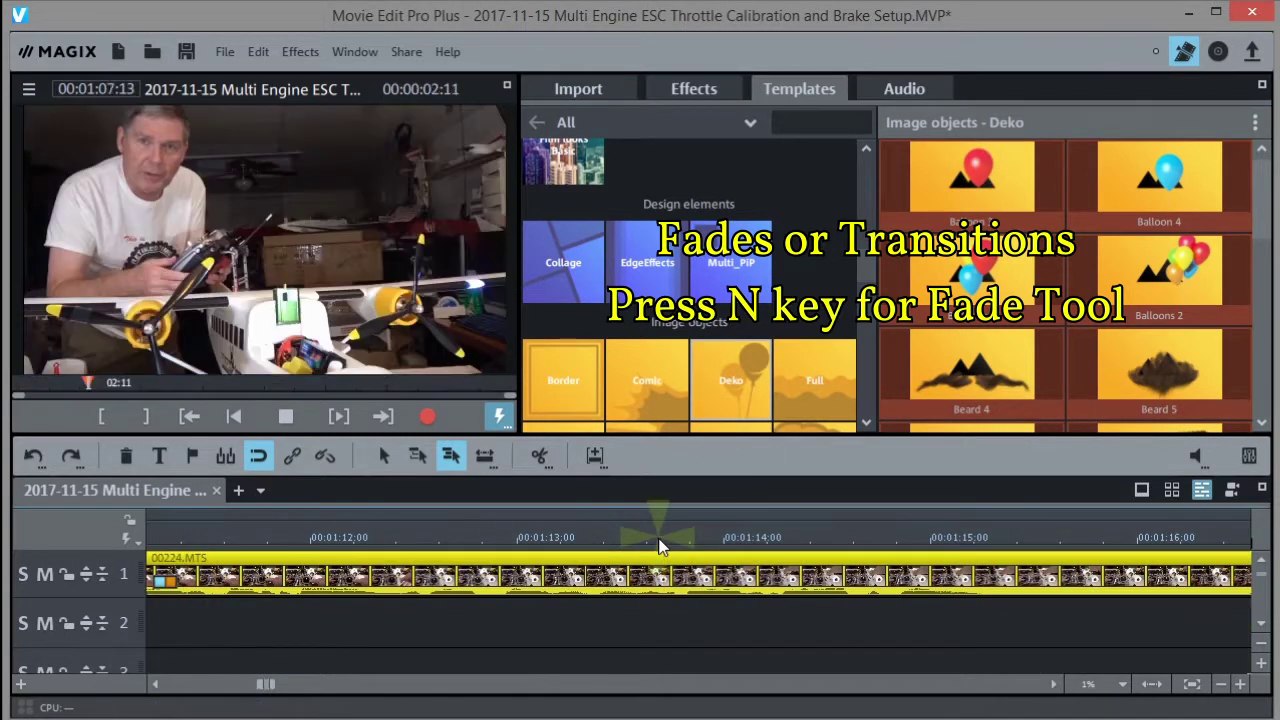
pyautogui.press('space')
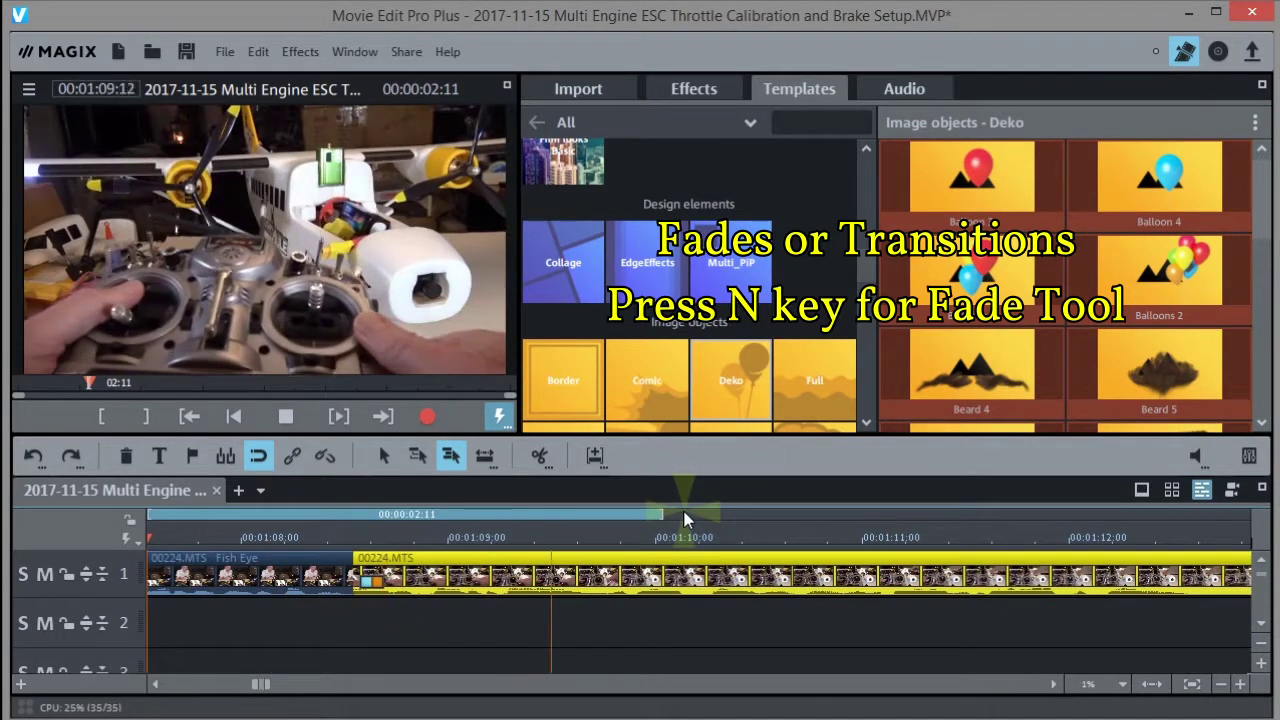
pyautogui.doubleClick(684, 518)
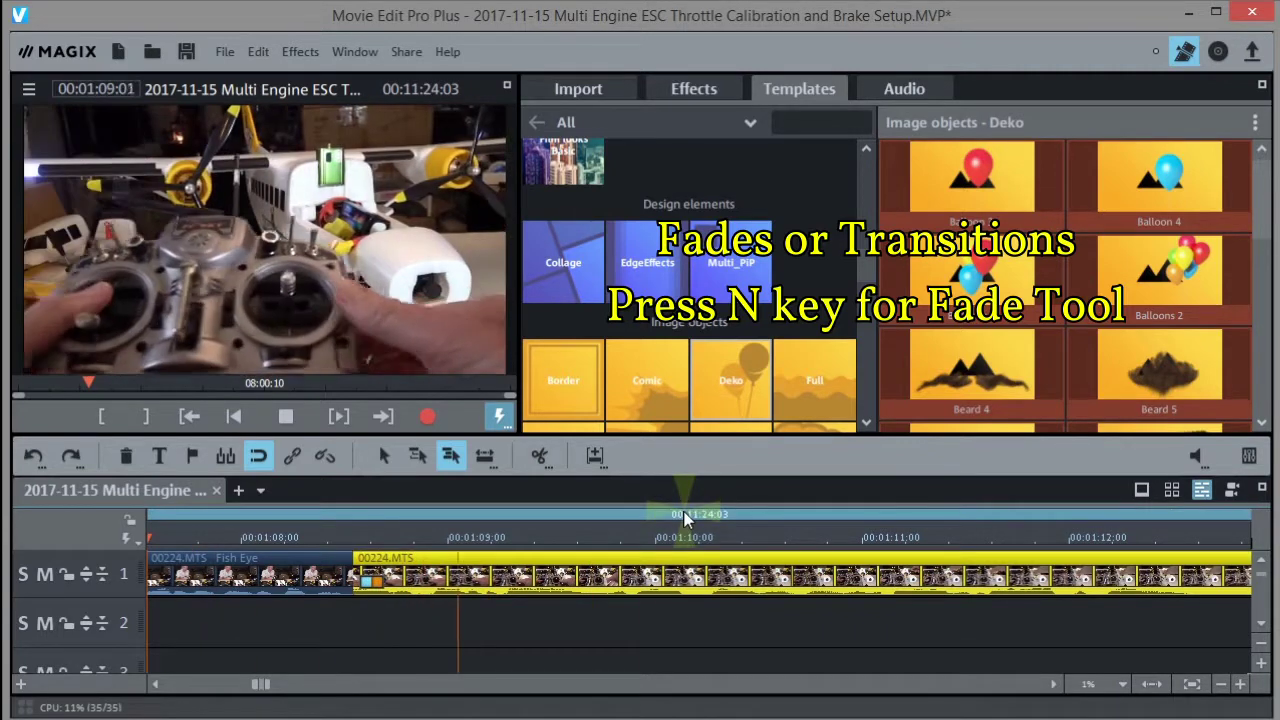
pyautogui.press('space')
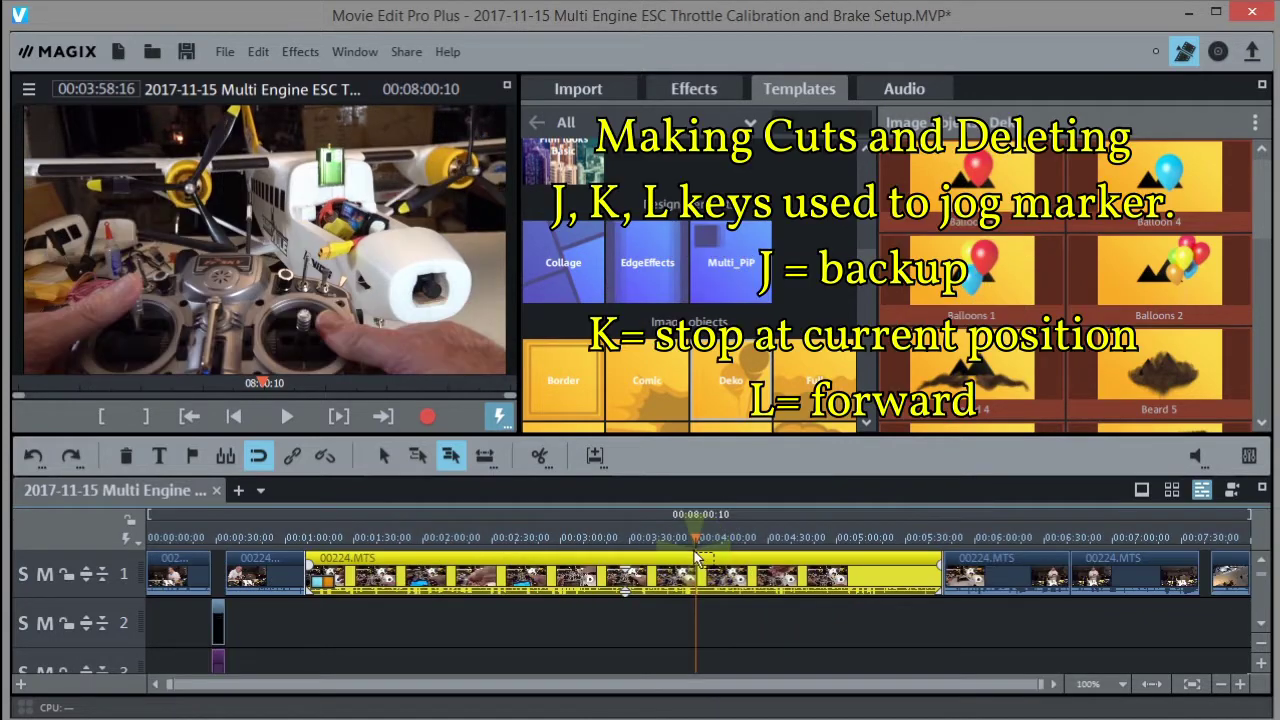
# Step: Play the end of the second scene from 00:05:38:15, split it at 00:05:42:12, and delete its tail along with the resulting gap
pyautogui.moveTo(695, 538); pyautogui.dragTo(926, 538)
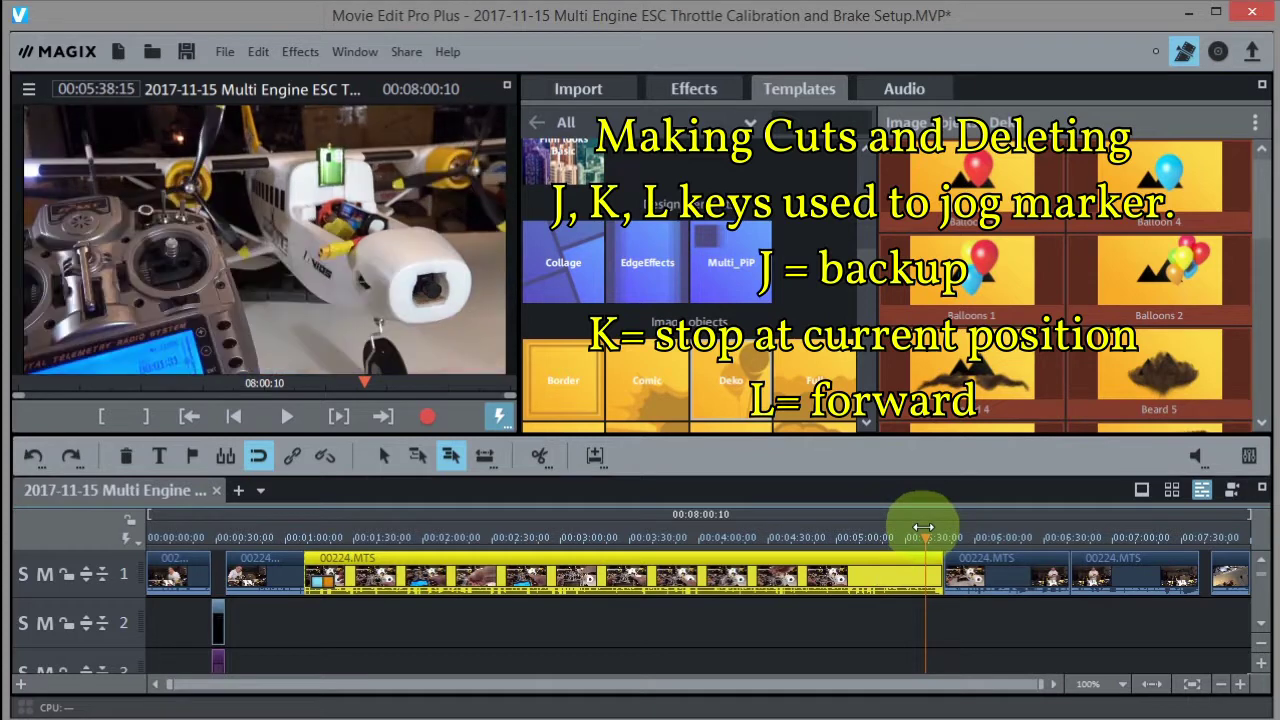
pyautogui.click(1240, 684)
pyautogui.click(1240, 684)
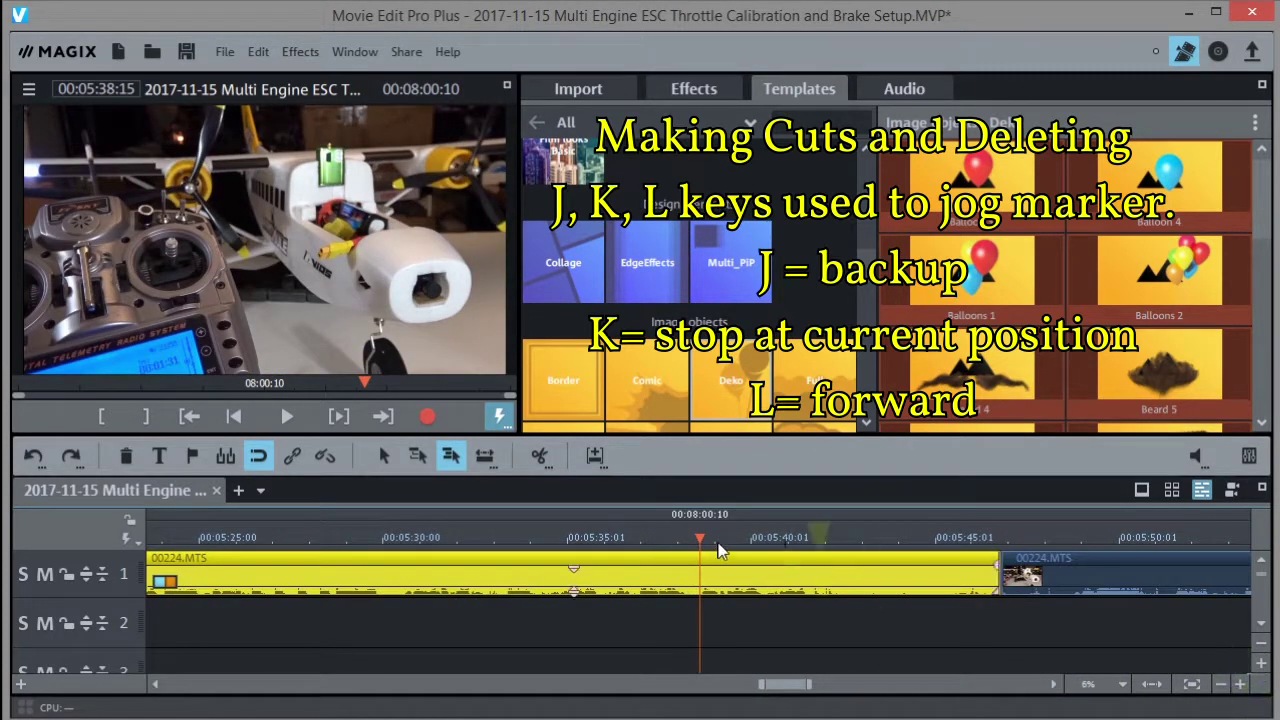
pyautogui.press('l')
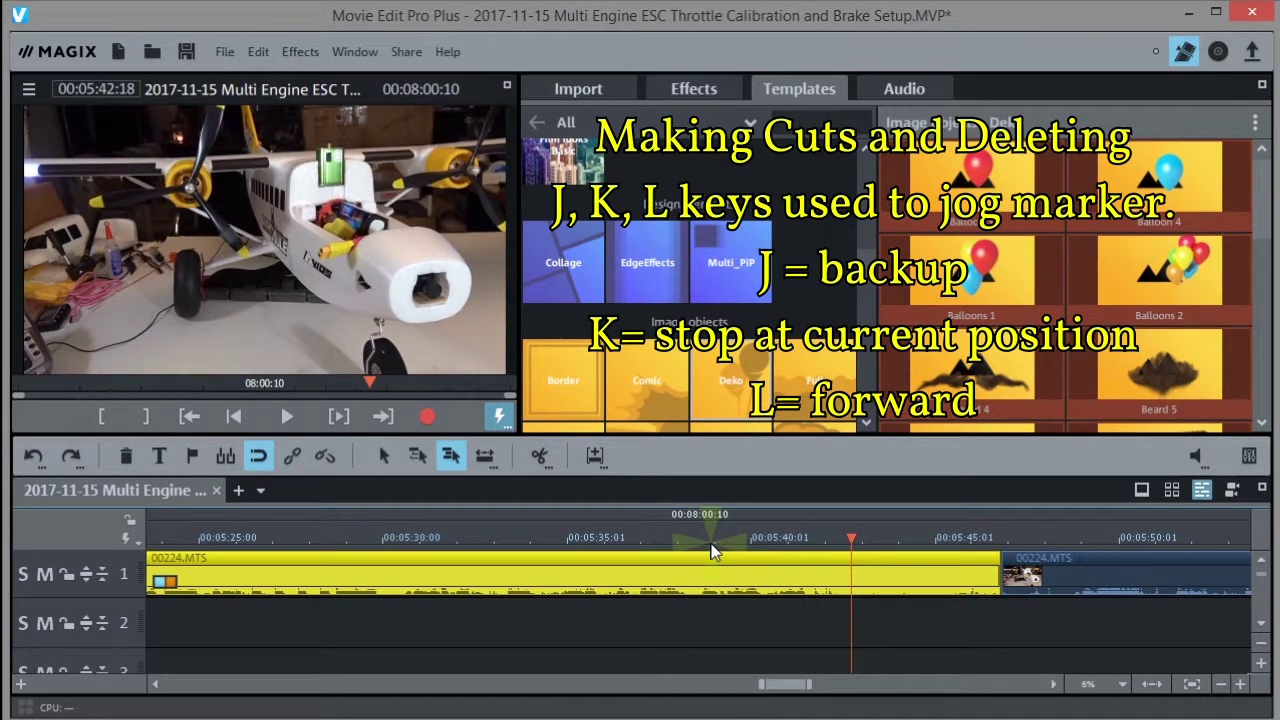
pyautogui.moveTo(846, 537); pyautogui.dragTo(794, 535)
pyautogui.press('l')
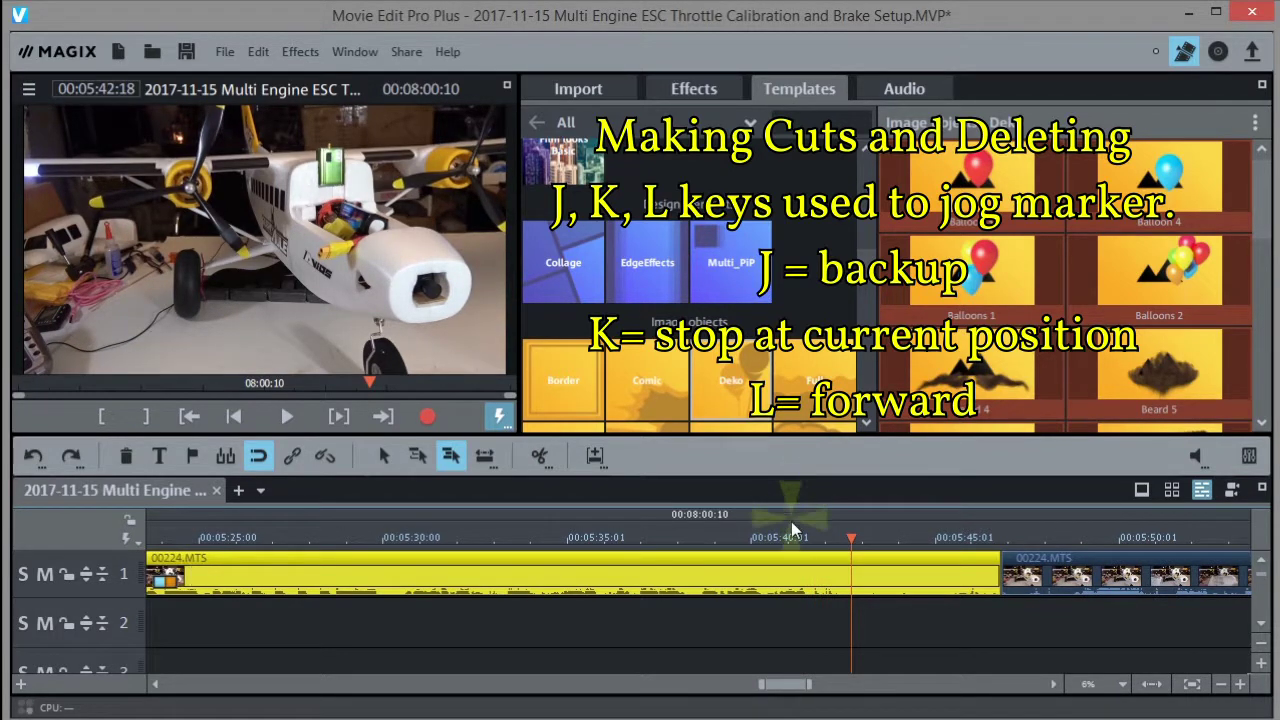
pyautogui.click(788, 536)
pyautogui.press('l')
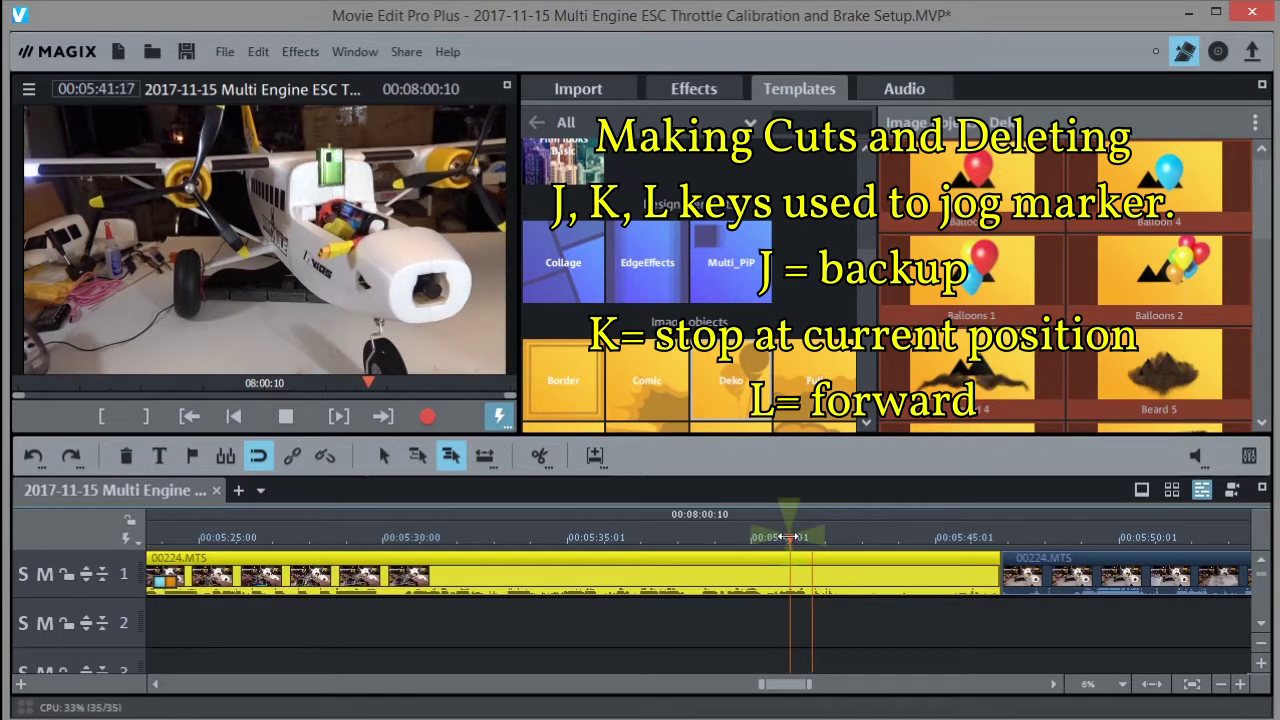
pyautogui.click(541, 458)
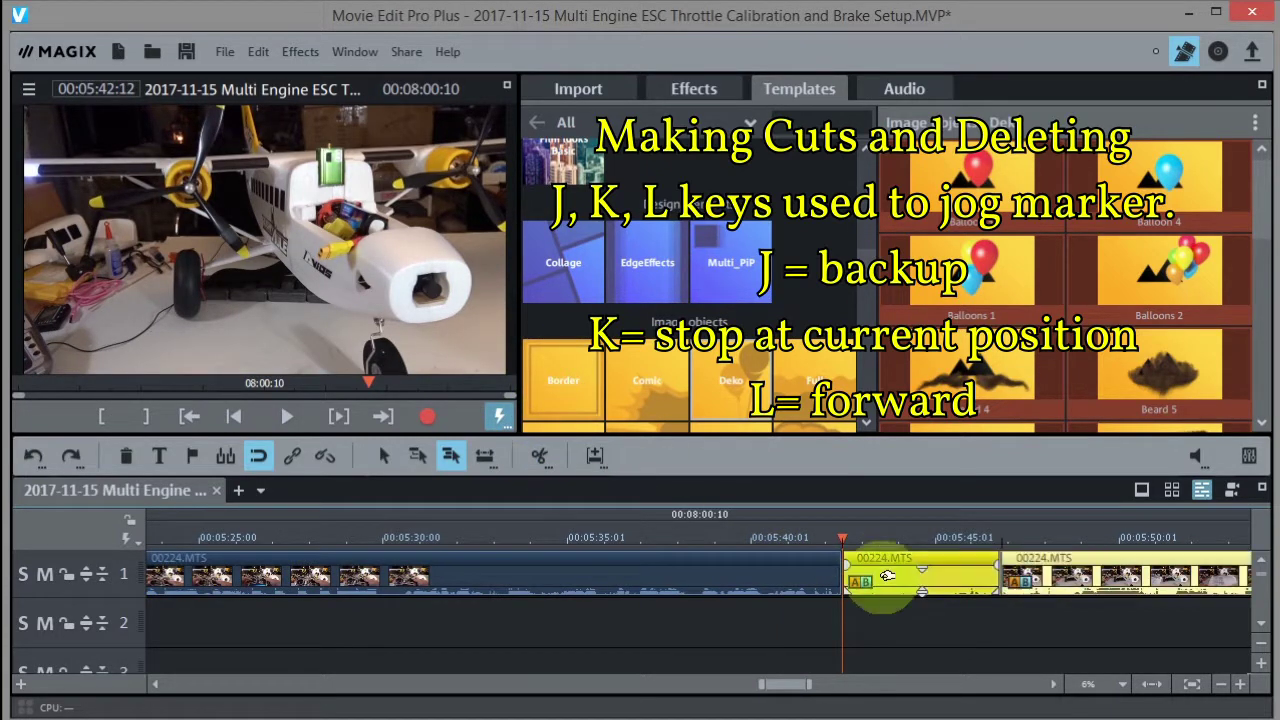
pyautogui.press('Delete')
# Step: Play the scene after the last cut from 00:05:44:10, split it at 00:05:49:00, and delete the part before the split
pyautogui.moveTo(848, 535); pyautogui.dragTo(908, 535)
pyautogui.press('l')
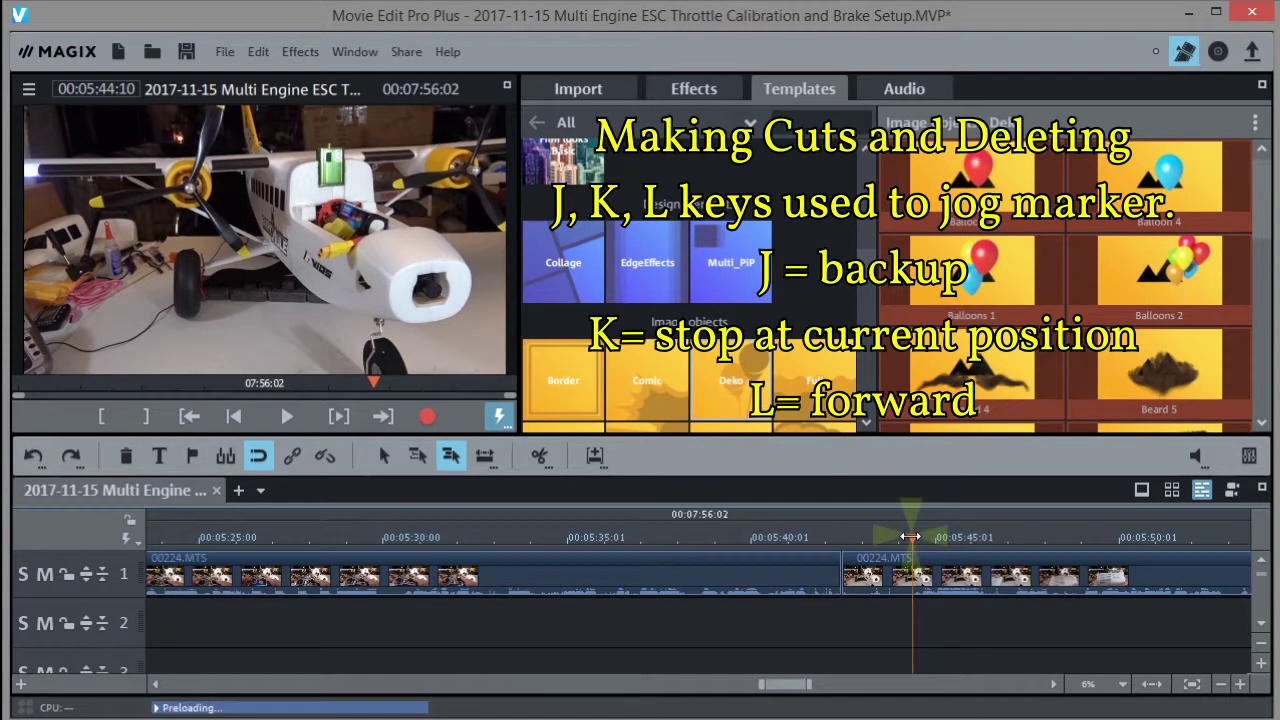
pyautogui.click(1008, 546)
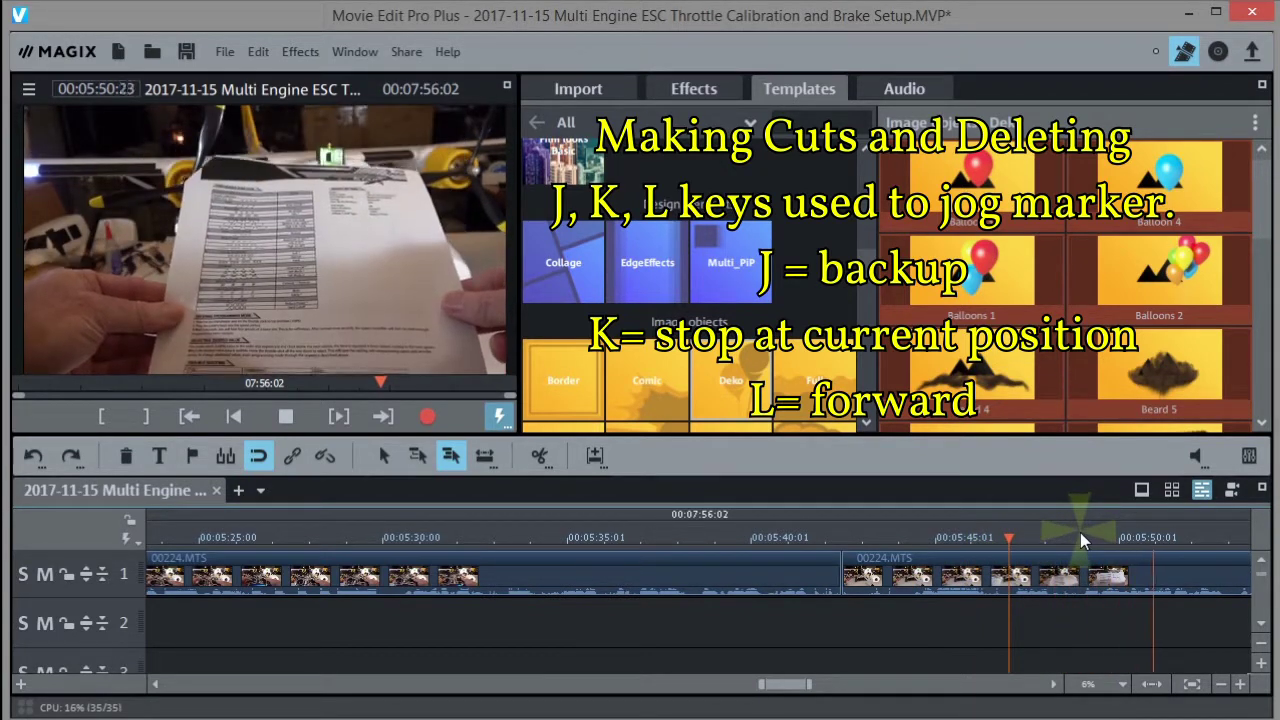
pyautogui.click(1080, 532)
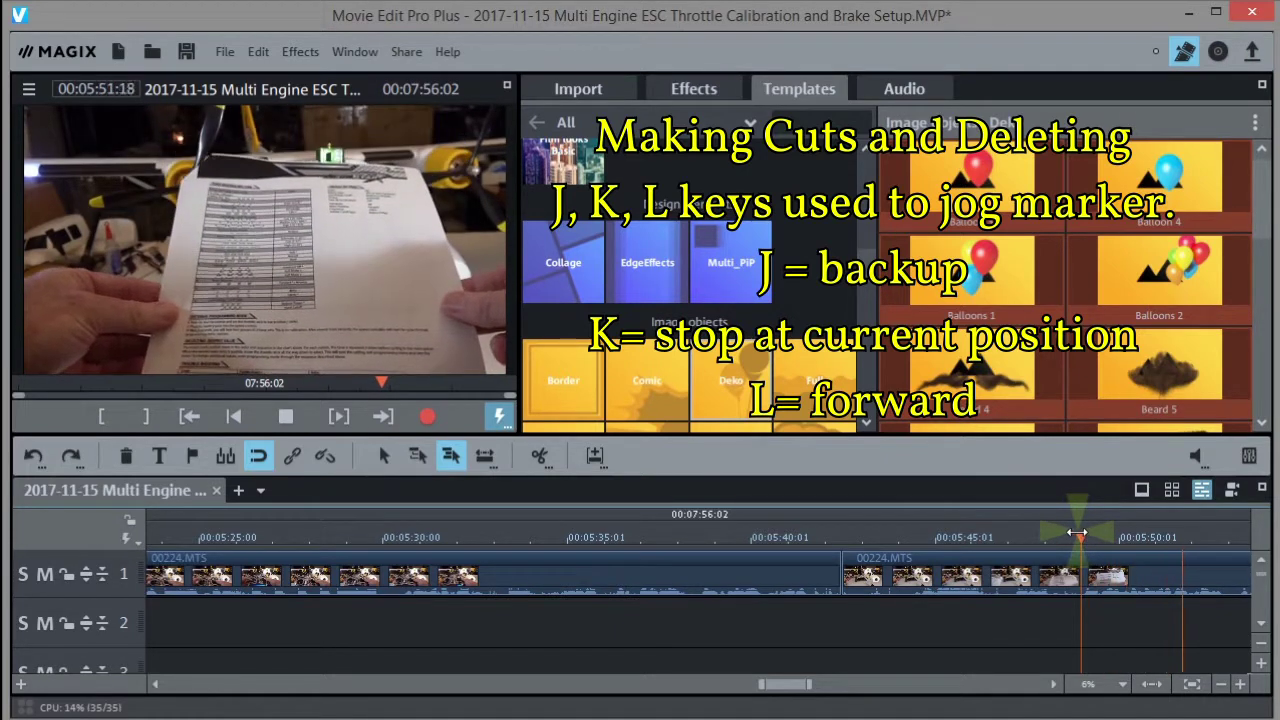
pyautogui.click(1077, 532)
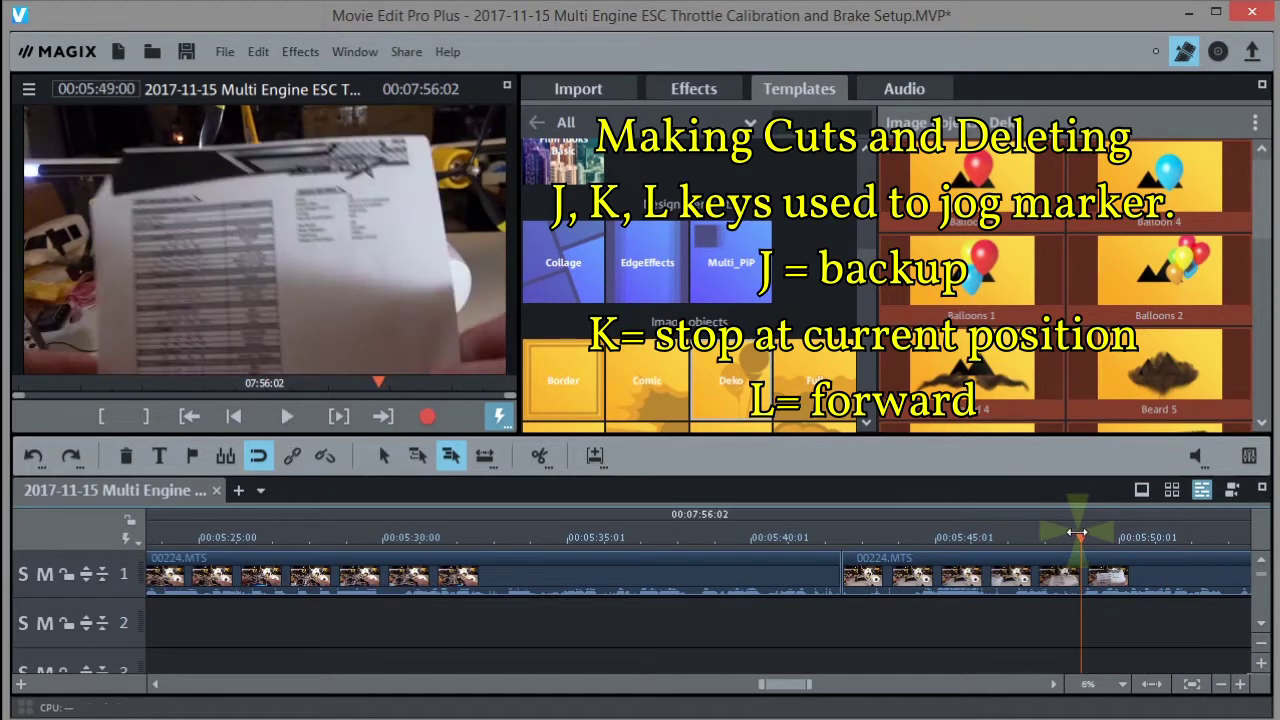
pyautogui.click(536, 455)
pyautogui.click(946, 576)
pyautogui.press('Delete')
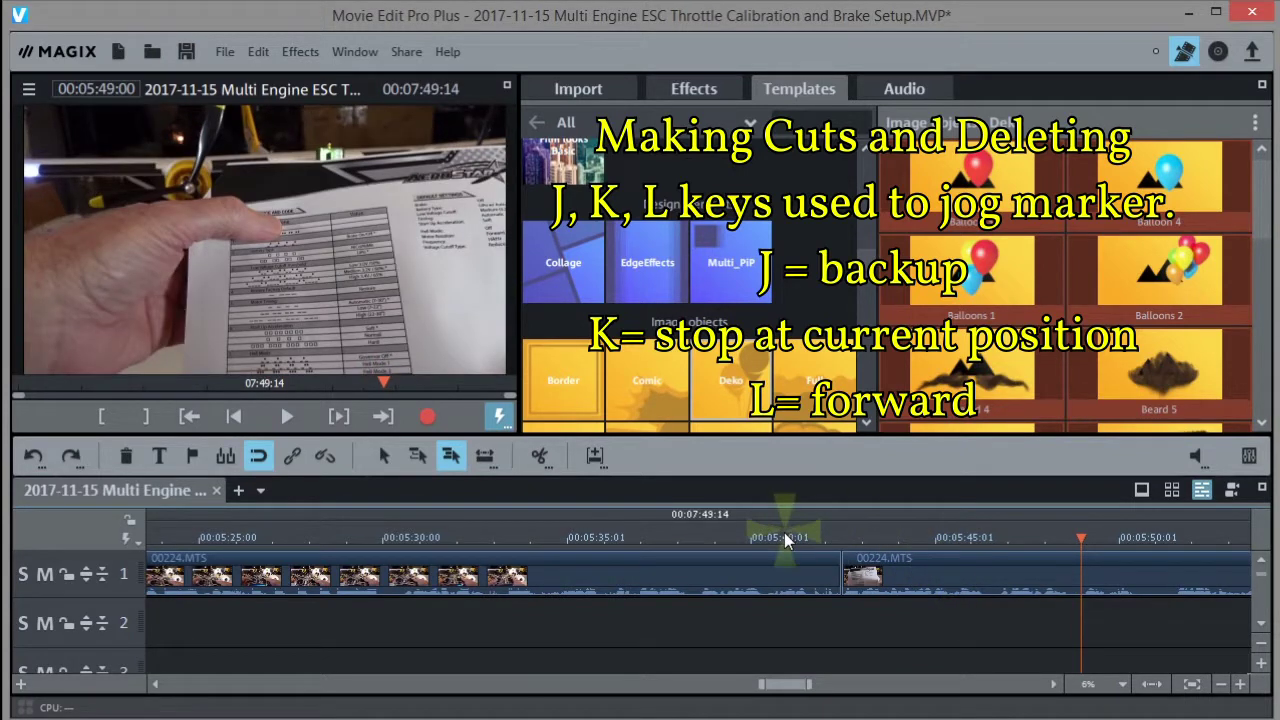
# Step: Play the trimmed scene from 00:05:49:00 to check the footage after the cut
pyautogui.moveTo(783, 685); pyautogui.dragTo(820, 686)
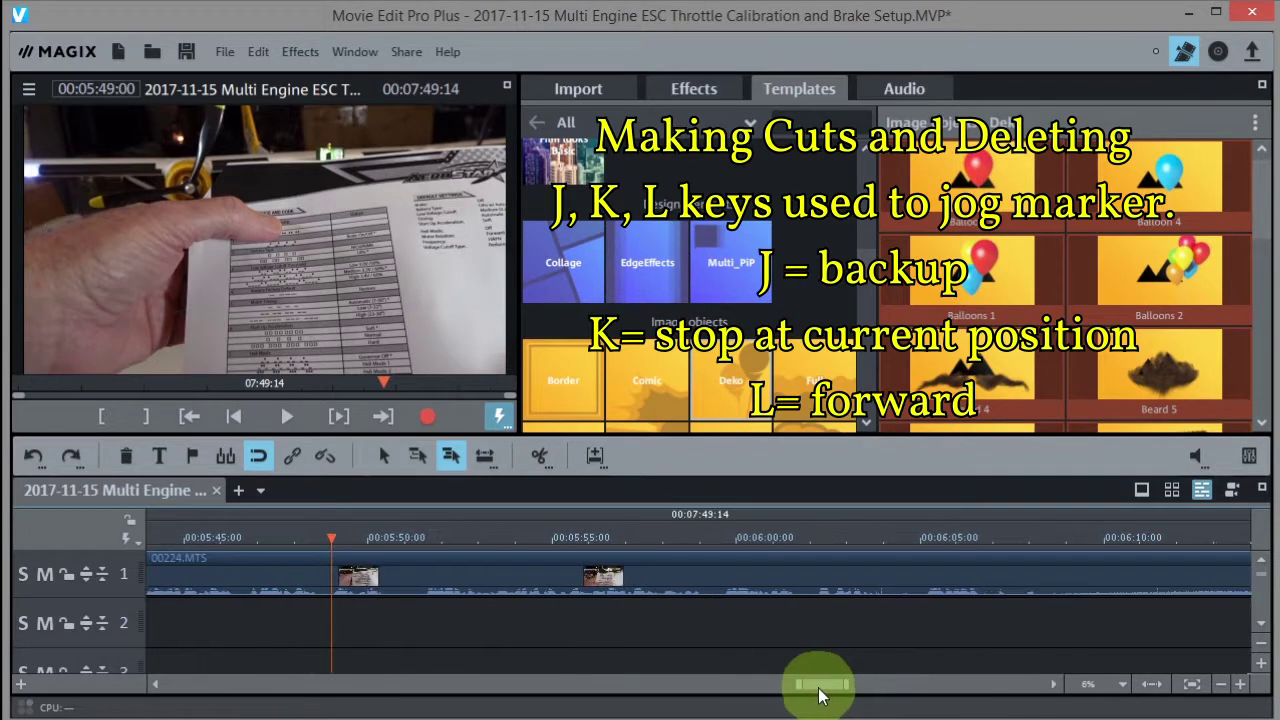
pyautogui.click(1221, 685)
pyautogui.click(1221, 685)
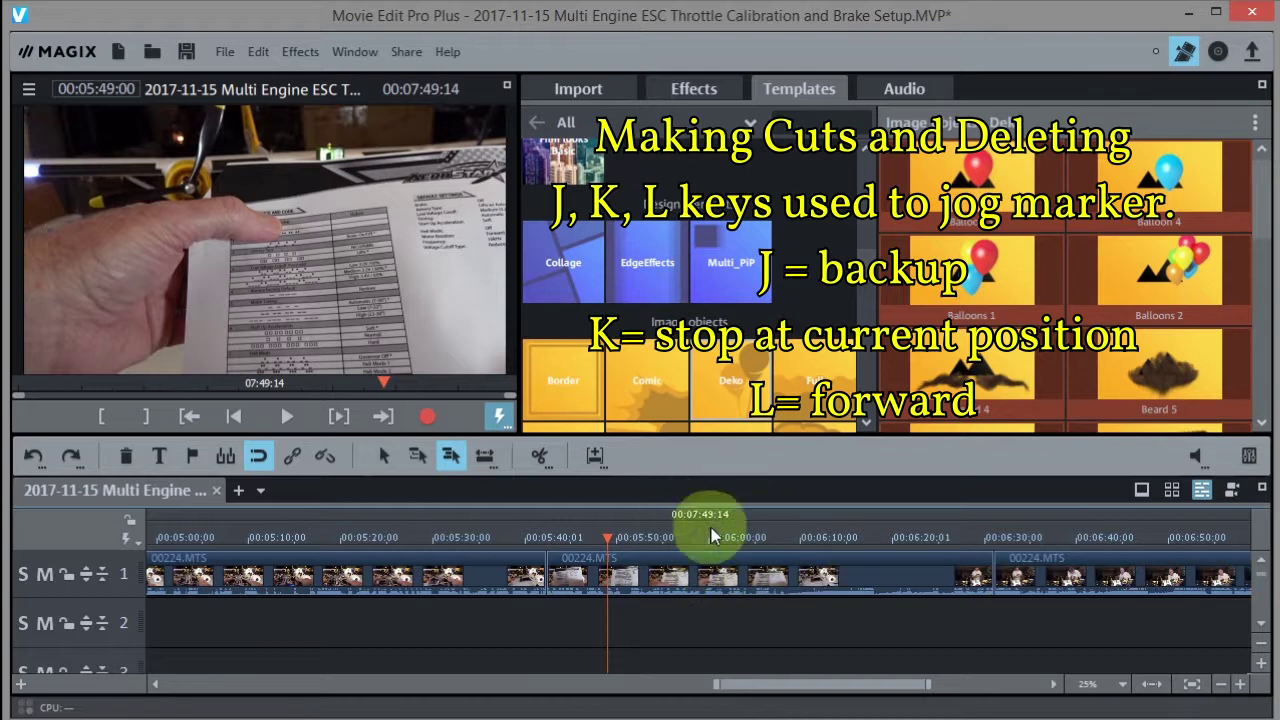
pyautogui.press('space')
pyautogui.press('m')
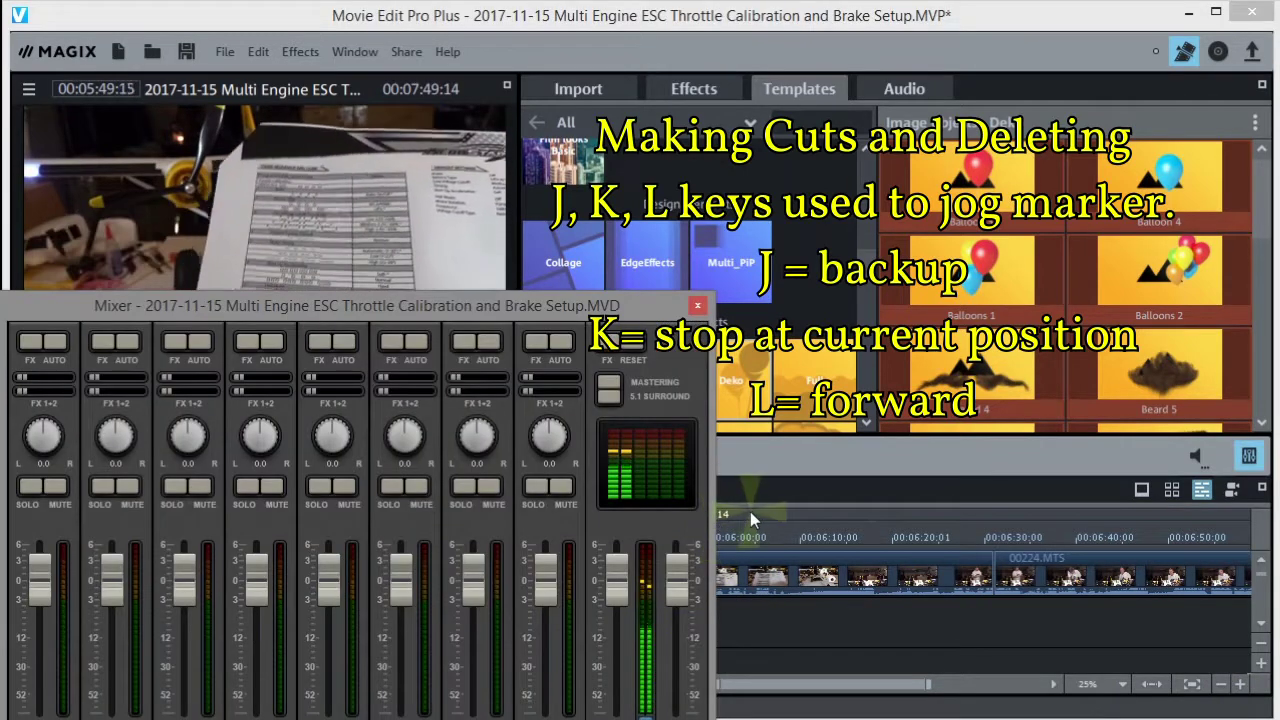
pyautogui.click(698, 306)
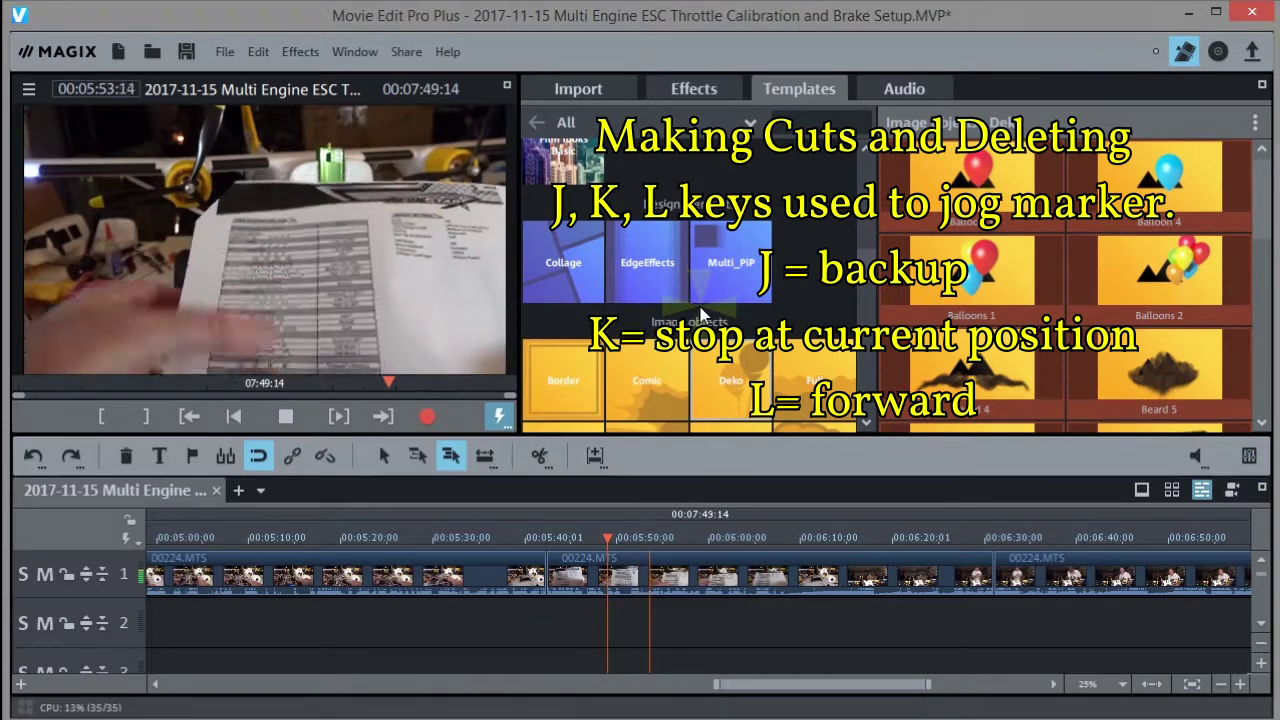
pyautogui.press('space')
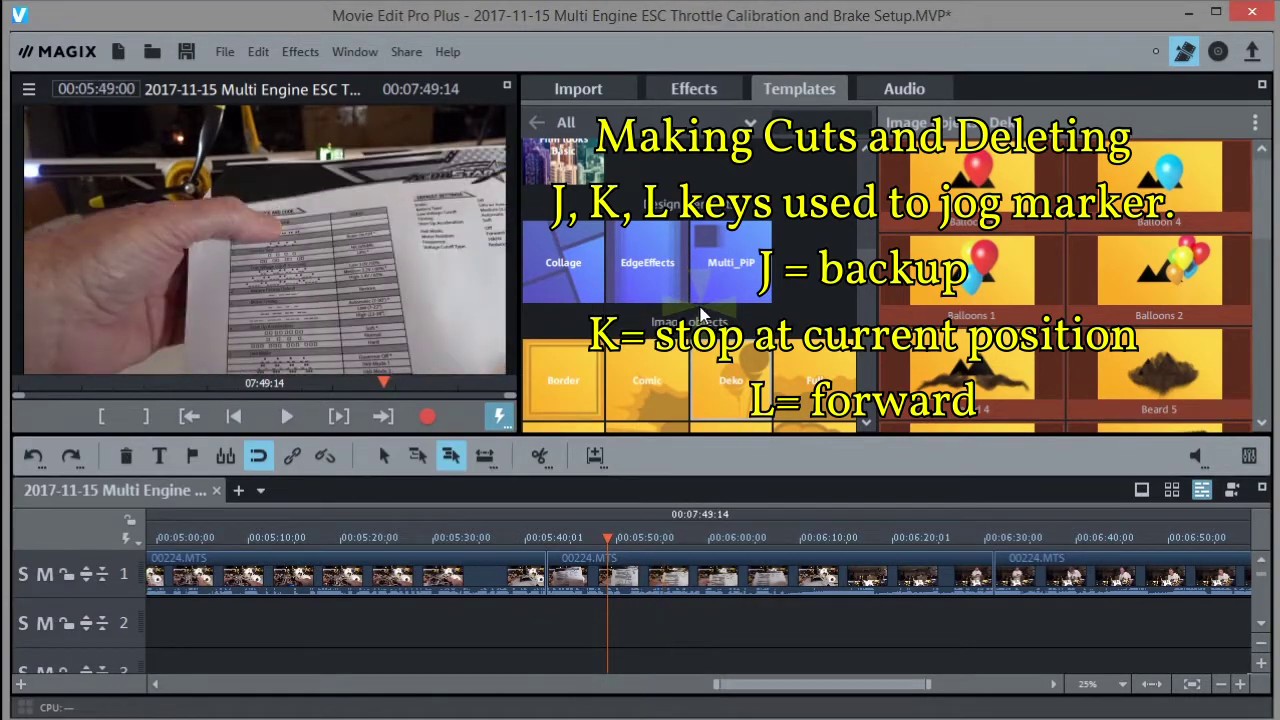
# Step: Bring up the audio mixer in the middle of the workspace and lower the master volume to -0.3
pyautogui.press('b')
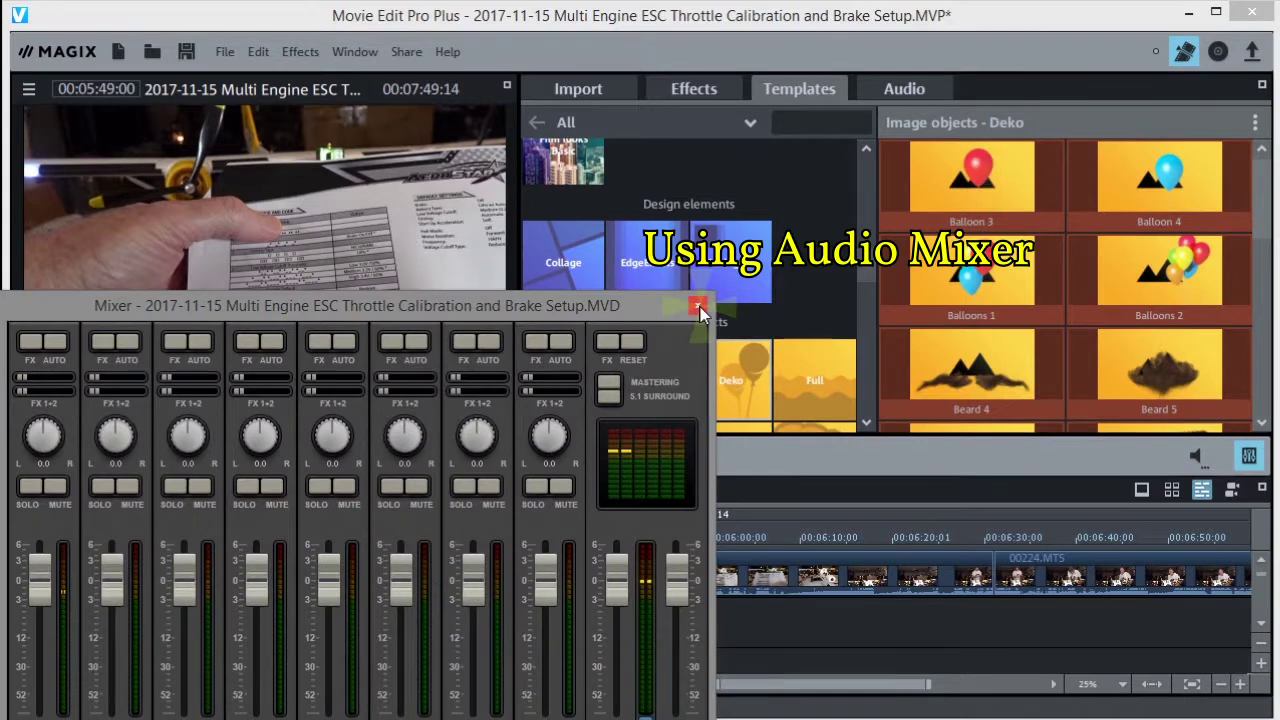
pyautogui.click(699, 306)
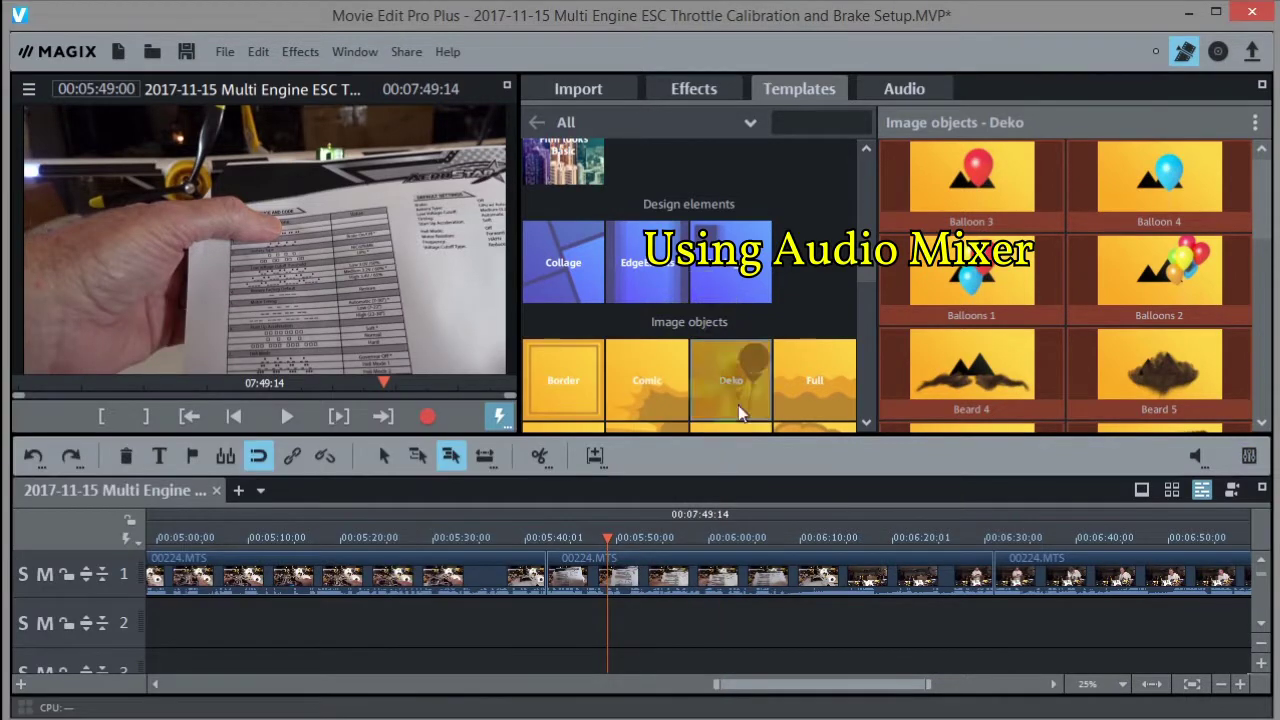
pyautogui.click(1248, 458)
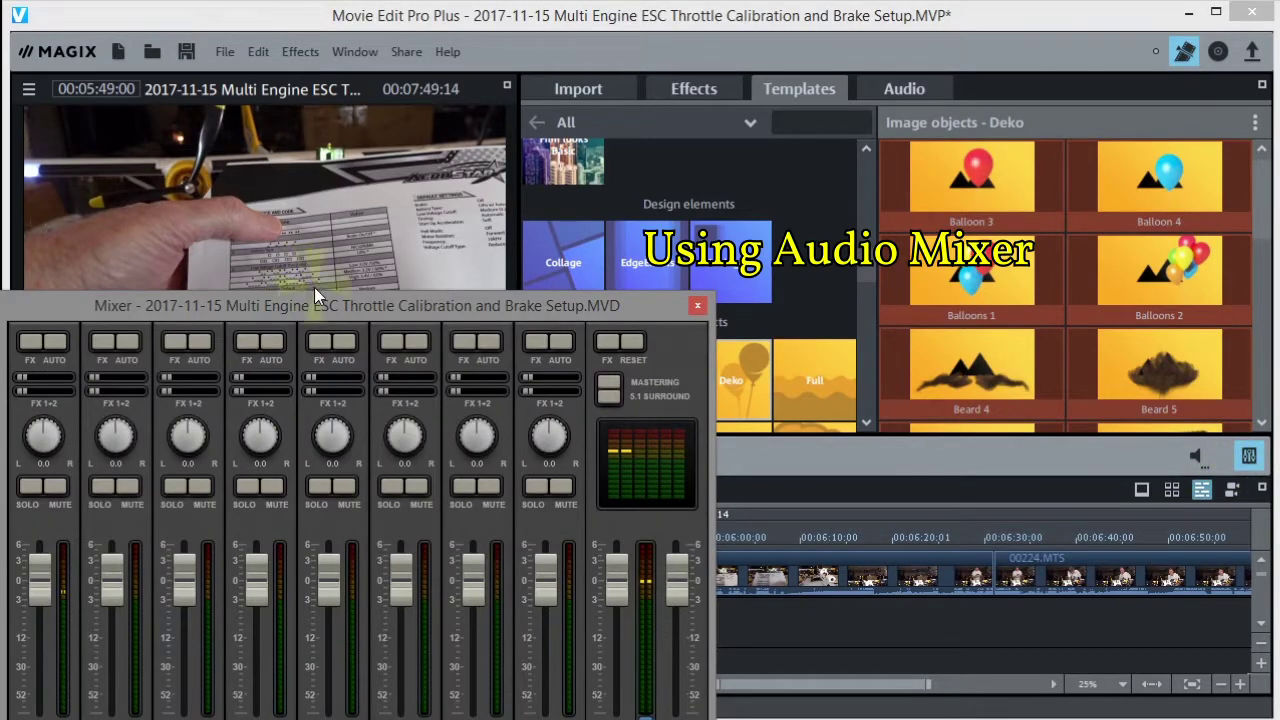
pyautogui.moveTo(306, 305); pyautogui.dragTo(633, 162)
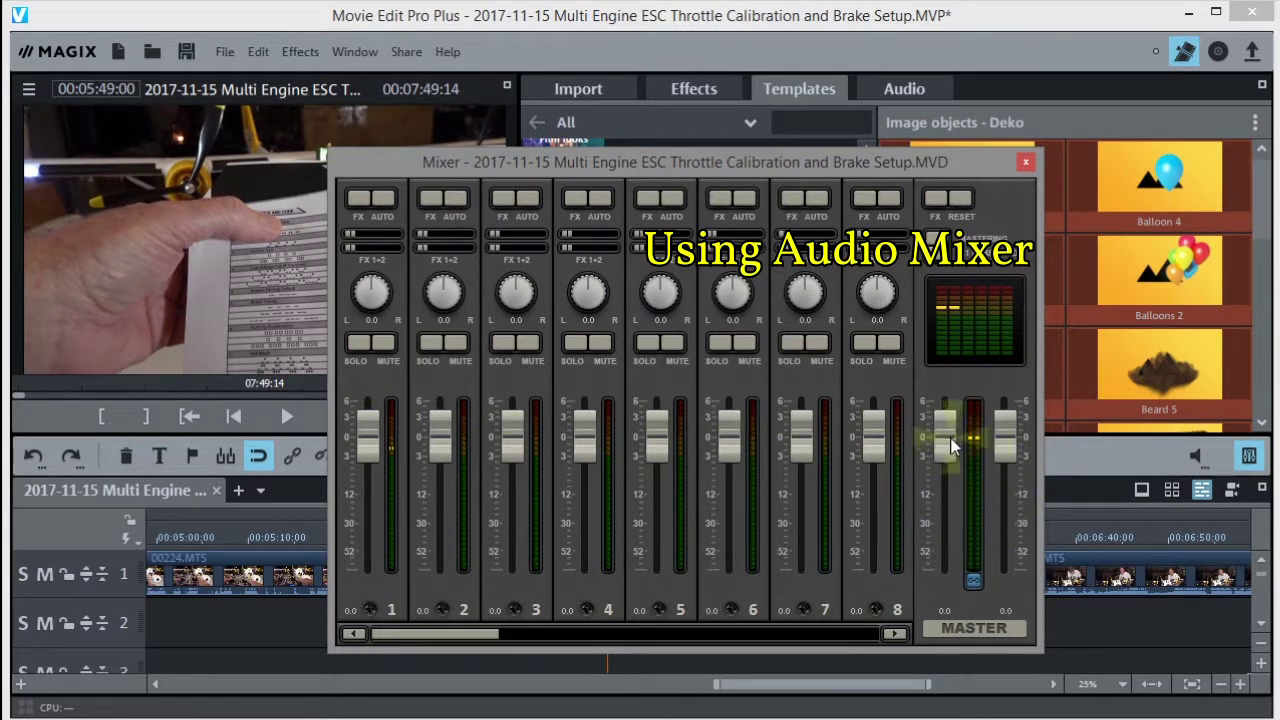
pyautogui.moveTo(950, 445)
pyautogui.mouseDown()
pyautogui.moveTo(950, 464)
pyautogui.moveTo(948, 432)
pyautogui.moveTo(952, 478)
pyautogui.moveTo(950, 441)
pyautogui.mouseUp()
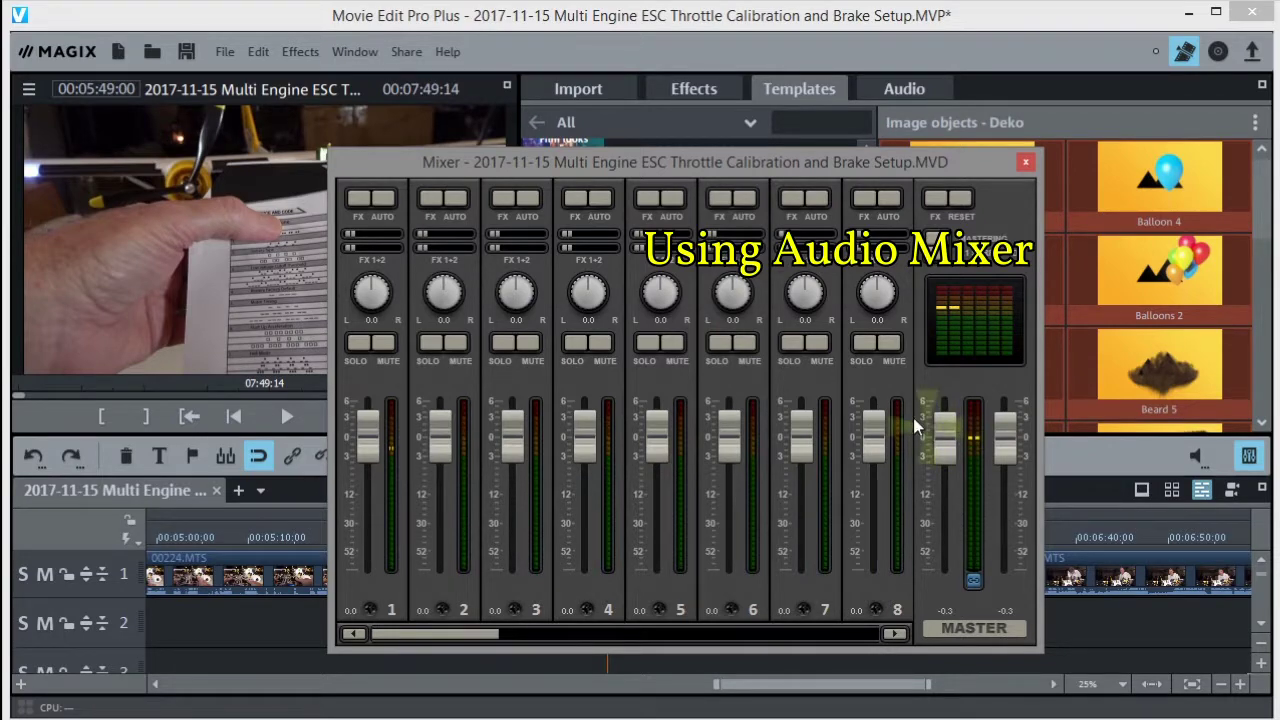
# Step: Slightly lower bands 2 and 4 of track 1's 10-band equalizer, try its Reverb and Echo effects, and close the mixer
pyautogui.click(359, 199)
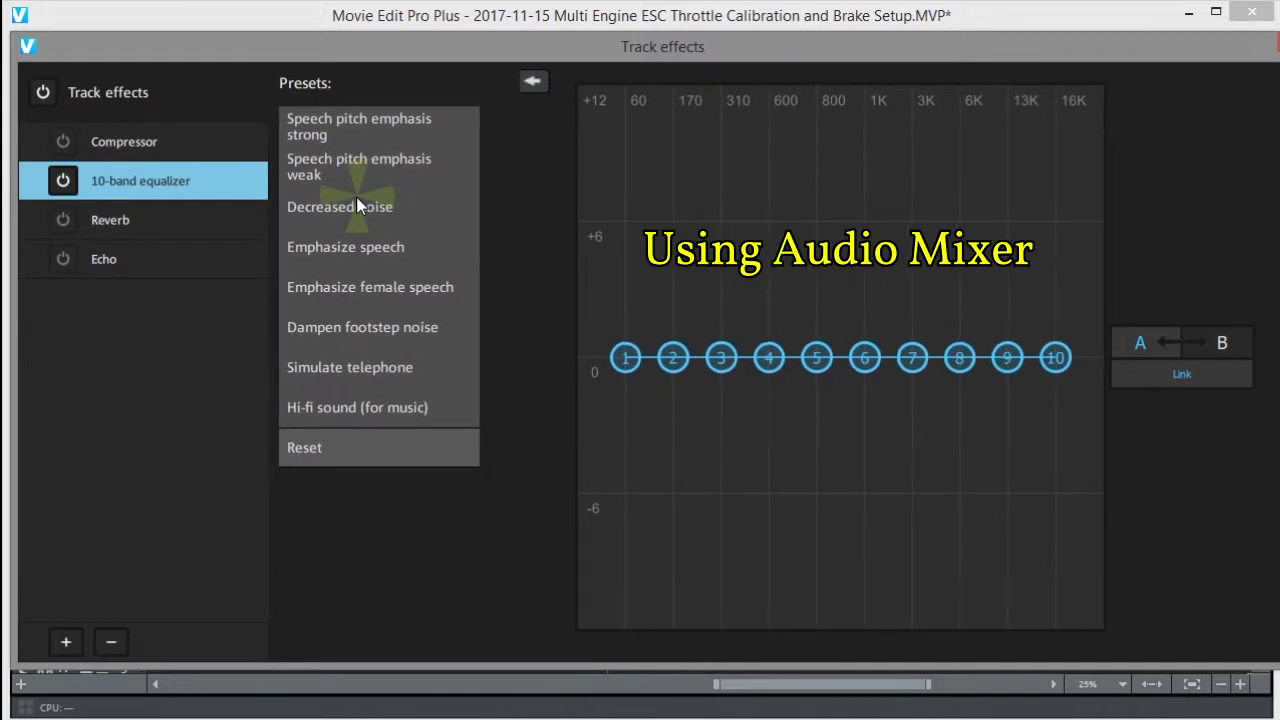
pyautogui.click(122, 143)
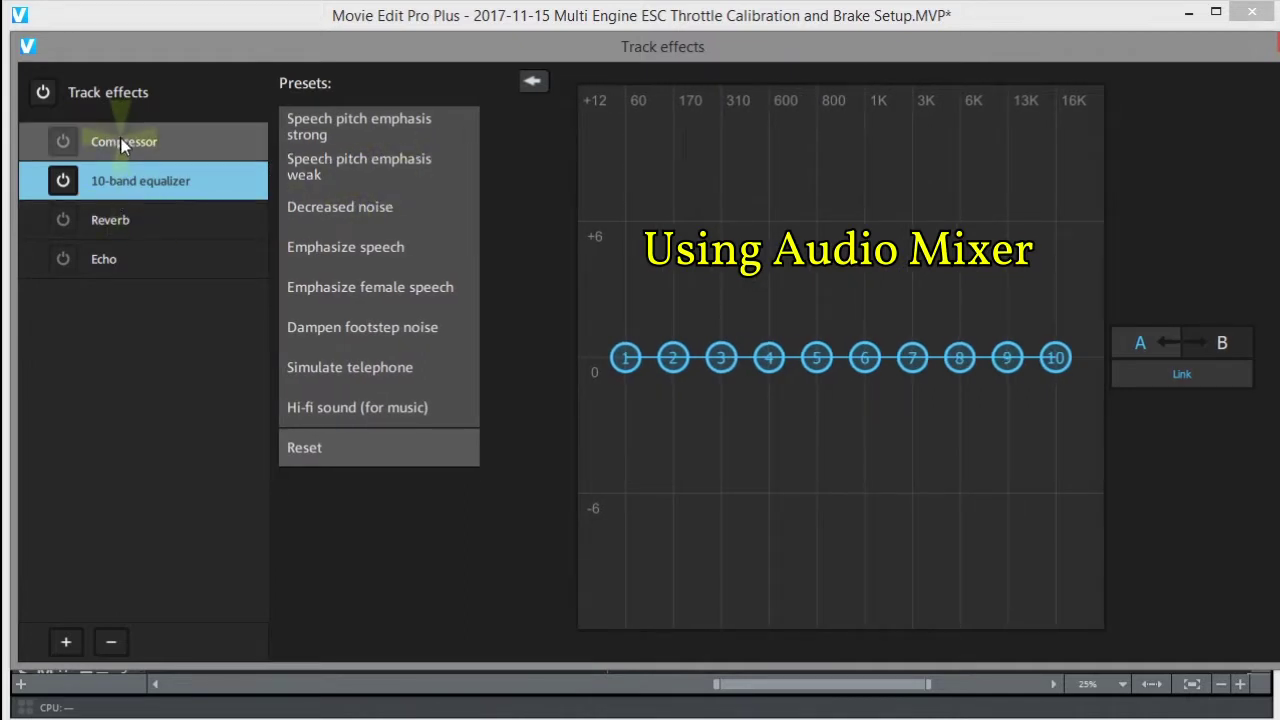
pyautogui.click(125, 184)
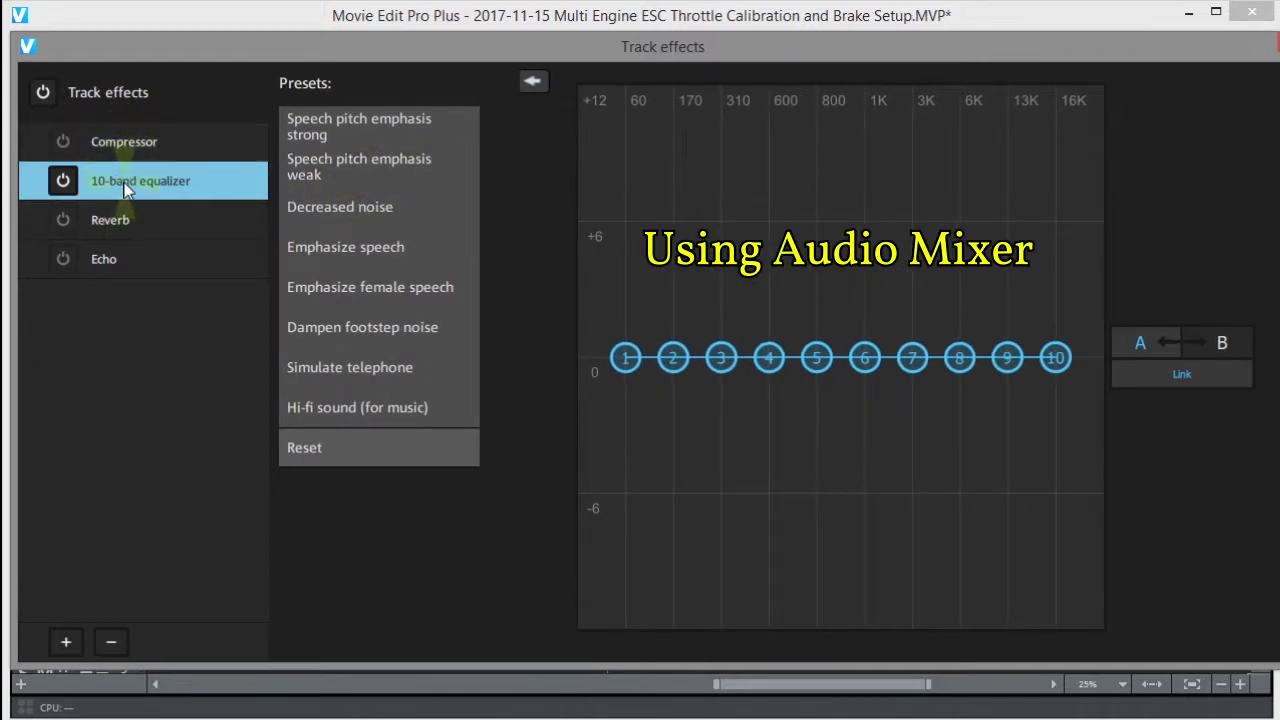
pyautogui.moveTo(721, 357)
pyautogui.mouseDown()
pyautogui.moveTo(723, 287)
pyautogui.moveTo(724, 388)
pyautogui.moveTo(726, 347)
pyautogui.moveTo(728, 362)
pyautogui.mouseUp()
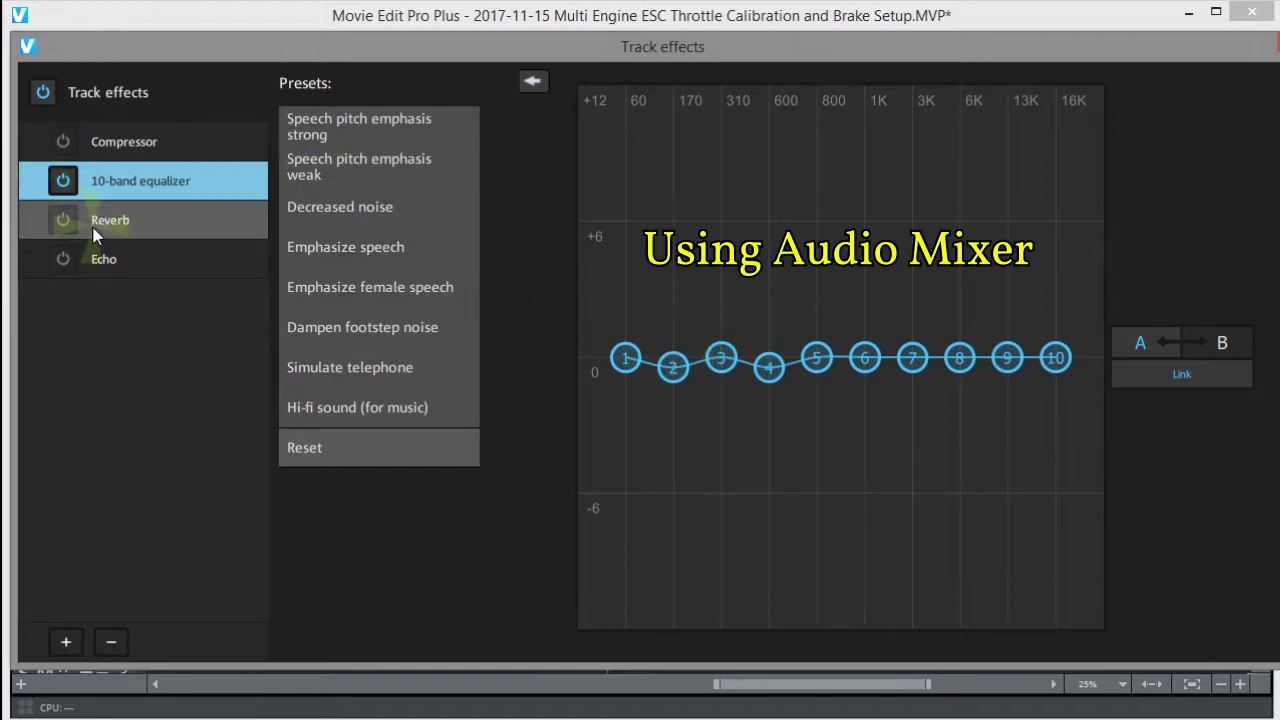
pyautogui.click(62, 224)
pyautogui.click(104, 261)
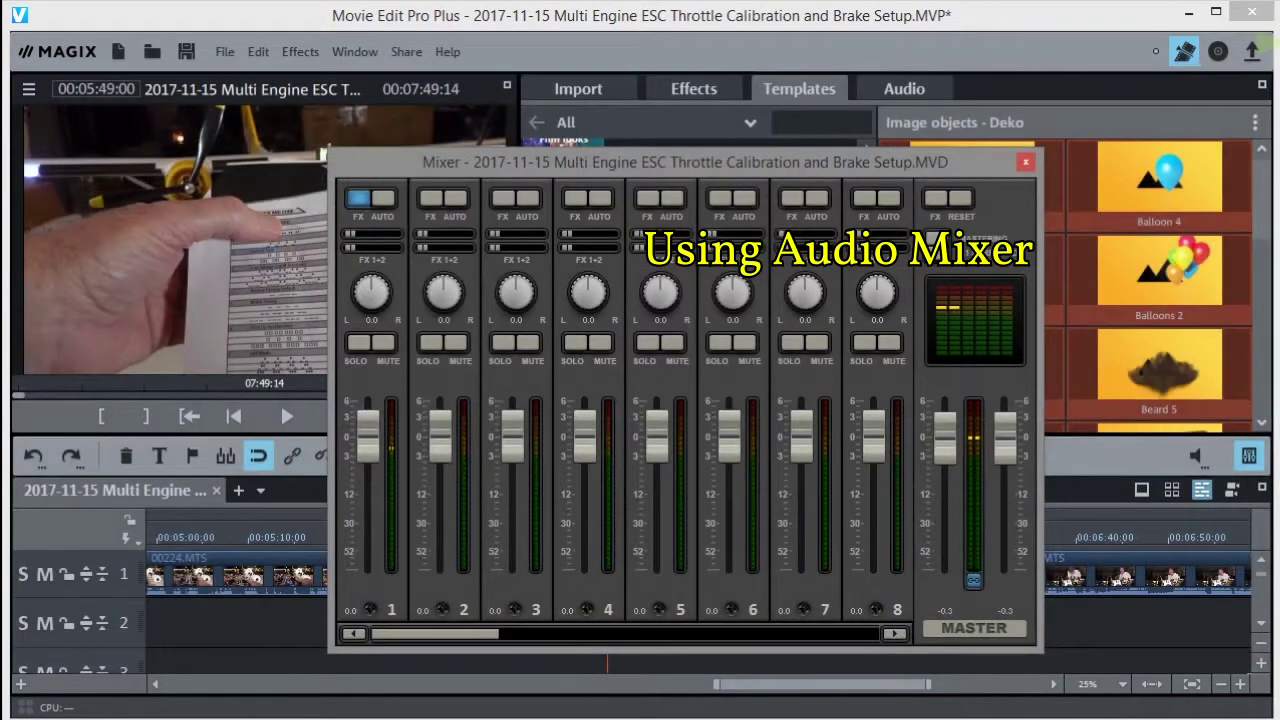
pyautogui.click(1025, 162)
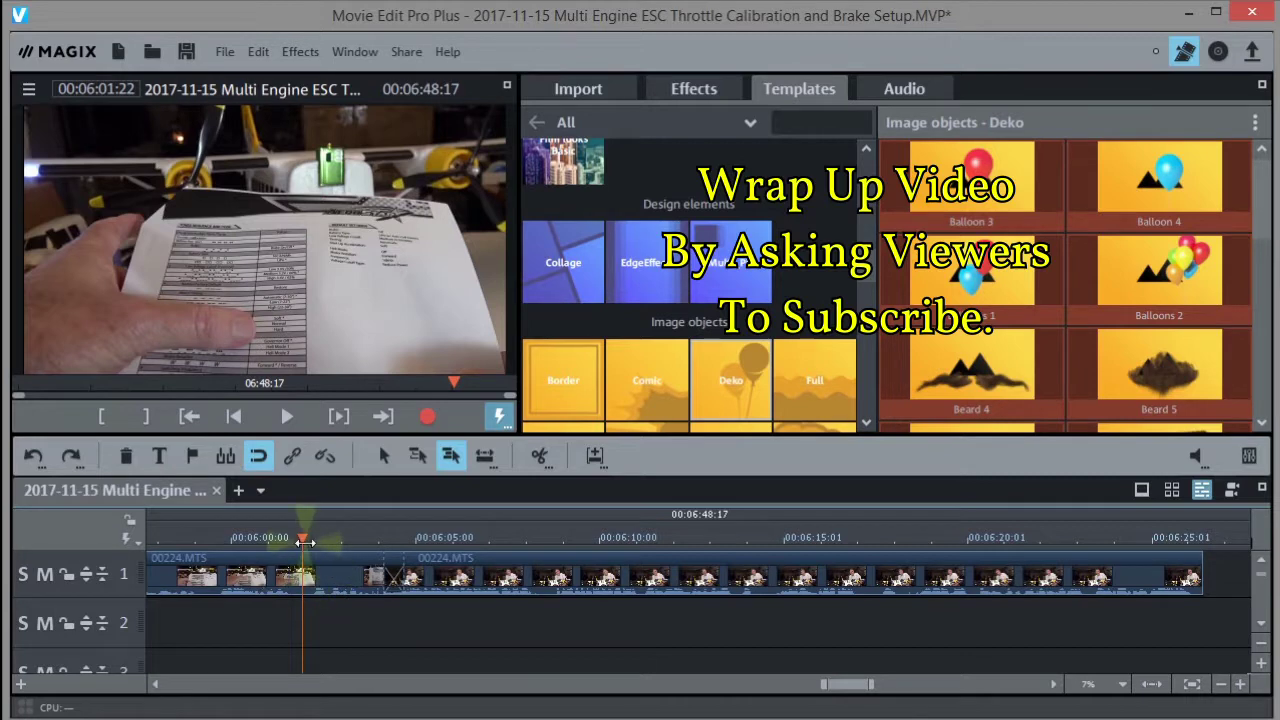
# Step: Play the transition into the closing scene from 00:06:03:04
pyautogui.moveTo(304, 541); pyautogui.dragTo(346, 540)
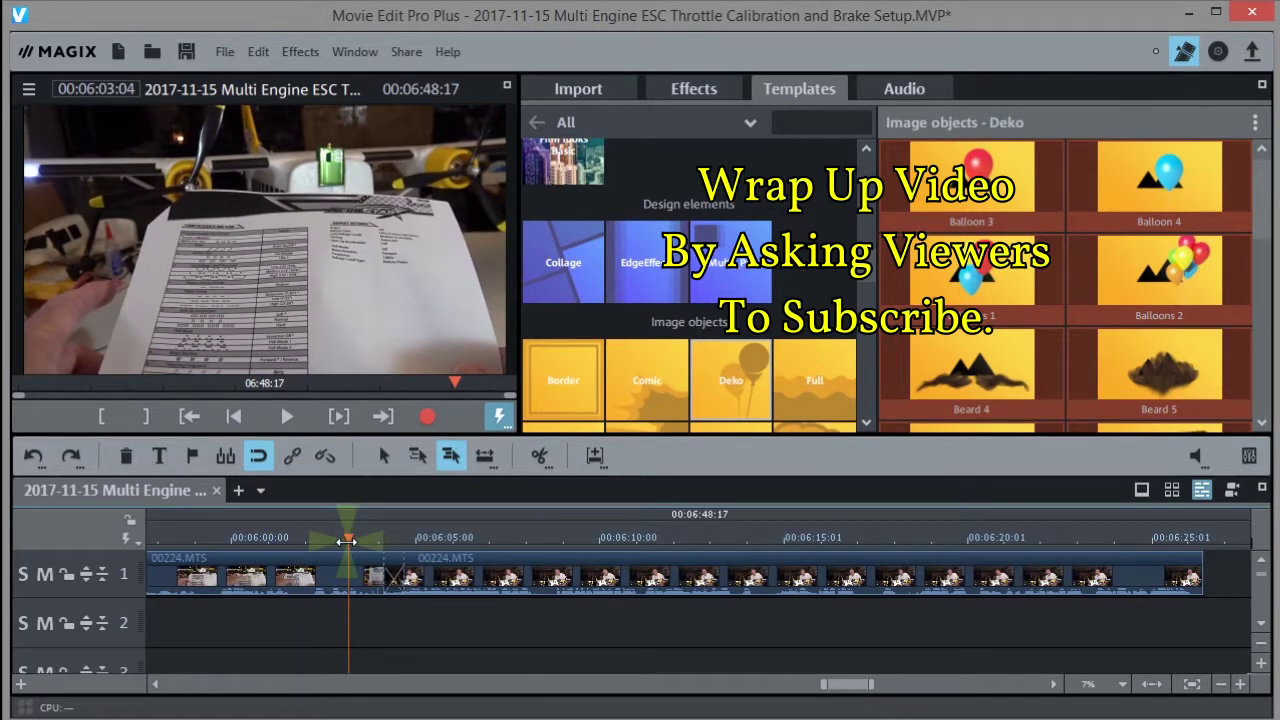
pyautogui.press('space')
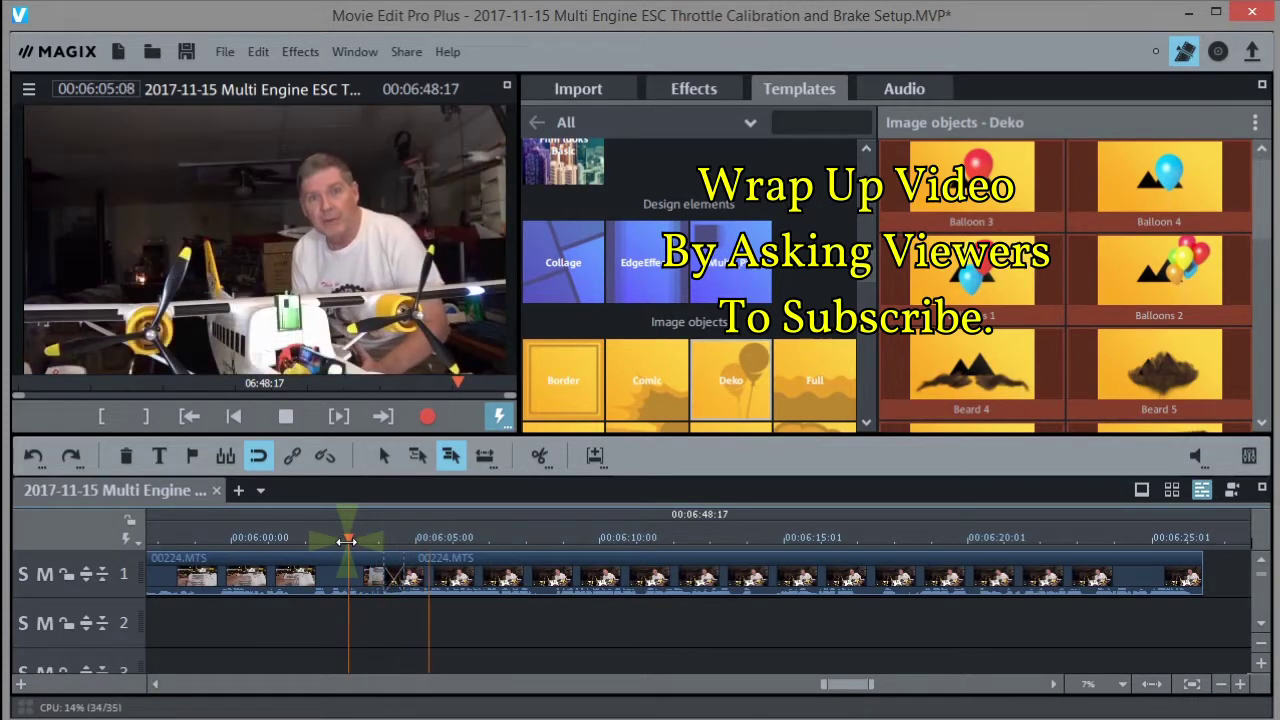
pyautogui.press('space')
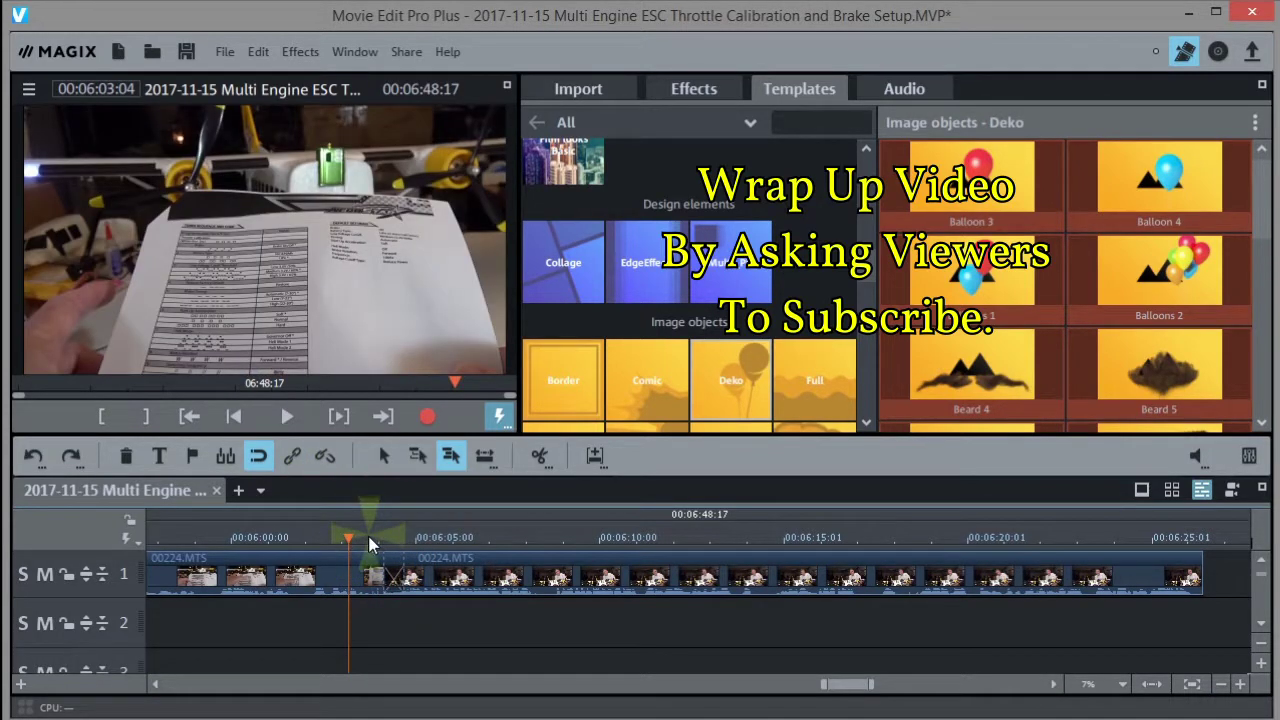
# Step: Review the closing scene by playing it from 00:06:14:13 to its end and checking the frames back to 00:06:17:12
pyautogui.moveTo(345, 538); pyautogui.dragTo(490, 541)
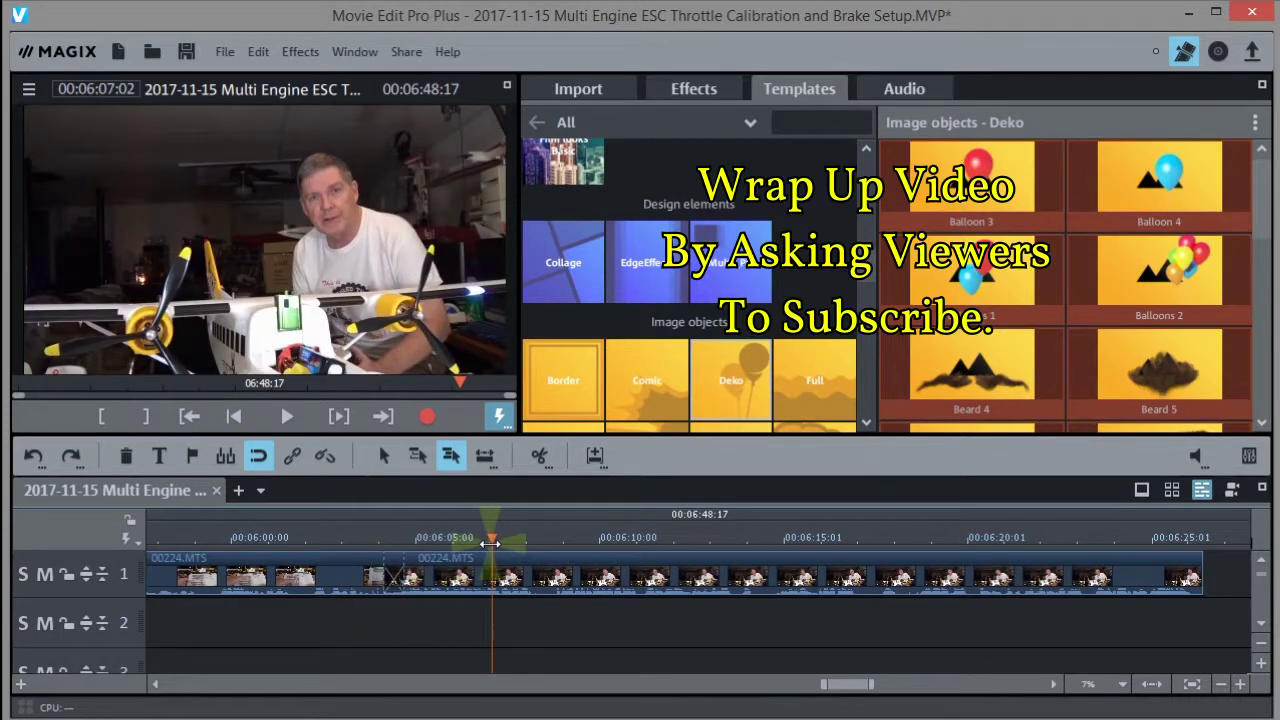
pyautogui.moveTo(491, 540); pyautogui.dragTo(773, 536)
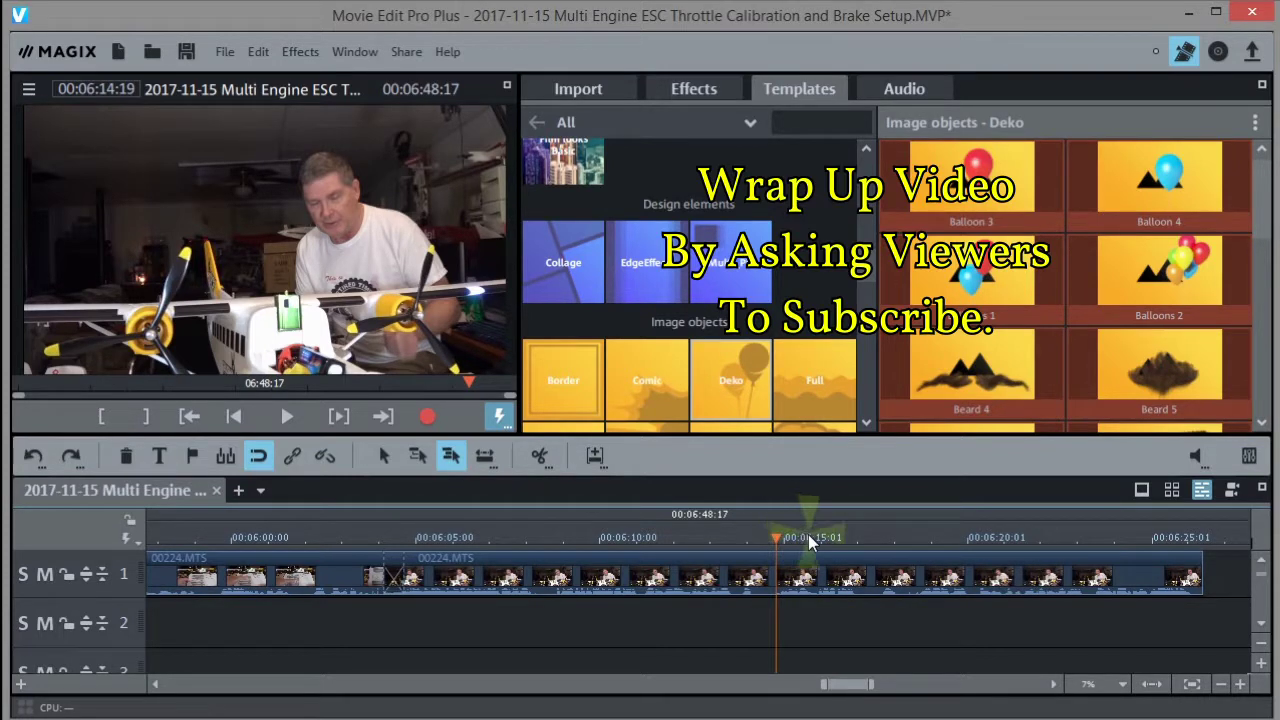
pyautogui.moveTo(773, 531); pyautogui.dragTo(765, 534)
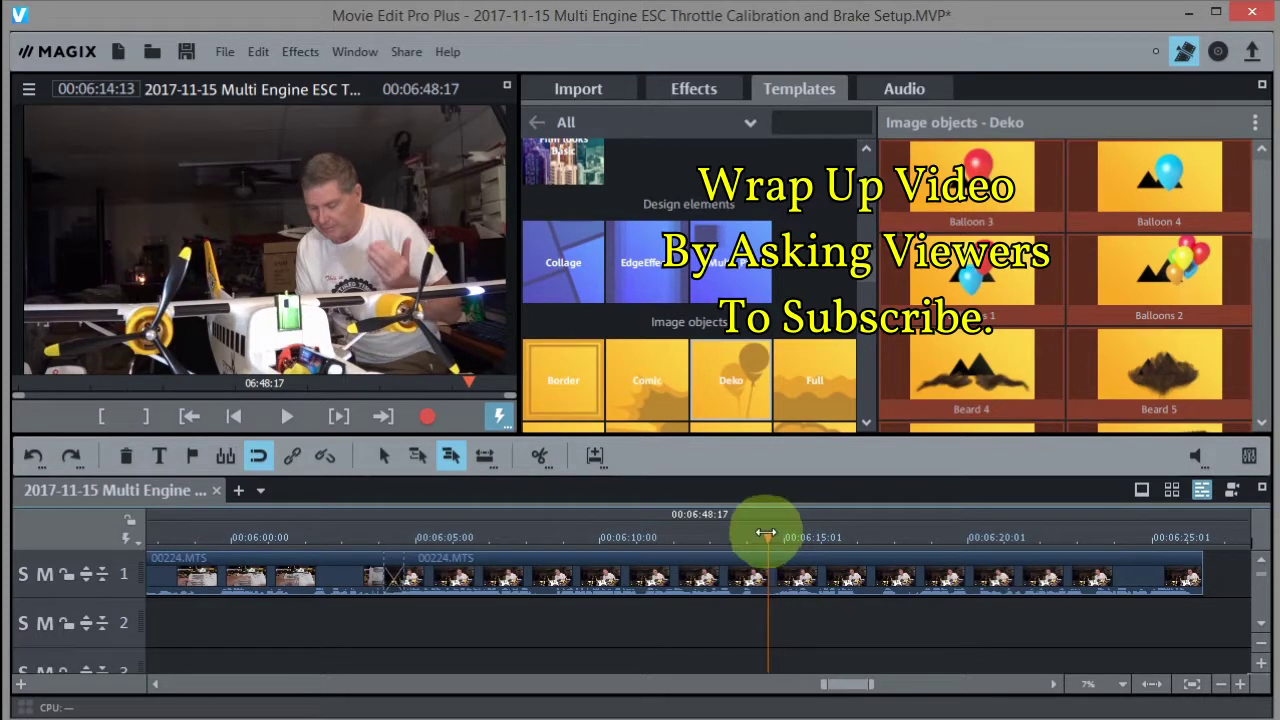
pyautogui.press('space')
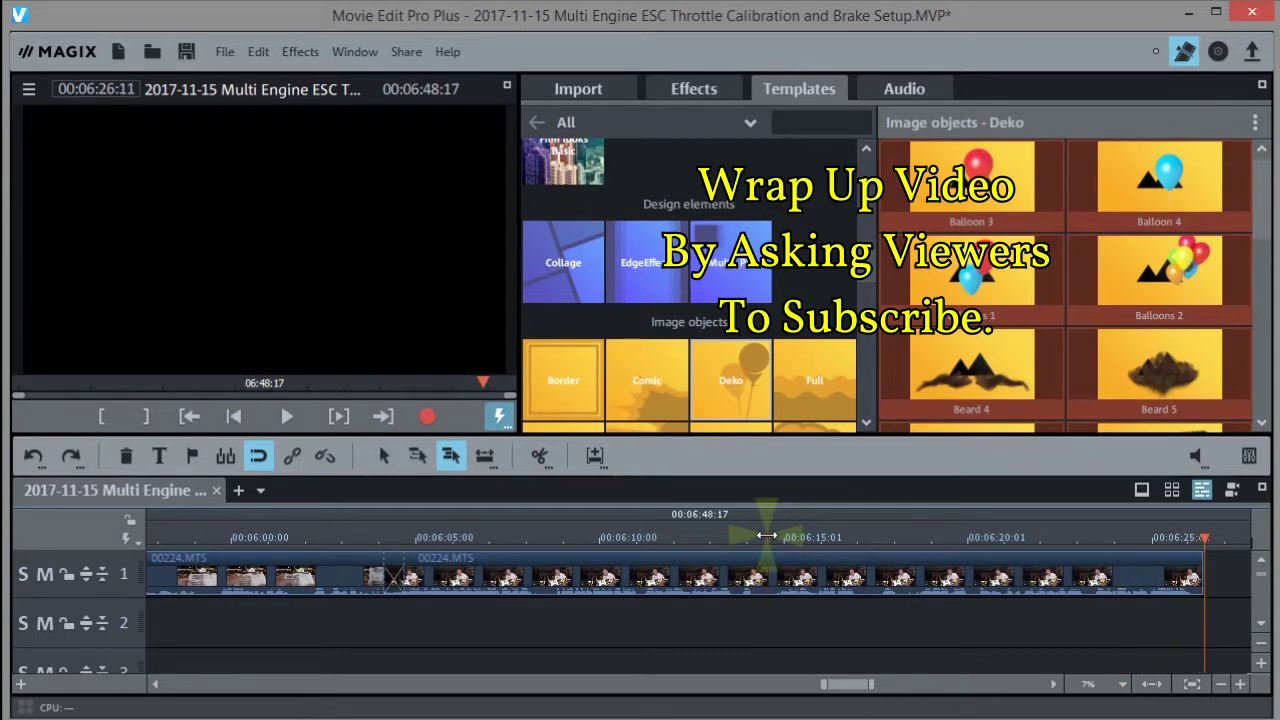
pyautogui.click(916, 537)
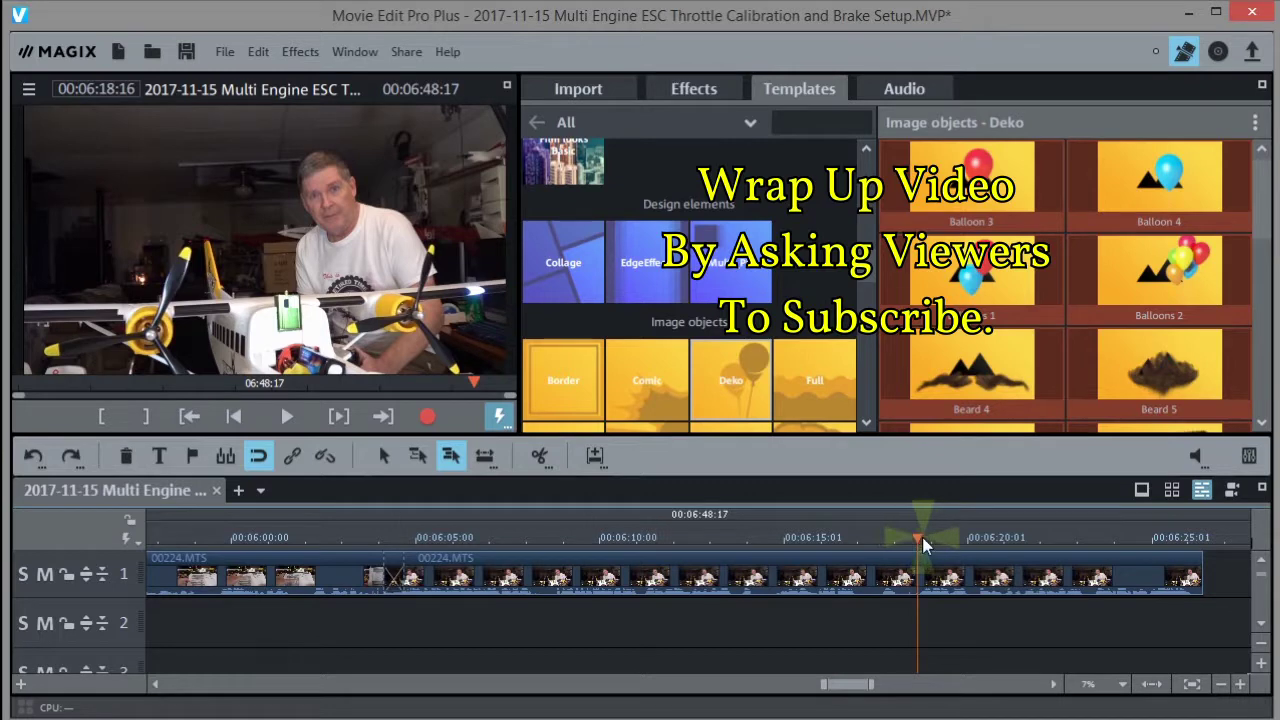
pyautogui.moveTo(915, 537); pyautogui.dragTo(873, 560)
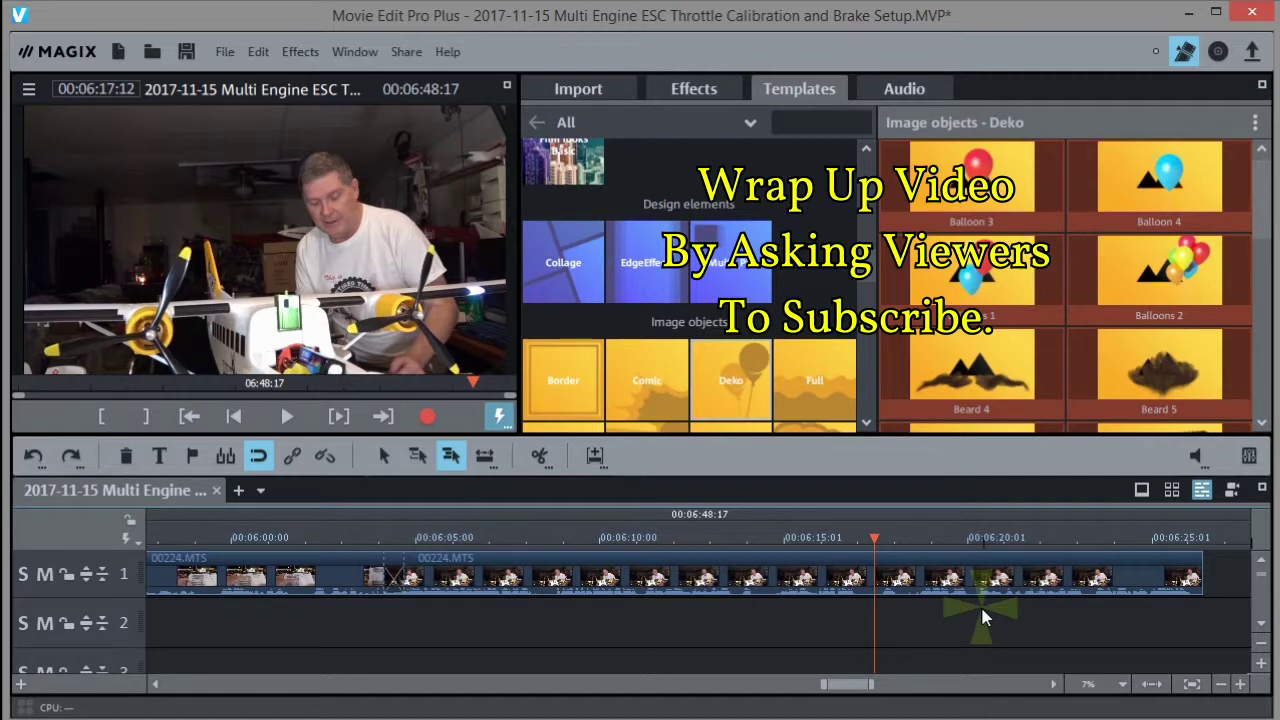
# Step: Set the playback marker to the end of the closing scene at 00:06:26:11 and move the 00229.MTS clip down to track 2
pyautogui.click(1199, 535)
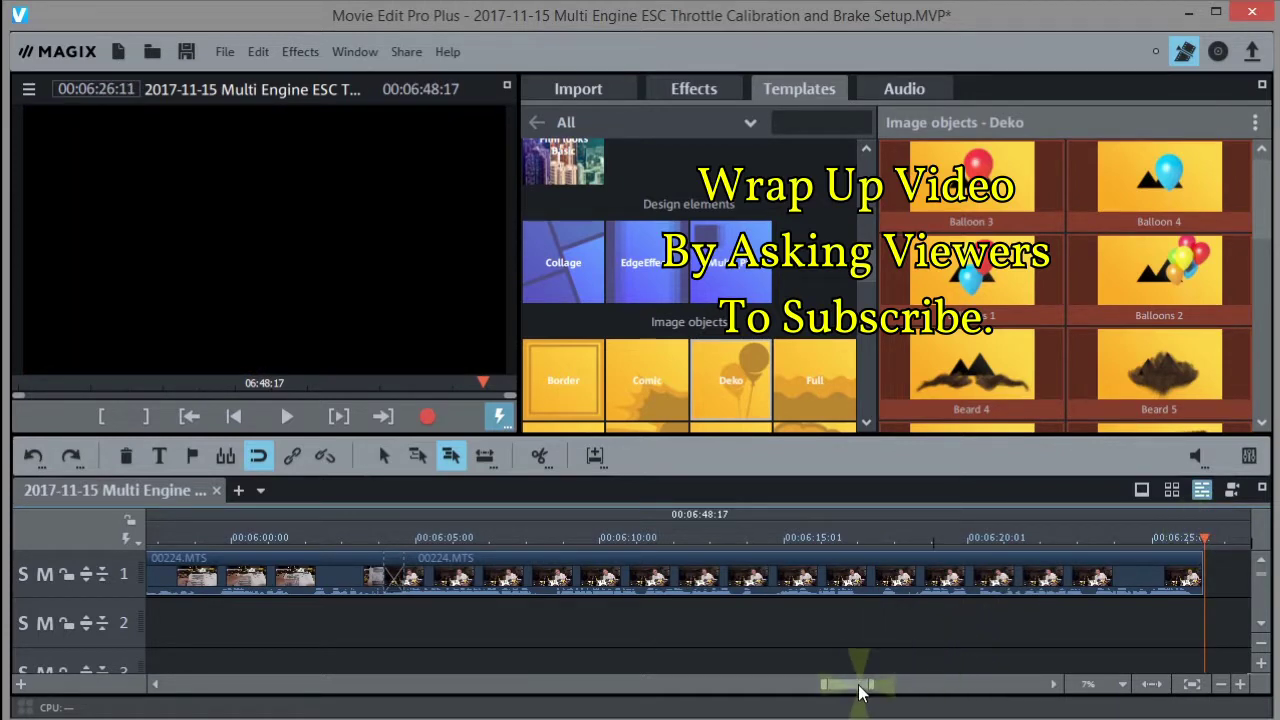
pyautogui.moveTo(851, 683); pyautogui.dragTo(880, 688)
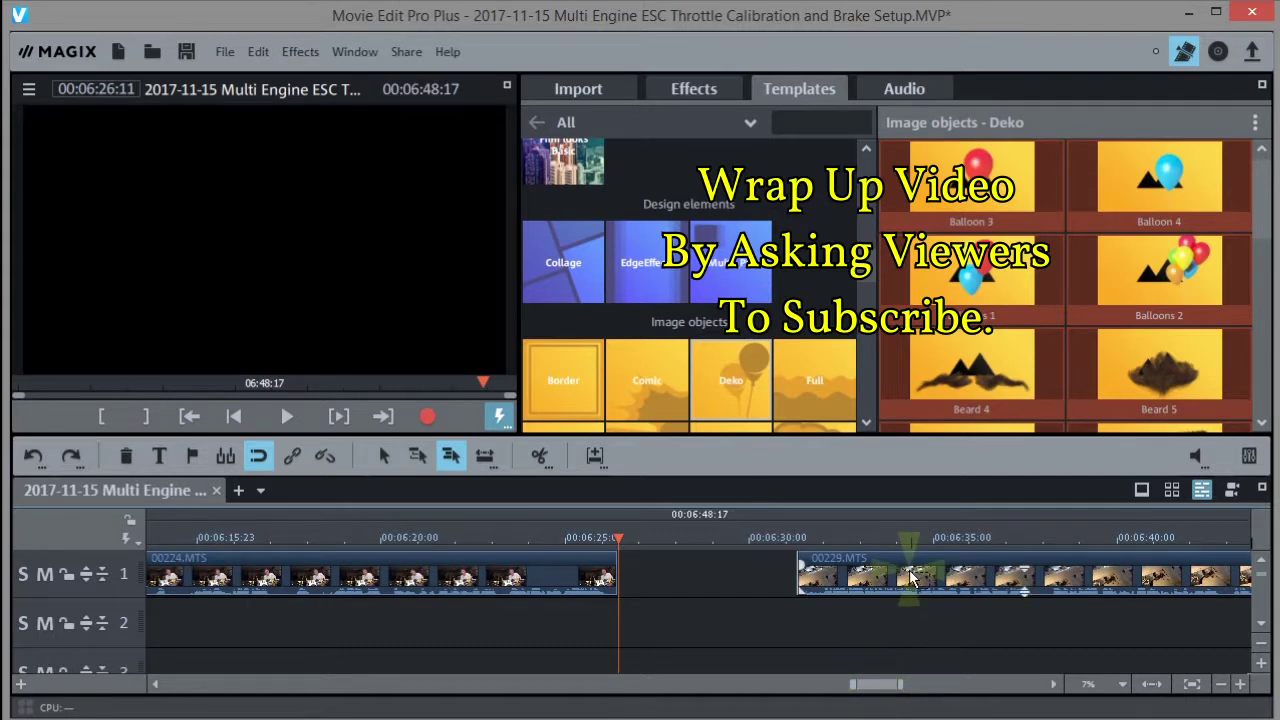
pyautogui.moveTo(910, 578); pyautogui.dragTo(648, 638)
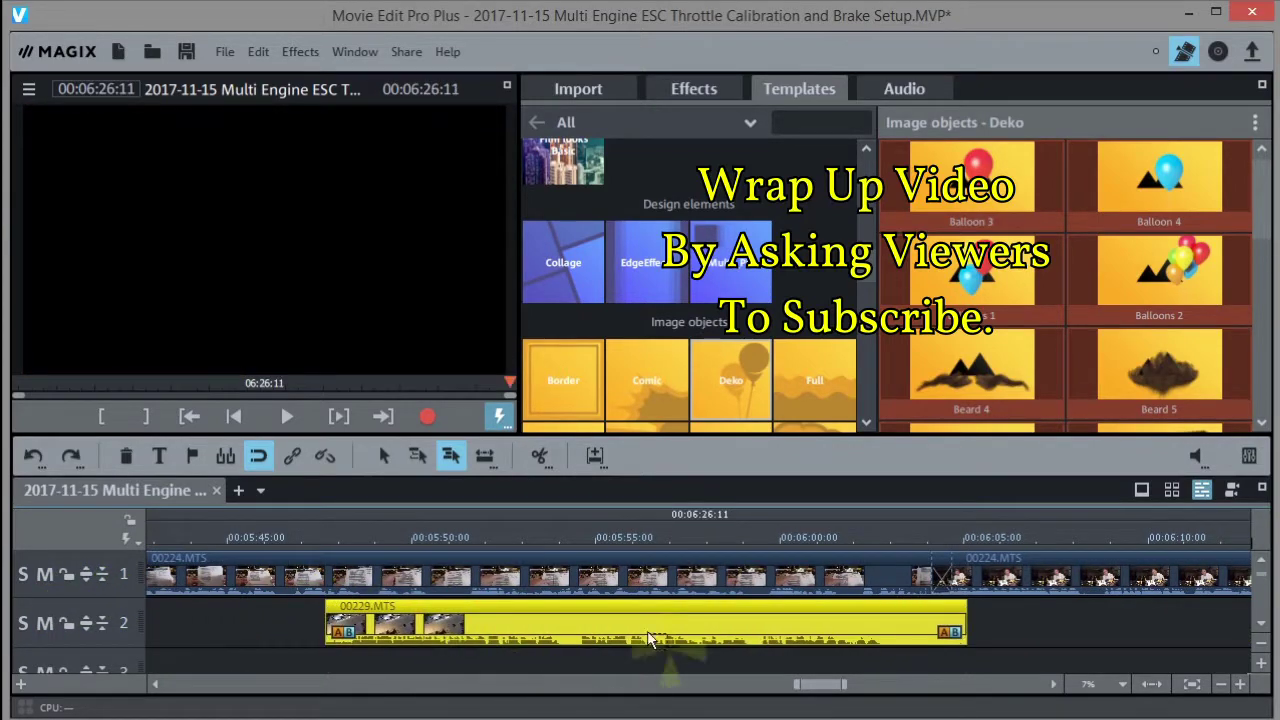
# Step: Move the YT+FB End Screen 1080p.mp4 clip back on track 1 to the end of the closing scene and play the join
pyautogui.moveTo(814, 686); pyautogui.dragTo(866, 686)
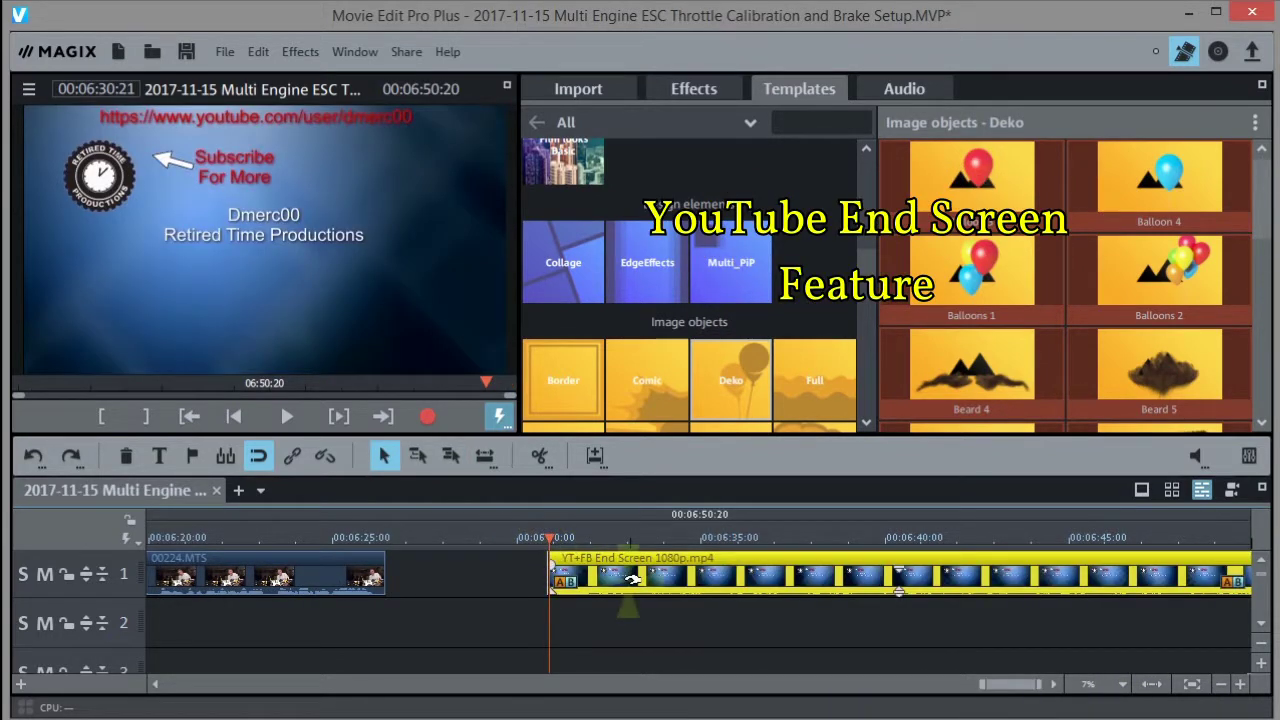
pyautogui.moveTo(632, 578); pyautogui.dragTo(560, 586)
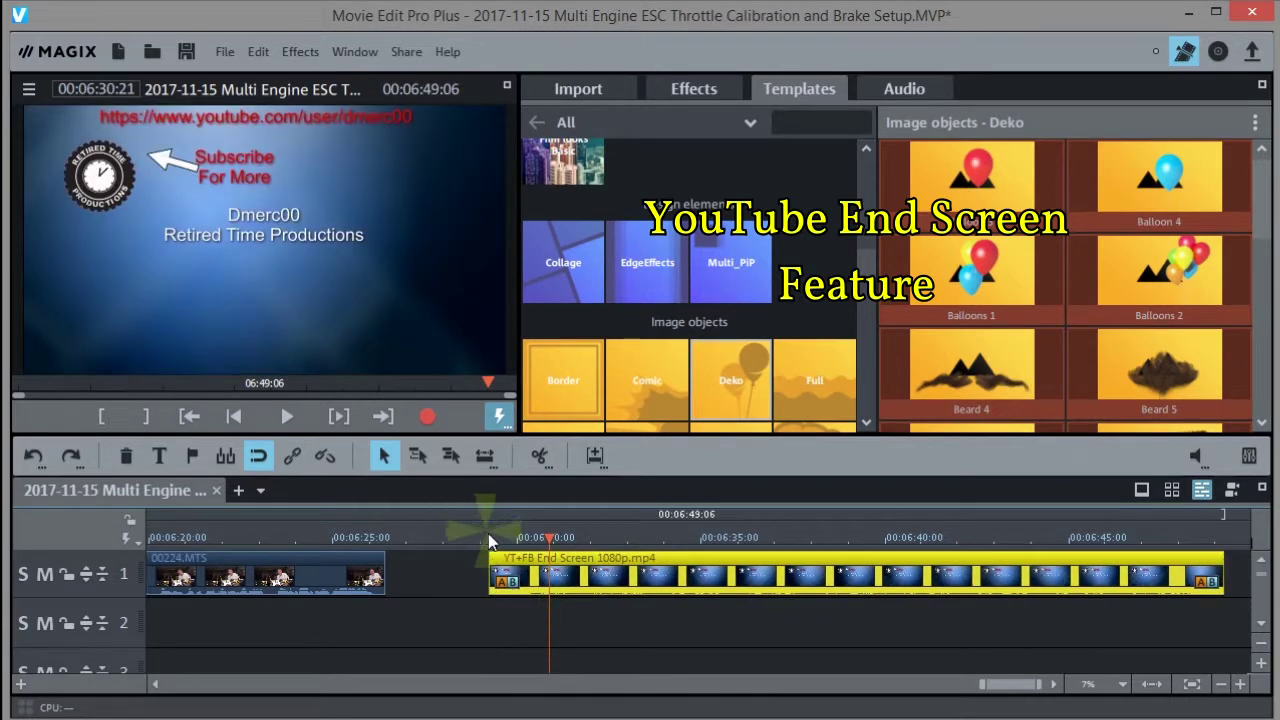
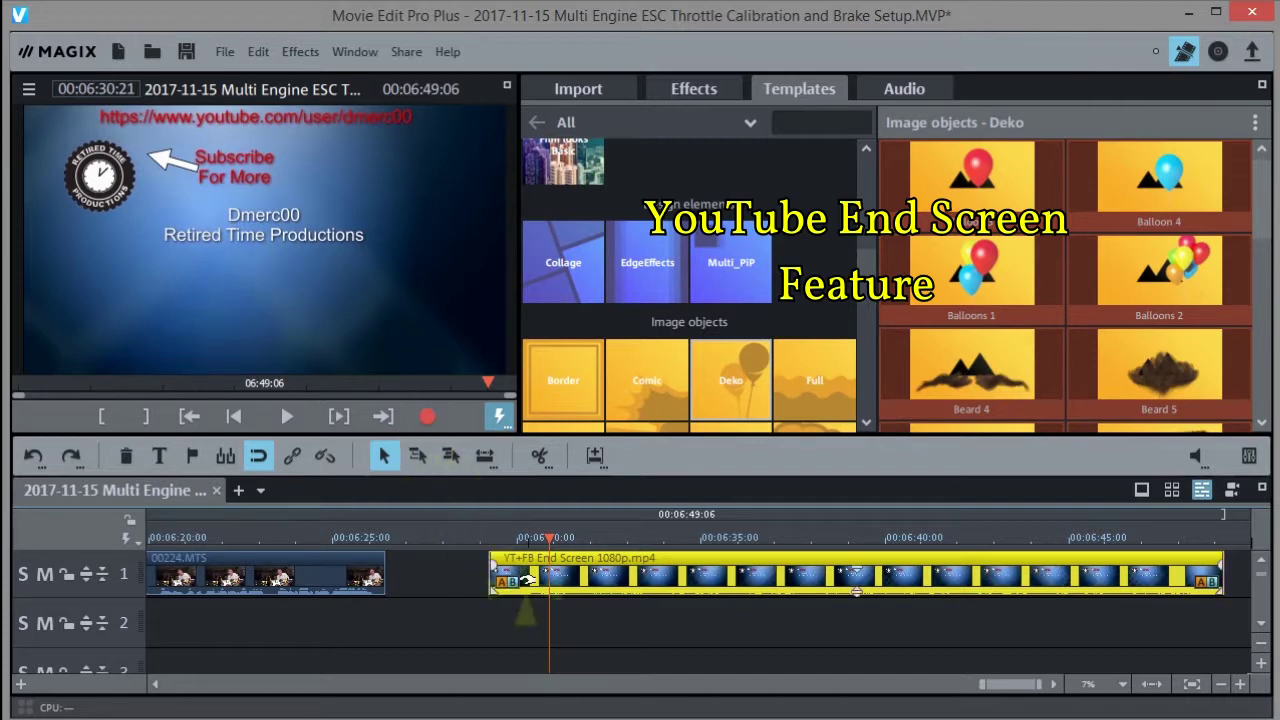
pyautogui.moveTo(522, 580); pyautogui.dragTo(452, 578)
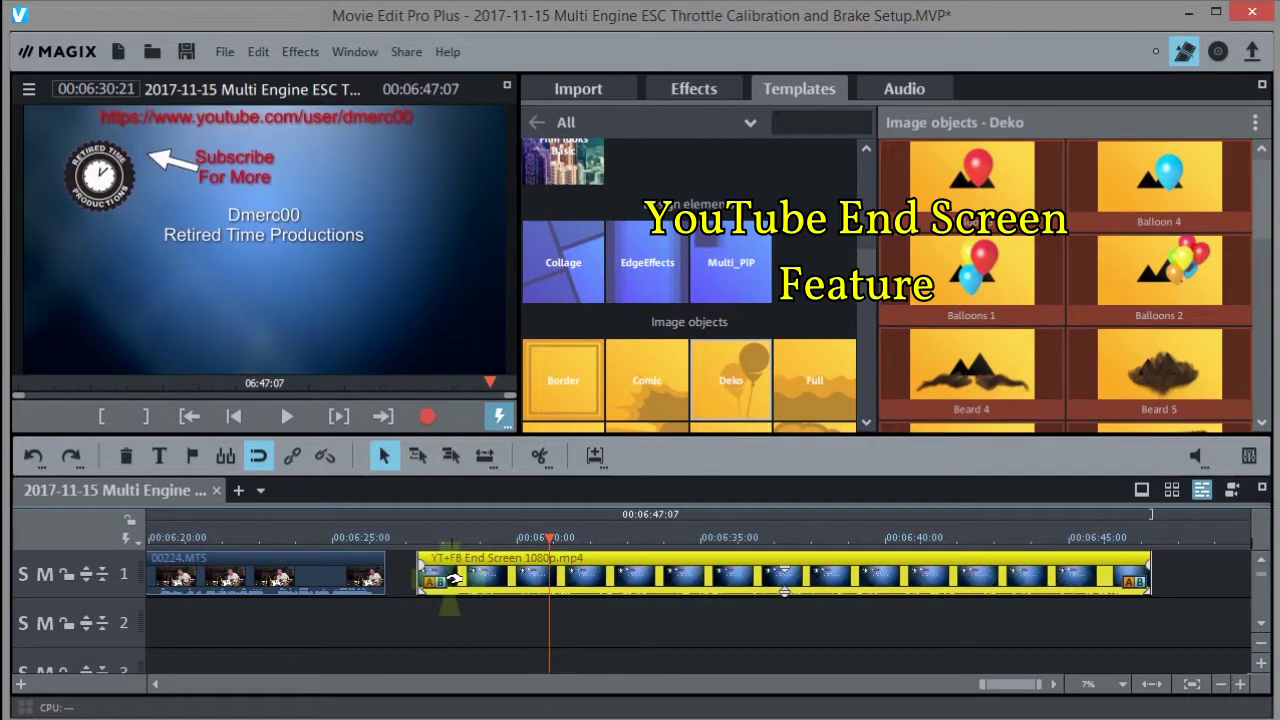
pyautogui.click(414, 537)
pyautogui.press('space')
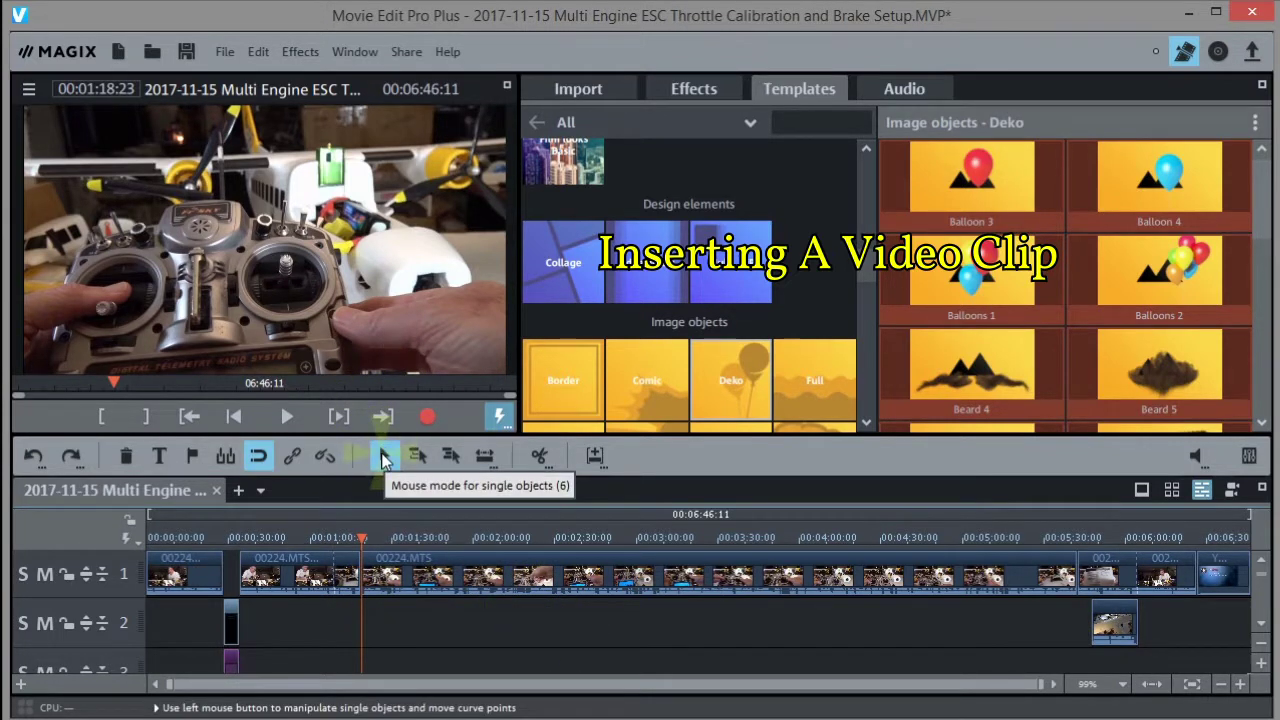
# Step: Move only the 00229.MTS clip to about 00:01:31 on track 2, and shift all objects after 00:01:18:23 about 28 seconds later
pyautogui.click(383, 456)
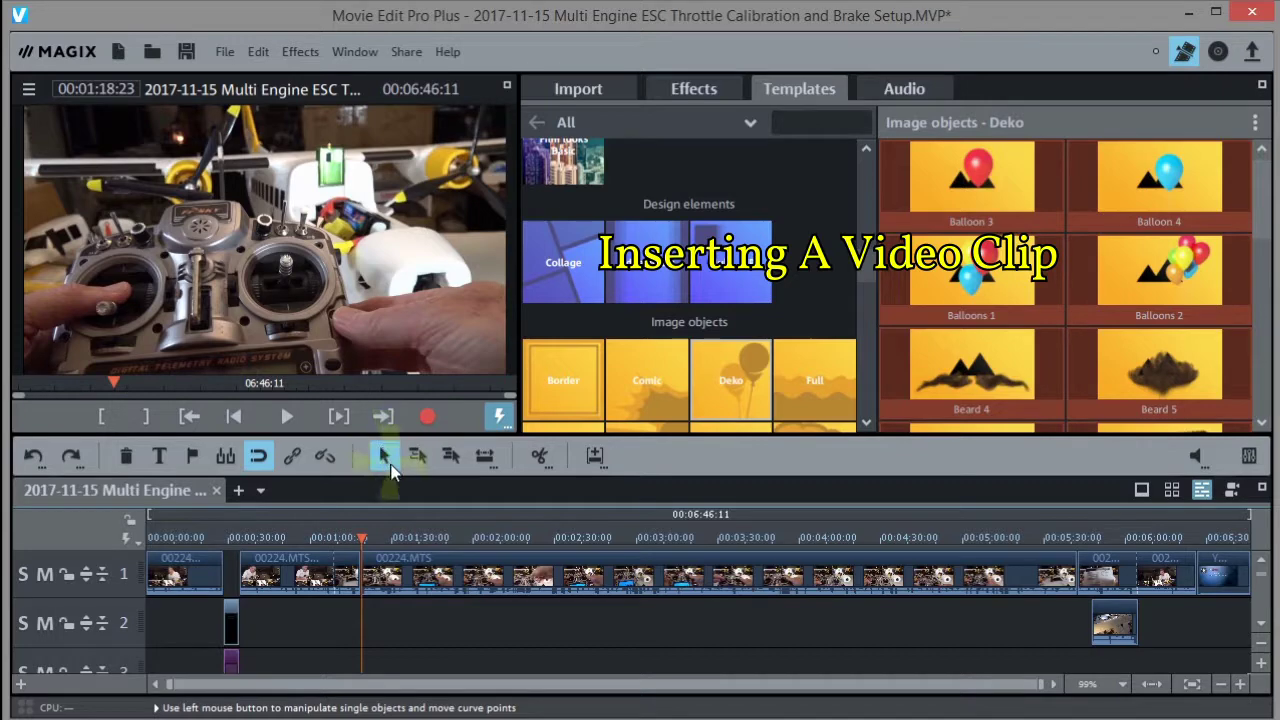
pyautogui.moveTo(1122, 620); pyautogui.dragTo(418, 622)
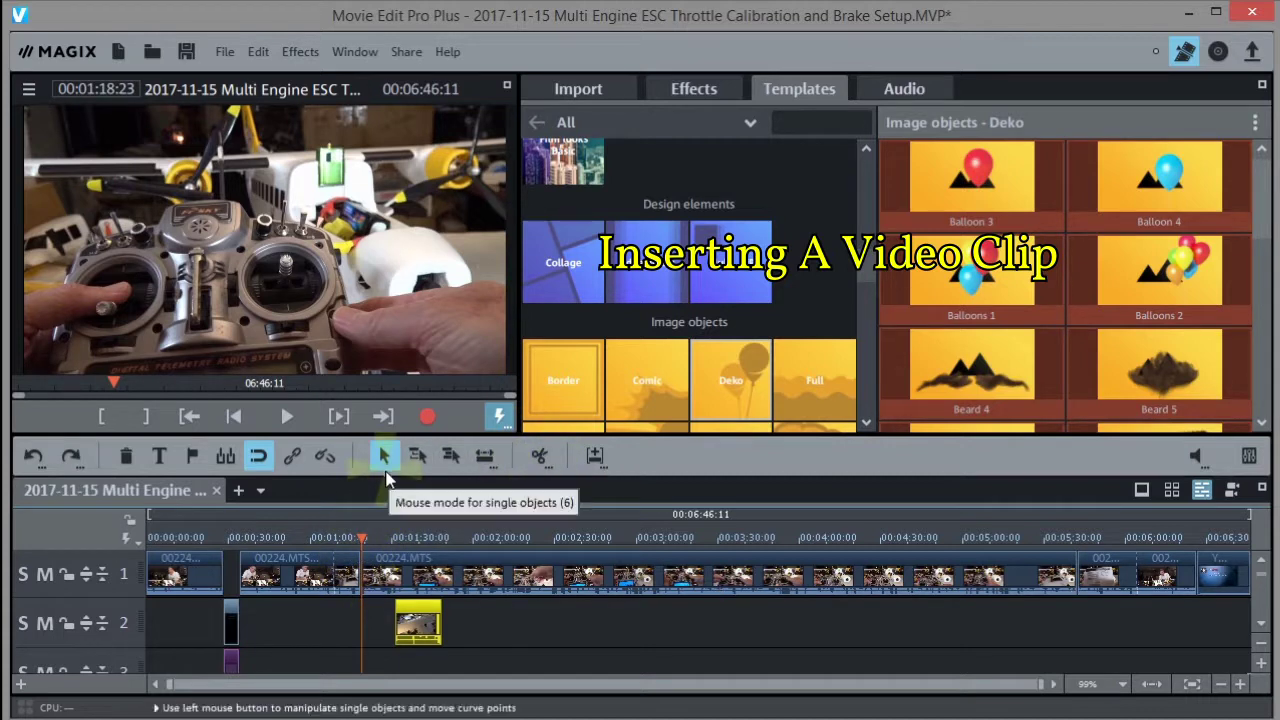
pyautogui.click(452, 456)
pyautogui.moveTo(394, 580); pyautogui.dragTo(474, 590)
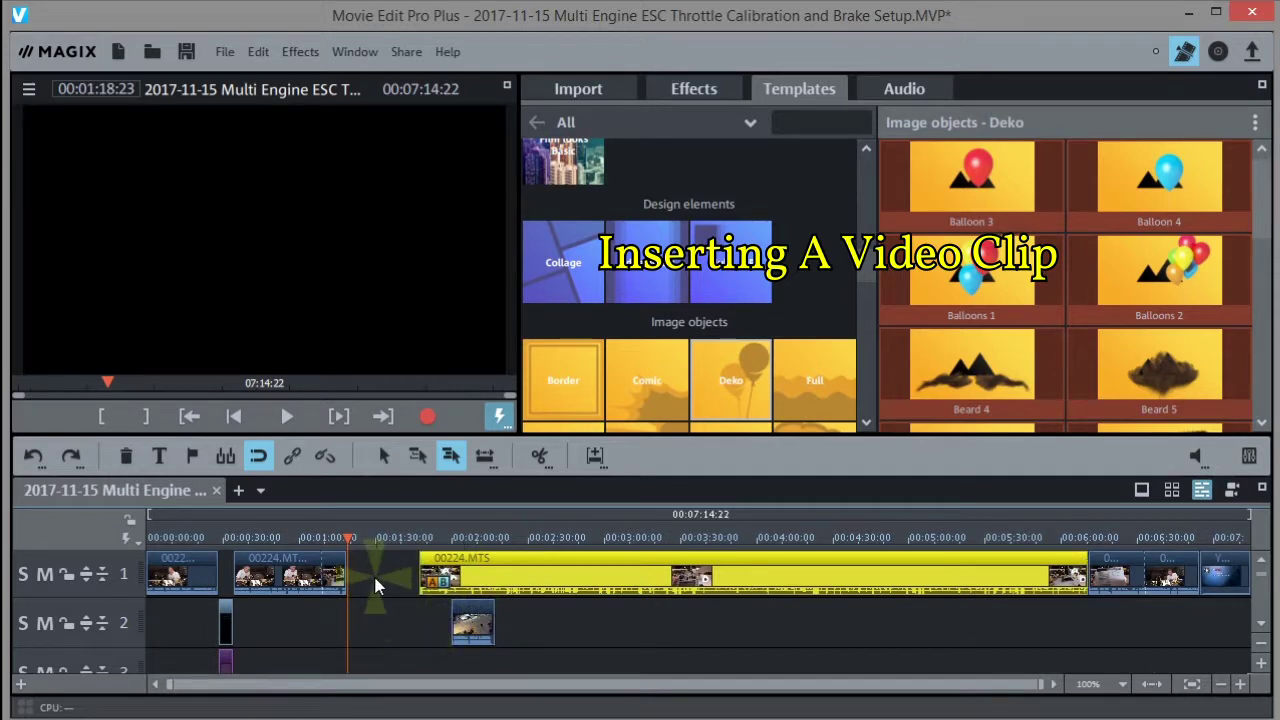
# Step: Insert the 00229.MTS clip into the track 1 gap at 00:01:18:23 and pull all following objects back against its end
pyautogui.click(385, 456)
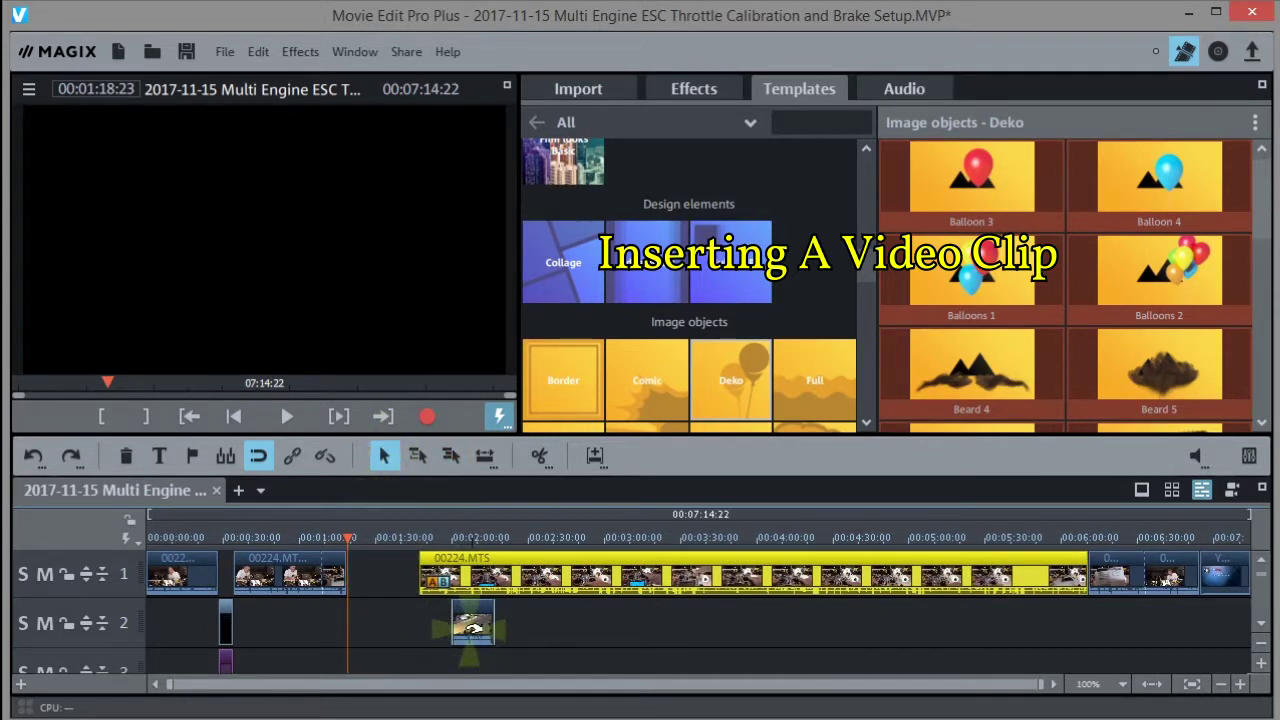
pyautogui.click(471, 624)
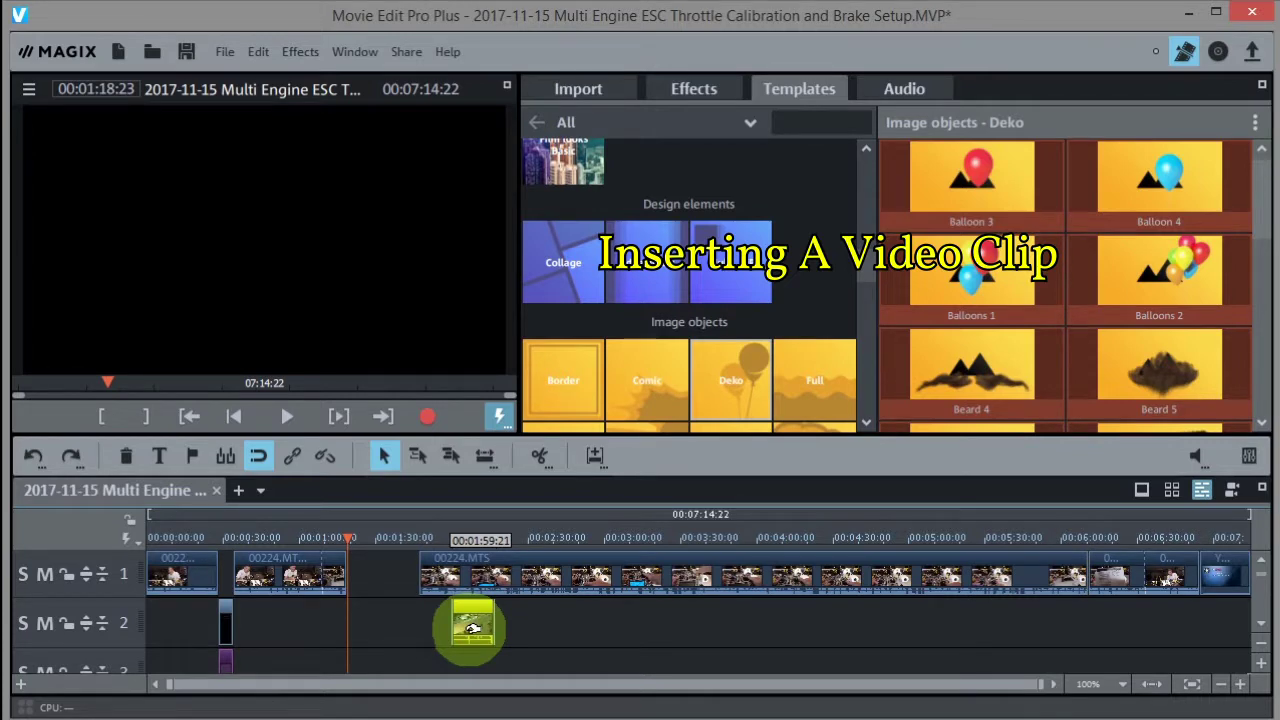
pyautogui.moveTo(471, 624); pyautogui.dragTo(368, 576)
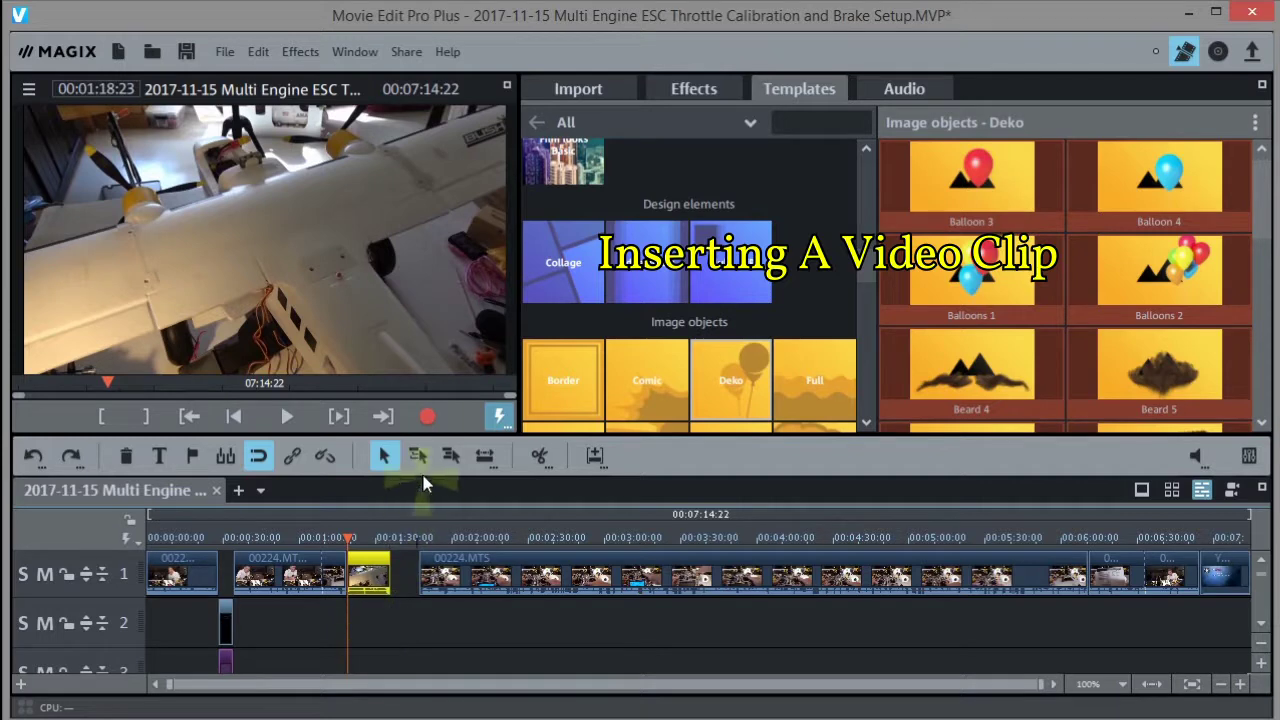
pyautogui.click(447, 458)
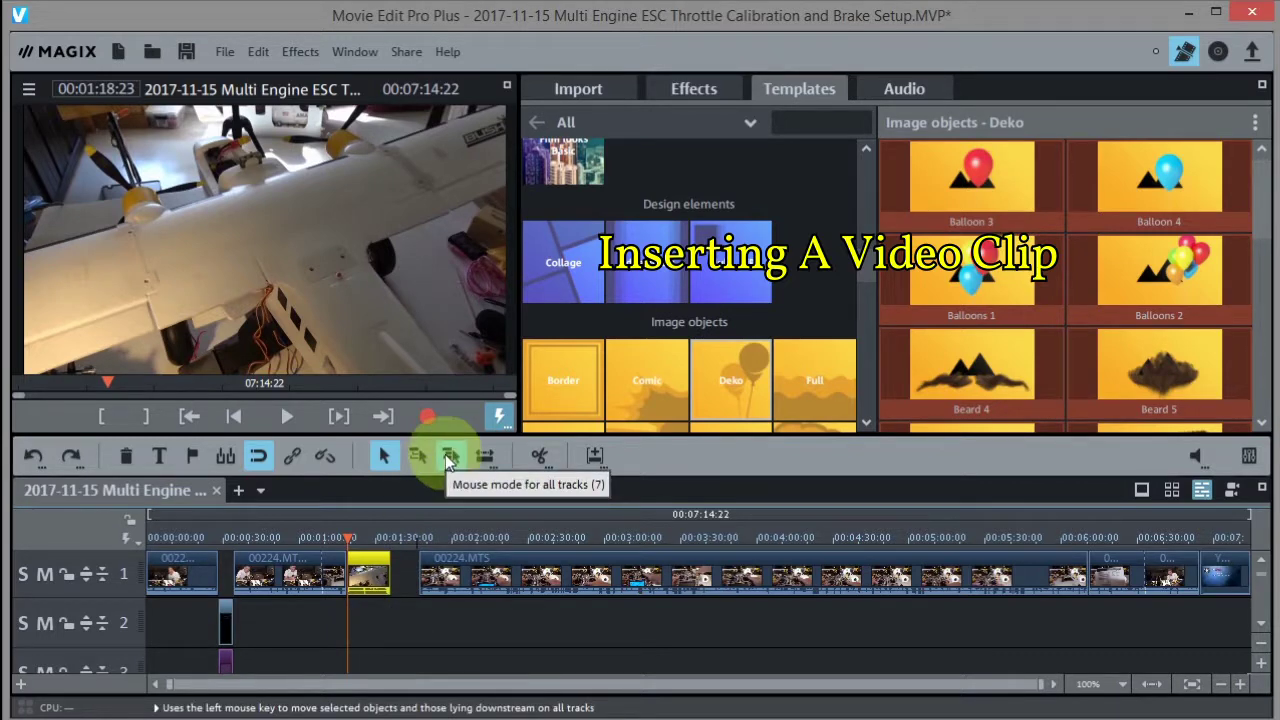
pyautogui.moveTo(447, 578); pyautogui.dragTo(421, 573)
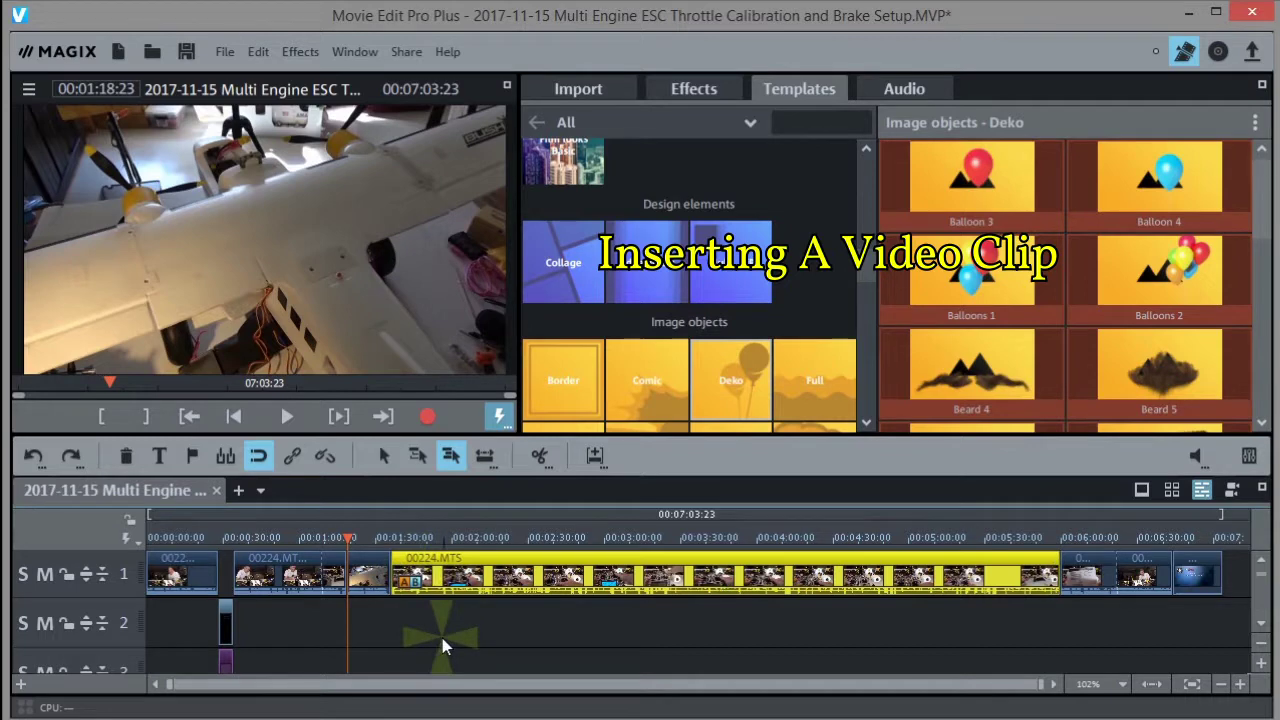
# Step: Play back the transition from the 00224.MTS clip into the 00229.MTS clip on track 1 to locate where to trim
pyautogui.click(1240, 686)
pyautogui.click(1240, 686)
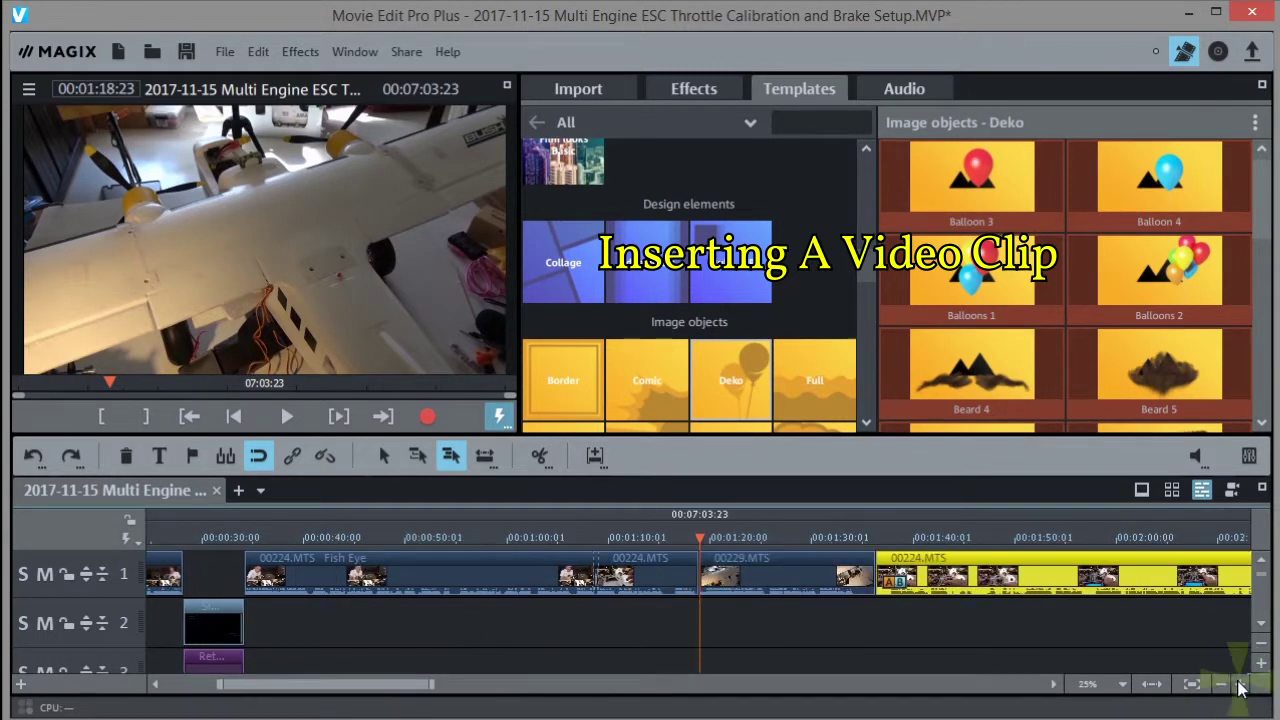
pyautogui.click(1240, 686)
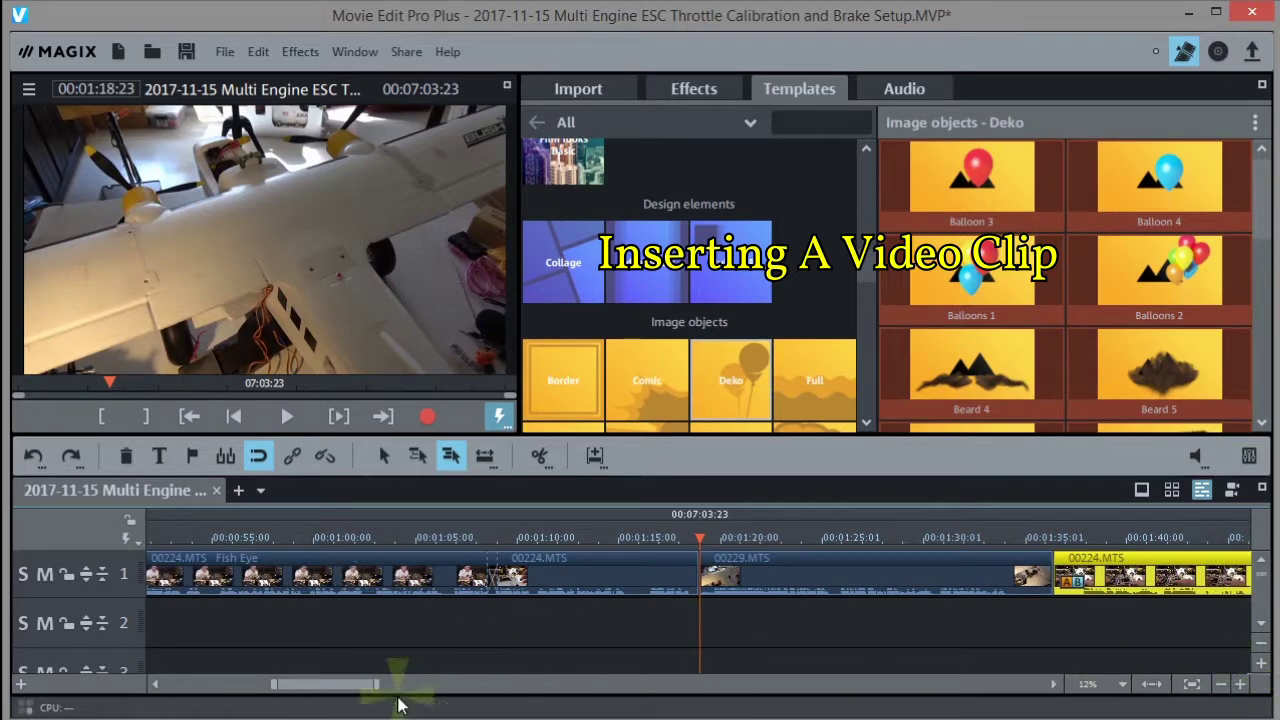
pyautogui.moveTo(345, 690); pyautogui.dragTo(373, 690)
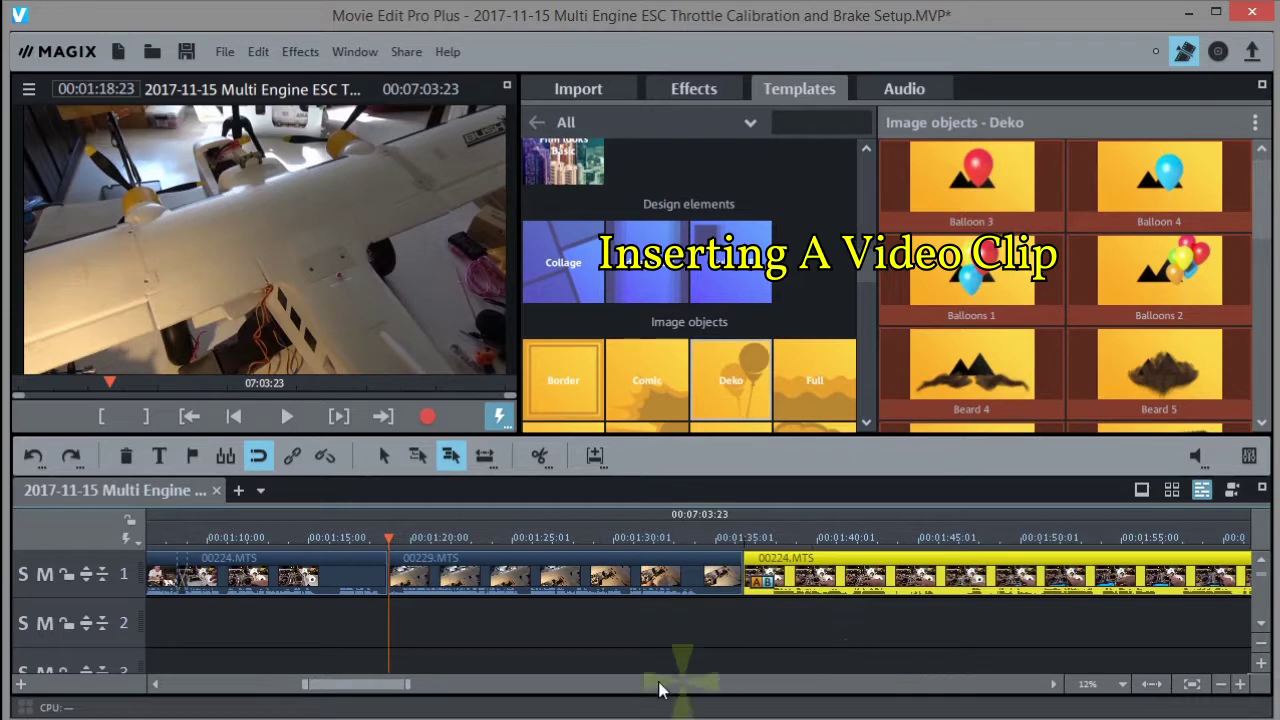
pyautogui.click(345, 541)
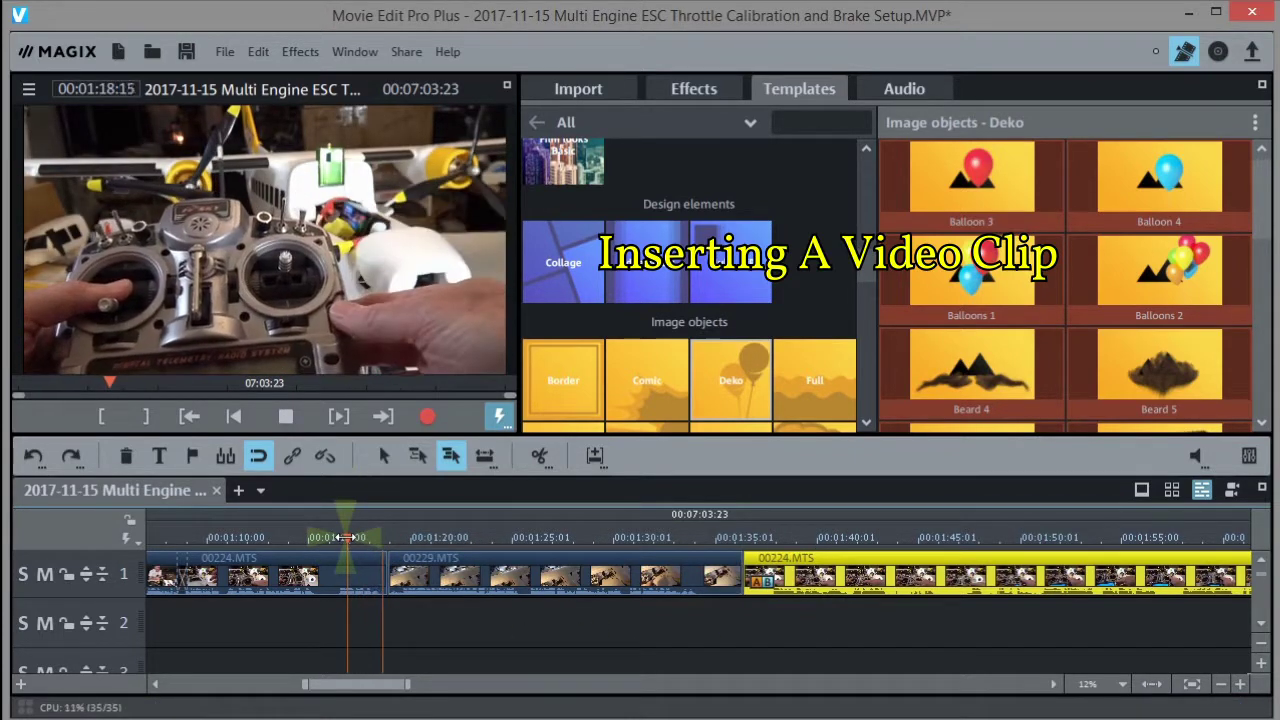
pyautogui.click(397, 537)
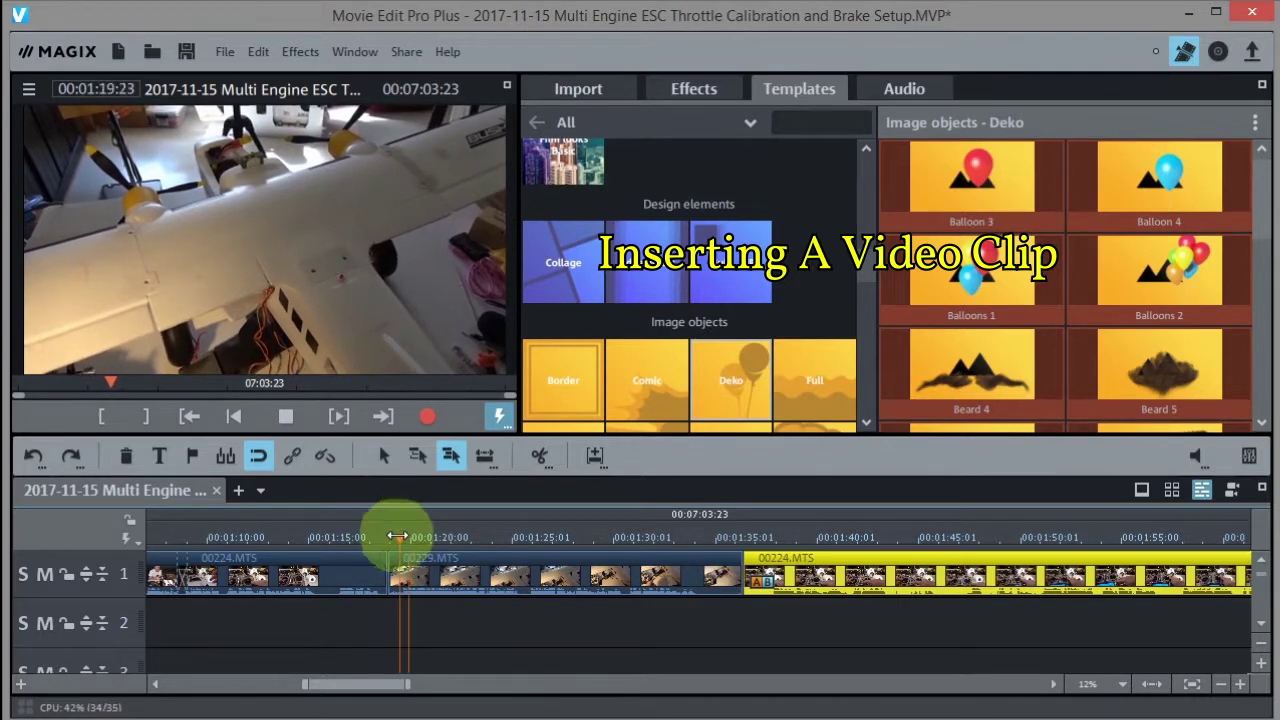
pyautogui.click(399, 537)
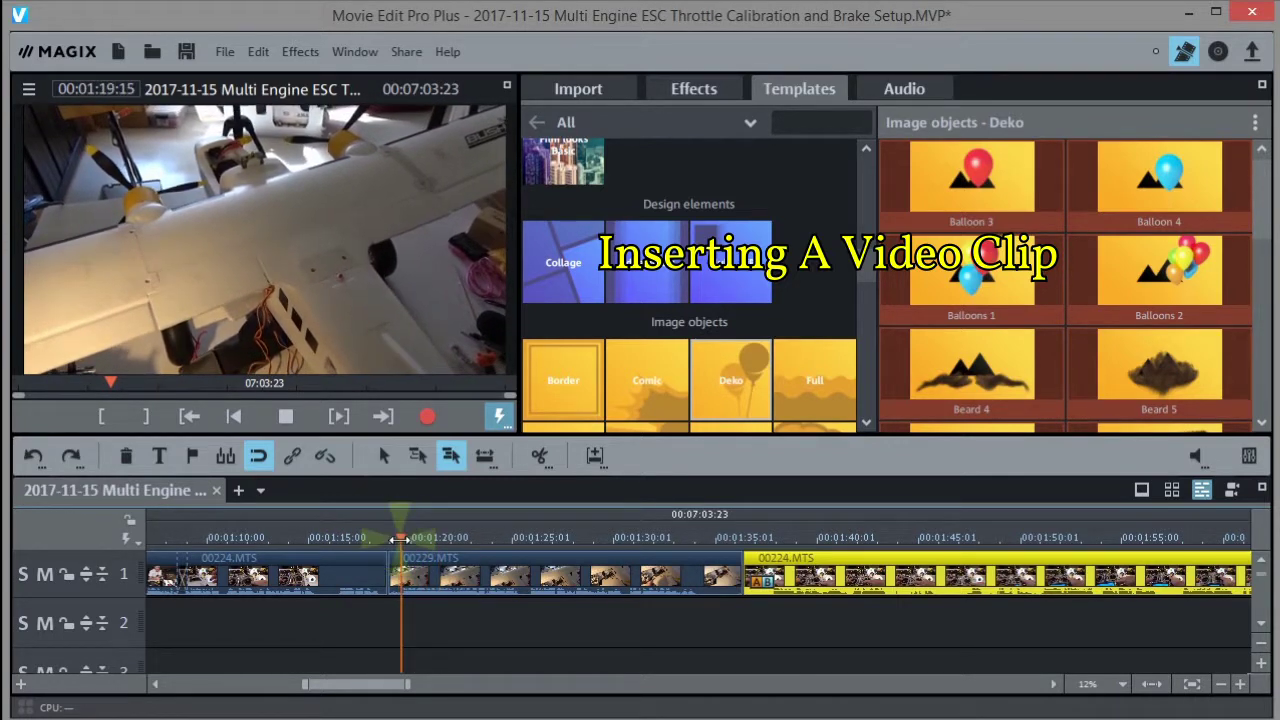
pyautogui.click(400, 537)
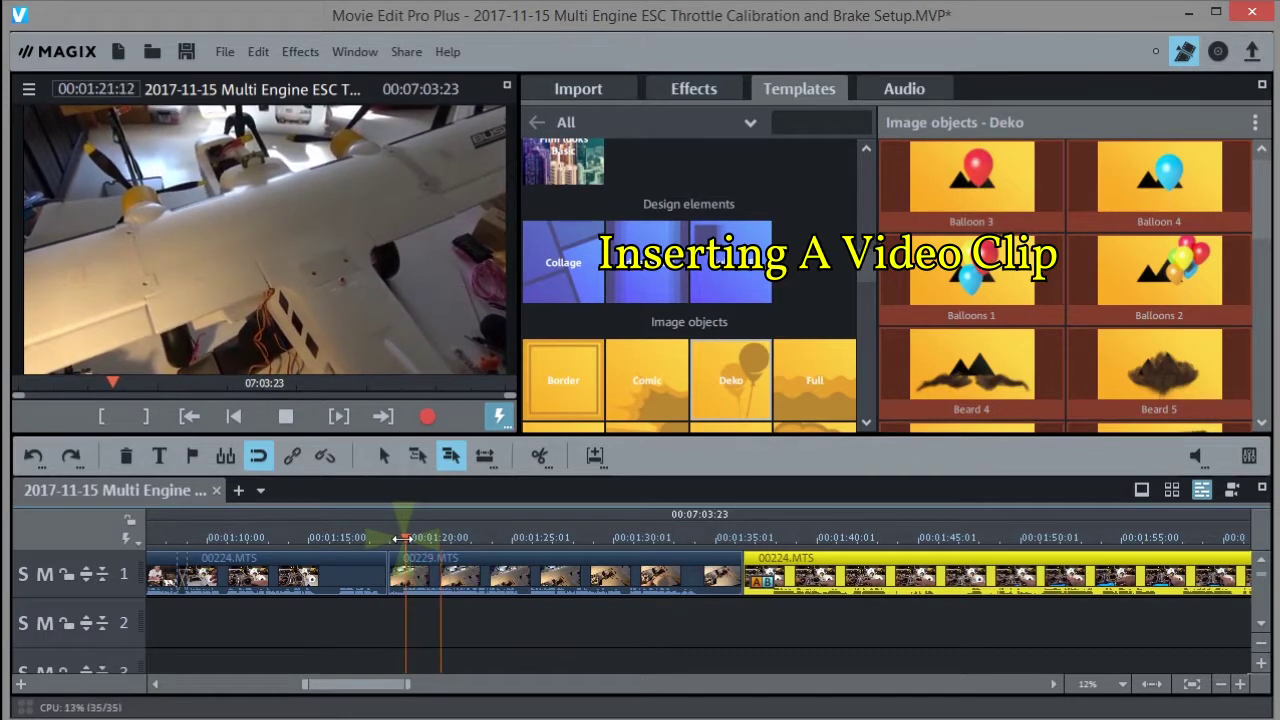
pyautogui.press('space')
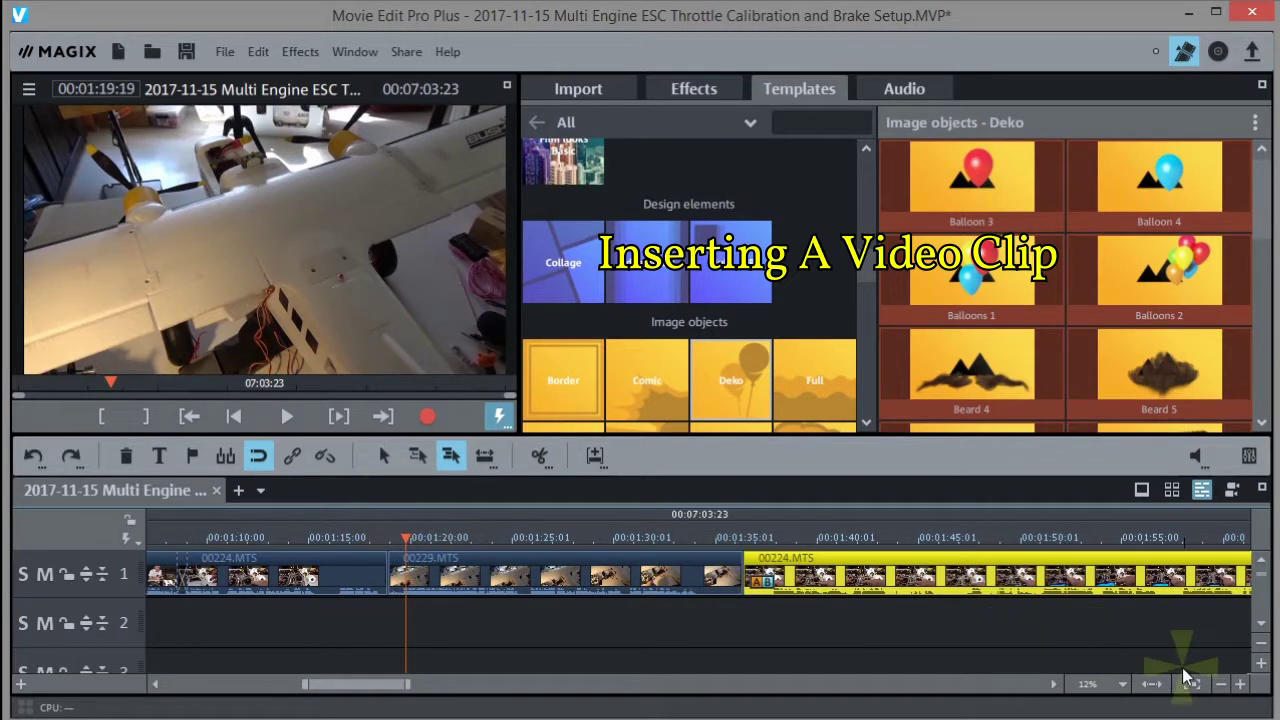
# Step: Split the 00229.MTS clip at 00:01:19:17 and delete the short piece before the split, closing the gap
pyautogui.click(1240, 685)
pyautogui.click(1240, 685)
pyautogui.click(1240, 685)
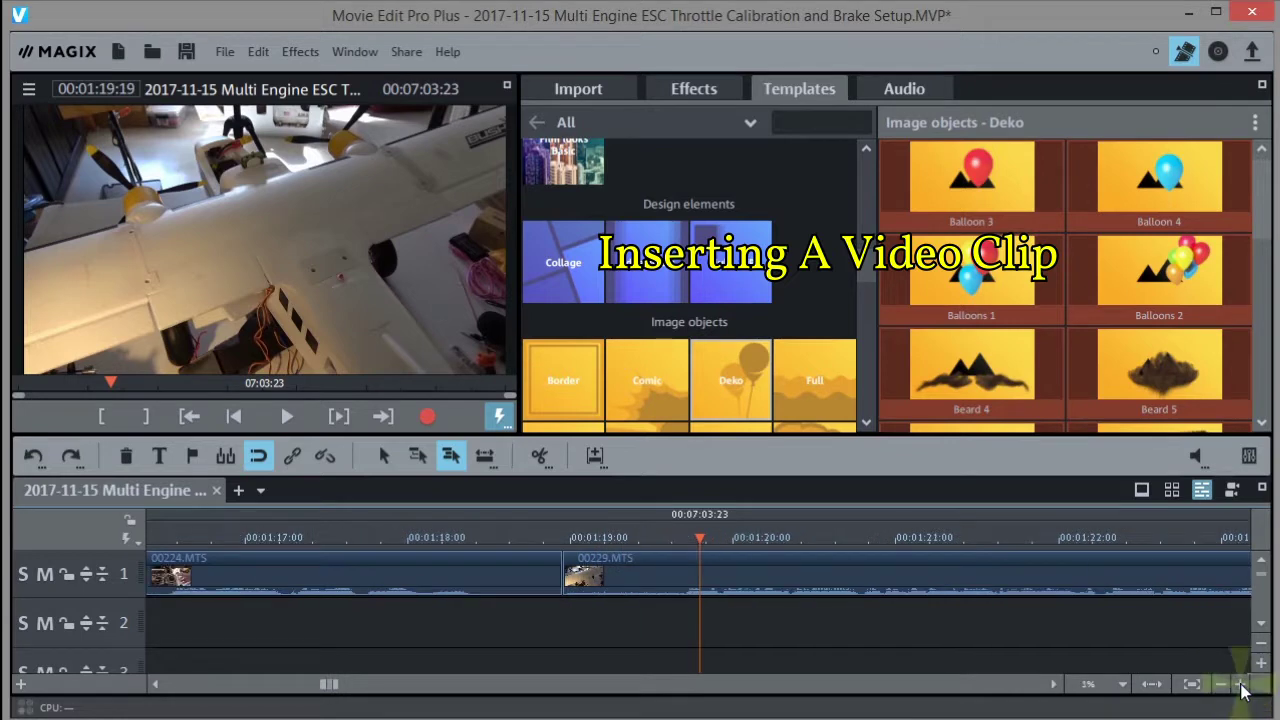
pyautogui.moveTo(705, 537); pyautogui.dragTo(684, 537)
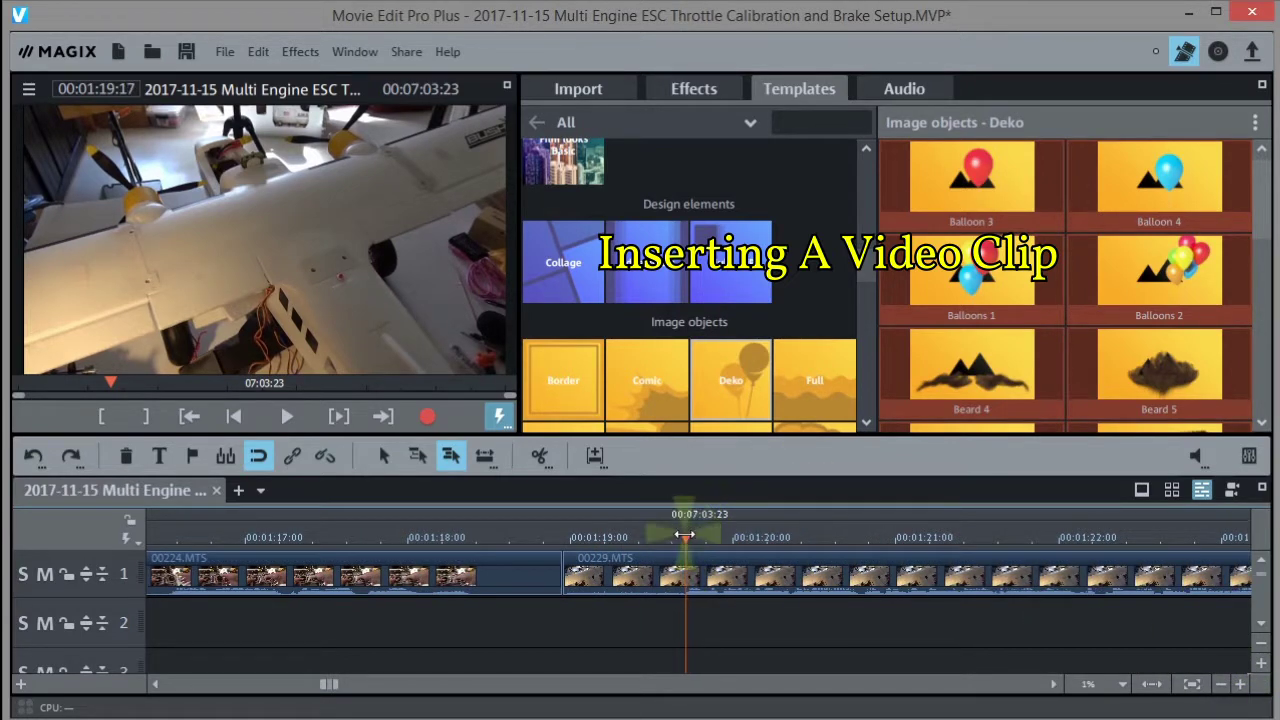
pyautogui.click(539, 456)
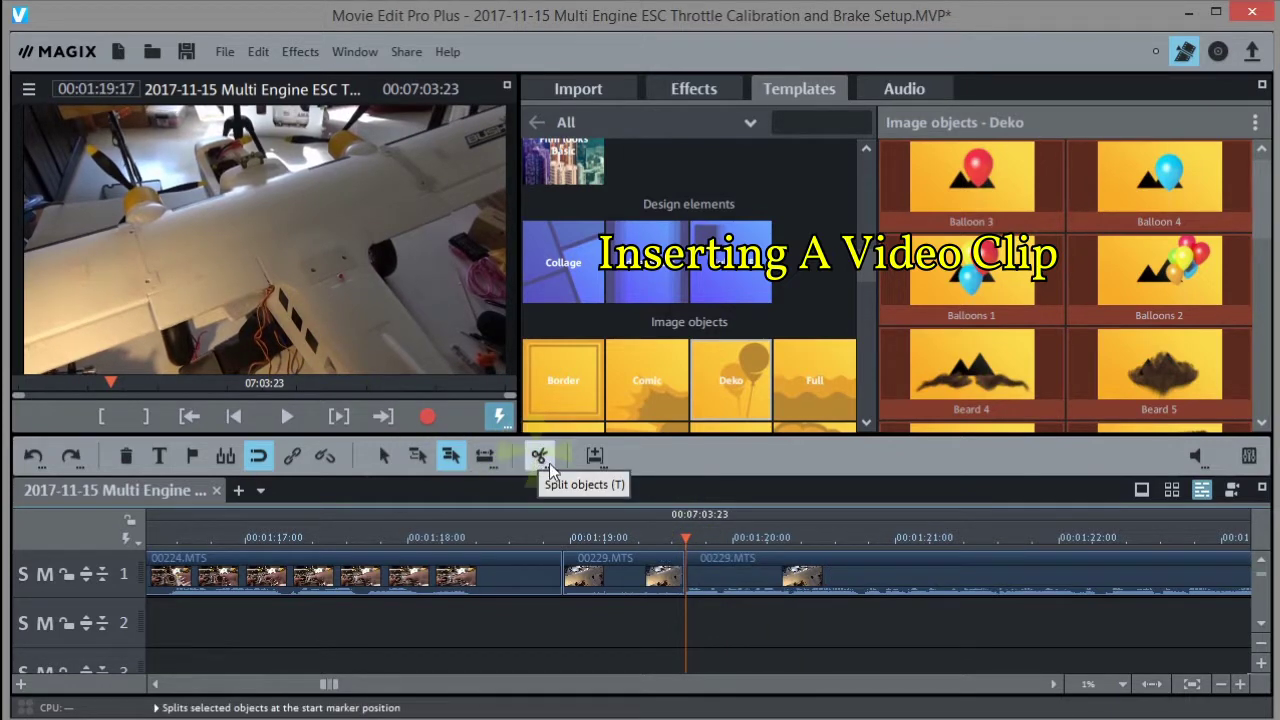
pyautogui.click(624, 568)
pyautogui.click(622, 620)
pyautogui.click(126, 456)
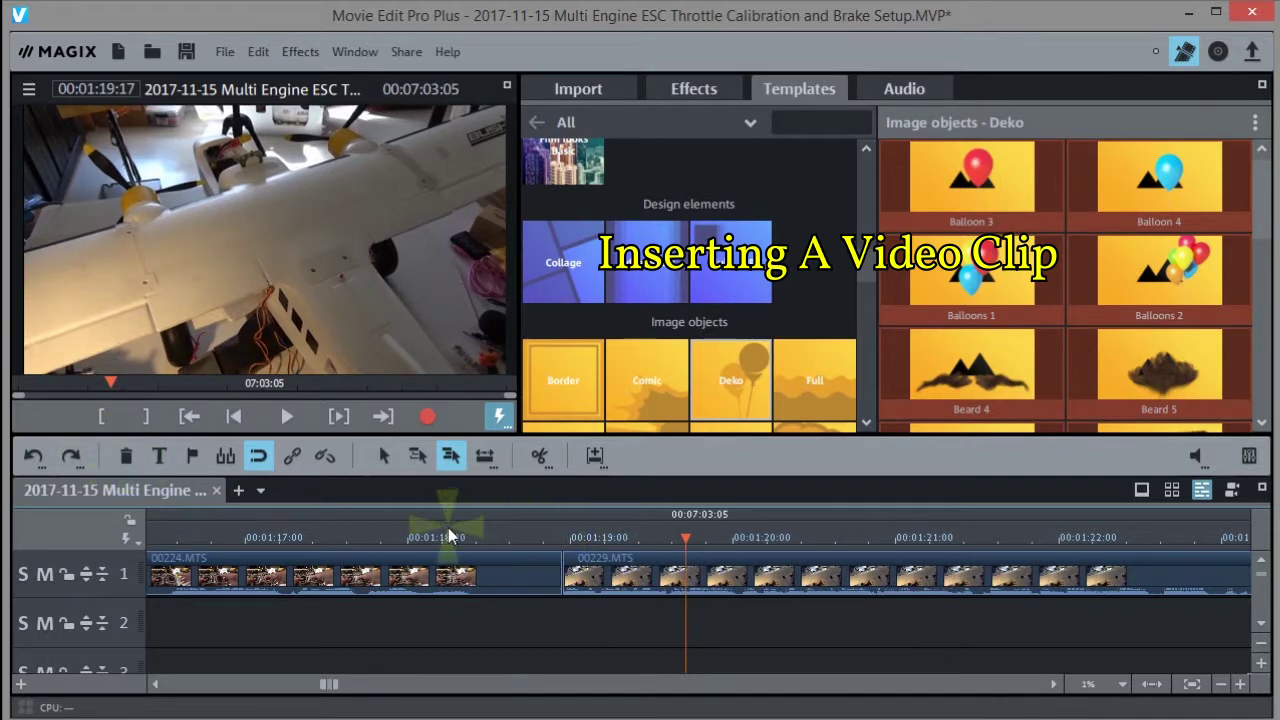
# Step: Split the 00229.MTS clip near its end at 00:01:33:16 and delete the piece after the split
pyautogui.moveTo(326, 685); pyautogui.dragTo(355, 690)
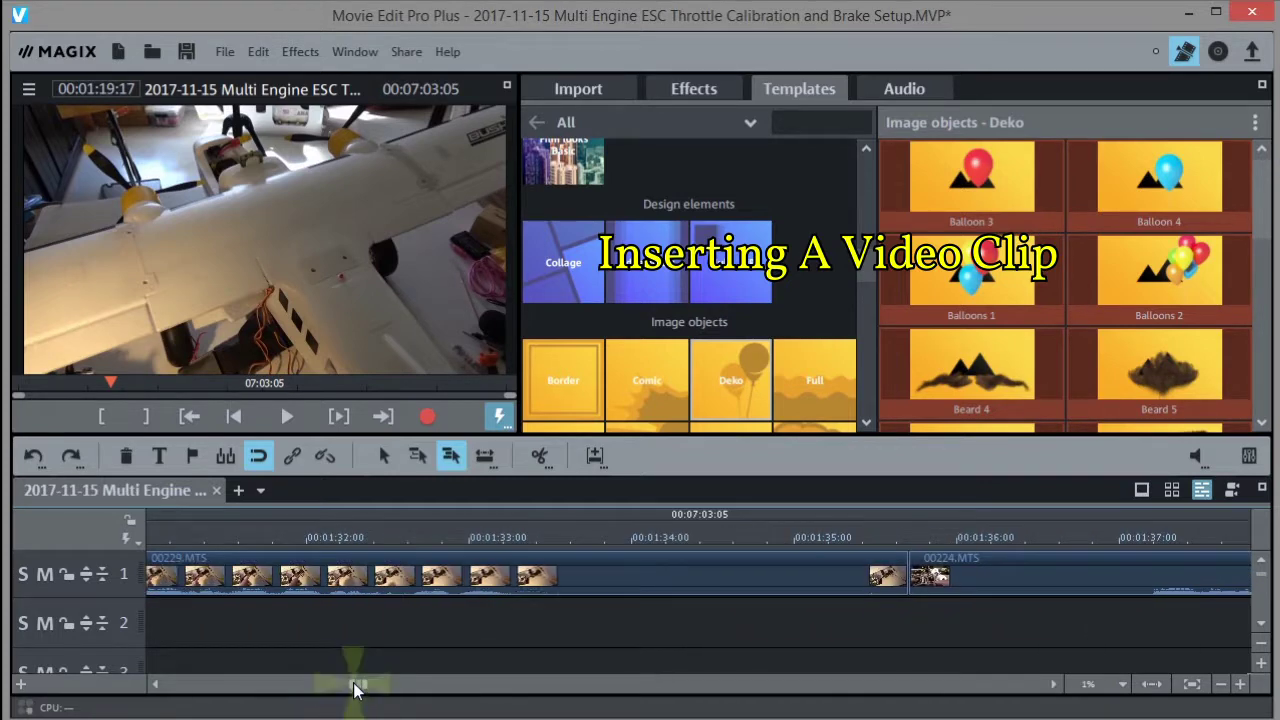
pyautogui.doubleClick(359, 536)
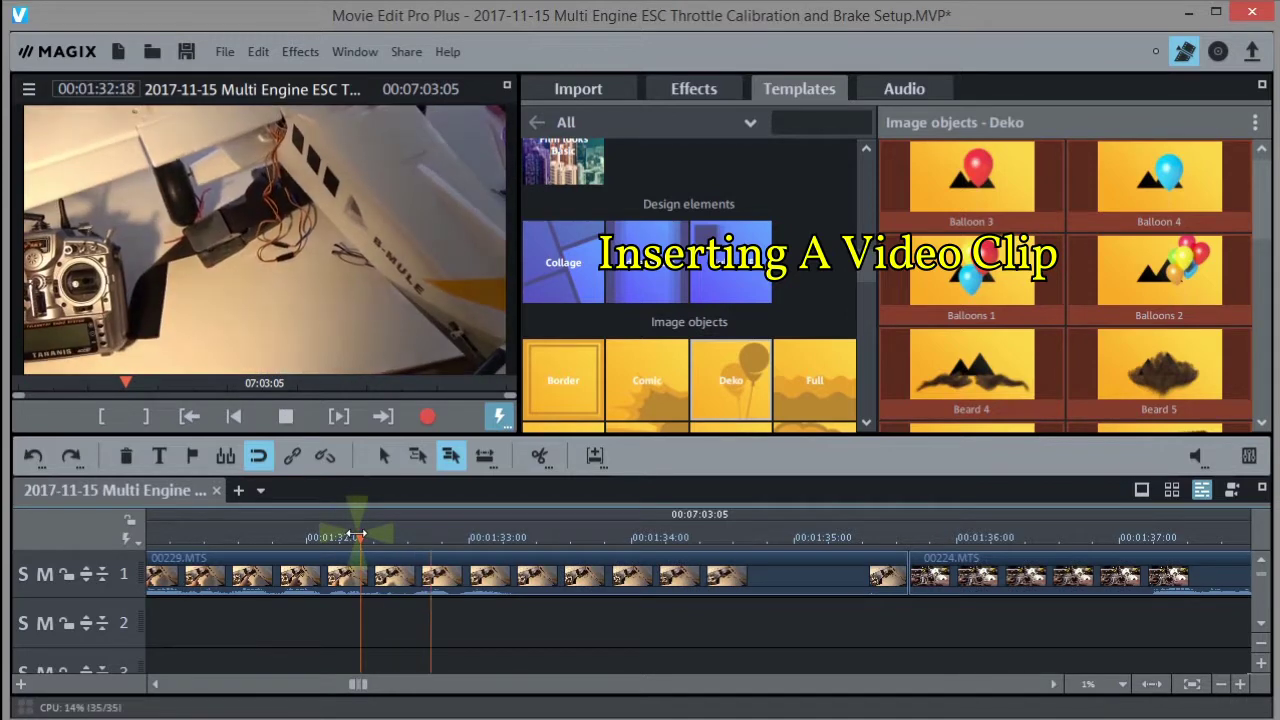
pyautogui.press('space')
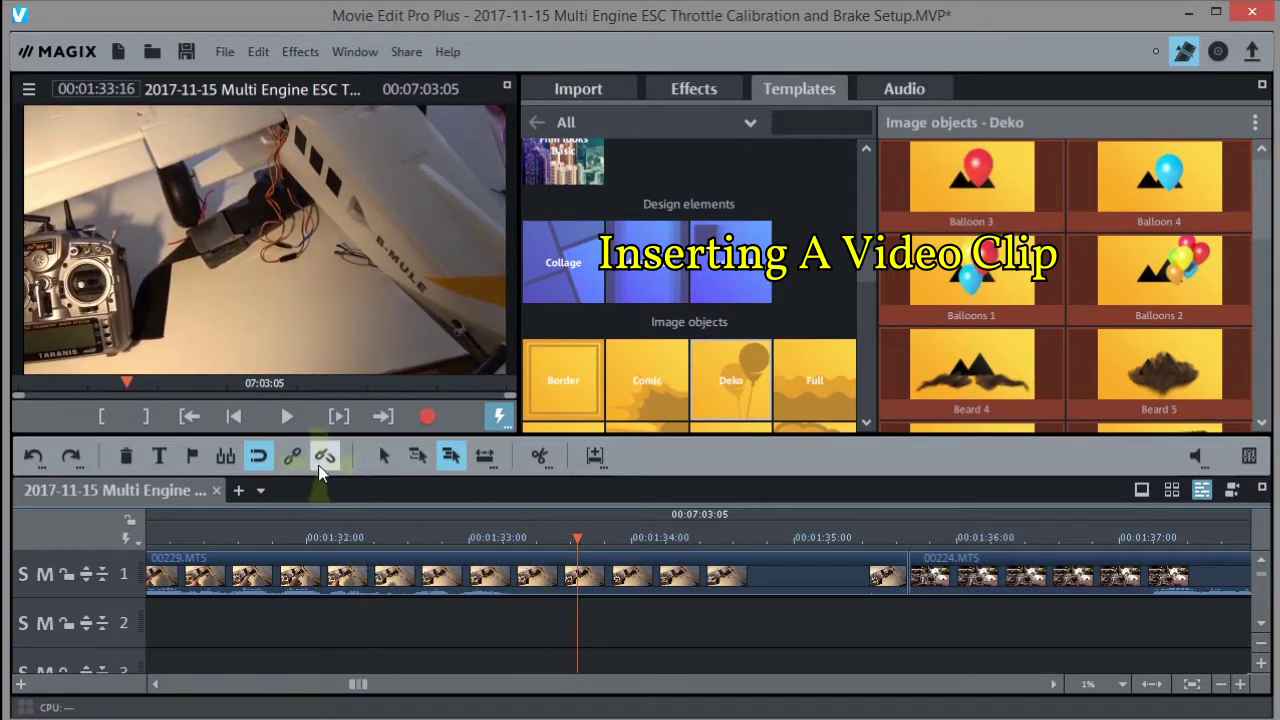
pyautogui.click(540, 457)
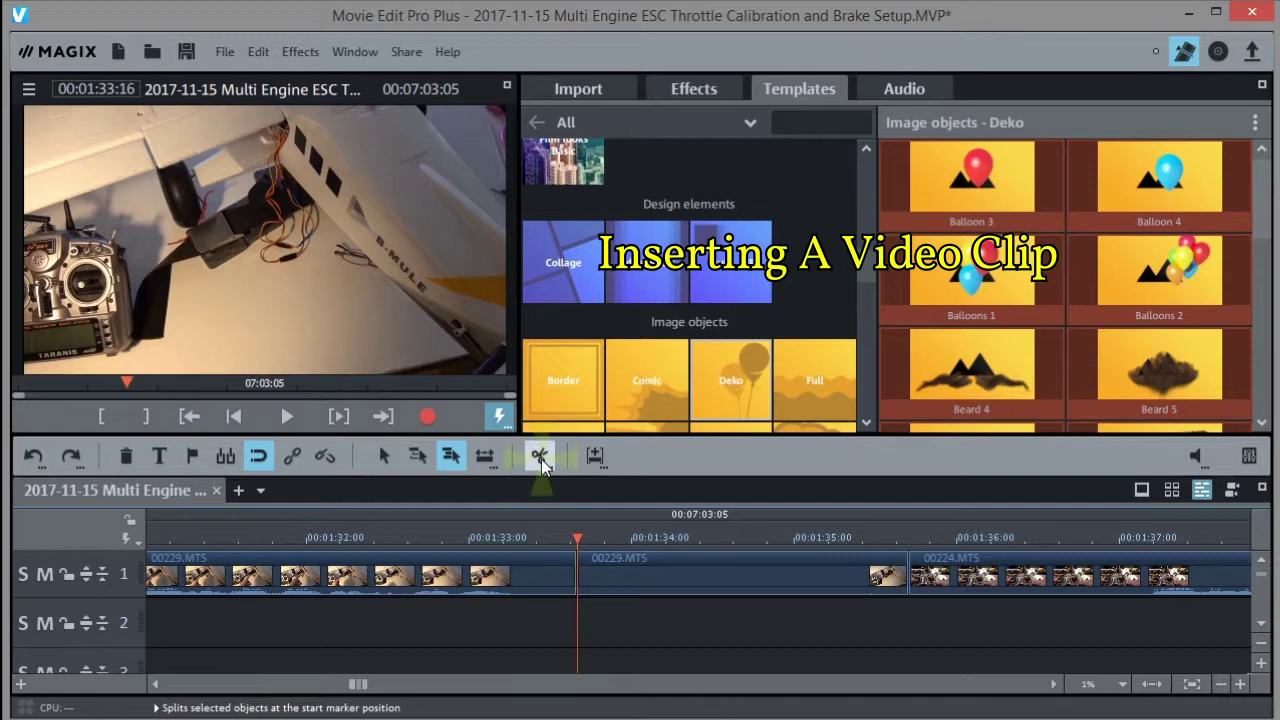
pyautogui.click(668, 585)
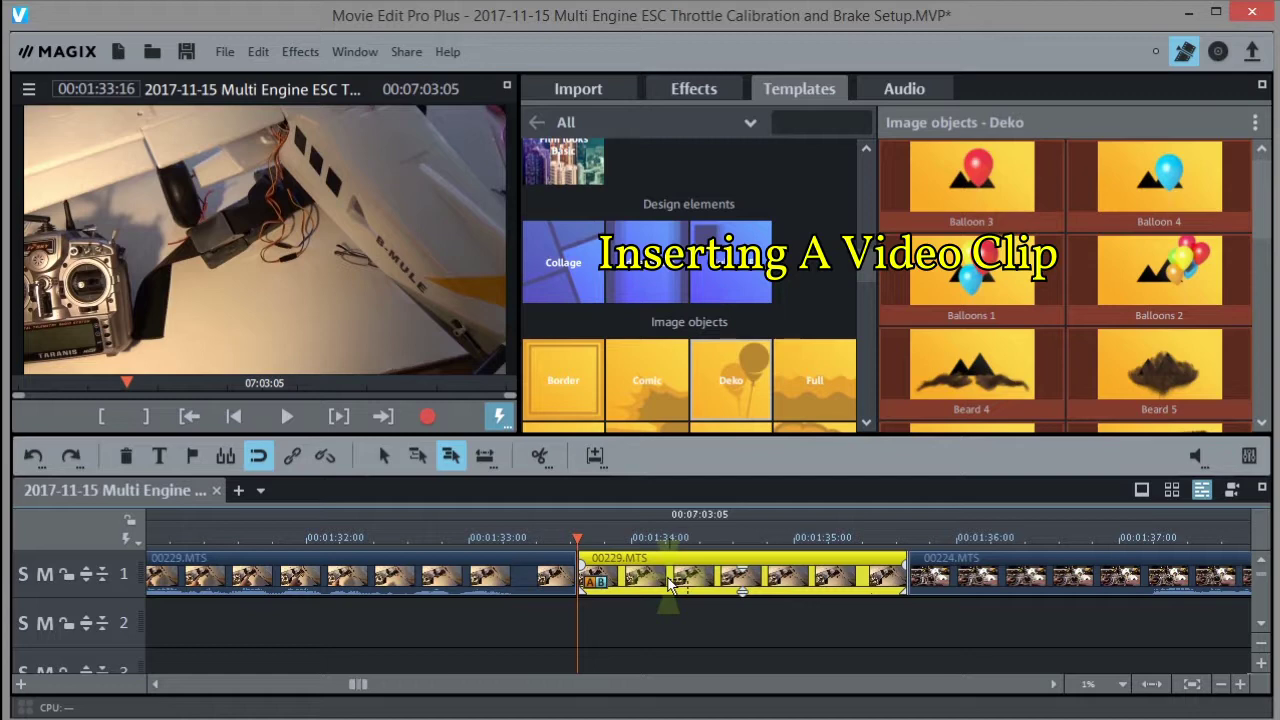
pyautogui.press('Delete')
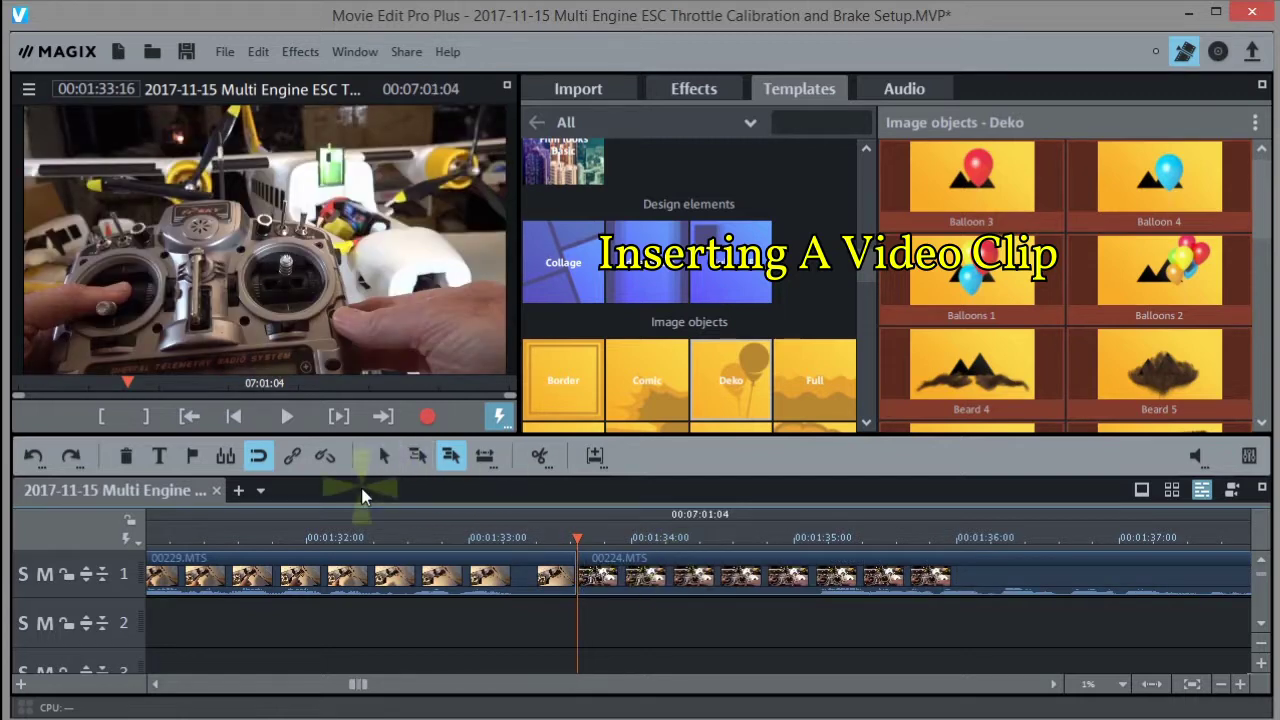
# Step: Preview the join after 00229.MTS, split the following 00224.MTS clip at 00:01:35:02, and delete its opening piece
pyautogui.click(218, 526)
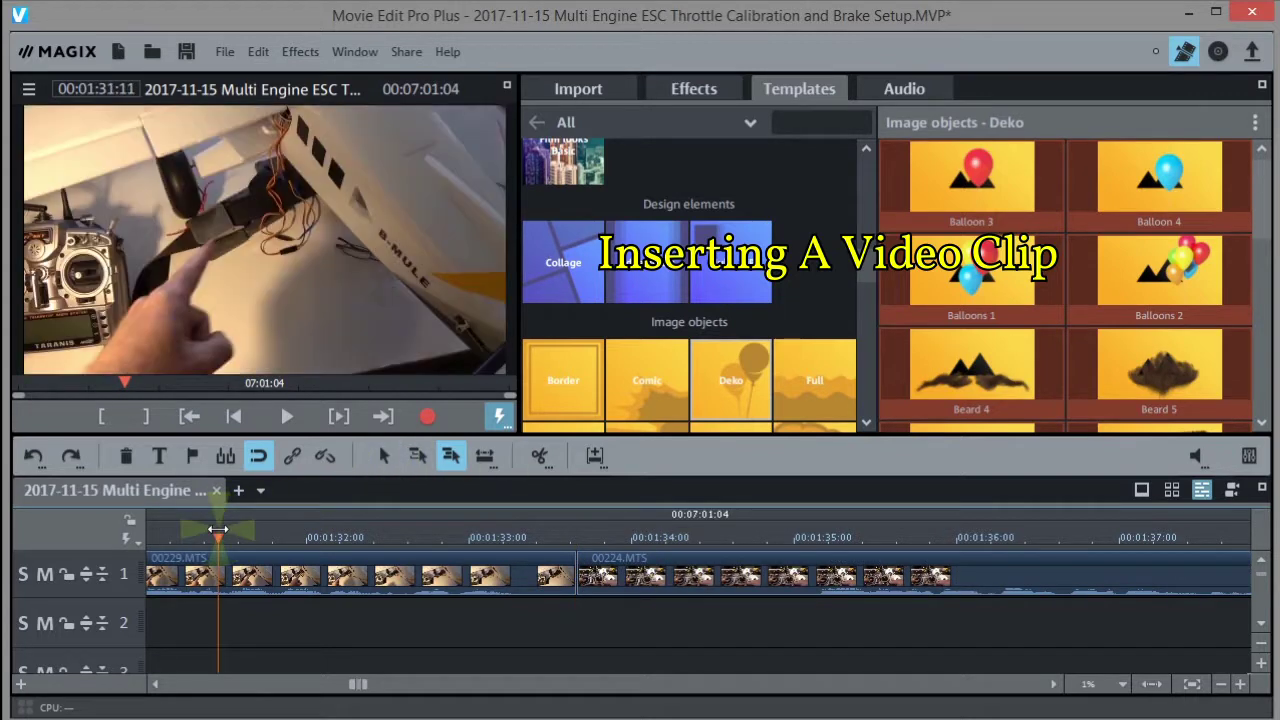
pyautogui.press('space')
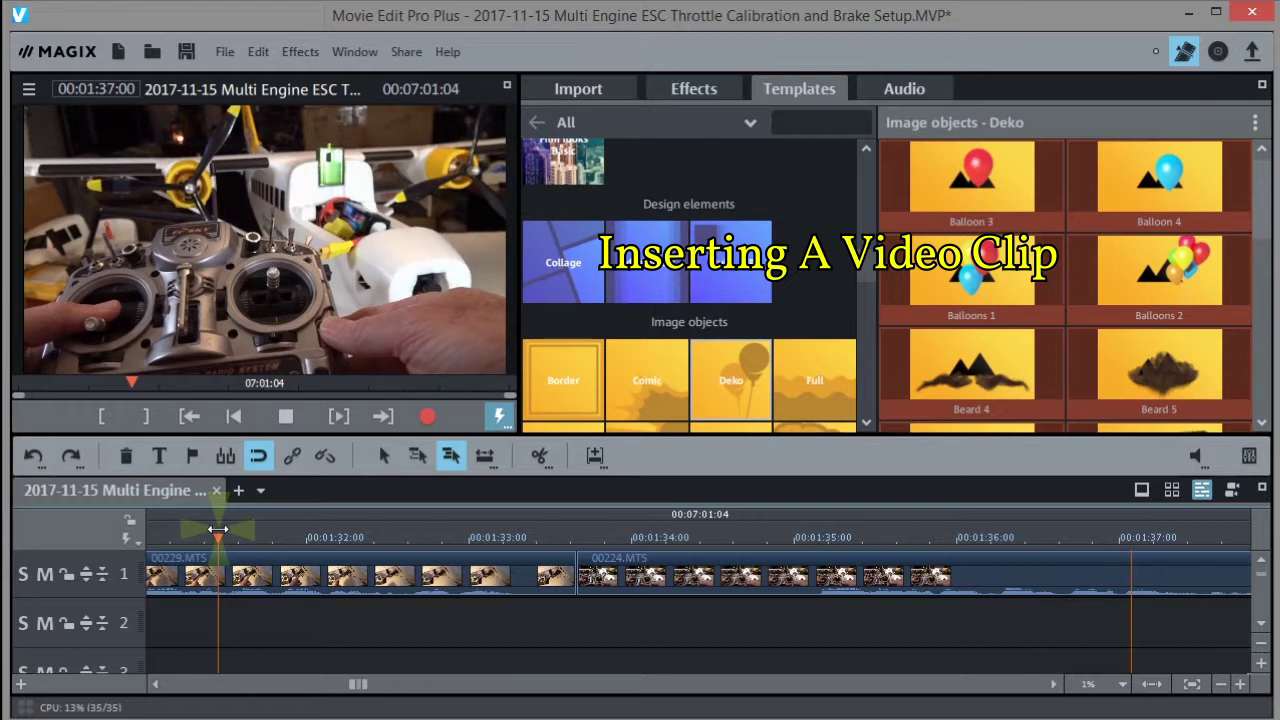
pyautogui.press('space')
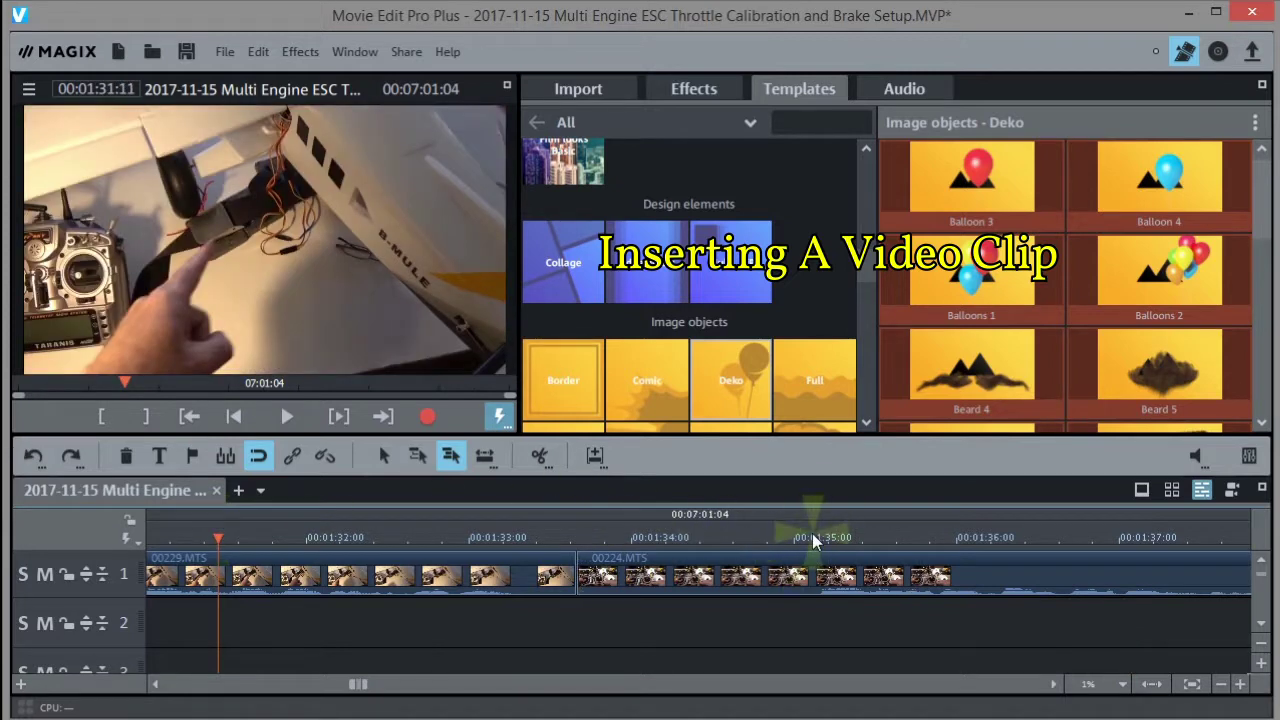
pyautogui.click(810, 537)
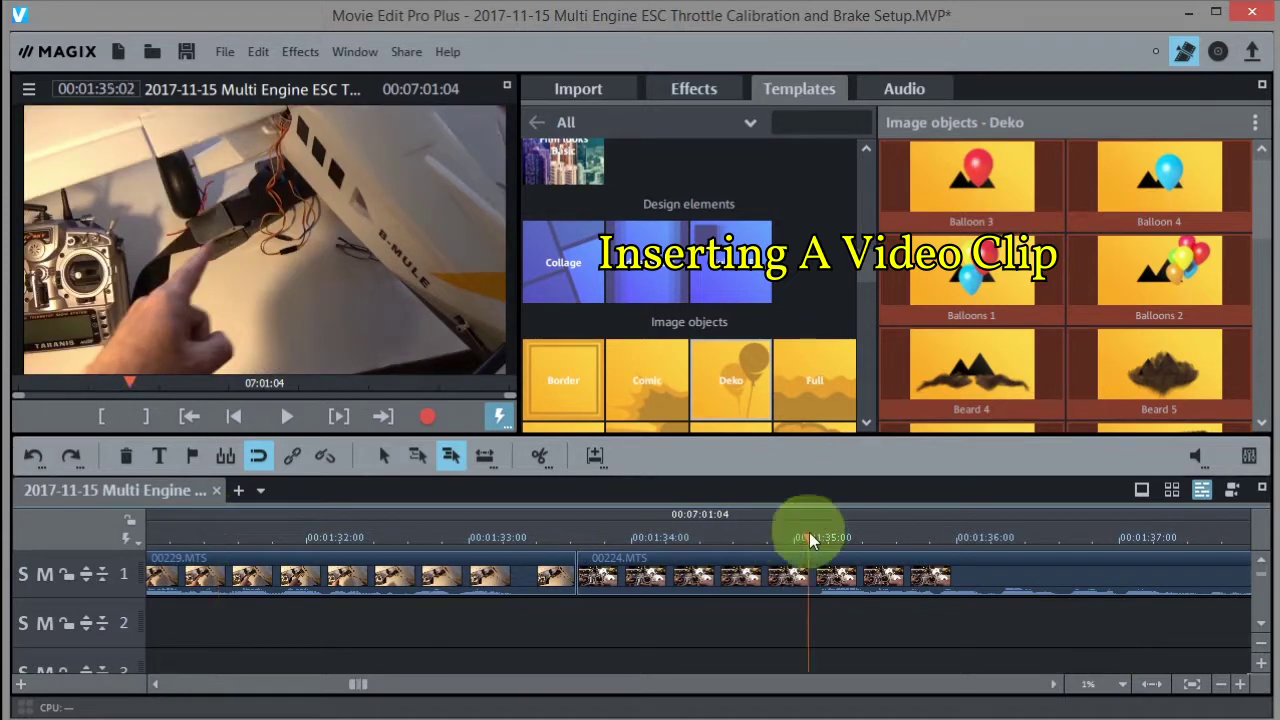
pyautogui.click(537, 456)
pyautogui.click(661, 575)
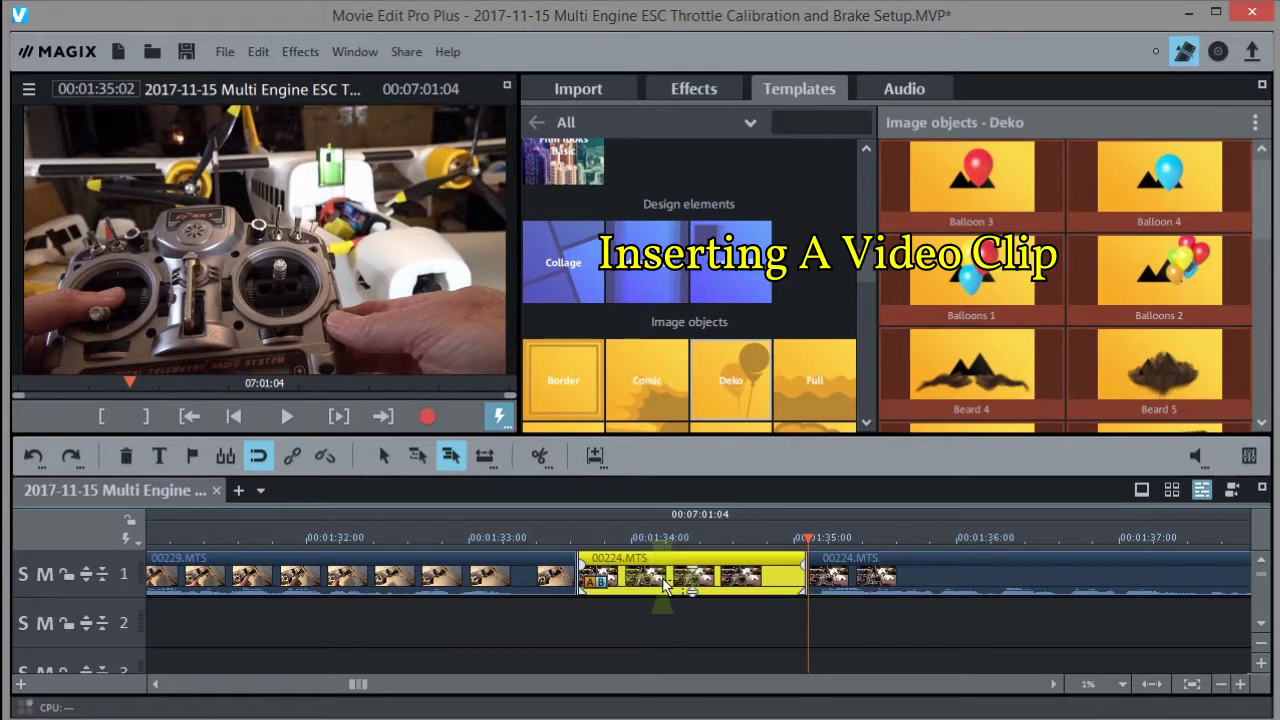
pyautogui.press('Delete')
# Step: Play back the trimmed join between 00229.MTS and the following 00224.MTS clip, starting from 00:01:31:23
pyautogui.click(298, 540)
pyautogui.press('space')
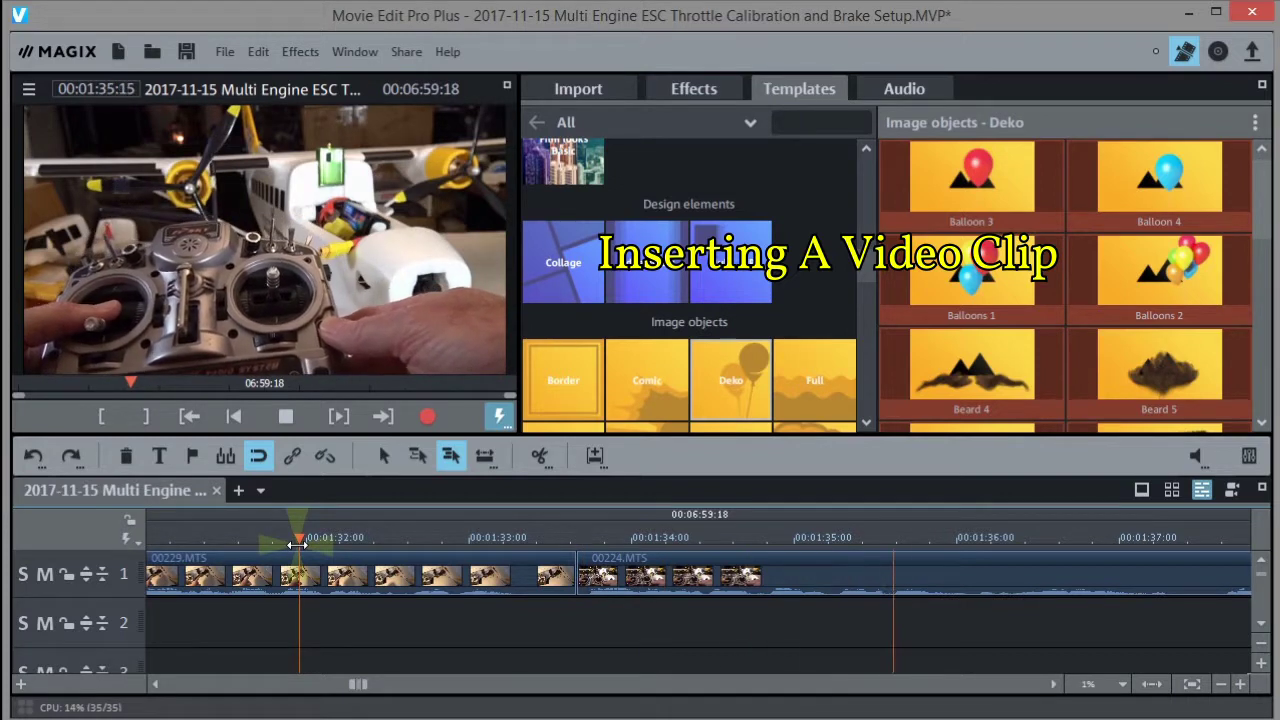
pyautogui.press('space')
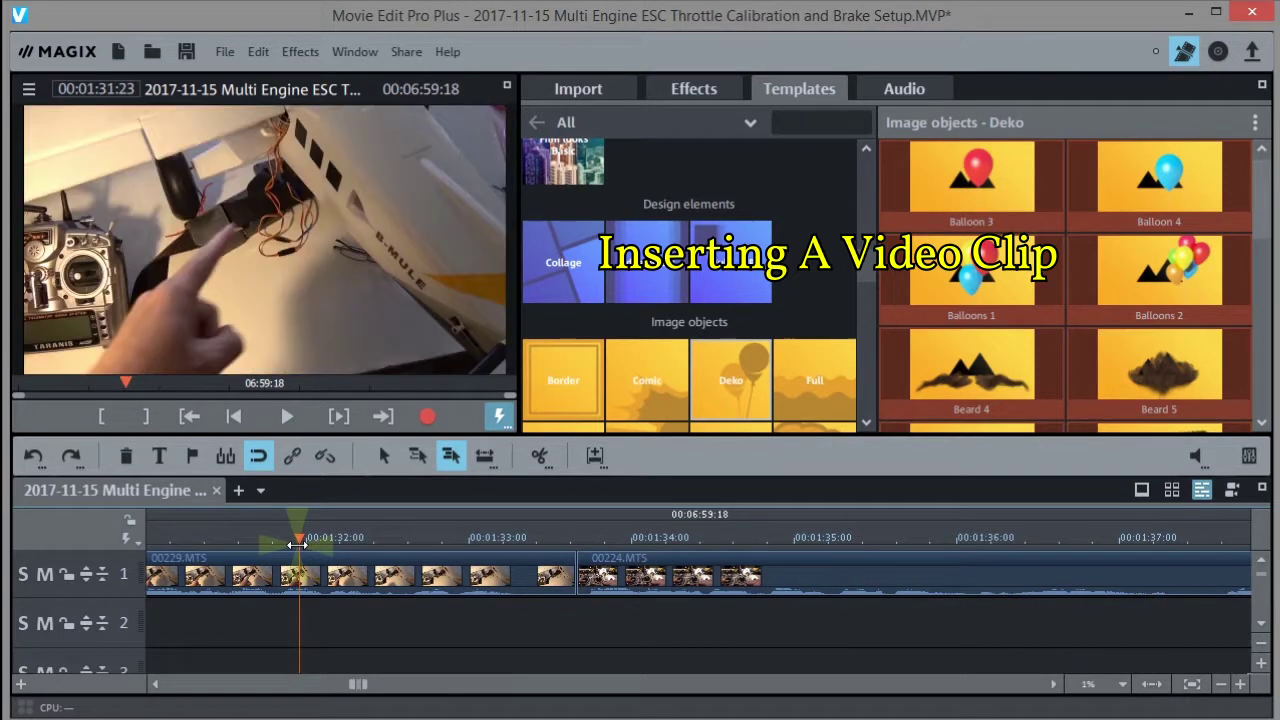
# Step: Add the Flares (Outro) animation from Intros/Outros Basic to the timeline after the movie's final clip
pyautogui.click(1152, 685)
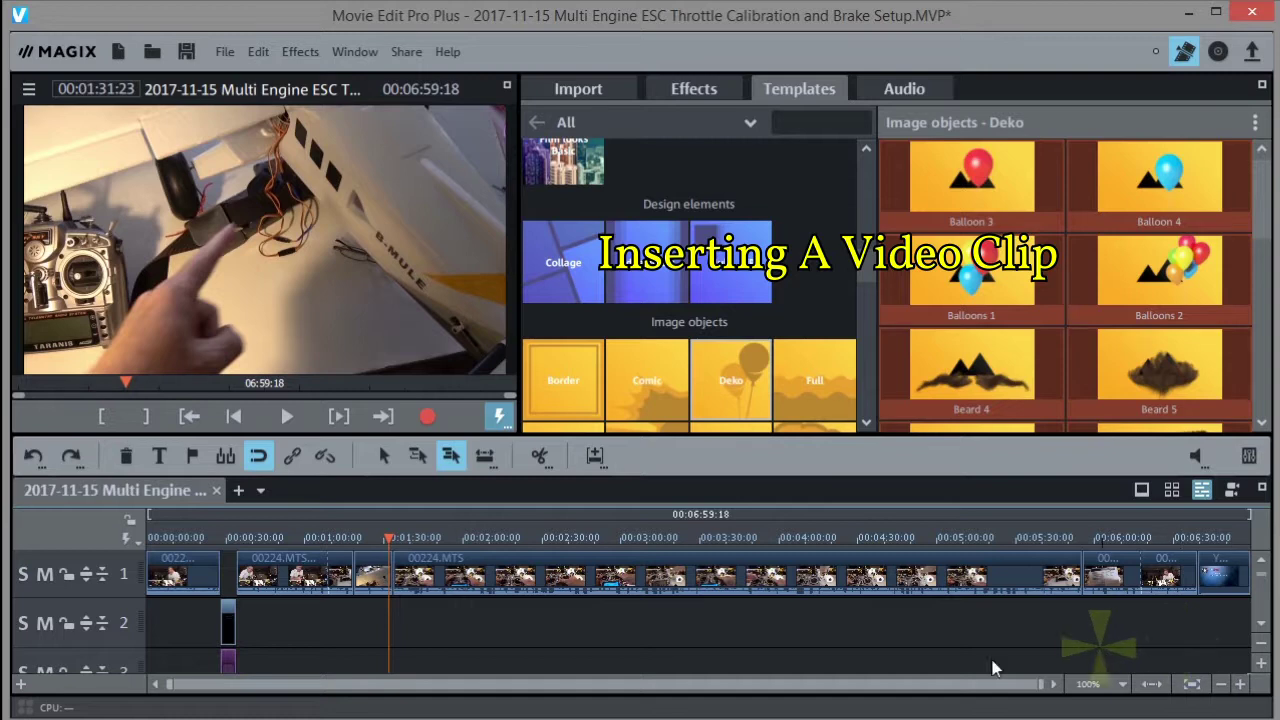
pyautogui.click(1220, 684)
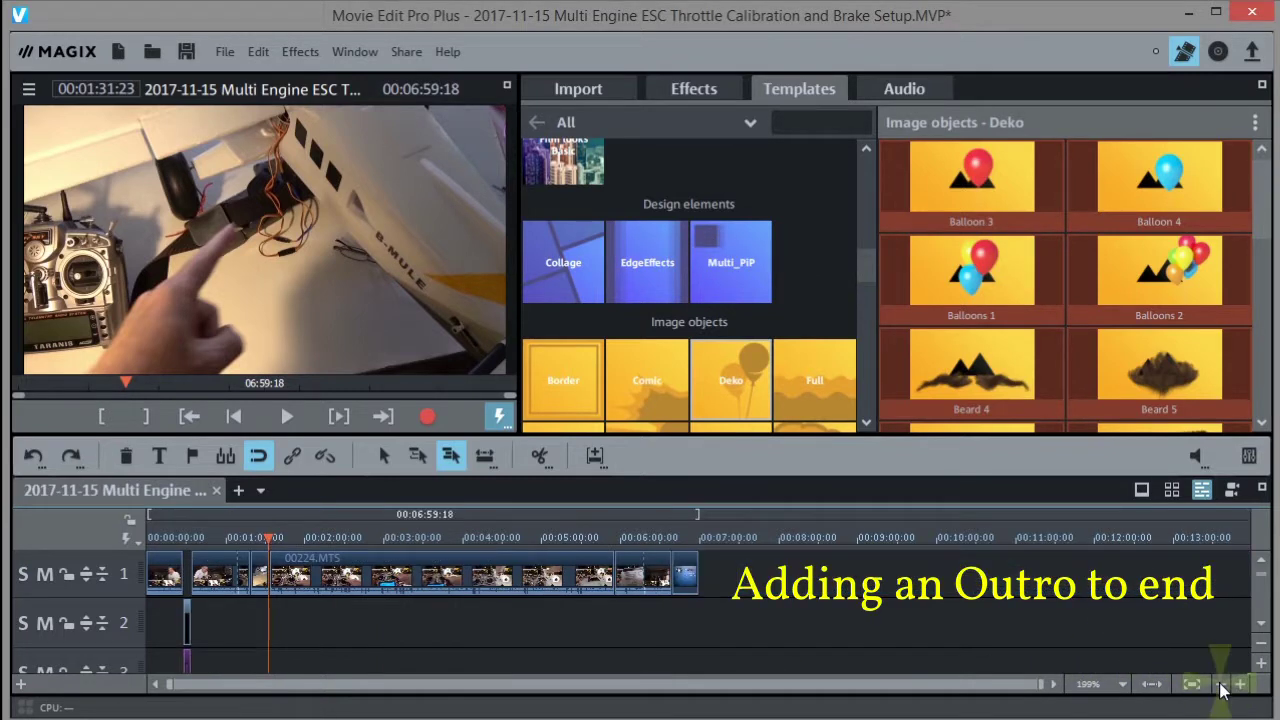
pyautogui.click(689, 573)
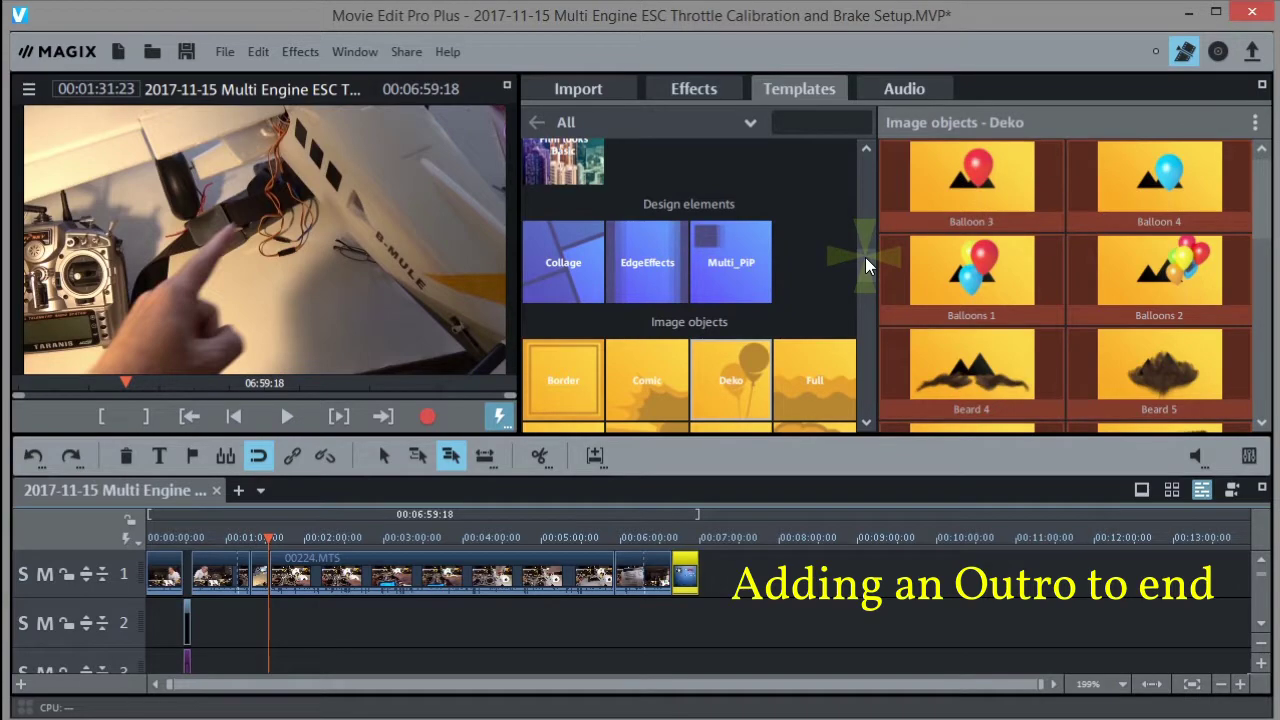
pyautogui.moveTo(864, 256); pyautogui.dragTo(857, 219)
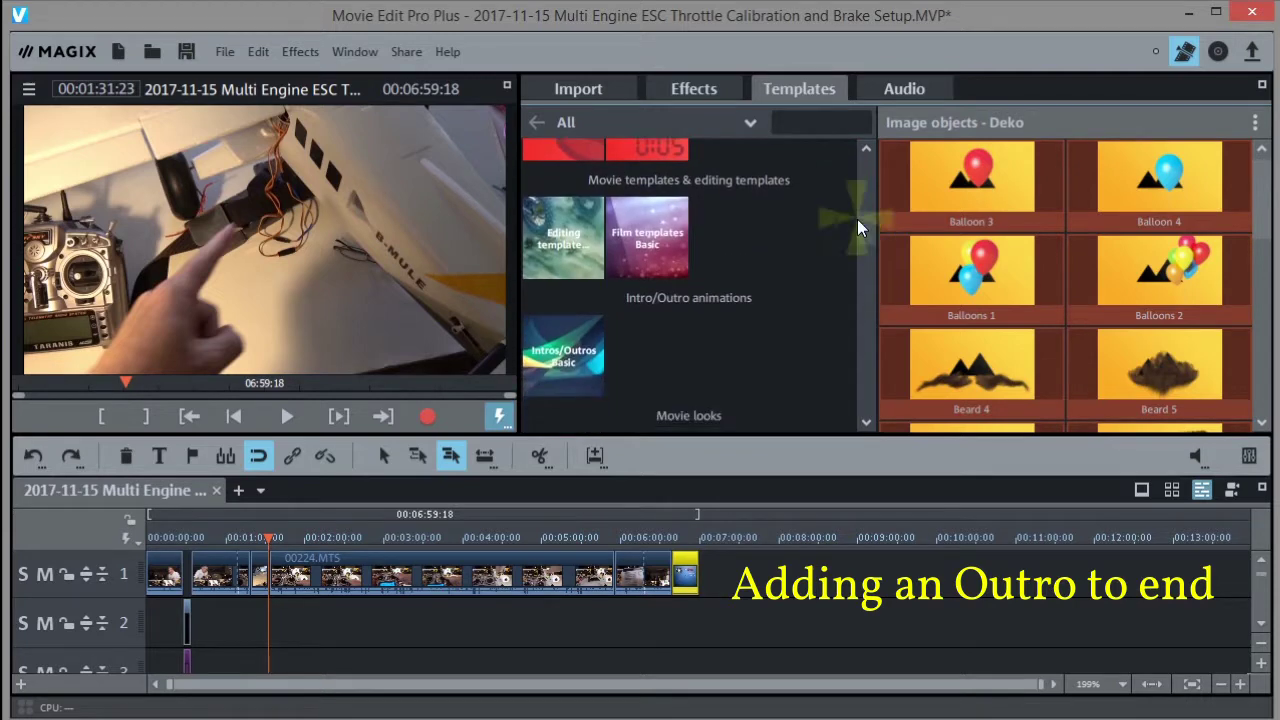
pyautogui.click(557, 352)
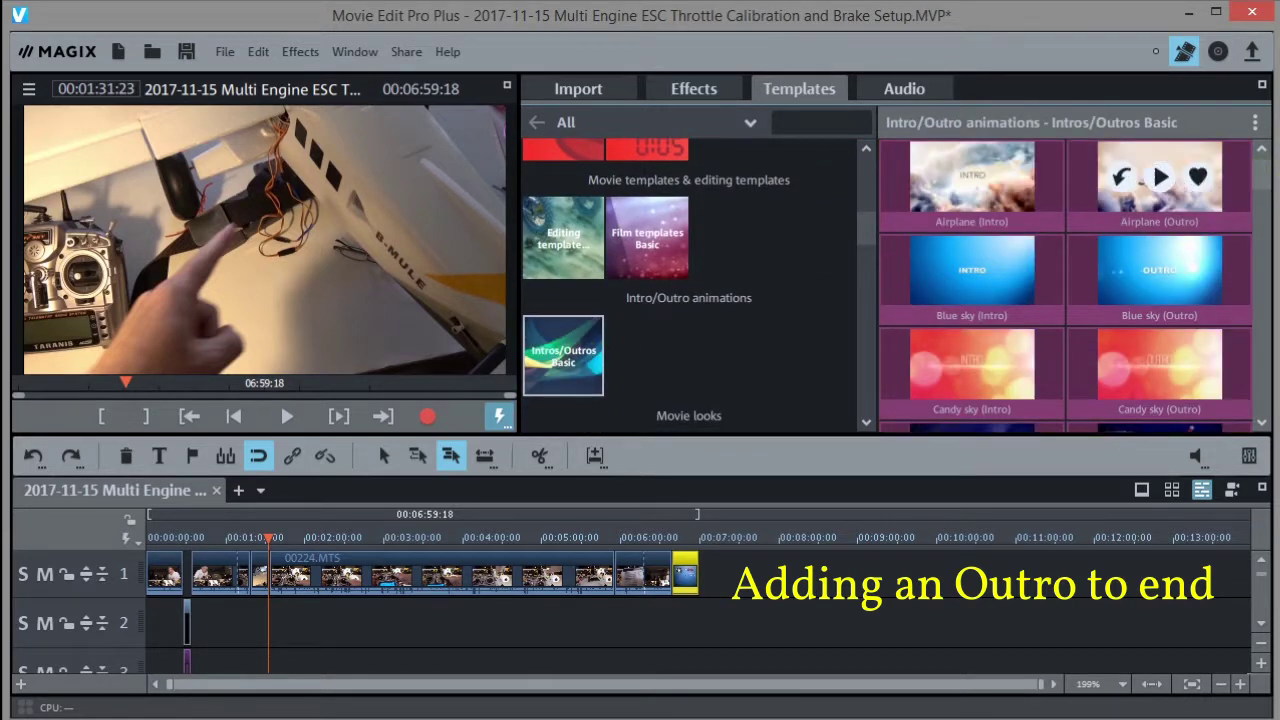
pyautogui.moveTo(1270, 175); pyautogui.dragTo(1264, 216)
pyautogui.moveTo(1163, 246)
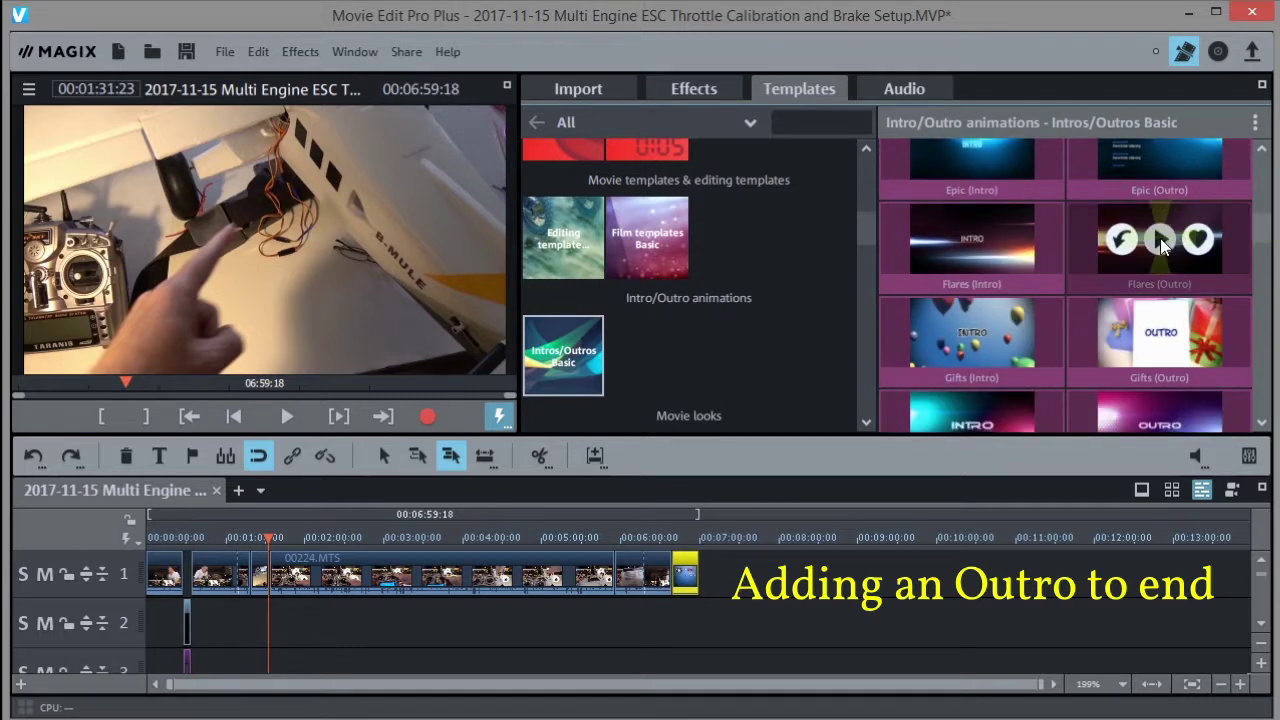
pyautogui.moveTo(1133, 260); pyautogui.dragTo(692, 582)
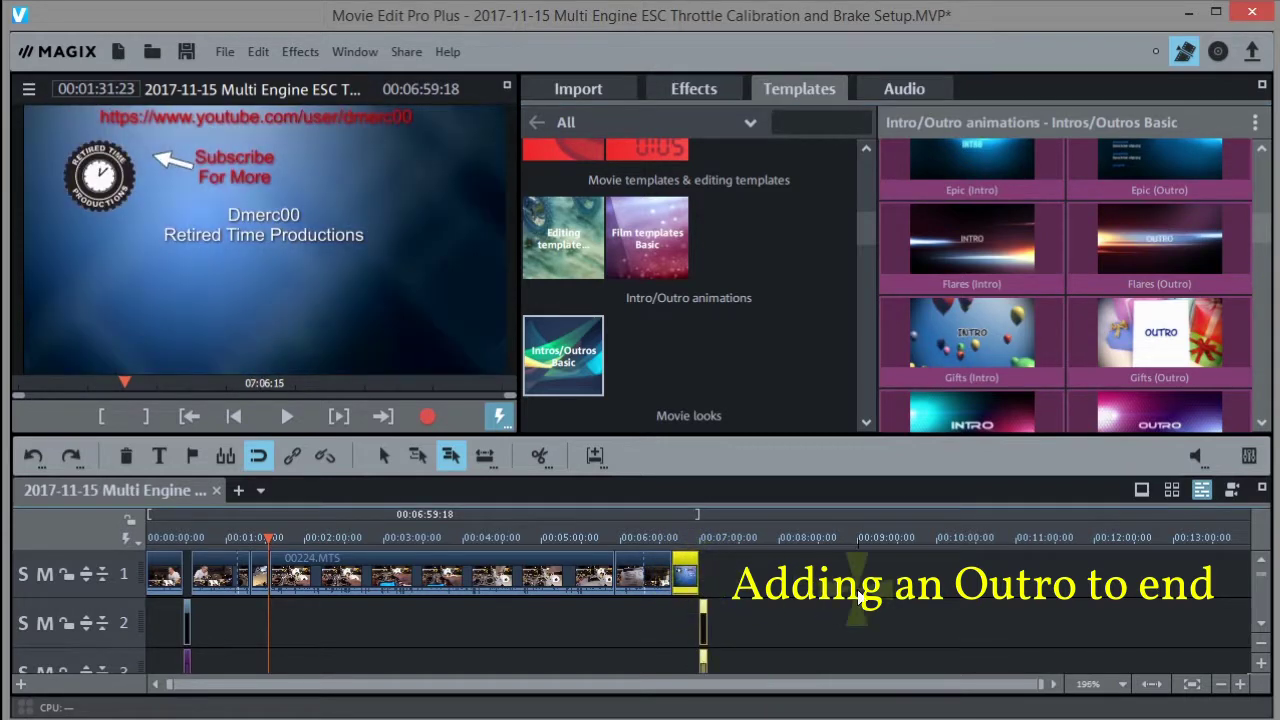
# Step: Play the end of the movie from 00:06:59:09 to preview the added outro
pyautogui.click(699, 538)
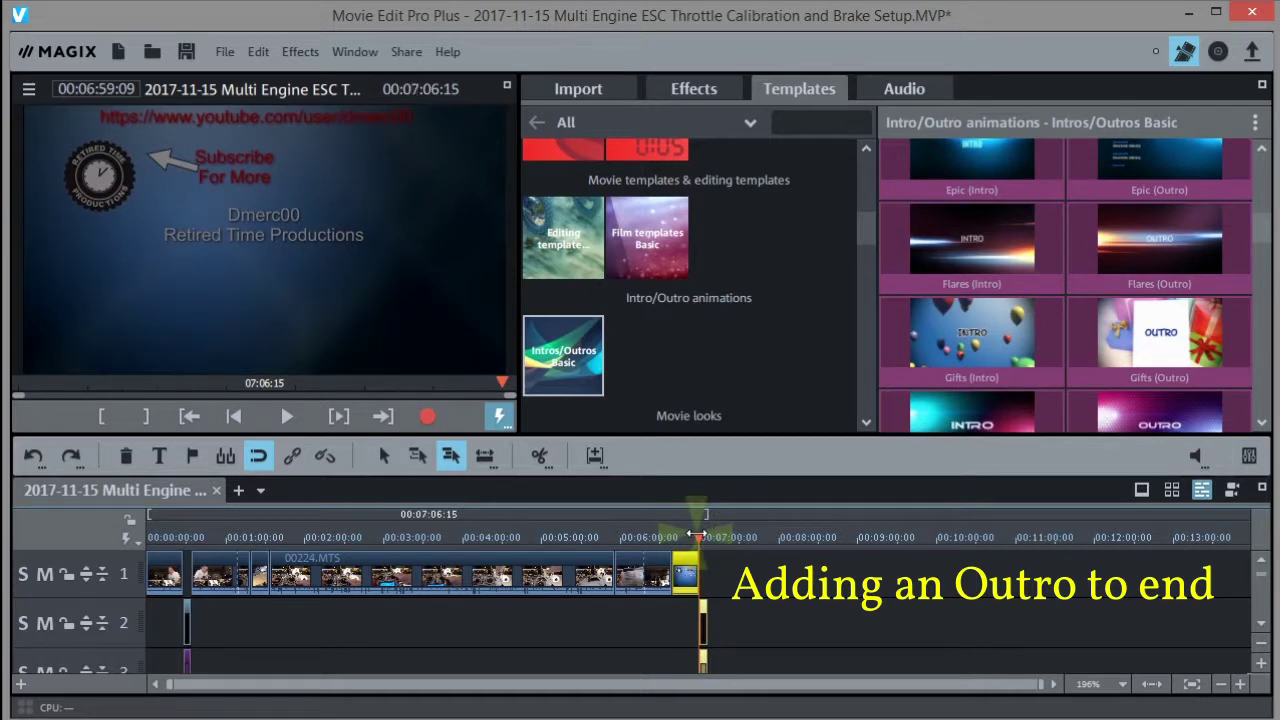
pyautogui.press('space')
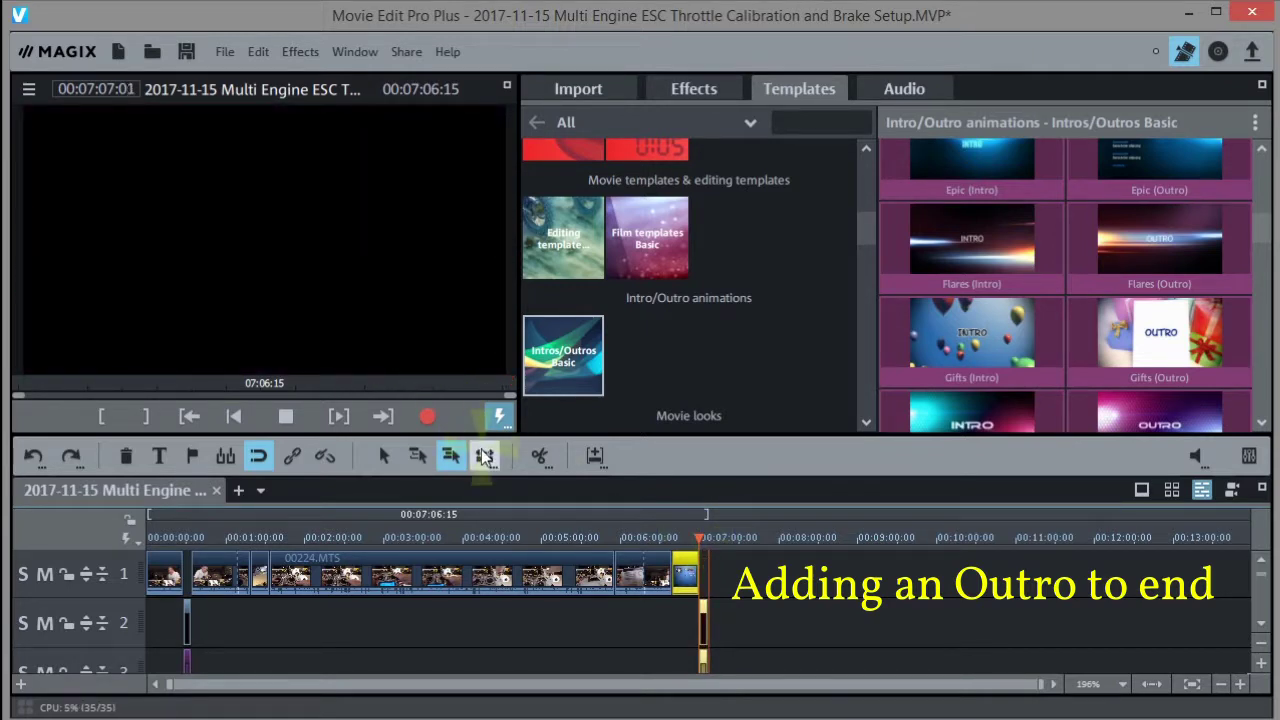
pyautogui.press('space')
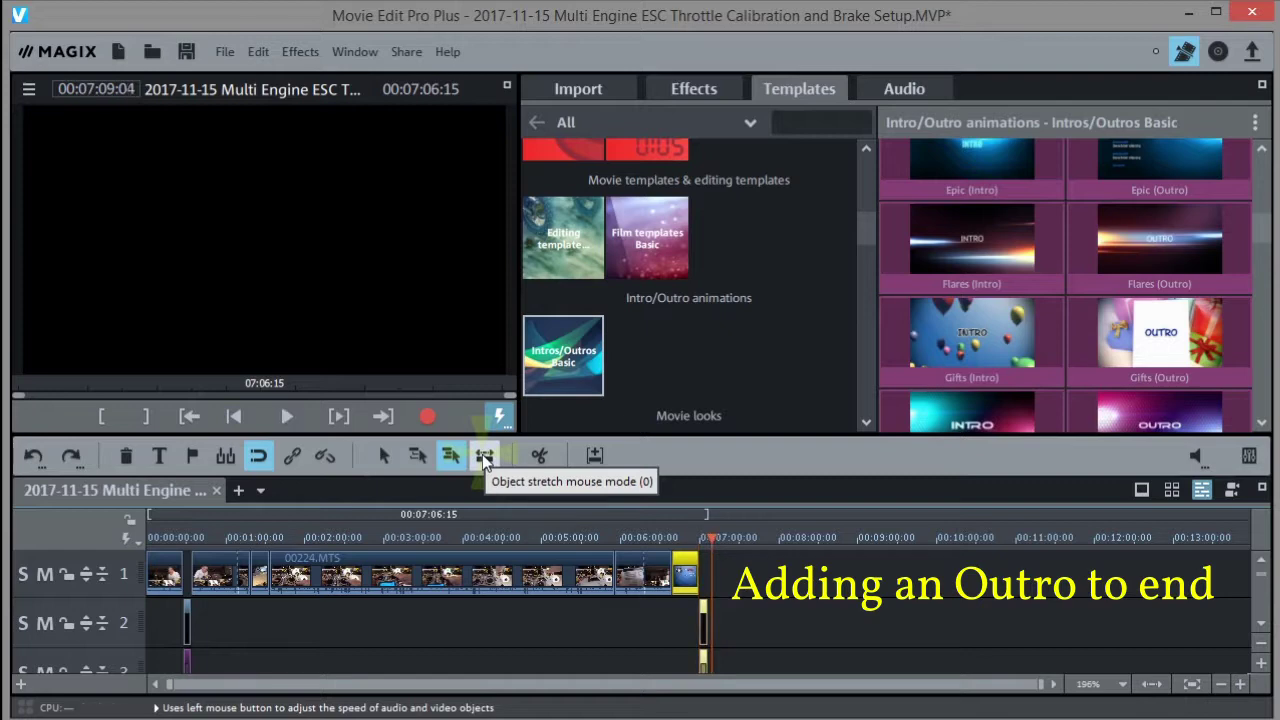
# Step: Undo the addition of the Flares outro and check the end of the movie around its final clip
pyautogui.click(34, 457)
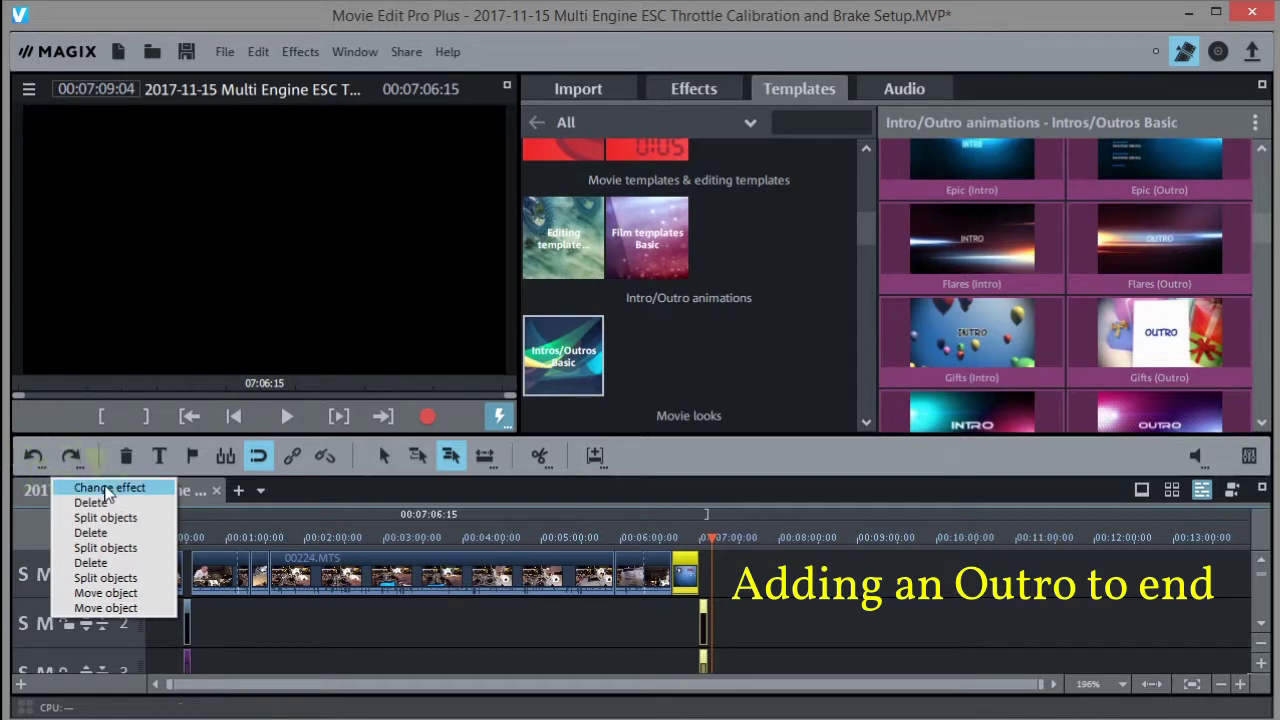
pyautogui.click(110, 488)
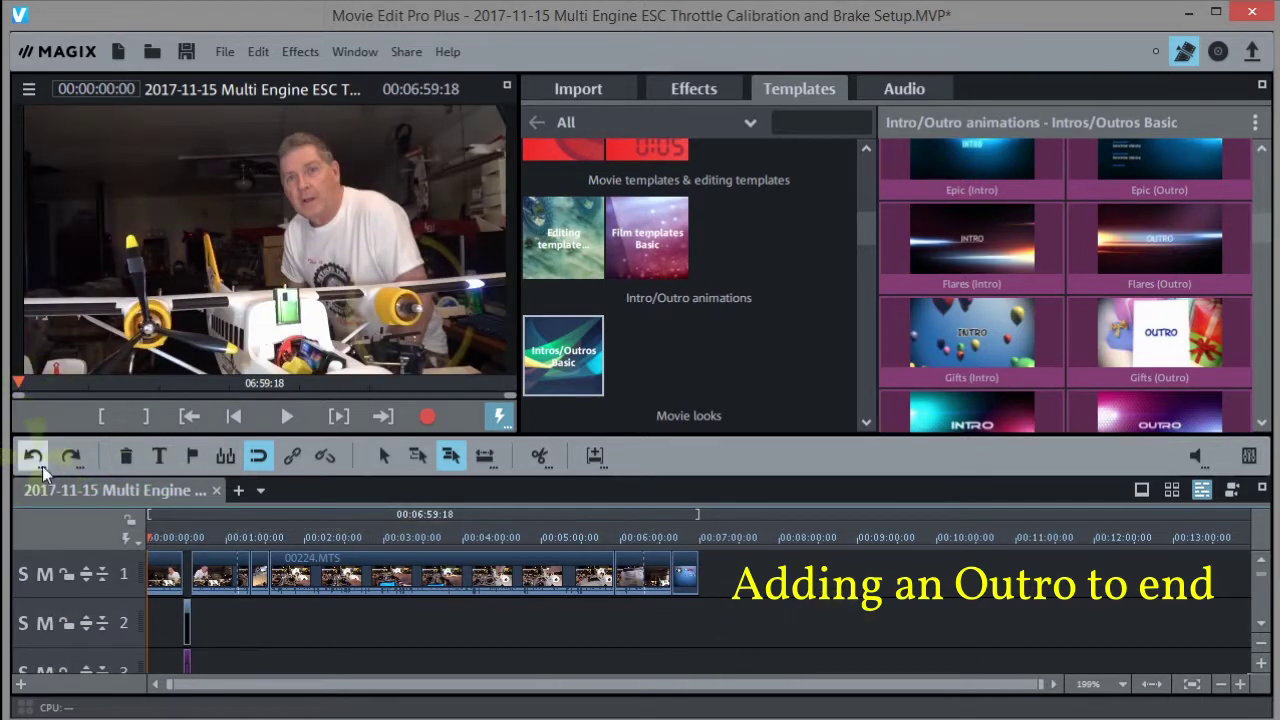
pyautogui.click(676, 540)
pyautogui.press('space')
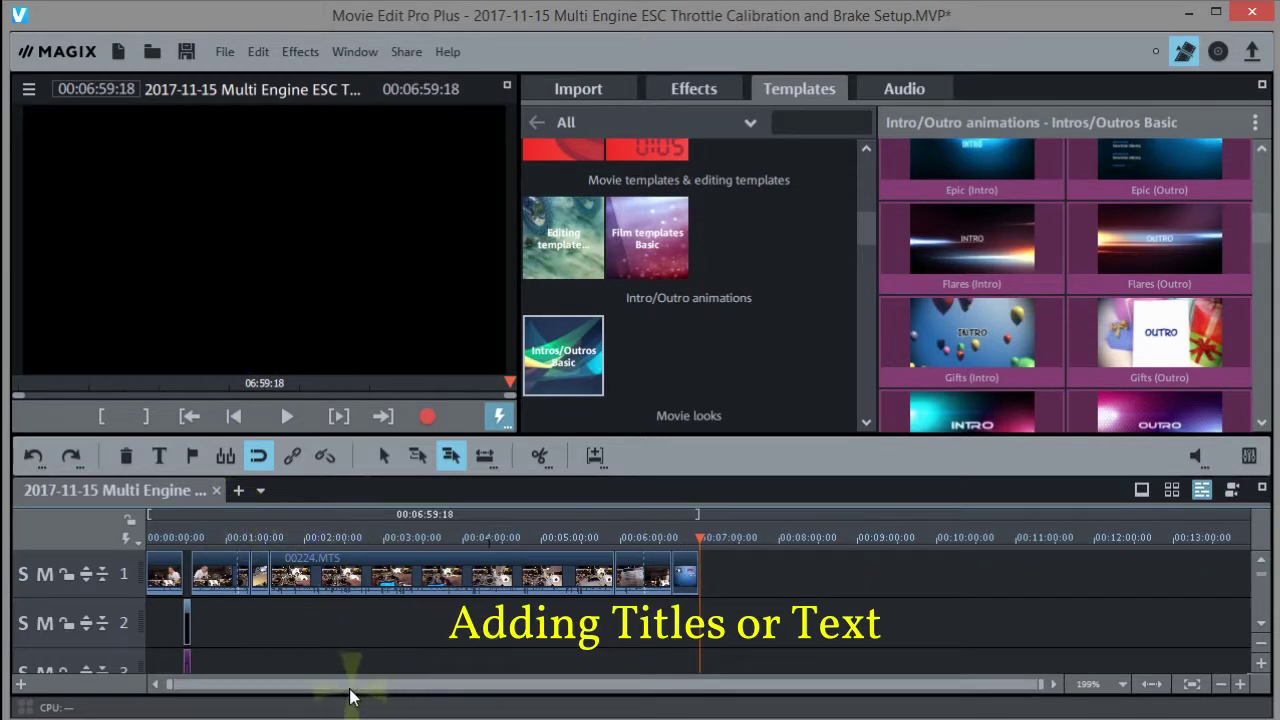
# Step: Preview the movie's opening seconds and return the playhead to 00:00:00:00
pyautogui.click(159, 537)
pyautogui.click(147, 532)
pyautogui.press('space')
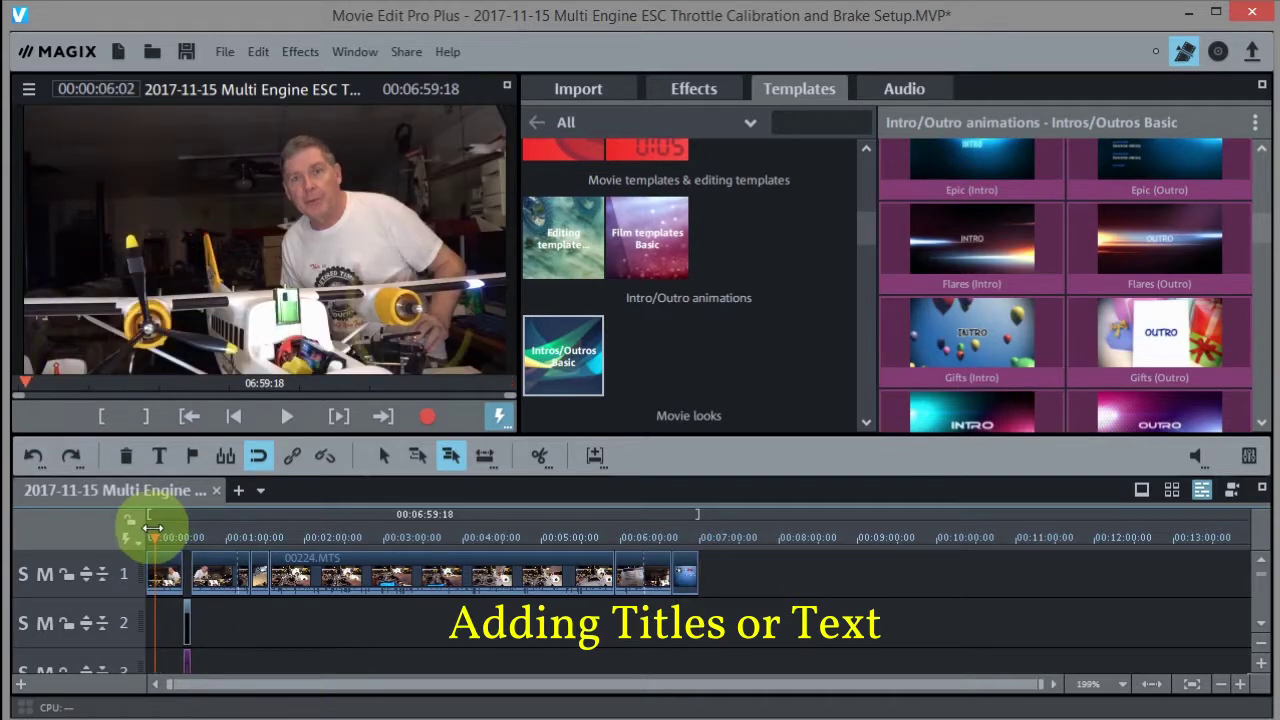
pyautogui.click(158, 537)
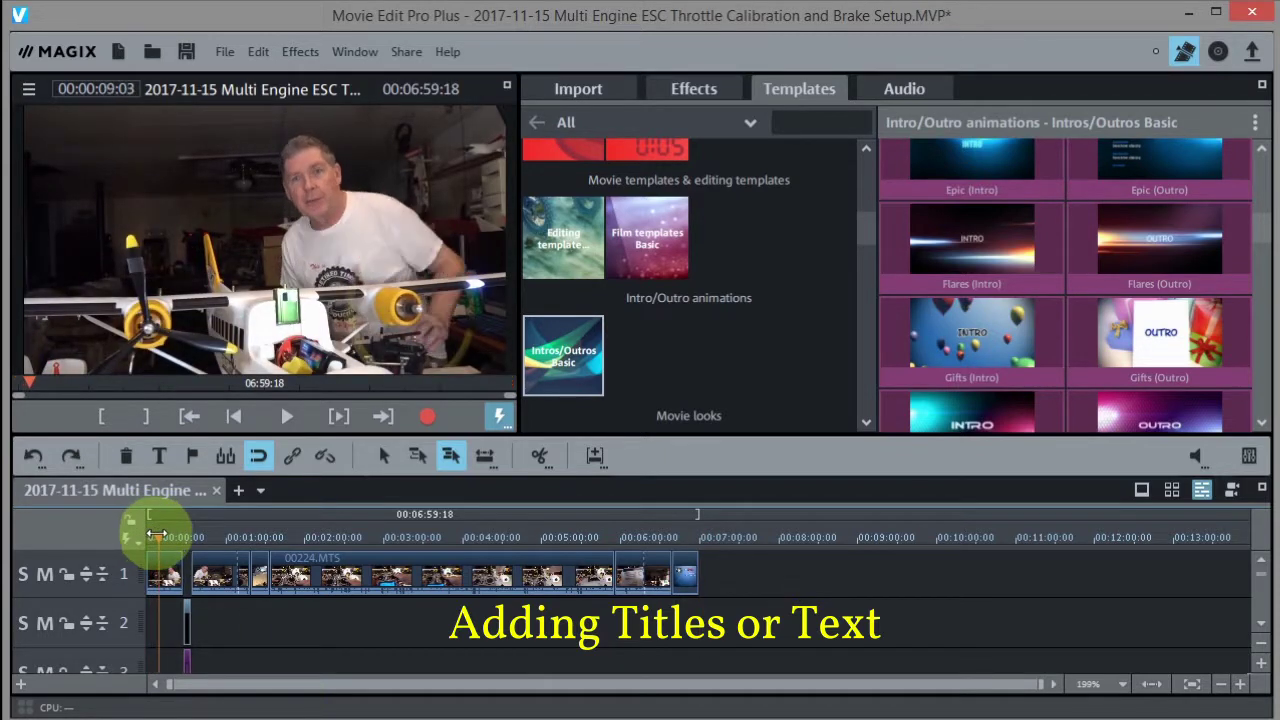
pyautogui.moveTo(159, 537)
pyautogui.mouseDown()
pyautogui.moveTo(183, 537)
pyautogui.moveTo(140, 537)
pyautogui.mouseUp()
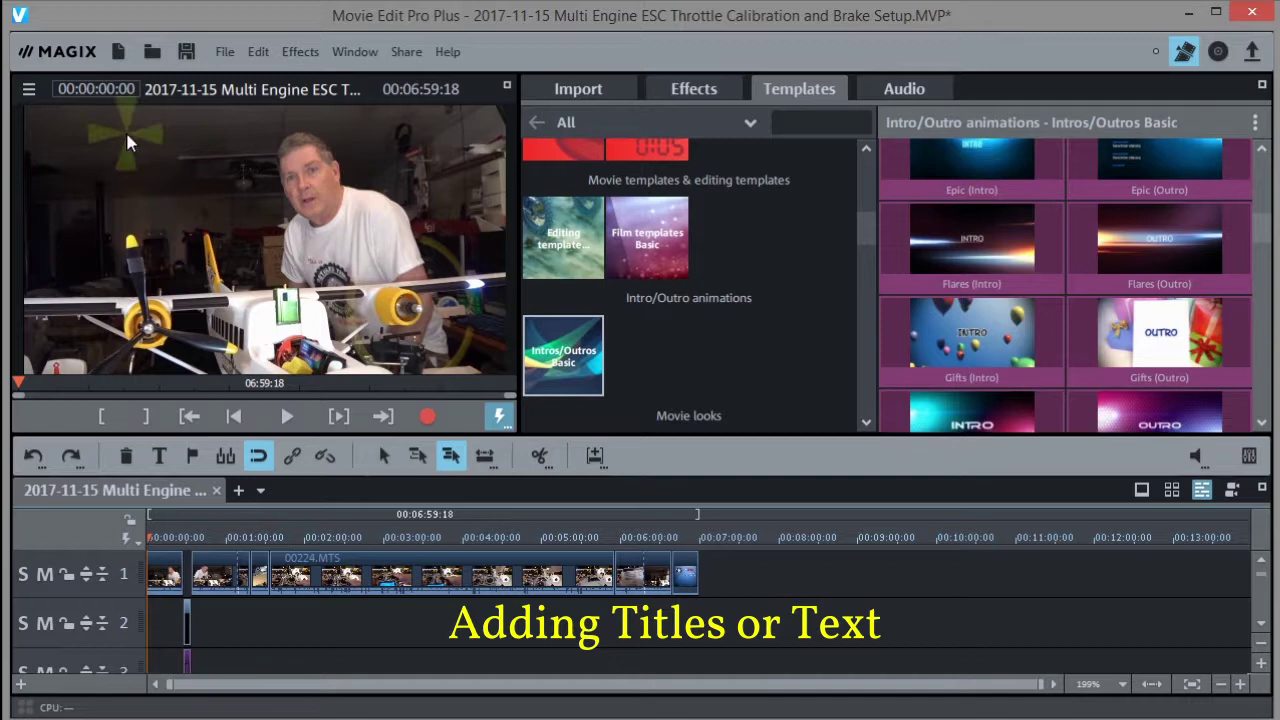
# Step: Add a title at the start of the opening 00224.MTS clip by loading the ChunkFive Shadow title template
pyautogui.click(1150, 685)
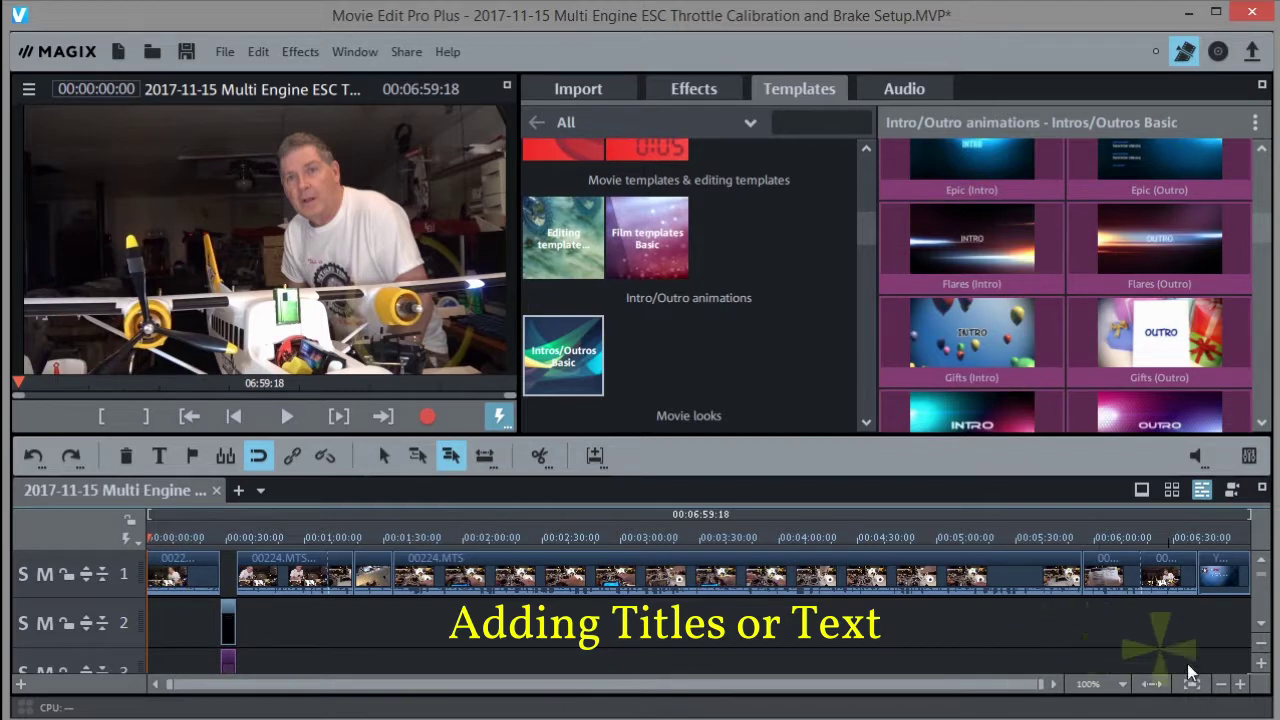
pyautogui.click(1240, 684)
pyautogui.click(1240, 684)
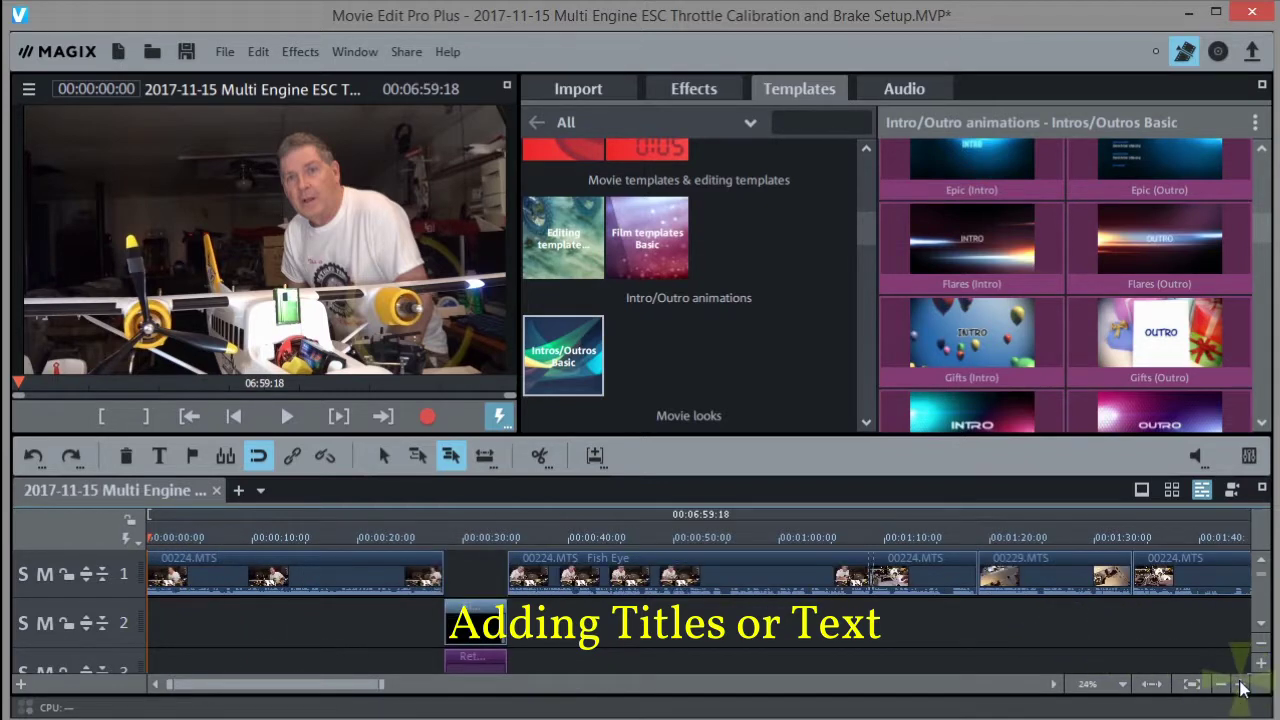
pyautogui.click(1240, 684)
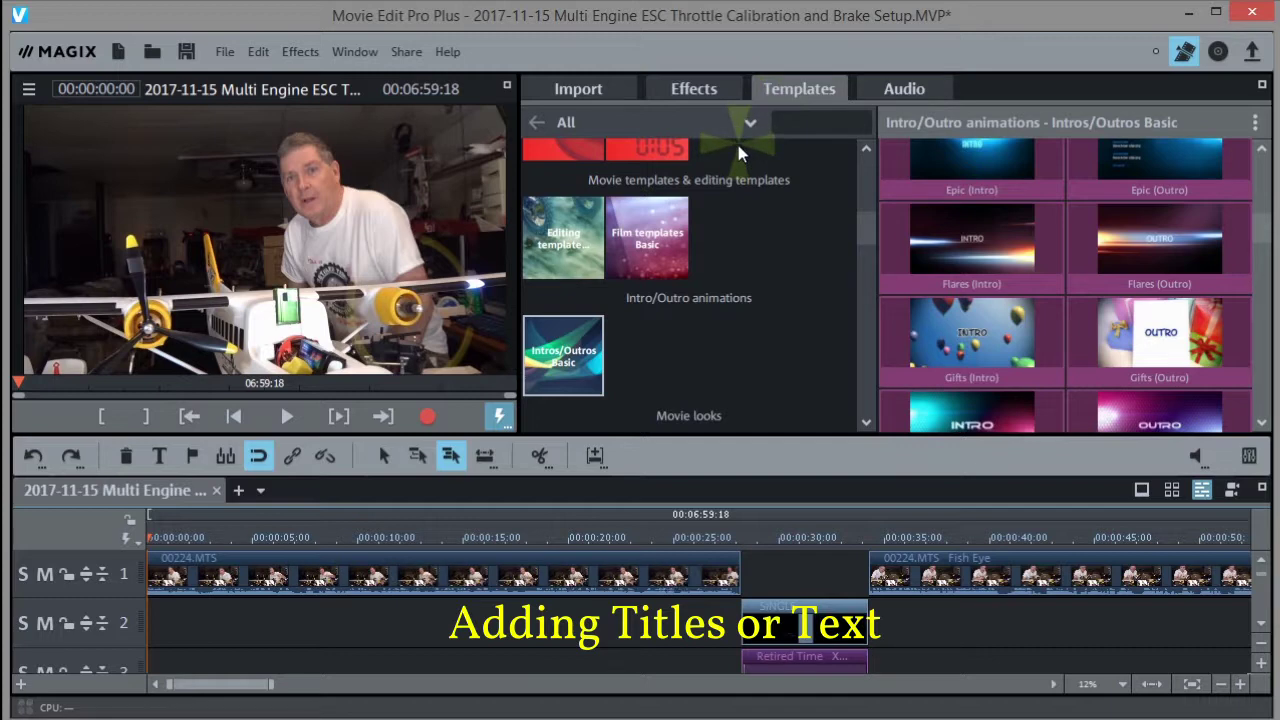
pyautogui.click(688, 89)
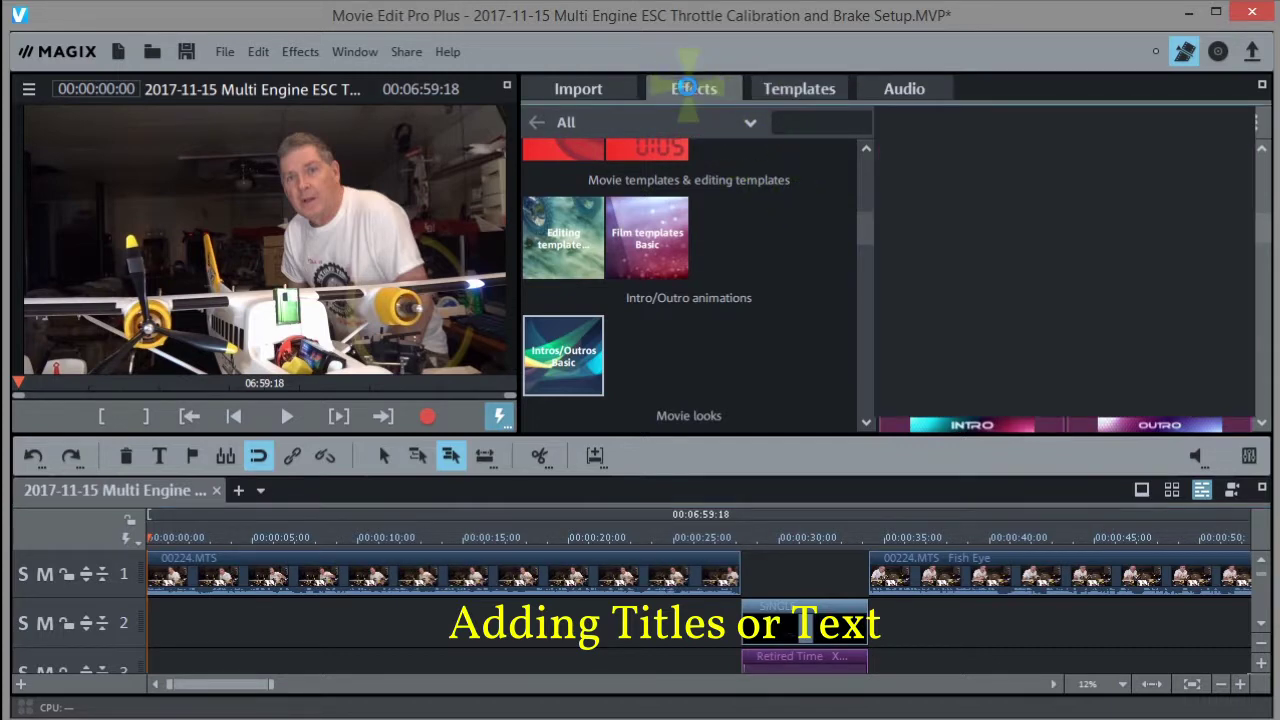
pyautogui.click(564, 204)
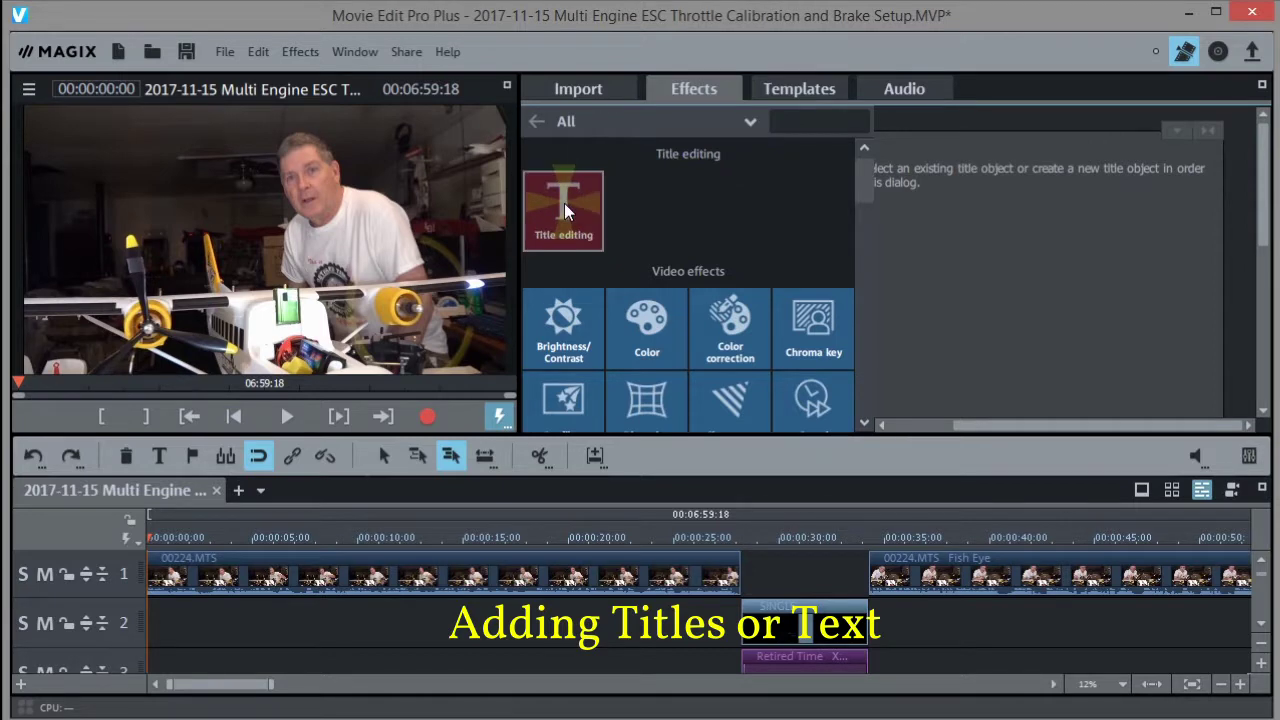
pyautogui.moveTo(564, 204)
pyautogui.mouseDown()
pyautogui.moveTo(323, 598)
pyautogui.moveTo(272, 562)
pyautogui.moveTo(275, 578)
pyautogui.mouseUp()
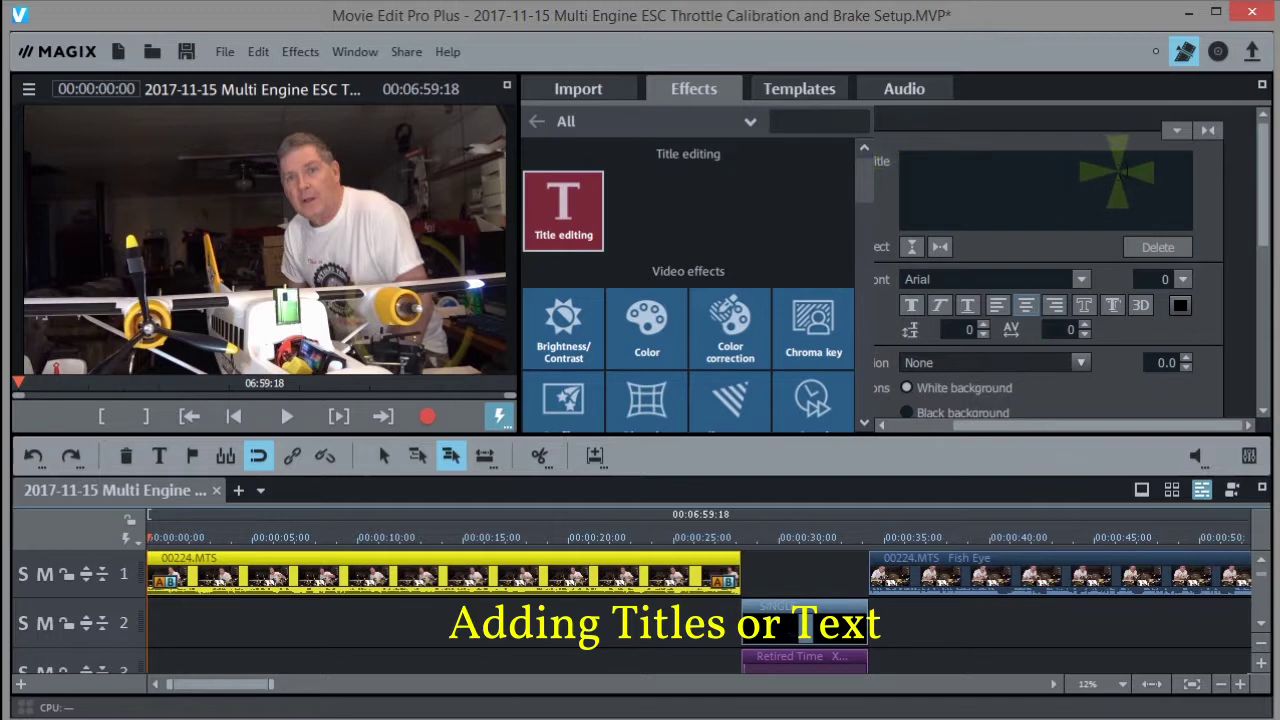
pyautogui.click(1175, 130)
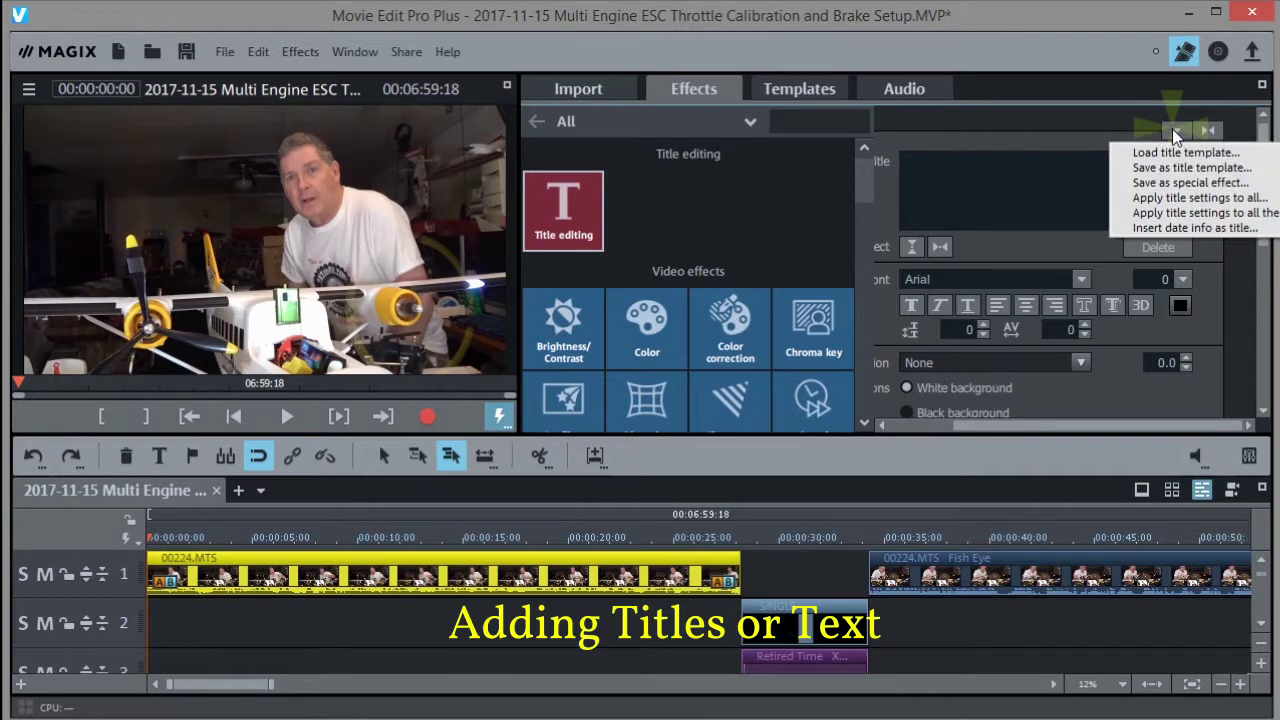
pyautogui.click(1174, 153)
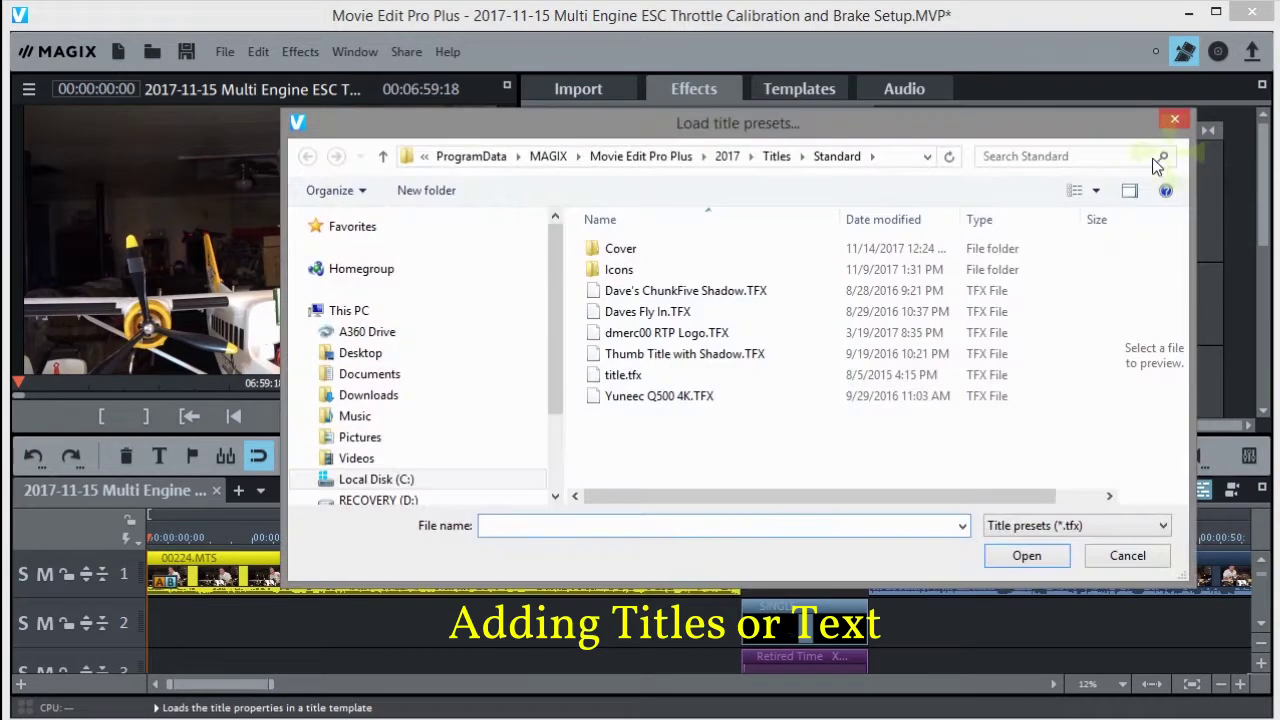
pyautogui.click(688, 298)
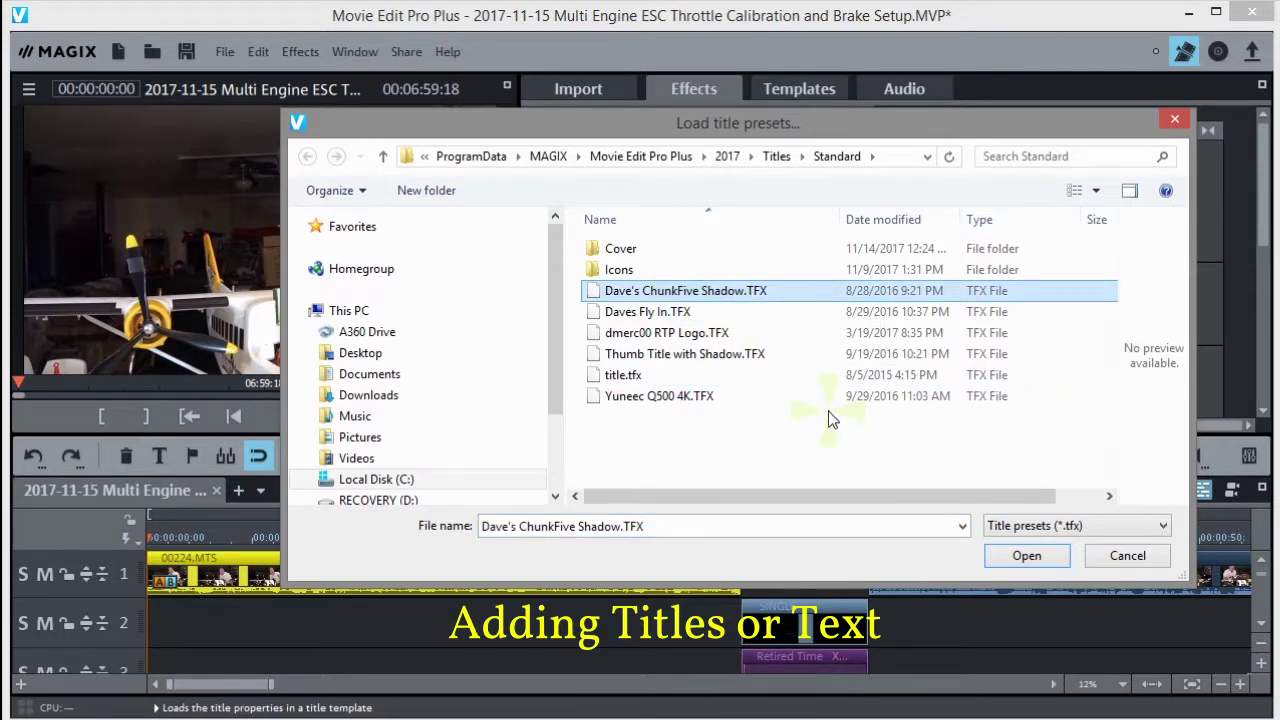
pyautogui.click(1022, 558)
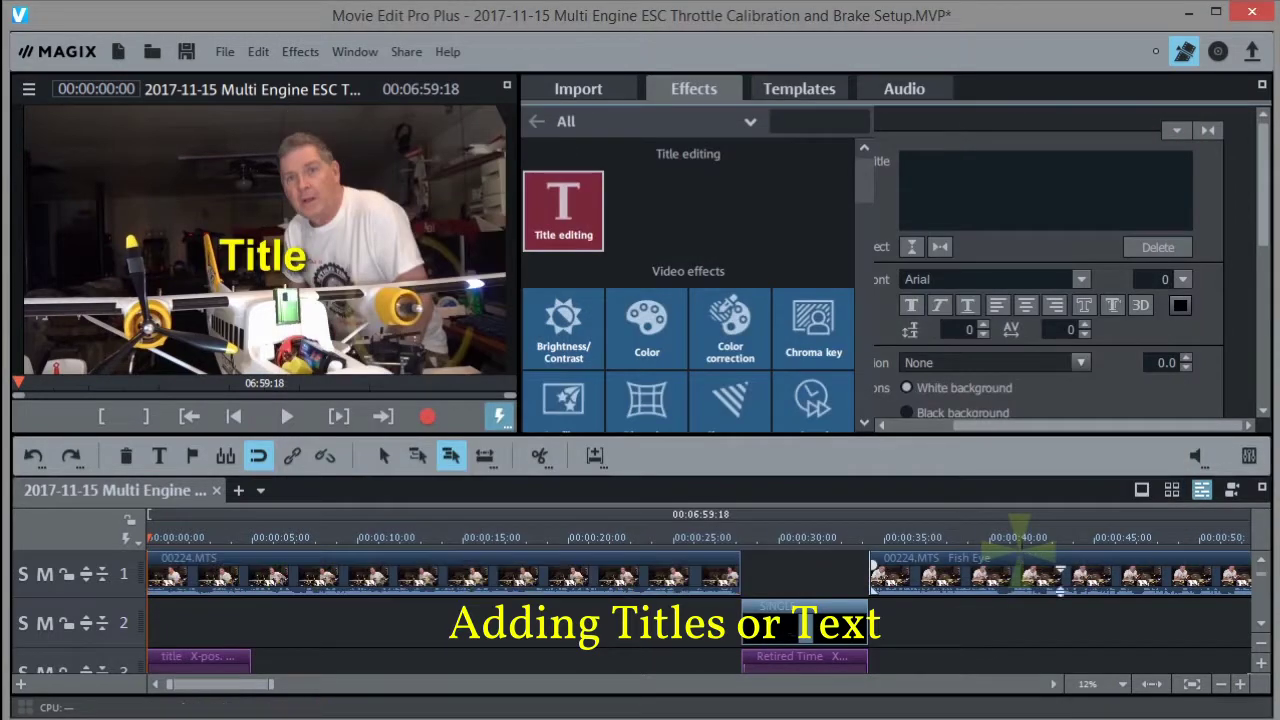
# Step: Switch to the single-object mouse mode and move the new title up to track 2 at the movie's start
pyautogui.click(168, 658)
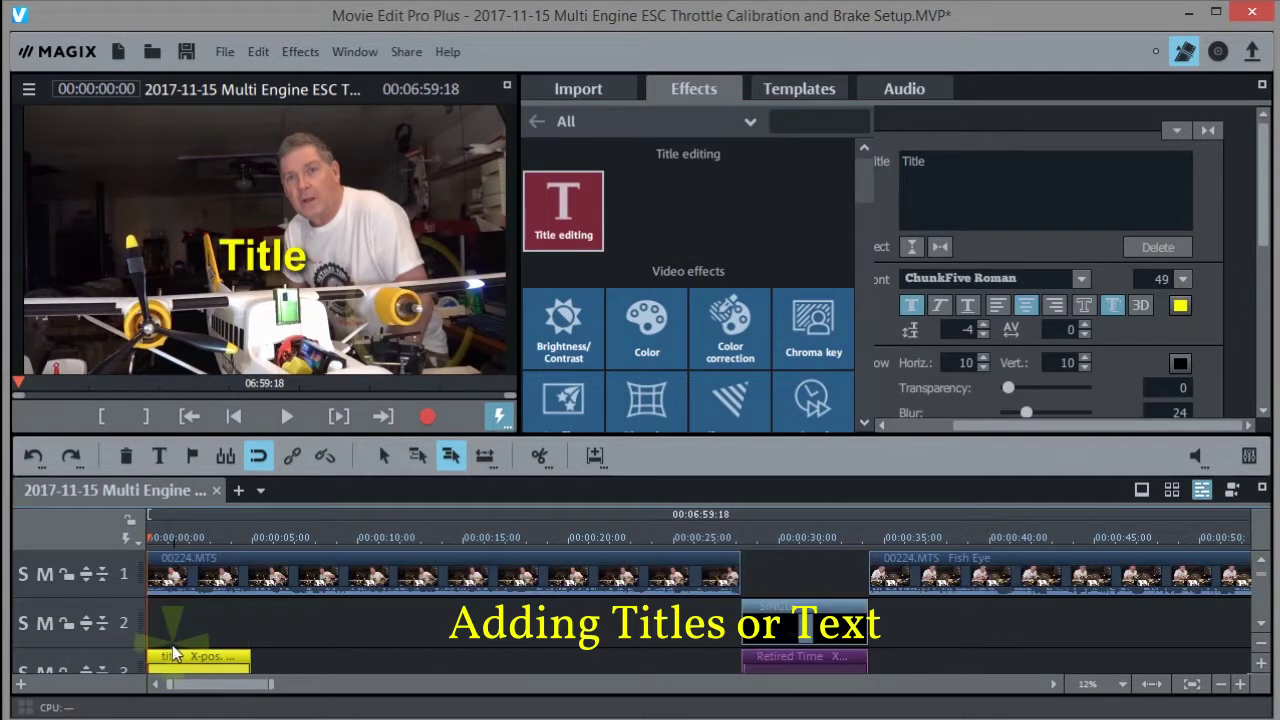
pyautogui.click(383, 455)
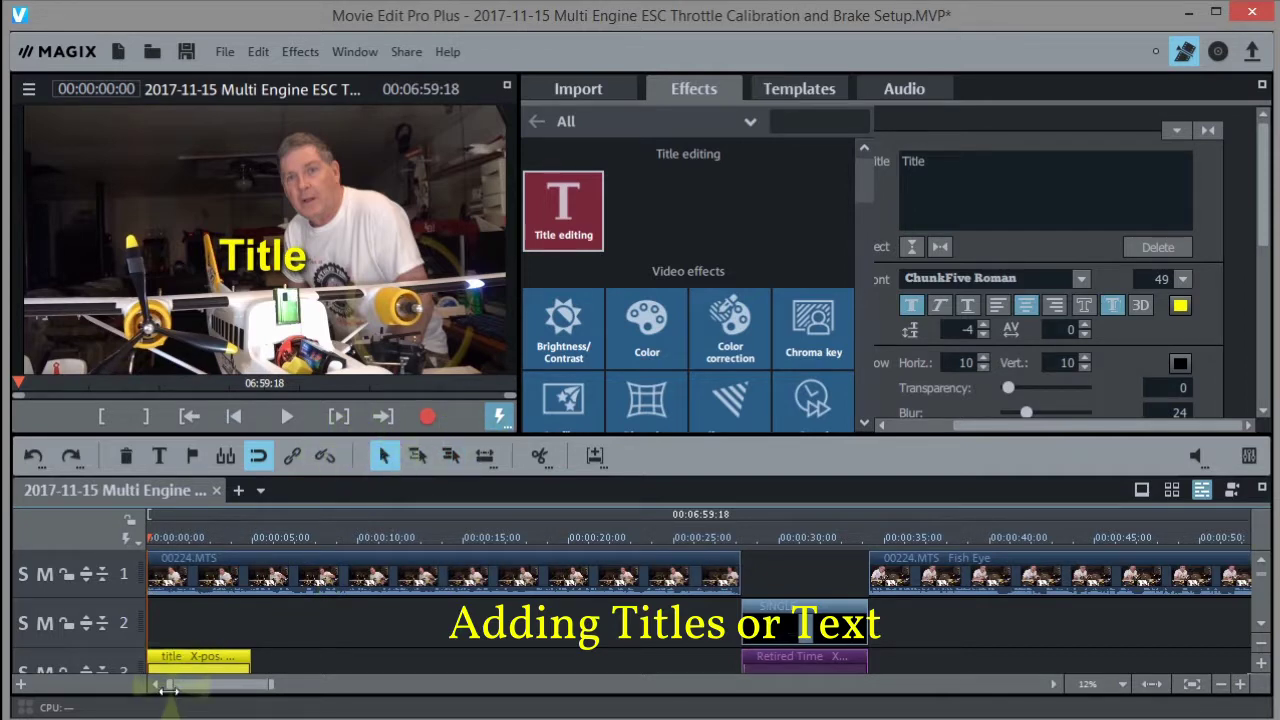
pyautogui.click(200, 632)
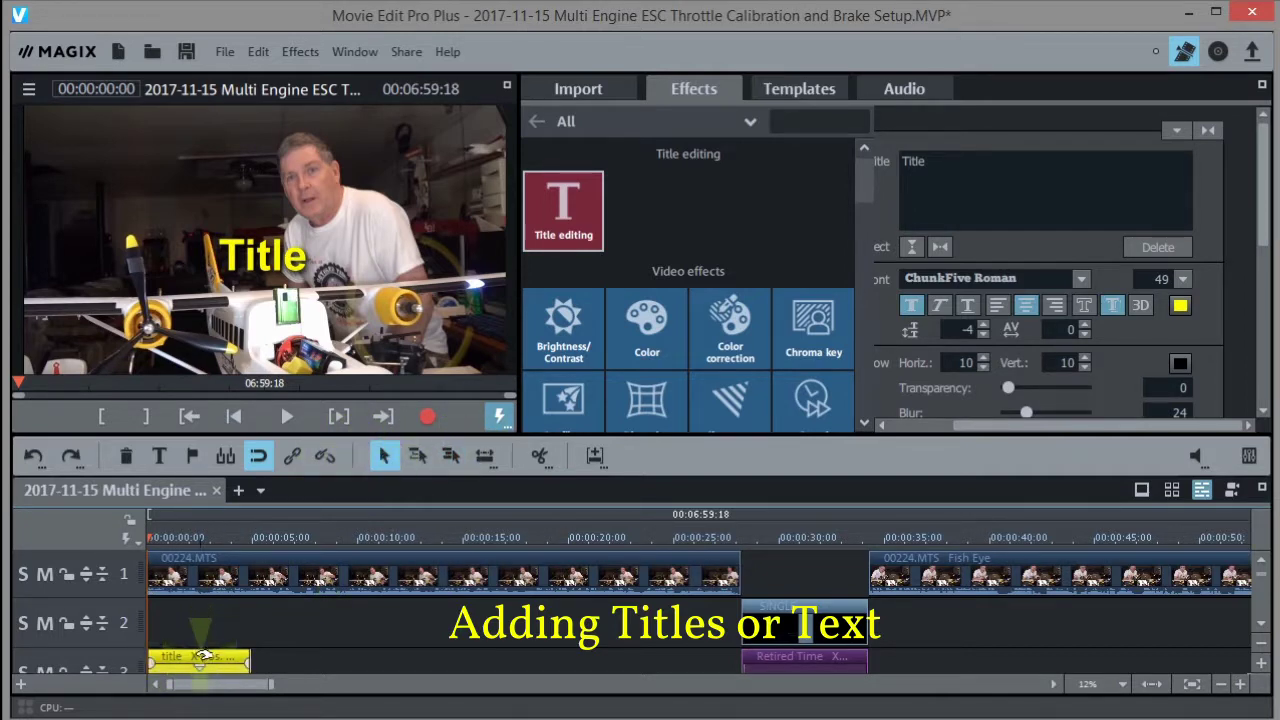
pyautogui.moveTo(200, 658); pyautogui.dragTo(200, 628)
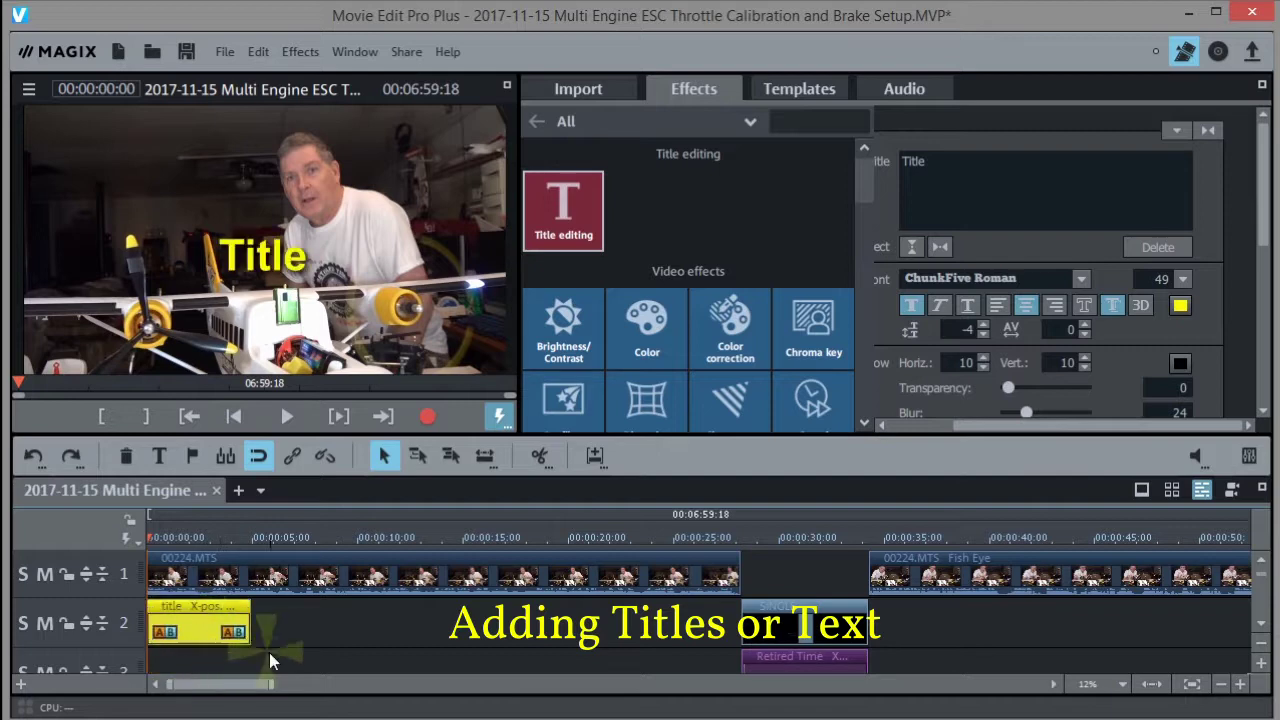
# Step: Set the opening title's text to "Throttle and Brake Settings" and shift it slightly upward in the preview
pyautogui.moveTo(948, 152); pyautogui.dragTo(929, 160)
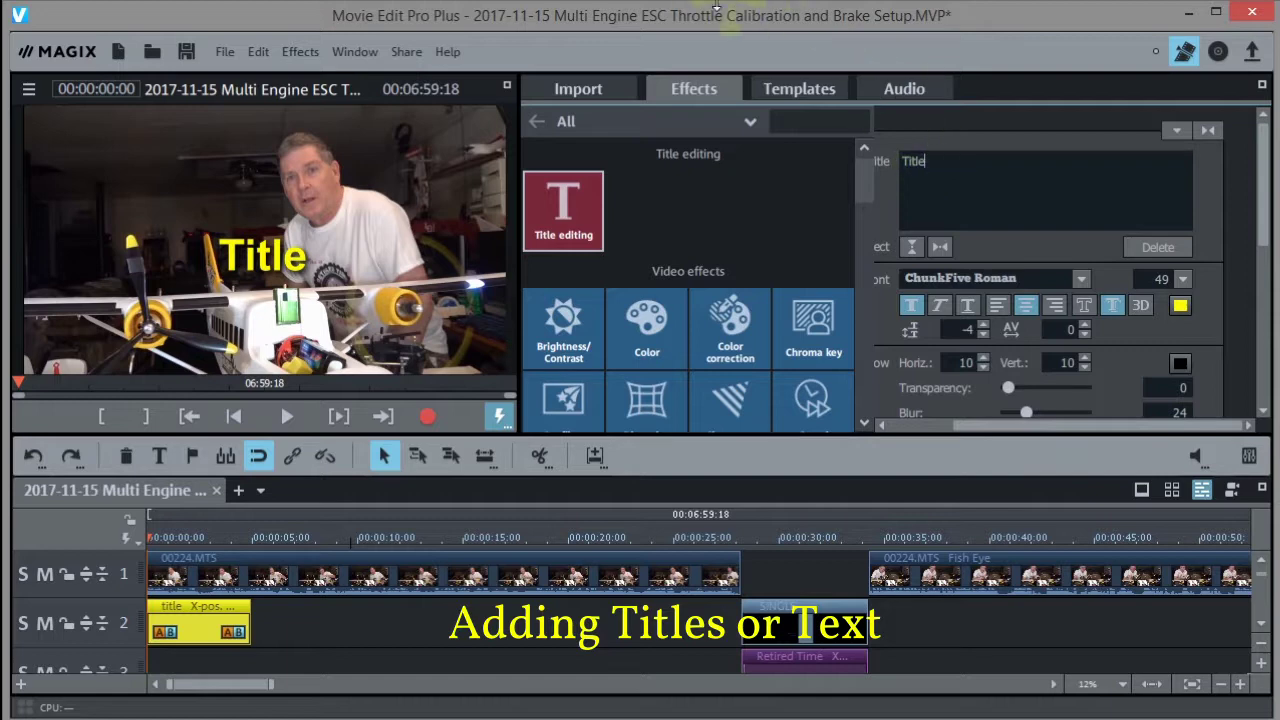
pyautogui.click(936, 205)
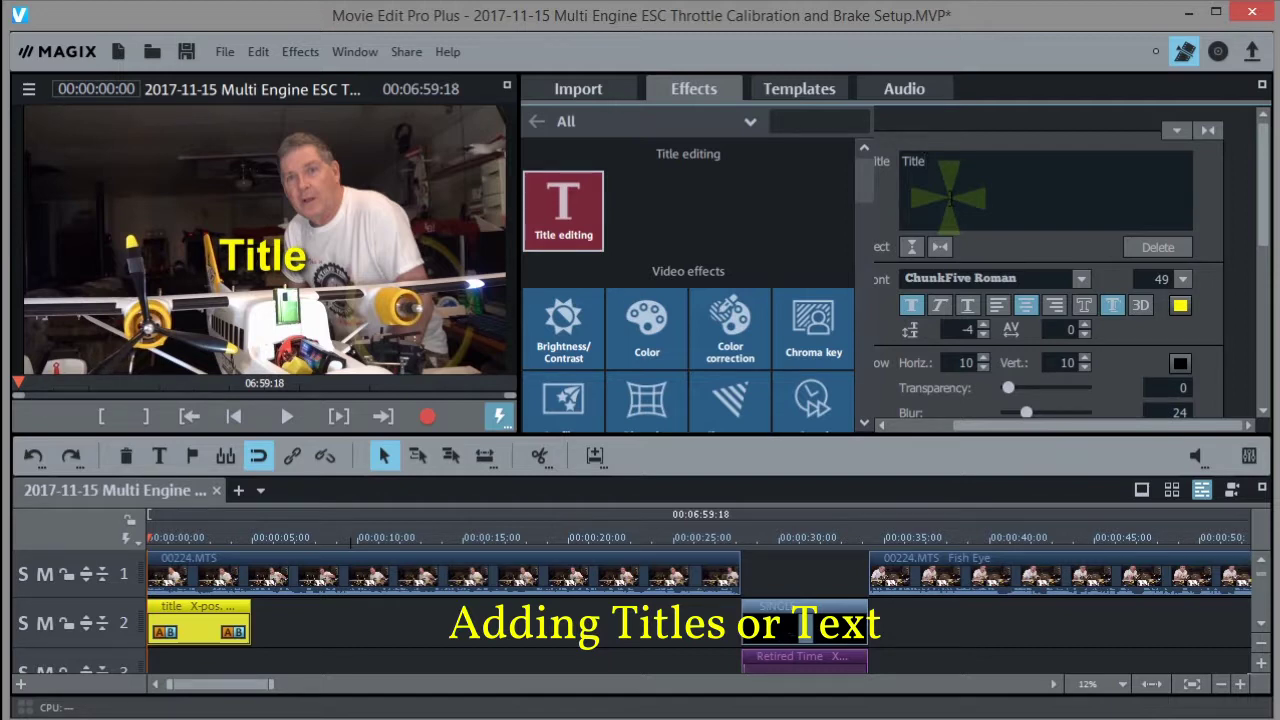
pyautogui.write('Throttle and Brake Settings')
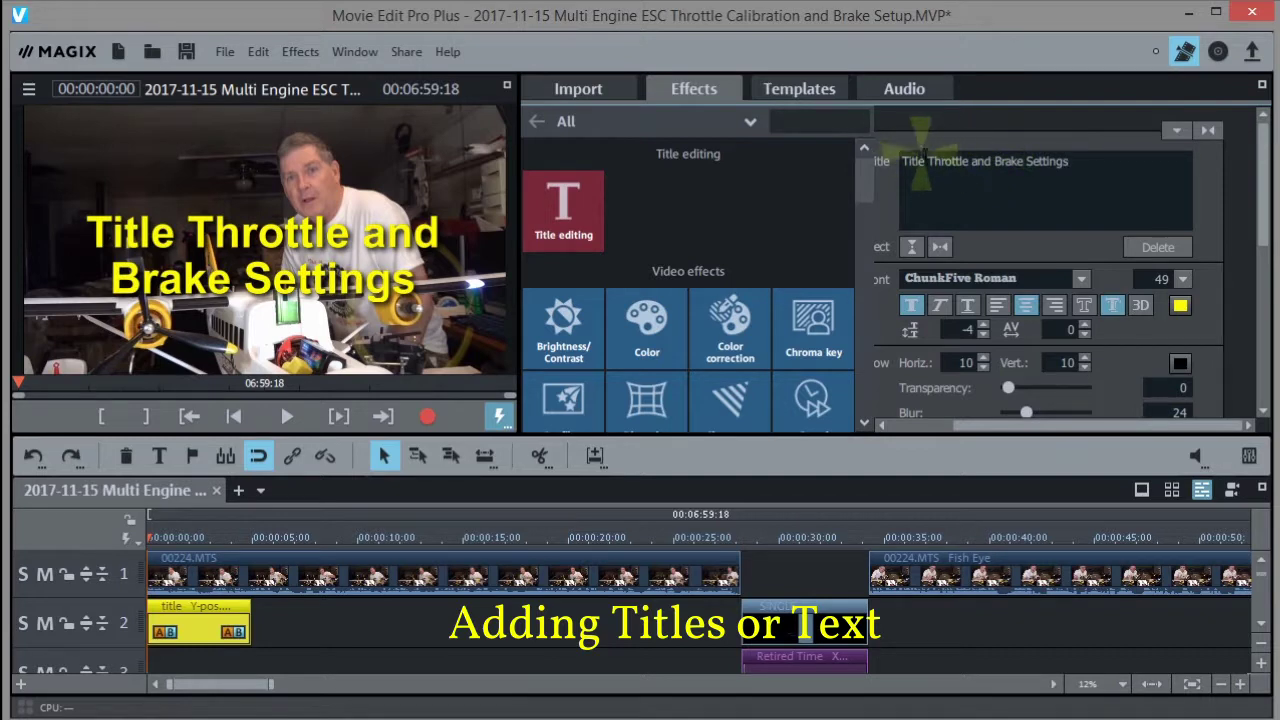
pyautogui.click(929, 164)
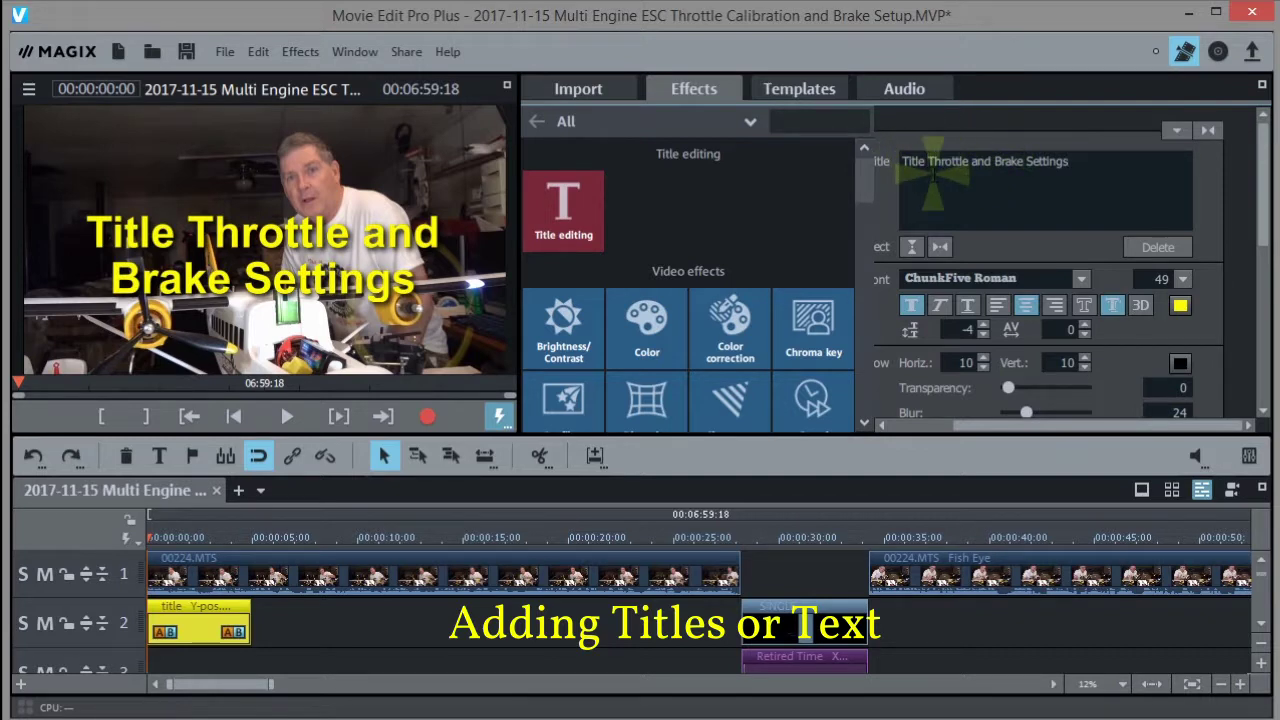
pyautogui.press('BackSpace')
pyautogui.press('BackSpace')
pyautogui.press('BackSpace')
pyautogui.press('BackSpace')
pyautogui.press('BackSpace')
pyautogui.press('BackSpace')
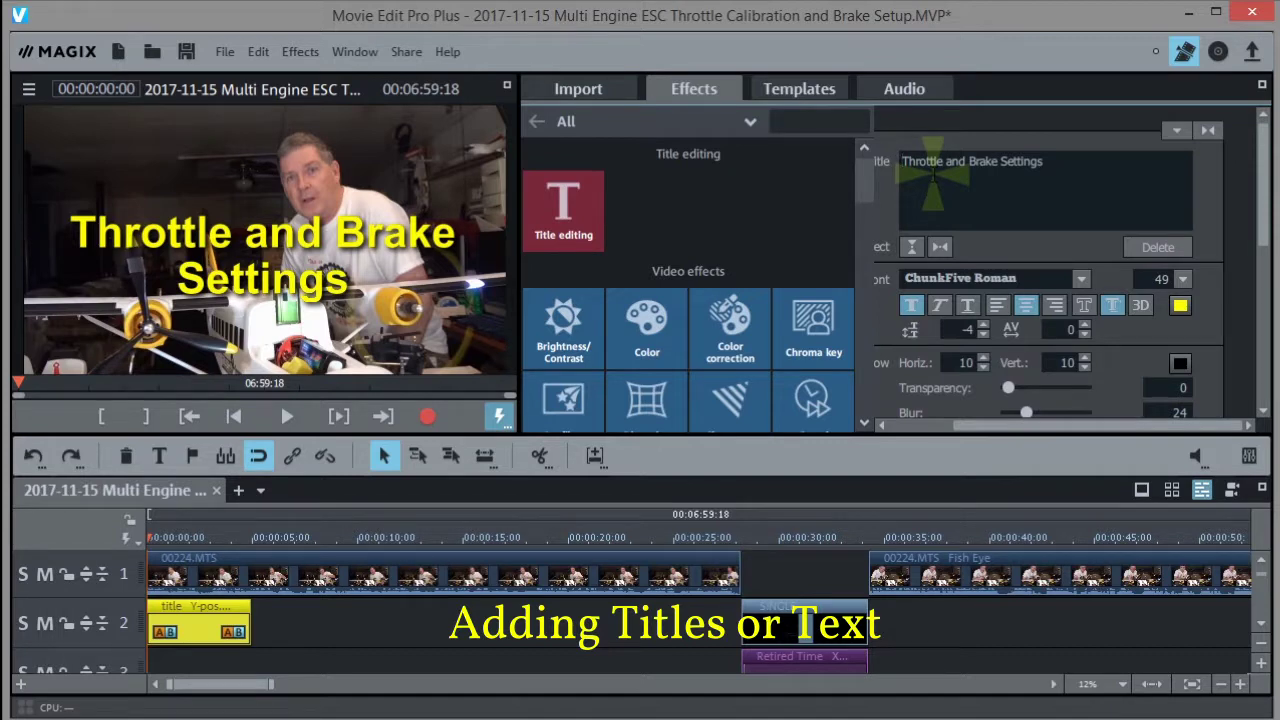
pyautogui.click(280, 237)
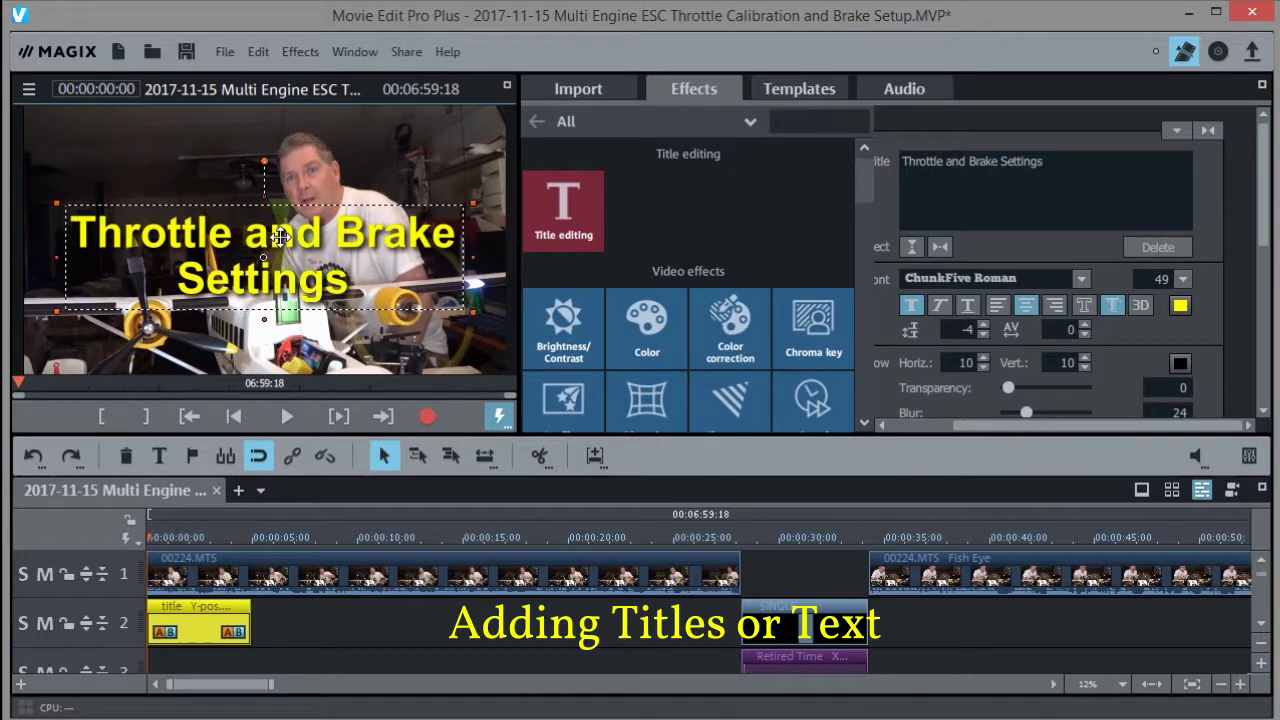
pyautogui.moveTo(280, 237)
pyautogui.mouseDown()
pyautogui.moveTo(247, 154)
pyautogui.moveTo(272, 214)
pyautogui.moveTo(266, 248)
pyautogui.mouseUp()
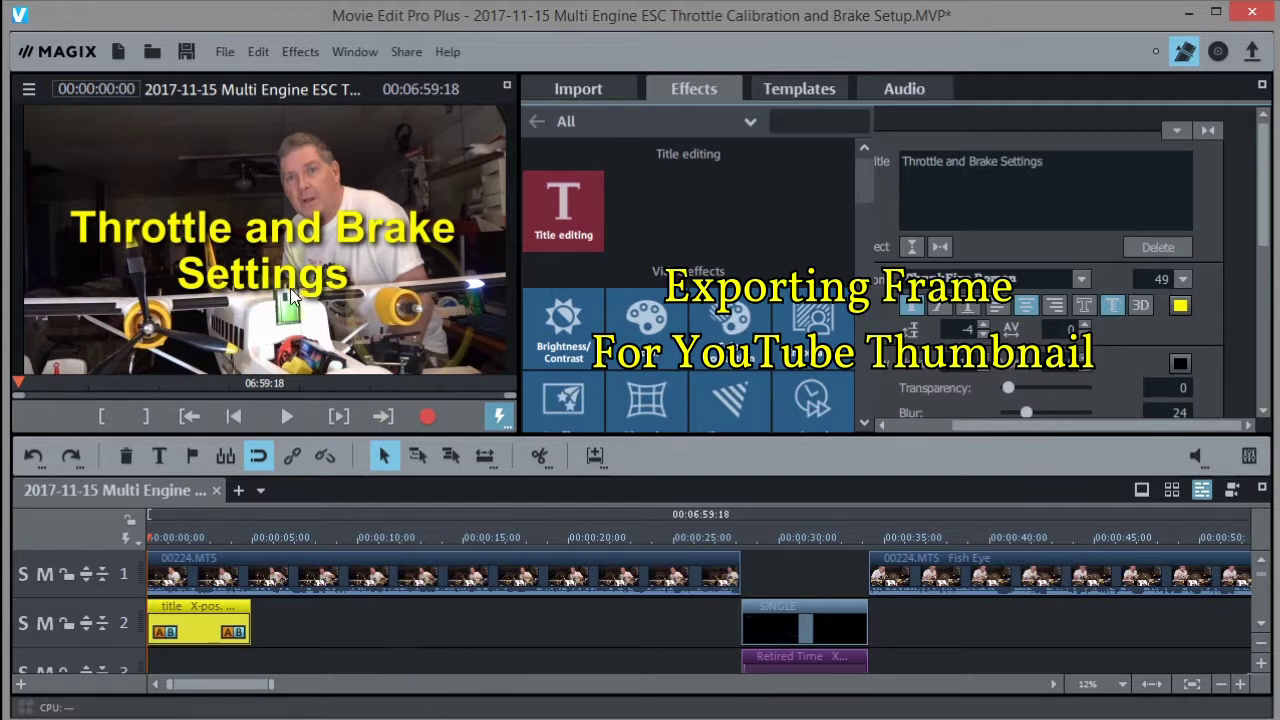
# Step: Set the playhead to the frame at 00:00:03:23 and mute track 2 to hide the title
pyautogui.click(152, 537)
pyautogui.moveTo(152, 537)
pyautogui.mouseDown()
pyautogui.moveTo(214, 537)
pyautogui.moveTo(148, 540)
pyautogui.moveTo(167, 537)
pyautogui.mouseUp()
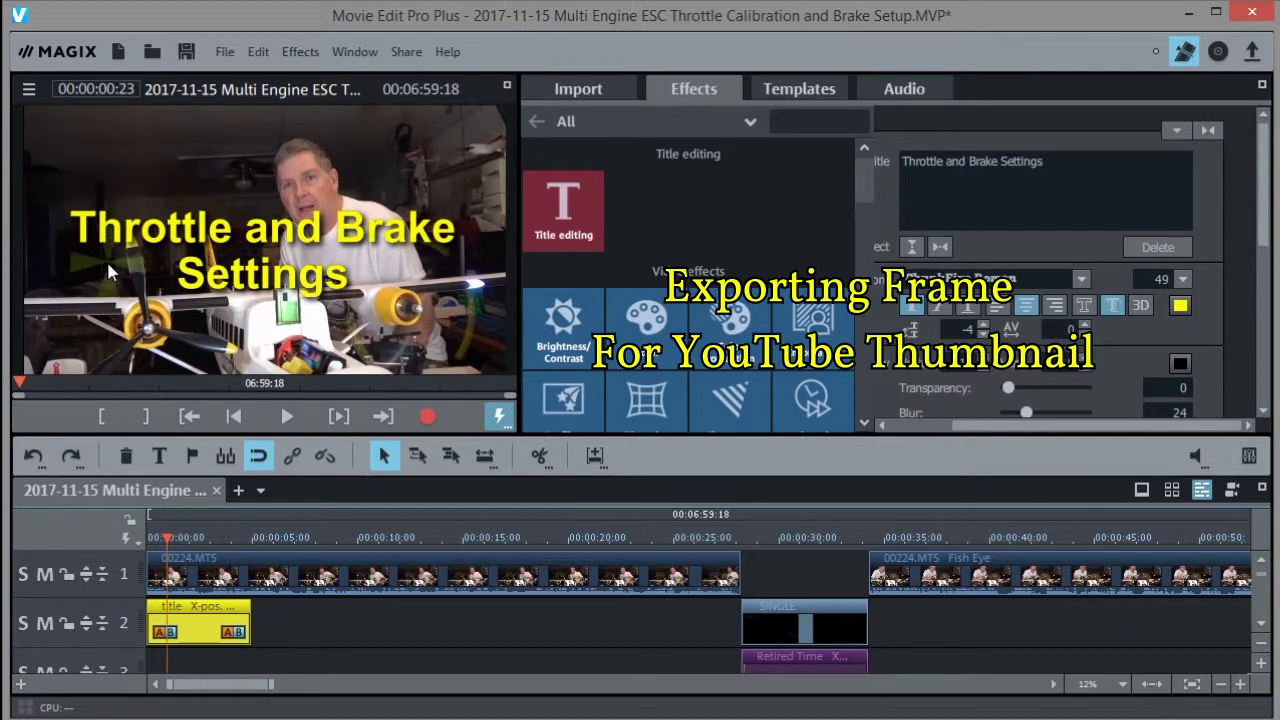
pyautogui.moveTo(167, 538); pyautogui.dragTo(219, 540)
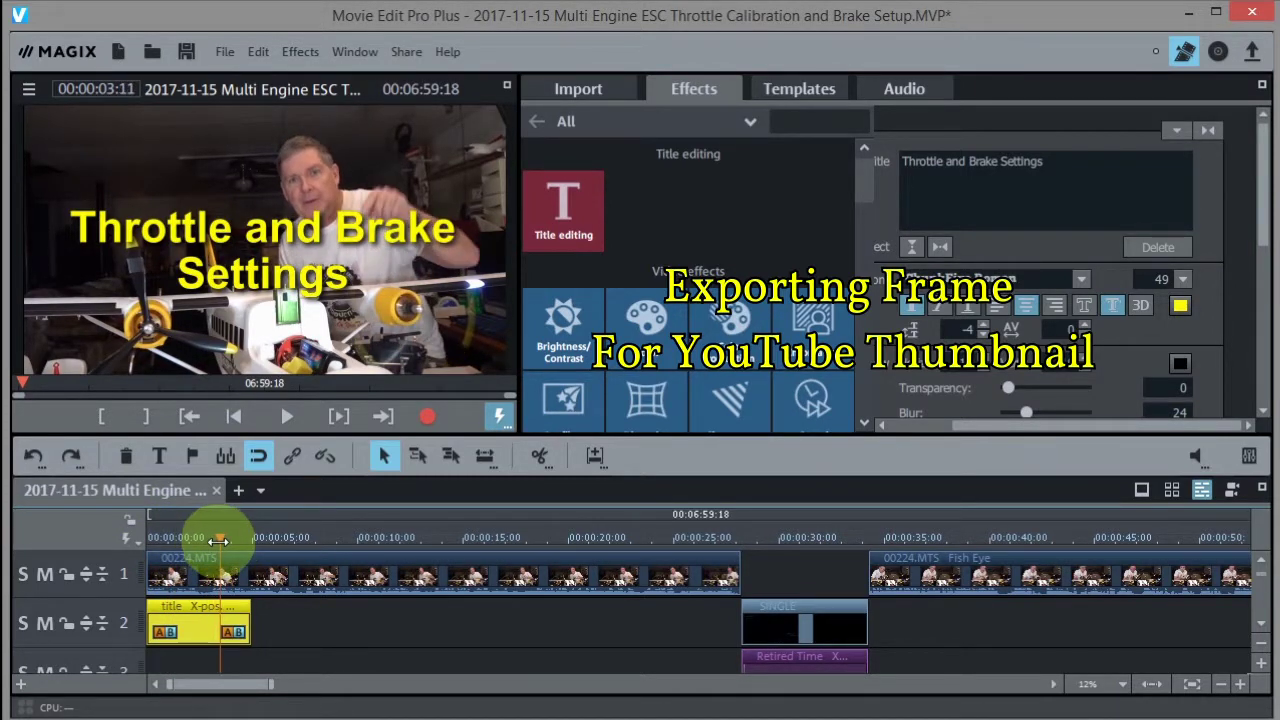
pyautogui.moveTo(219, 540); pyautogui.dragTo(220, 540)
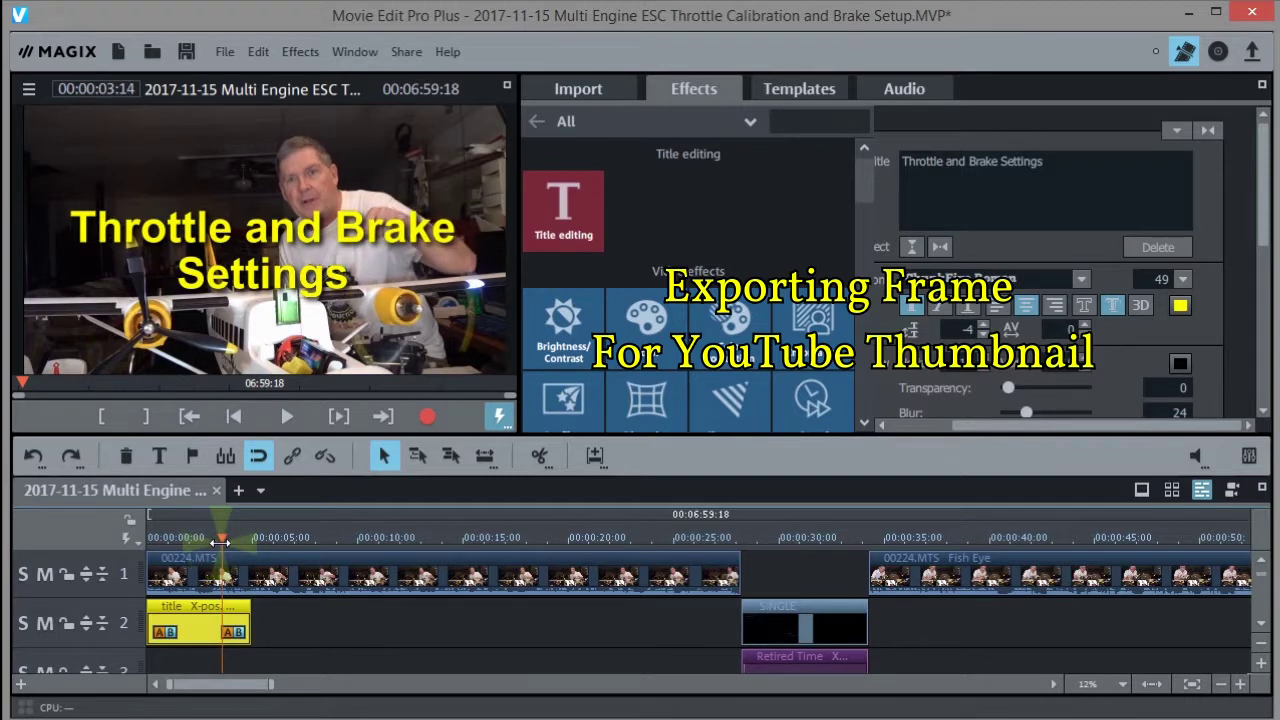
pyautogui.moveTo(220, 540); pyautogui.dragTo(228, 538)
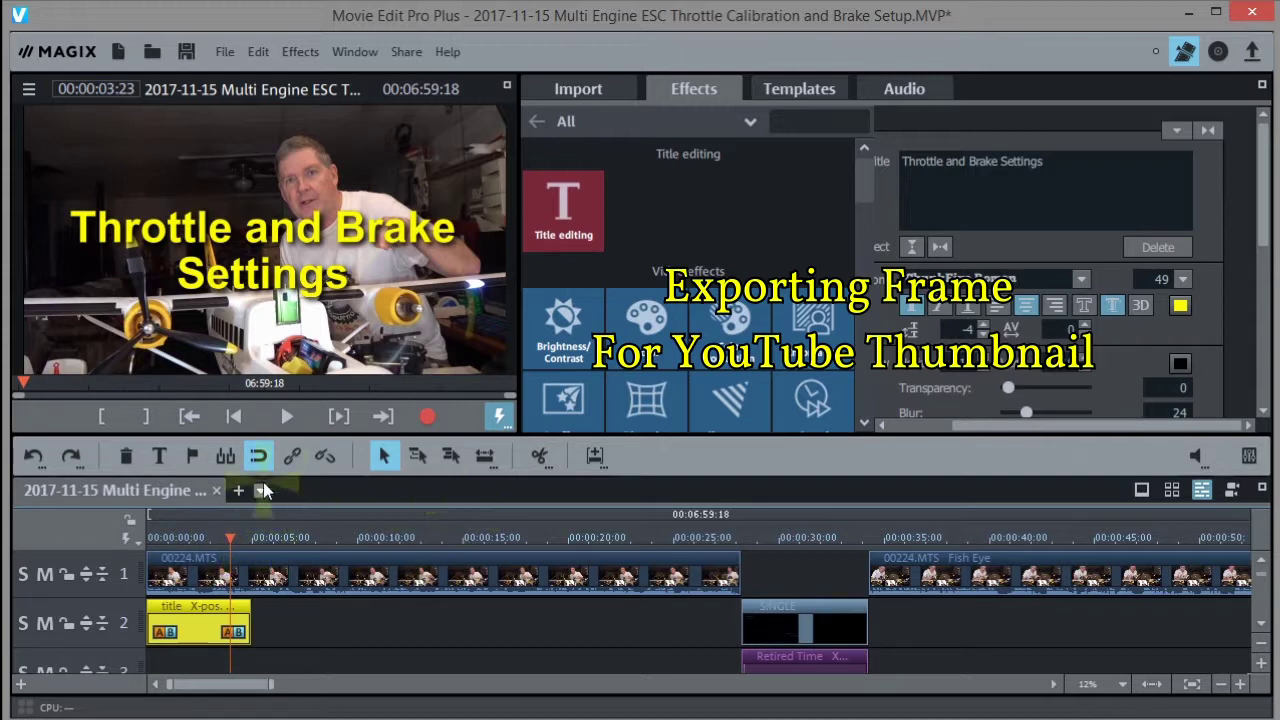
pyautogui.click(45, 623)
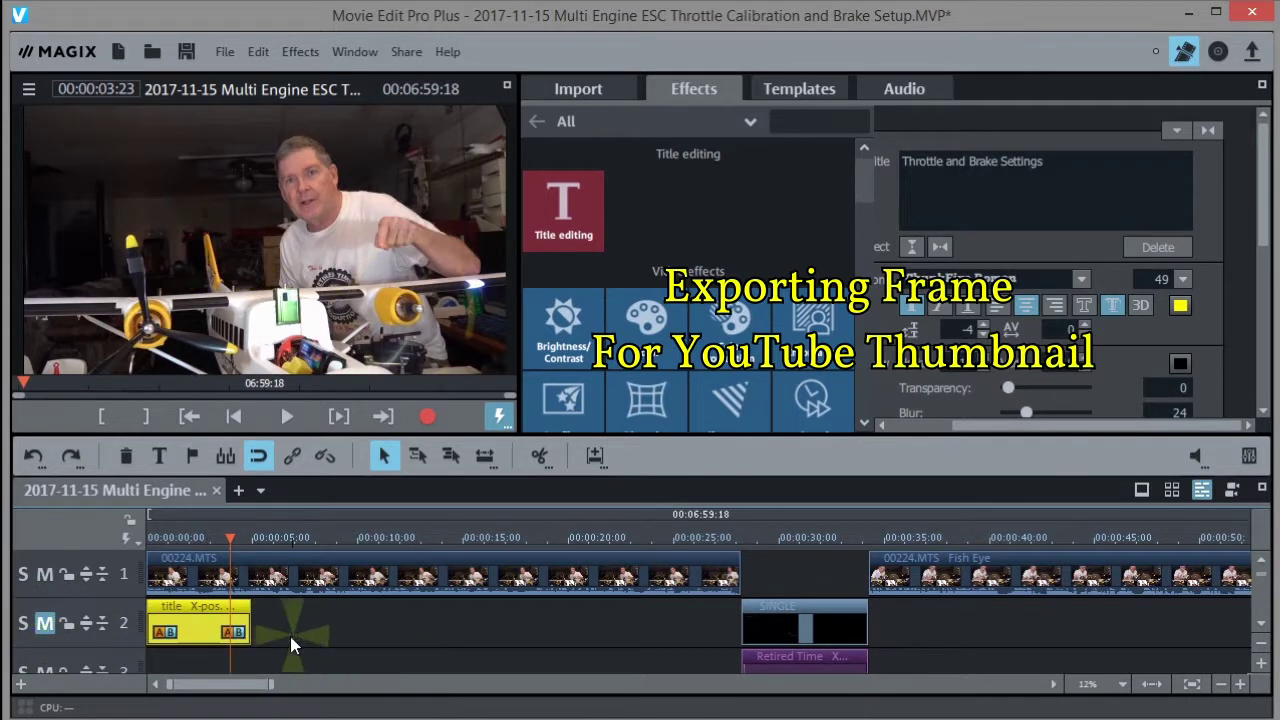
# Step: Set up a single-frame JPEG export of the current frame at 1280x720 and append "Thumb" to the file name
pyautogui.click(225, 53)
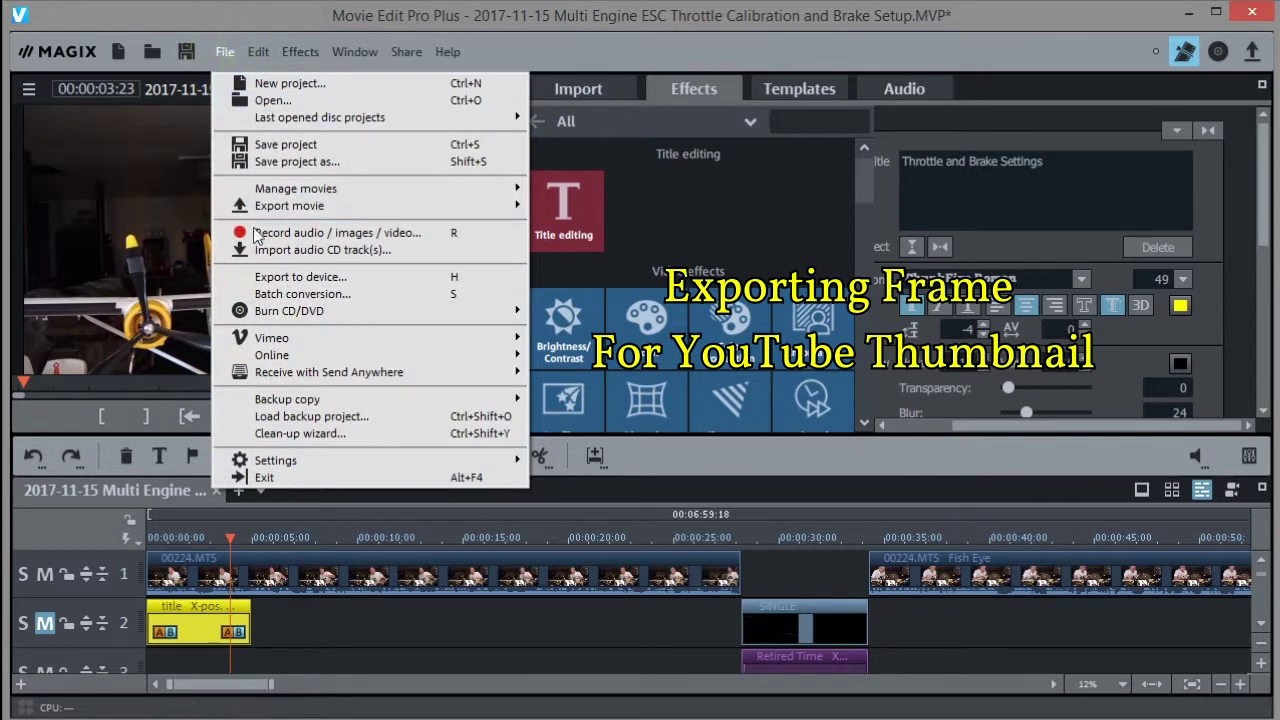
pyautogui.moveTo(272, 204)
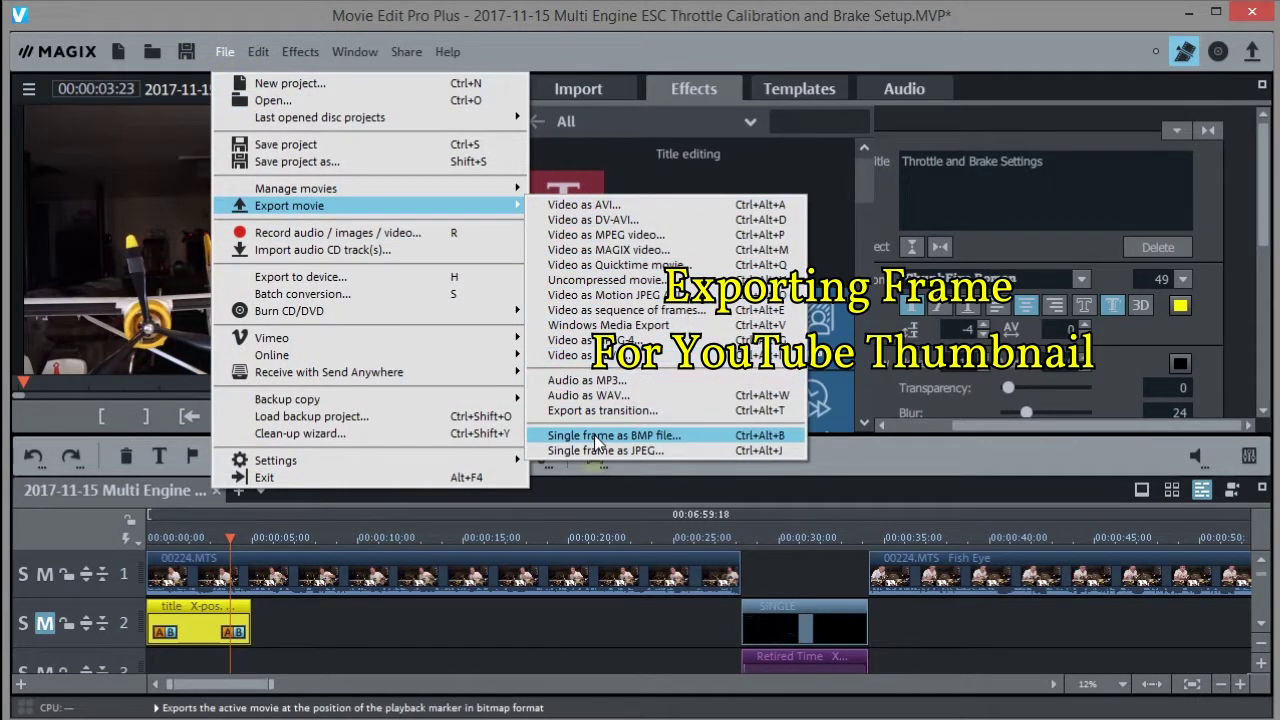
pyautogui.click(595, 451)
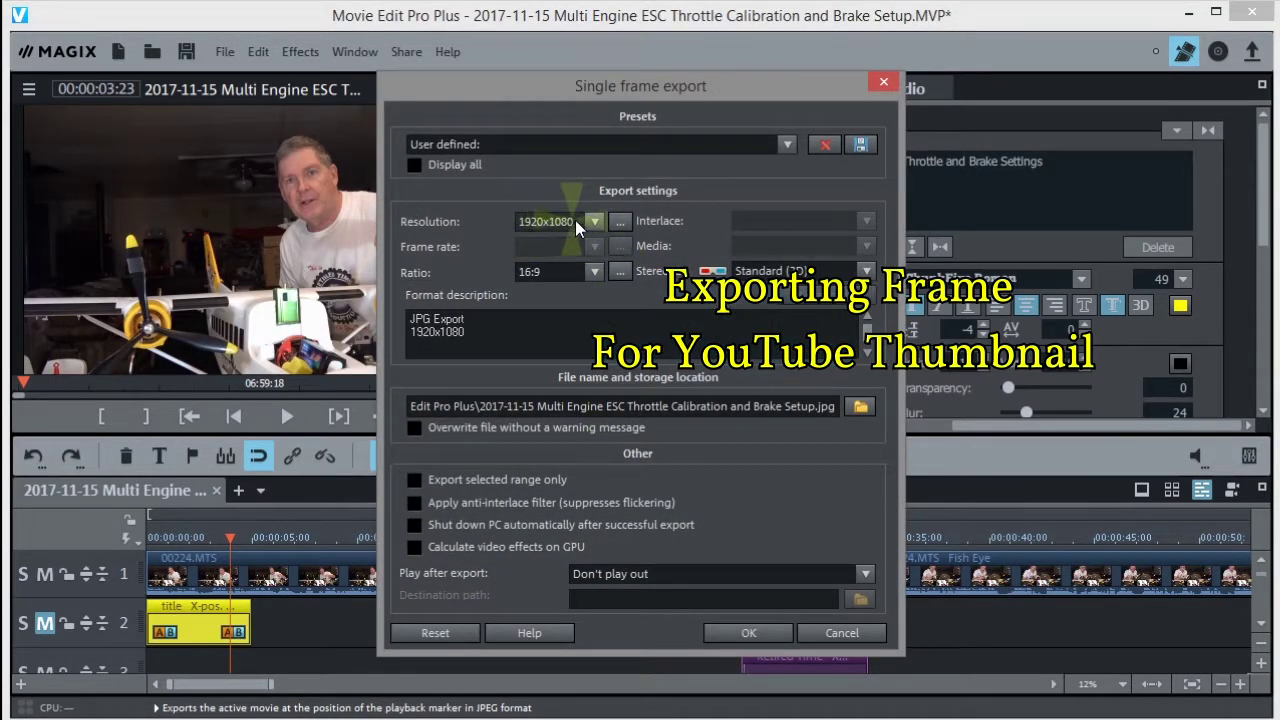
pyautogui.click(596, 221)
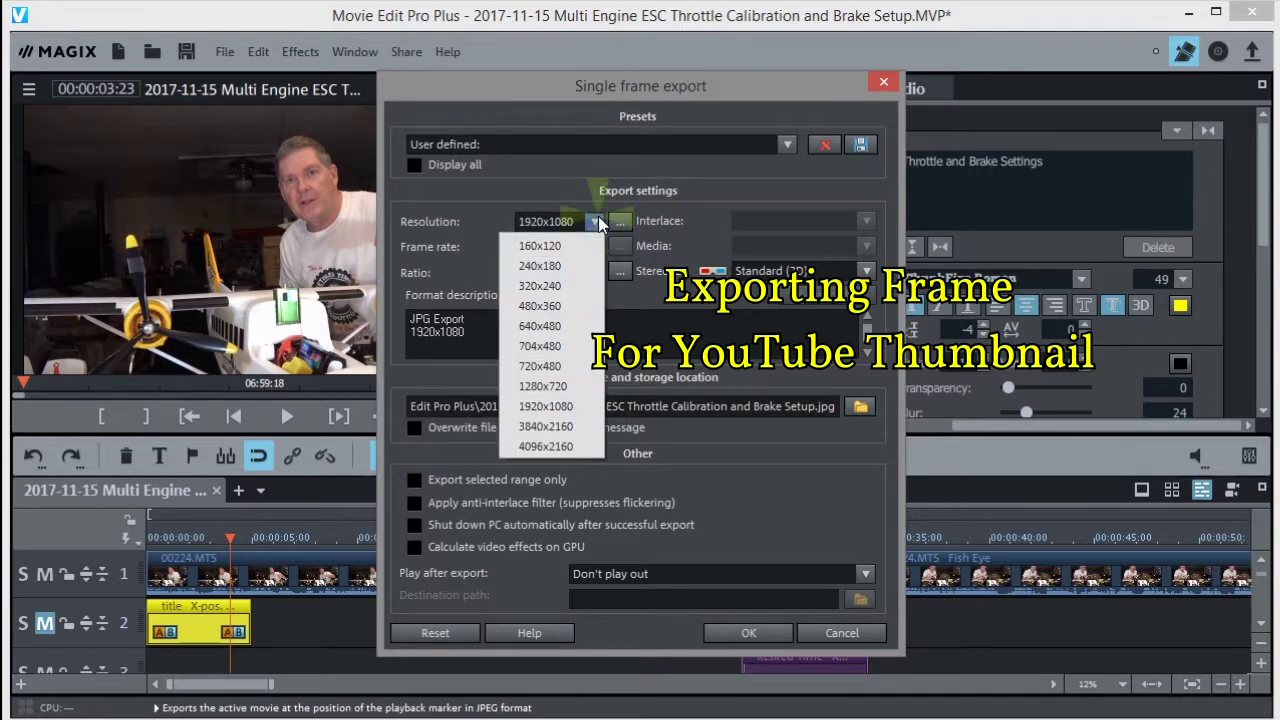
pyautogui.click(553, 386)
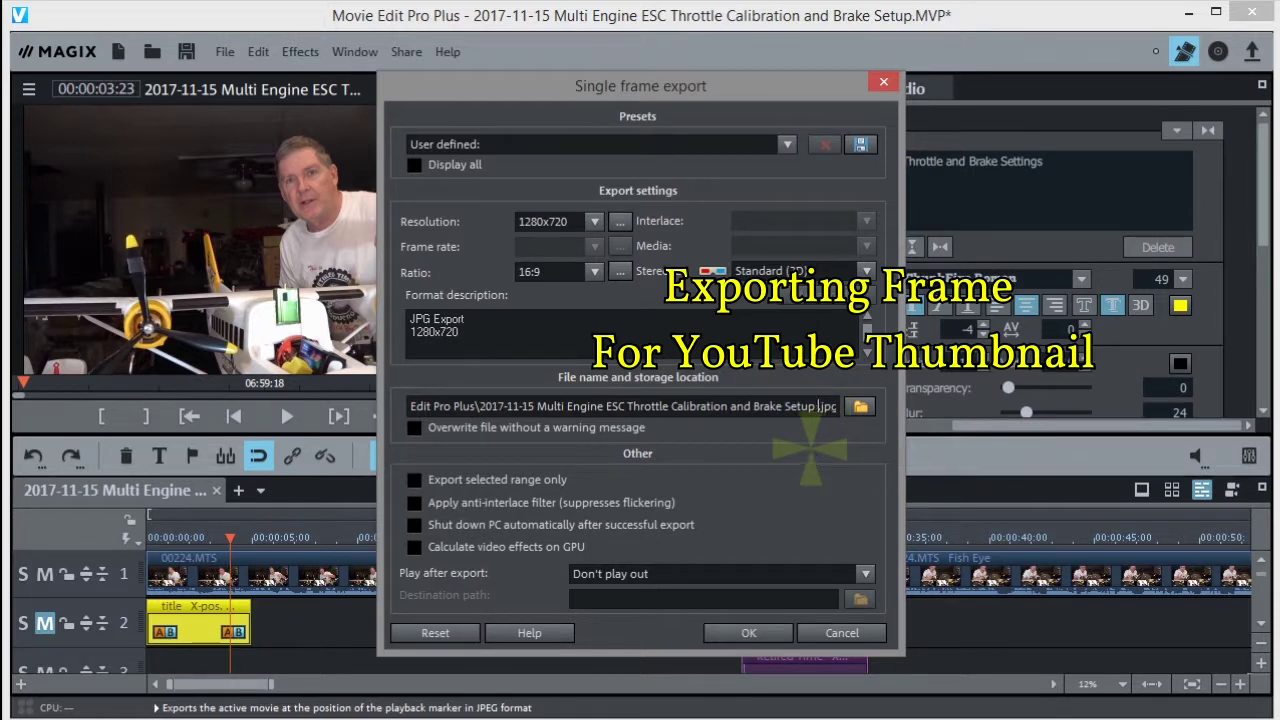
pyautogui.write('Thumb')
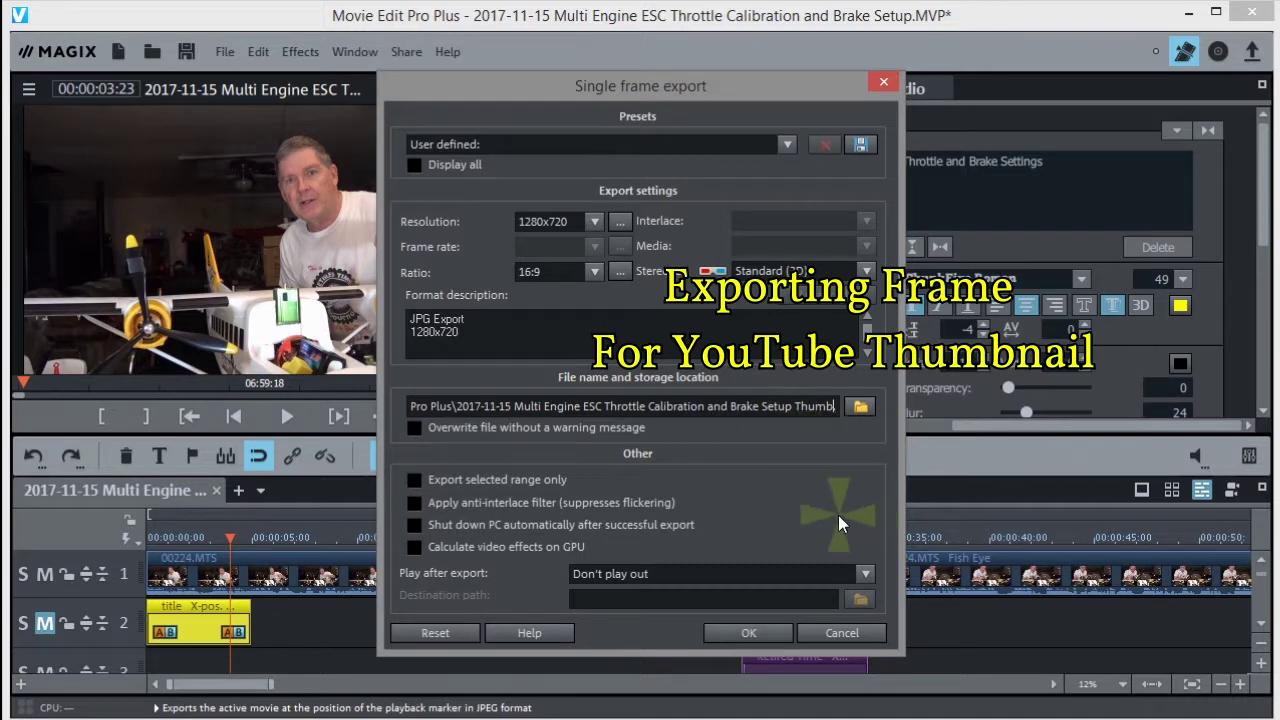
pyautogui.moveTo(466, 406); pyautogui.dragTo(674, 406)
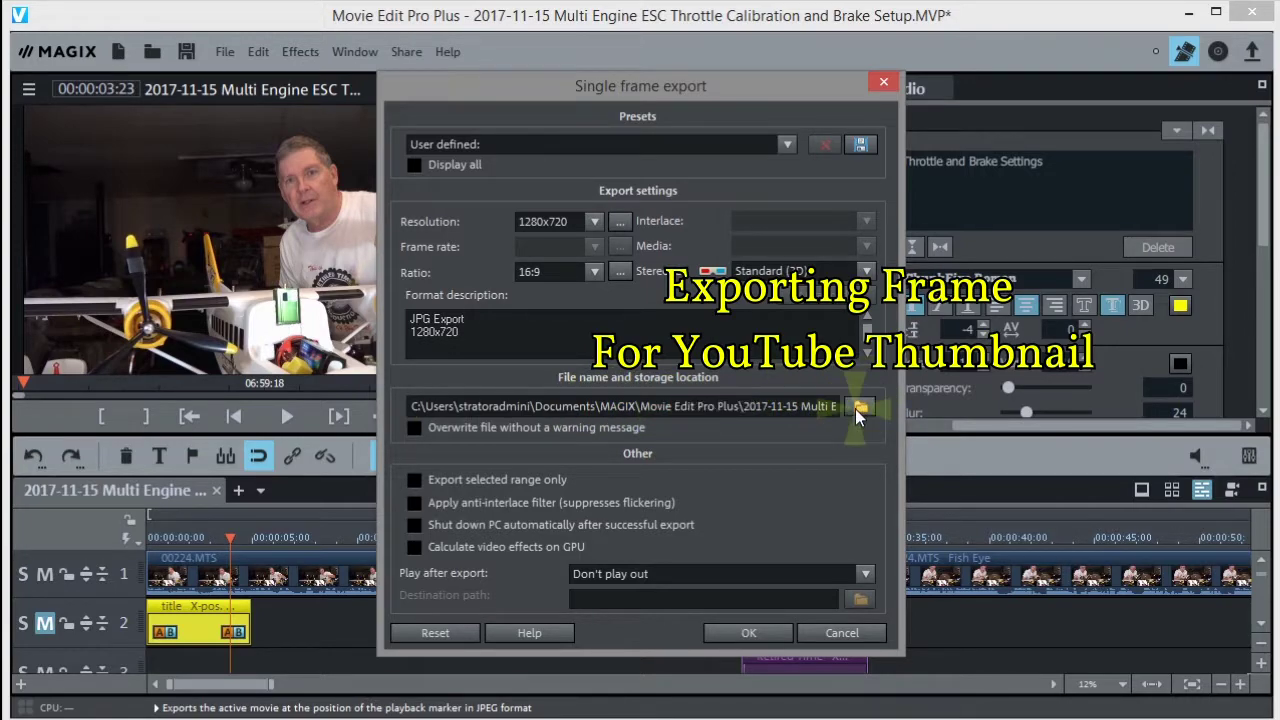
# Step: Set the Movies folder on drive P: as the thumbnail's storage location and export the frame
pyautogui.click(858, 407)
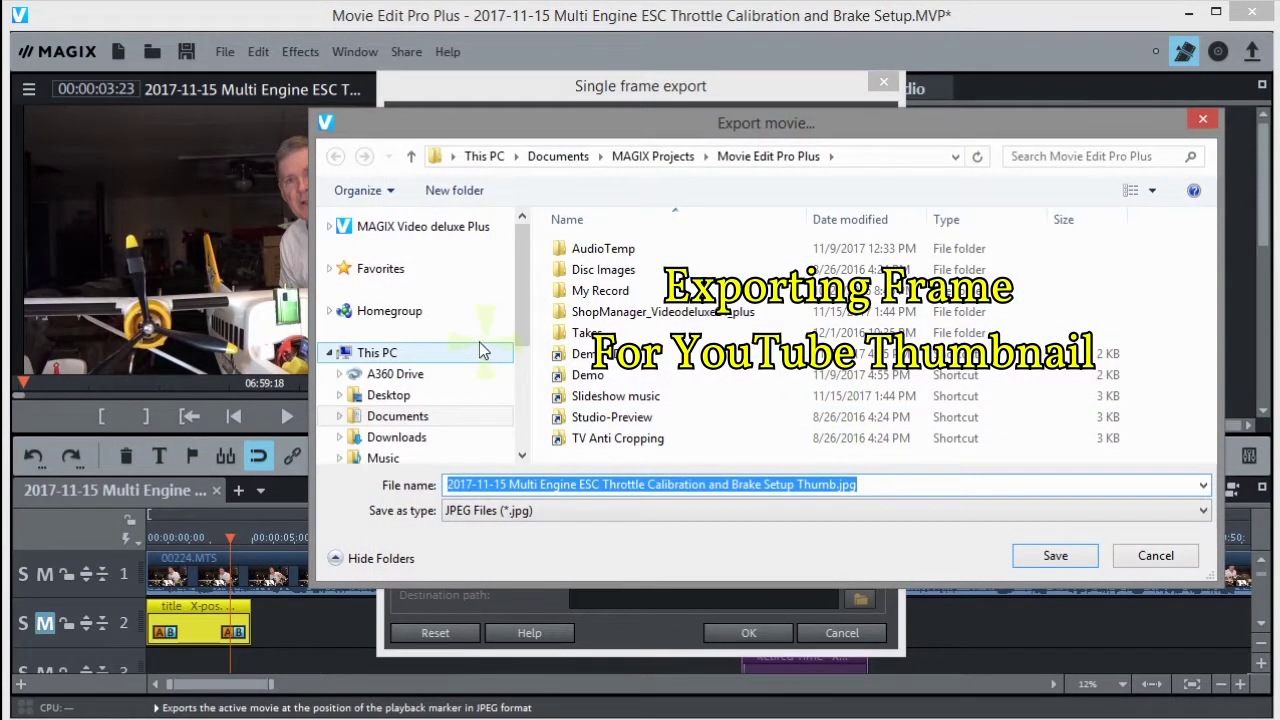
pyautogui.click(388, 395)
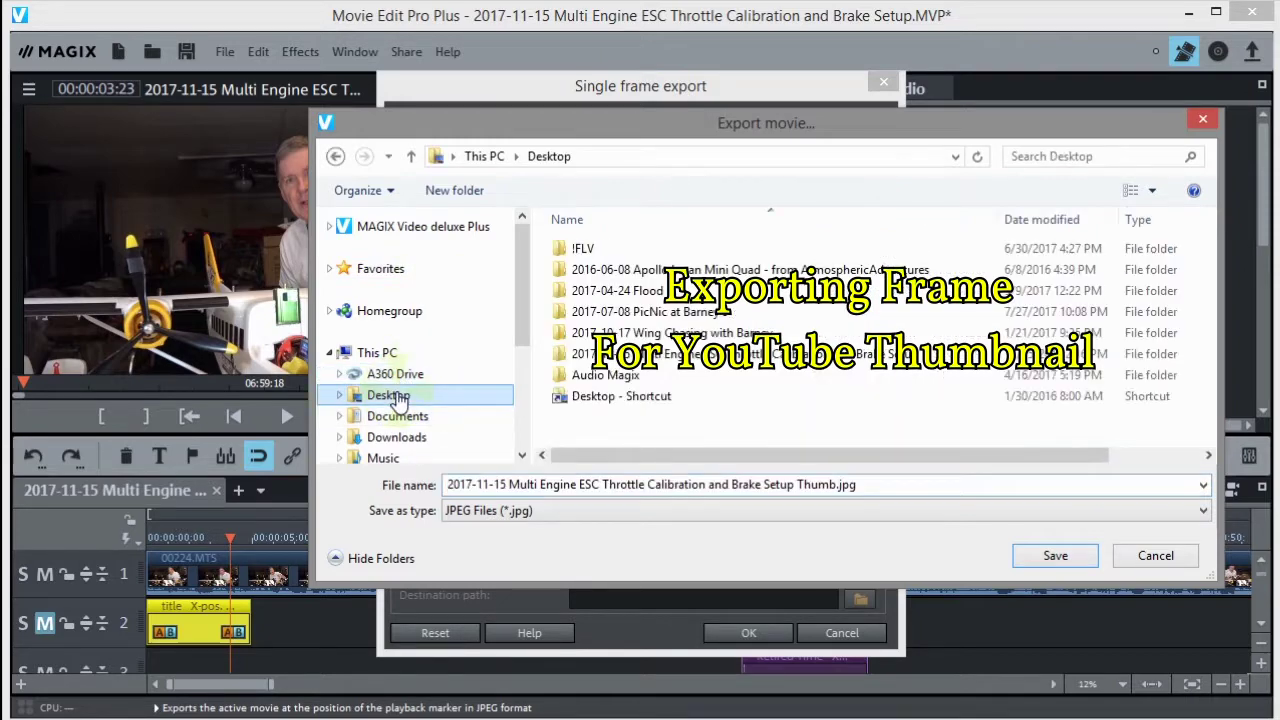
pyautogui.moveTo(1209, 243); pyautogui.dragTo(1203, 387)
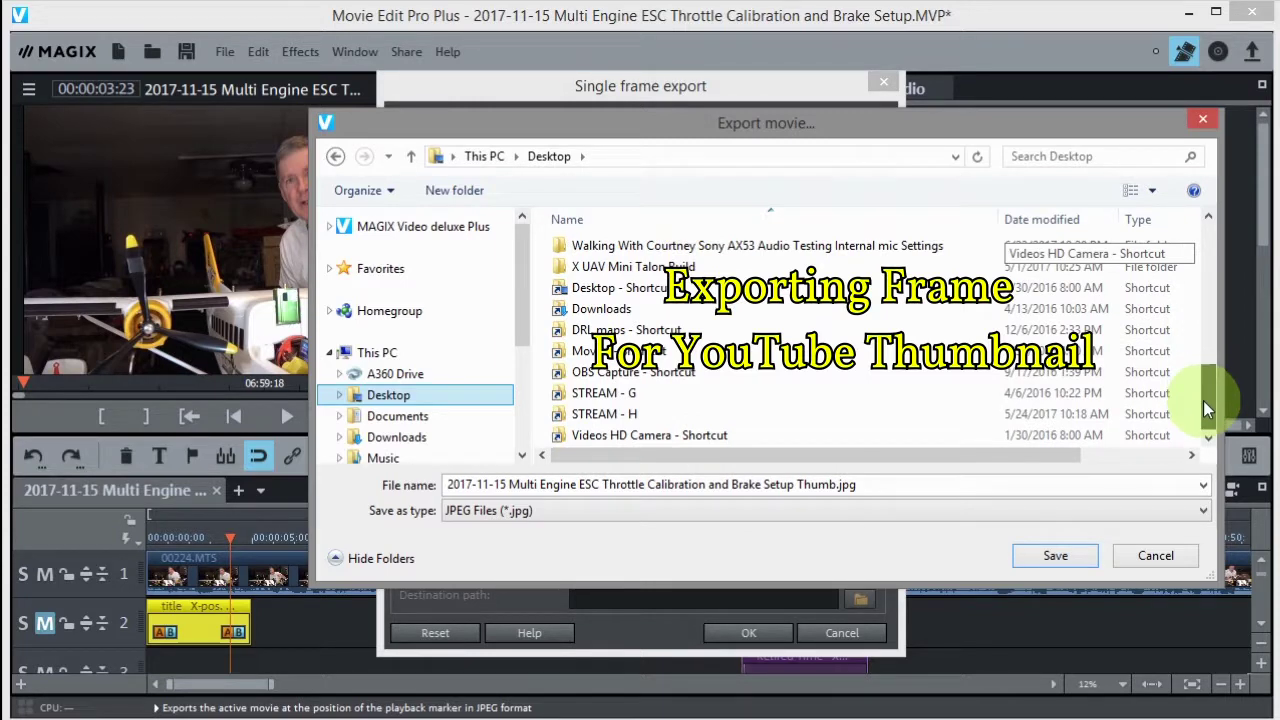
pyautogui.doubleClick(600, 351)
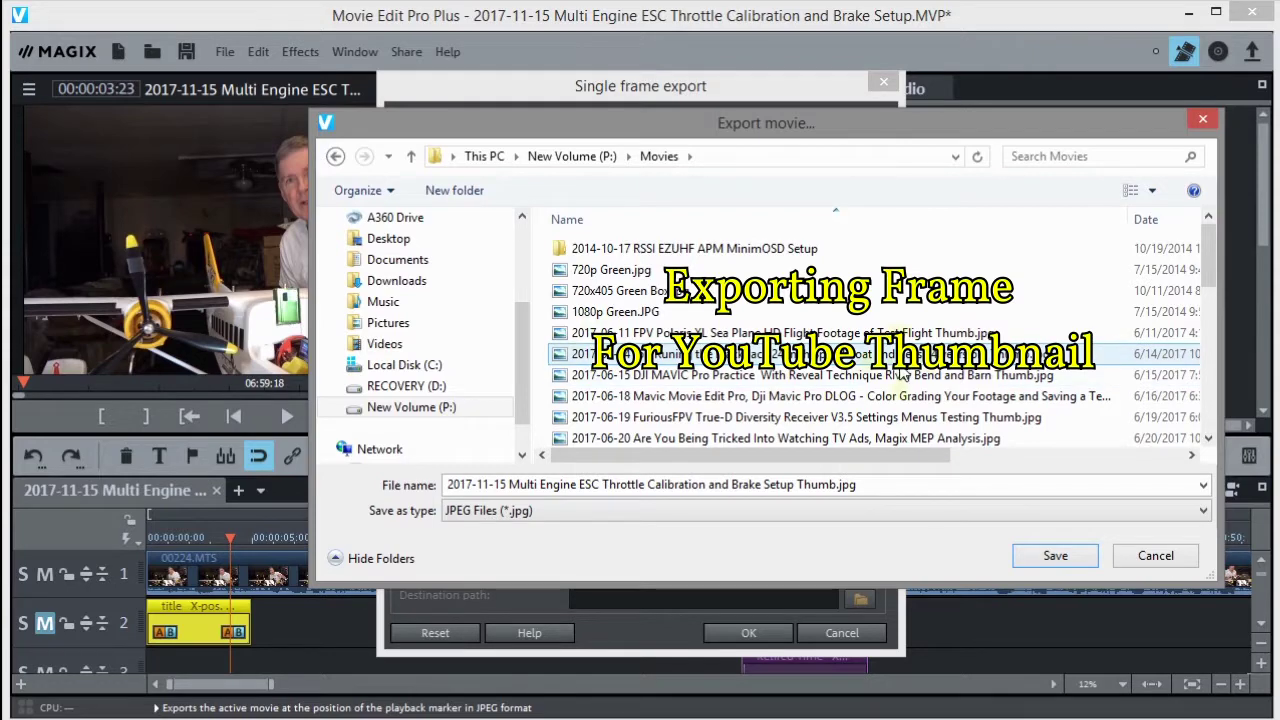
pyautogui.click(1056, 558)
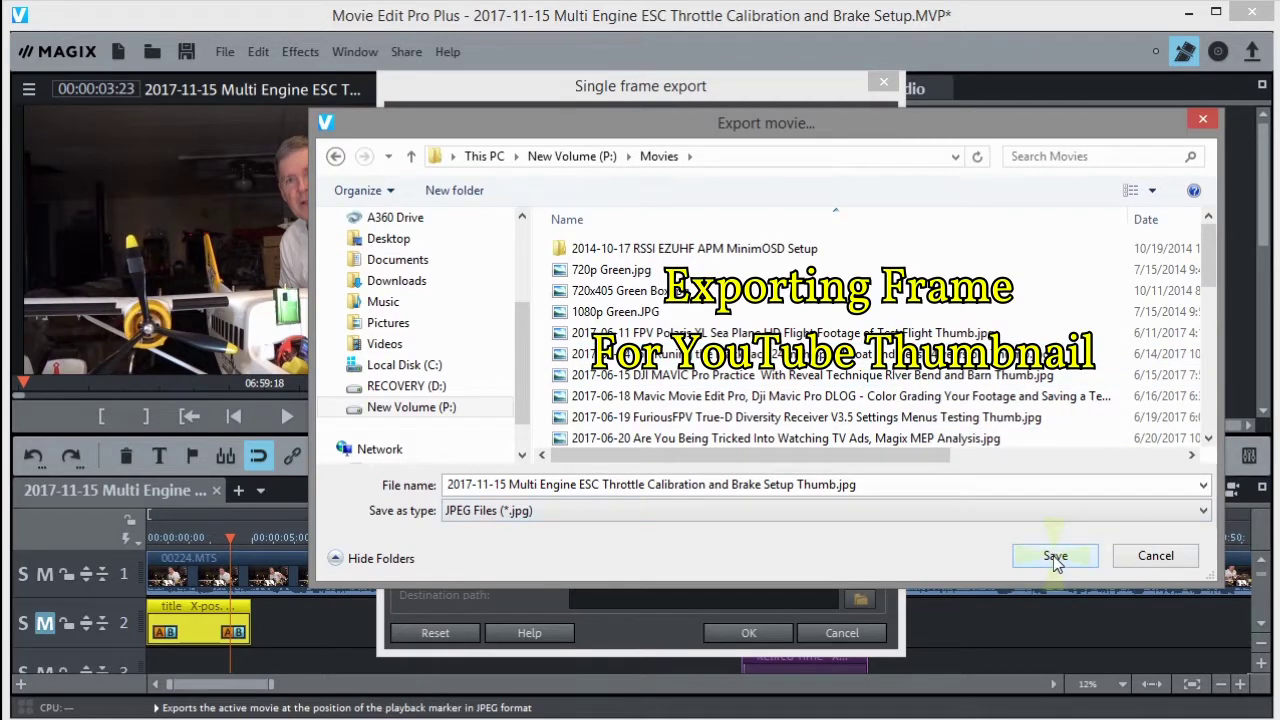
pyautogui.click(1056, 558)
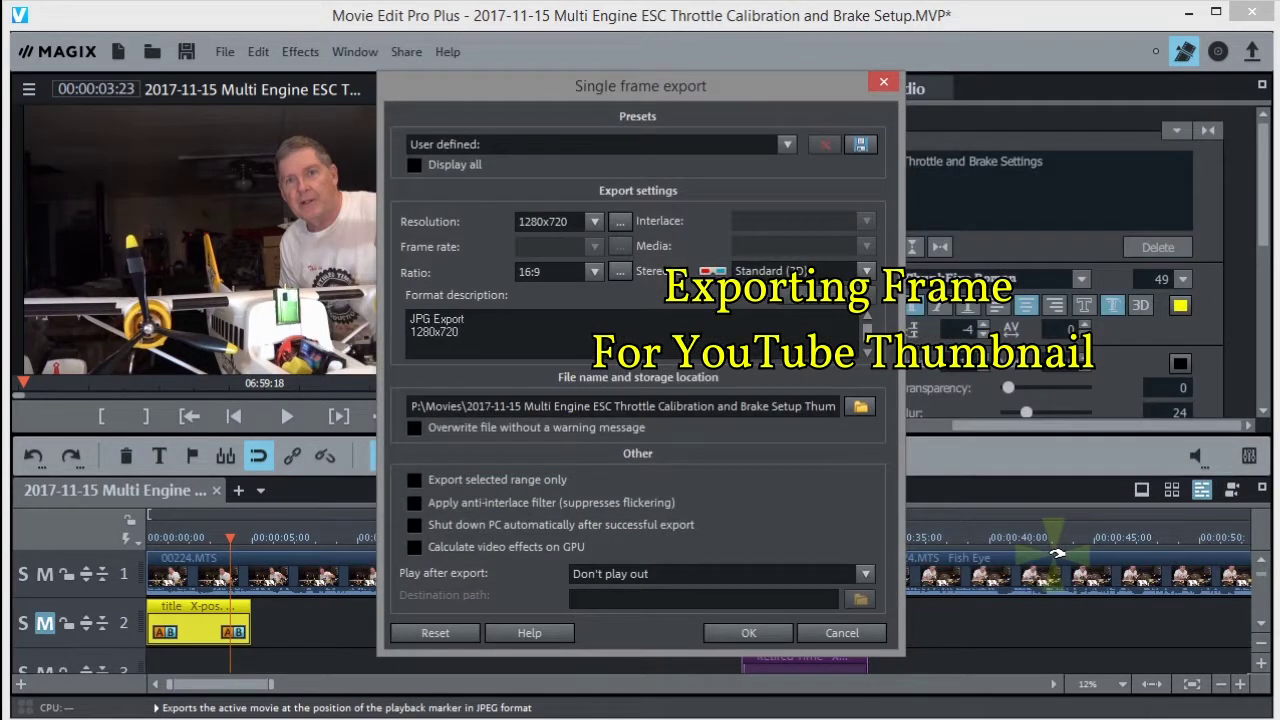
pyautogui.click(711, 80)
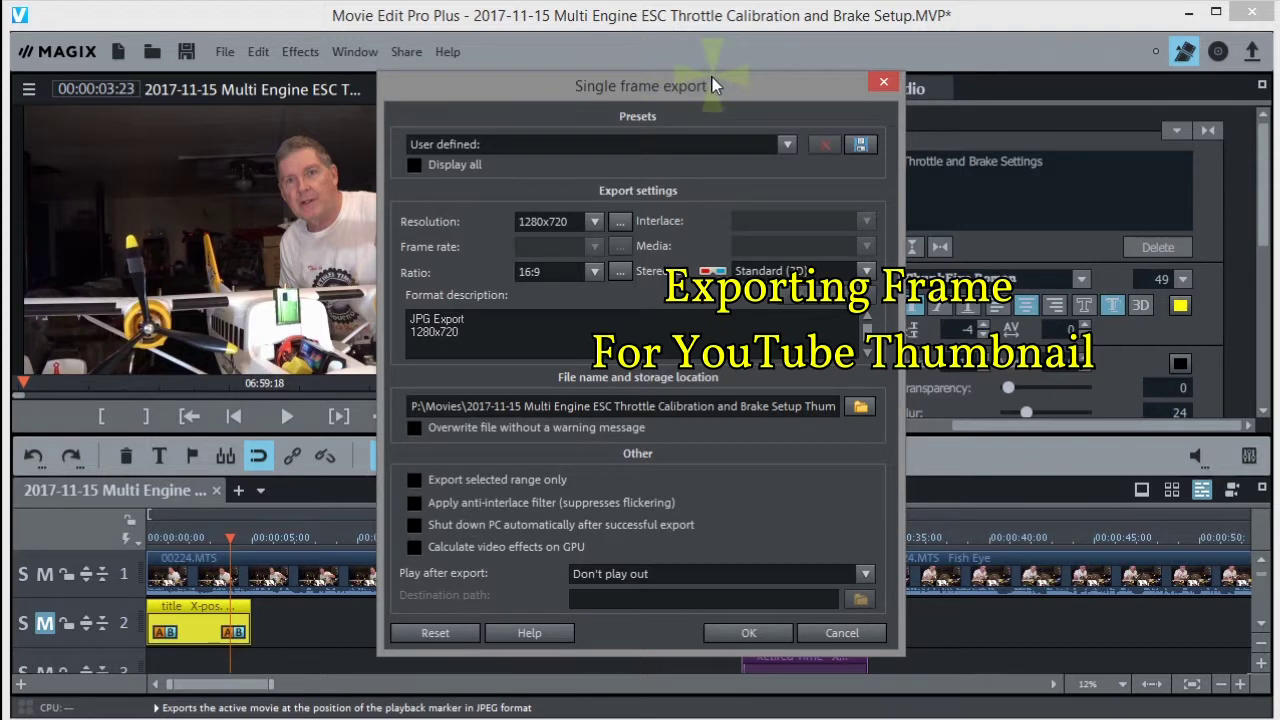
pyautogui.click(882, 83)
pyautogui.click(748, 633)
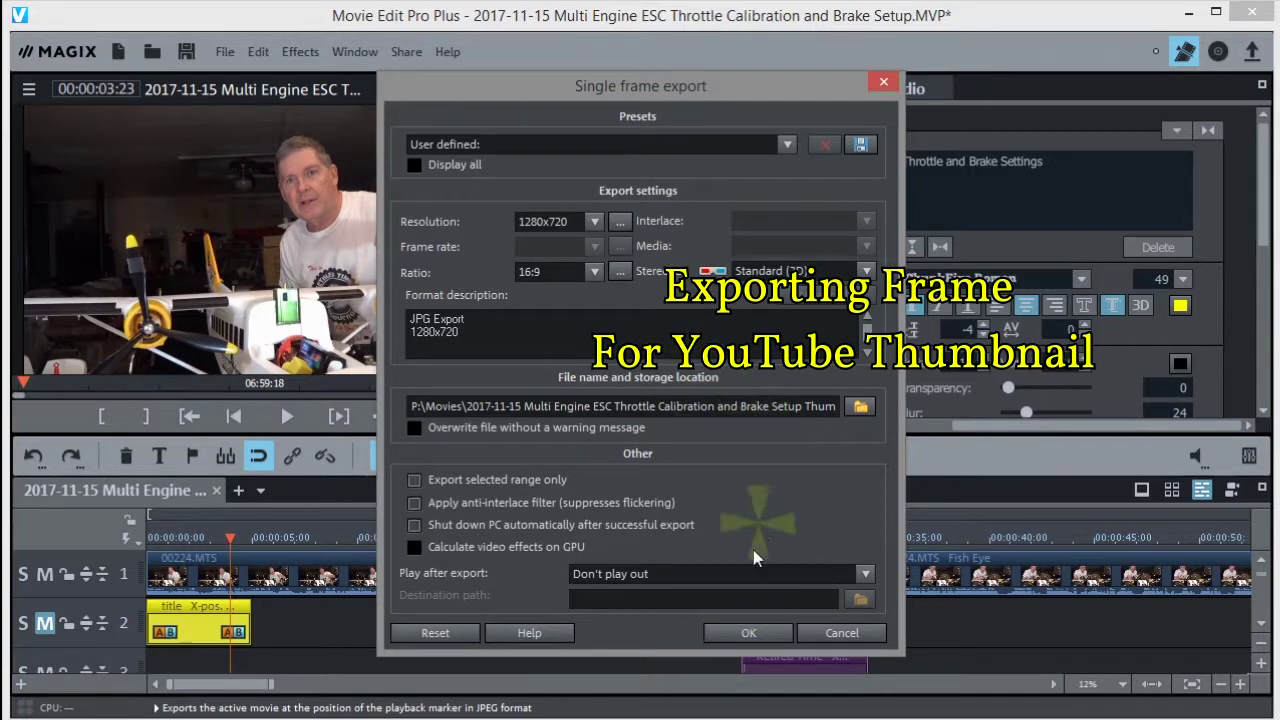
pyautogui.click(746, 628)
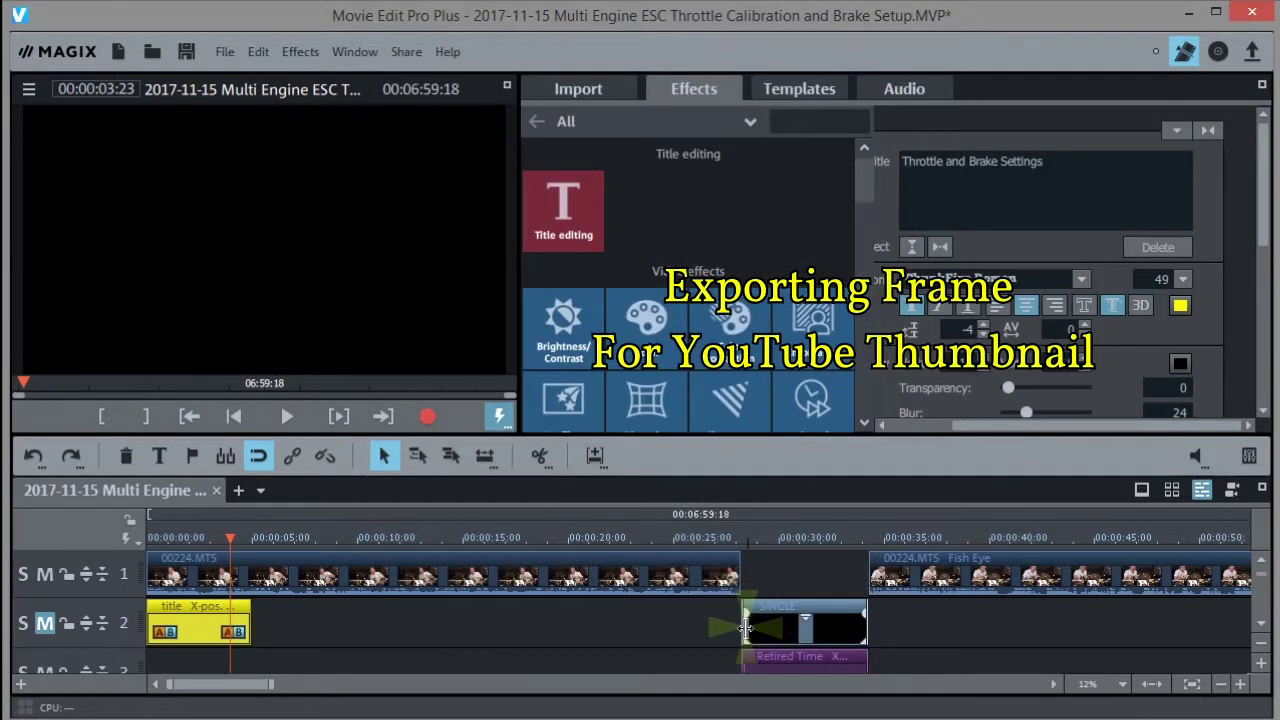
# Step: Unmute track 2 and set the playhead to 00:02:08:21 within the long 00224.MTS clip
pyautogui.click(45, 623)
pyautogui.click(231, 540)
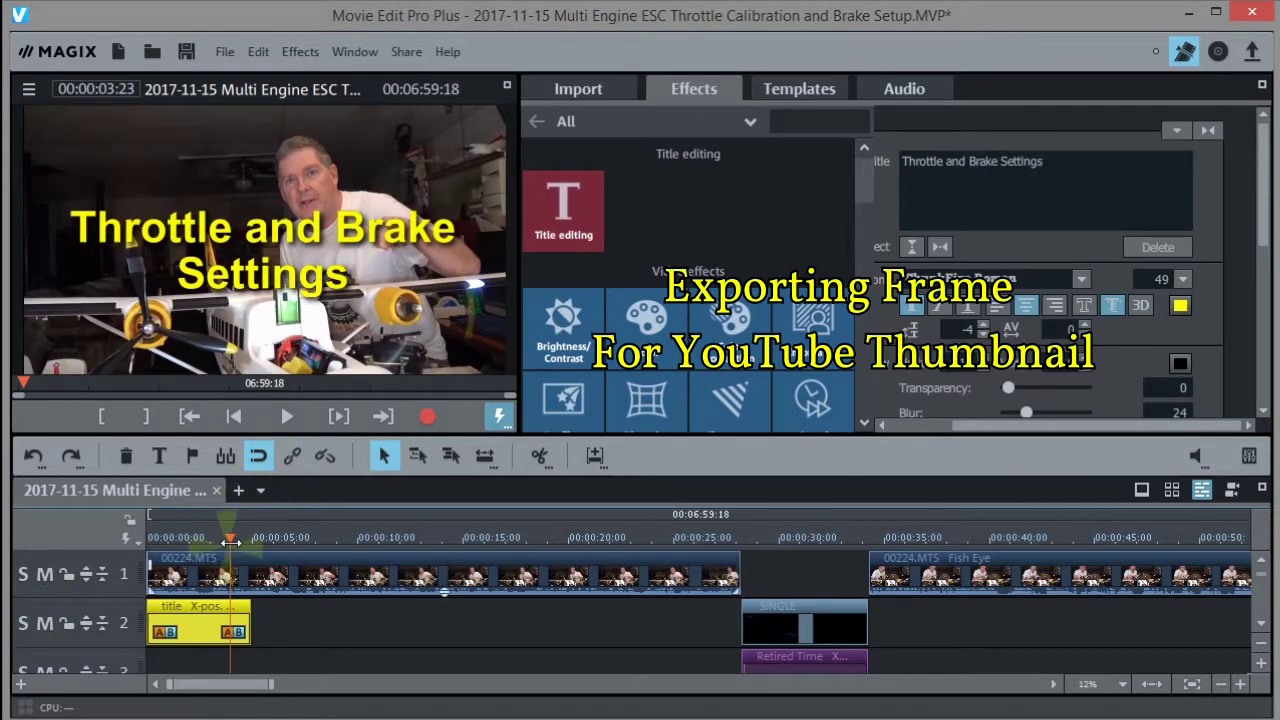
pyautogui.moveTo(231, 540); pyautogui.dragTo(1100, 537)
pyautogui.click(577, 558)
pyautogui.moveTo(577, 558); pyautogui.dragTo(300, 534)
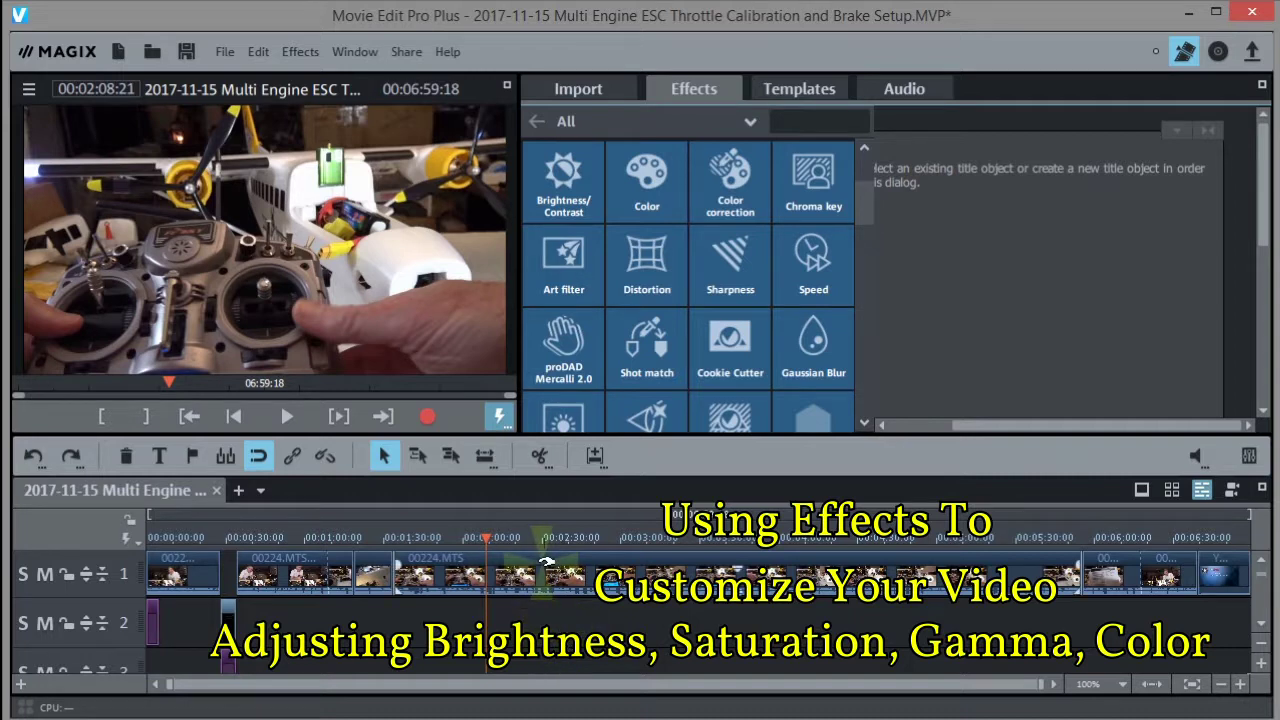
# Step: Open the Brightness/Contrast effect for the long 00224.MTS clip on track 1
pyautogui.click(860, 172)
pyautogui.moveTo(863, 165); pyautogui.dragTo(859, 191)
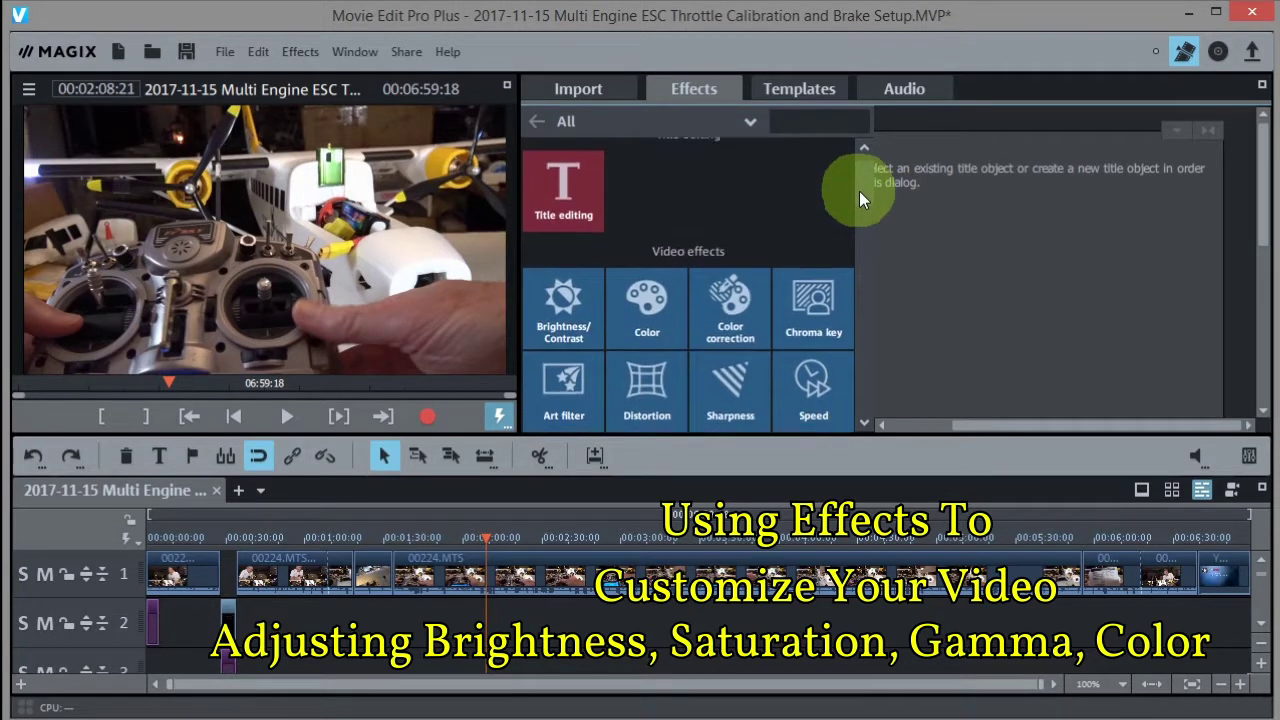
pyautogui.moveTo(859, 195); pyautogui.dragTo(686, 210)
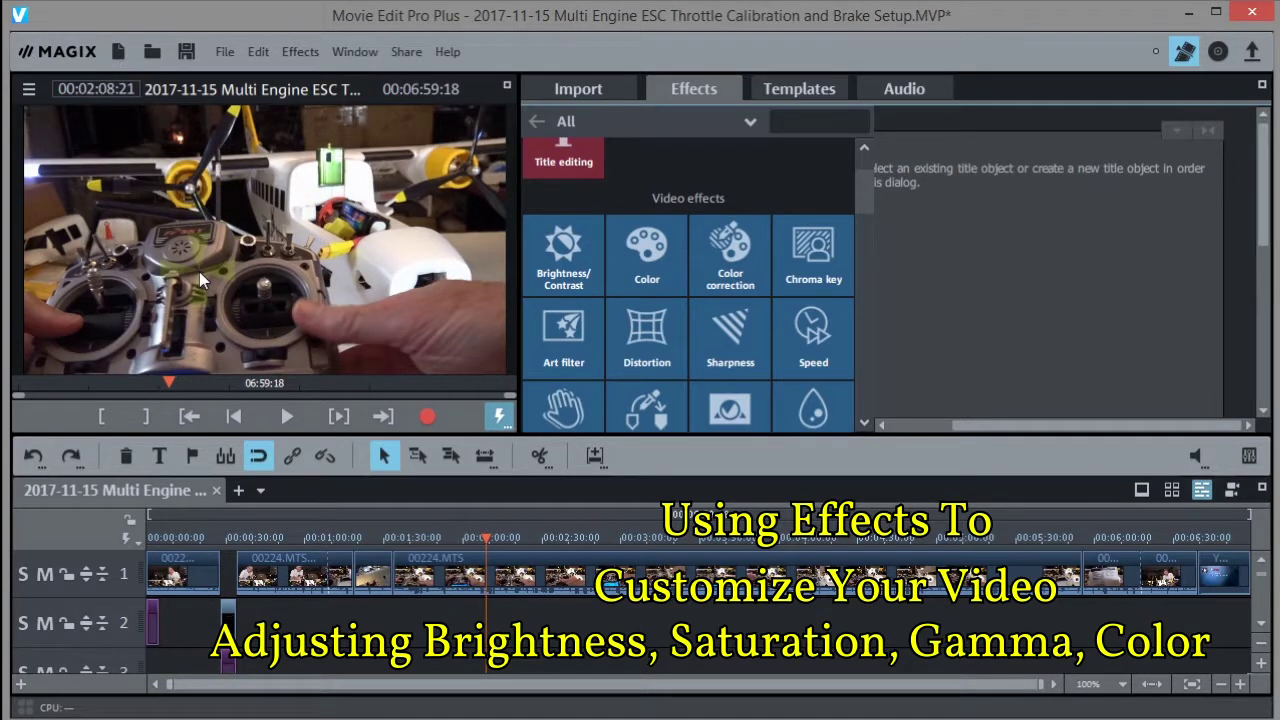
pyautogui.click(575, 275)
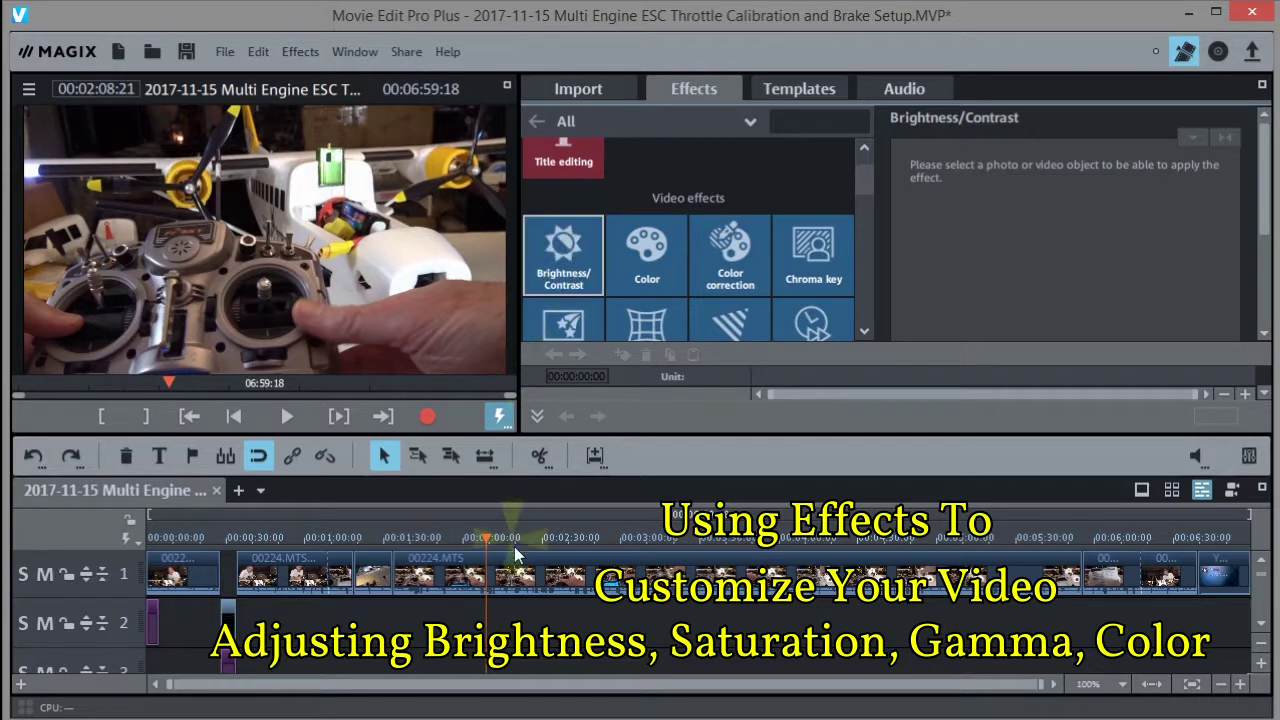
pyautogui.click(515, 557)
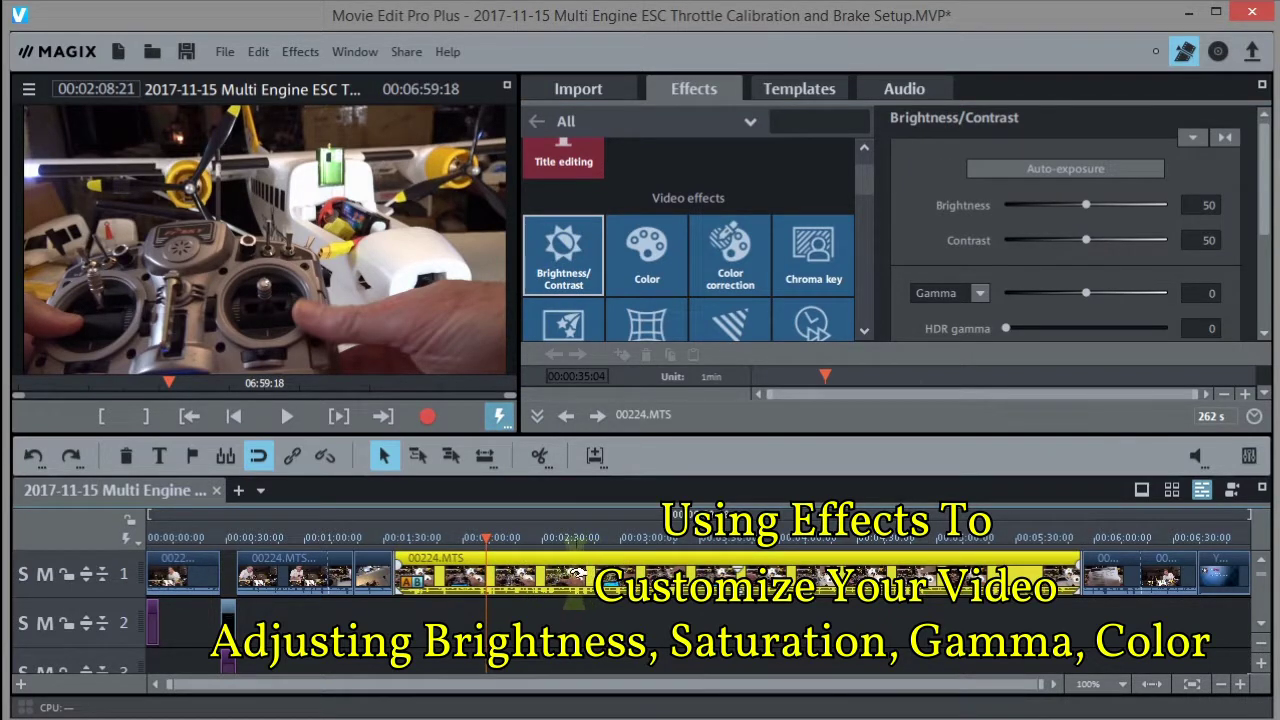
# Step: Try Auto-exposure on the long 00224.MTS clip and turn it off again
pyautogui.click(1108, 168)
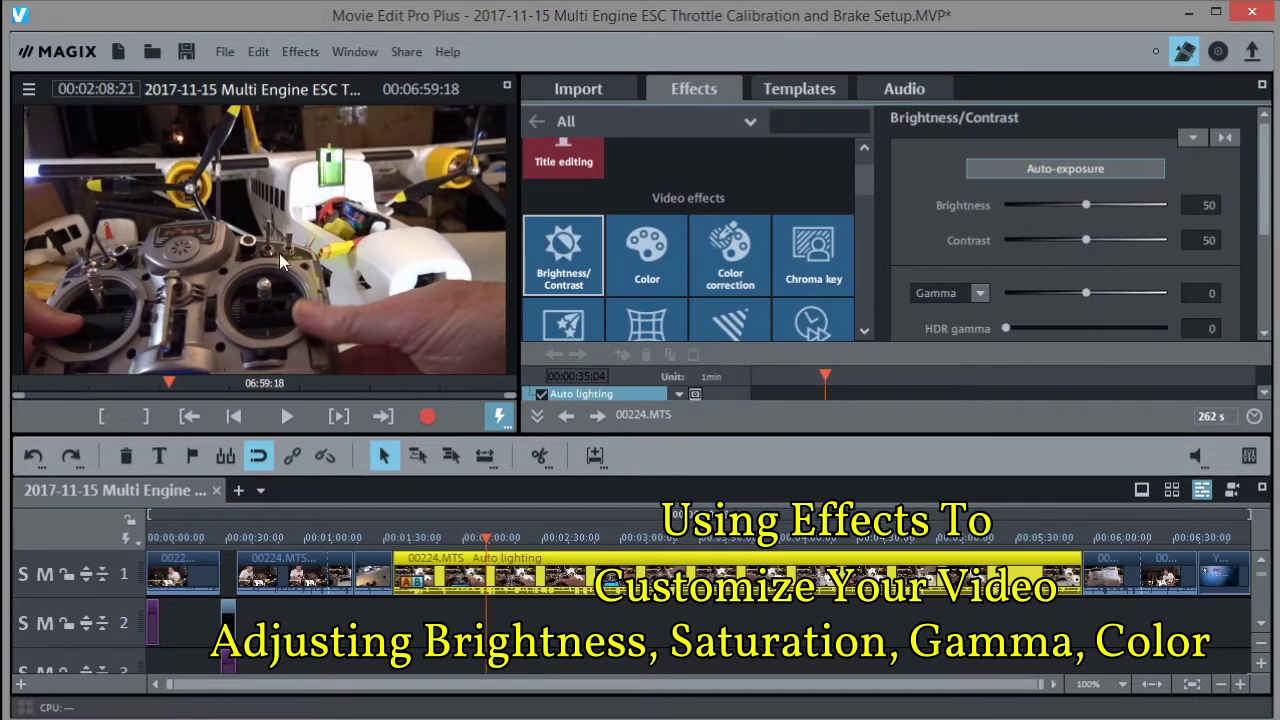
pyautogui.click(1060, 137)
pyautogui.click(1043, 166)
pyautogui.click(707, 268)
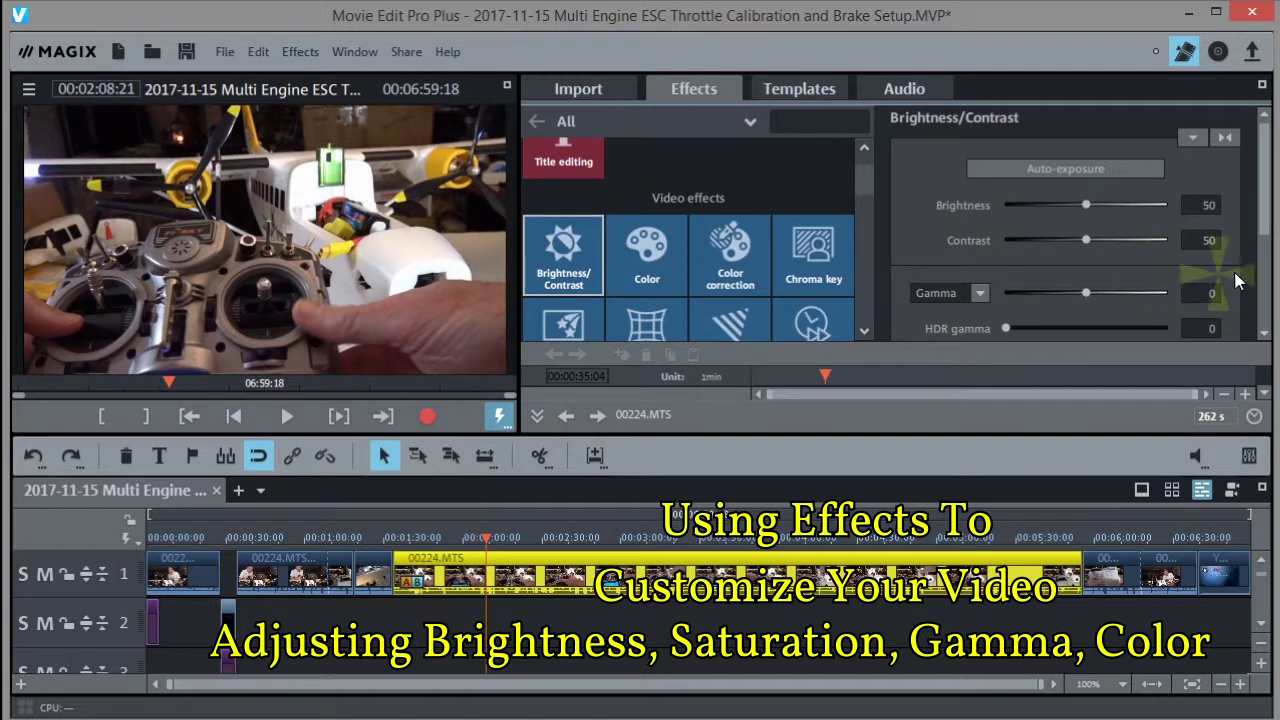
# Step: Set the long 00224.MTS clip's gamma to 5, HDR gamma to 9 and contrast to 53
pyautogui.scroll(-2, 1250, 230)
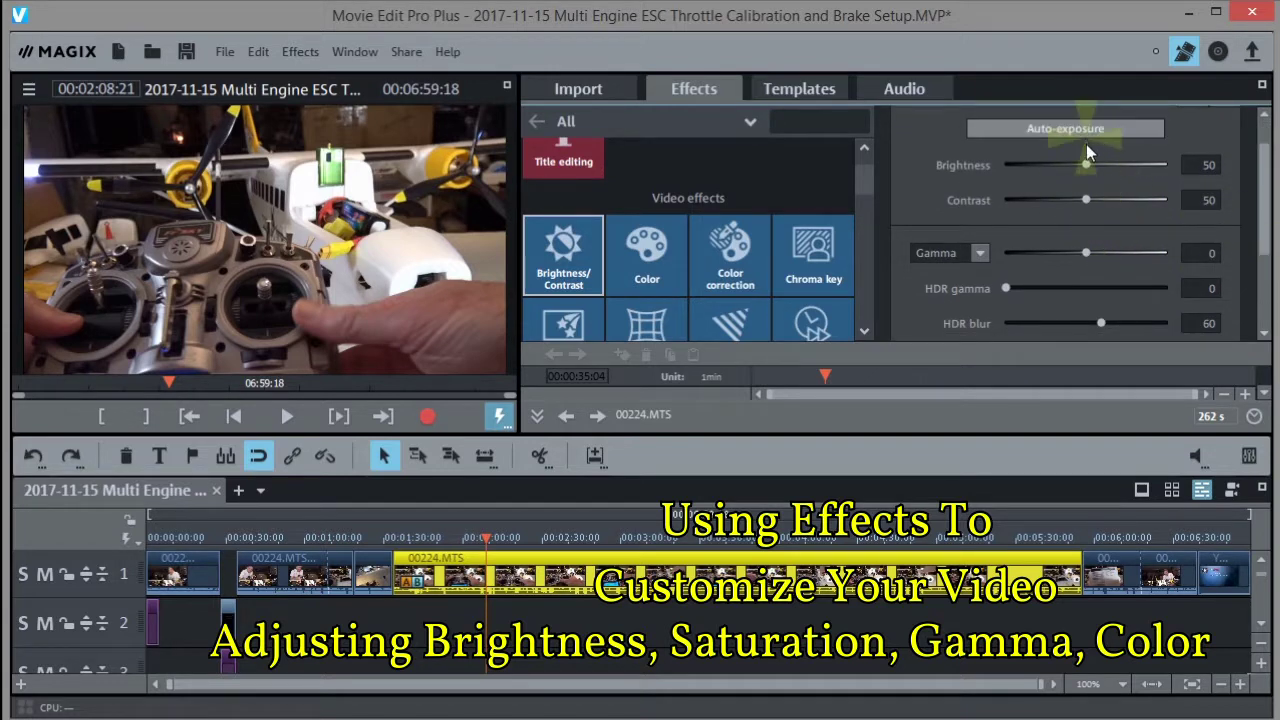
pyautogui.moveTo(1085, 251)
pyautogui.mouseDown()
pyautogui.moveTo(1114, 254)
pyautogui.moveTo(1089, 256)
pyautogui.mouseUp()
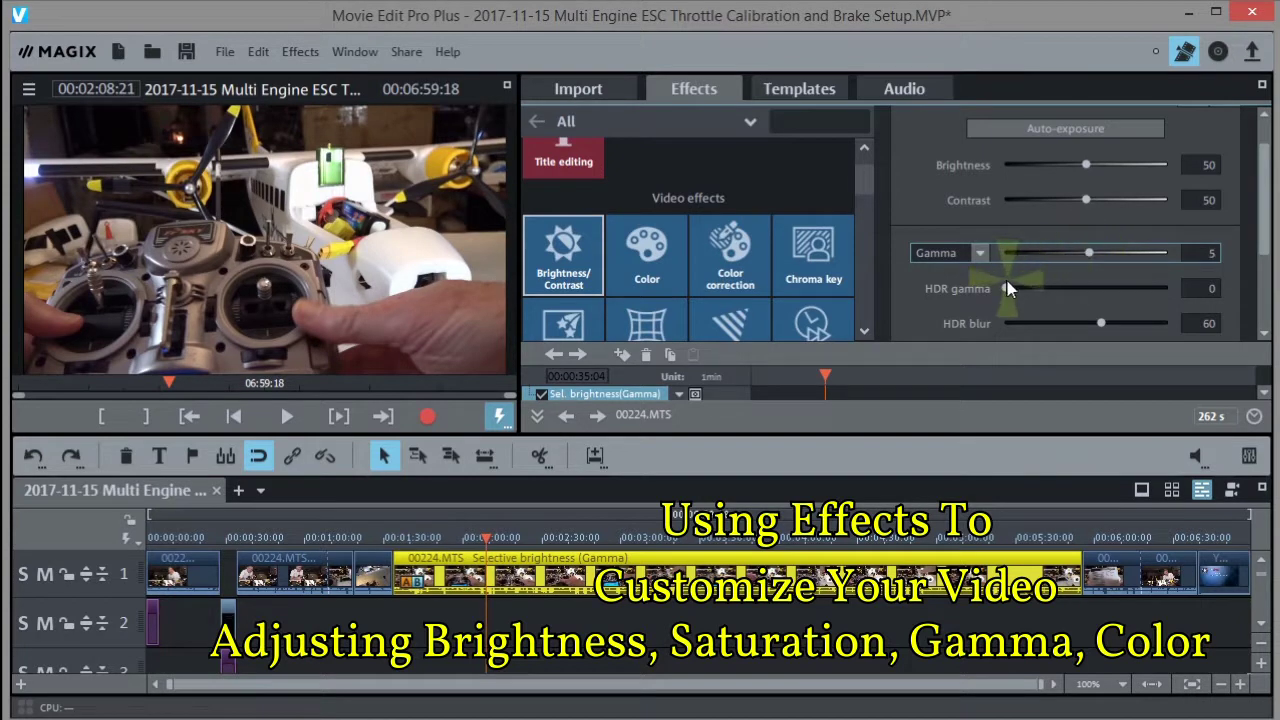
pyautogui.moveTo(1006, 289)
pyautogui.mouseDown()
pyautogui.moveTo(1046, 291)
pyautogui.moveTo(1018, 288)
pyautogui.mouseUp()
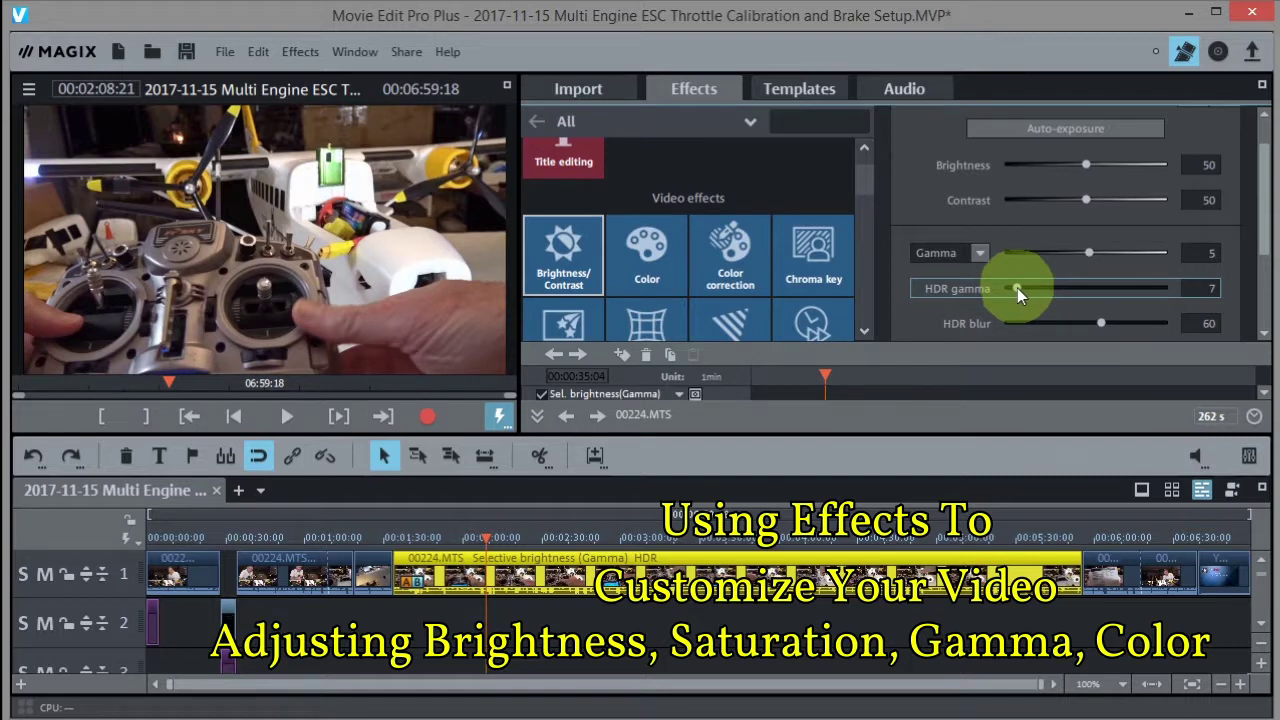
pyautogui.moveTo(1017, 288); pyautogui.dragTo(1021, 289)
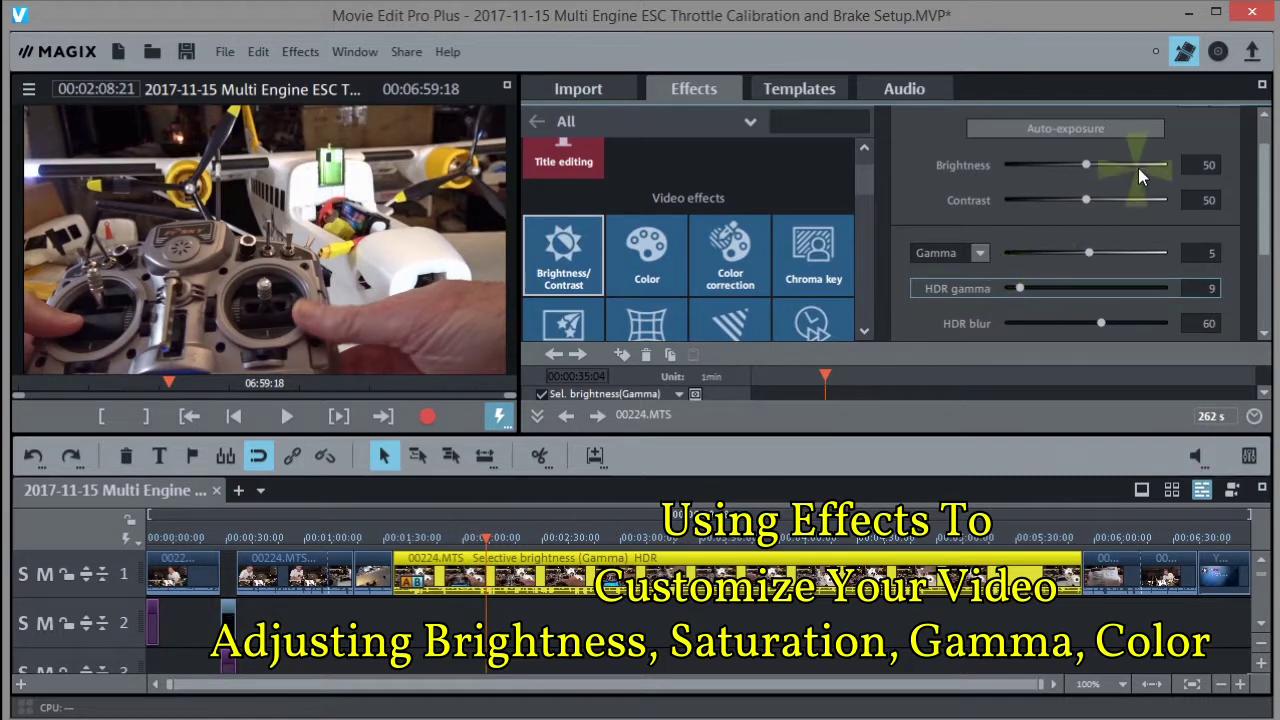
pyautogui.moveTo(1089, 238); pyautogui.dragTo(1096, 252)
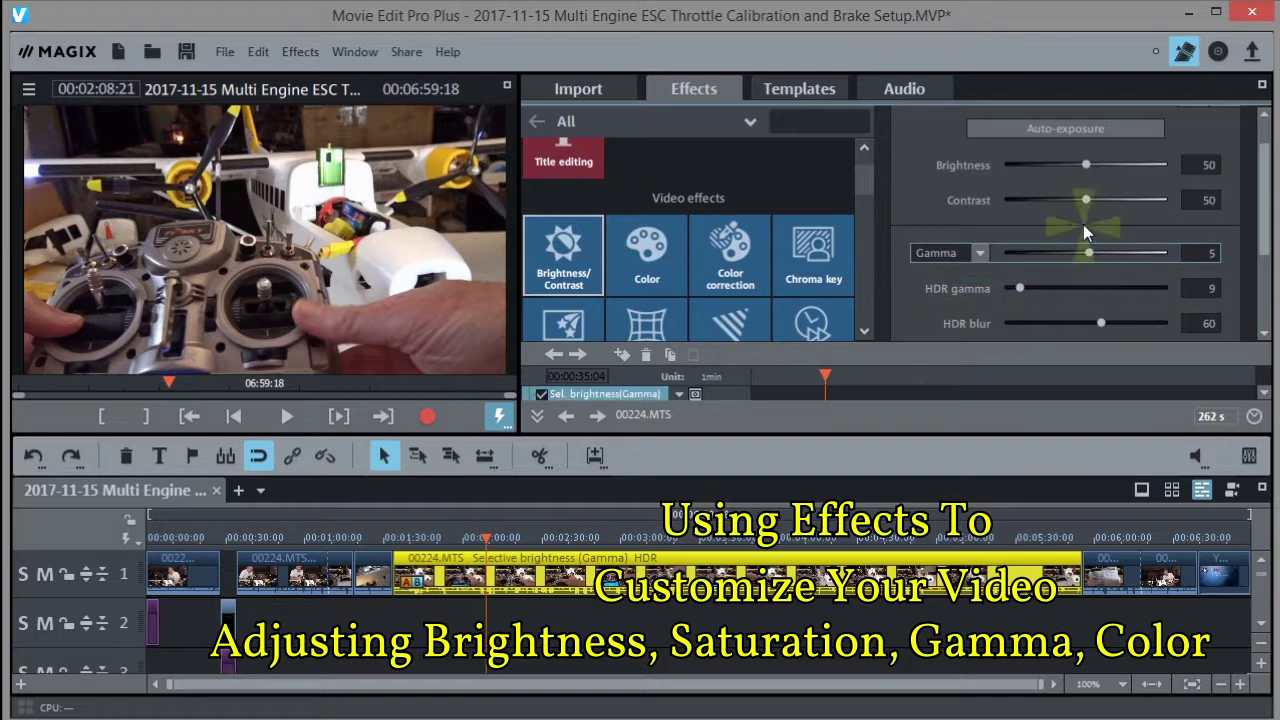
pyautogui.moveTo(1087, 200)
pyautogui.mouseDown()
pyautogui.moveTo(1103, 200)
pyautogui.moveTo(1088, 201)
pyautogui.mouseUp()
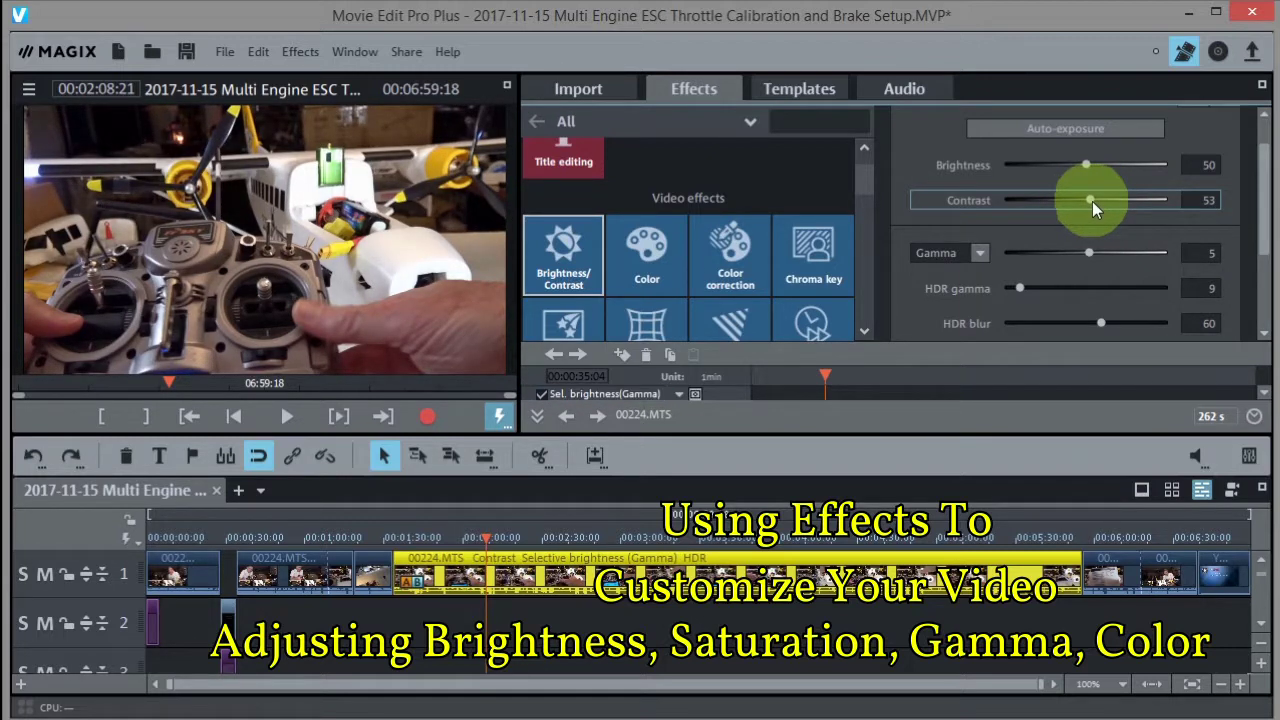
pyautogui.moveTo(1092, 201); pyautogui.dragTo(1092, 208)
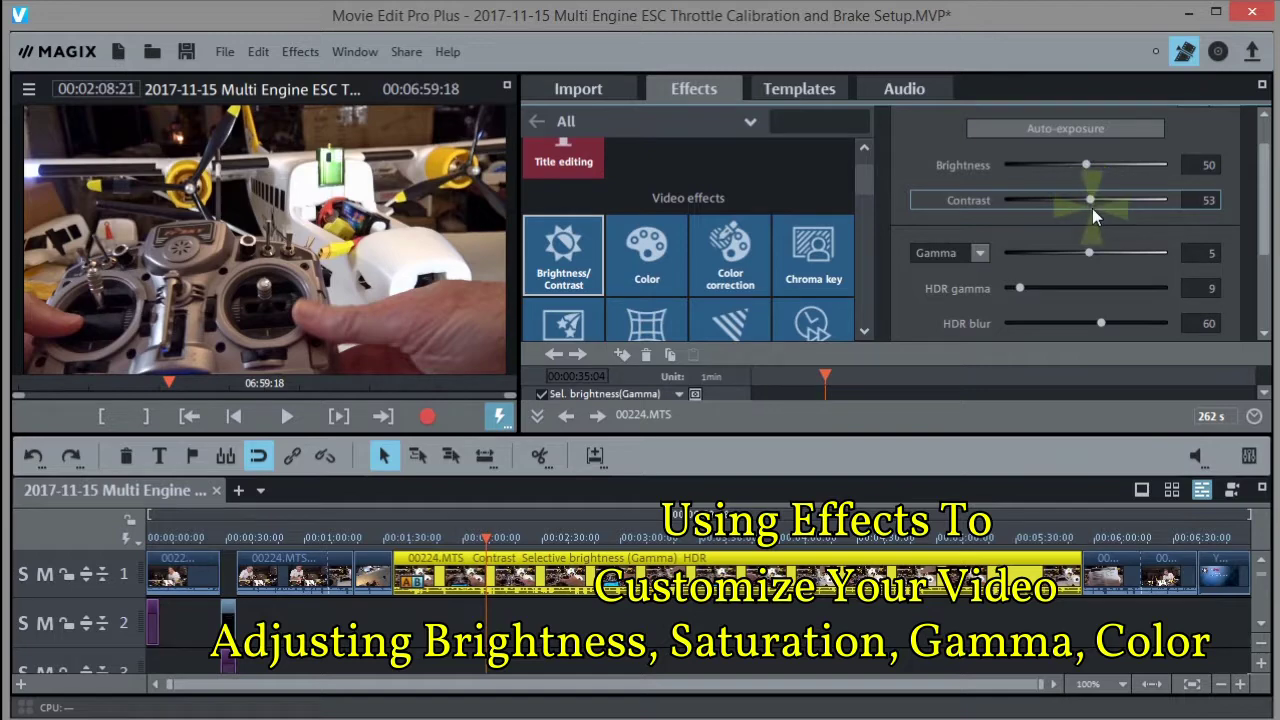
# Step: Set the playhead to 00:02:33:15 and open the hue wheel of the Color effect for the long 00224.MTS clip
pyautogui.click(485, 530)
pyautogui.moveTo(485, 537); pyautogui.dragTo(549, 498)
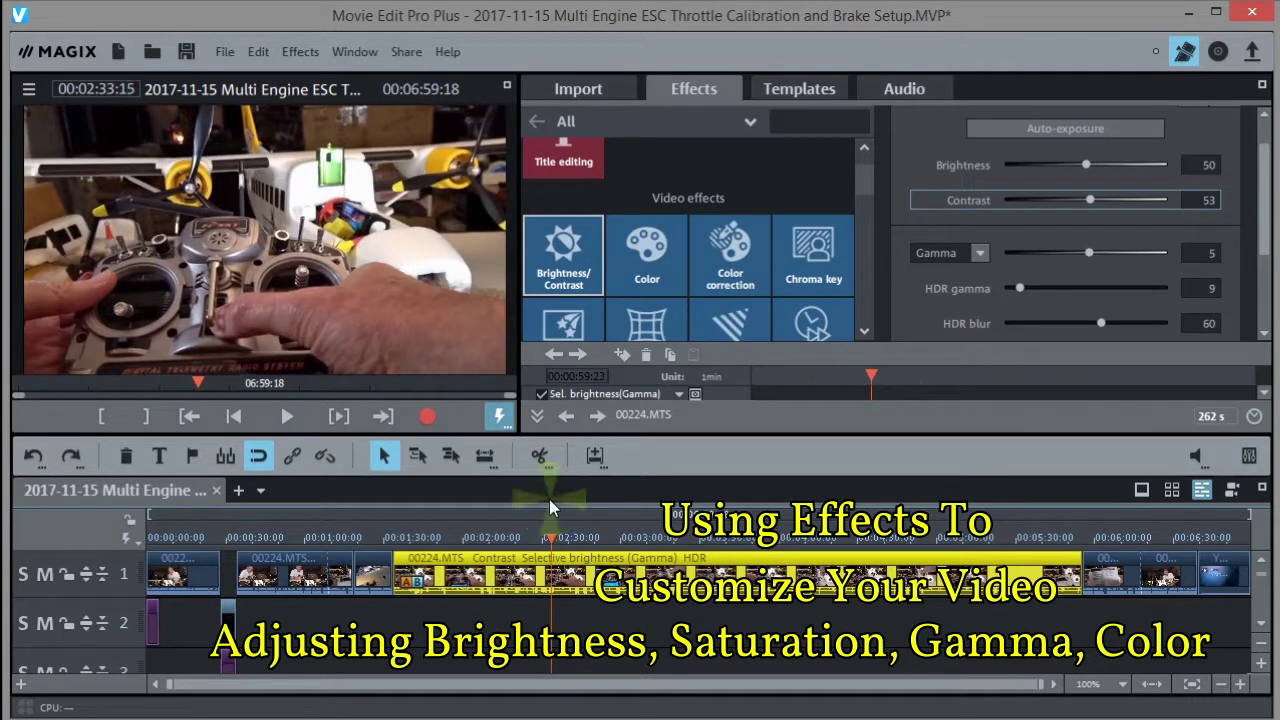
pyautogui.click(646, 255)
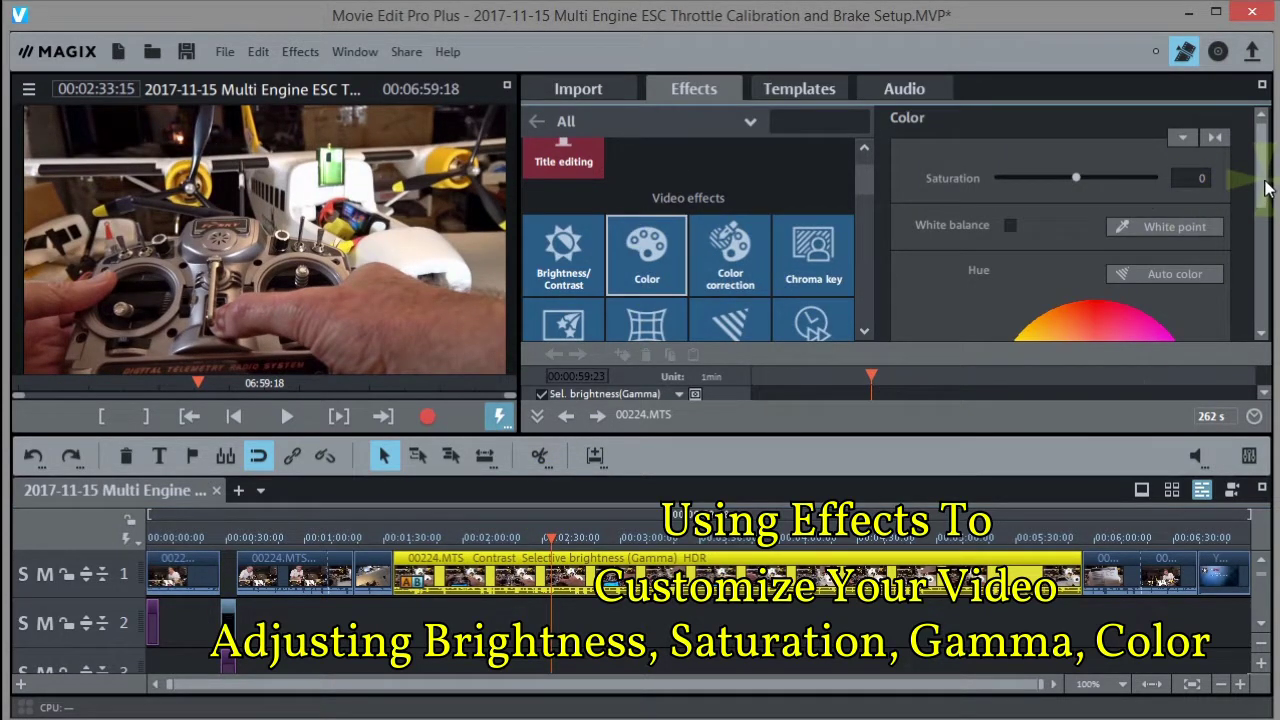
pyautogui.scroll(-3, 1257, 200)
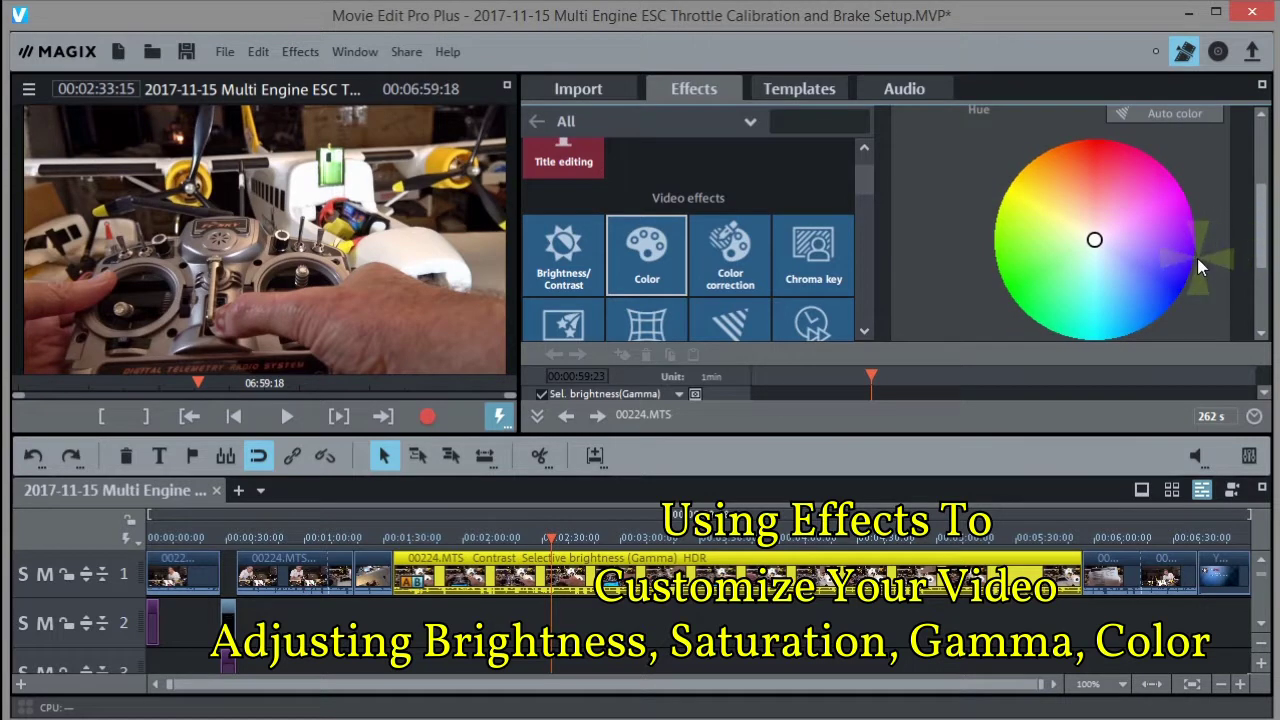
# Step: Try shifting the long 00224.MTS clip's hue toward blue on the color wheel, and reset the Color effect
pyautogui.moveTo(1094, 242)
pyautogui.mouseDown()
pyautogui.moveTo(1156, 280)
pyautogui.moveTo(1068, 300)
pyautogui.moveTo(1169, 200)
pyautogui.moveTo(1166, 226)
pyautogui.moveTo(1116, 189)
pyautogui.moveTo(1107, 254)
pyautogui.moveTo(1096, 241)
pyautogui.mouseUp()
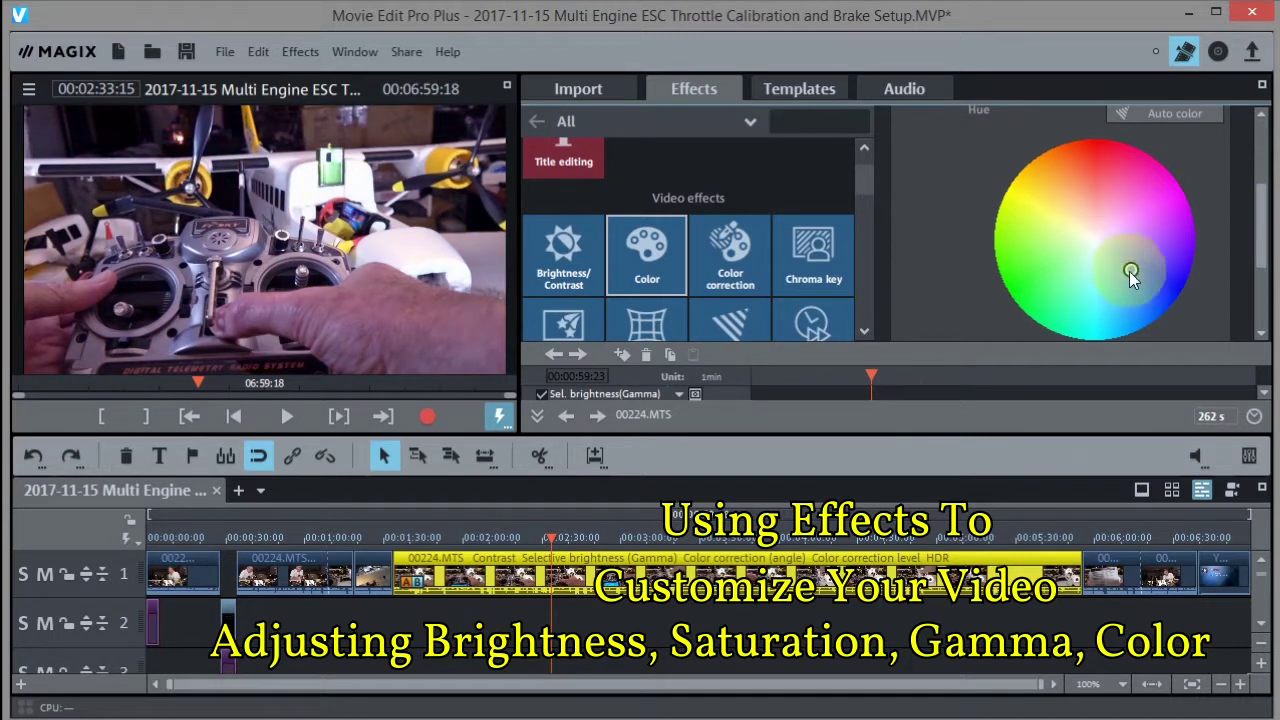
pyautogui.moveTo(1260, 233); pyautogui.dragTo(1258, 170)
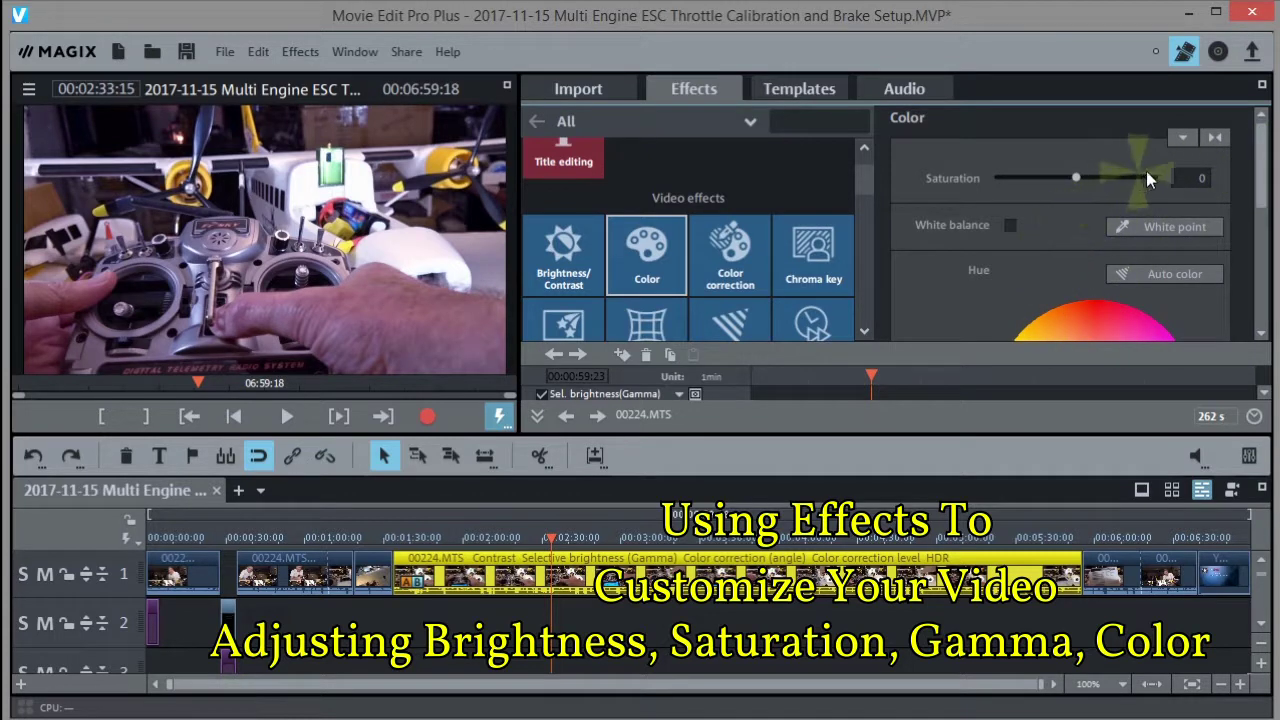
pyautogui.click(1216, 138)
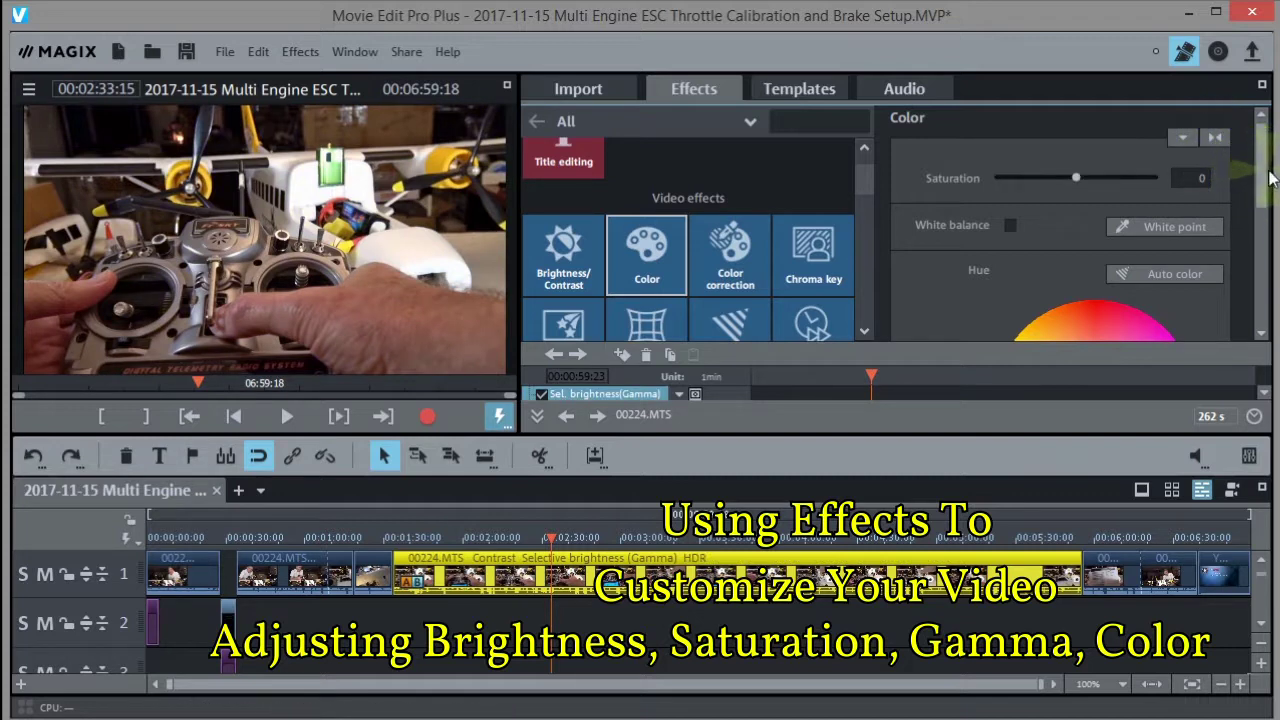
pyautogui.moveTo(1258, 166); pyautogui.dragTo(1263, 225)
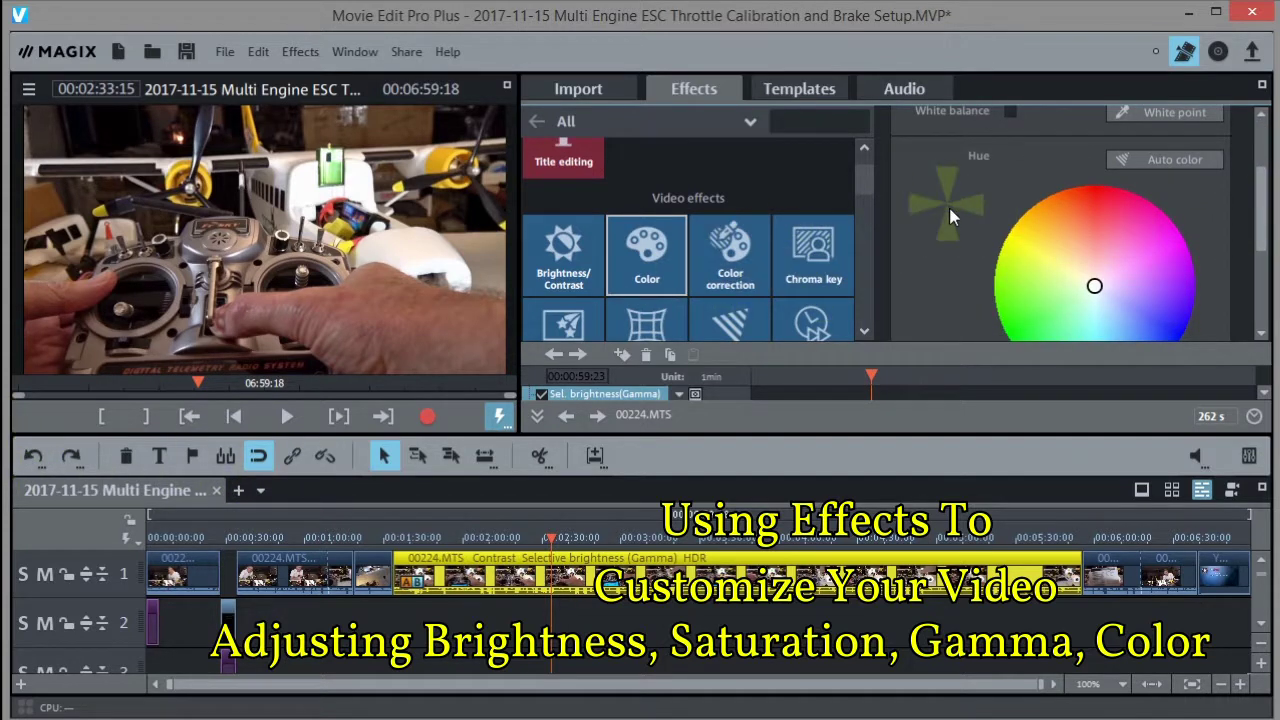
# Step: Try Color correction with color angle 90, correction level 10.87 and saturation 109.02 on the master level, and reset it
pyautogui.click(731, 262)
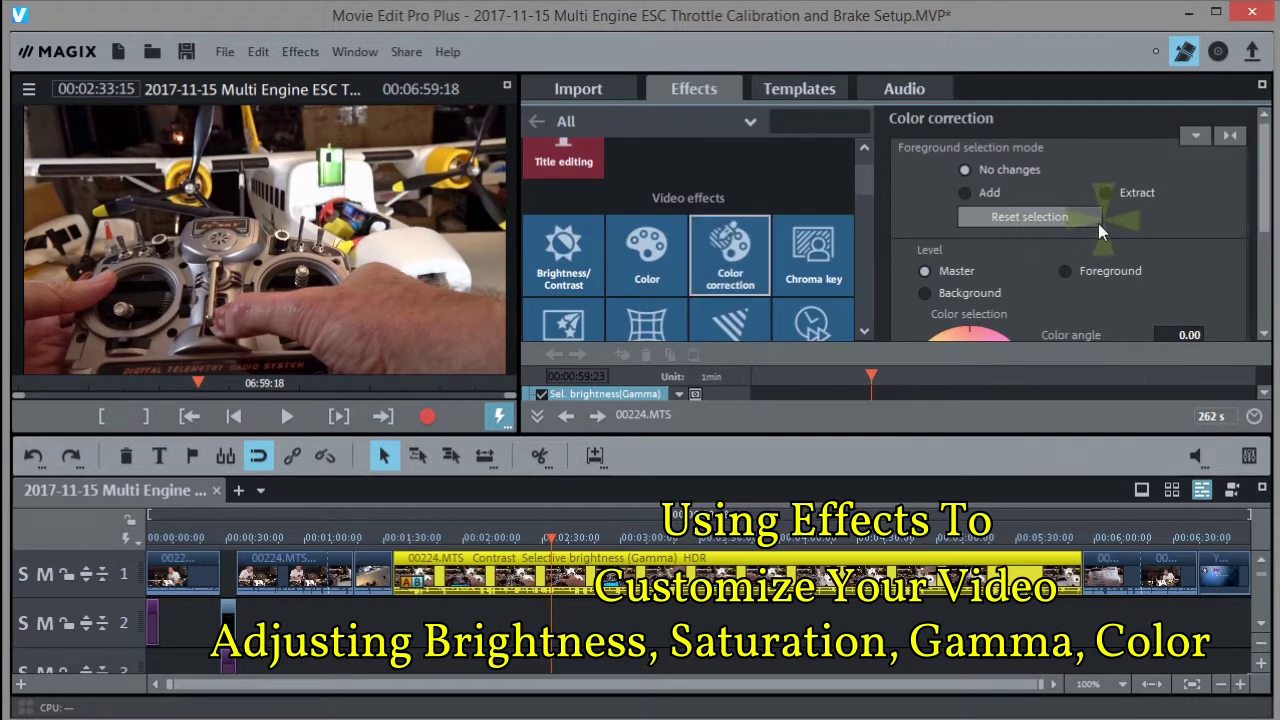
pyautogui.moveTo(1263, 190); pyautogui.dragTo(1251, 243)
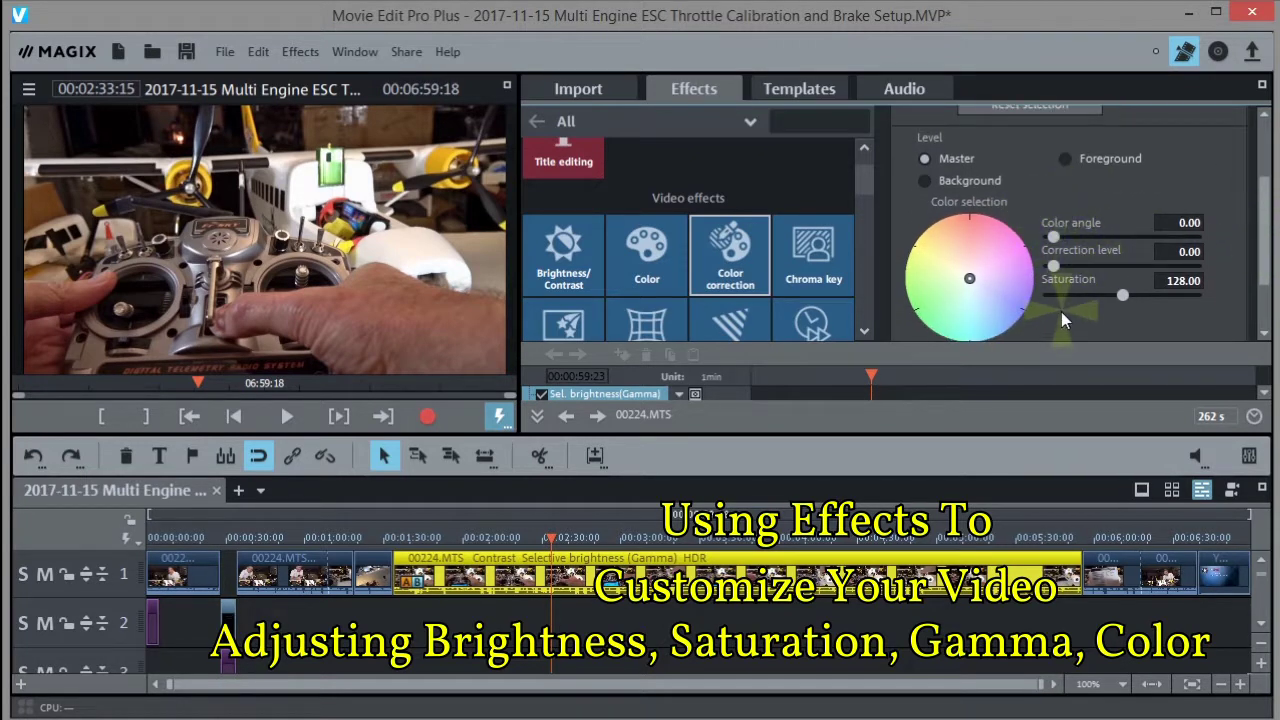
pyautogui.moveTo(970, 281); pyautogui.dragTo(954, 285)
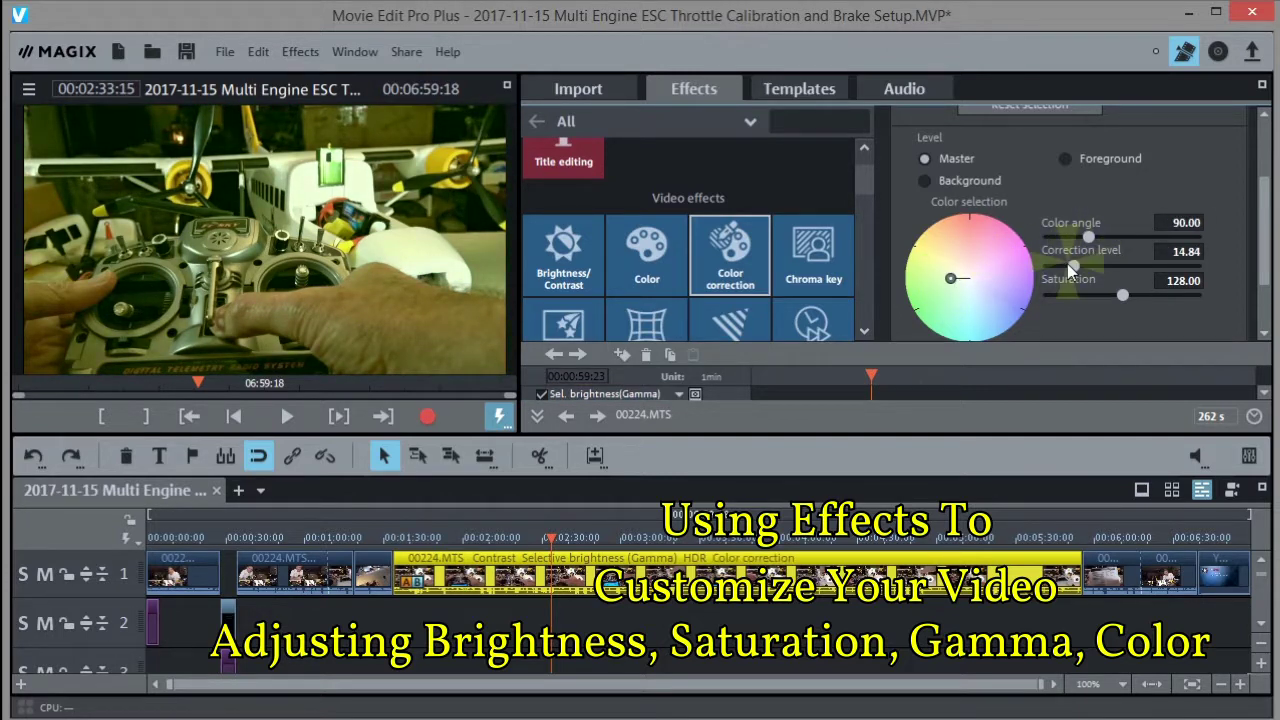
pyautogui.moveTo(1075, 264)
pyautogui.mouseDown()
pyautogui.moveTo(1114, 262)
pyautogui.moveTo(1070, 262)
pyautogui.mouseUp()
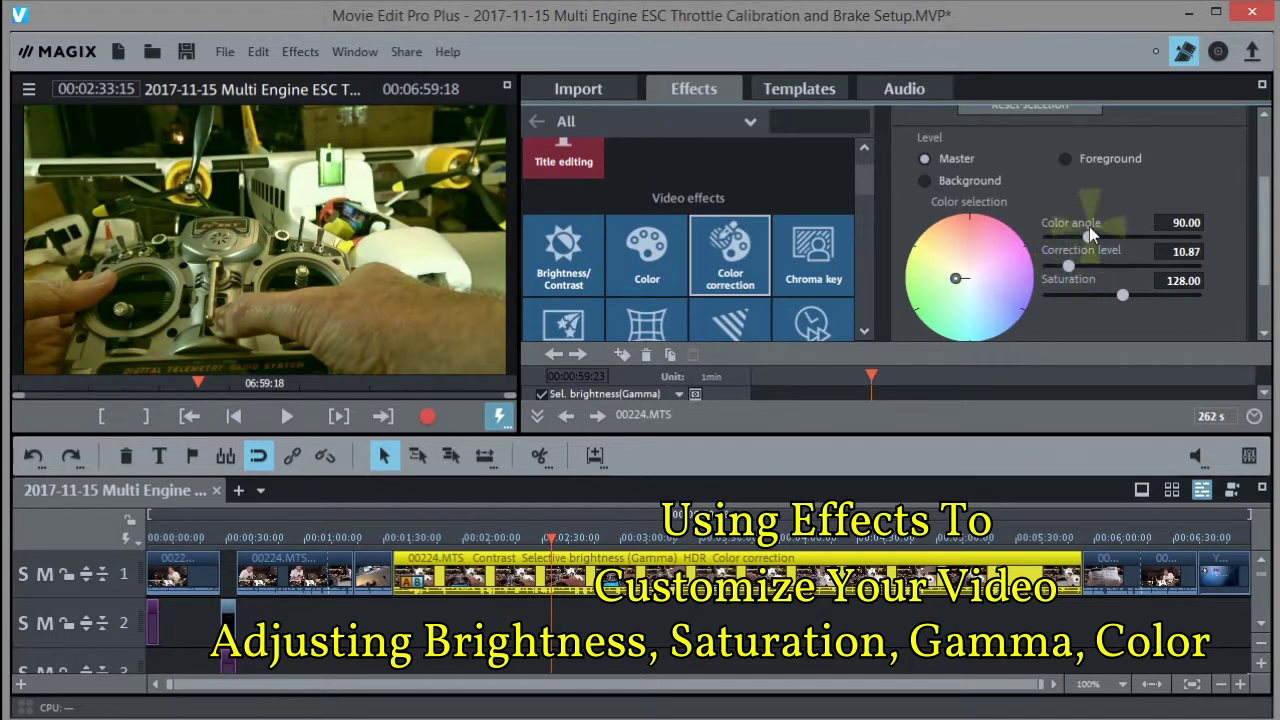
pyautogui.moveTo(1122, 293); pyautogui.dragTo(1114, 283)
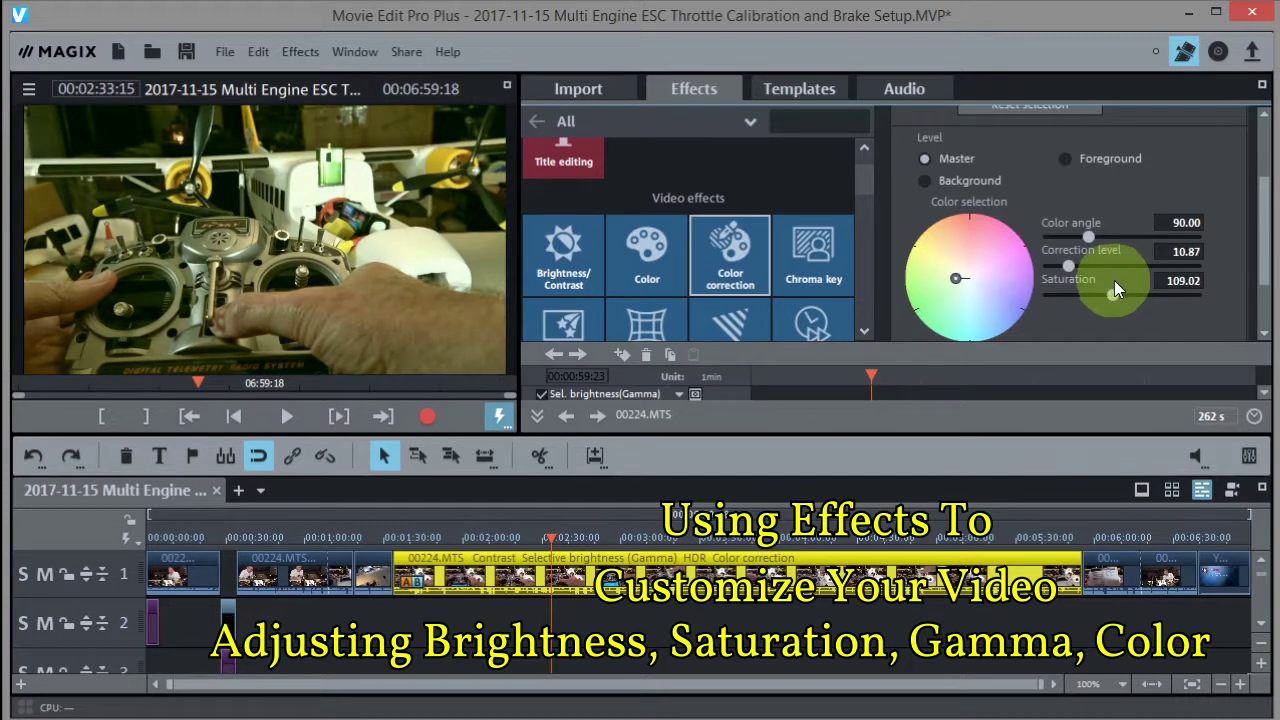
pyautogui.scroll(3, 1243, 213)
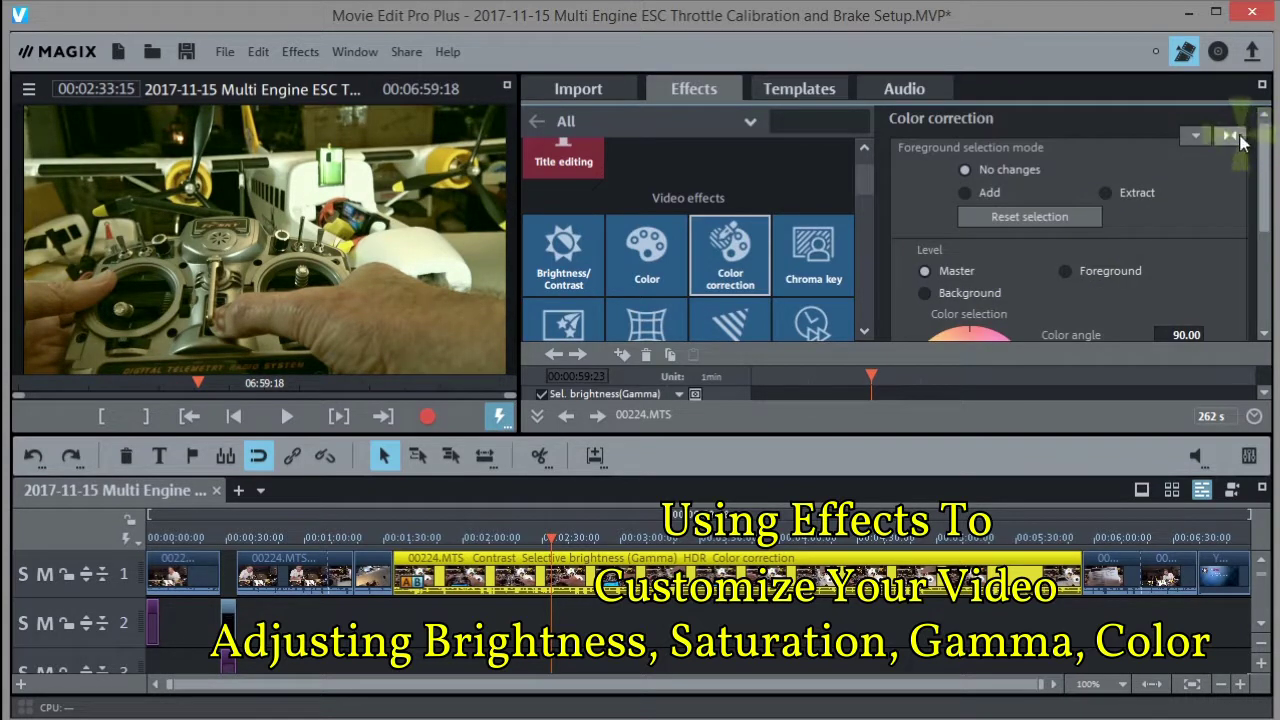
pyautogui.click(1230, 137)
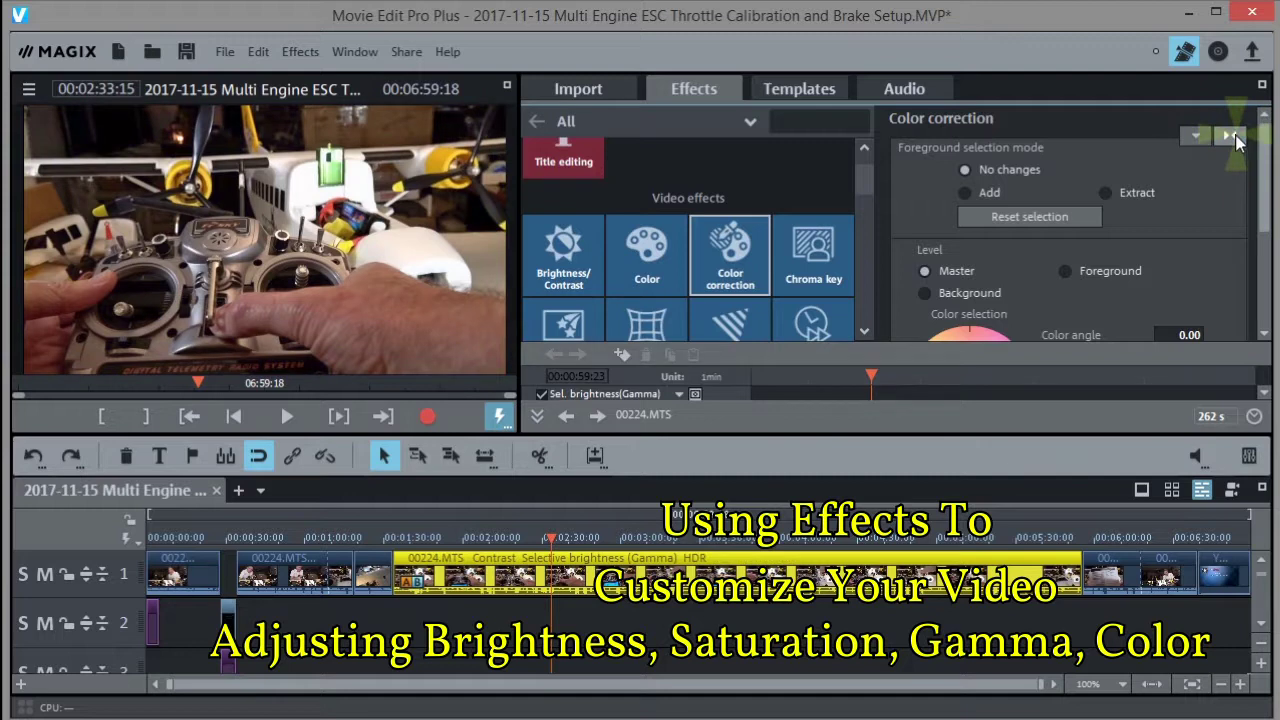
# Step: Try adjusting the long 00224.MTS clip's saturation in the Color effect and reset its settings
pyautogui.click(655, 258)
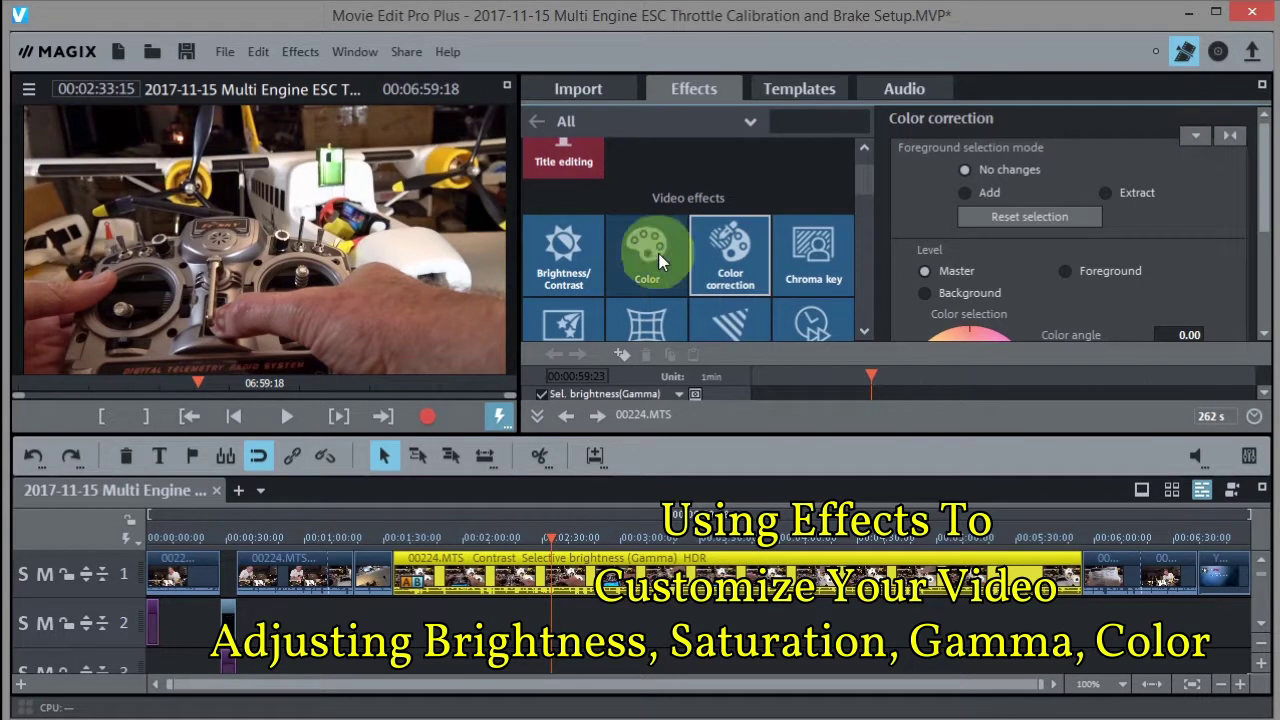
pyautogui.moveTo(1263, 242); pyautogui.dragTo(1262, 178)
pyautogui.click(1077, 178)
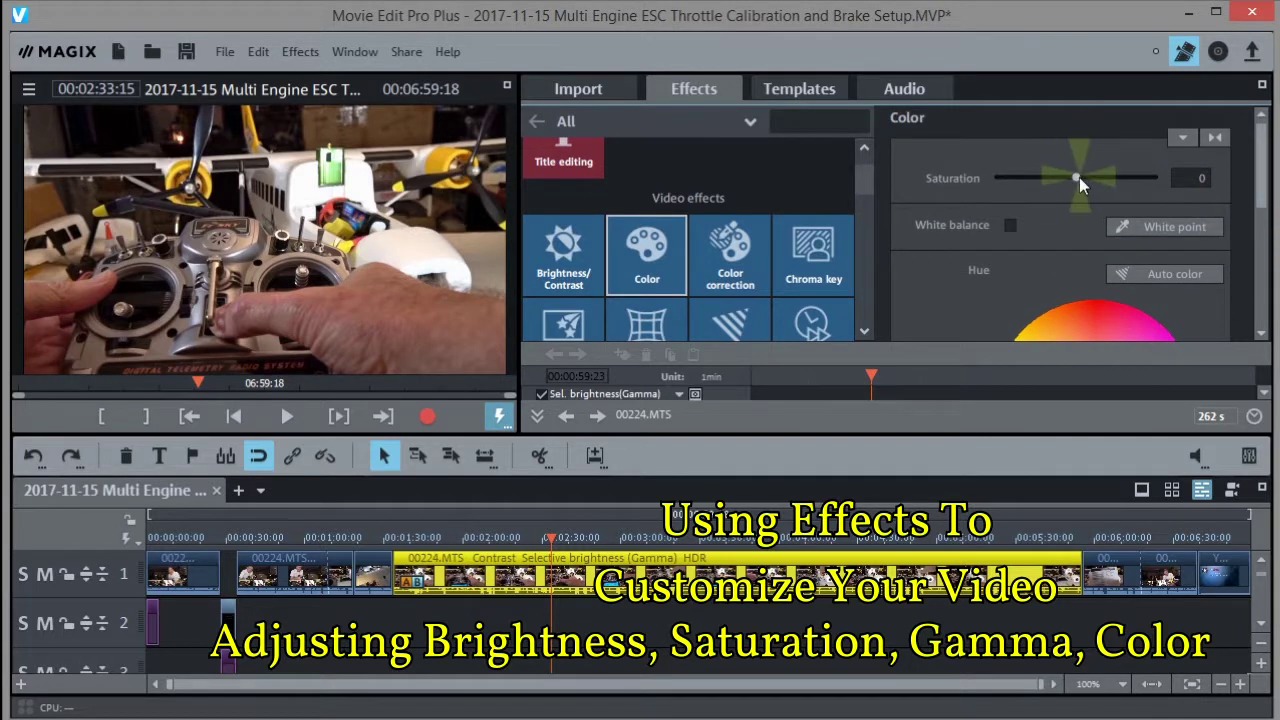
pyautogui.moveTo(1073, 176)
pyautogui.mouseDown()
pyautogui.moveTo(1151, 183)
pyautogui.moveTo(986, 188)
pyautogui.moveTo(1080, 183)
pyautogui.mouseUp()
pyautogui.click(1216, 136)
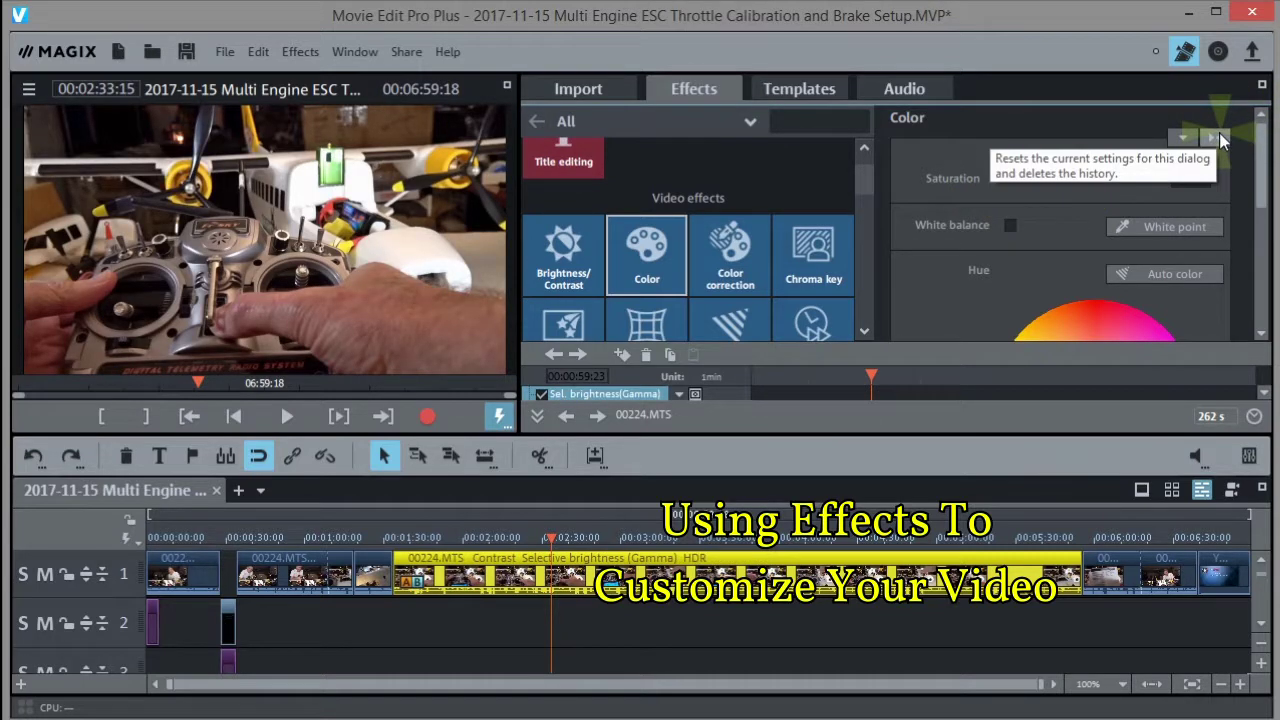
pyautogui.moveTo(963, 252); pyautogui.dragTo(916, 300)
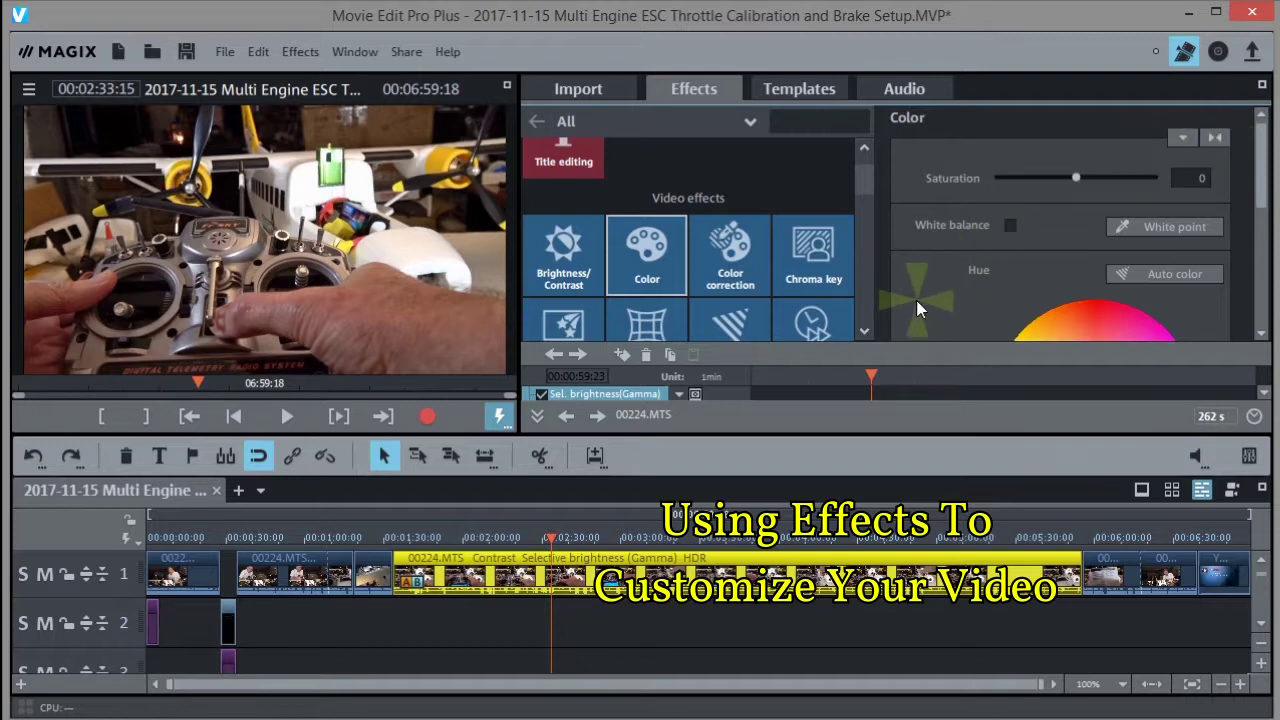
# Step: Examine the Chroma key, Sharpness and Speed effect settings available for the long 00224.MTS clip
pyautogui.moveTo(868, 184)
pyautogui.mouseDown()
pyautogui.moveTo(868, 196)
pyautogui.moveTo(866, 169)
pyautogui.moveTo(864, 197)
pyautogui.mouseUp()
pyautogui.click(805, 158)
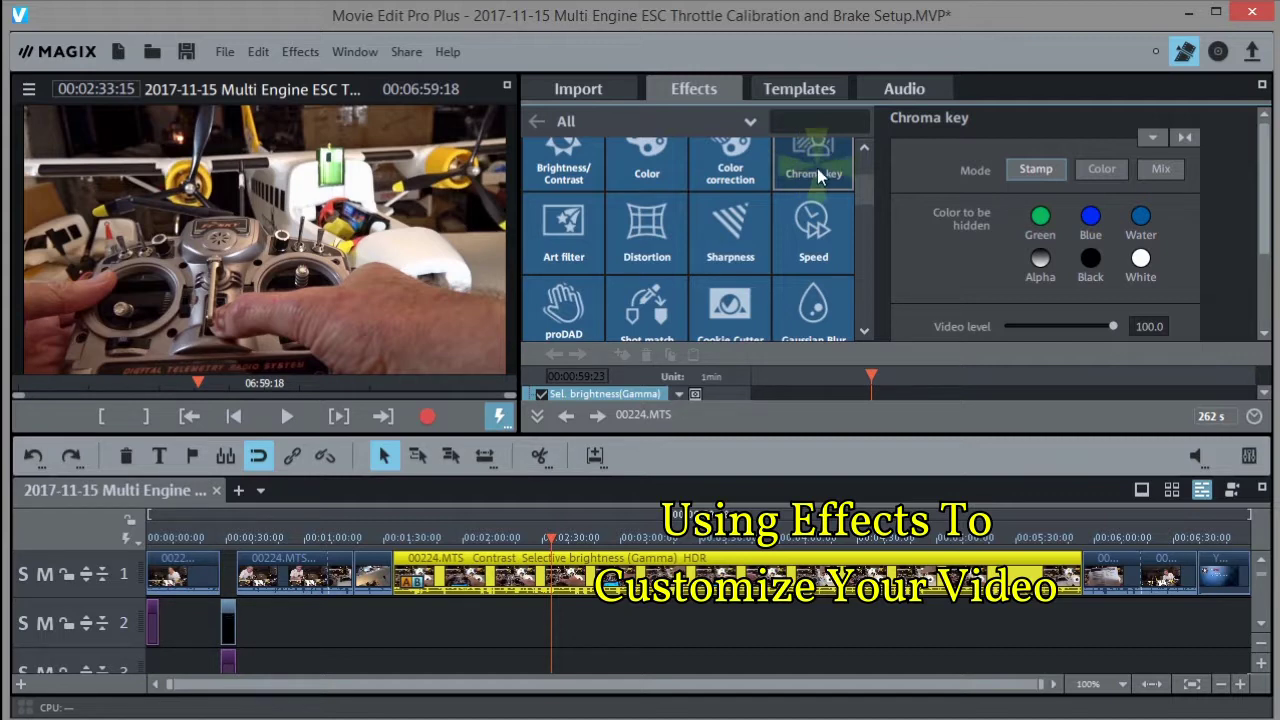
pyautogui.click(1040, 216)
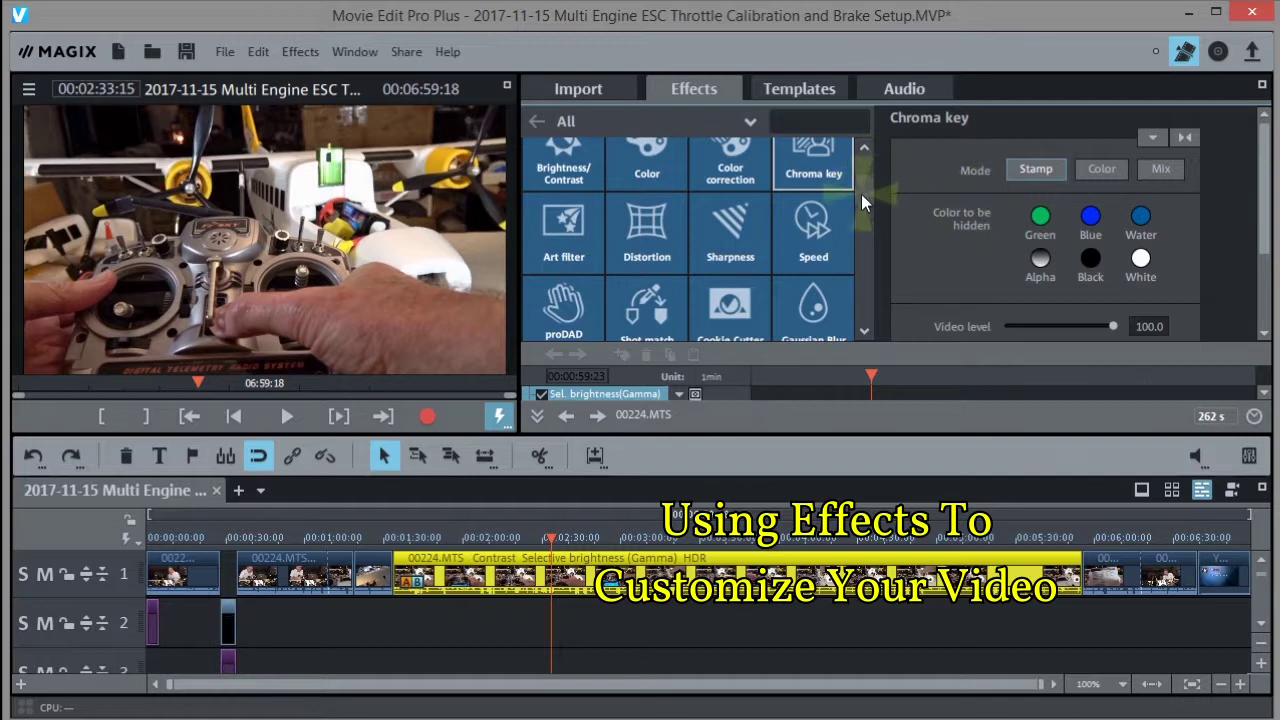
pyautogui.scroll(1, 860, 188)
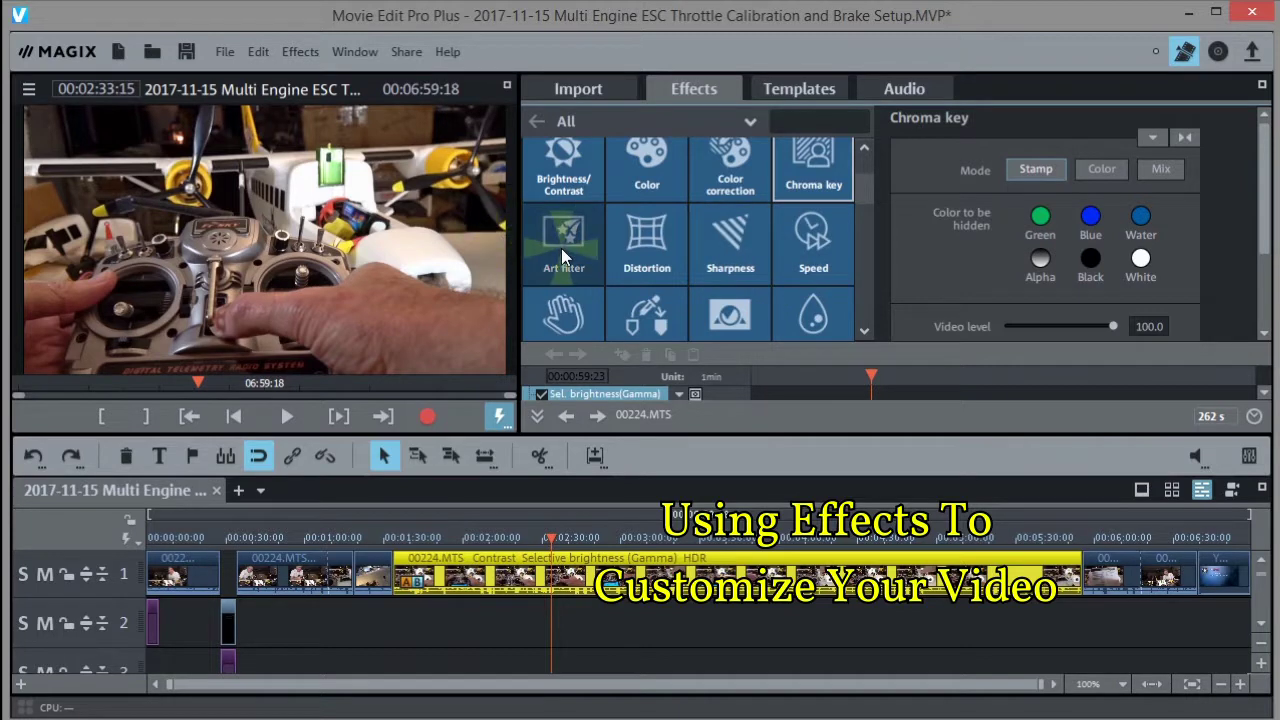
pyautogui.click(731, 244)
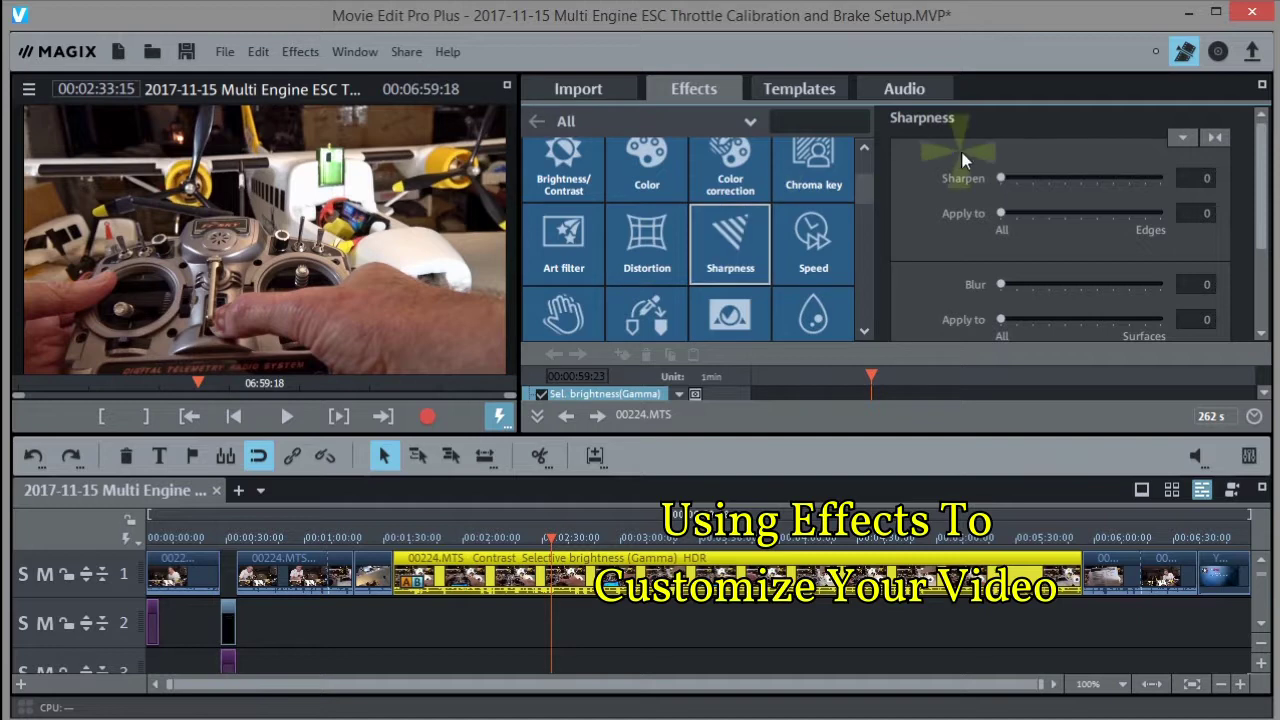
pyautogui.moveTo(1002, 178); pyautogui.dragTo(872, 243)
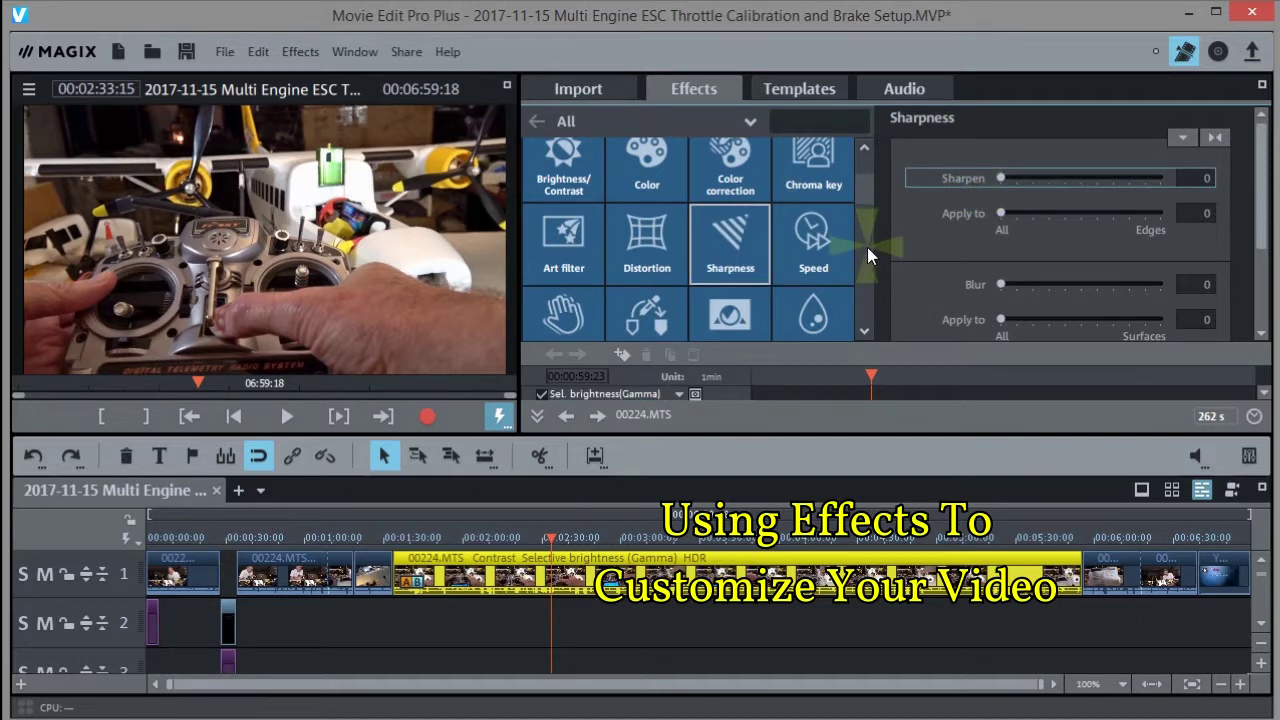
pyautogui.click(816, 240)
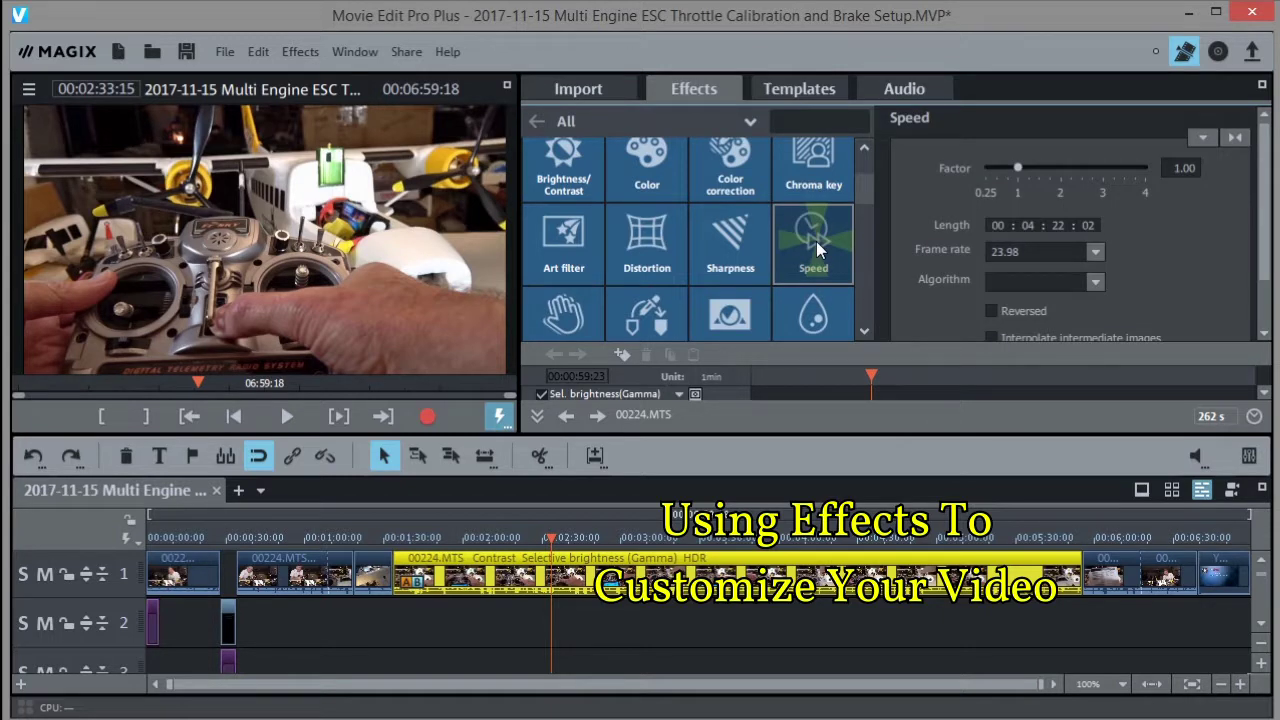
pyautogui.click(1017, 167)
pyautogui.moveTo(1015, 170)
pyautogui.mouseDown()
pyautogui.moveTo(1130, 168)
pyautogui.moveTo(1000, 171)
pyautogui.moveTo(1012, 172)
pyautogui.mouseUp()
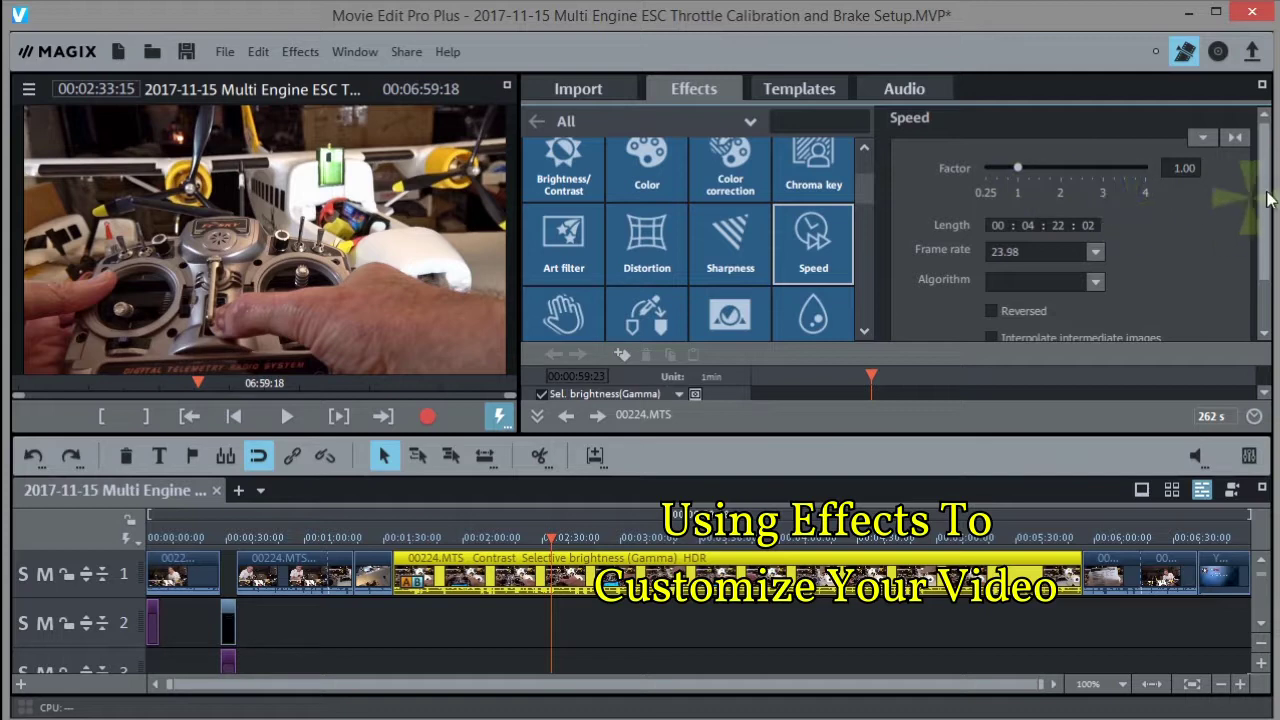
pyautogui.moveTo(1266, 198); pyautogui.dragTo(1265, 248)
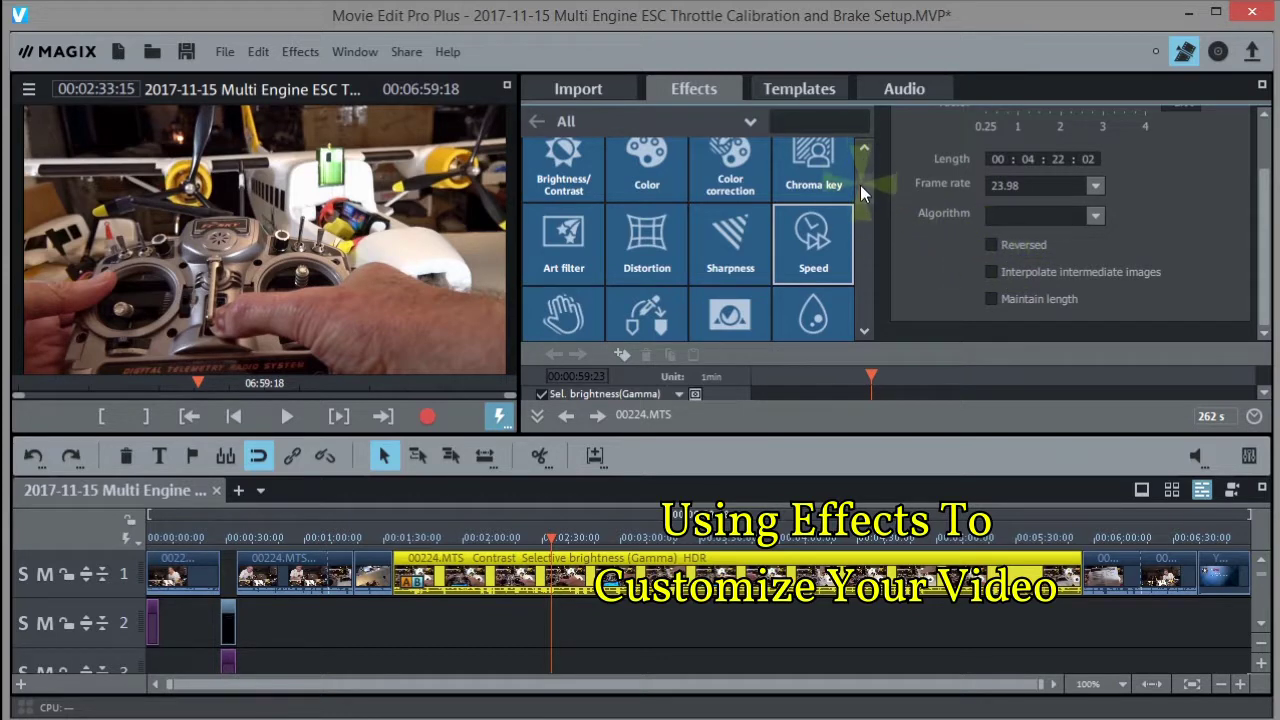
# Step: Examine the View/Animation effects for the clip: Size/Position, Camera/Zoom shot, Section and Rotation/Mirror
pyautogui.scroll(-3, 860, 185)
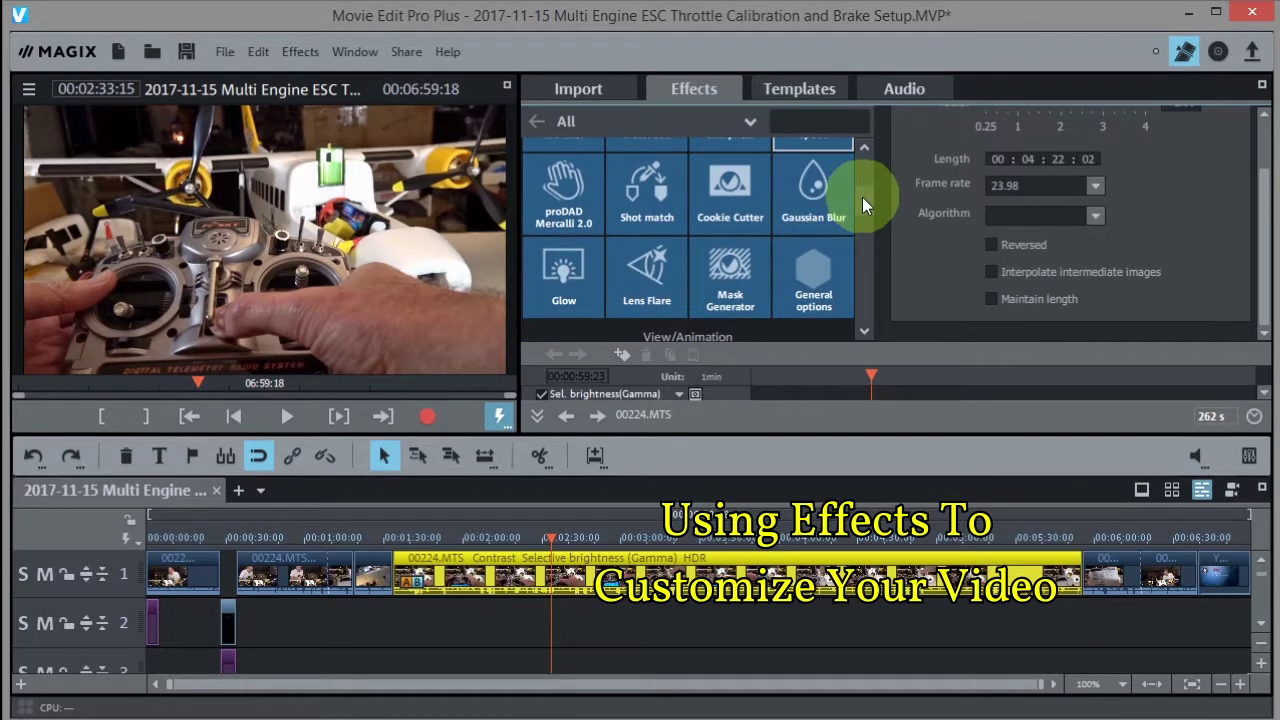
pyautogui.scroll(3, 862, 197)
pyautogui.scroll(-4, 861, 180)
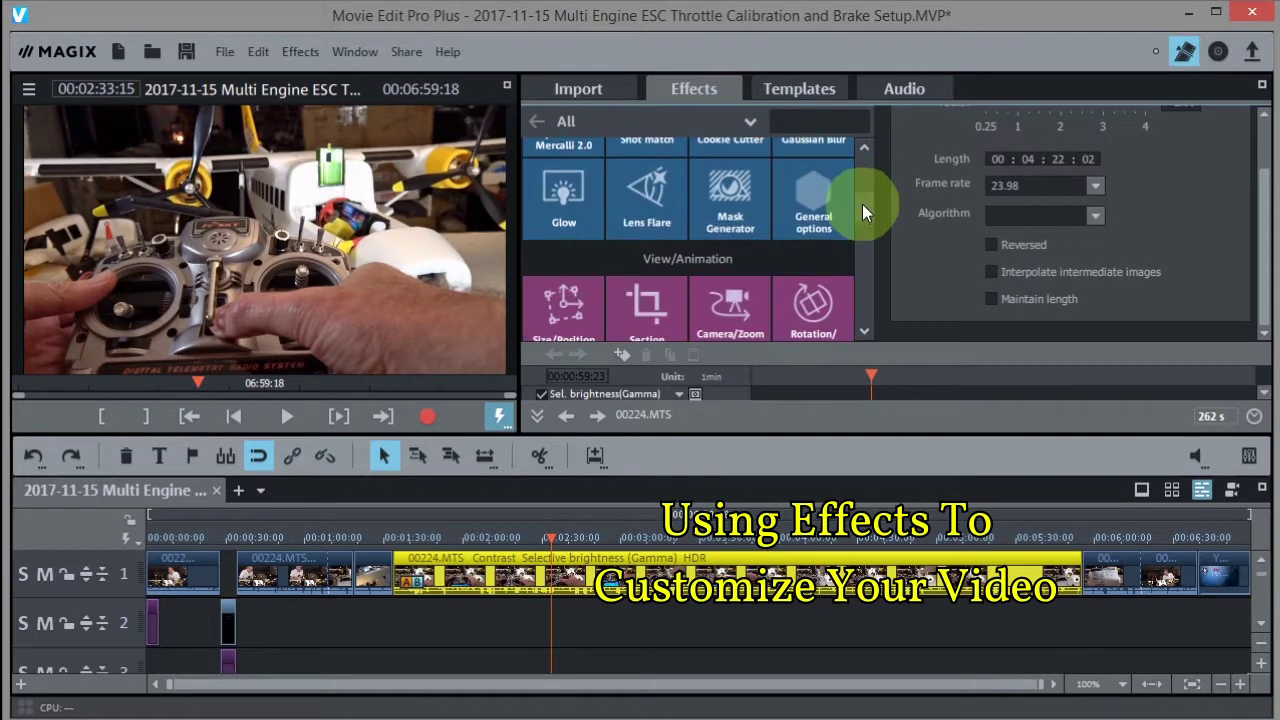
pyautogui.scroll(-3, 862, 204)
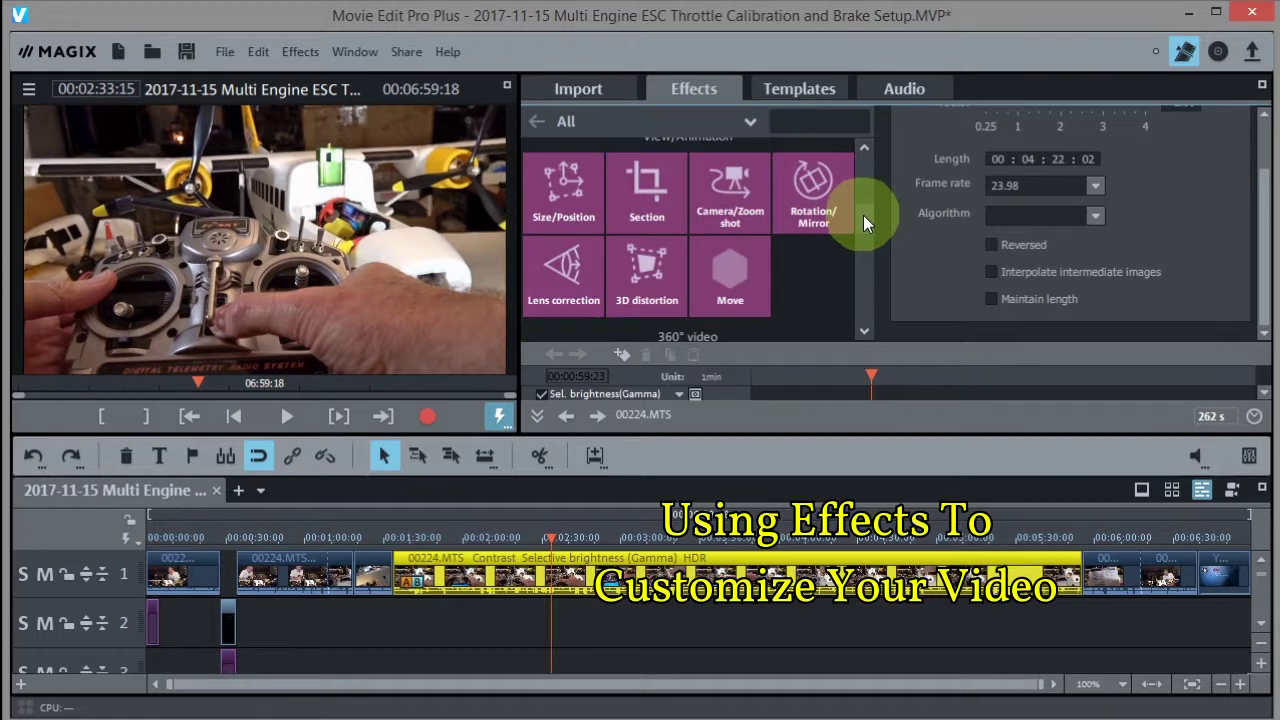
pyautogui.click(562, 190)
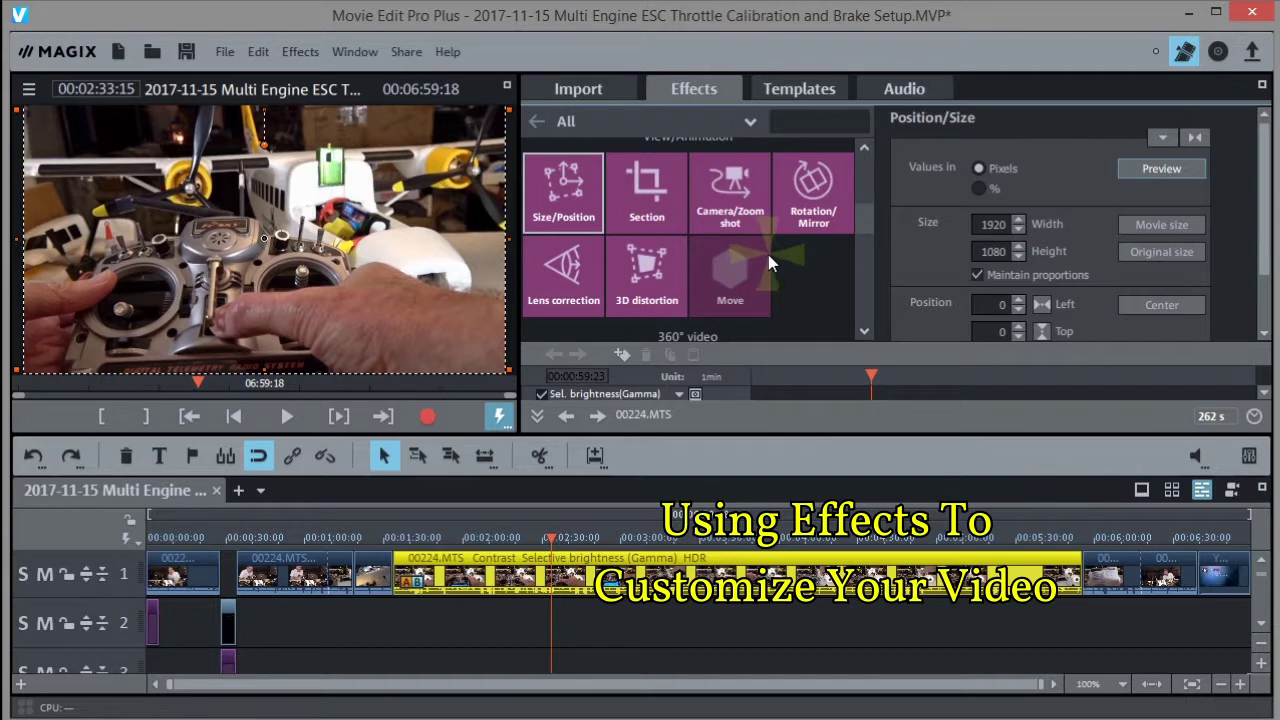
pyautogui.click(725, 199)
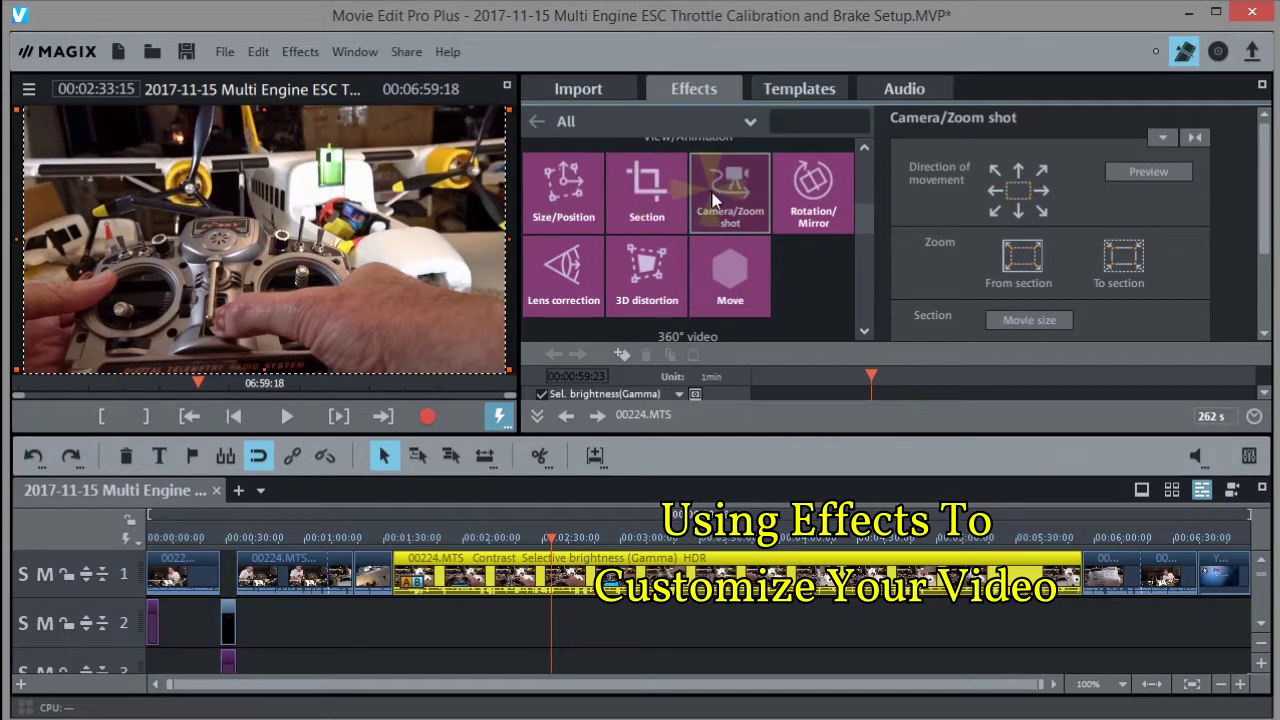
pyautogui.click(643, 200)
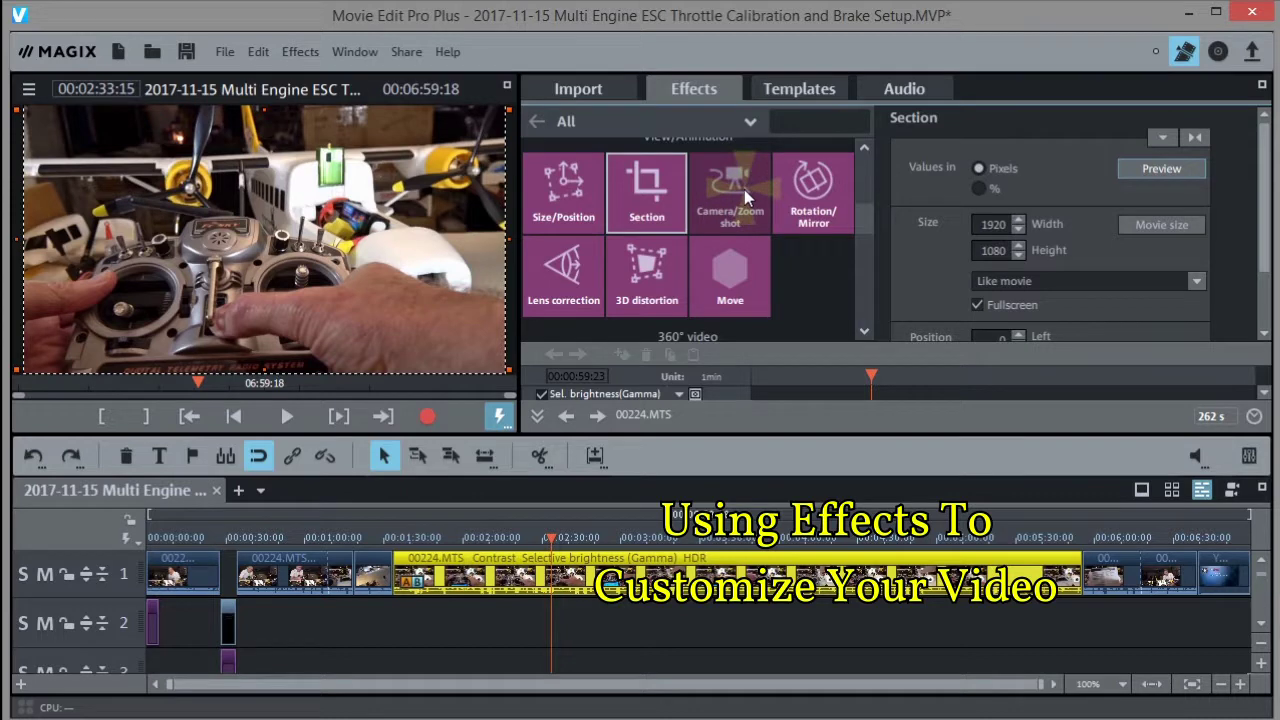
pyautogui.click(819, 181)
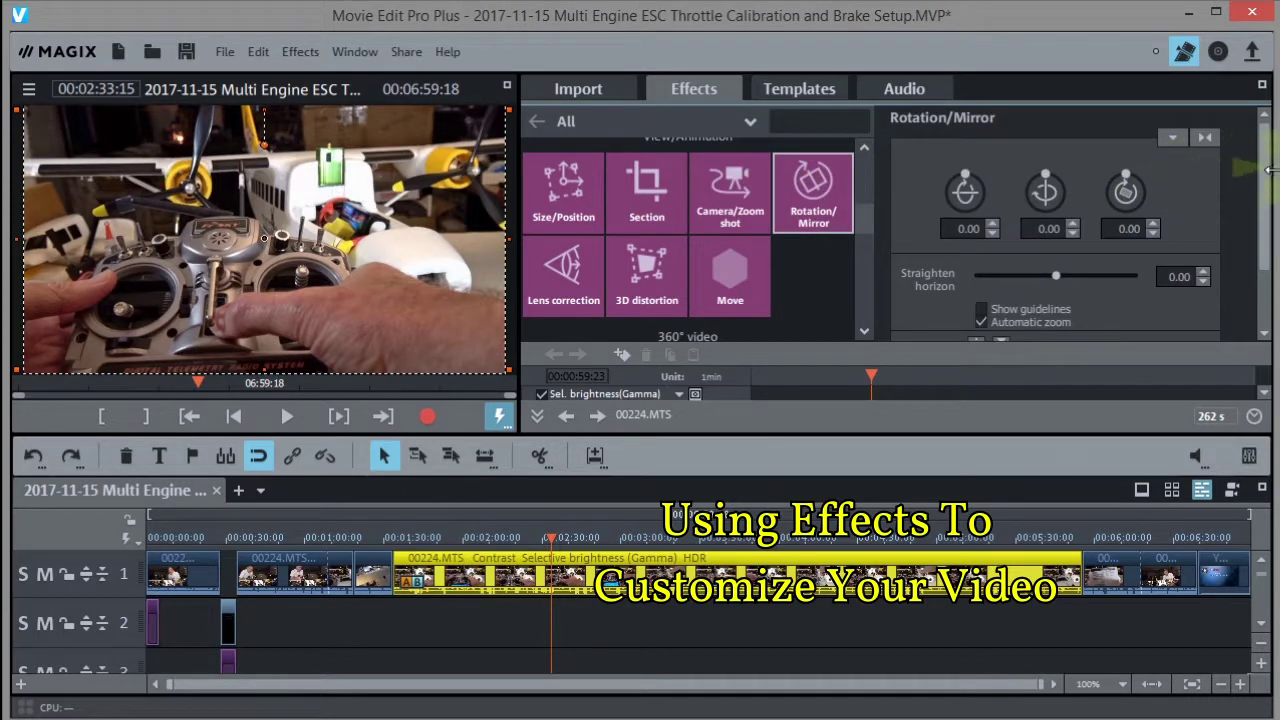
pyautogui.moveTo(1265, 183); pyautogui.dragTo(1250, 238)
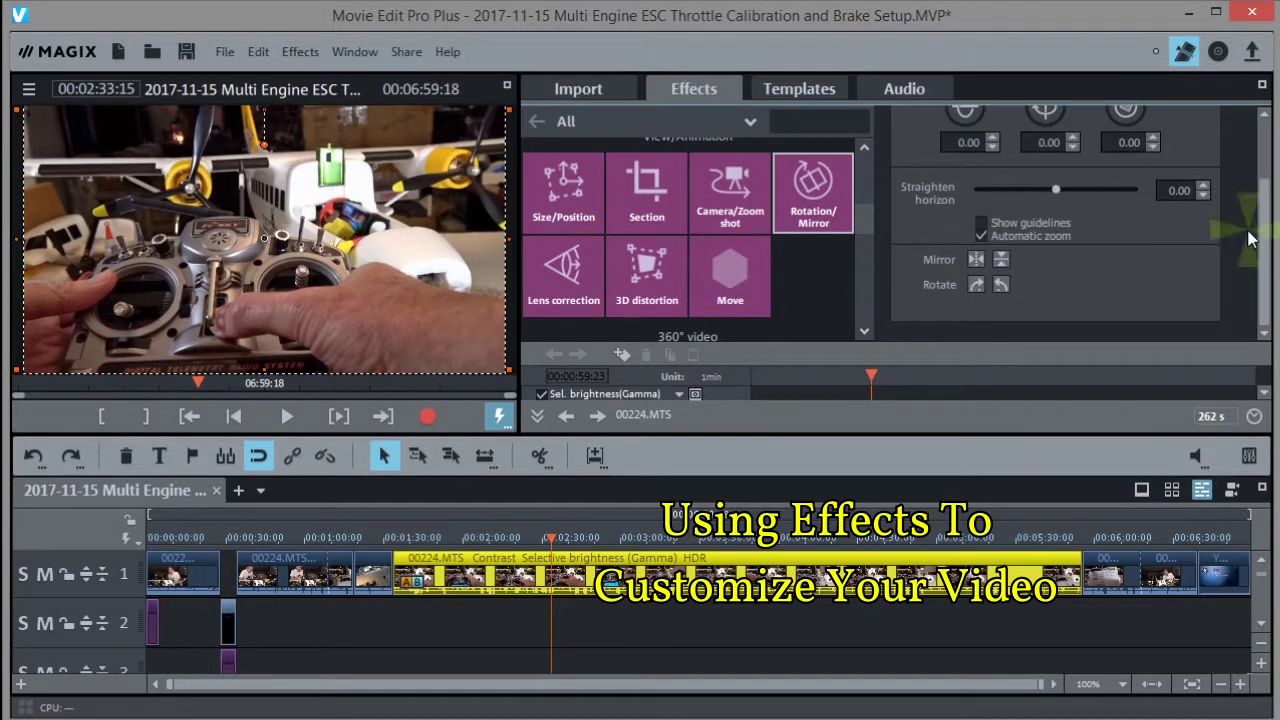
pyautogui.moveTo(815, 203); pyautogui.dragTo(808, 327)
pyautogui.moveTo(1262, 290); pyautogui.dragTo(1275, 147)
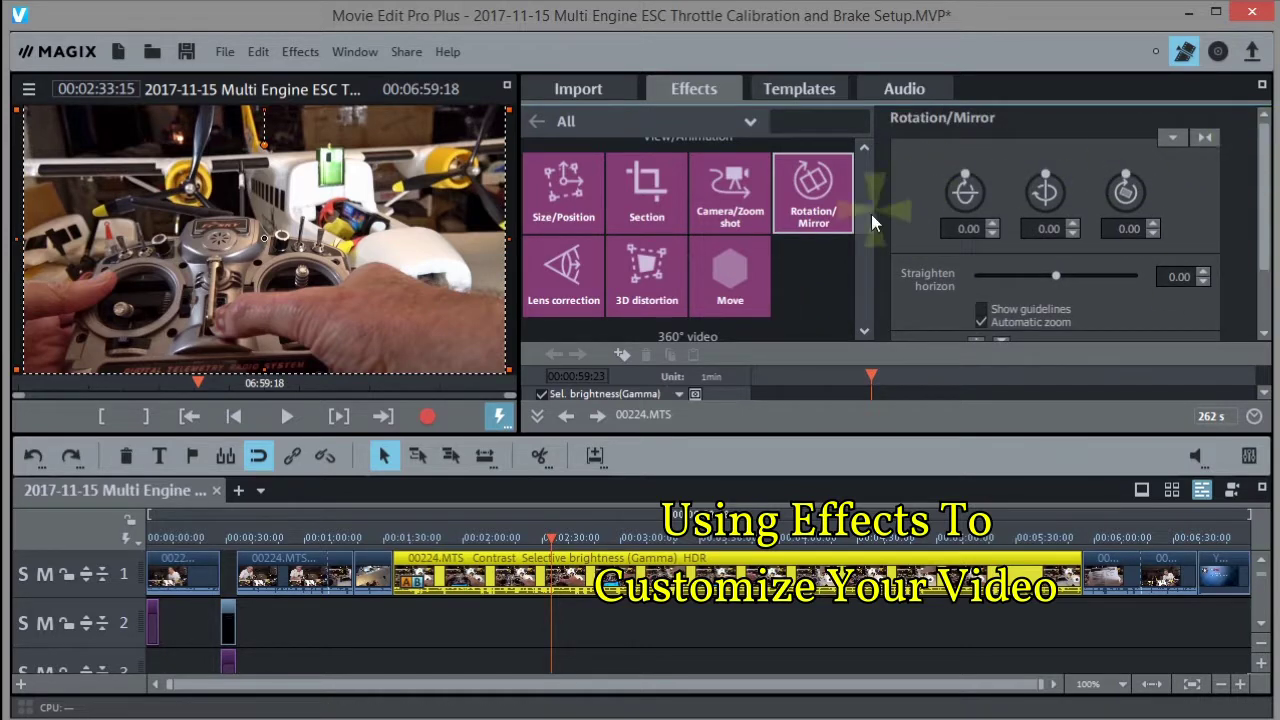
pyautogui.moveTo(865, 211); pyautogui.dragTo(868, 159)
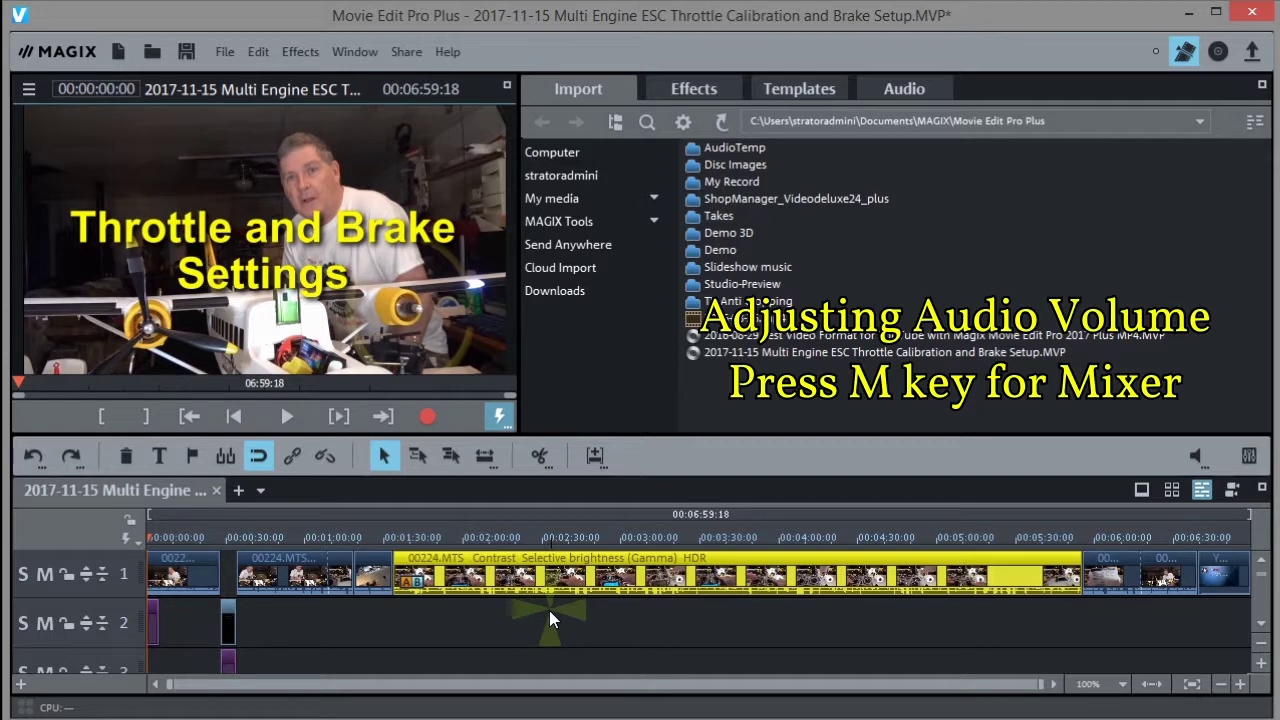
# Step: Play across the cut from the short 00224.MTS clip into 00229.MTS, starting at 00:01:16:09, to compare their audio volume
pyautogui.click(300, 536)
pyautogui.moveTo(300, 536); pyautogui.dragTo(343, 536)
pyautogui.click(1240, 684)
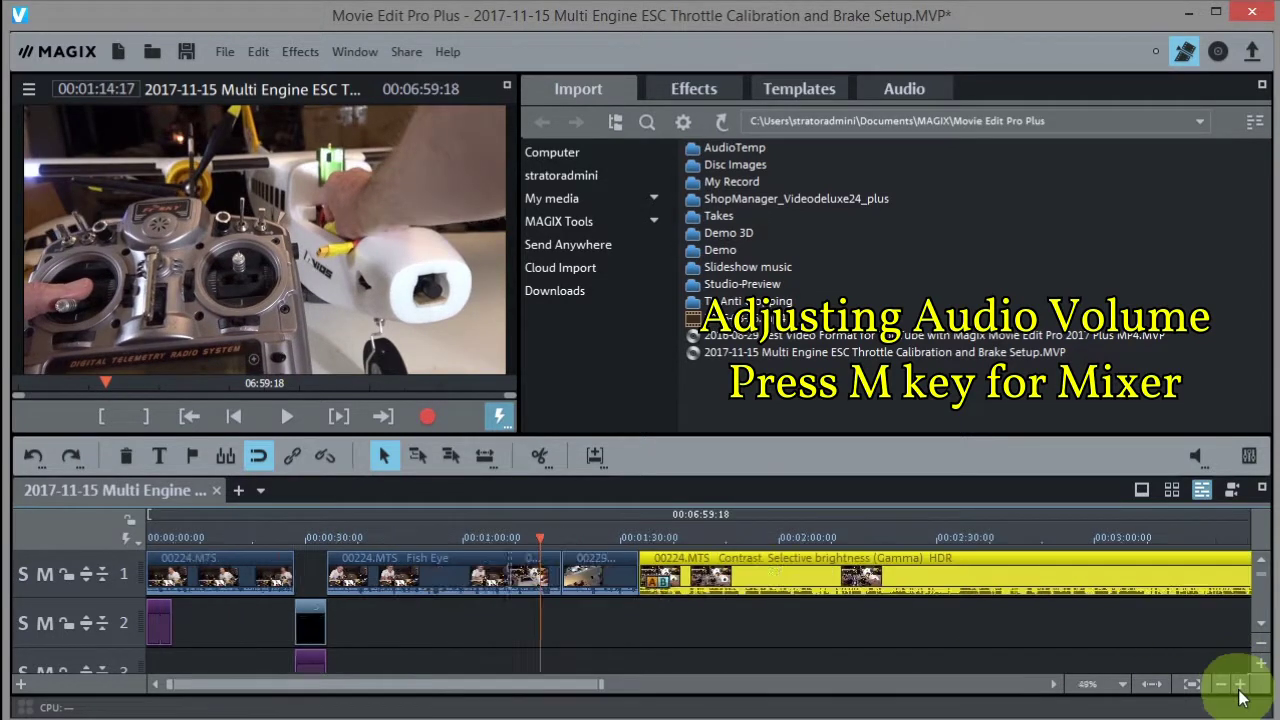
pyautogui.click(1240, 686)
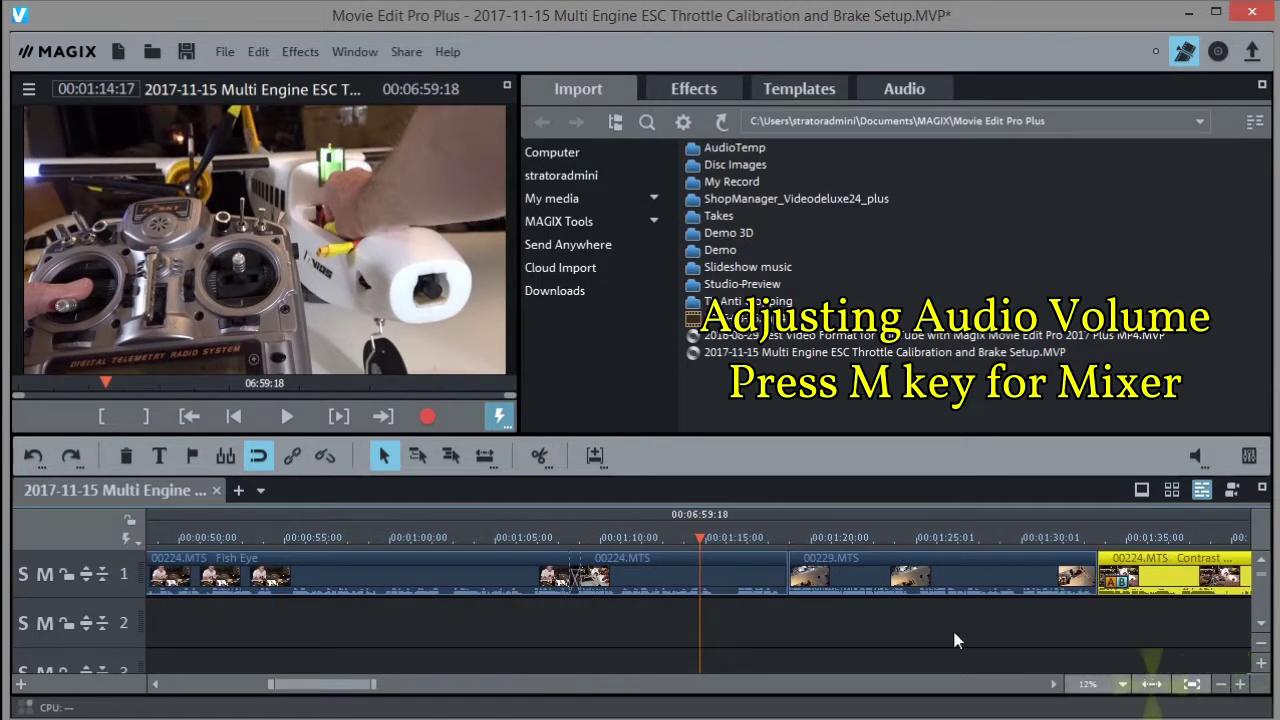
pyautogui.moveTo(309, 686); pyautogui.dragTo(339, 687)
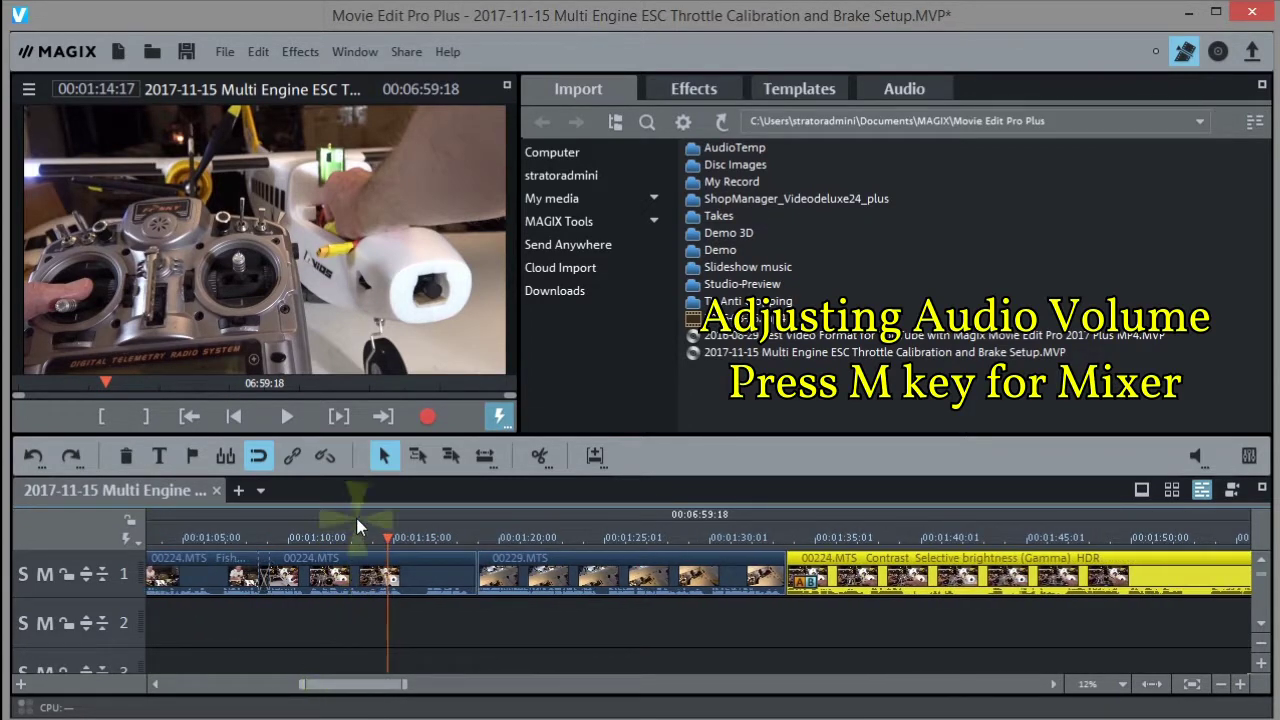
pyautogui.click(418, 537)
pyautogui.moveTo(418, 537); pyautogui.dragTo(421, 537)
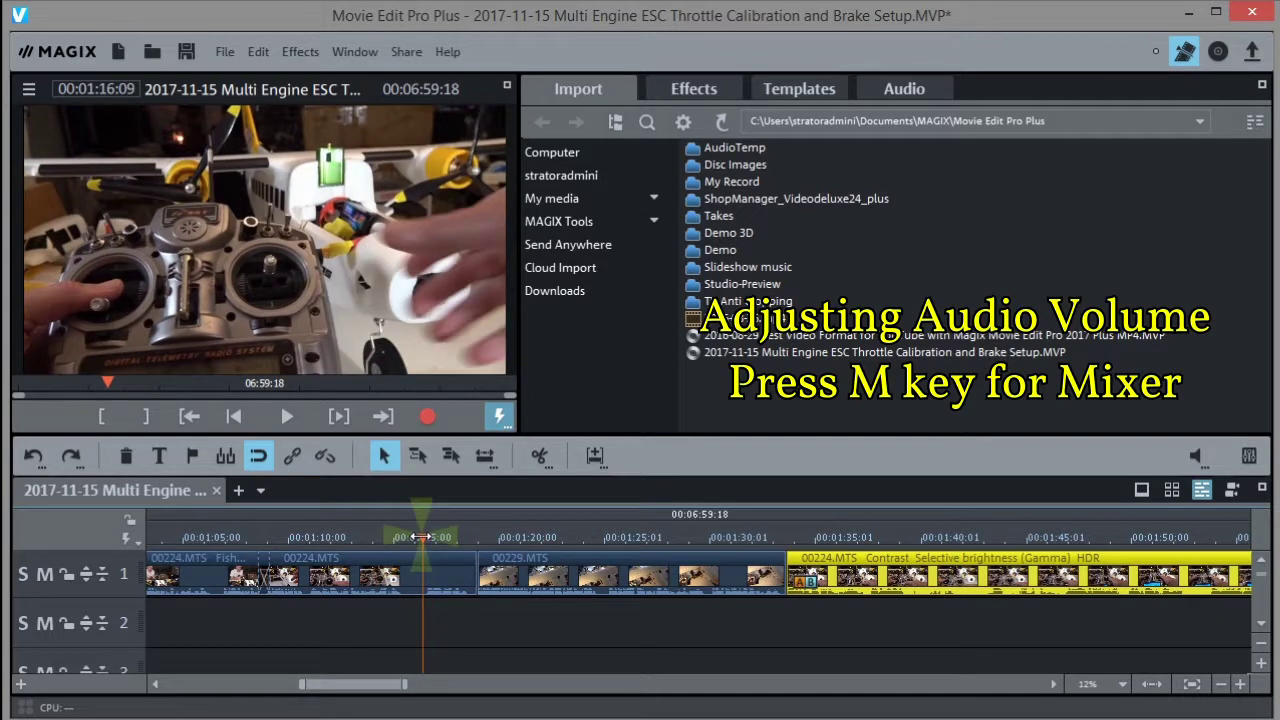
pyautogui.press('space')
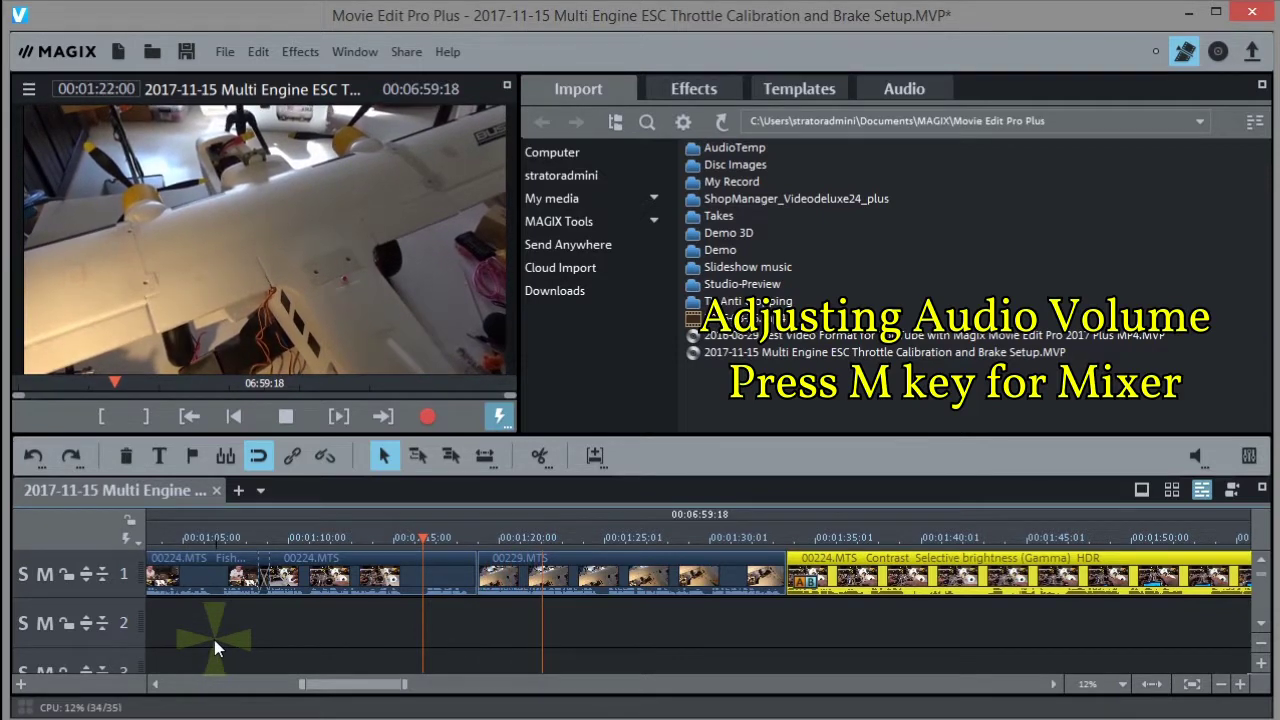
pyautogui.press('space')
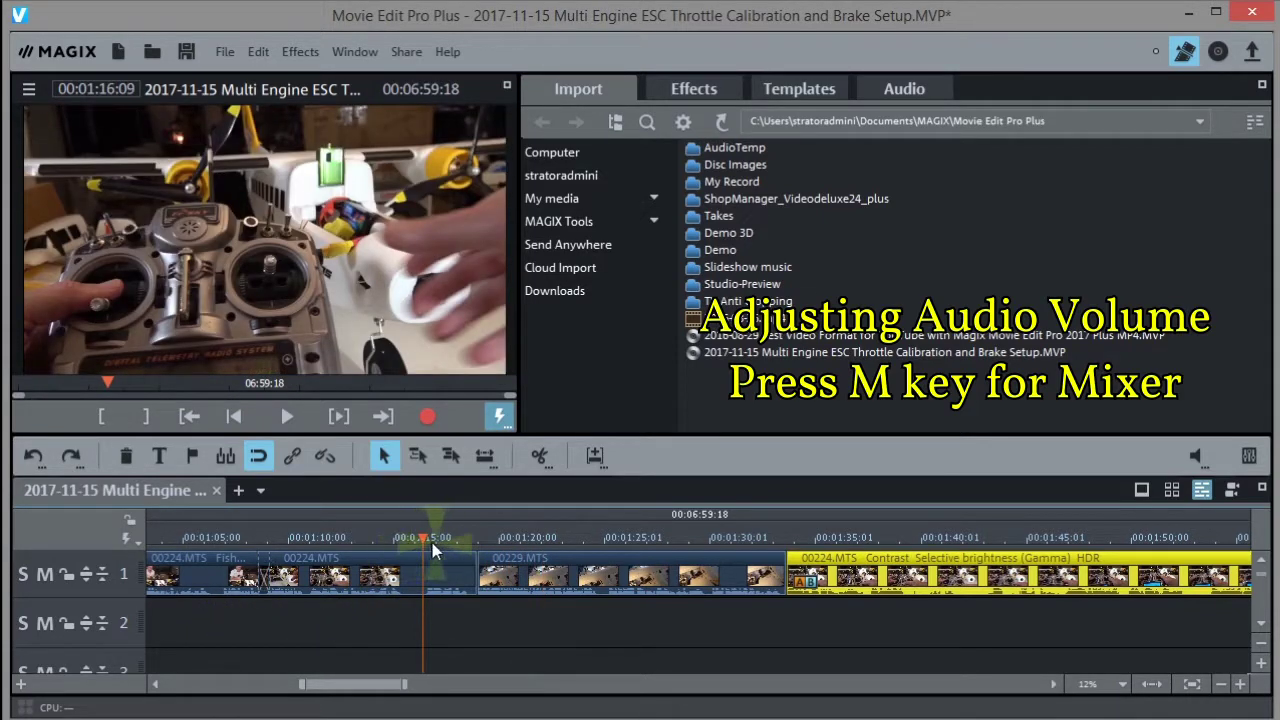
# Step: Select the short 00224.MTS clip before 00229.MTS and play it from 00:01:12:01 to check its audio
pyautogui.moveTo(432, 548); pyautogui.dragTo(520, 545)
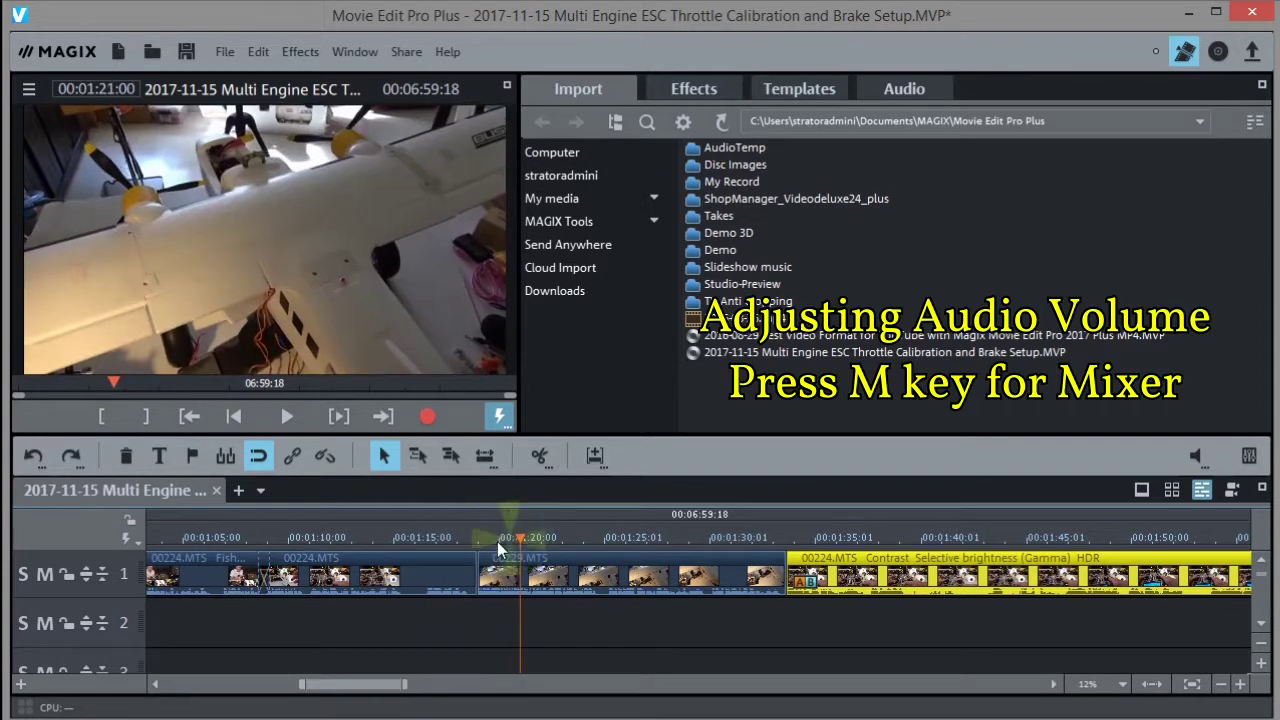
pyautogui.click(305, 568)
pyautogui.doubleClick(330, 538)
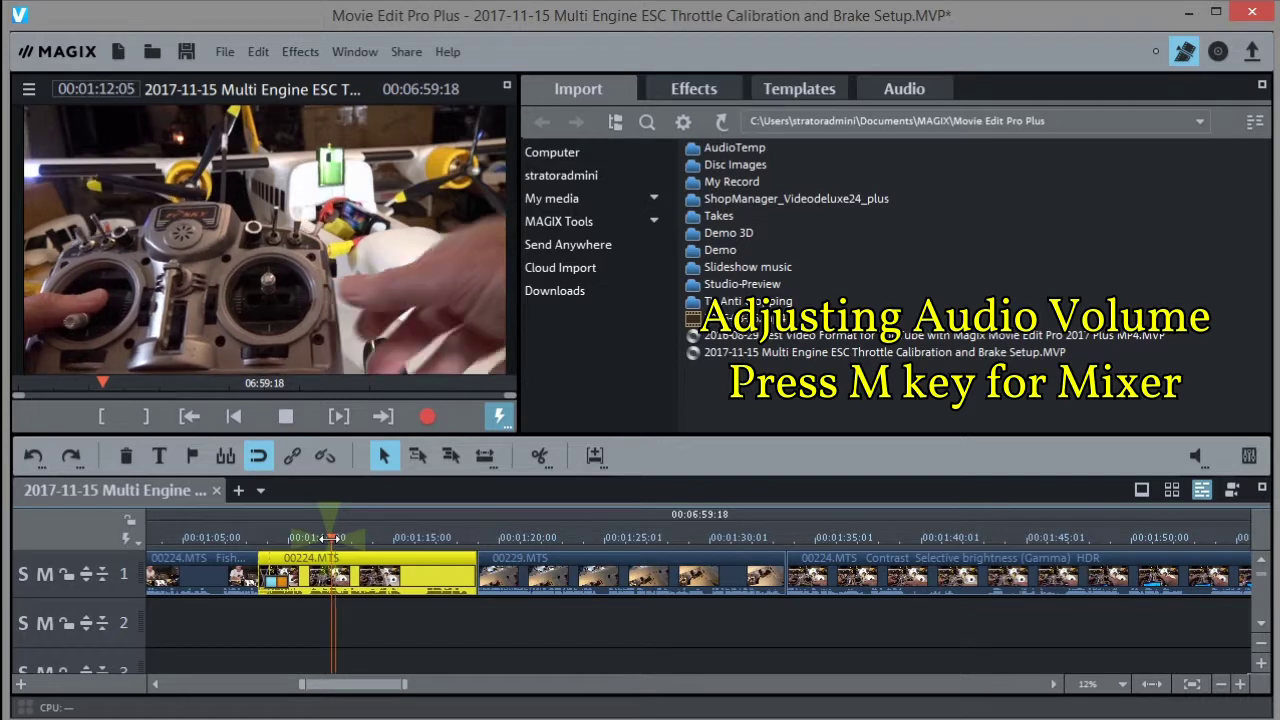
pyautogui.press('space')
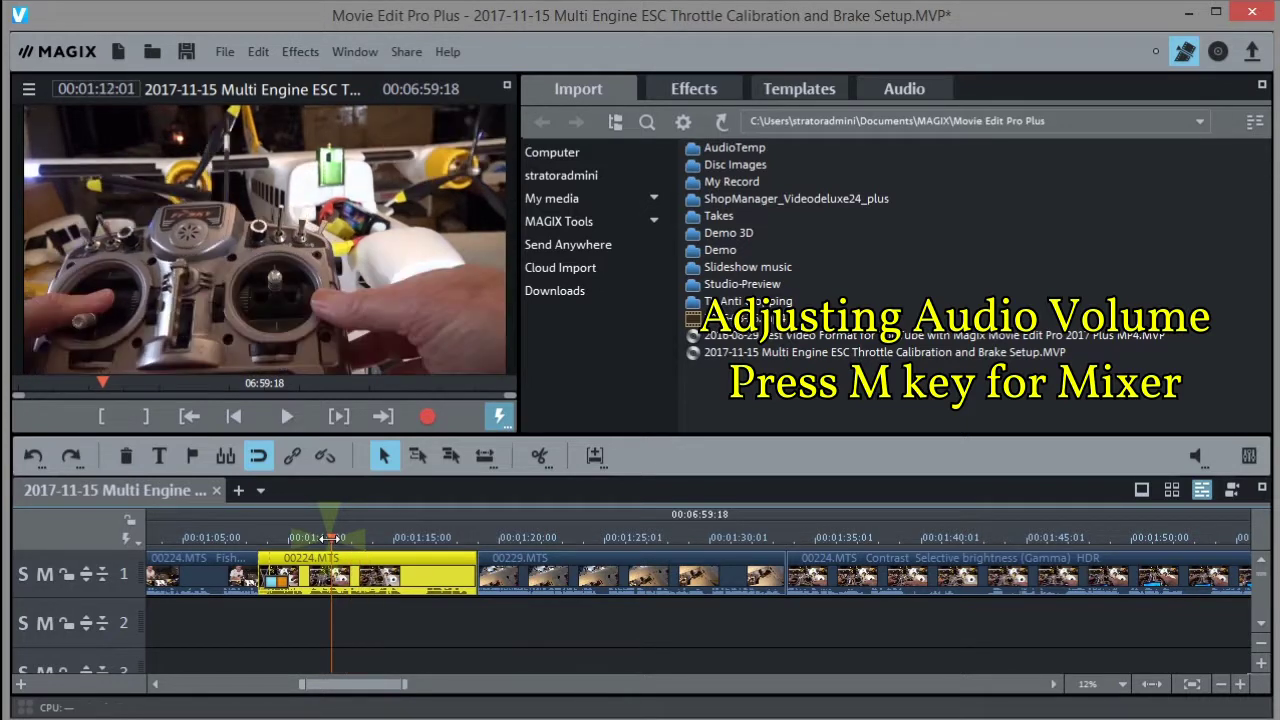
# Step: Bring up the audio mixer beside the preview and play from 00:01:16:12 into 00229.MTS to check its level meters
pyautogui.click(1248, 456)
pyautogui.moveTo(613, 154); pyautogui.dragTo(830, 155)
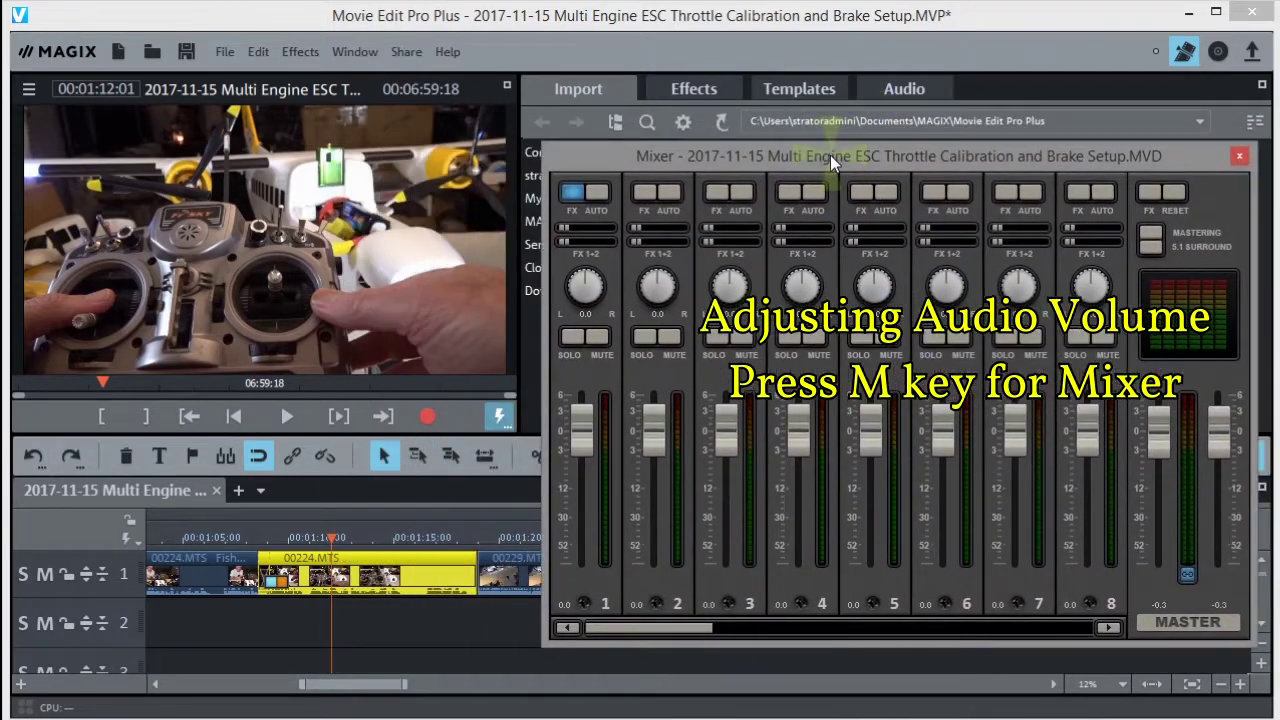
pyautogui.click(428, 537)
pyautogui.press('space')
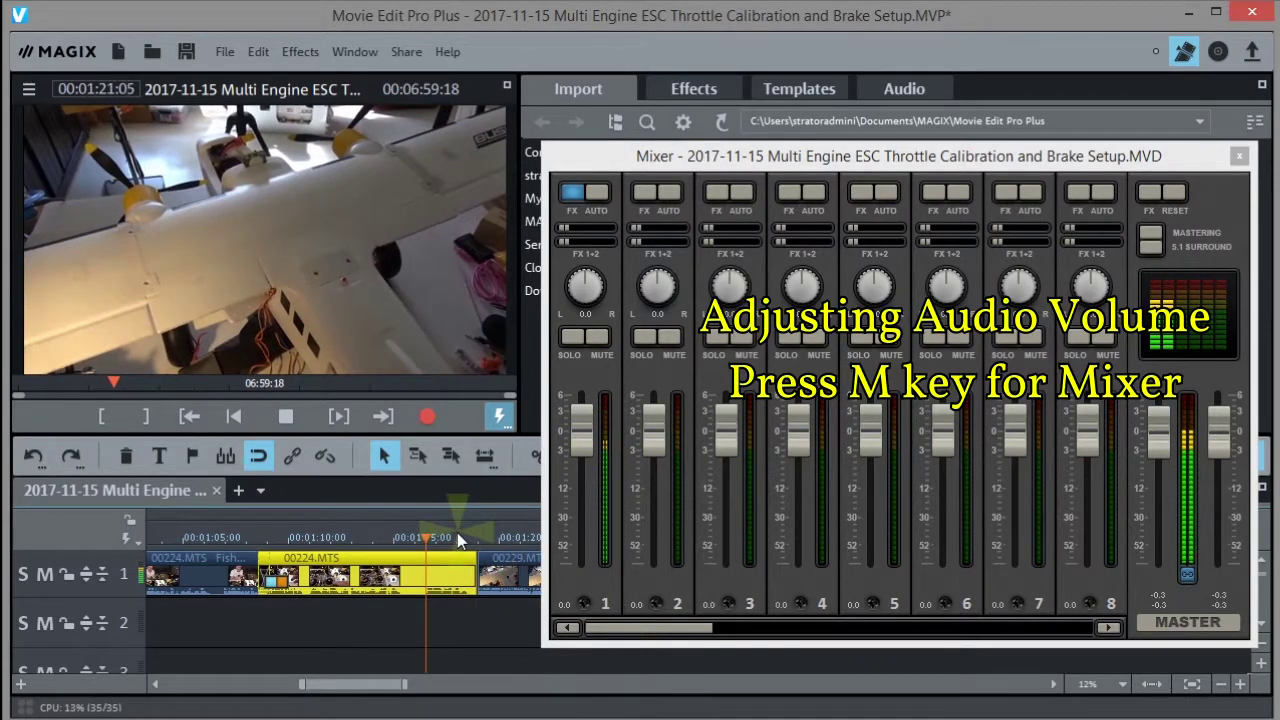
pyautogui.press('space')
pyautogui.press('space')
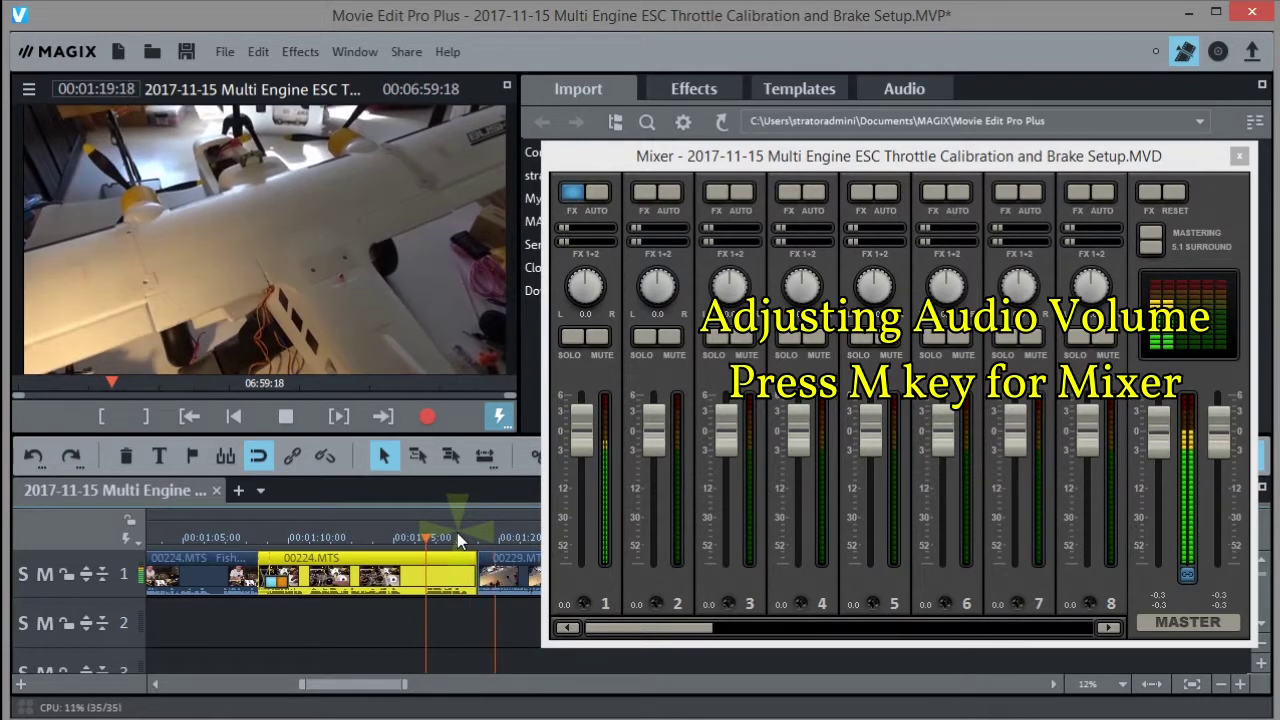
pyautogui.press('space')
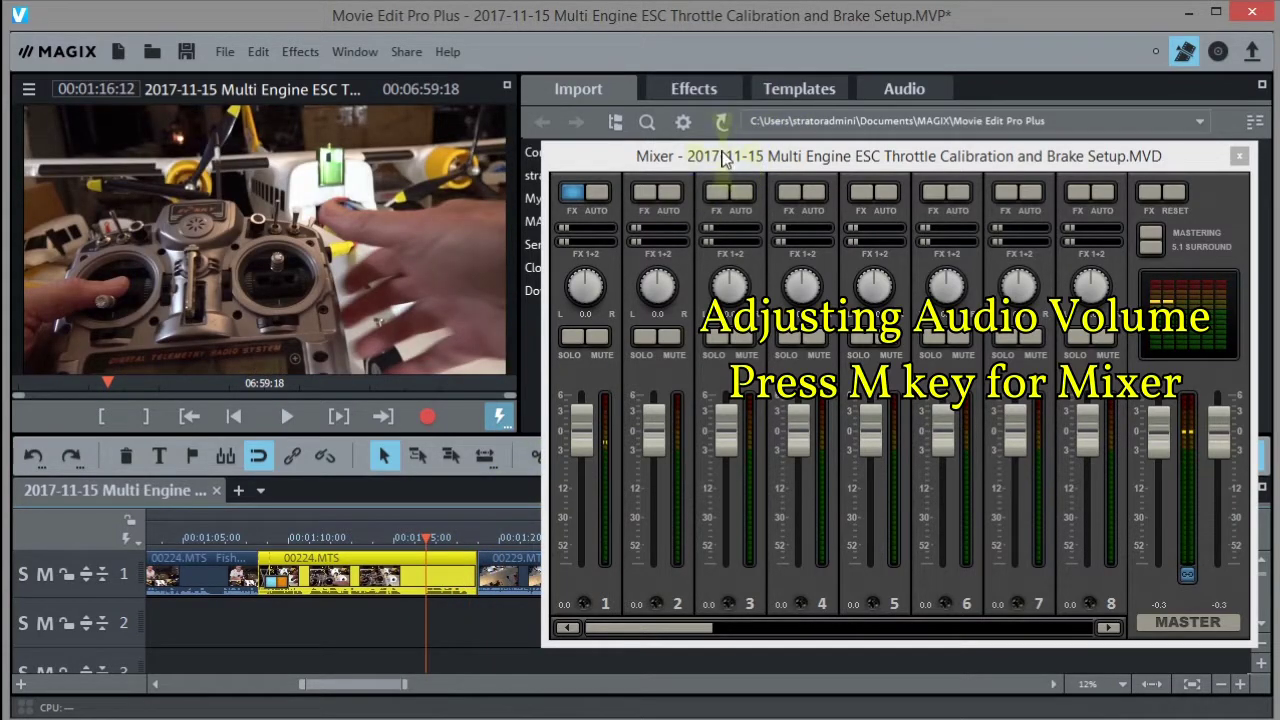
# Step: Examine the 00229.MTS clip's volume handle and the mixer's track 1 fader, and close the mixer
pyautogui.moveTo(731, 157); pyautogui.dragTo(1062, 164)
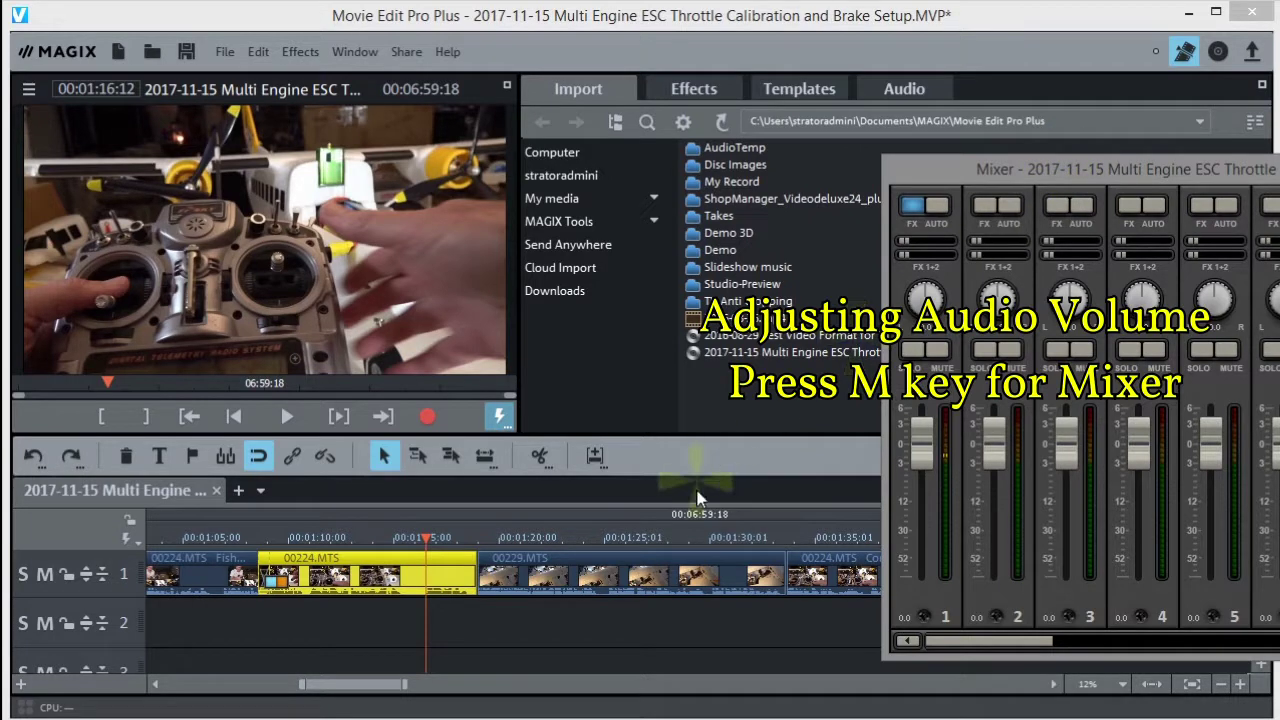
pyautogui.click(632, 590)
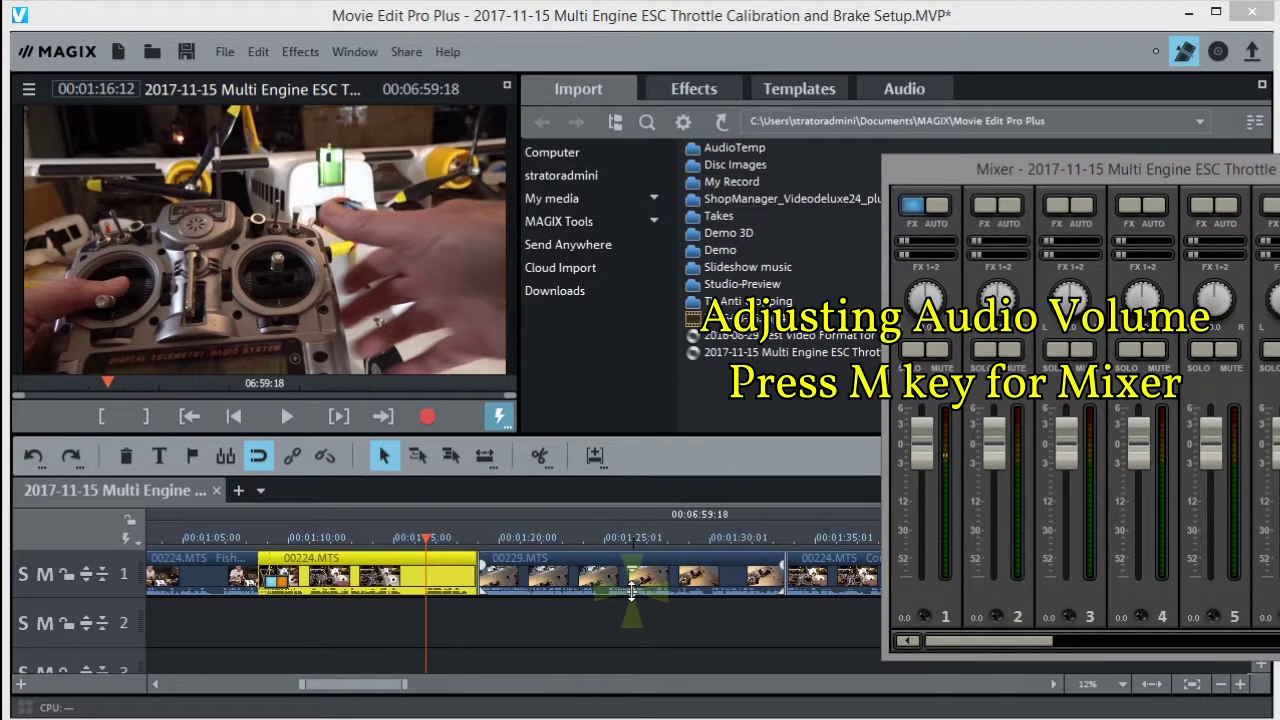
pyautogui.moveTo(918, 440)
pyautogui.mouseDown()
pyautogui.moveTo(920, 429)
pyautogui.moveTo(925, 485)
pyautogui.moveTo(925, 446)
pyautogui.mouseUp()
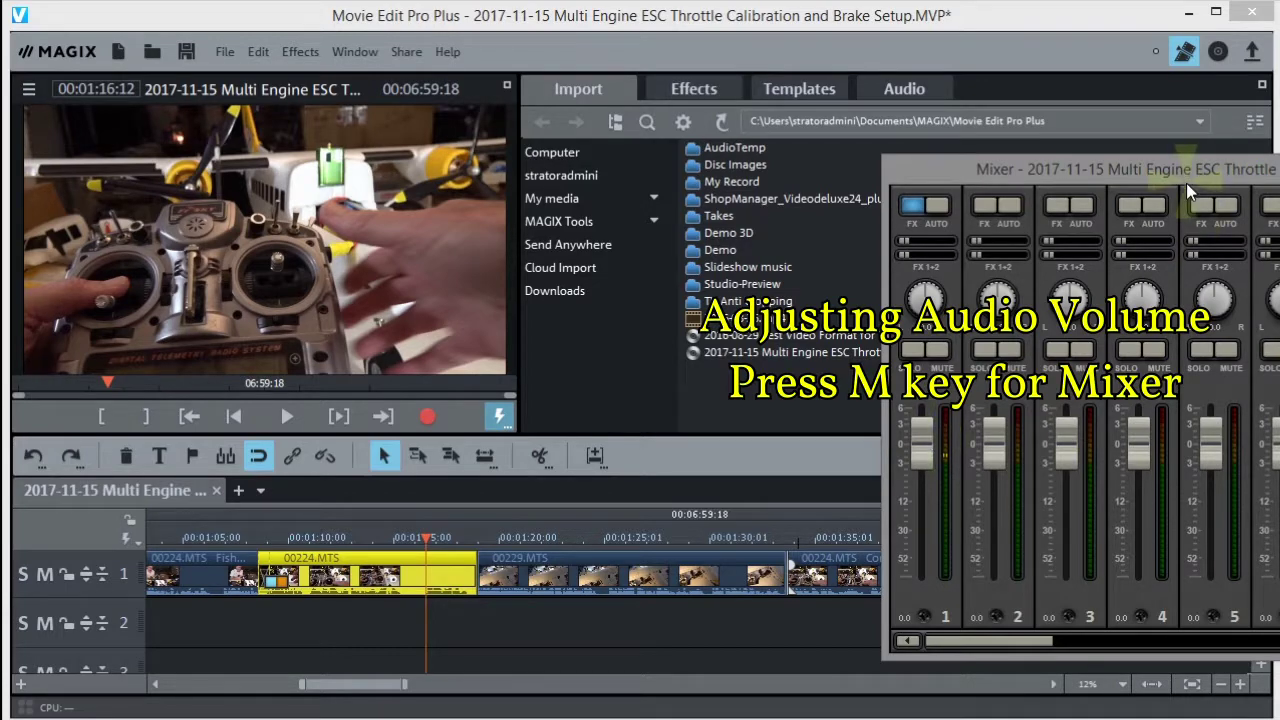
pyautogui.moveTo(1186, 171); pyautogui.dragTo(869, 177)
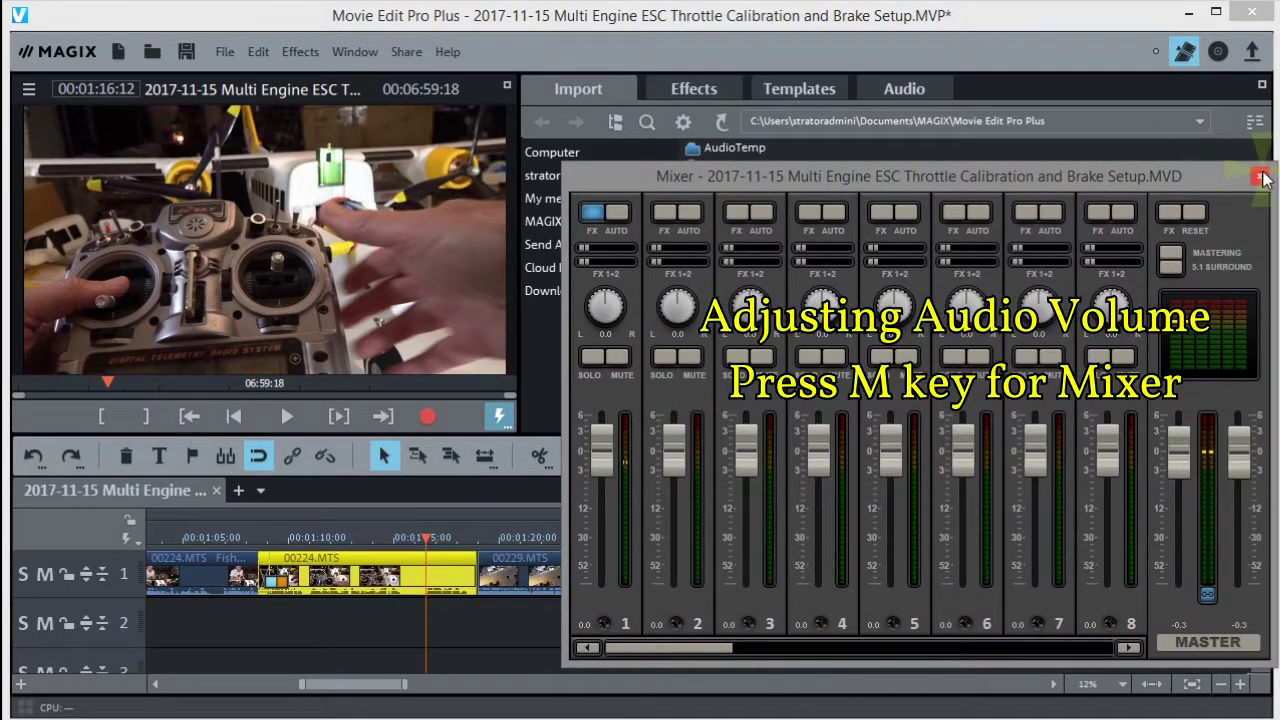
pyautogui.click(1265, 175)
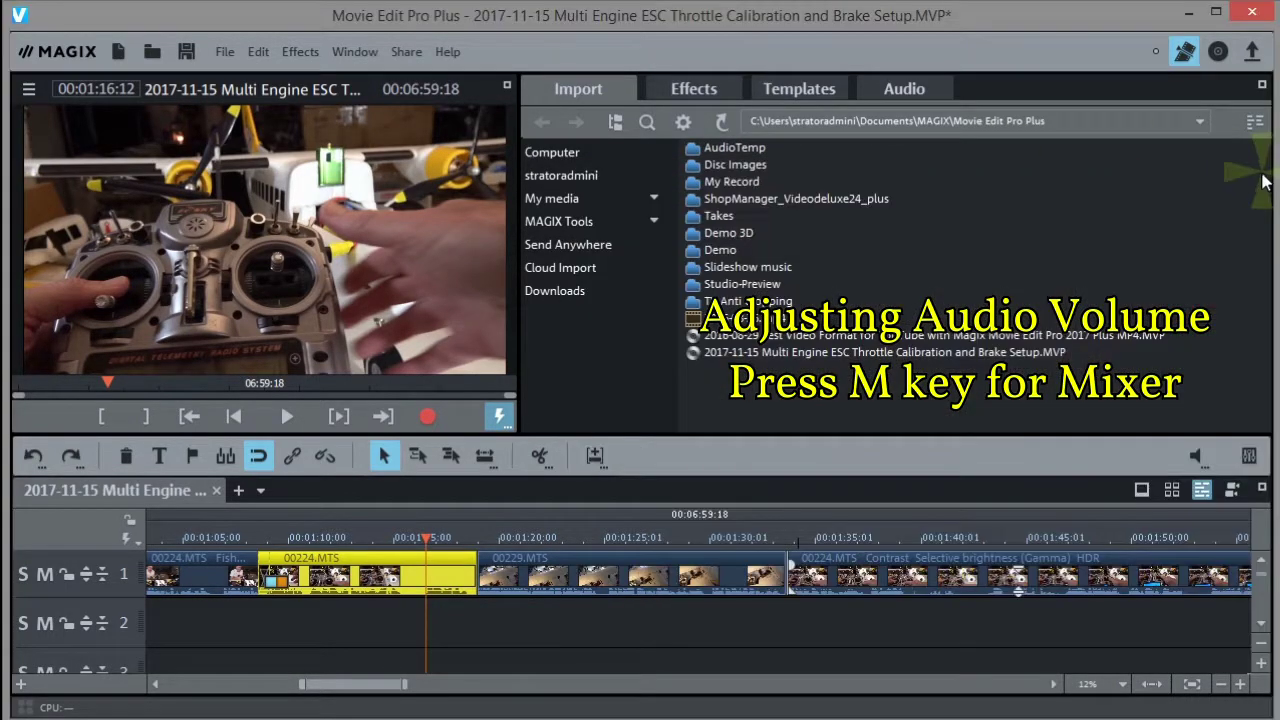
# Step: Try raising the 00229.MTS clip's own volume, listen to the result, and return it to 0.0
pyautogui.click(632, 590)
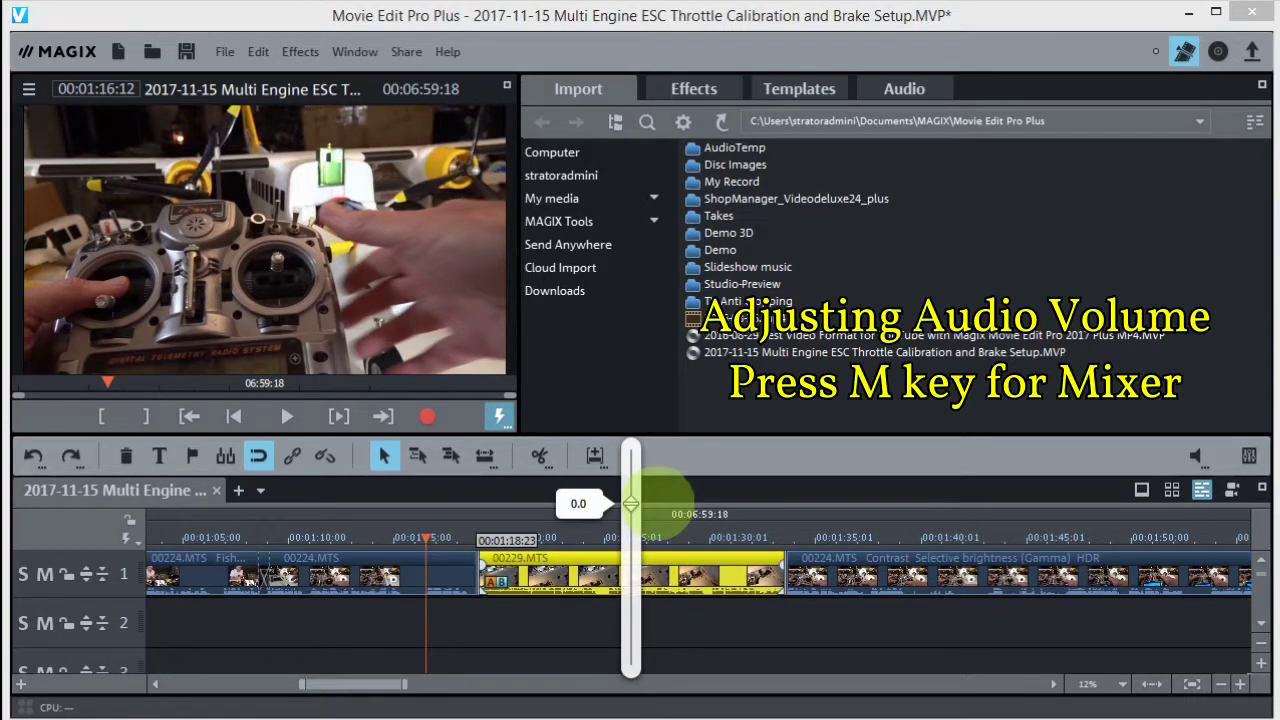
pyautogui.moveTo(631, 503); pyautogui.dragTo(631, 455)
pyautogui.press('space')
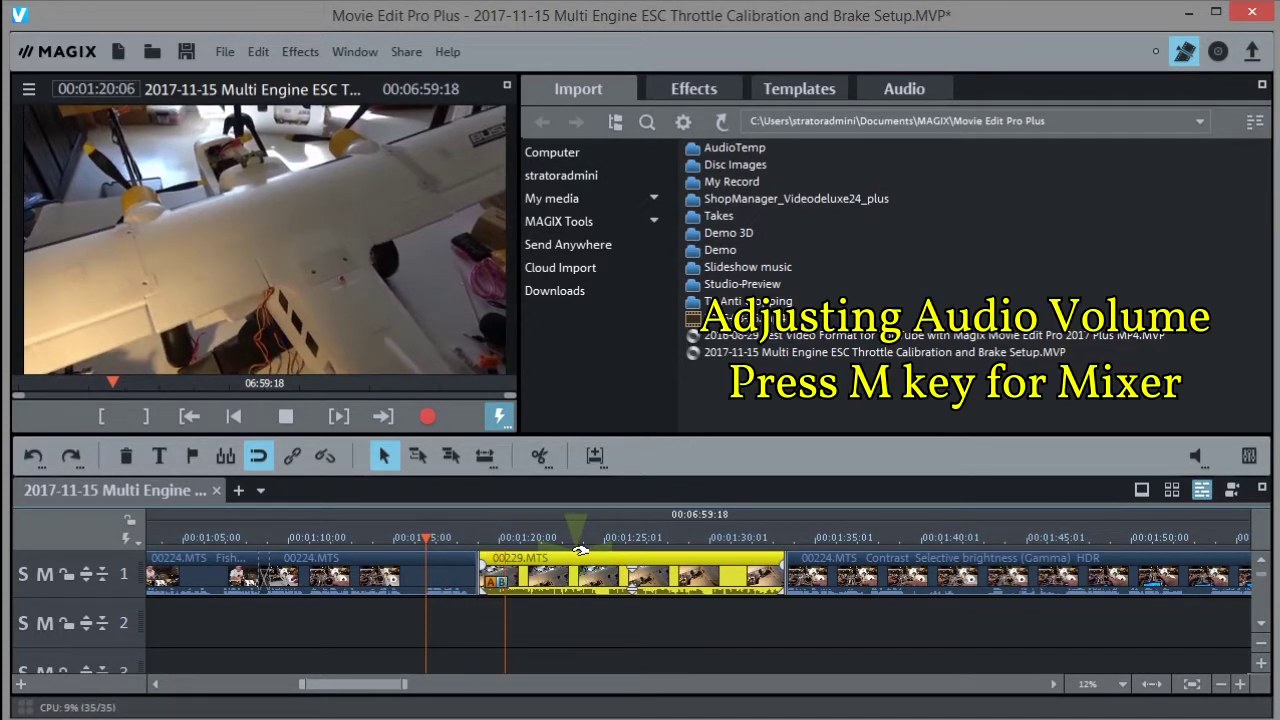
pyautogui.press('space')
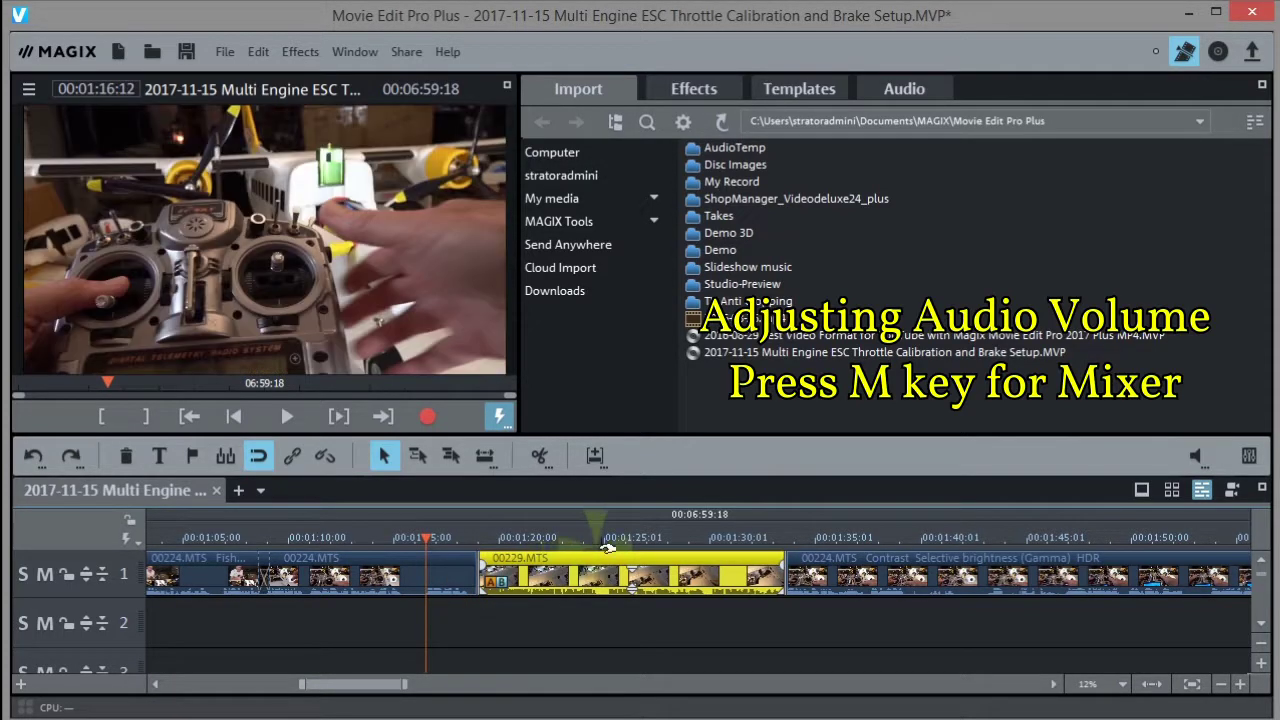
pyautogui.moveTo(631, 585); pyautogui.dragTo(629, 498)
pyautogui.press('space')
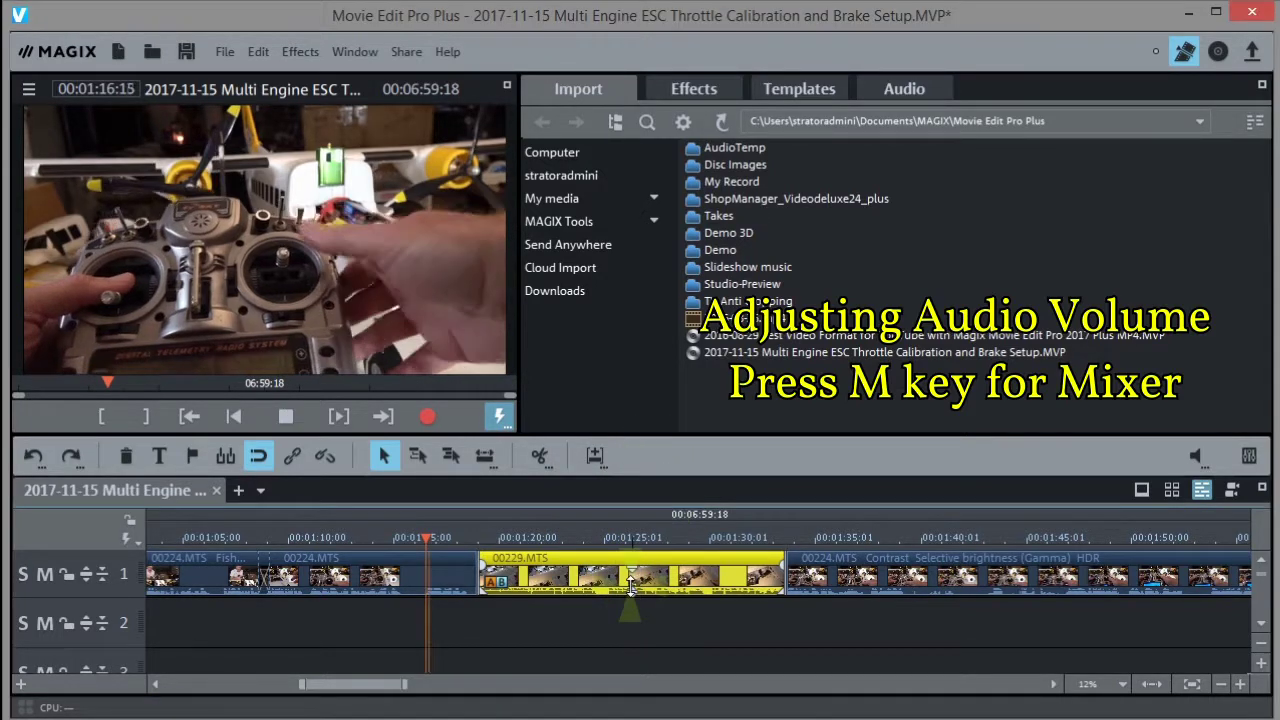
pyautogui.click(570, 538)
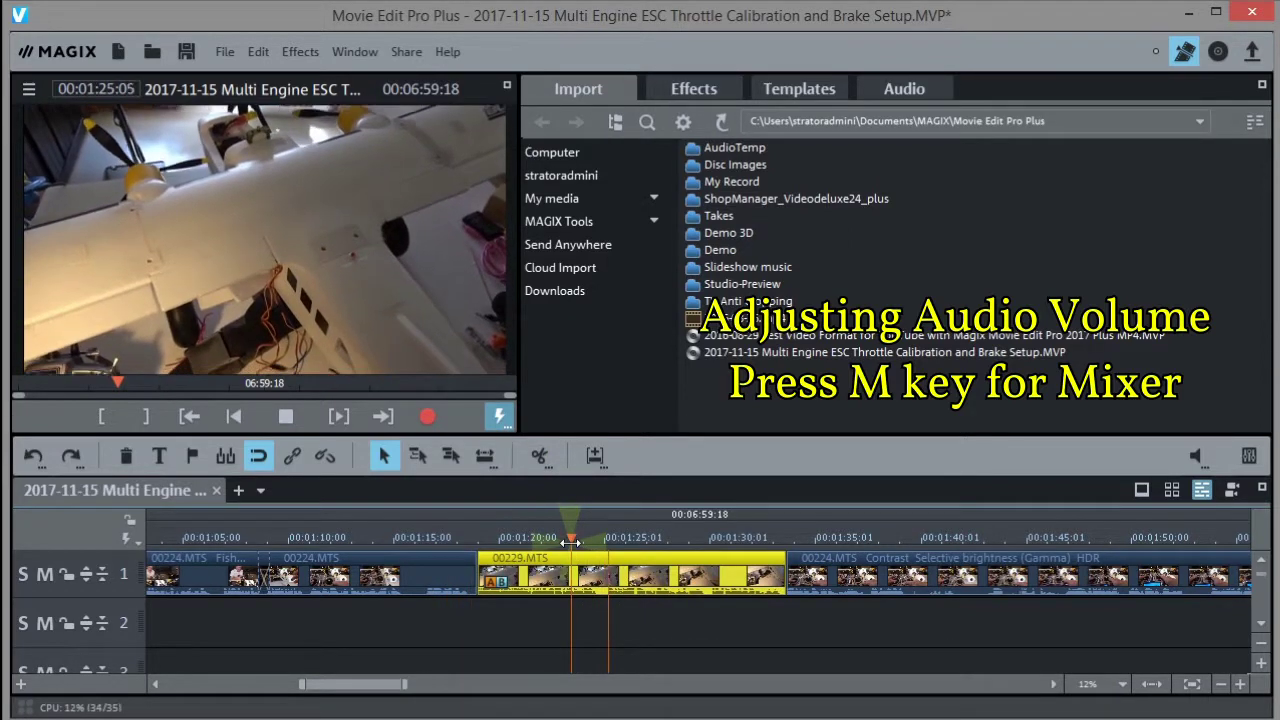
pyautogui.press('space')
# Step: Adjust the 00229.MTS clip's volume slightly with its volume handle and reopen the audio mixer
pyautogui.moveTo(632, 590)
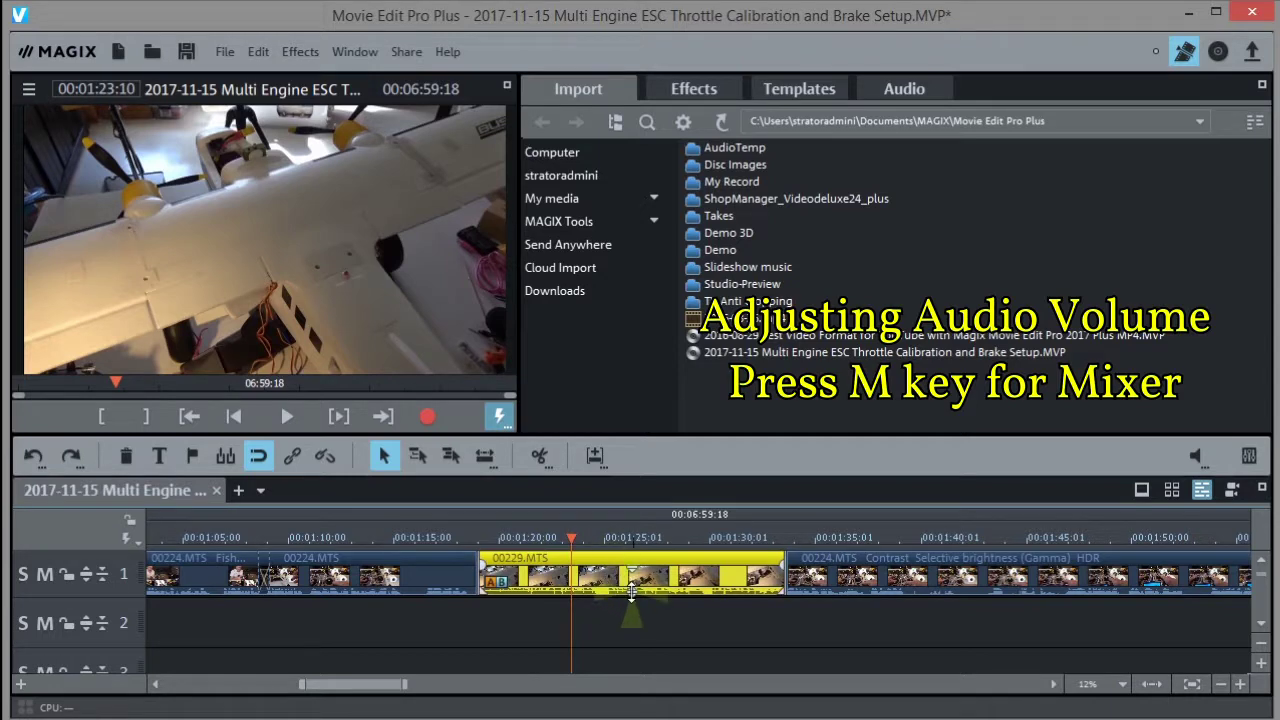
pyautogui.click(632, 590)
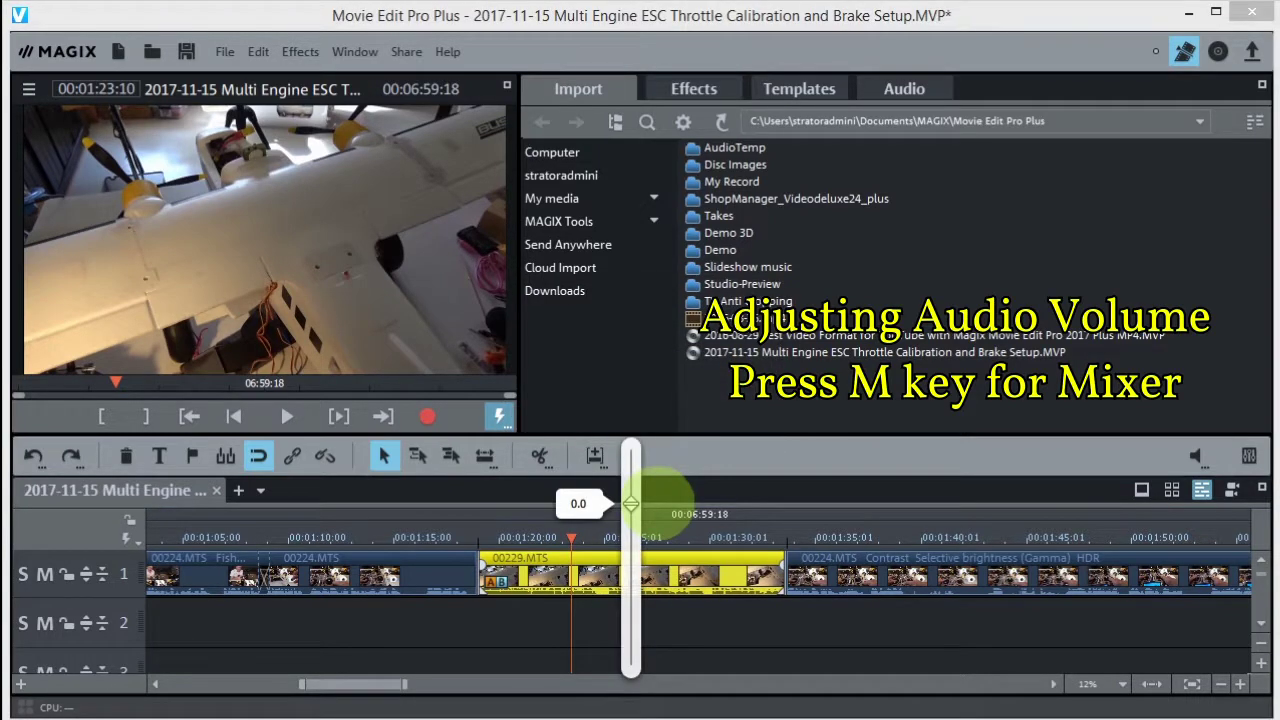
pyautogui.moveTo(630, 504); pyautogui.dragTo(630, 500)
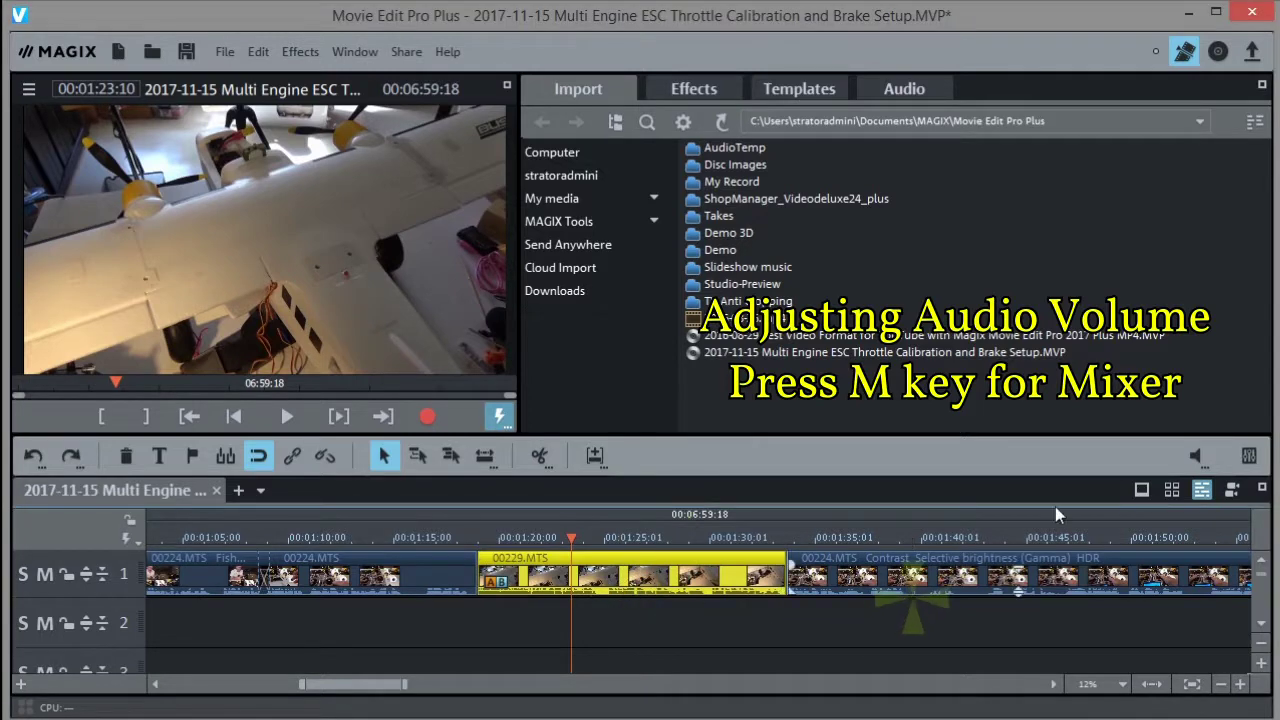
pyautogui.click(1249, 456)
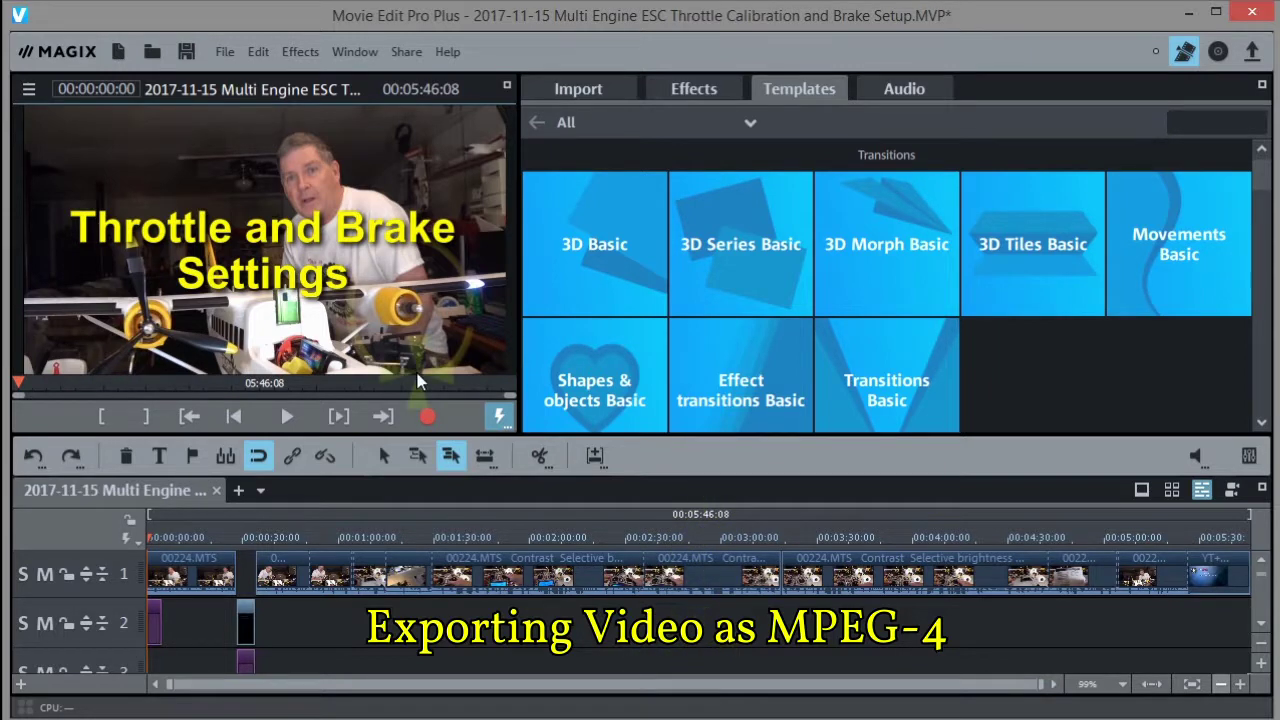
# Step: Start exporting the movie as MPEG-4, display all presets, and choose the MP4 FullHD 1920x1080 23.976p preset
pyautogui.click(224, 52)
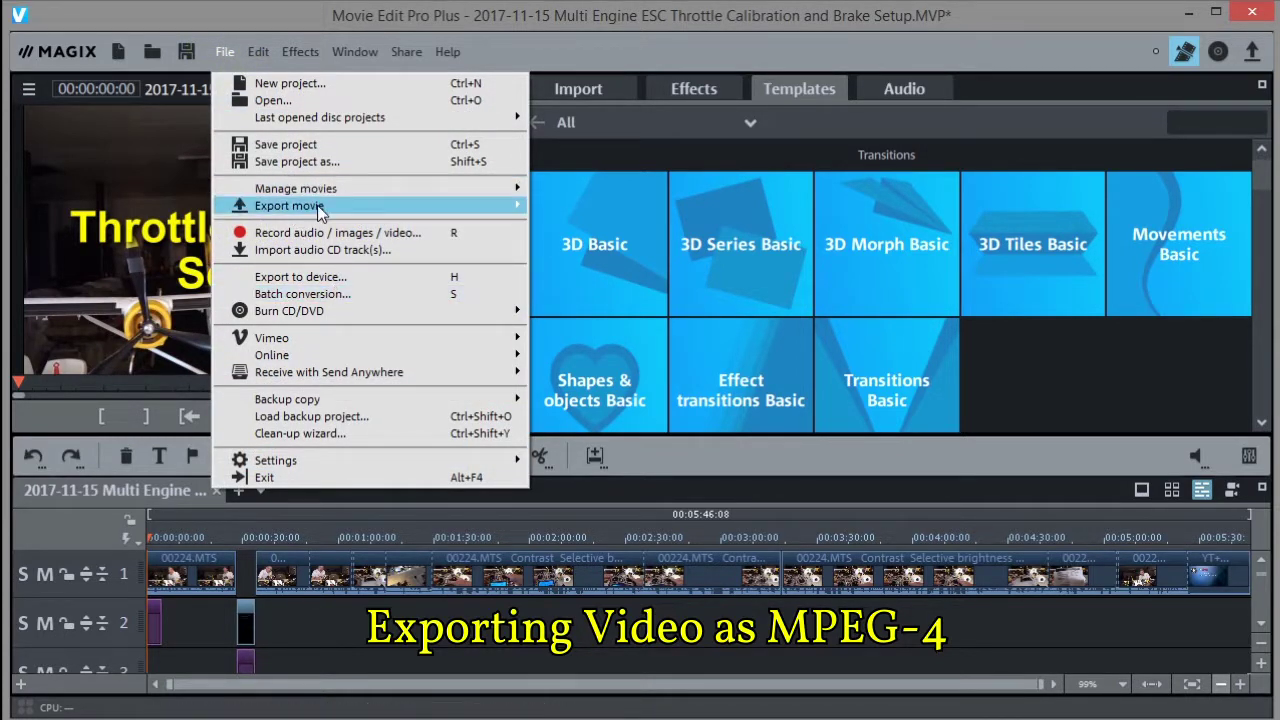
pyautogui.moveTo(318, 205)
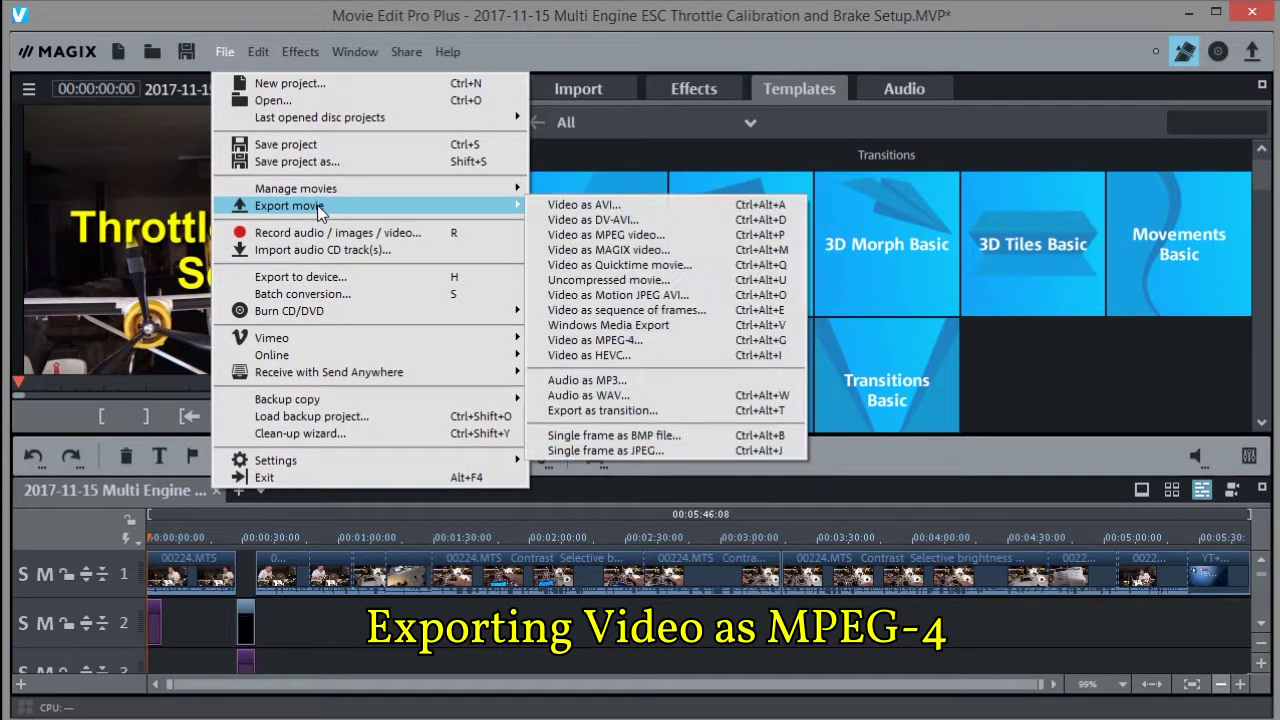
pyautogui.click(612, 341)
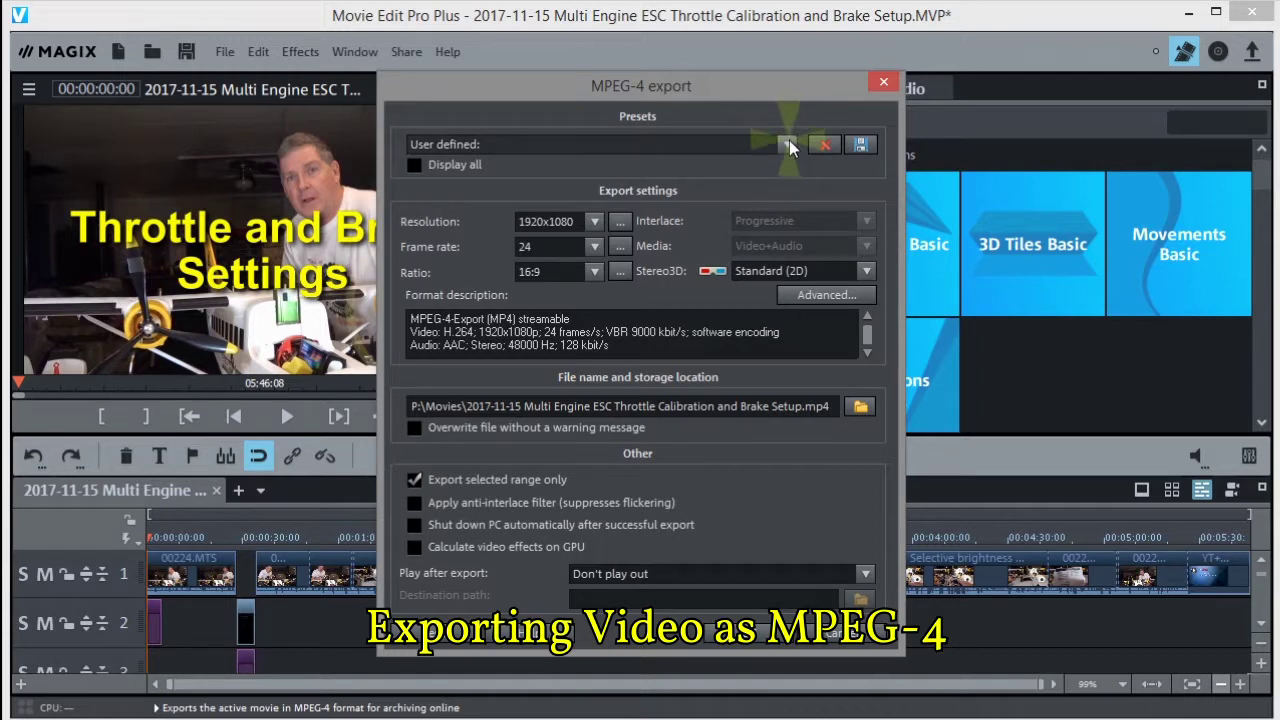
pyautogui.click(414, 164)
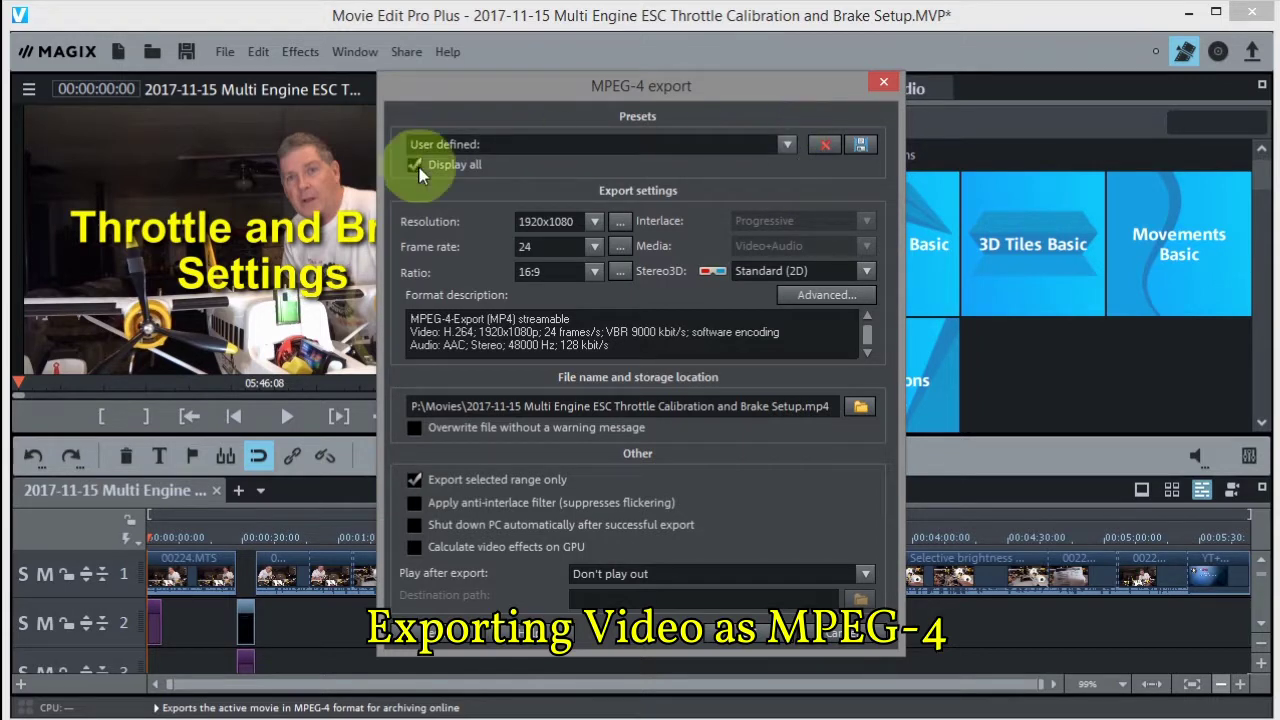
pyautogui.click(787, 145)
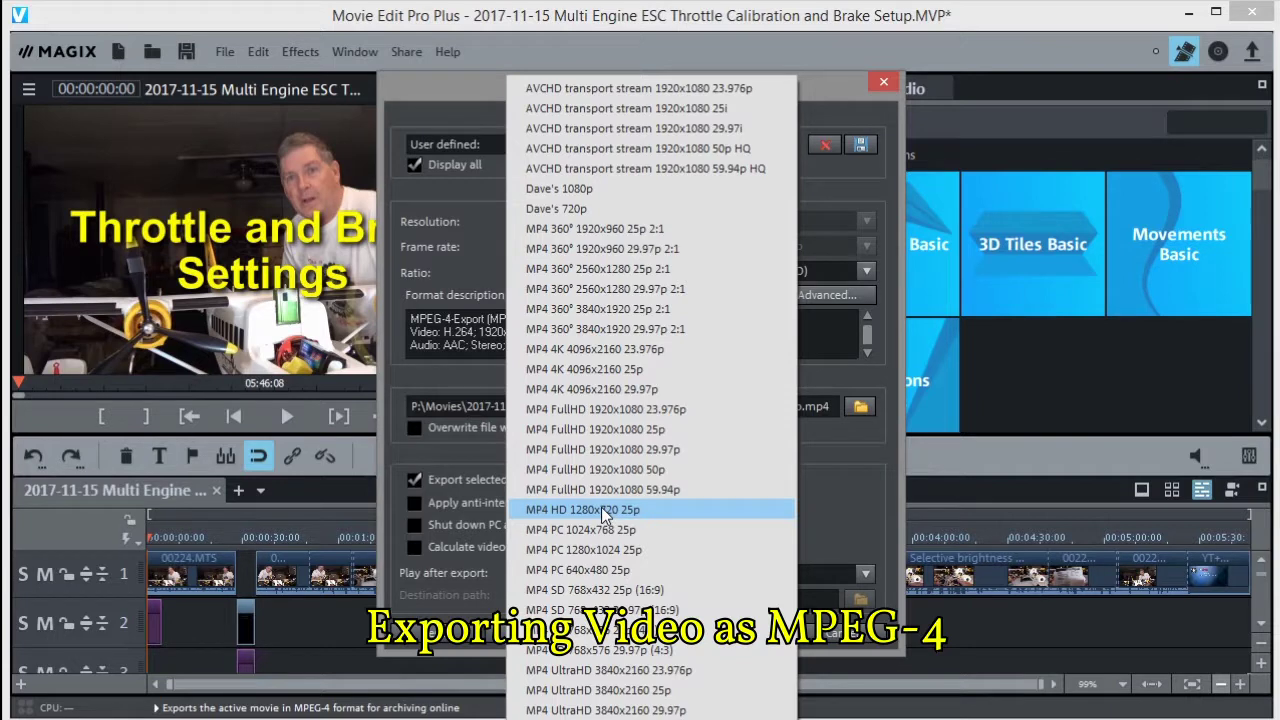
pyautogui.click(623, 411)
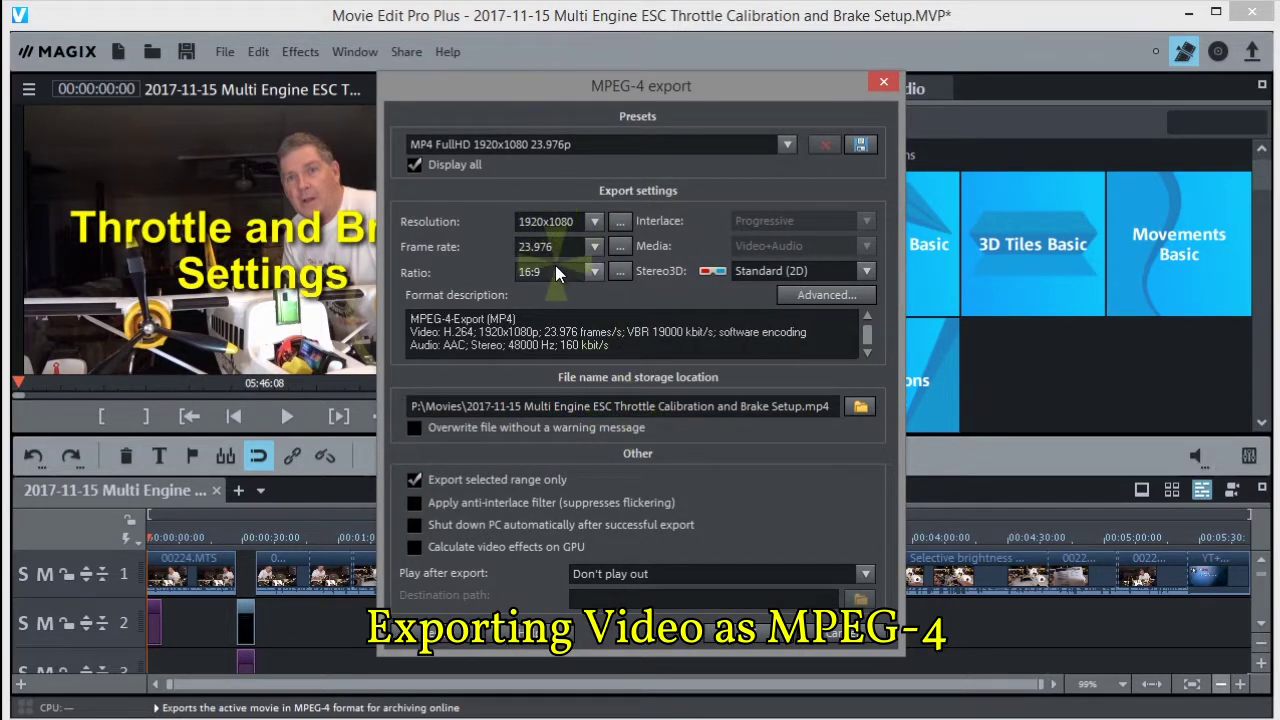
# Step: Review the advanced MPEG-4 settings and export the movie, overwriting the existing file, continuing despite differing settings and ignoring the empty section
pyautogui.click(830, 294)
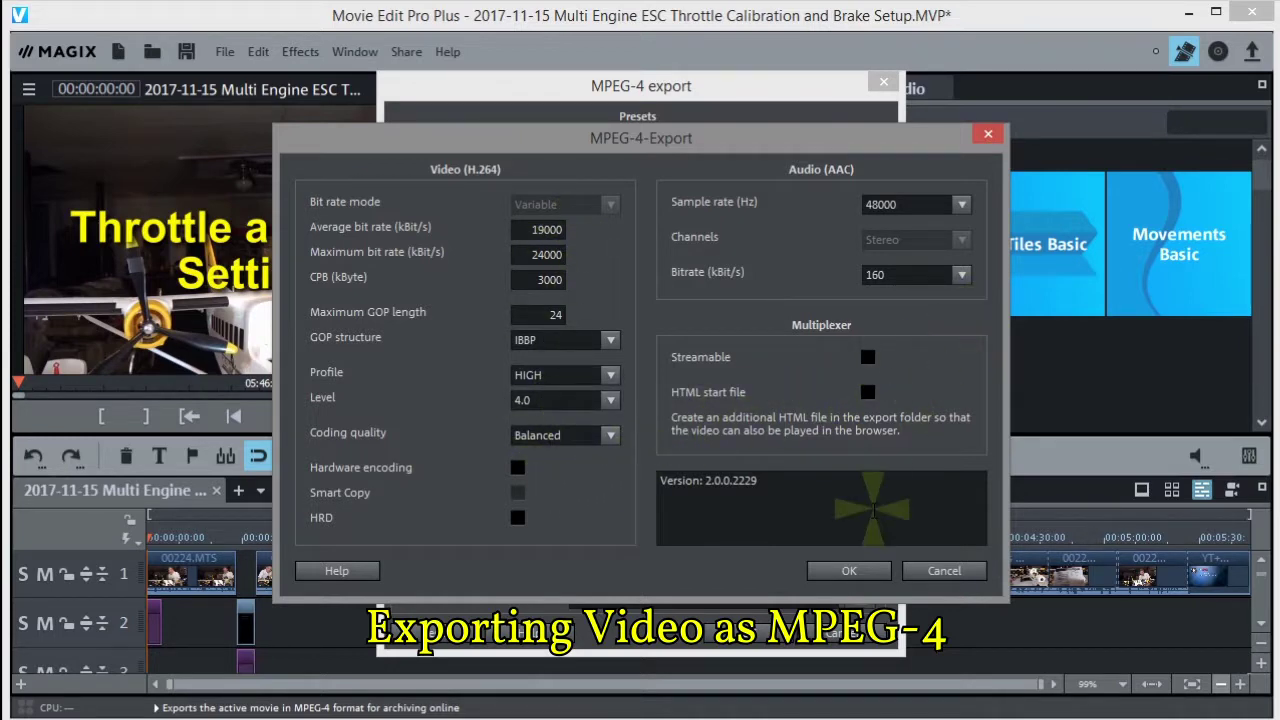
pyautogui.click(840, 575)
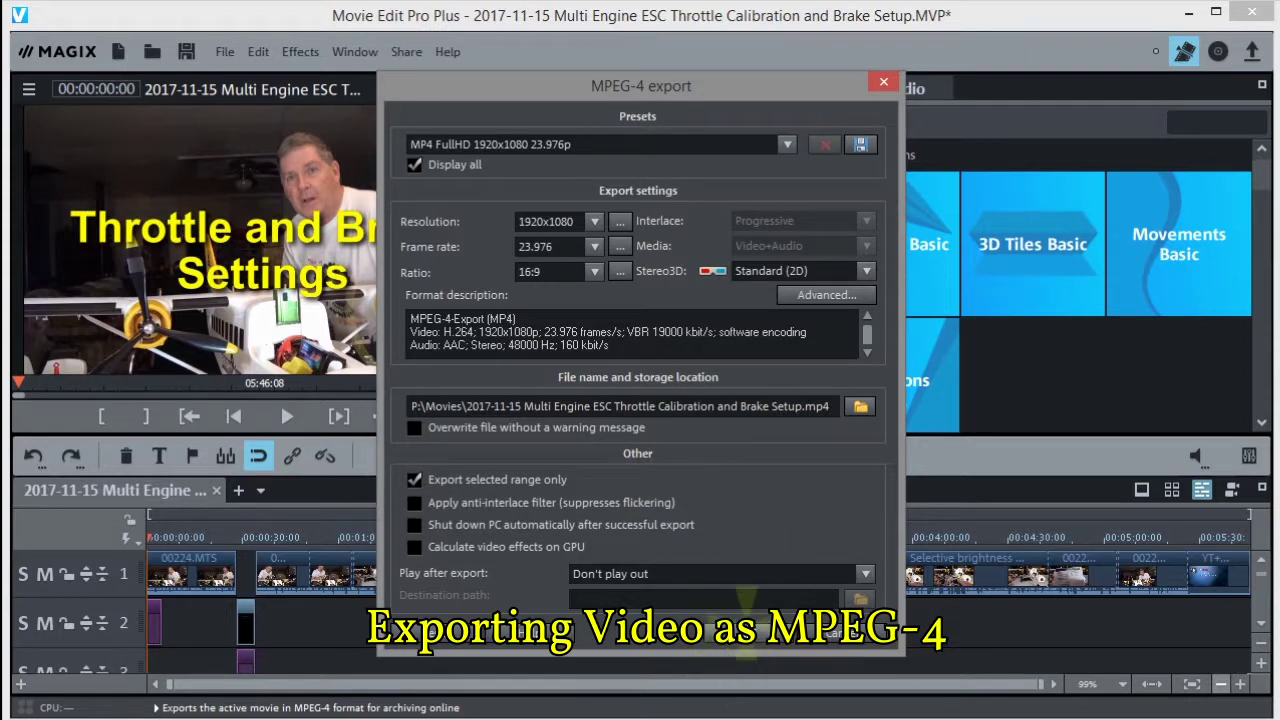
pyautogui.click(748, 638)
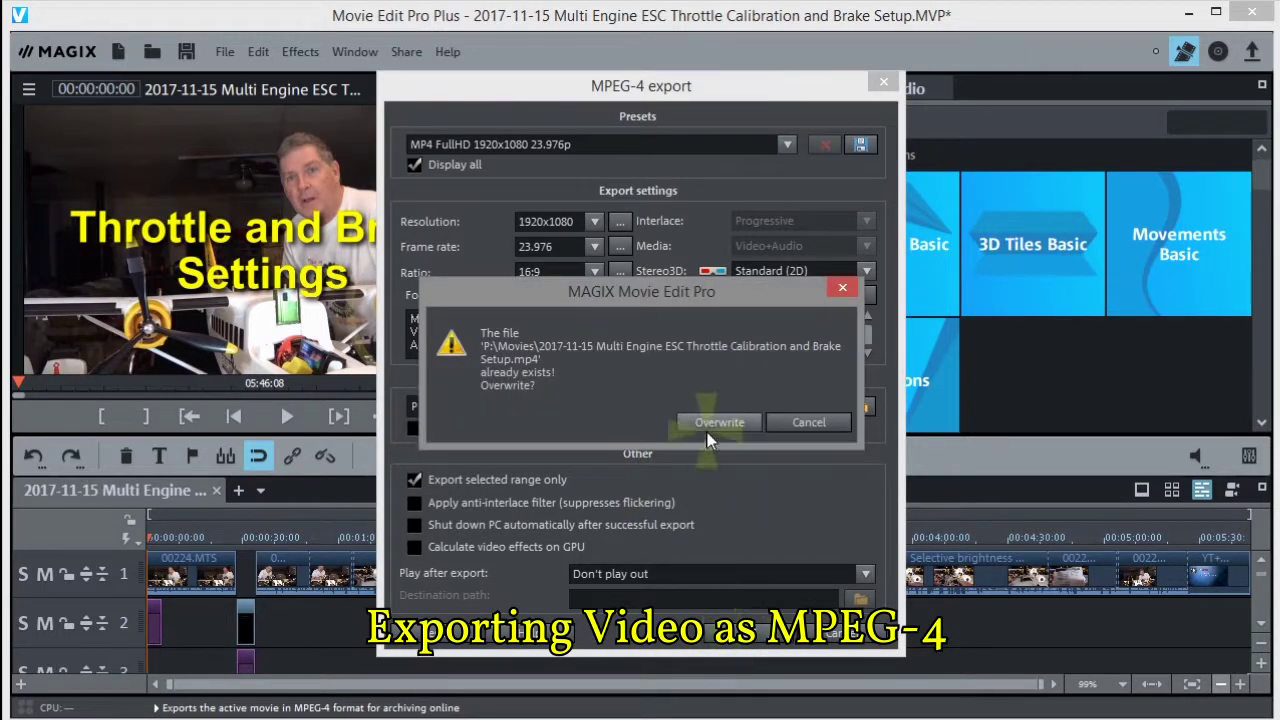
pyautogui.click(721, 422)
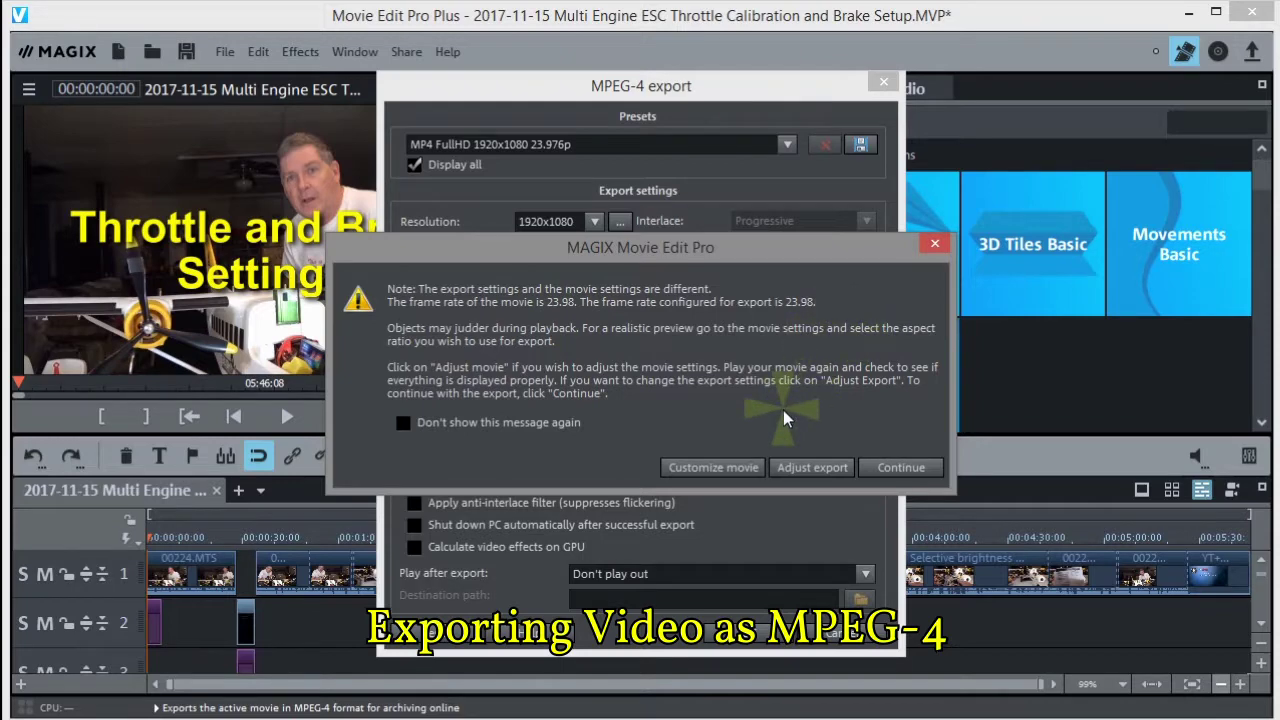
pyautogui.click(888, 467)
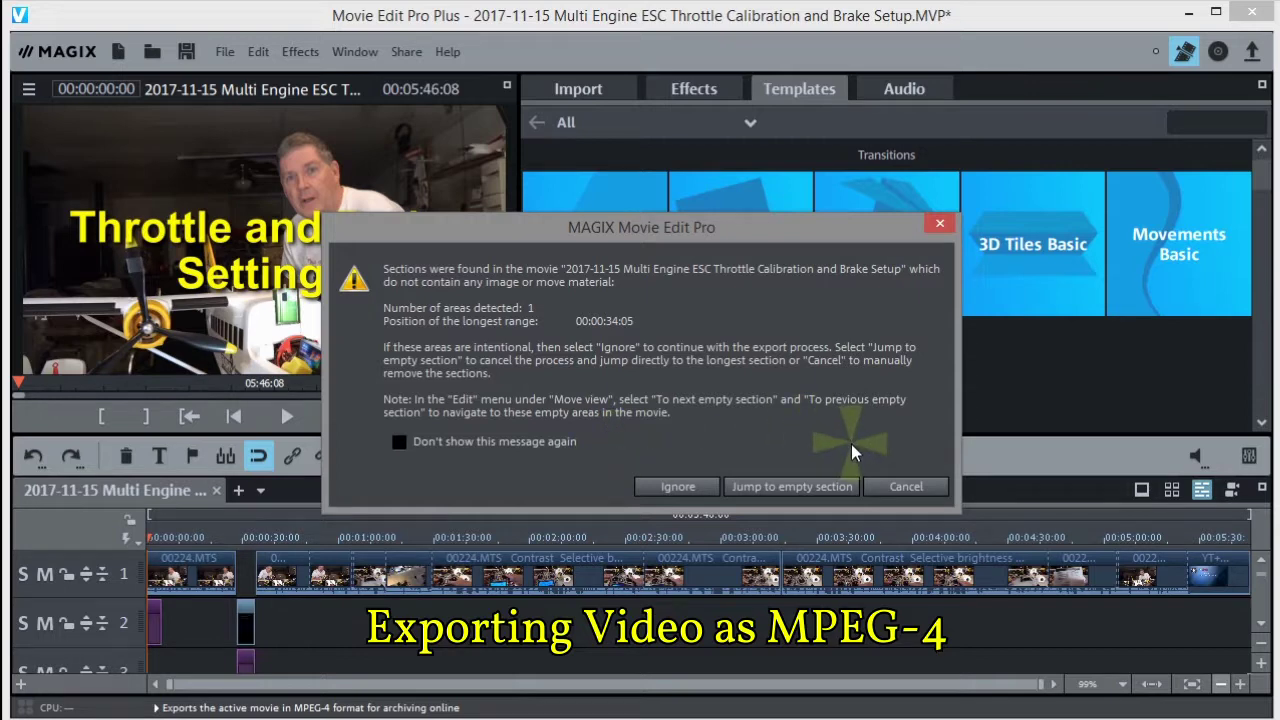
pyautogui.click(673, 487)
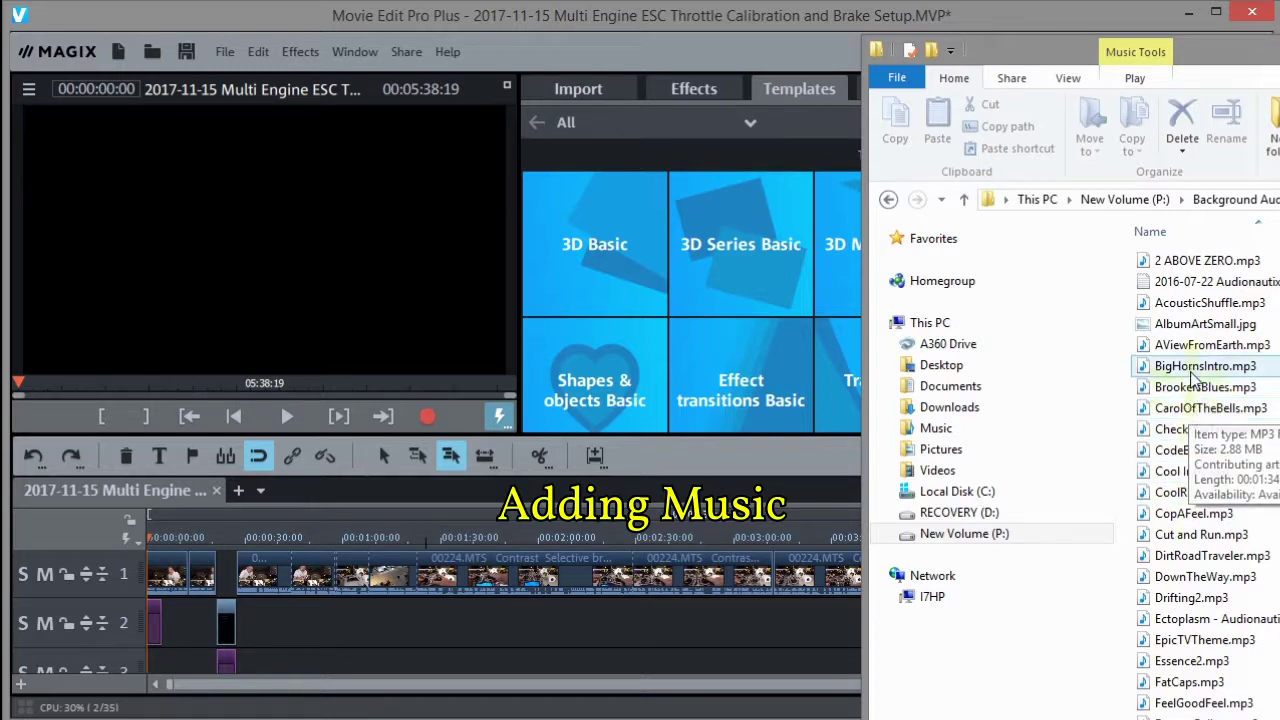
# Step: Add AcousticShuffle.mp3 from the background audio folder to track 2 and, in single-object mode, align its start with the 00224.MTS clip at about 00:01:22
pyautogui.moveTo(1203, 310); pyautogui.dragTo(414, 630)
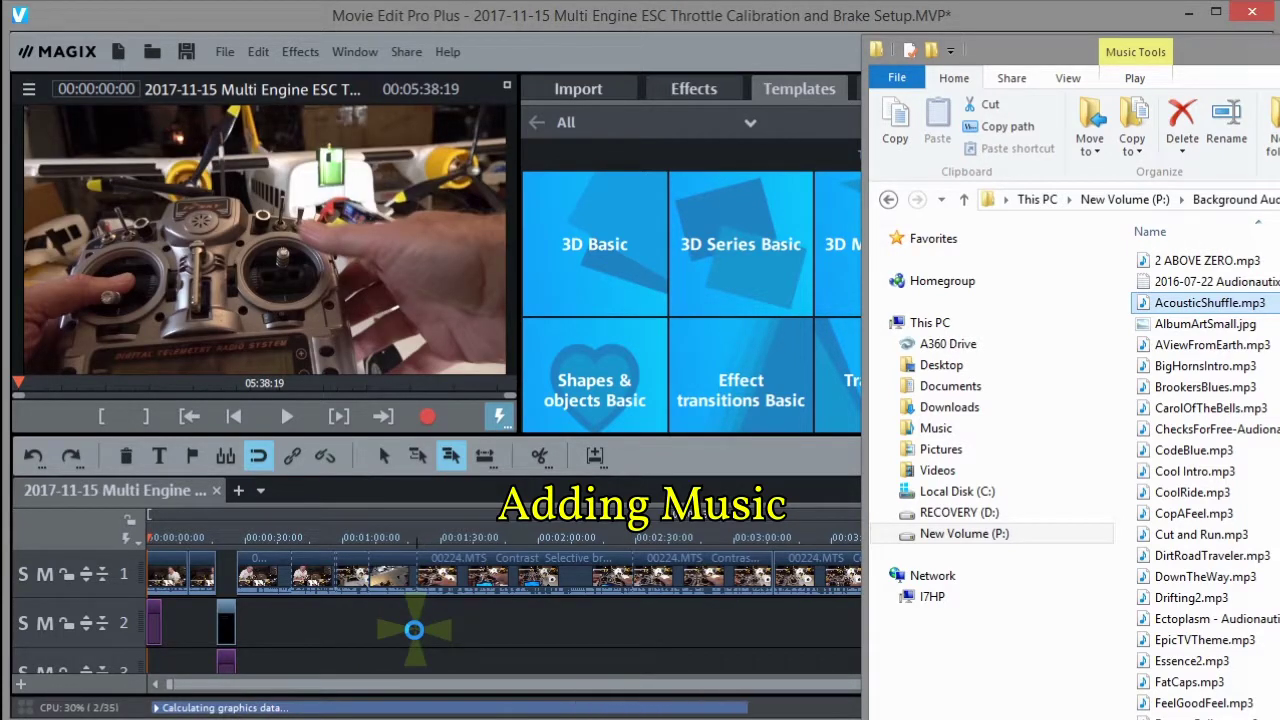
pyautogui.click(731, 16)
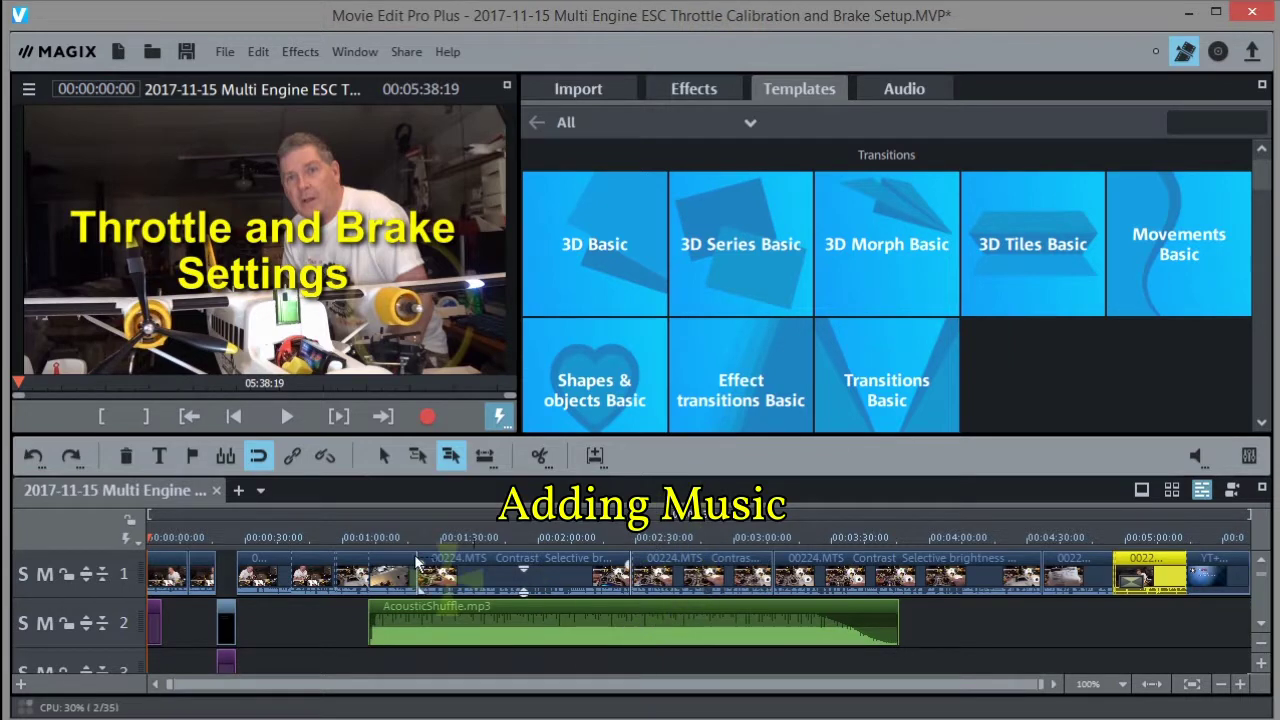
pyautogui.click(444, 615)
pyautogui.moveTo(444, 615)
pyautogui.mouseDown()
pyautogui.moveTo(491, 620)
pyautogui.moveTo(440, 617)
pyautogui.mouseUp()
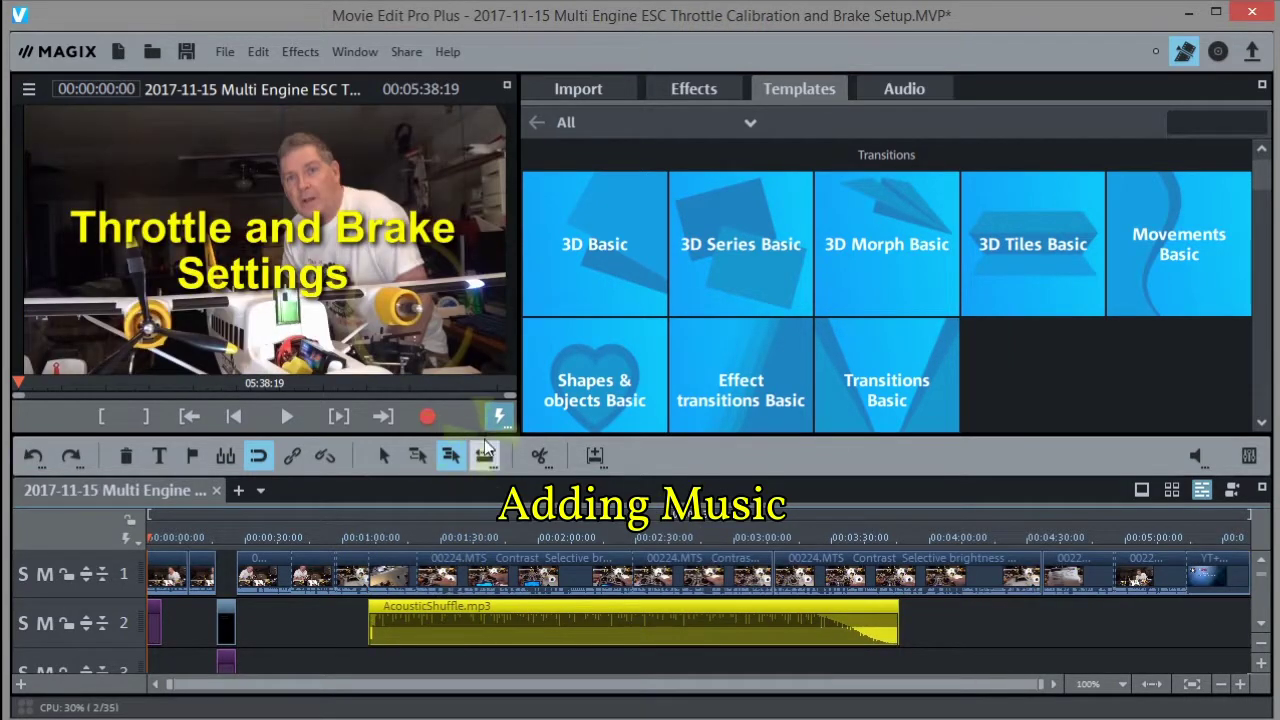
pyautogui.click(385, 457)
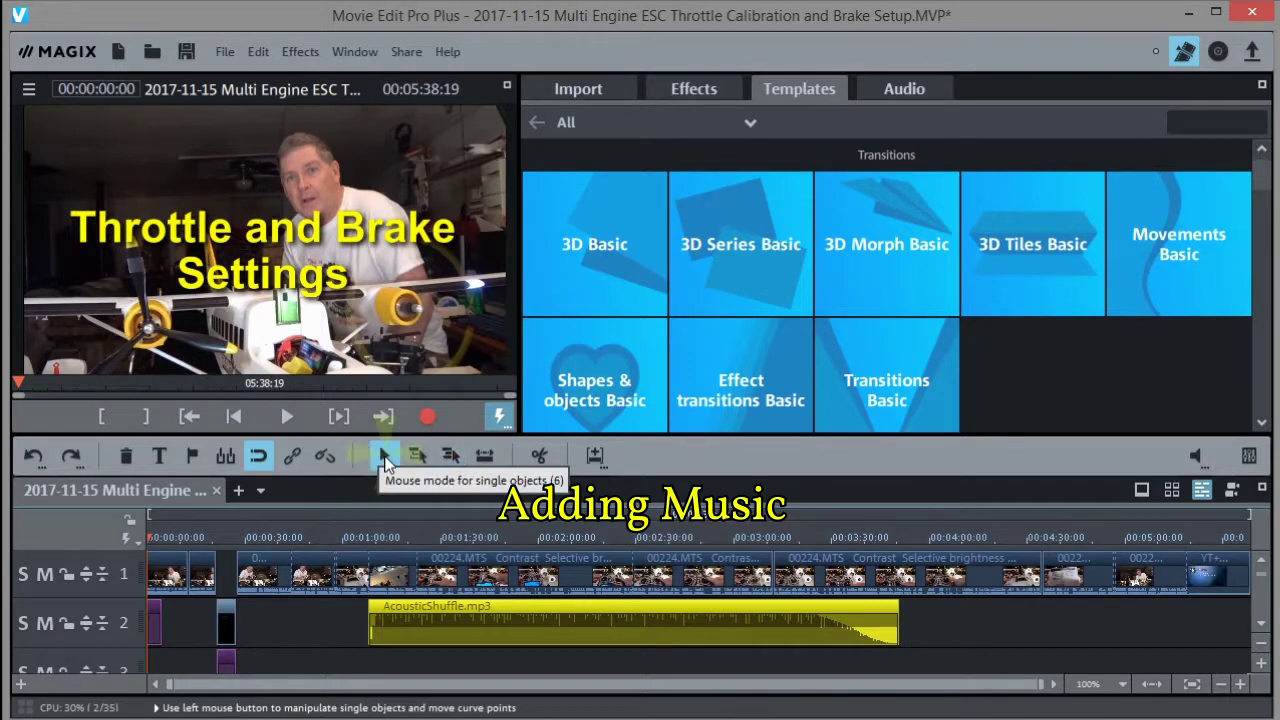
pyautogui.moveTo(416, 618); pyautogui.dragTo(457, 636)
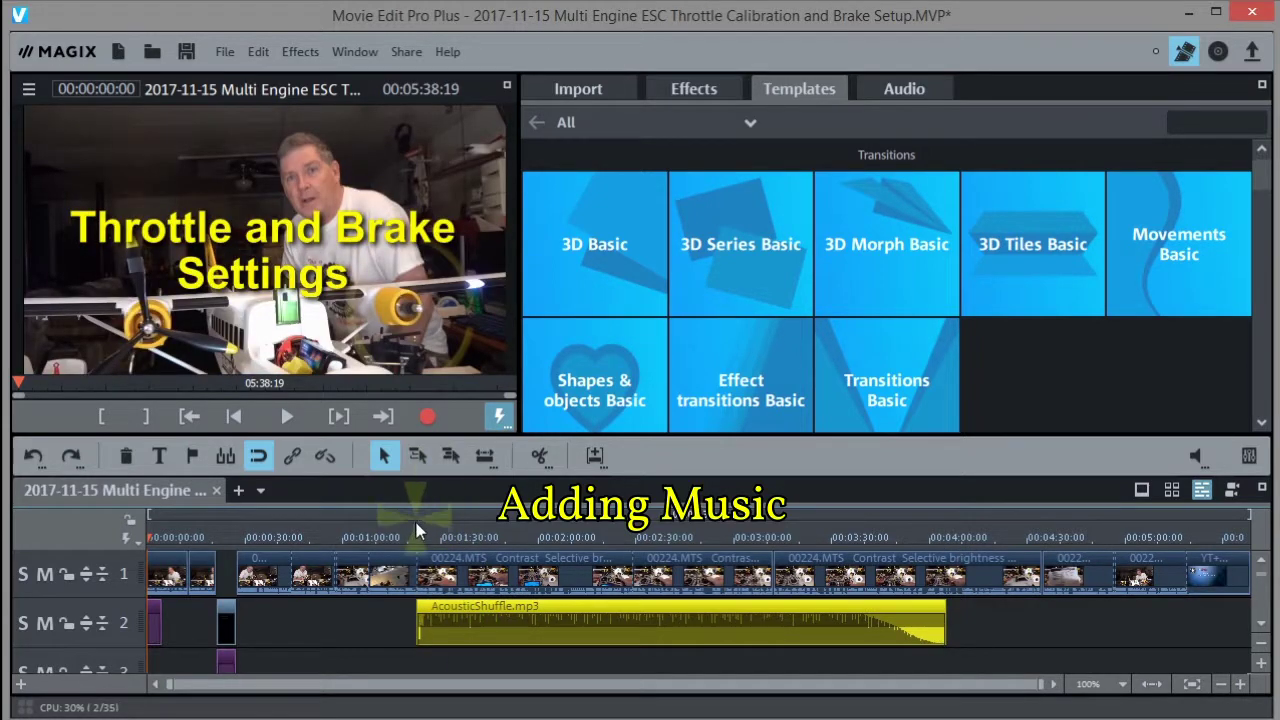
# Step: Play the movie from the start of AcousticShuffle.mp3, lower the music clip's volume while listening, and stop playback
pyautogui.click(418, 532)
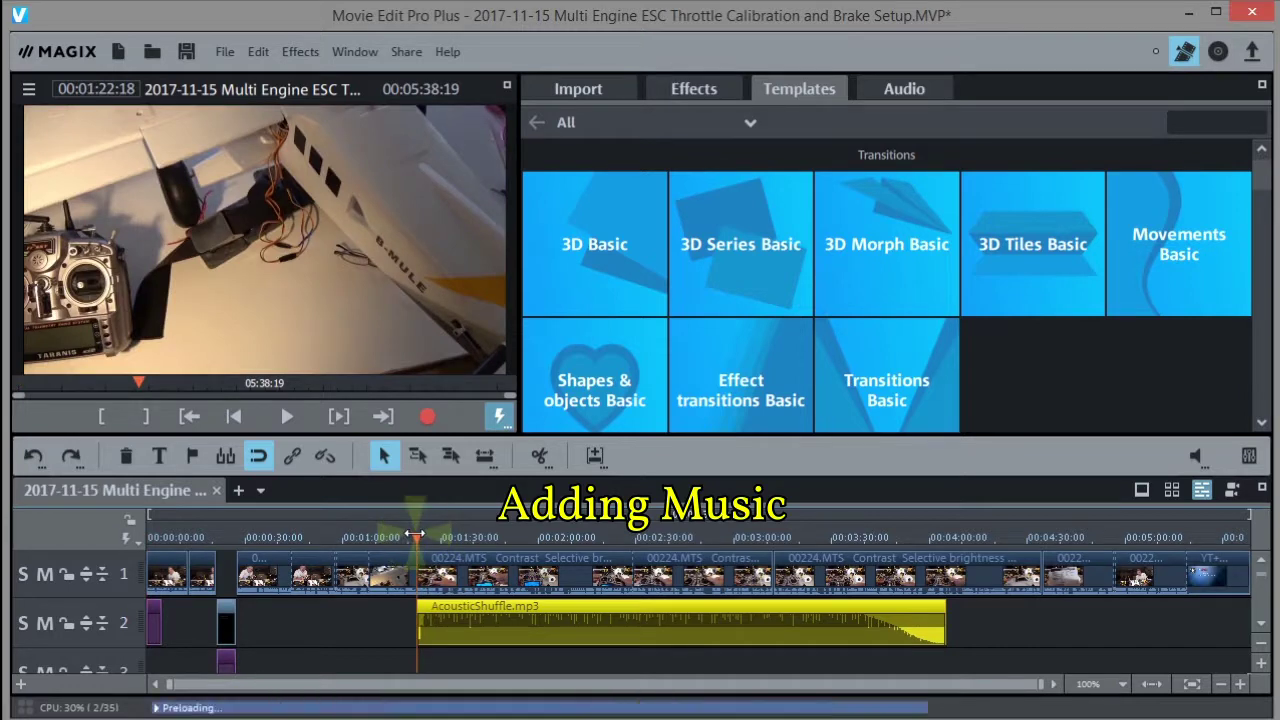
pyautogui.press('space')
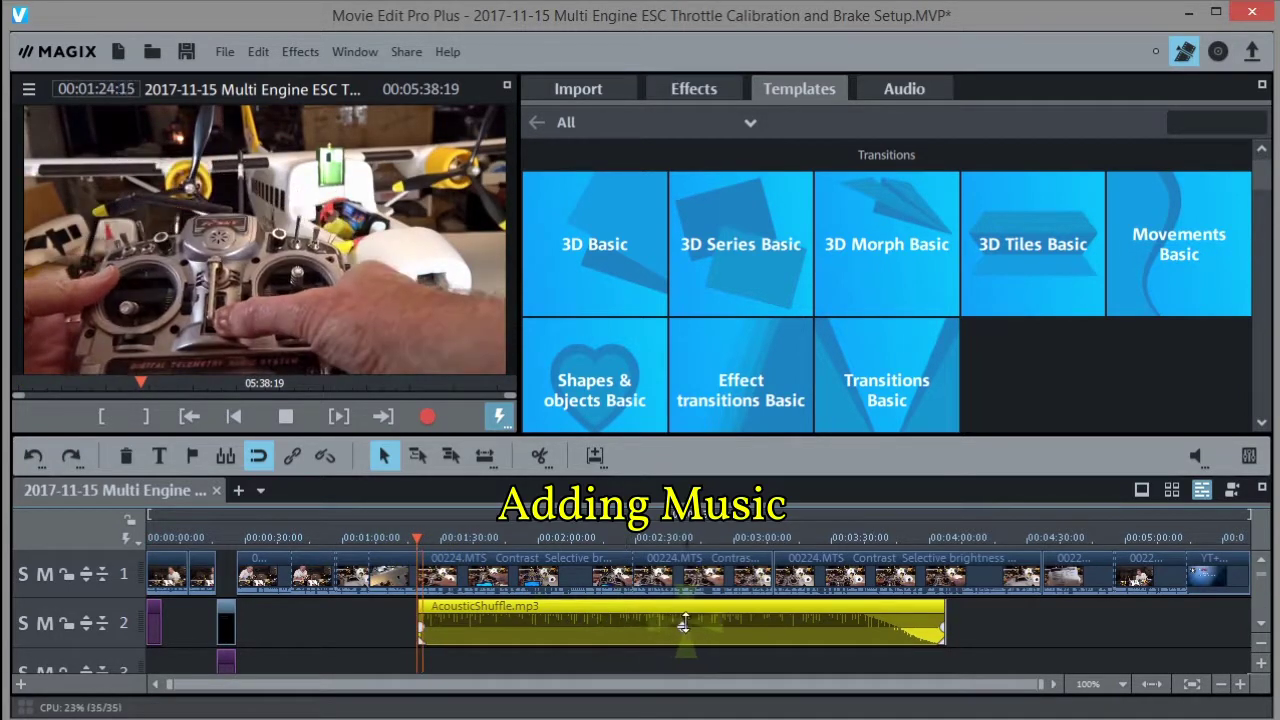
pyautogui.moveTo(682, 627); pyautogui.dragTo(682, 641)
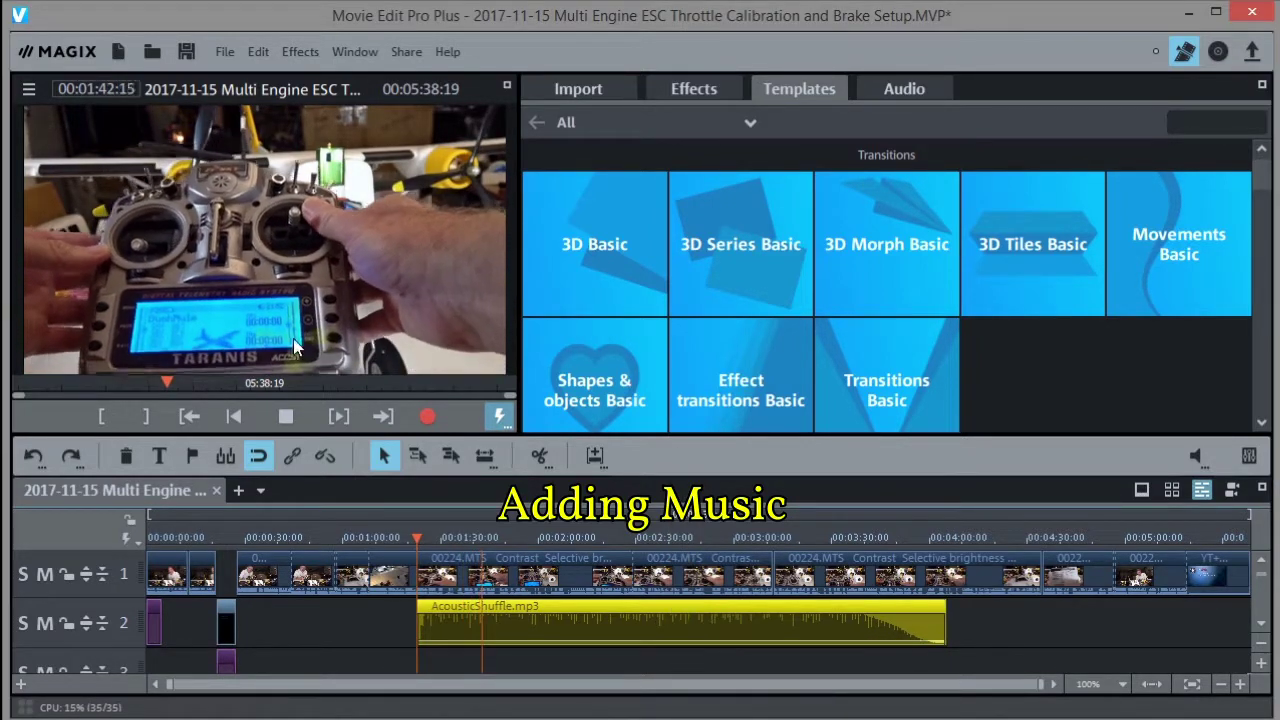
pyautogui.click(283, 420)
# Step: Give AcousticShuffle.mp3 a short fade-in at its start and a short fade-out at its end
pyautogui.click(427, 612)
pyautogui.moveTo(417, 636)
pyautogui.mouseDown()
pyautogui.moveTo(455, 622)
pyautogui.moveTo(420, 626)
pyautogui.moveTo(443, 634)
pyautogui.mouseUp()
pyautogui.moveTo(690, 638); pyautogui.dragTo(697, 498)
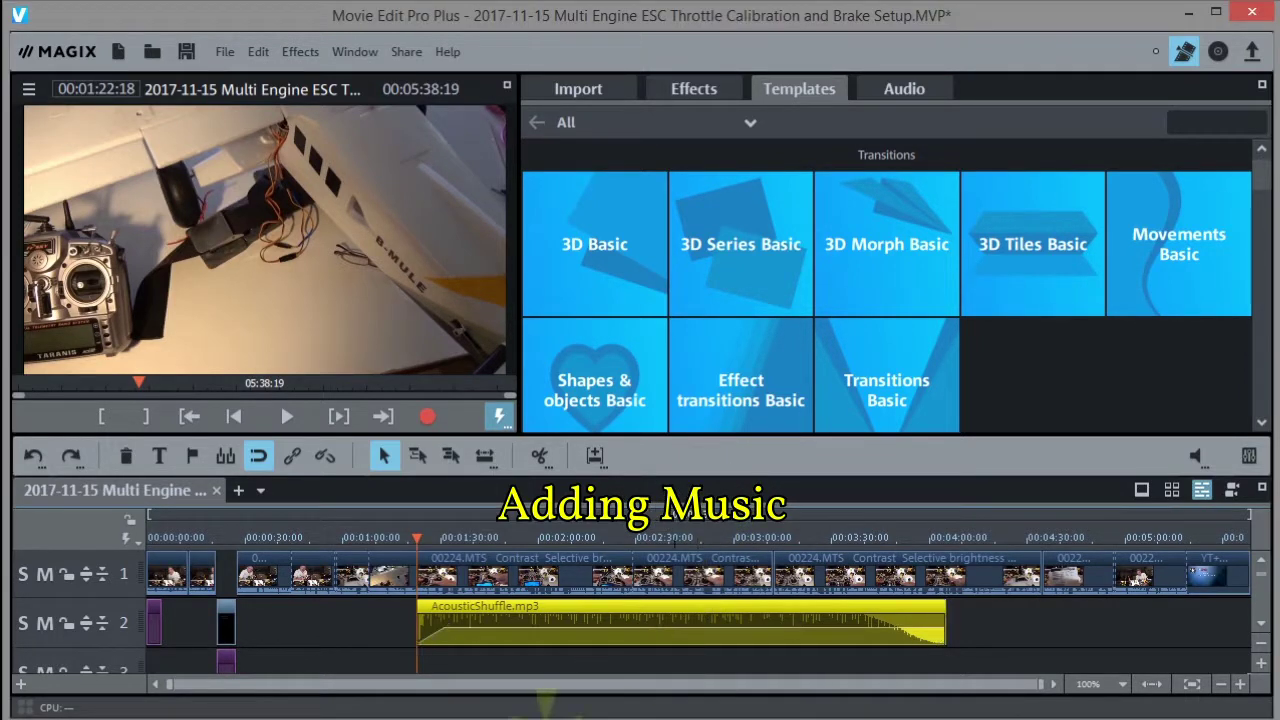
pyautogui.click(415, 622)
pyautogui.moveTo(415, 622); pyautogui.dragTo(449, 627)
pyautogui.click(935, 627)
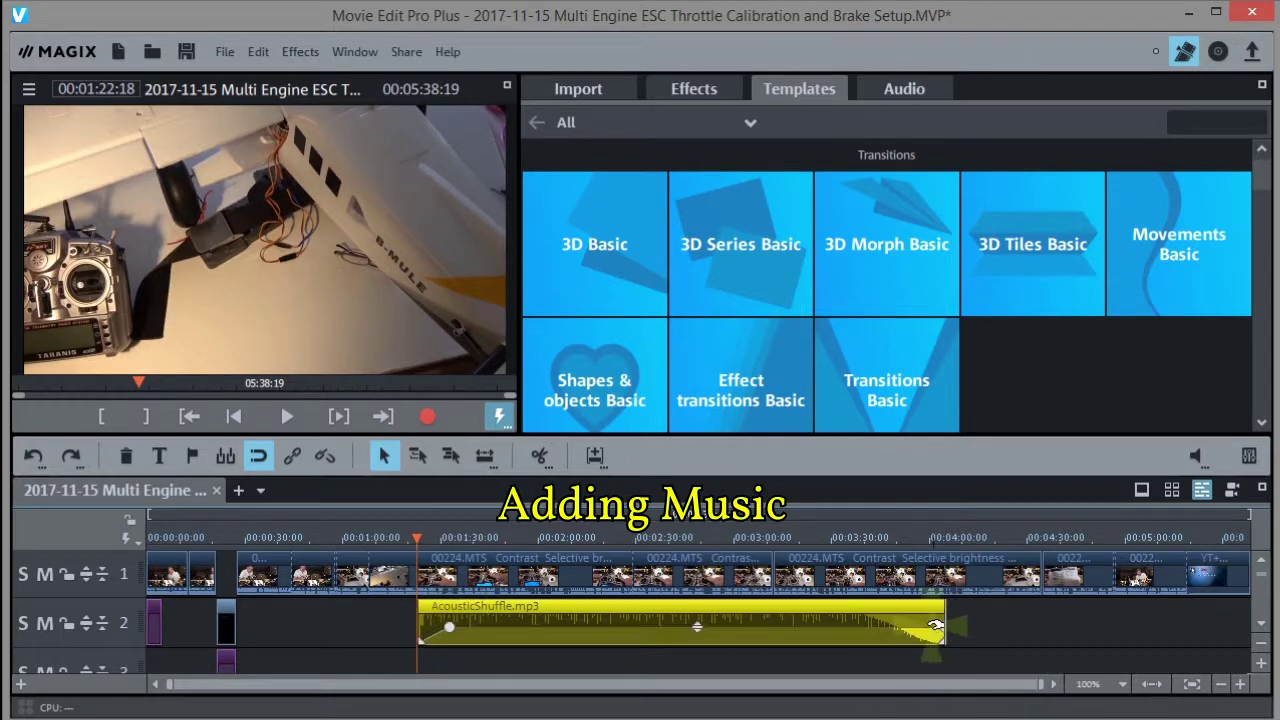
pyautogui.moveTo(937, 630); pyautogui.dragTo(905, 630)
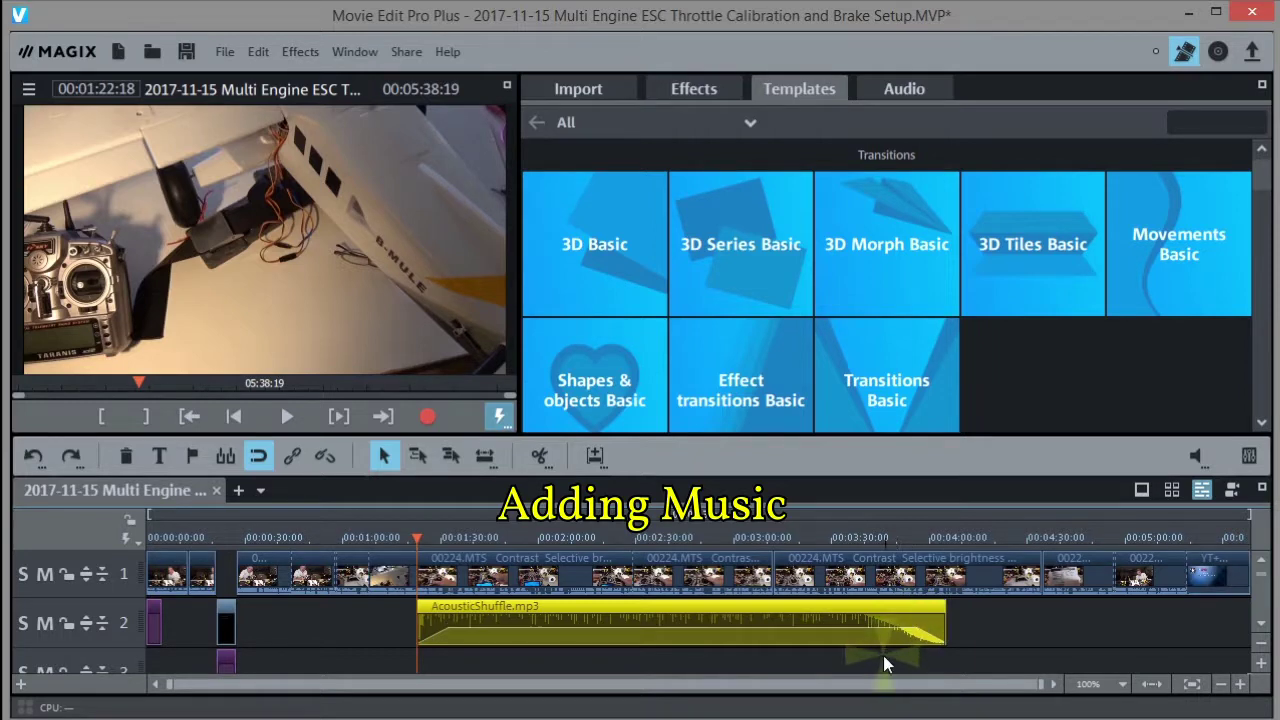
# Step: Examine the music clip's volume handle and the track faders in the audio mixer, and close the mixer
pyautogui.moveTo(651, 631)
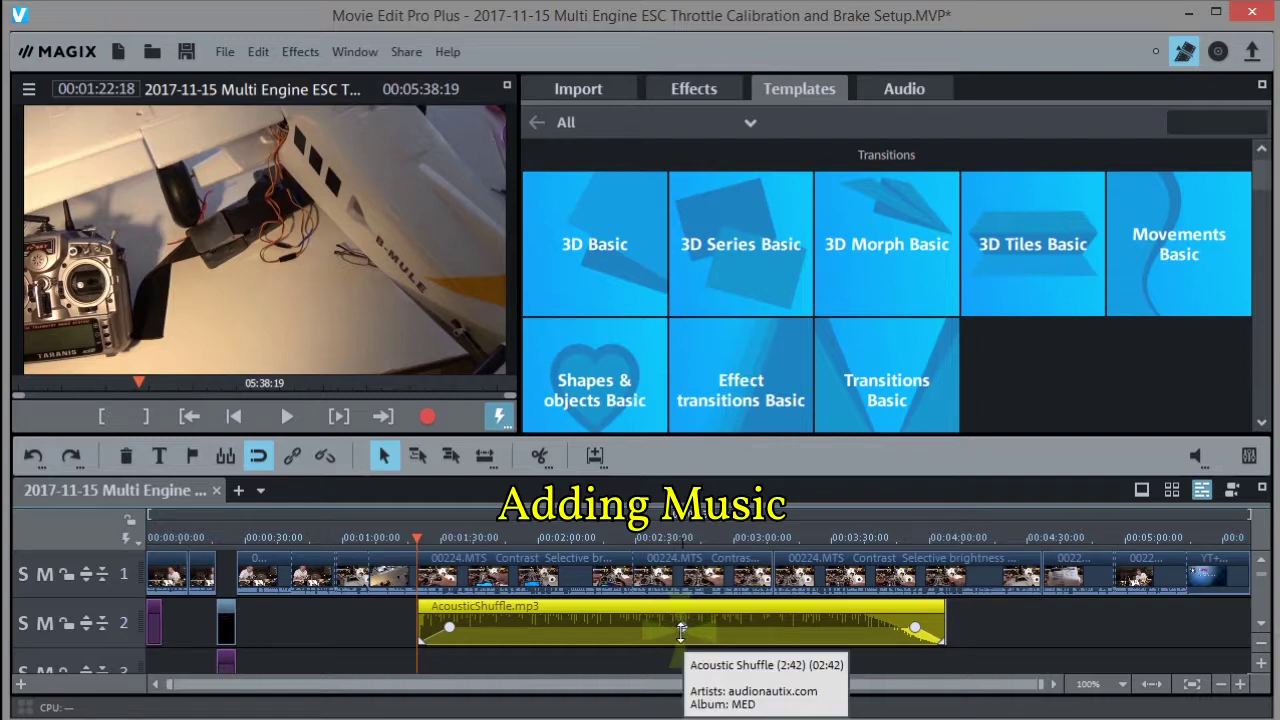
pyautogui.click(1249, 456)
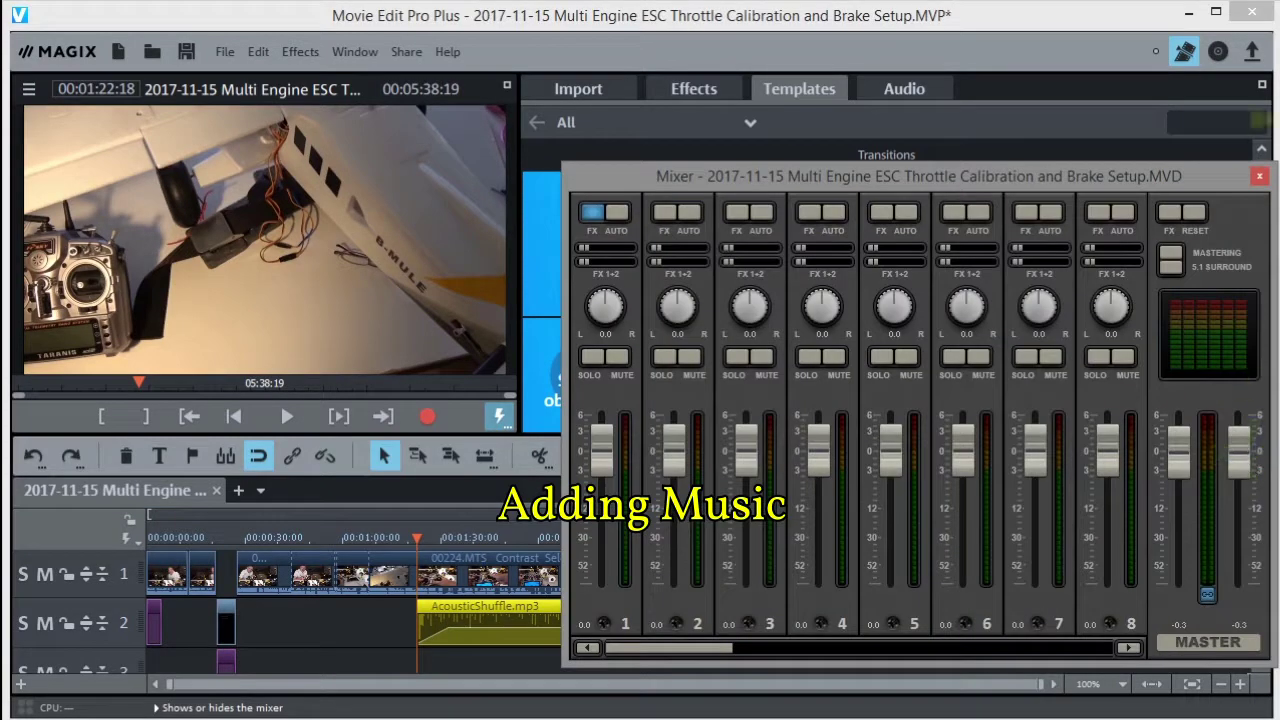
pyautogui.click(1259, 177)
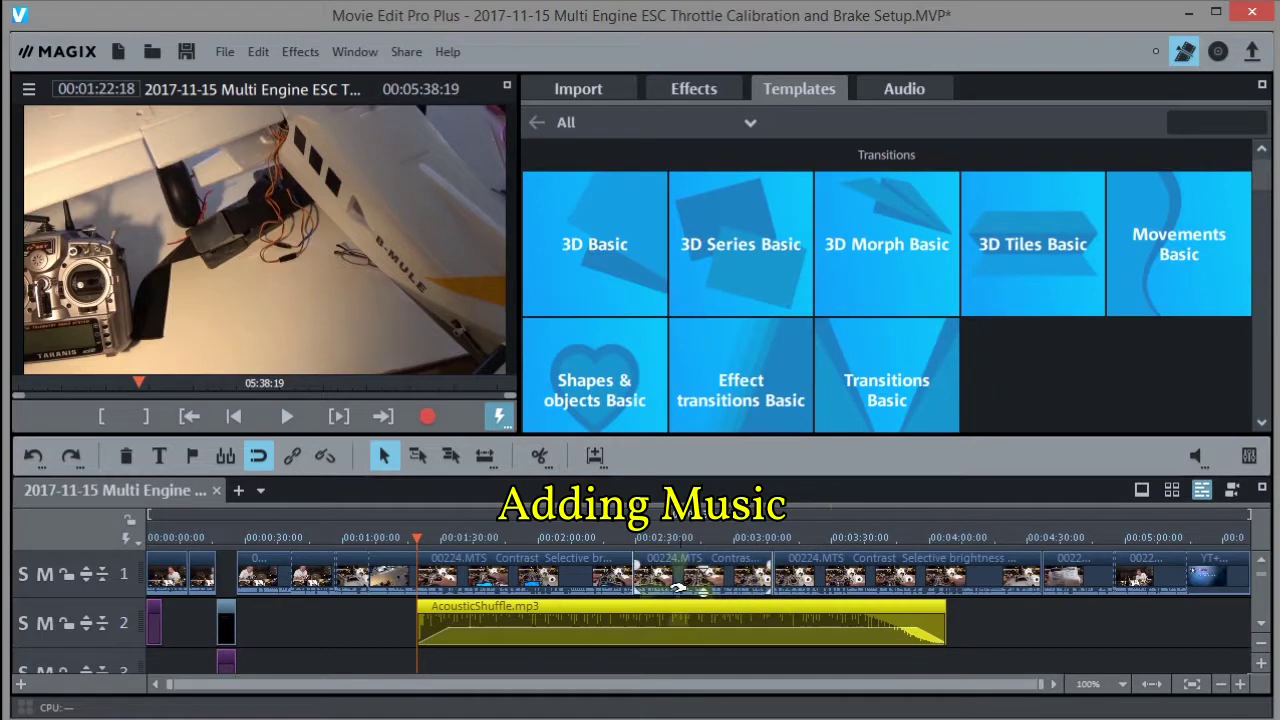
pyautogui.moveTo(665, 620)
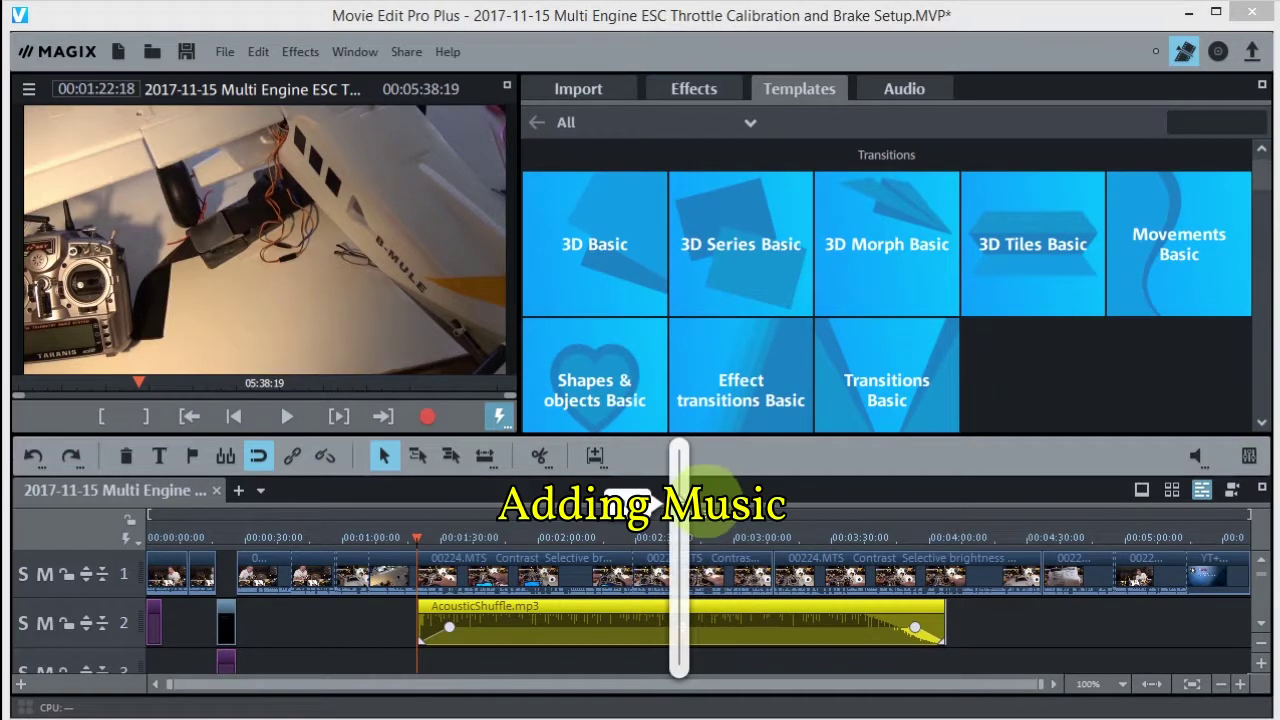
# Step: Lower AcousticShuffle.mp3's volume slightly, fine-tune its fade-out, and select the 00224.MTS clip above the start of the music
pyautogui.moveTo(630, 522); pyautogui.dragTo(648, 596)
pyautogui.click(915, 628)
pyautogui.moveTo(928, 627); pyautogui.dragTo(913, 629)
pyautogui.click(586, 625)
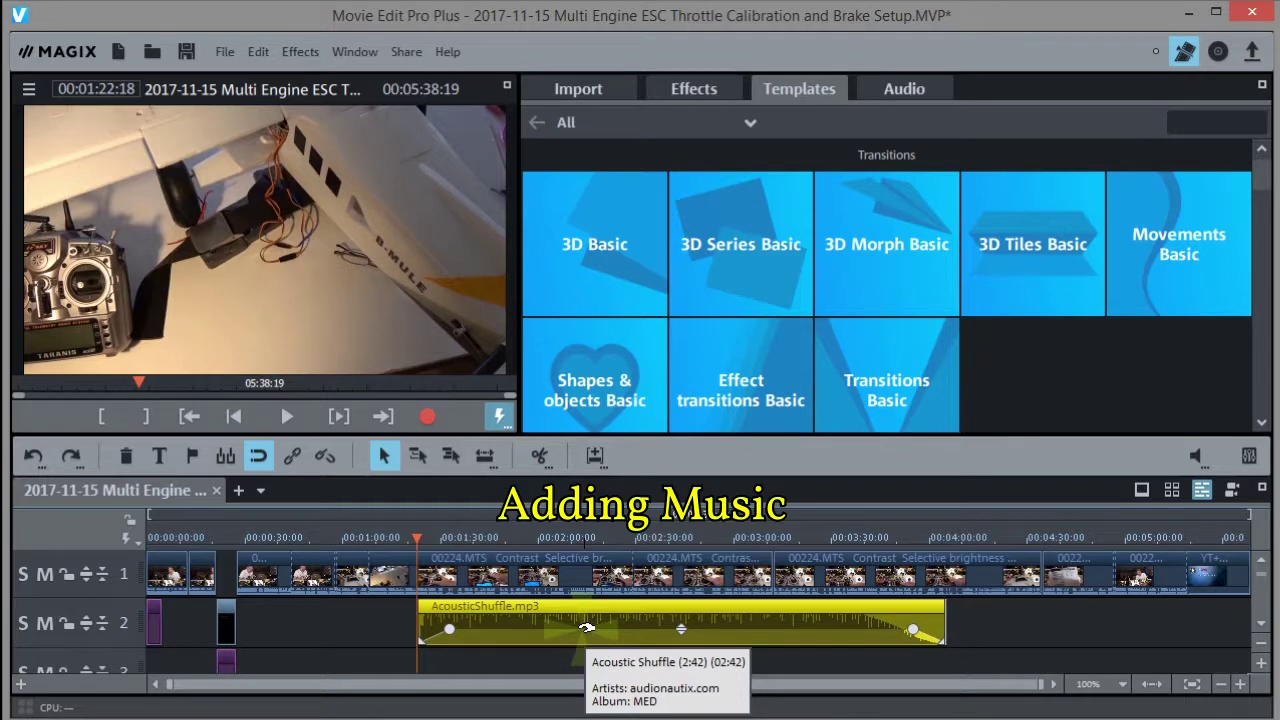
pyautogui.click(535, 578)
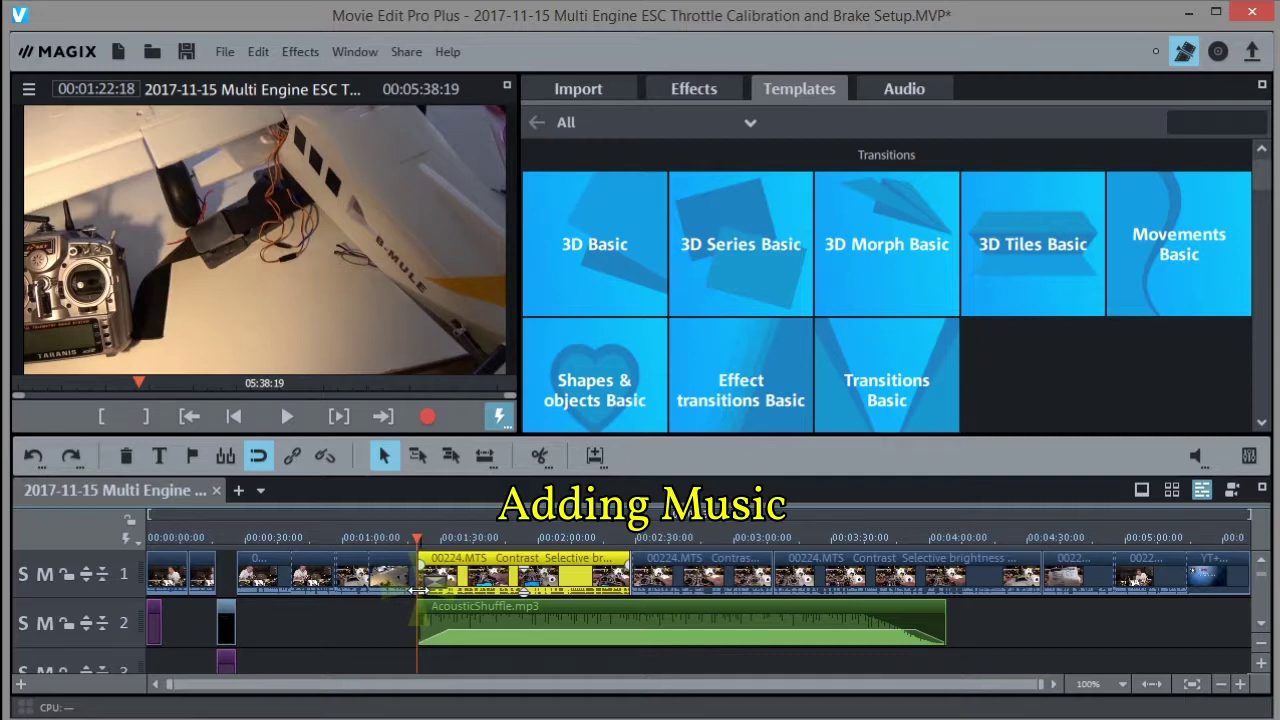
pyautogui.moveTo(589, 603)
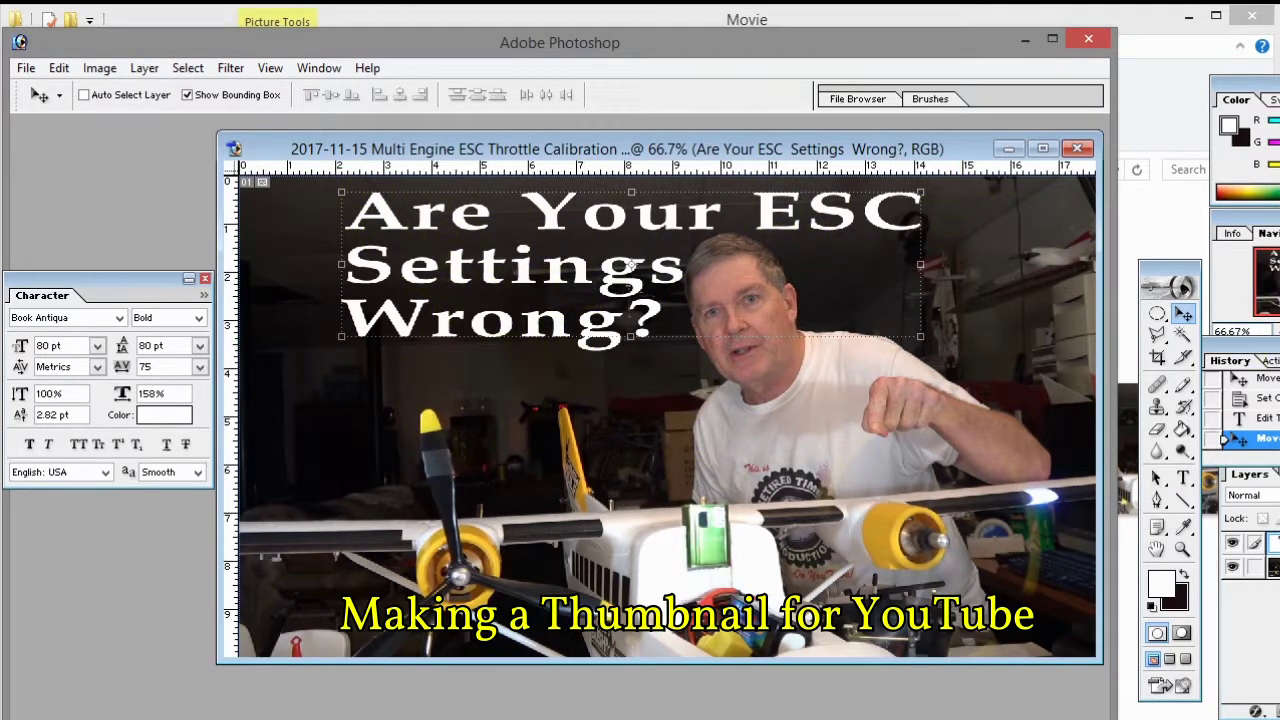
# Step: Open the blue vertical RTP RC HOW TO banner image from the picture folder in Photoshop
pyautogui.hotkey('alt', 'Tab')
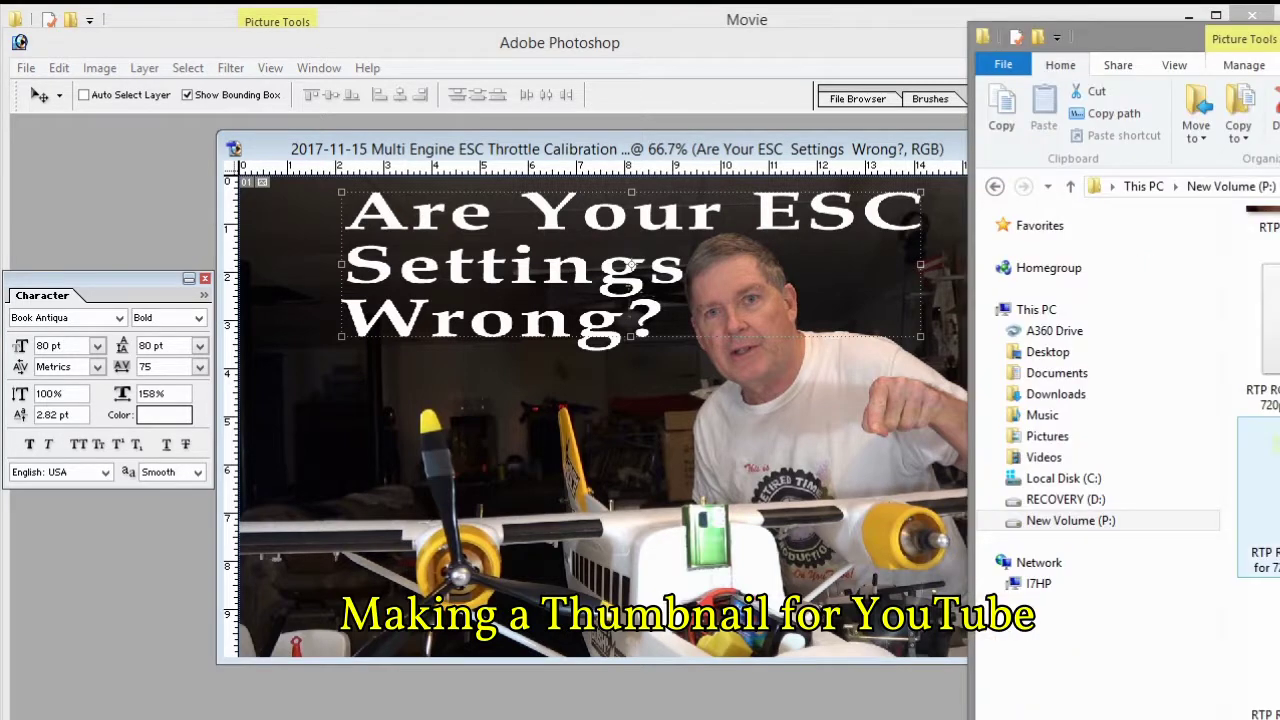
pyautogui.moveTo(1262, 468); pyautogui.dragTo(417, 462)
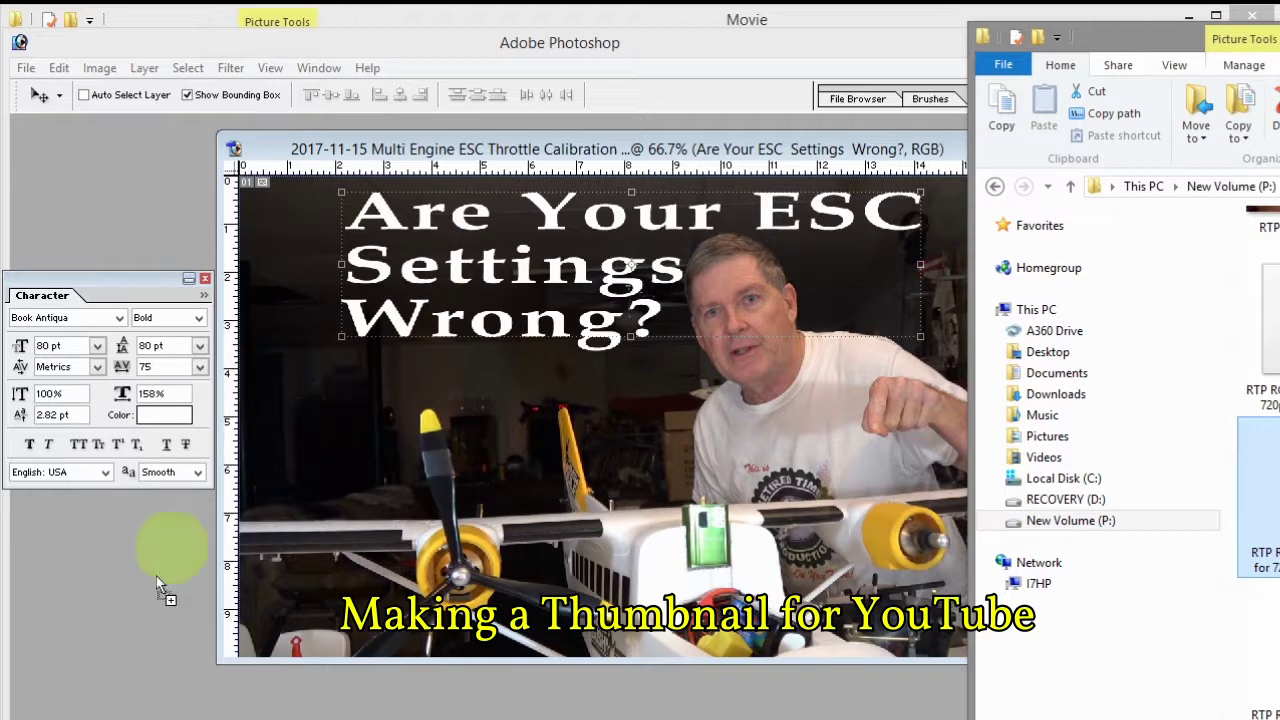
pyautogui.moveTo(93, 586); pyautogui.dragTo(110, 590)
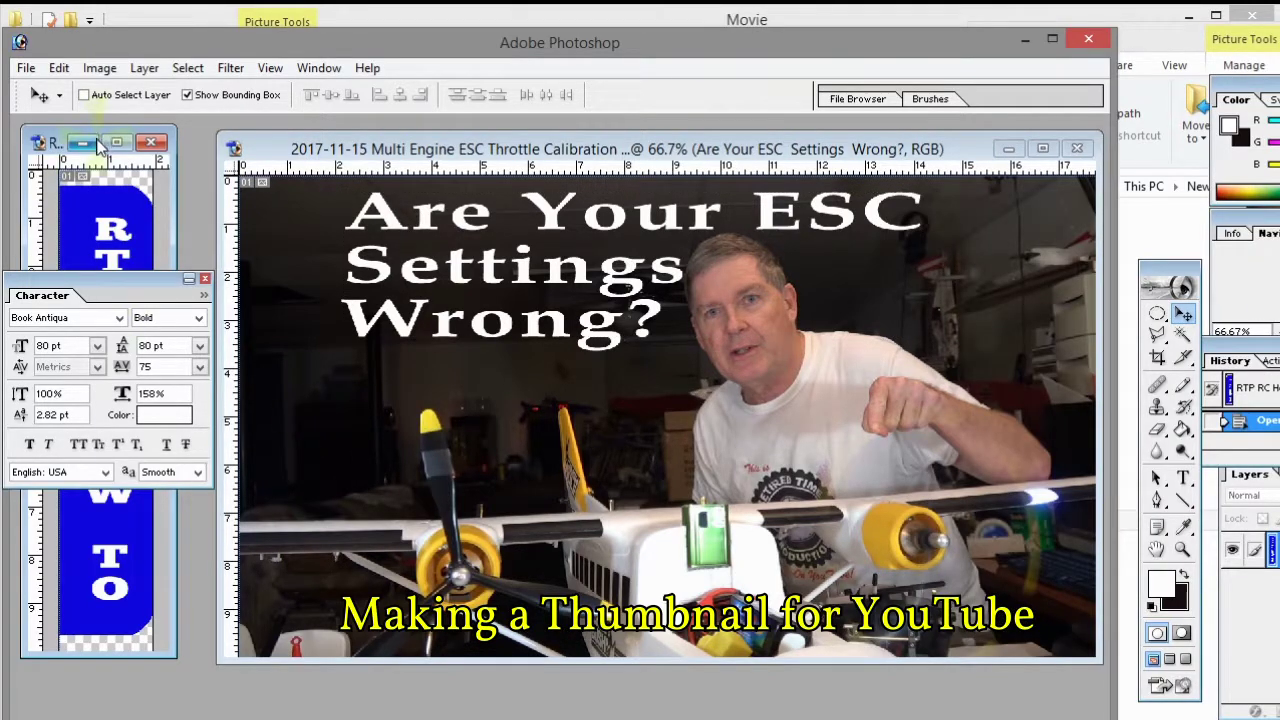
# Step: Copy the entire RTP RC HOW TO banner into the thumbnail image and place it along the picture's left edge
pyautogui.hotkey('ctrl', 'a')
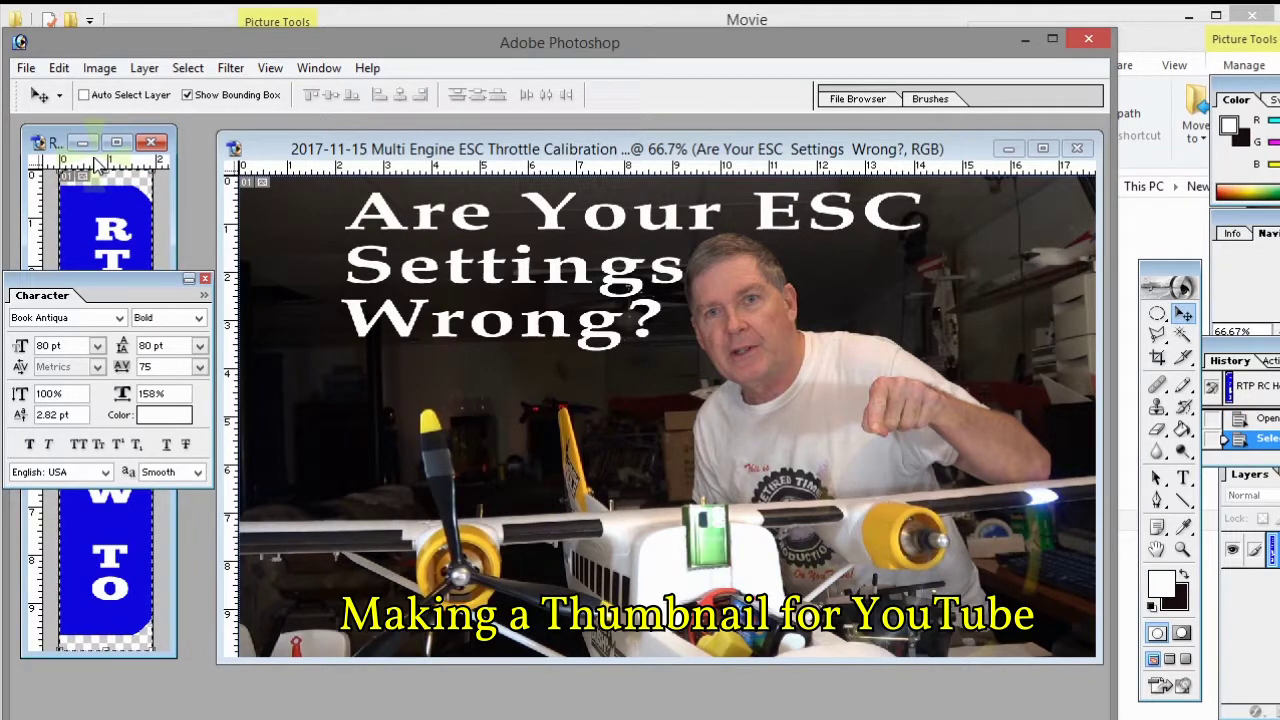
pyautogui.moveTo(97, 165); pyautogui.dragTo(449, 150)
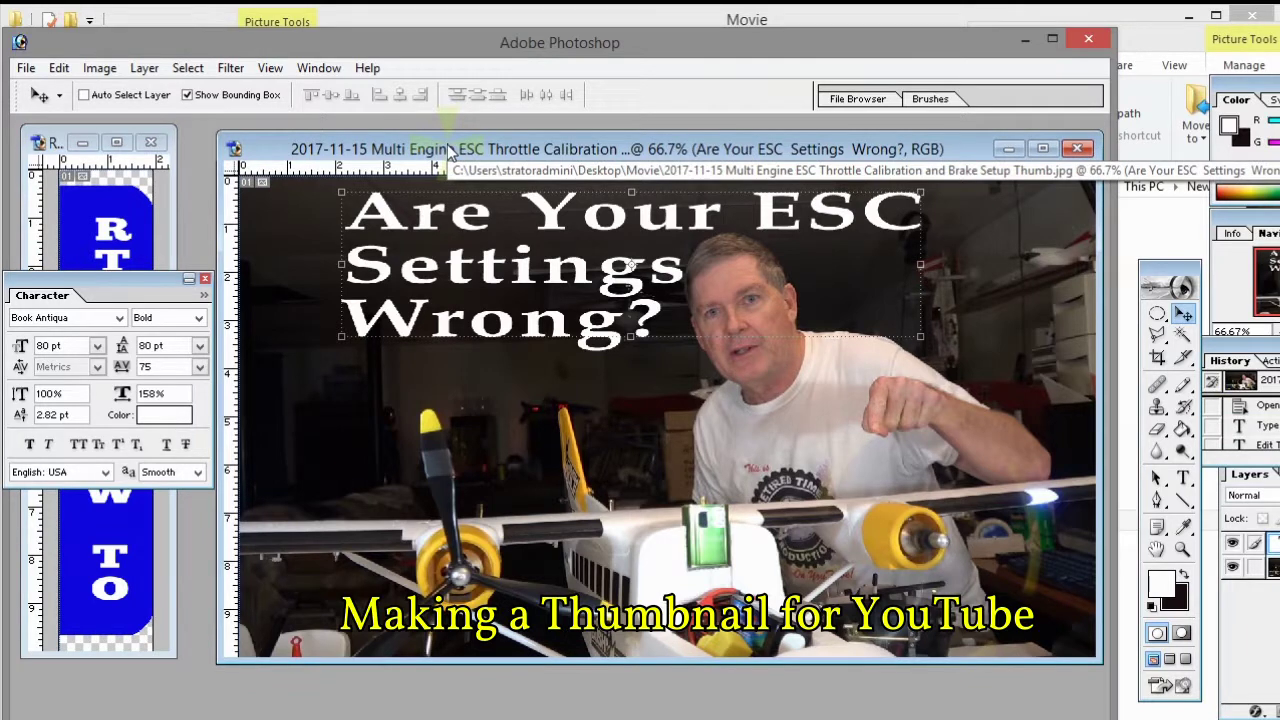
pyautogui.moveTo(685, 412); pyautogui.dragTo(288, 406)
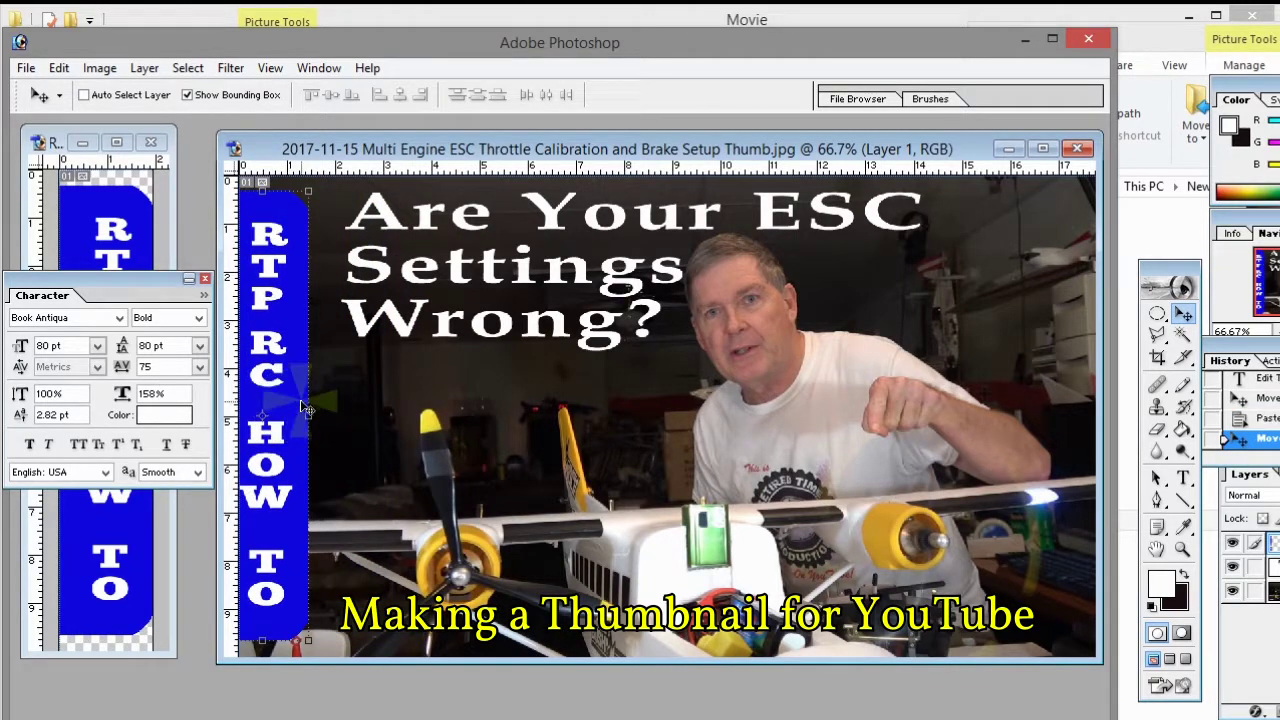
# Step: Scale the pasted RTP RC HOW TO banner to about 92.5% width and 91.3% height, and position it against the picture's left edge
pyautogui.click(59, 68)
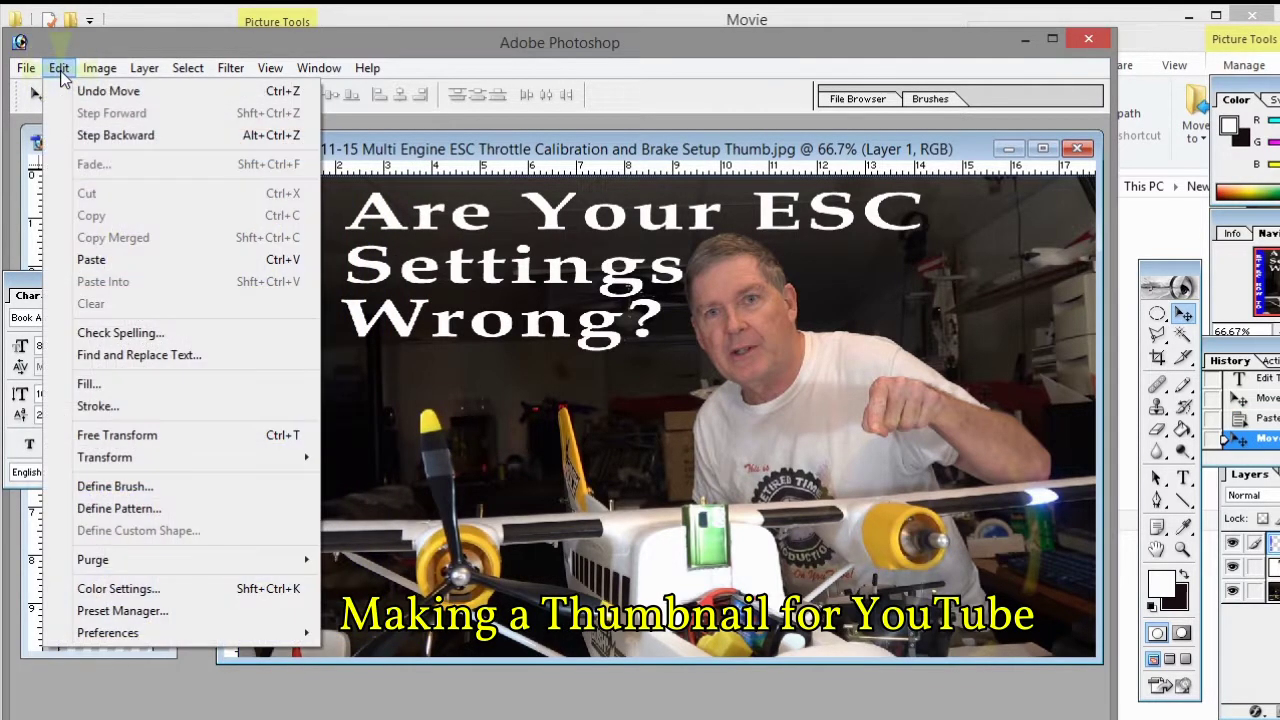
pyautogui.moveTo(110, 460)
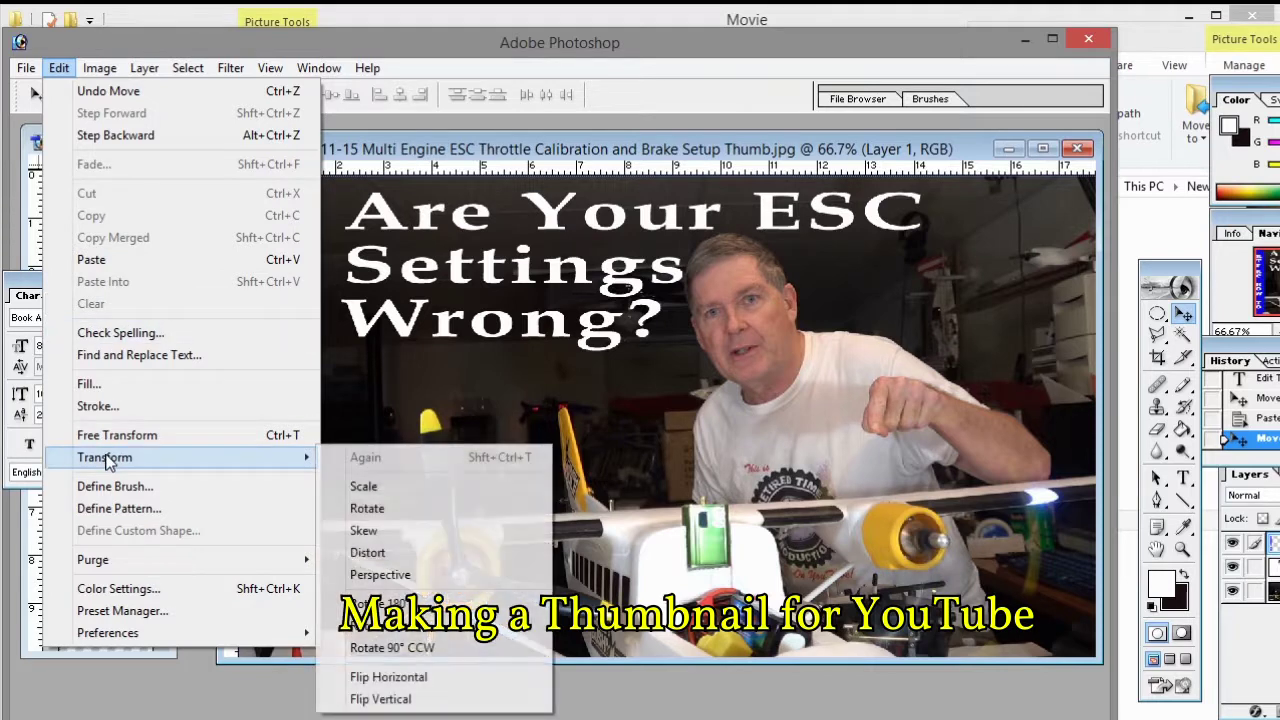
pyautogui.click(377, 492)
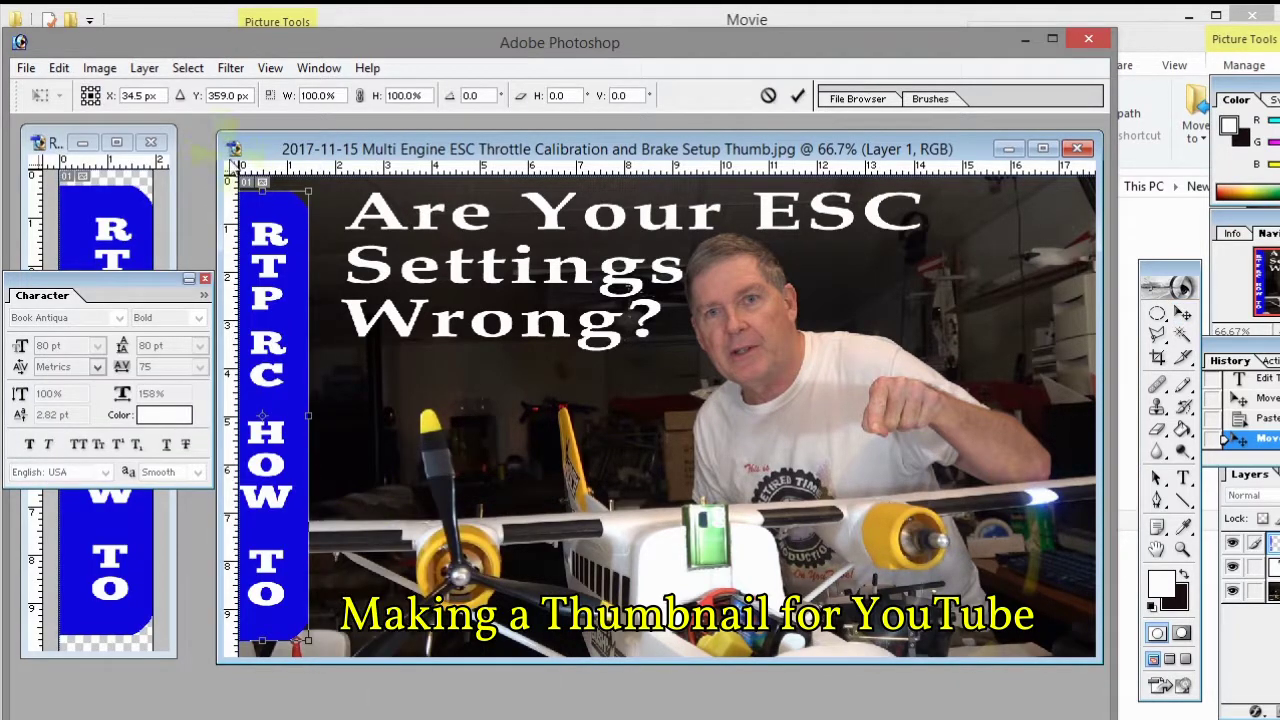
pyautogui.moveTo(261, 187); pyautogui.dragTo(261, 228)
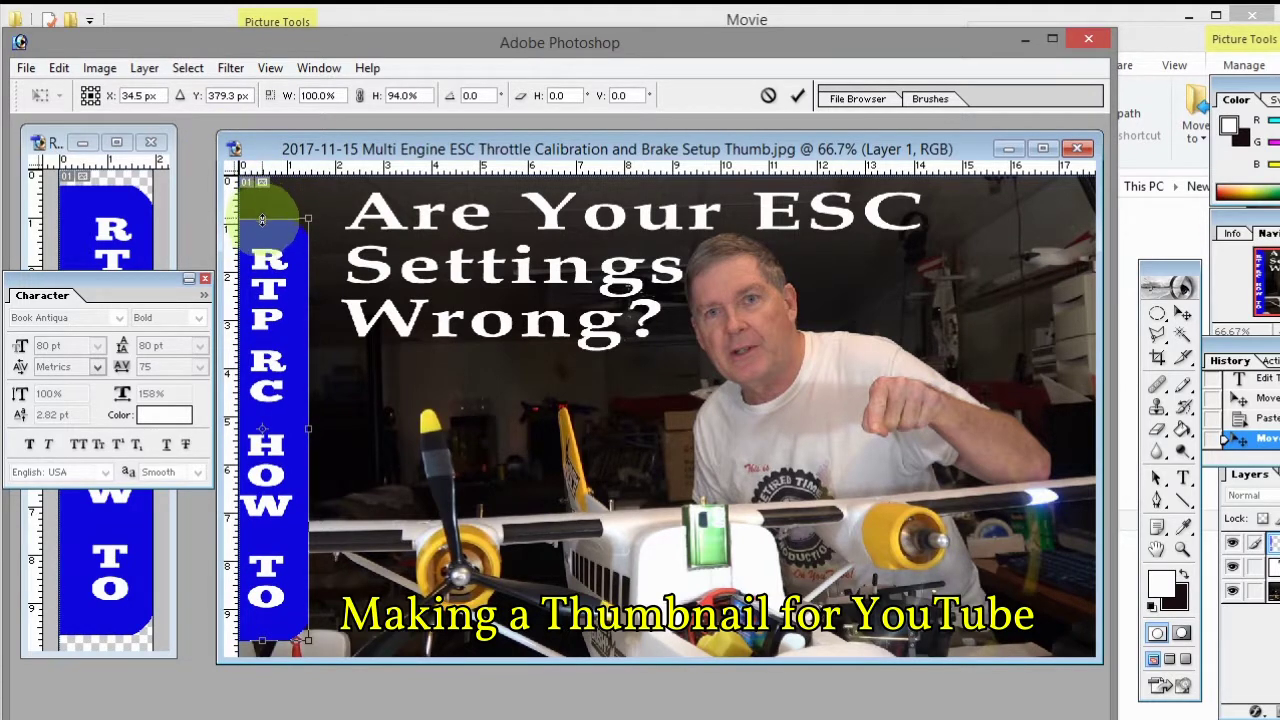
pyautogui.click(310, 432)
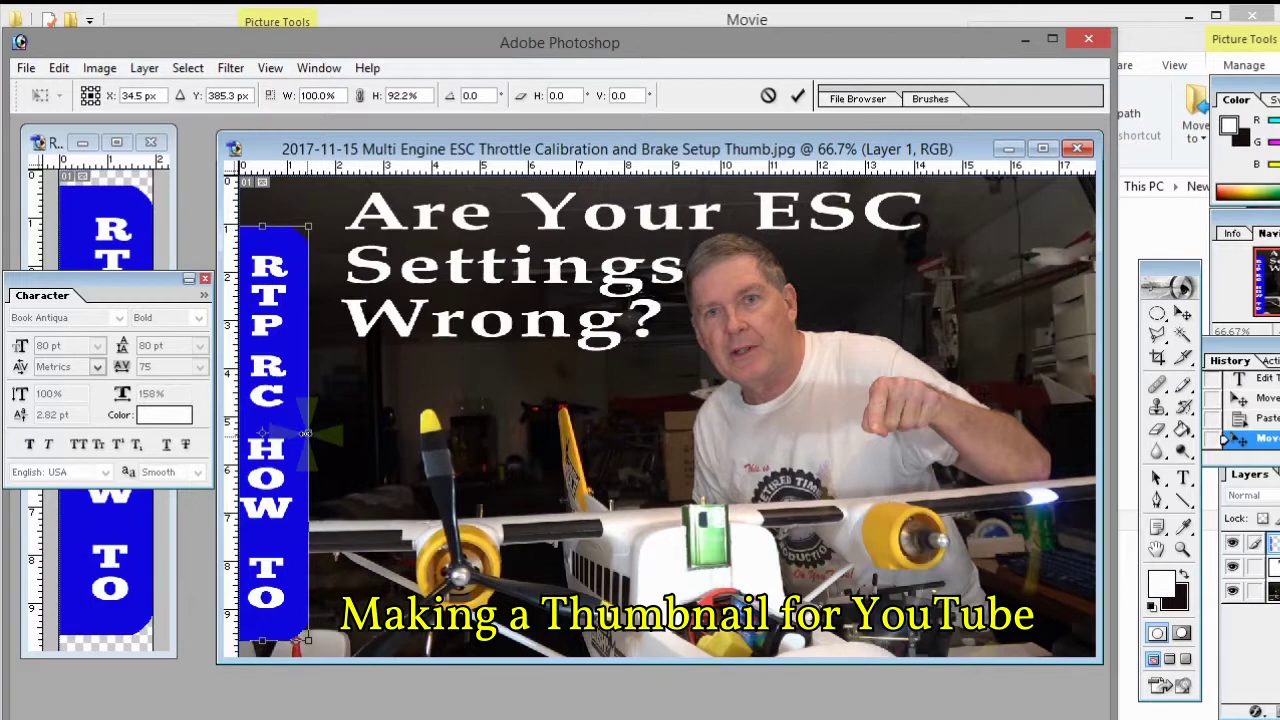
pyautogui.moveTo(285, 426); pyautogui.dragTo(309, 428)
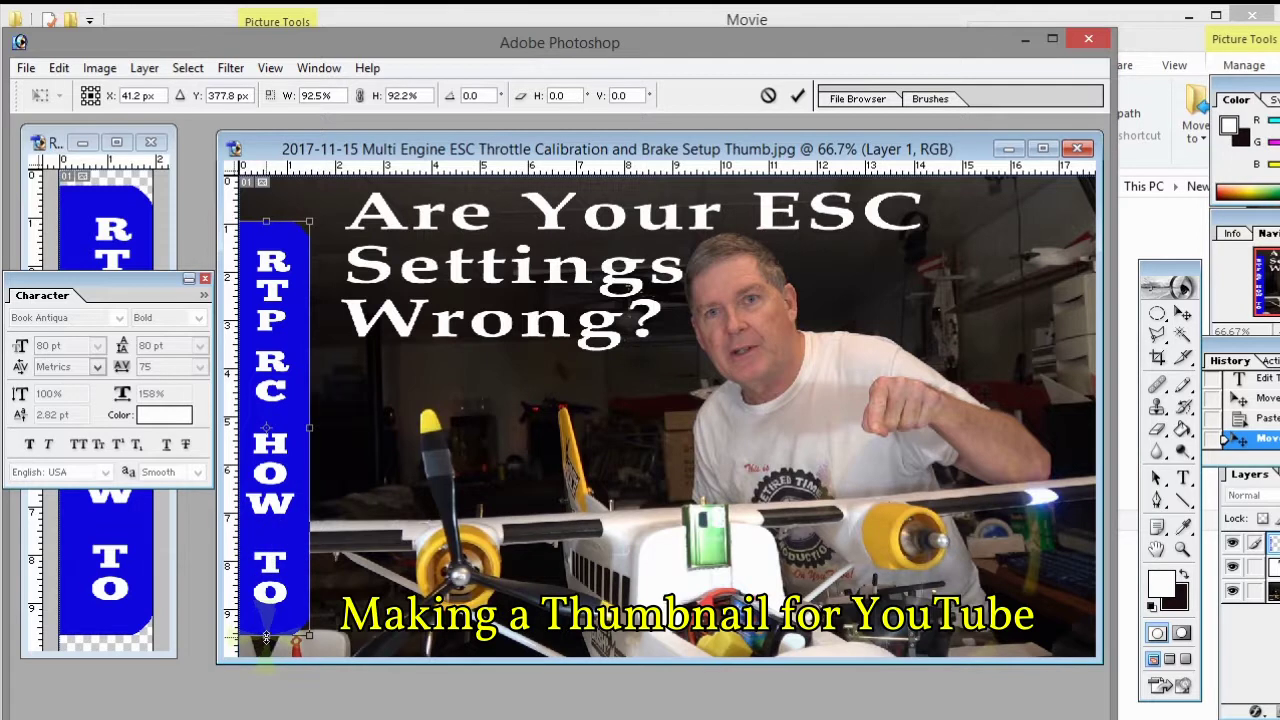
pyautogui.moveTo(266, 636); pyautogui.dragTo(266, 632)
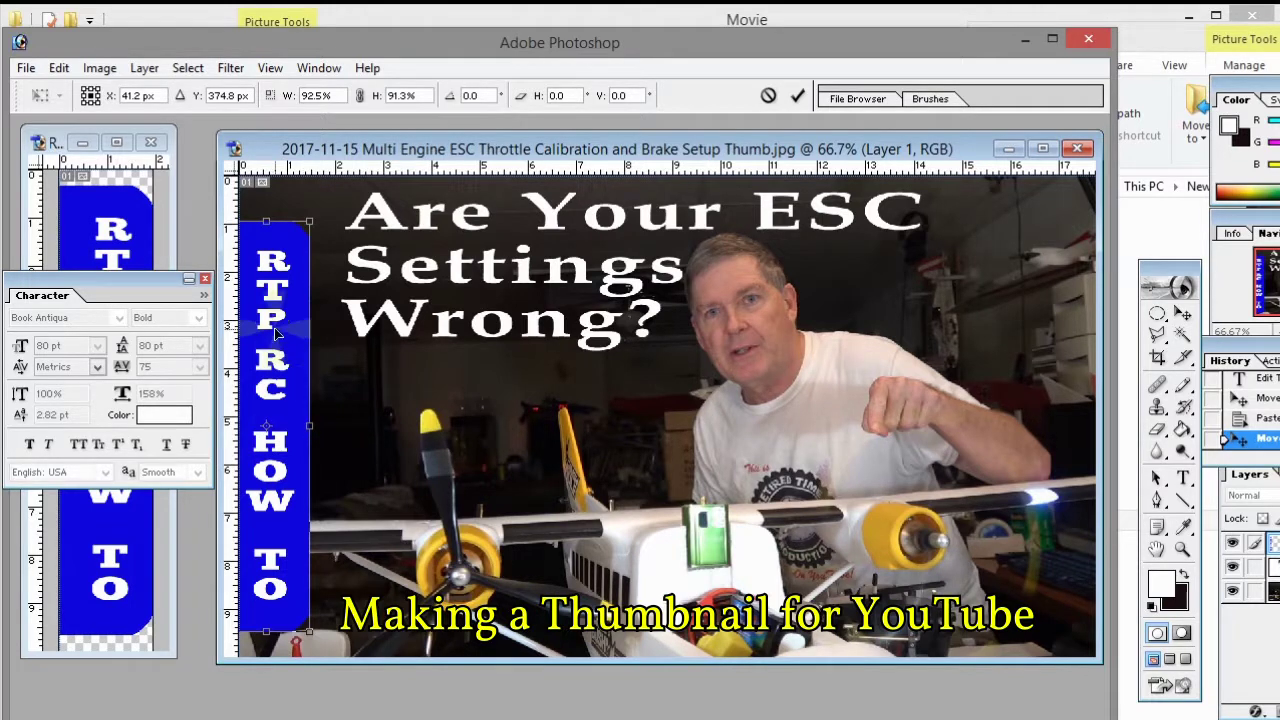
pyautogui.moveTo(284, 421); pyautogui.dragTo(287, 424)
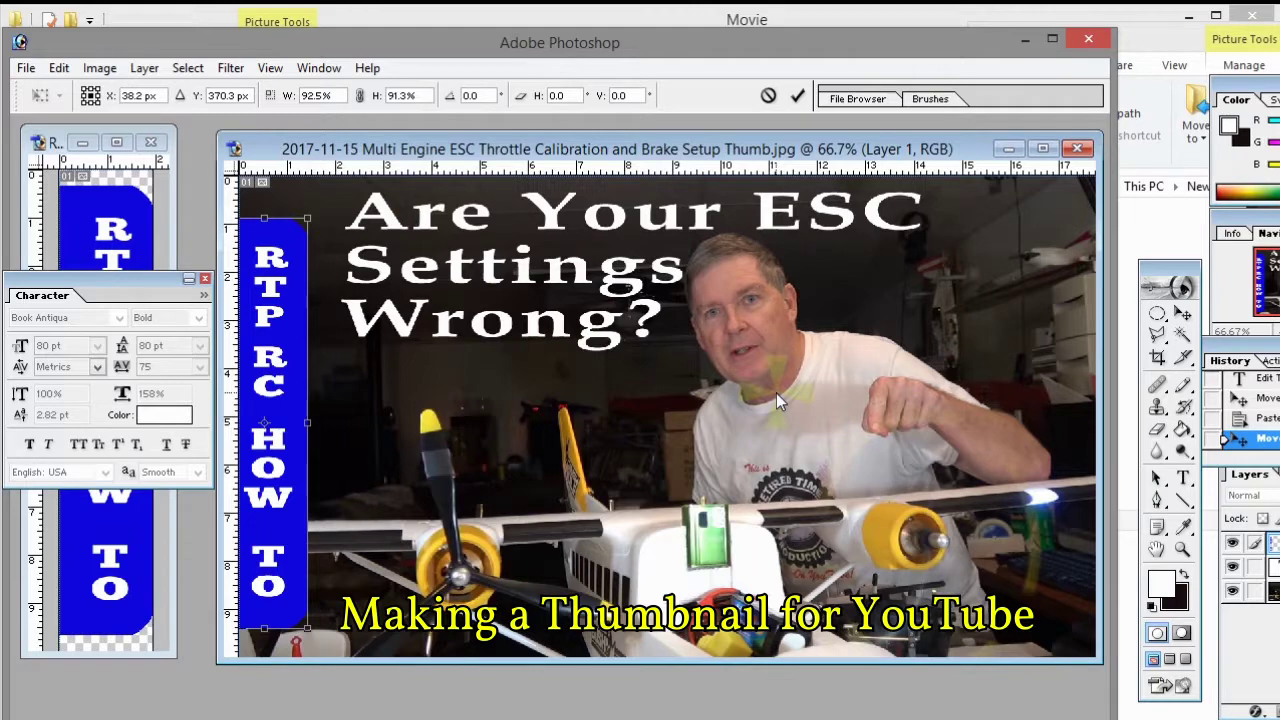
# Step: Apply the banner's transformation and save the layered thumbnail as a Photoshop PSD file in the Movie folder
pyautogui.click(25, 69)
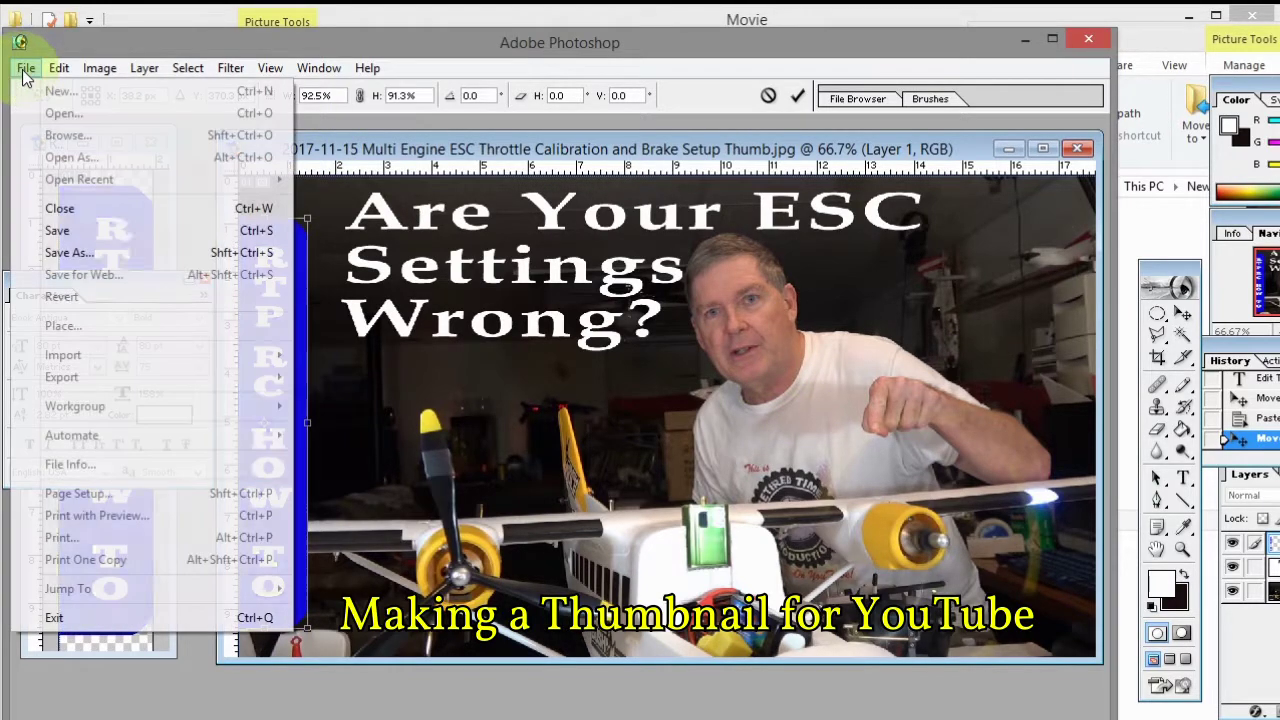
pyautogui.click(60, 232)
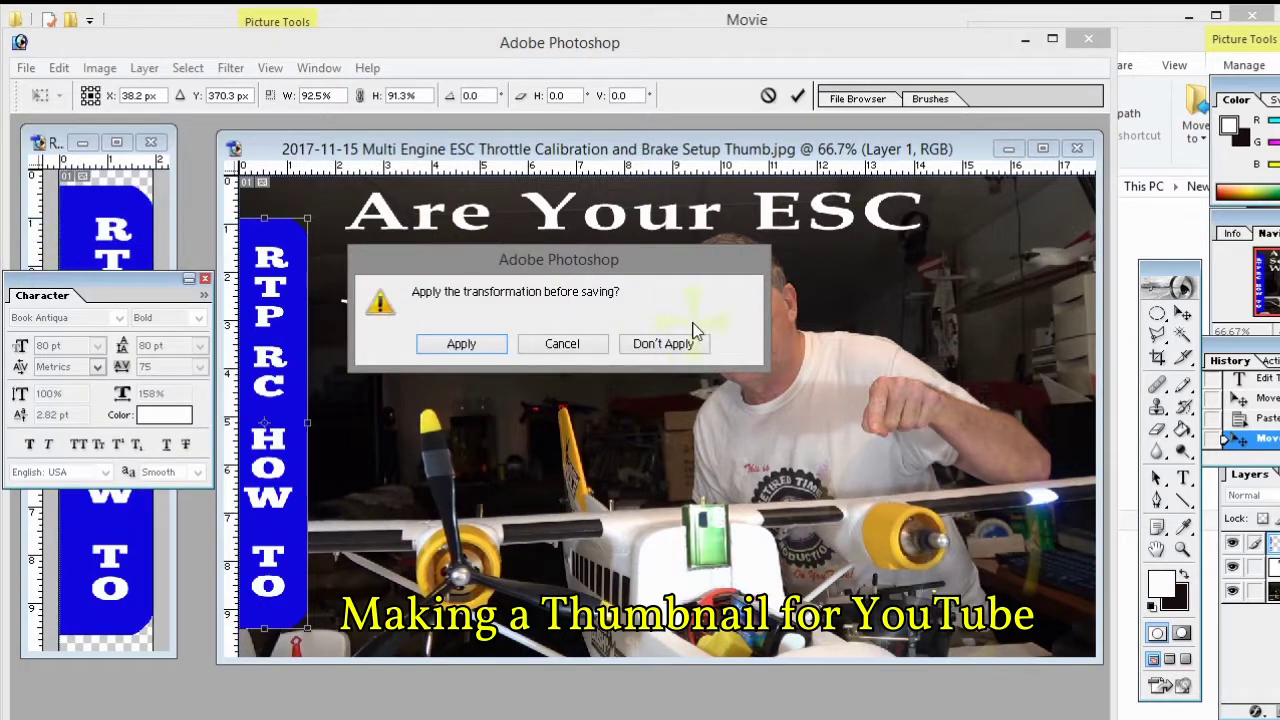
pyautogui.click(460, 344)
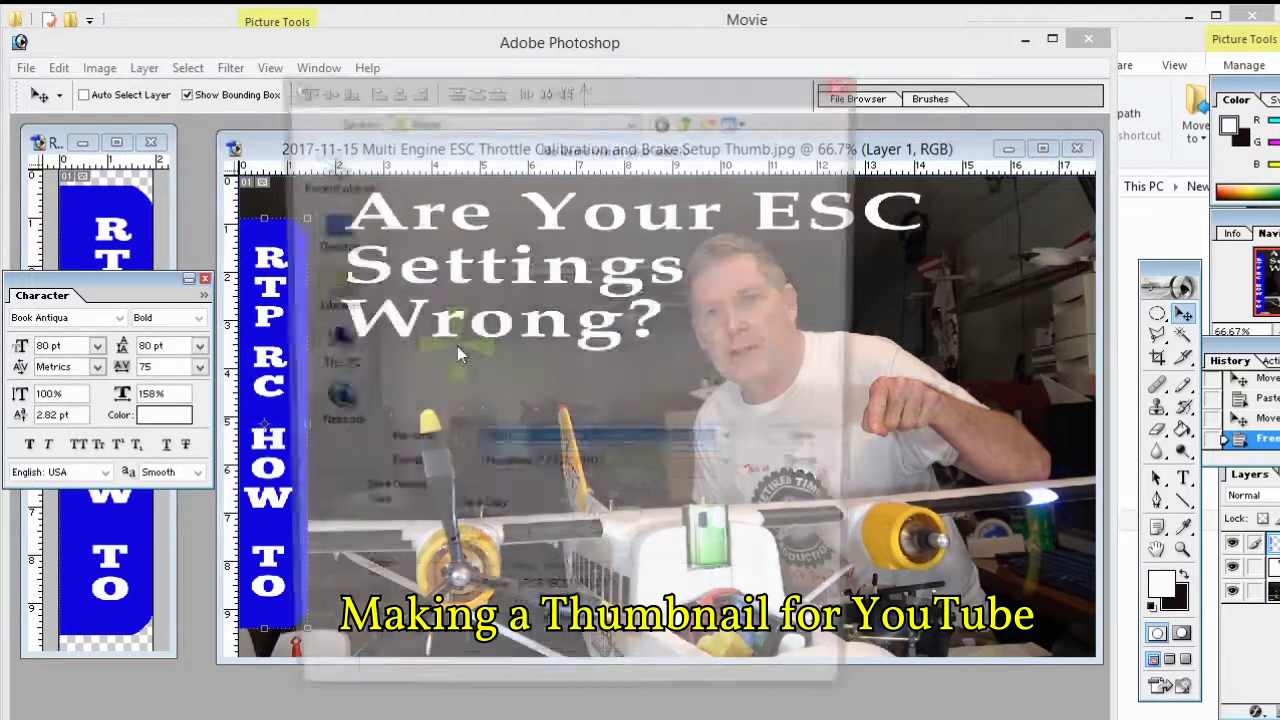
pyautogui.click(815, 445)
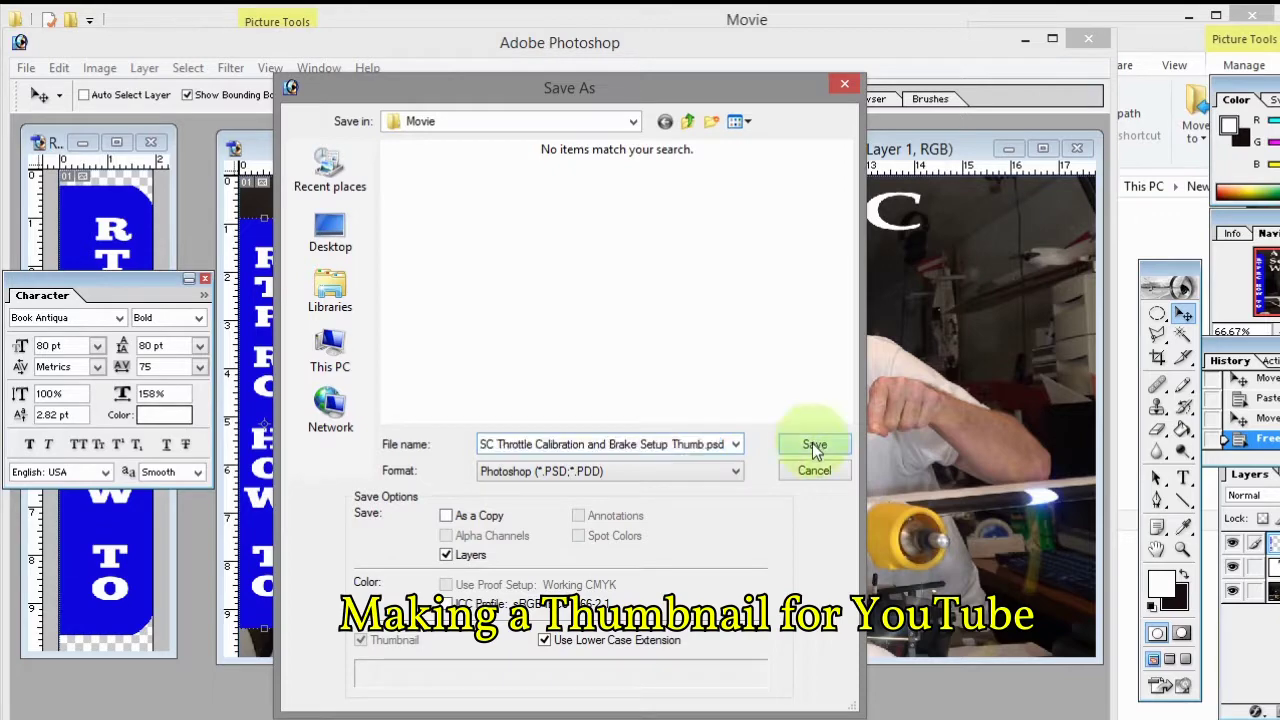
# Step: Save a JPEG copy at Maximum quality 12 over the existing 2017-11-15 Multi Engine ESC Throttle Calibration and Brake Setup Thumb.jpg in the Movie folder
pyautogui.click(26, 68)
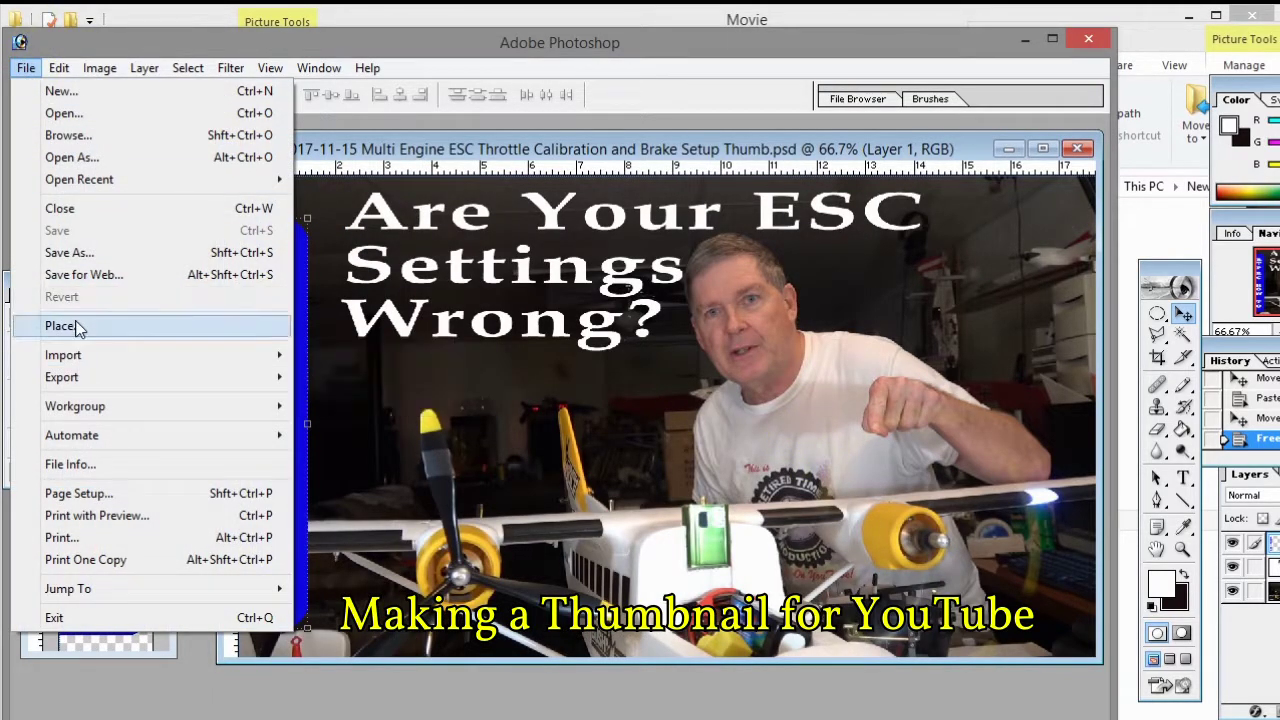
pyautogui.moveTo(79, 362)
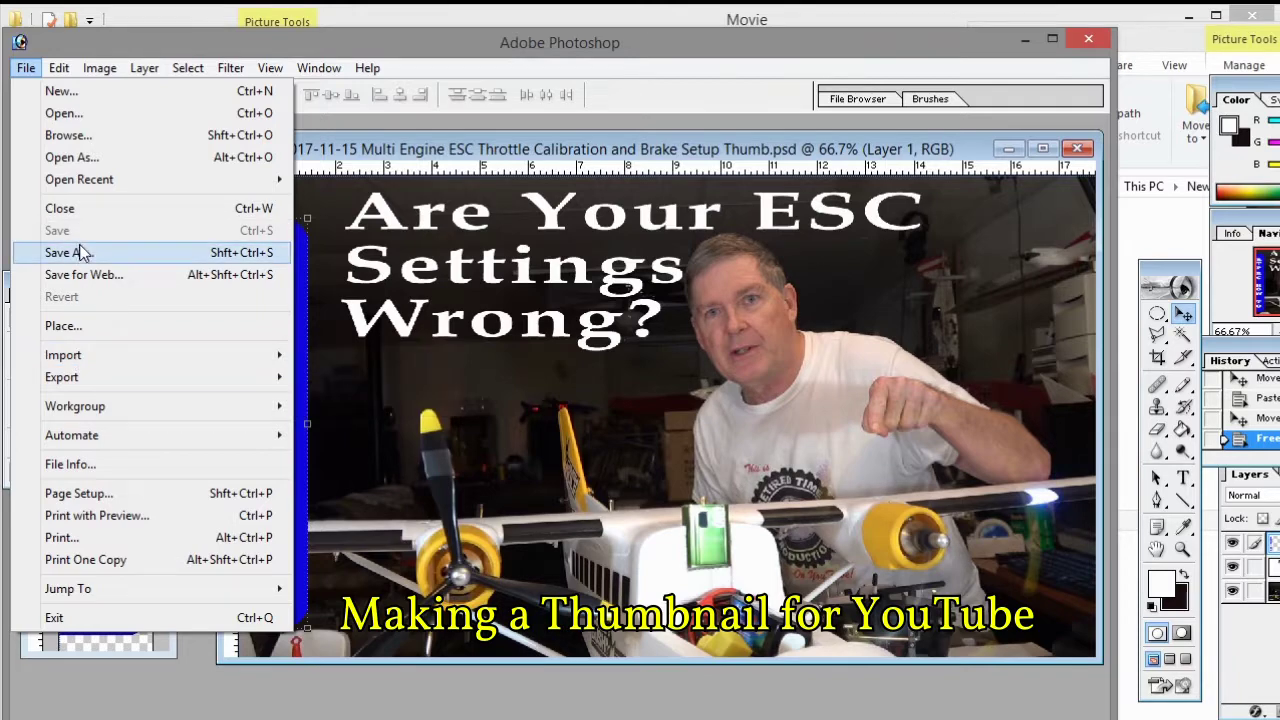
pyautogui.click(77, 251)
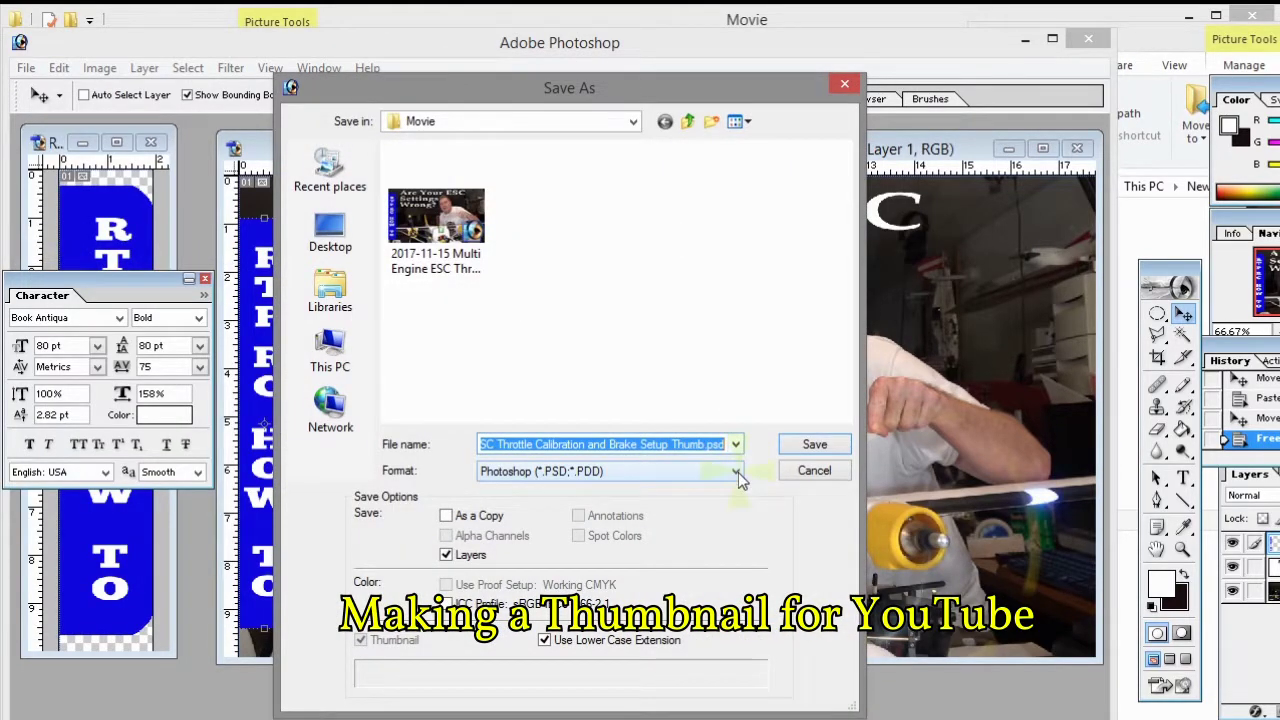
pyautogui.click(738, 472)
pyautogui.click(598, 566)
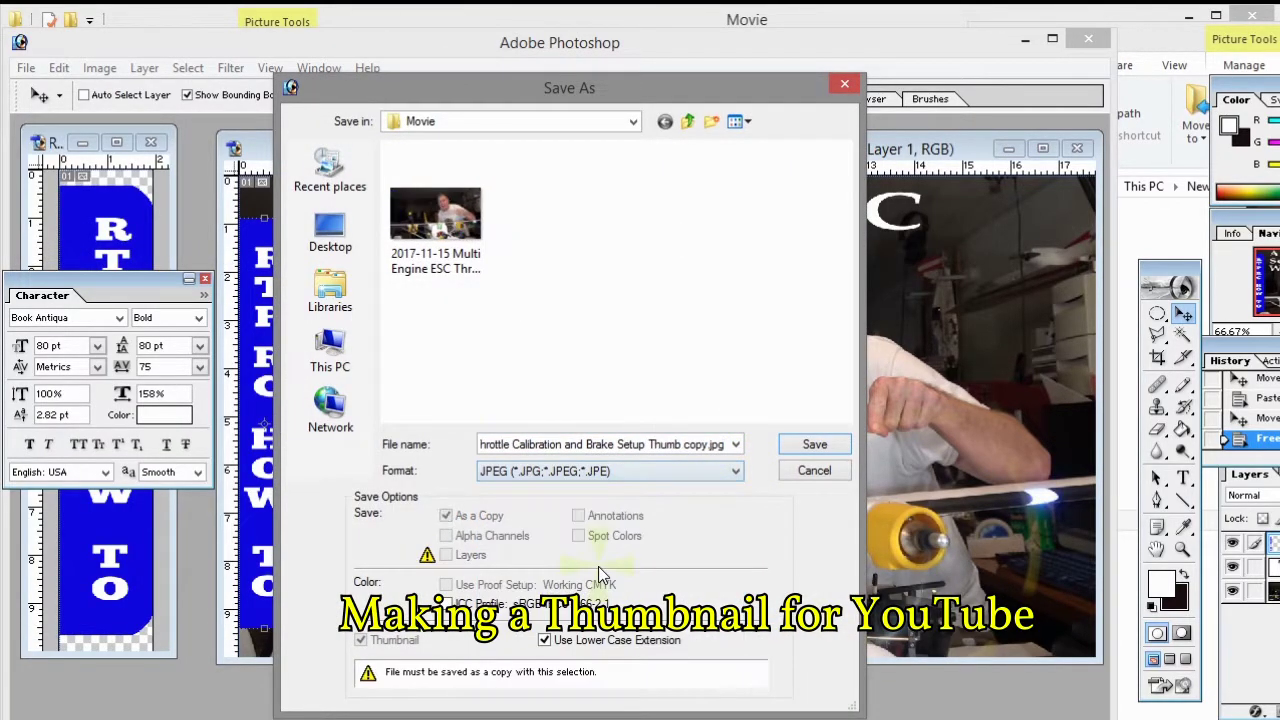
pyautogui.click(452, 224)
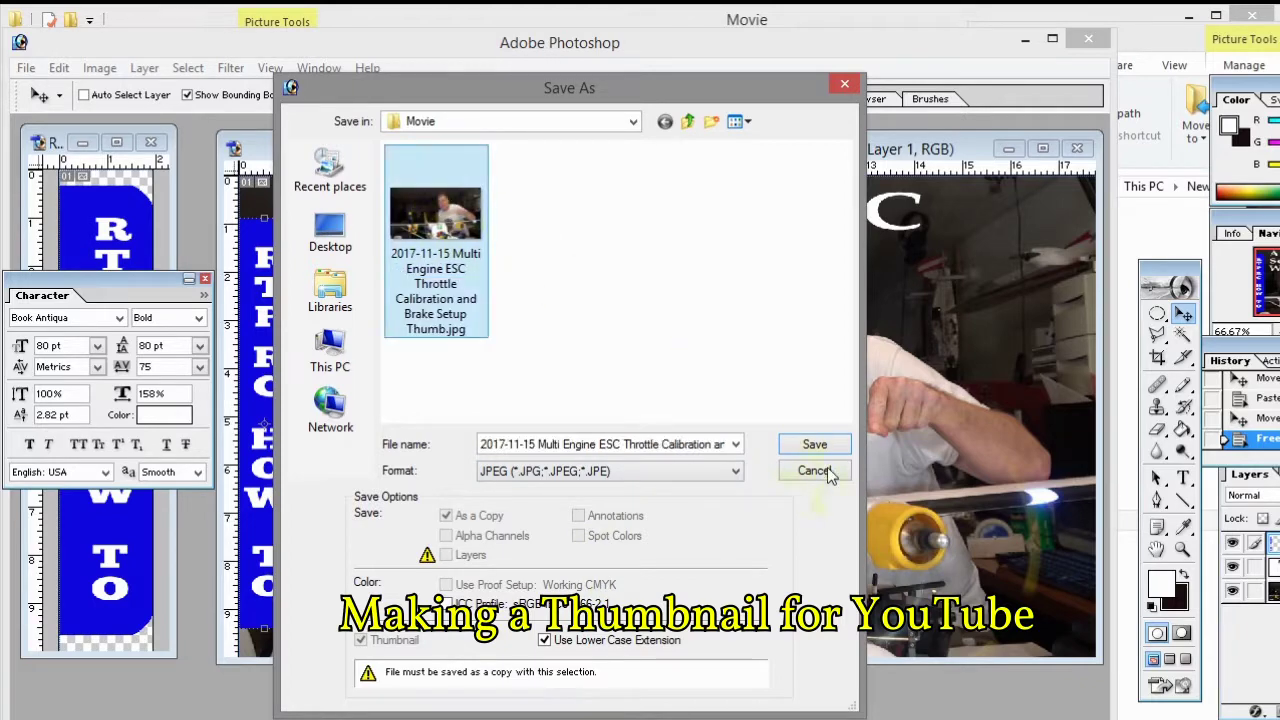
pyautogui.click(814, 444)
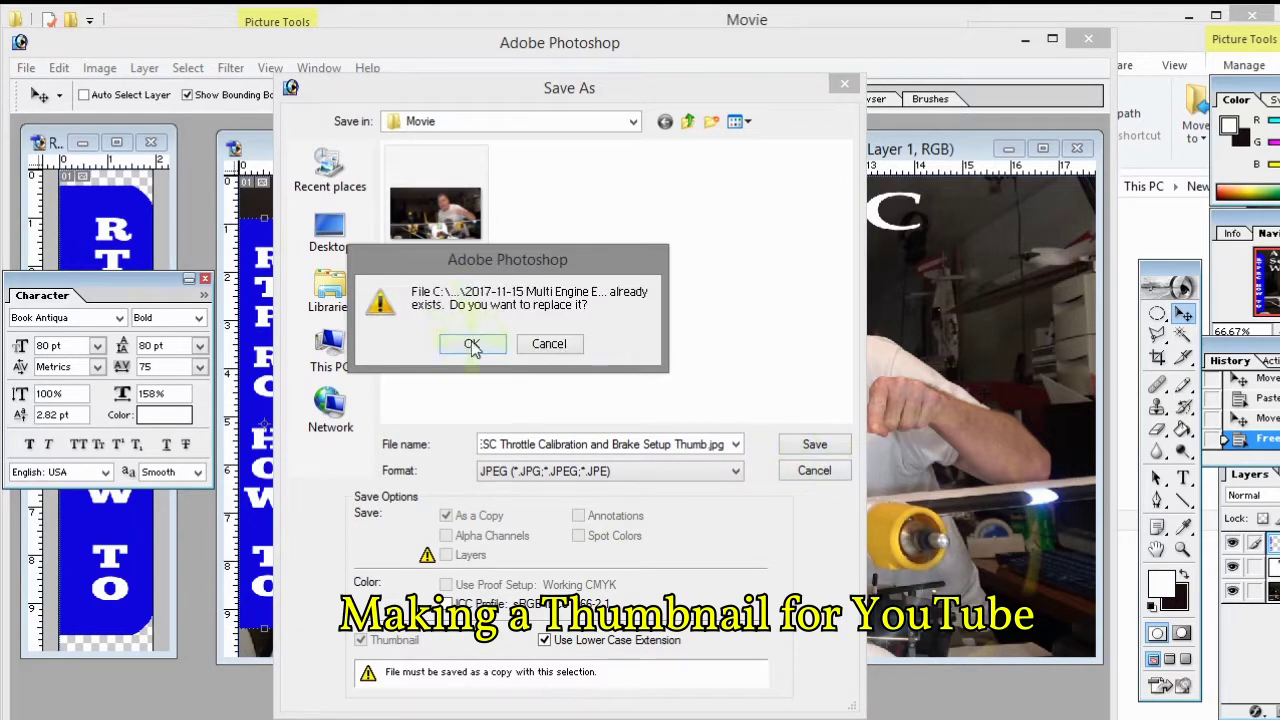
pyautogui.click(472, 345)
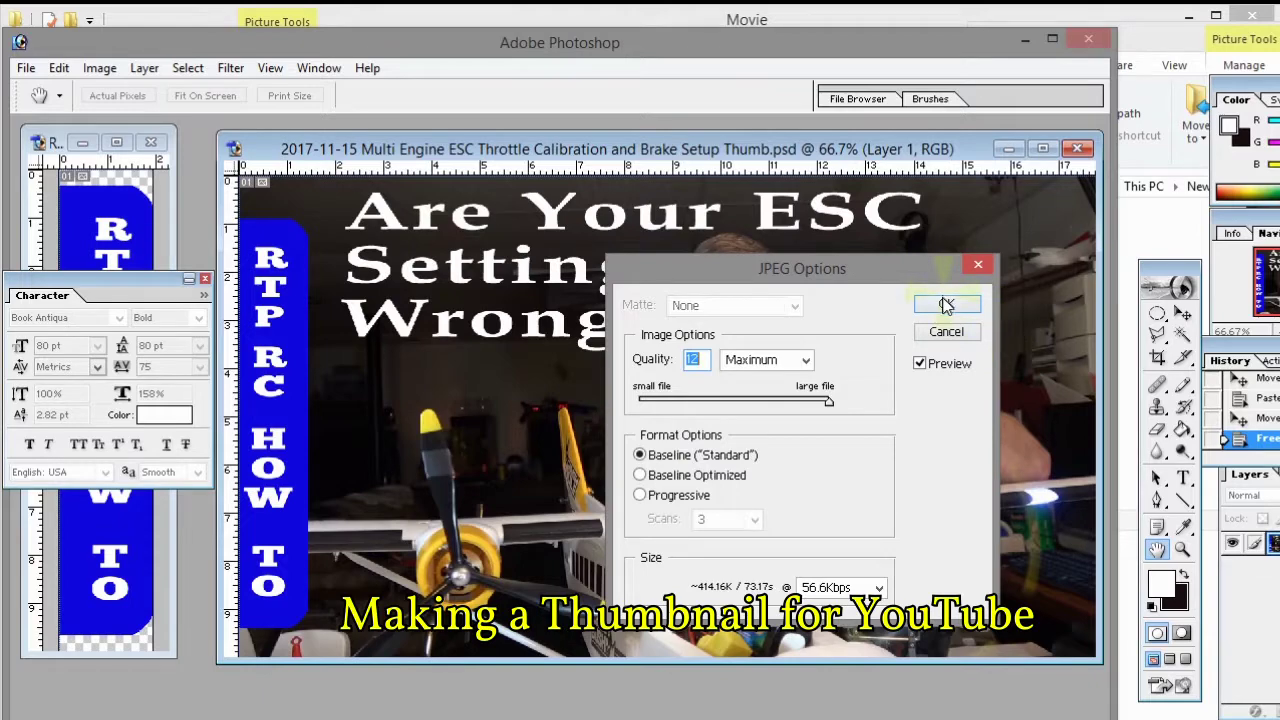
pyautogui.click(946, 305)
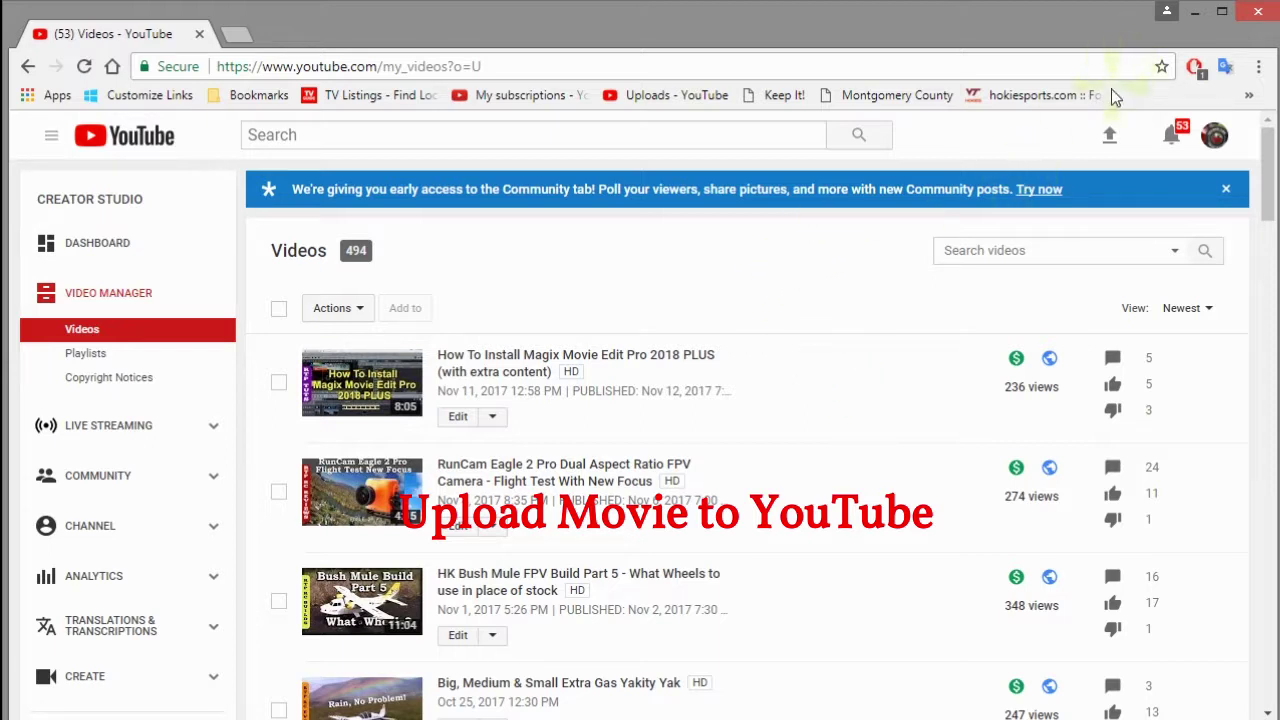
# Step: Switch to YouTube in the browser and start uploading the ESC throttle calibration video from the Movie folder as Unlisted
pyautogui.click(1110, 140)
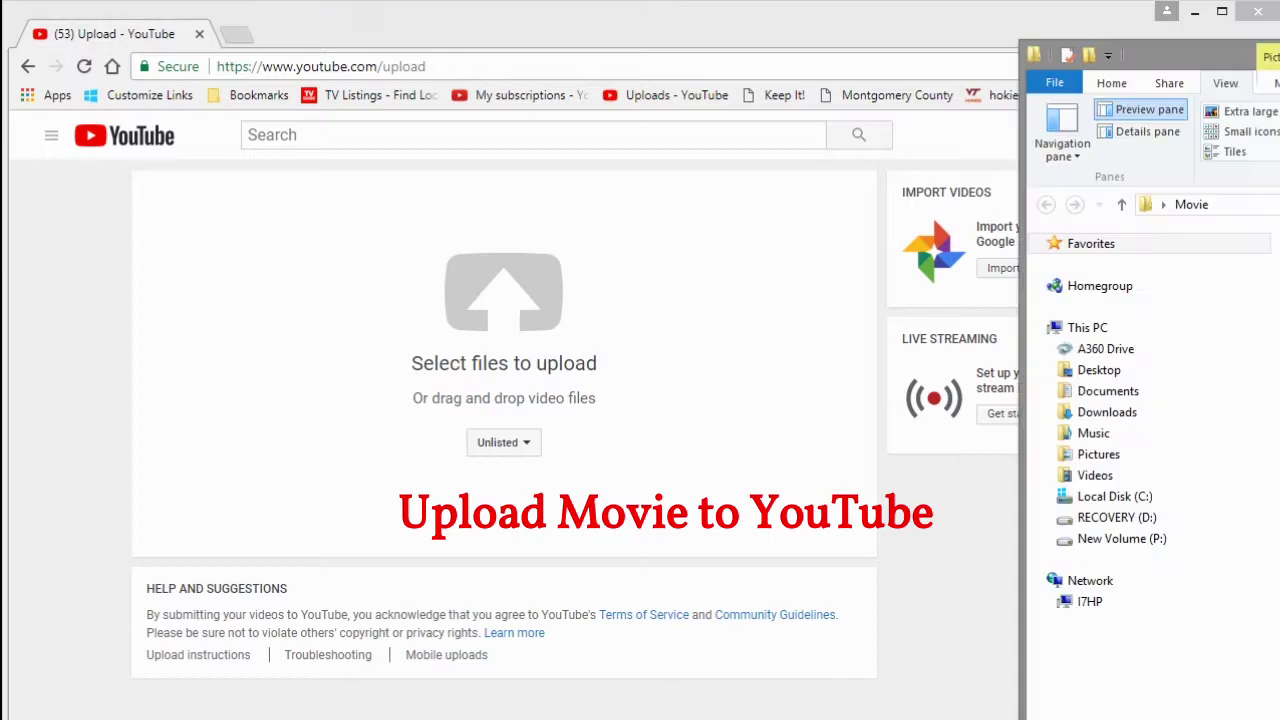
pyautogui.moveTo(1278, 330); pyautogui.dragTo(498, 321)
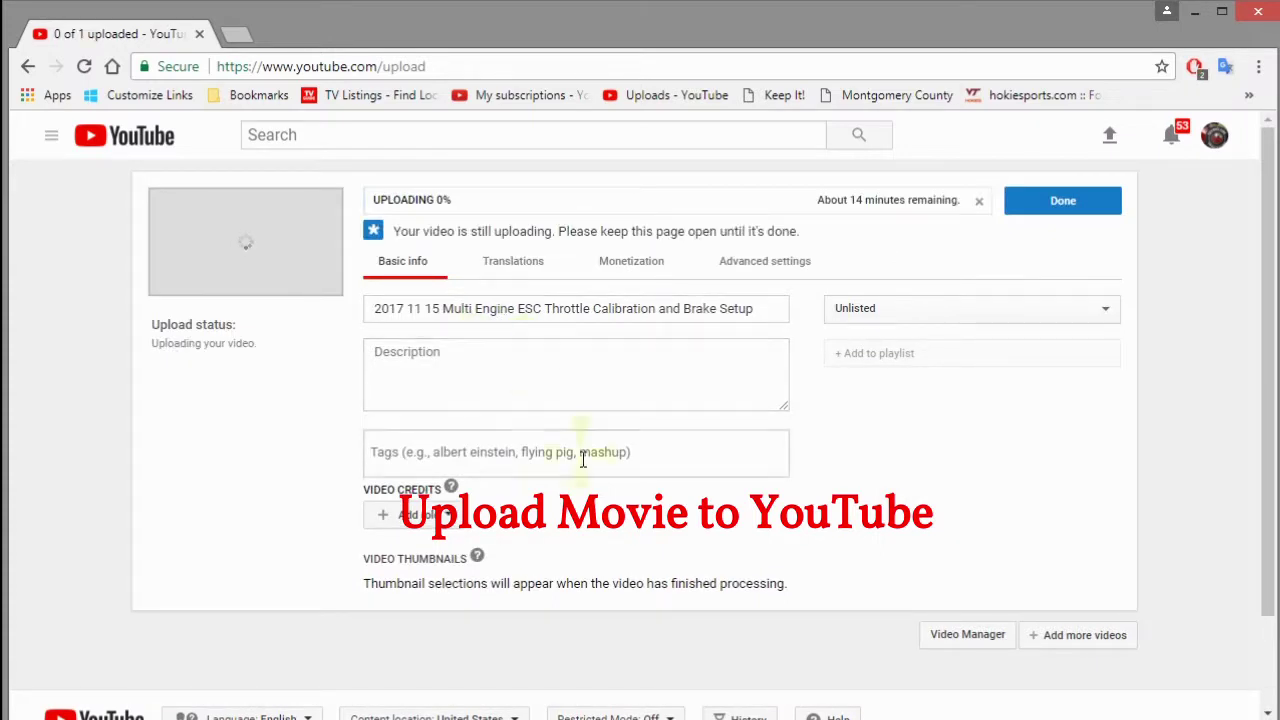
# Step: Add 2017-11-15 Multi Engine ESC Throttle Calibration and Brake Setup Thumb.jpg from the Desktop's Movie folder as the video's custom thumbnail
pyautogui.moveTo(1271, 257); pyautogui.dragTo(1249, 400)
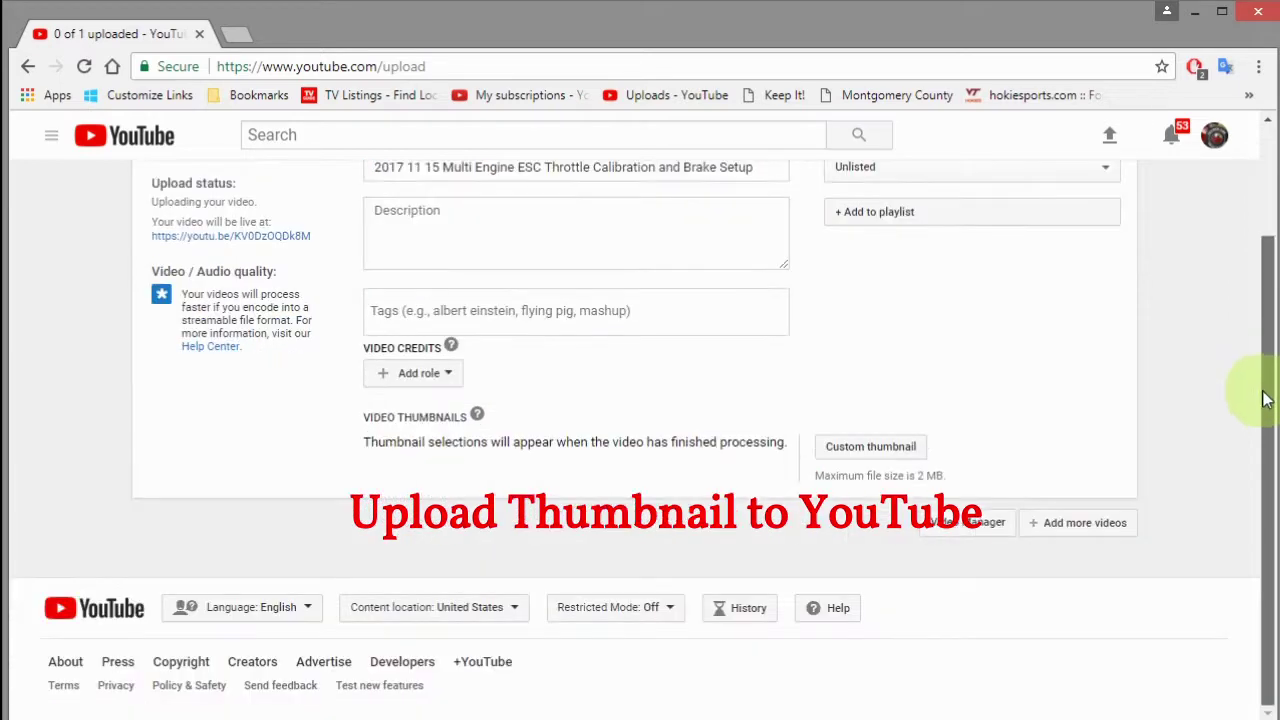
pyautogui.click(845, 447)
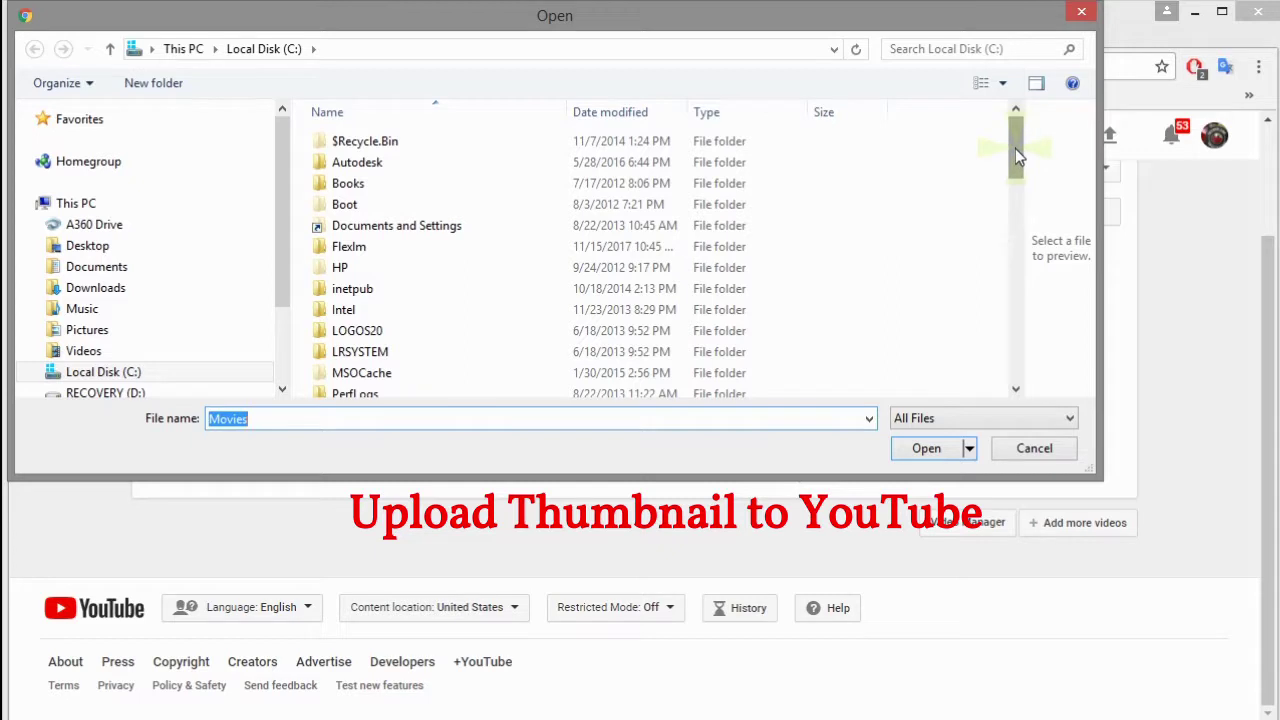
pyautogui.click(87, 247)
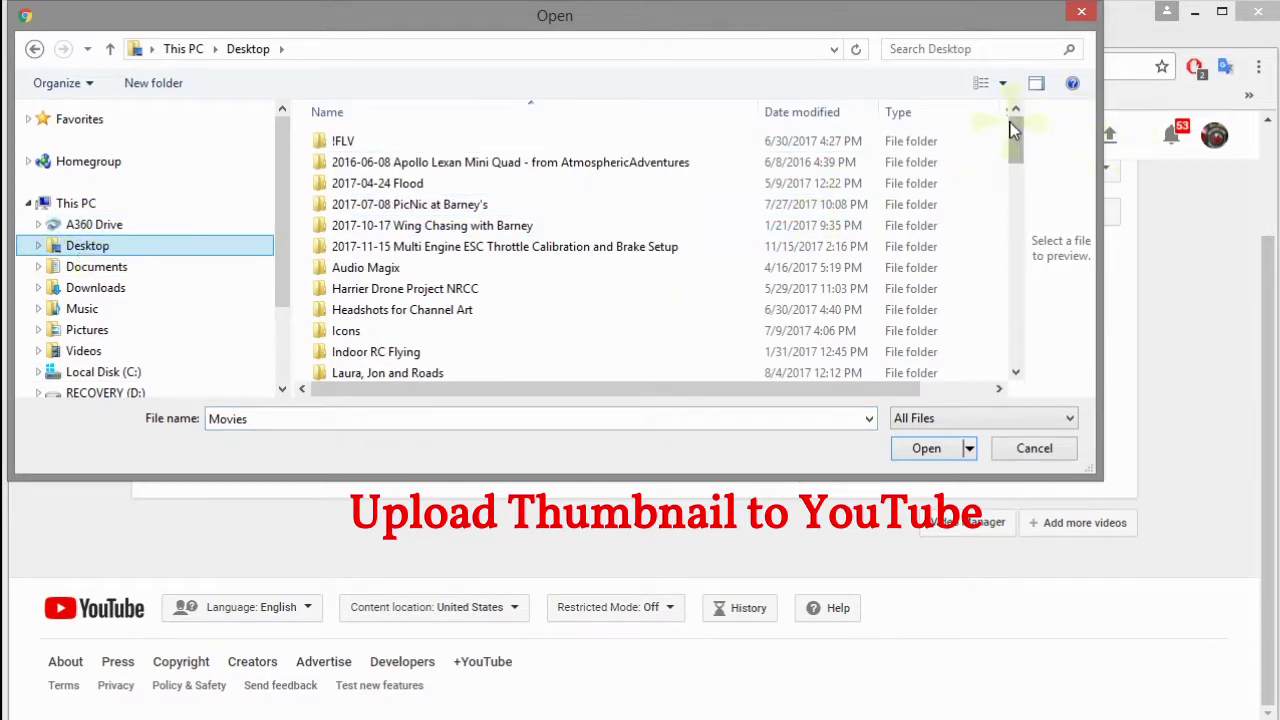
pyautogui.moveTo(1016, 130); pyautogui.dragTo(1016, 162)
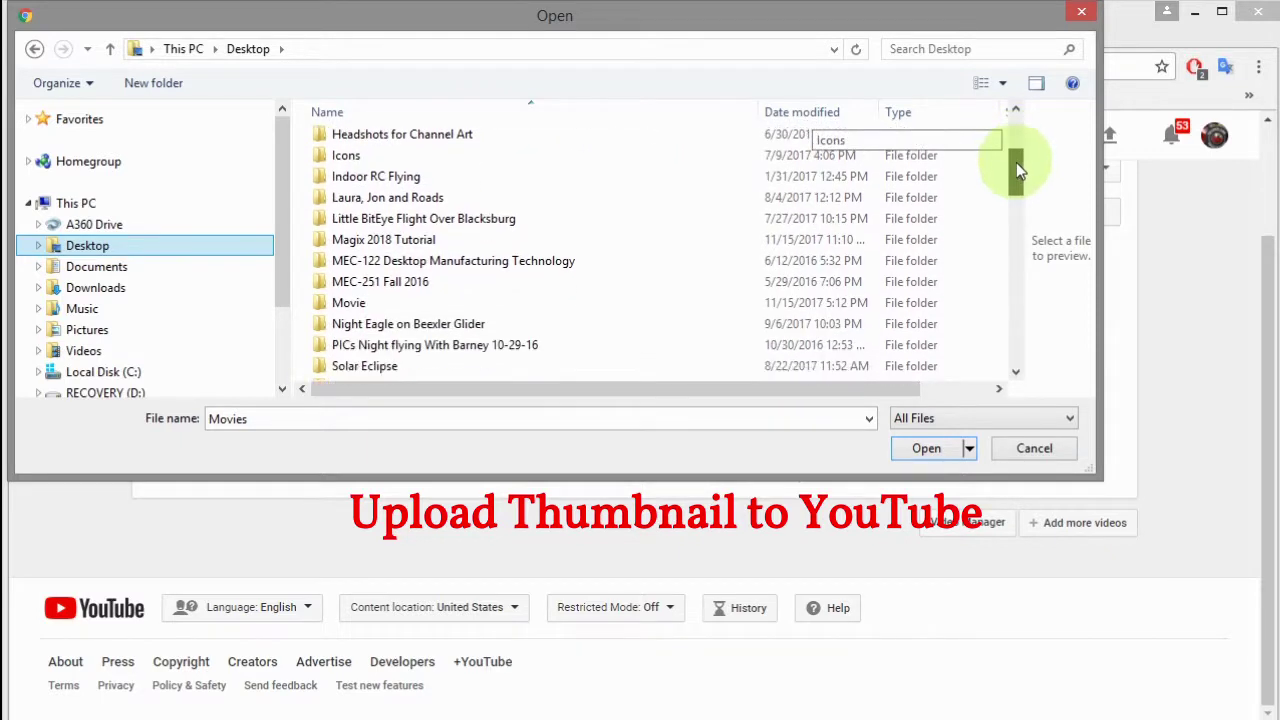
pyautogui.doubleClick(340, 302)
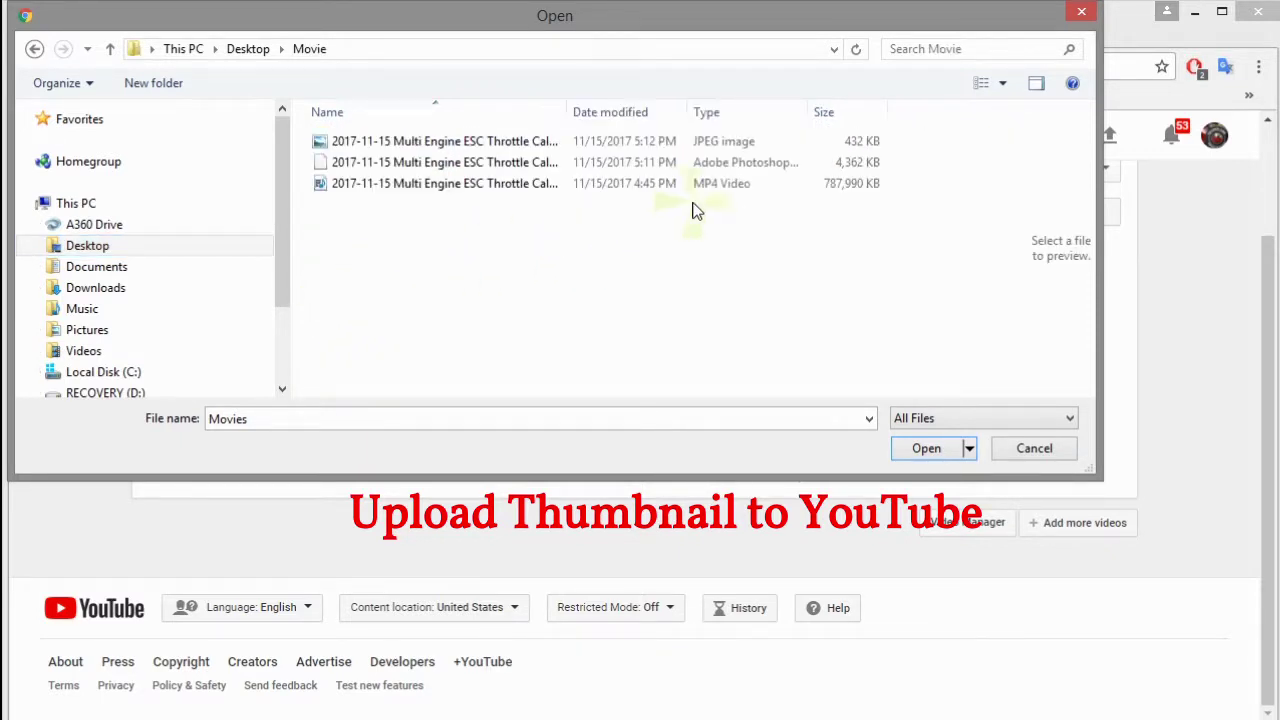
pyautogui.click(463, 146)
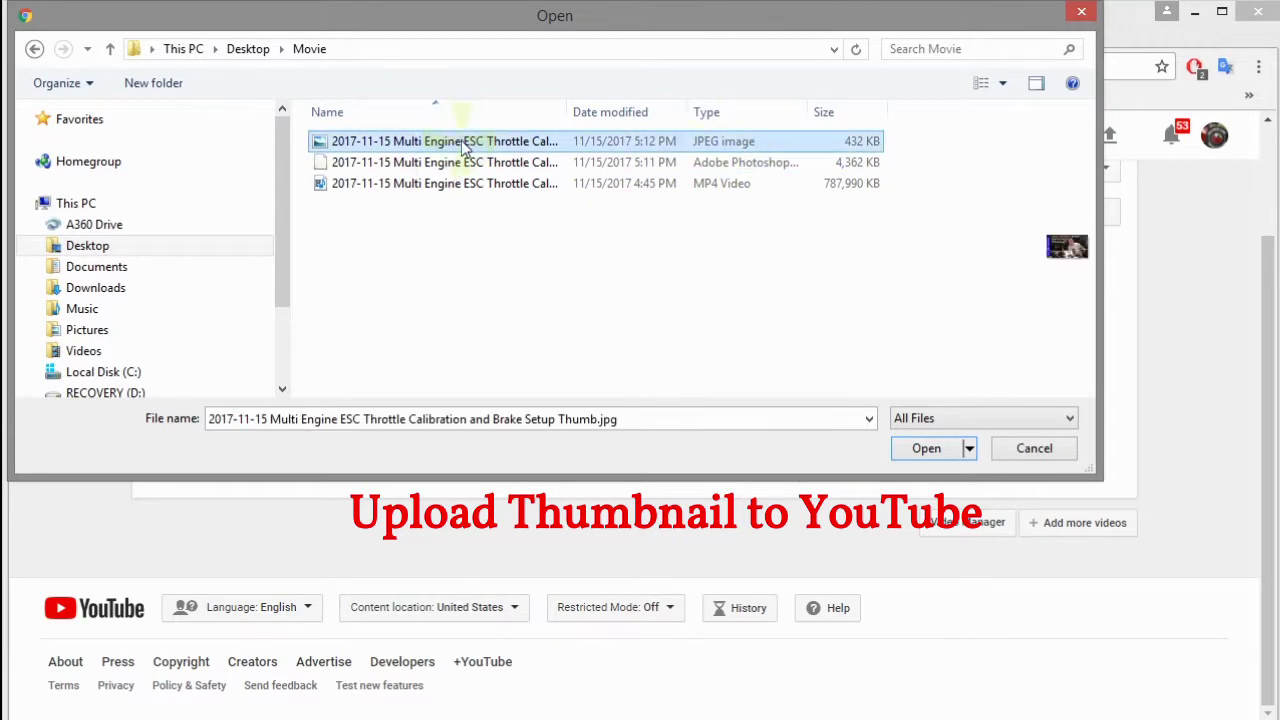
pyautogui.click(922, 452)
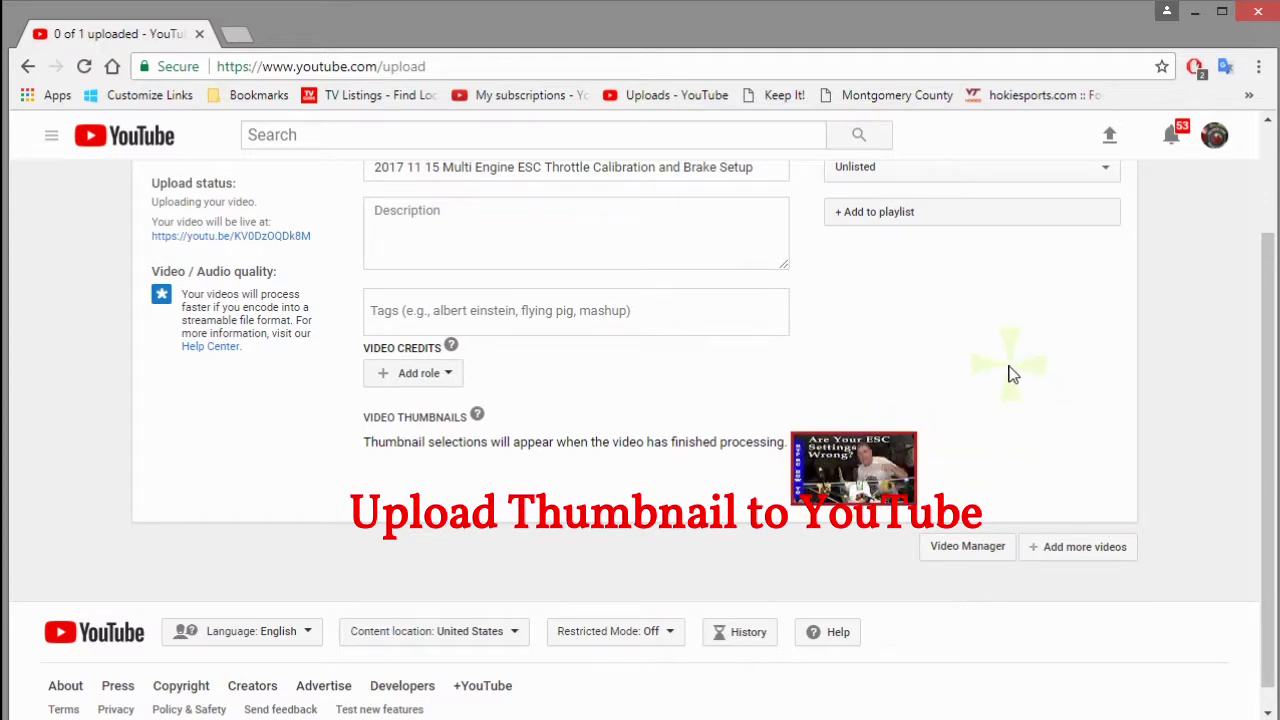
# Step: Remove the date prefix from the video title so it reads "Multi Engine ESC Throttle Calibration and Brake Setup"
pyautogui.moveTo(1271, 349); pyautogui.dragTo(1235, 228)
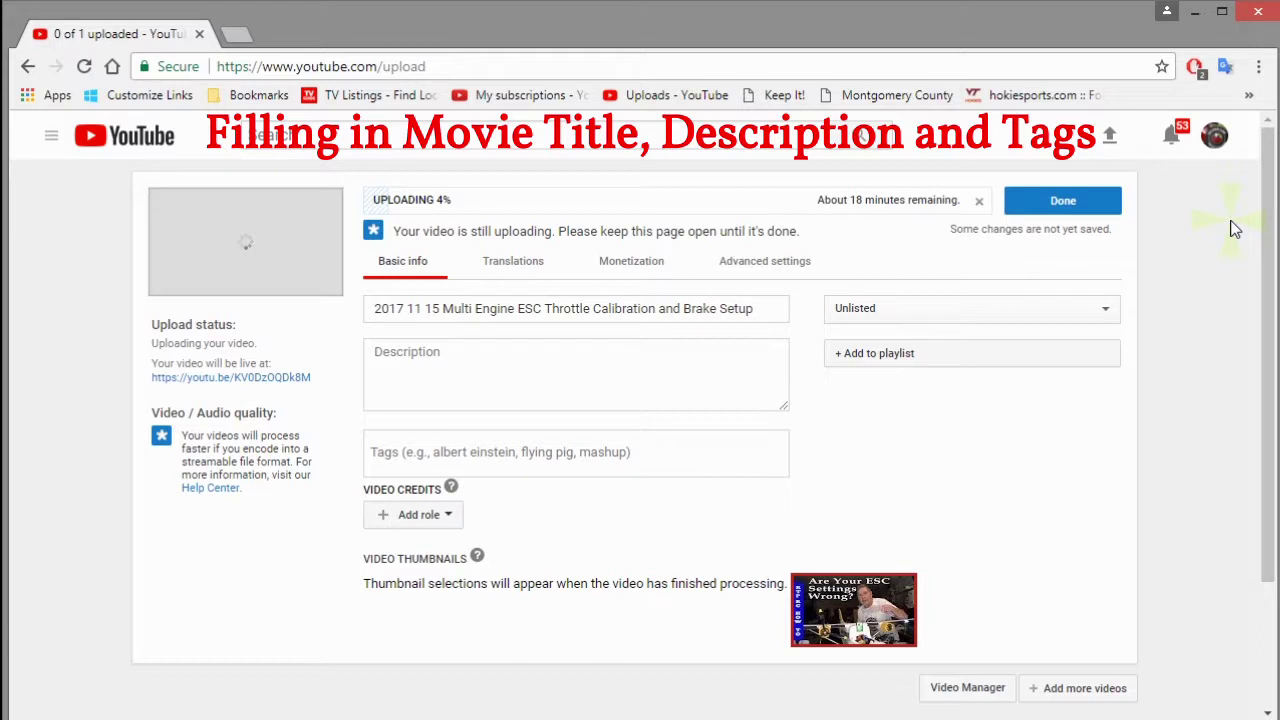
pyautogui.click(444, 308)
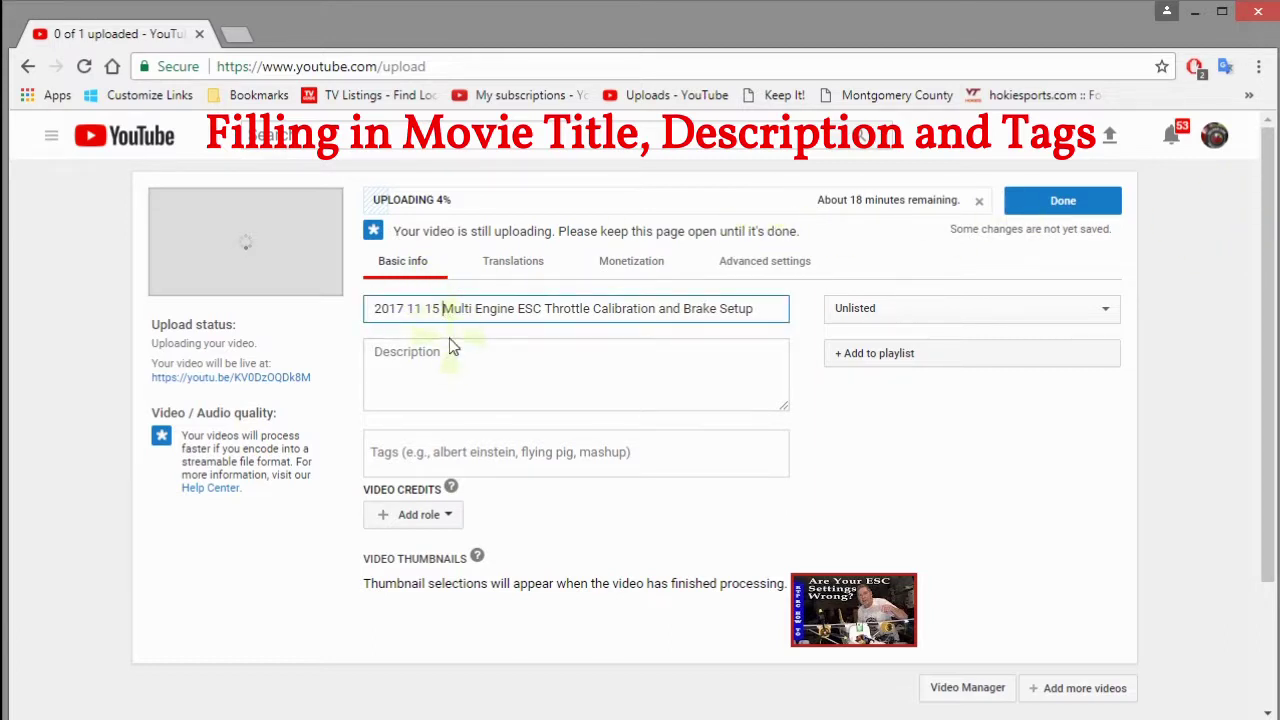
pyautogui.press('BackSpace')
pyautogui.press('BackSpace')
pyautogui.press('BackSpace')
pyautogui.press('BackSpace')
pyautogui.press('BackSpace')
pyautogui.press('BackSpace')
pyautogui.press('BackSpace')
pyautogui.press('BackSpace')
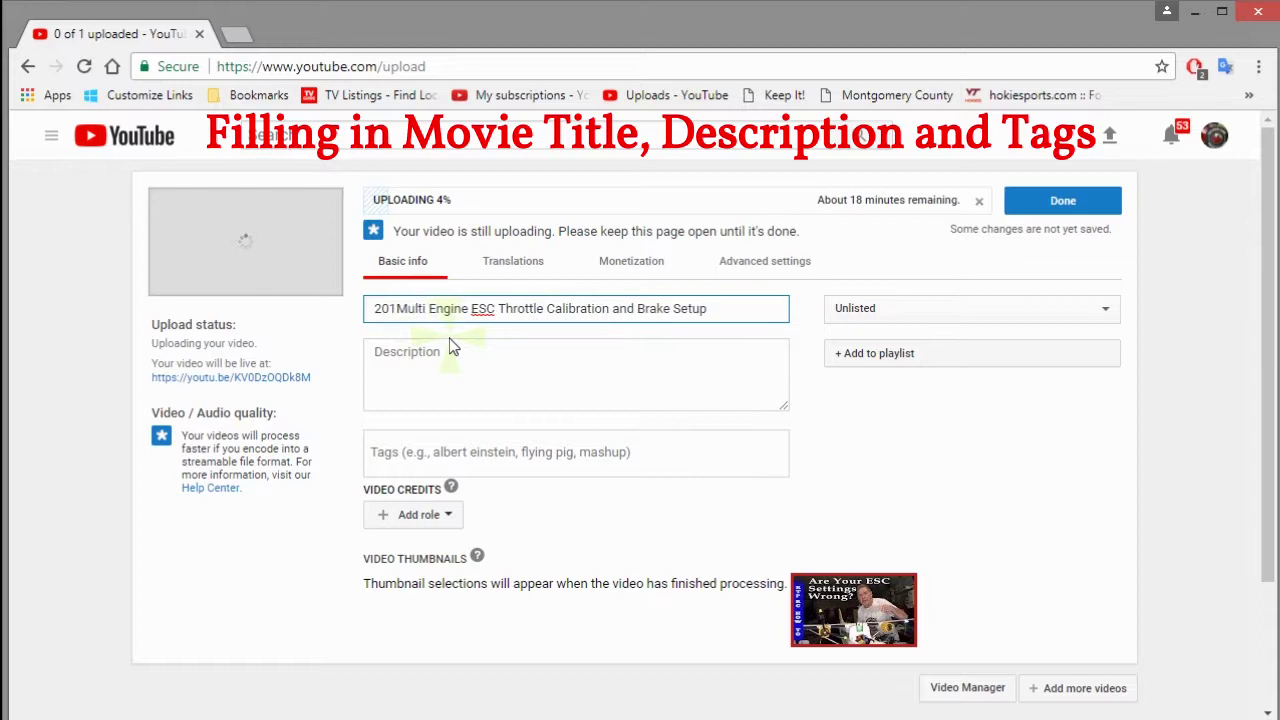
pyautogui.press('BackSpace')
pyautogui.press('BackSpace')
pyautogui.press('BackSpace')
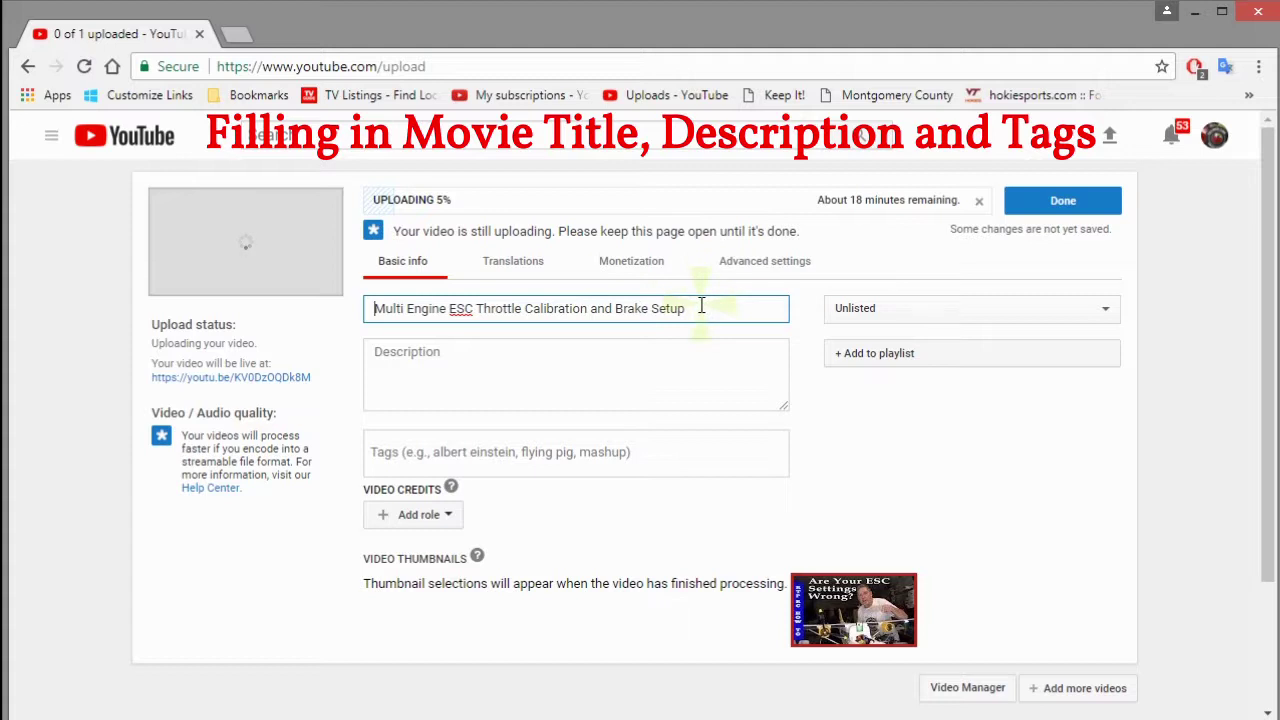
pyautogui.click(655, 382)
pyautogui.write('Multi Engine ESC Throttle Calibration and Brake Setup https://youtu.be/KV0DzOQDk8M If your brushless motor spin at different speeds or one starts before the other you should watch this video. There is a simple fix. Also of want to turn off the motor brakes I will show you that too.  ESC Throttle Calibration and Brake Setup can both be done using the throttle stick on your RC radio.')
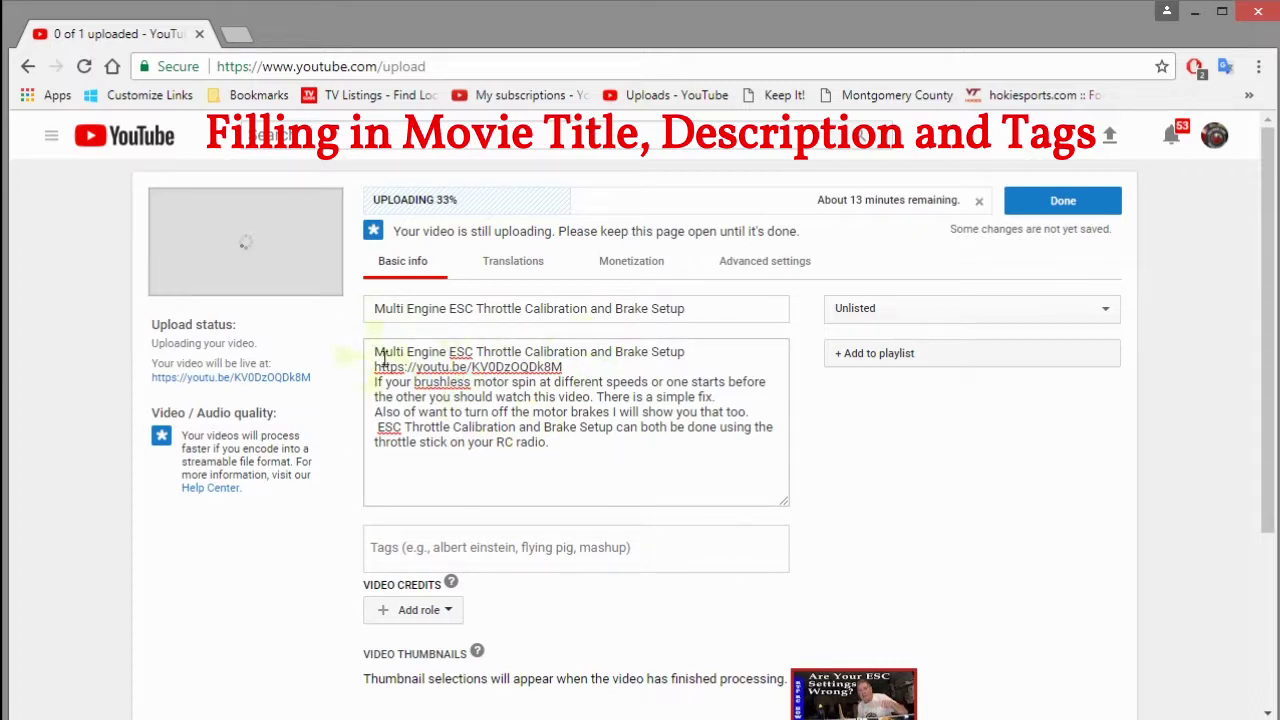
pyautogui.click(568, 367)
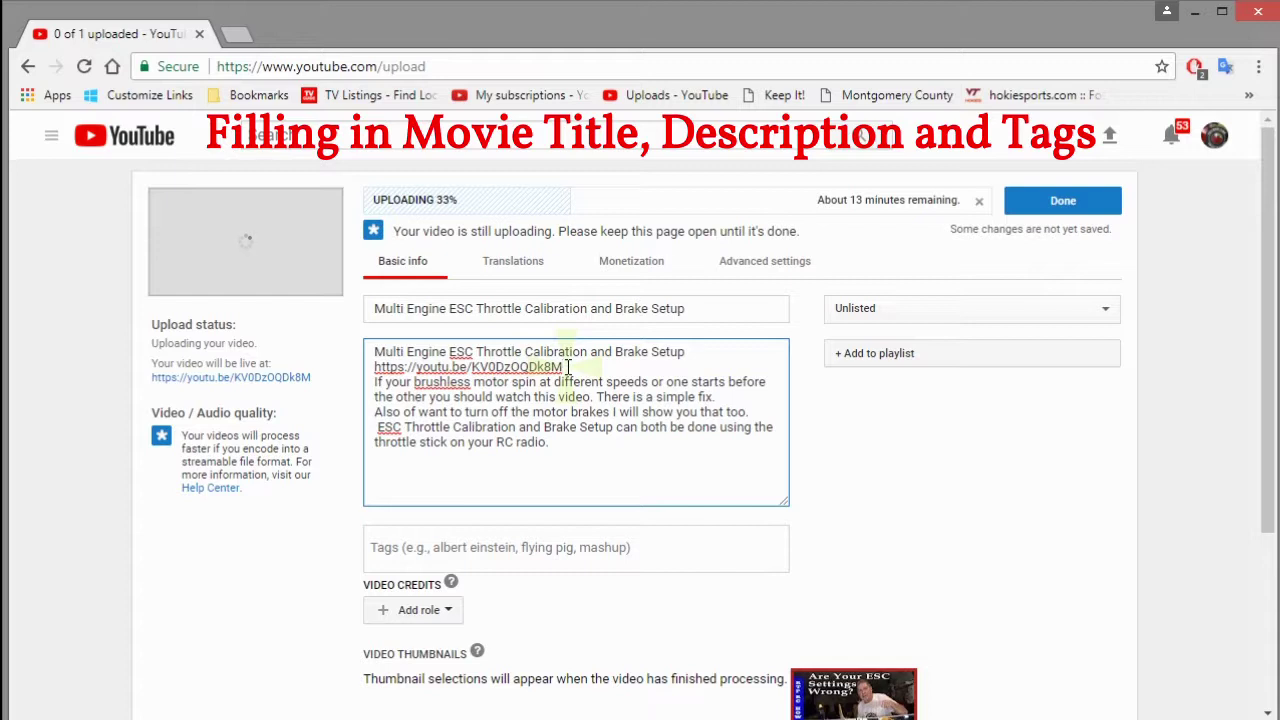
# Step: Put a blank line below the link in the description and add "ESC Throttle Calibration" from the title as a tag
pyautogui.press('Return')
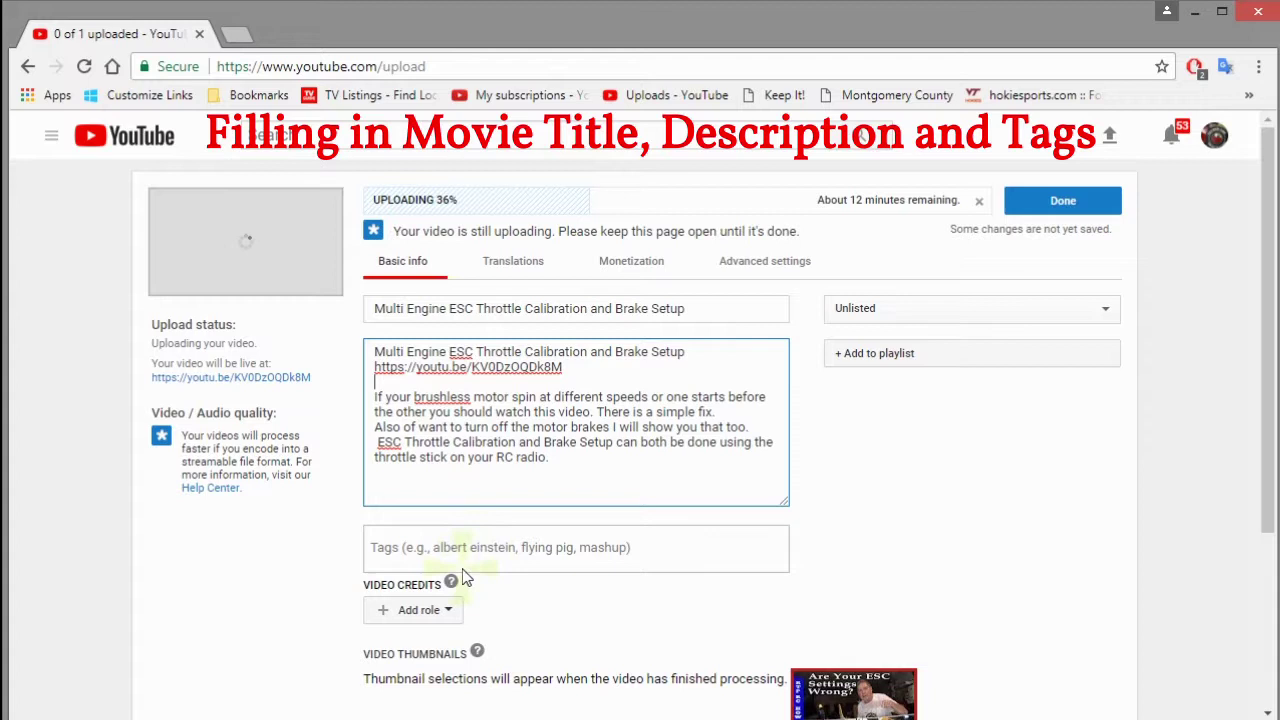
pyautogui.moveTo(449, 309); pyautogui.dragTo(588, 313)
pyautogui.hotkey('ctrl', 'c')
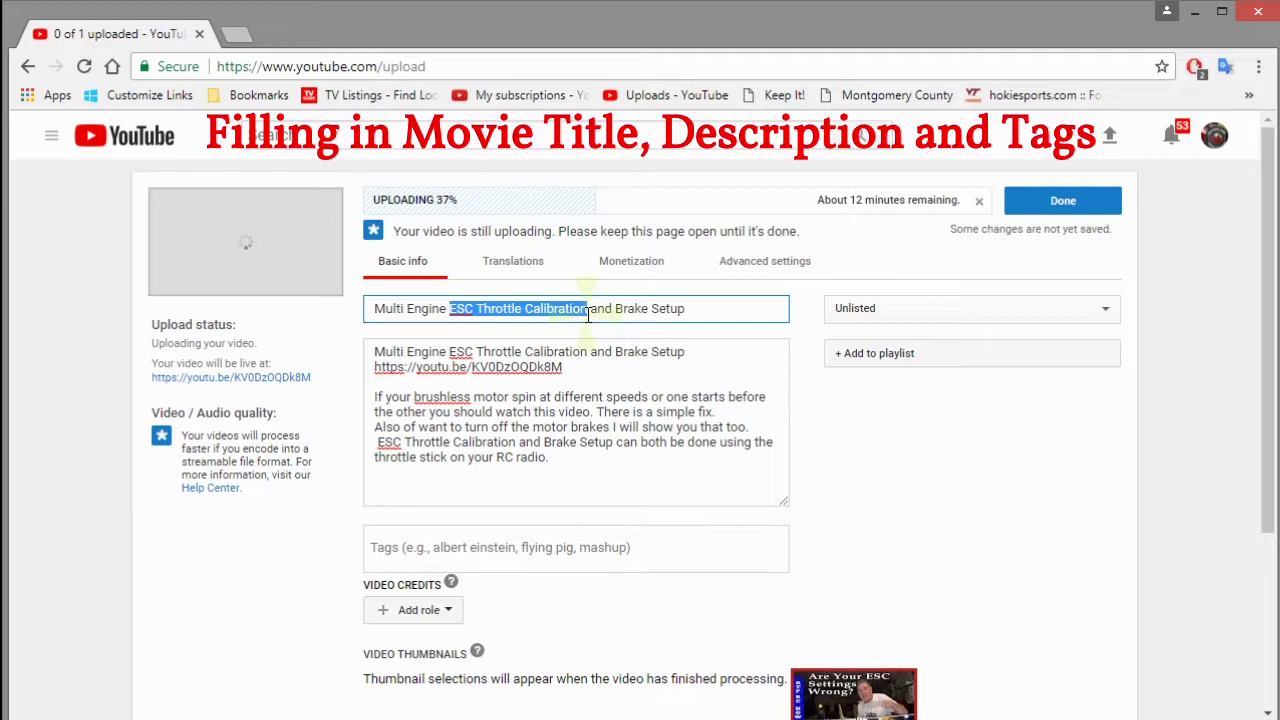
pyautogui.click(374, 541)
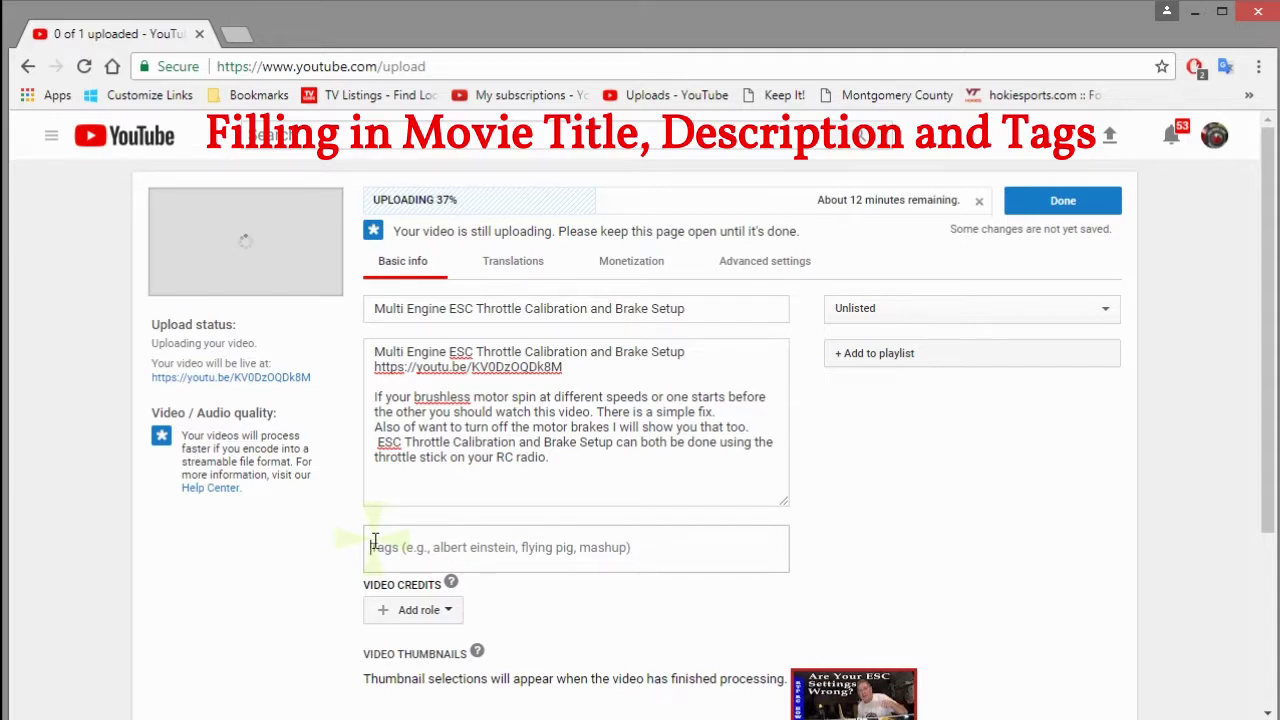
pyautogui.hotkey('ctrl', 'v')
pyautogui.click(609, 550)
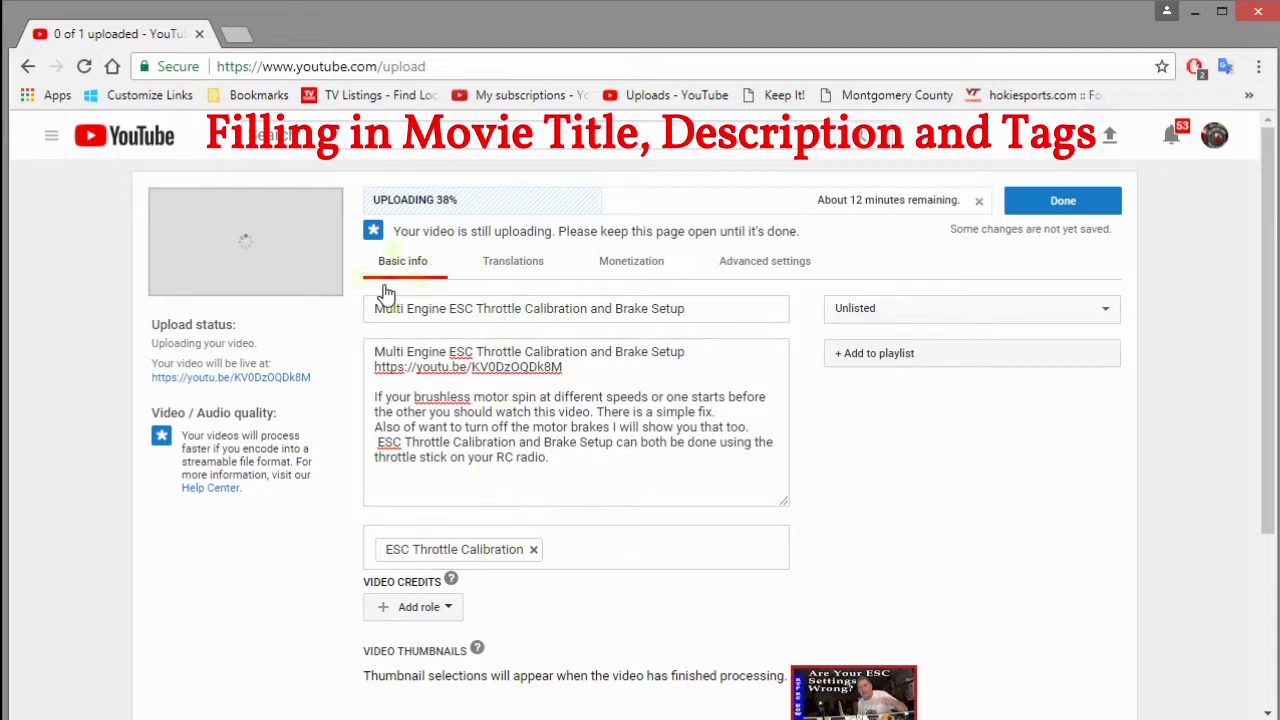
# Step: Add "Multi Engine ESC Throttle Calibration" from the video title as another tag
pyautogui.moveTo(376, 308); pyautogui.dragTo(589, 312)
pyautogui.hotkey('ctrl', 'c')
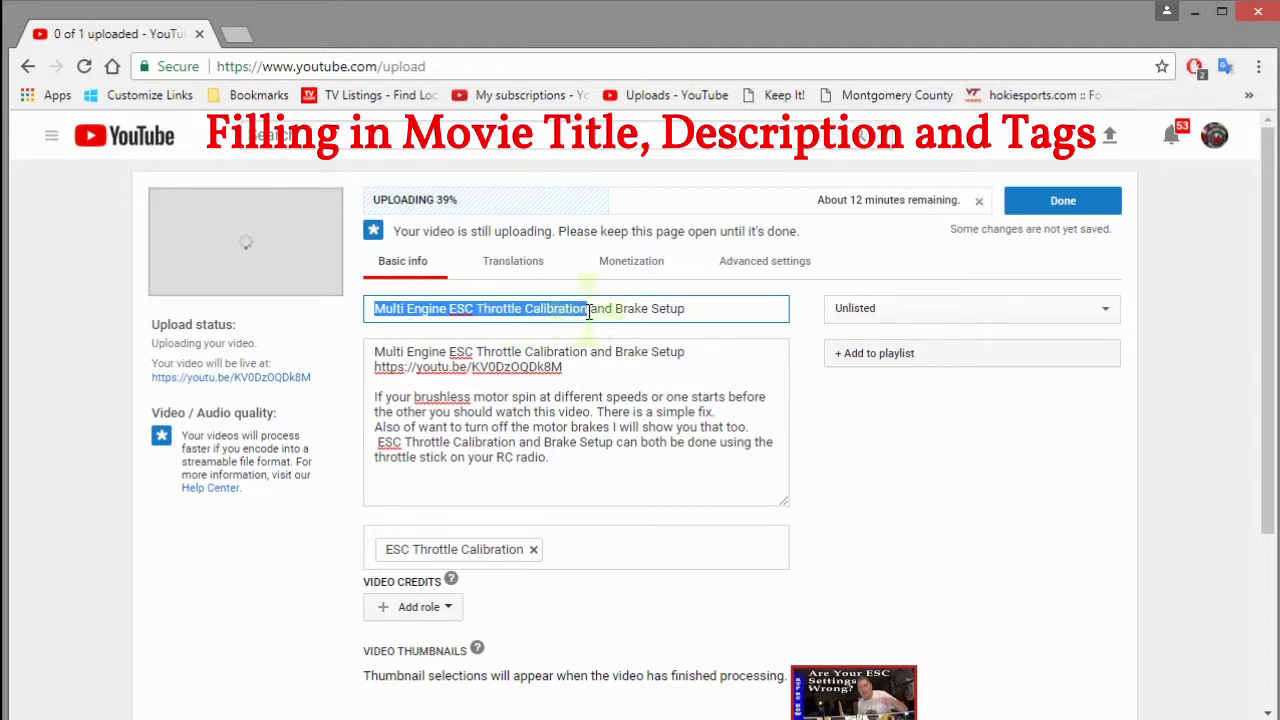
pyautogui.click(571, 549)
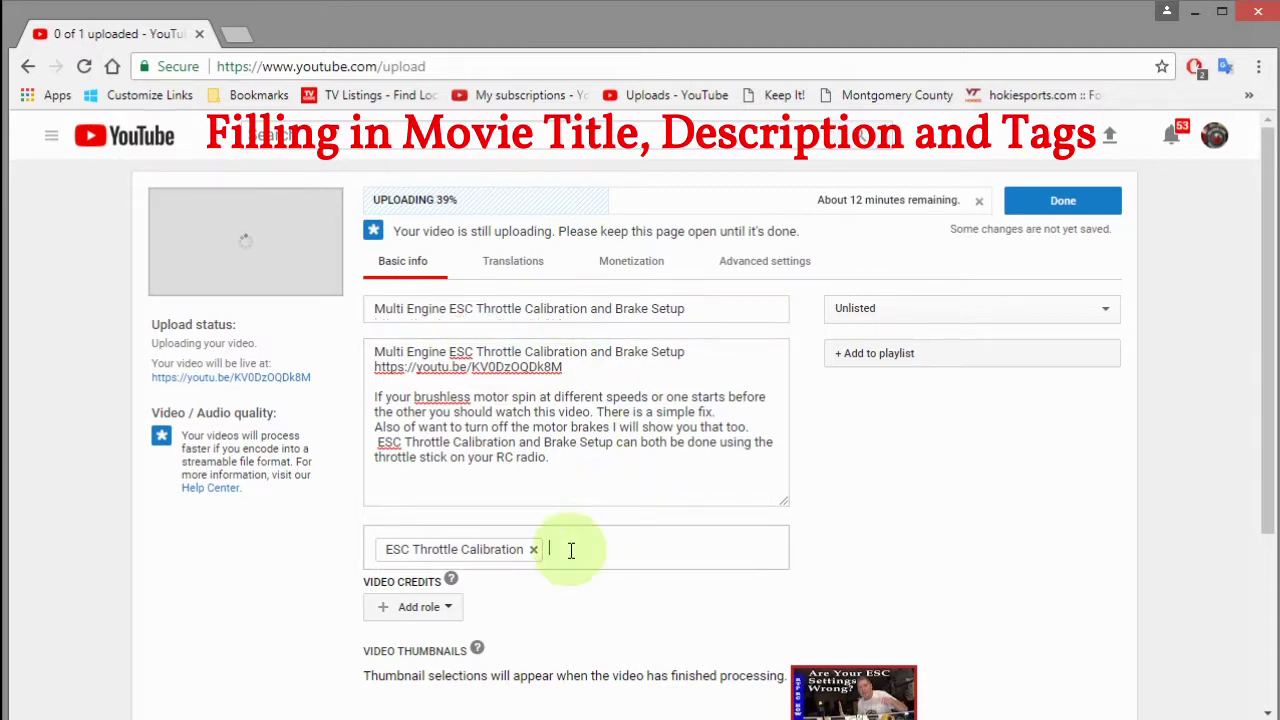
pyautogui.hotkey('ctrl', 'v')
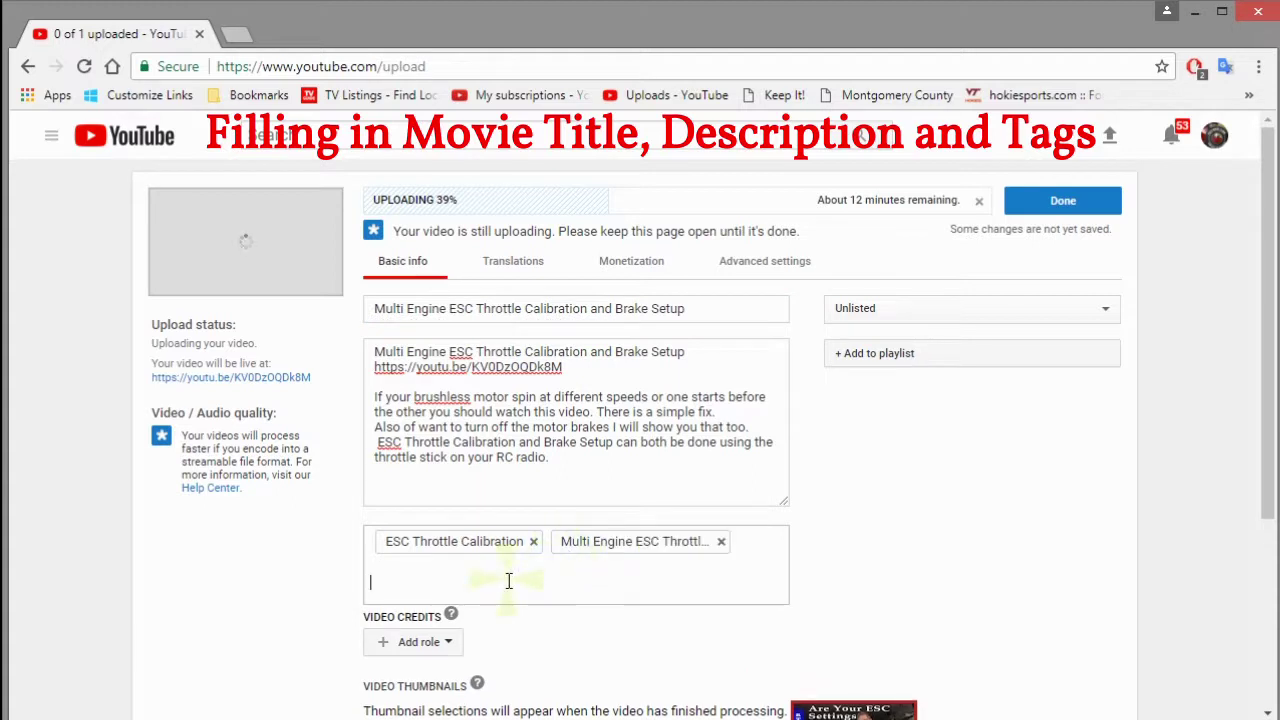
# Step: Add the tags "twin engine throttle calibration" and "brushless motors wrong speed"
pyautogui.write('twin')
pyautogui.write('engine')
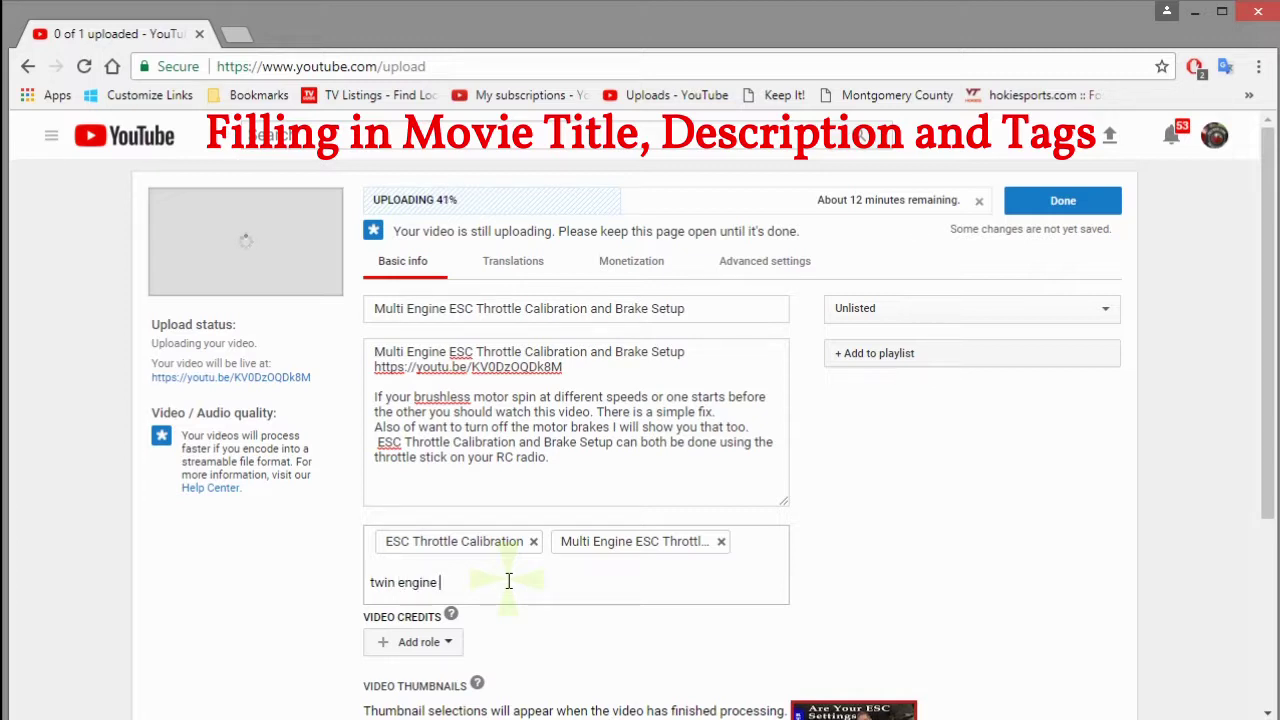
pyautogui.write(' throttle calibration')
pyautogui.press('Return')
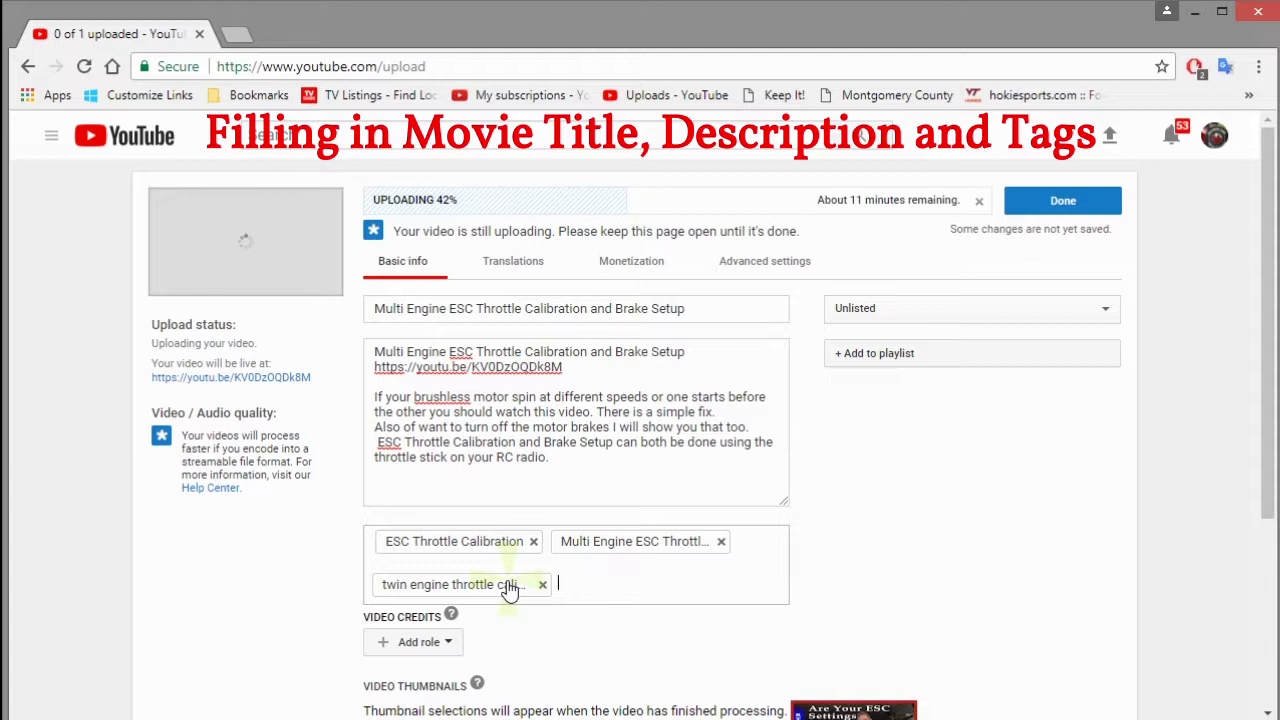
pyautogui.write('brushless motors wrong s')
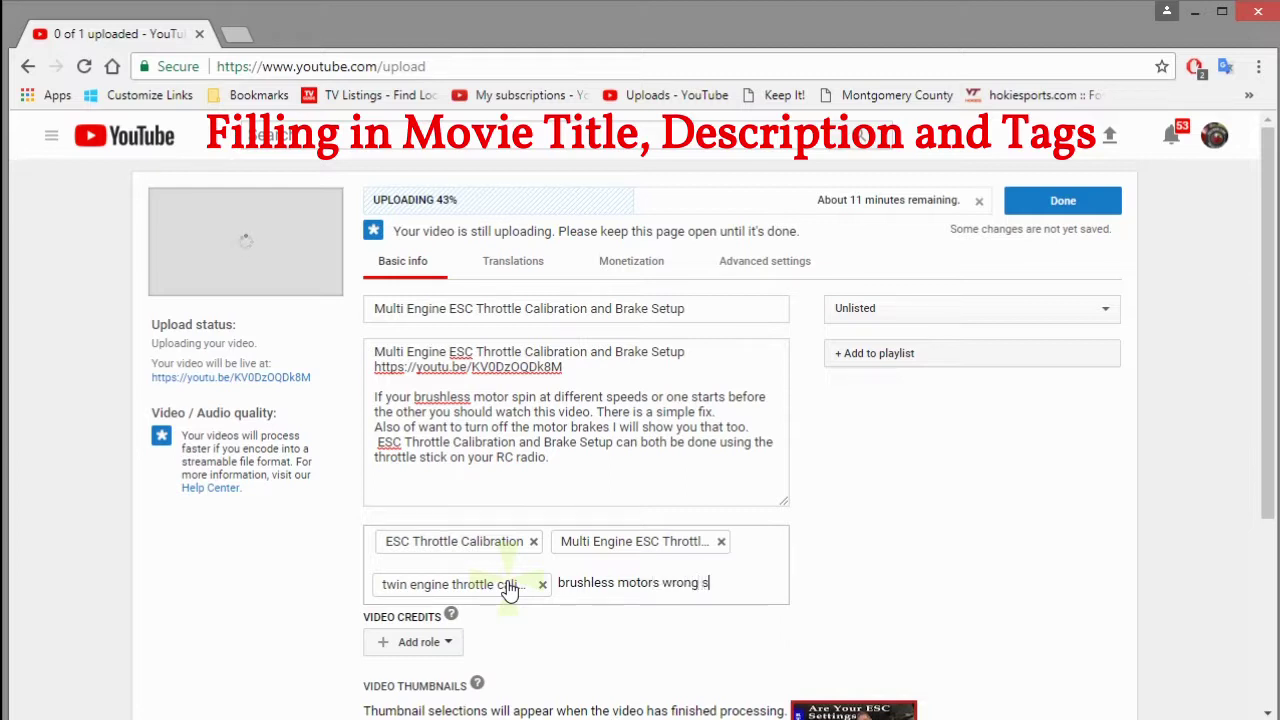
pyautogui.write('peed')
pyautogui.press('Return')
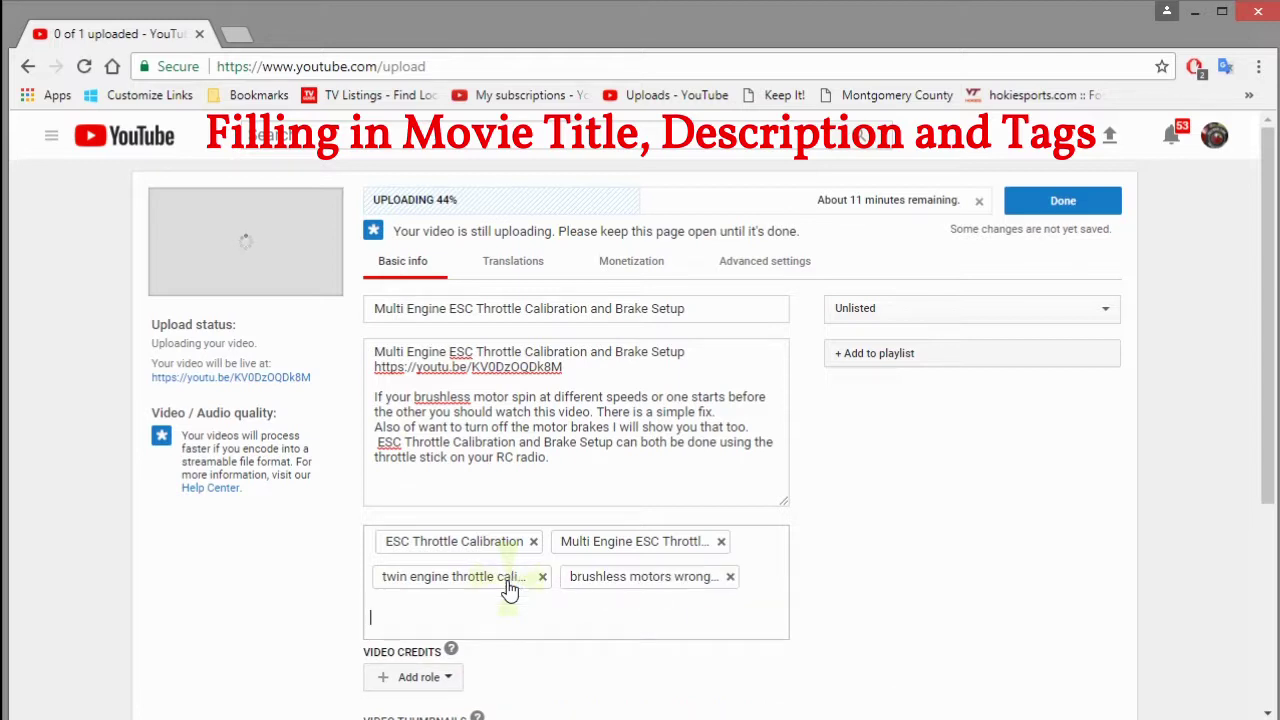
# Step: Add the tags "twin engine motor problem", "how too calibrate ESC", "esc brake setup", "multi engine esc brake setup", "RC", "ESC" and "RC hobby"
pyautogui.write('twin engine motor pr')
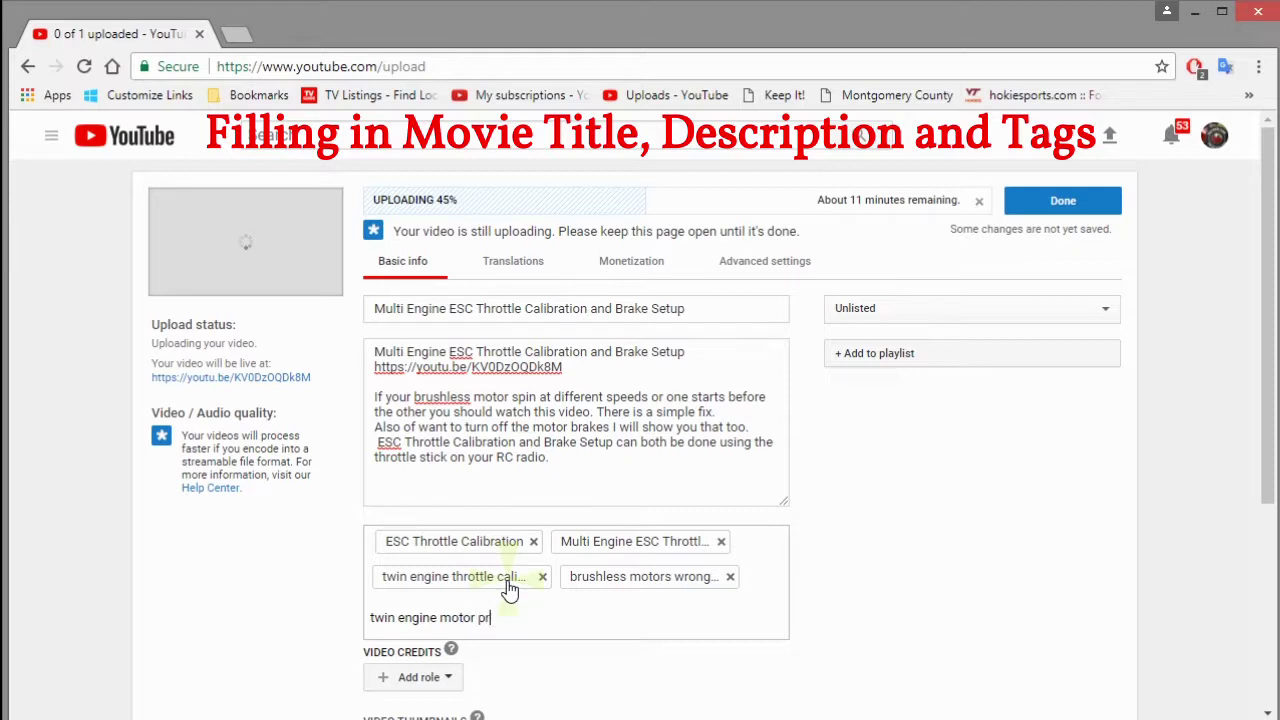
pyautogui.write('blem')
pyautogui.press('BackSpace')
pyautogui.press('BackSpace')
pyautogui.press('BackSpace')
pyautogui.press('BackSpace')
pyautogui.write('roblem')
pyautogui.press('Return')
pyautogui.write('how too calibrate ESC, esc brake setup, multi engine esc brake setup, RC, ESC, RC hobby')
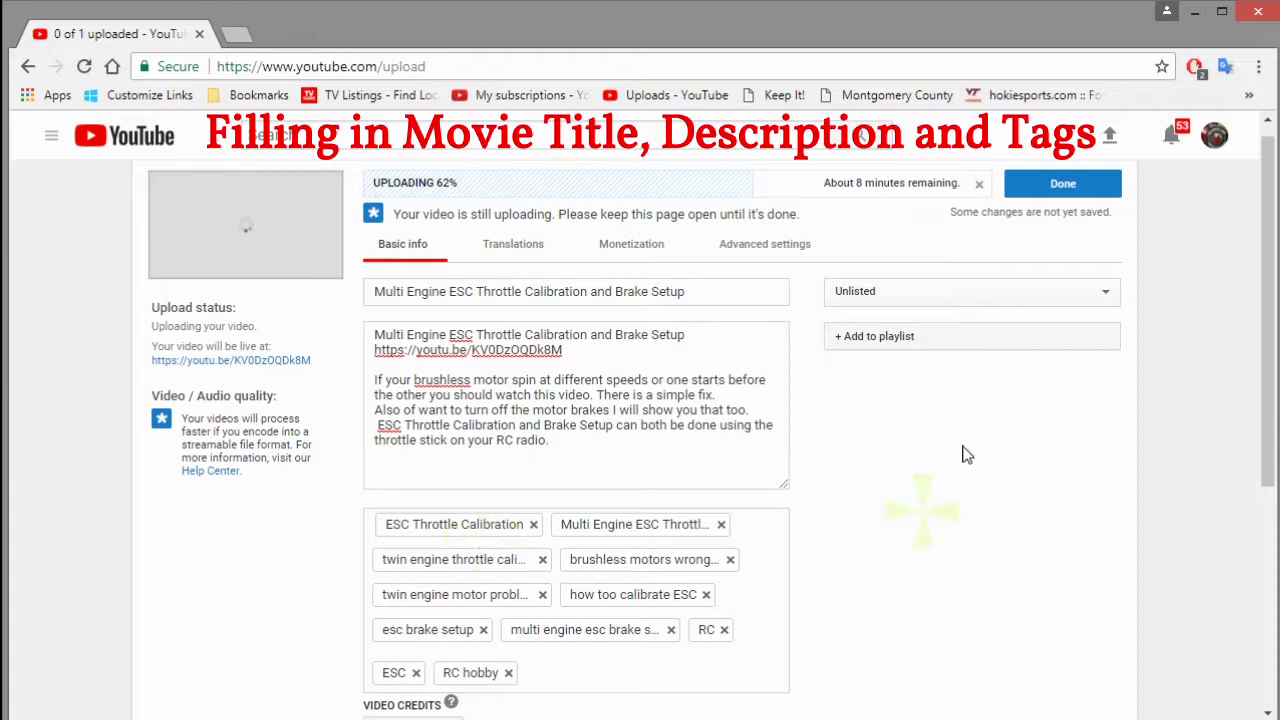
# Step: Add the video to the HK Avios Bushmule FPV Build Series playlist
pyautogui.click(946, 347)
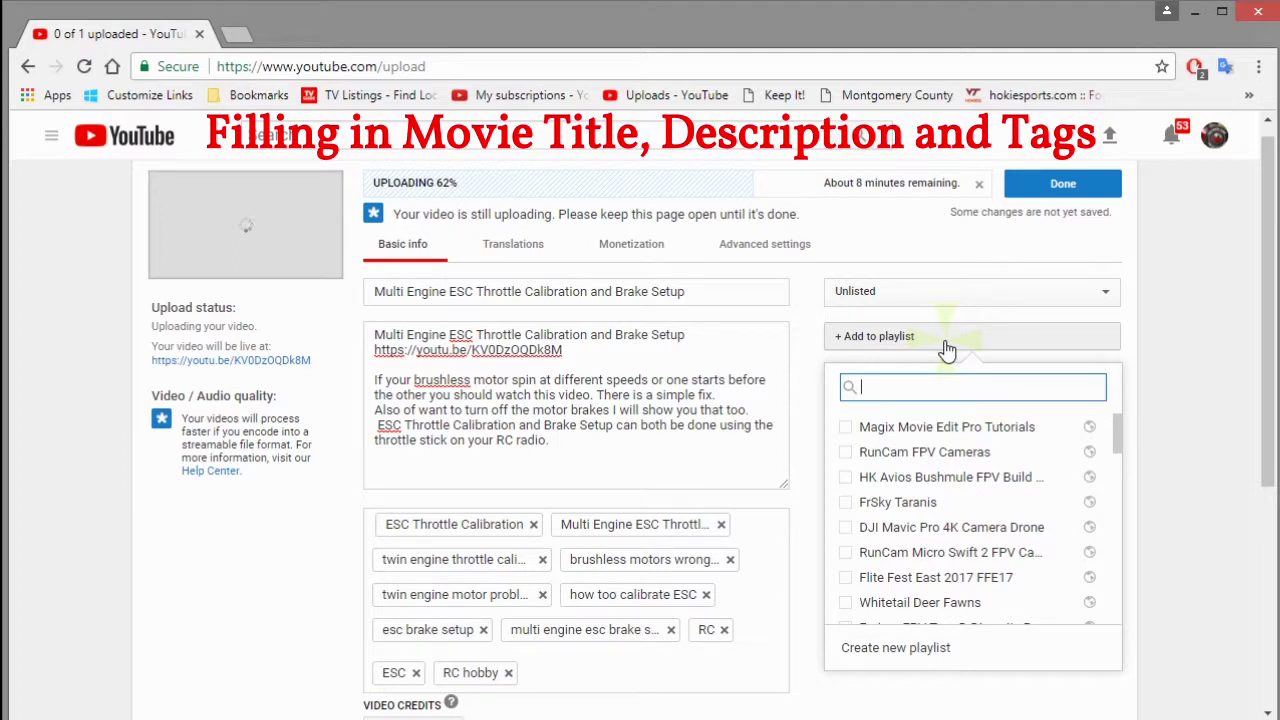
pyautogui.moveTo(1117, 430); pyautogui.dragTo(1060, 424)
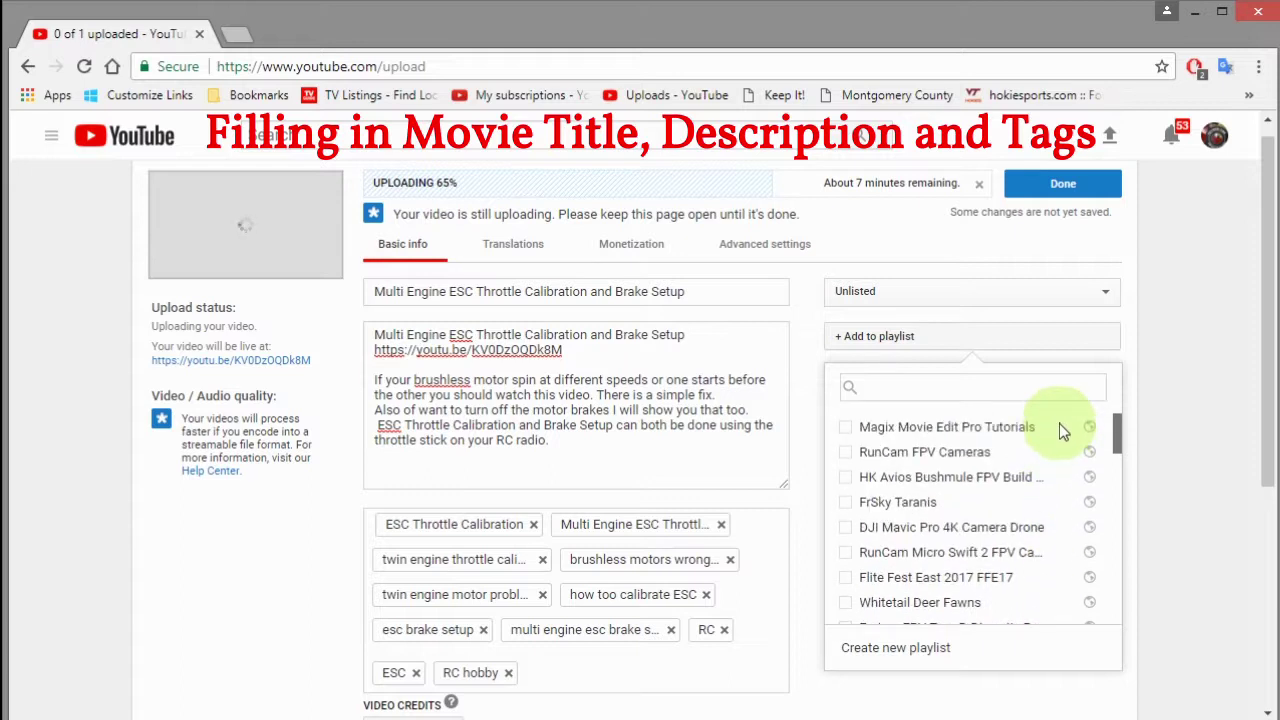
pyautogui.click(845, 479)
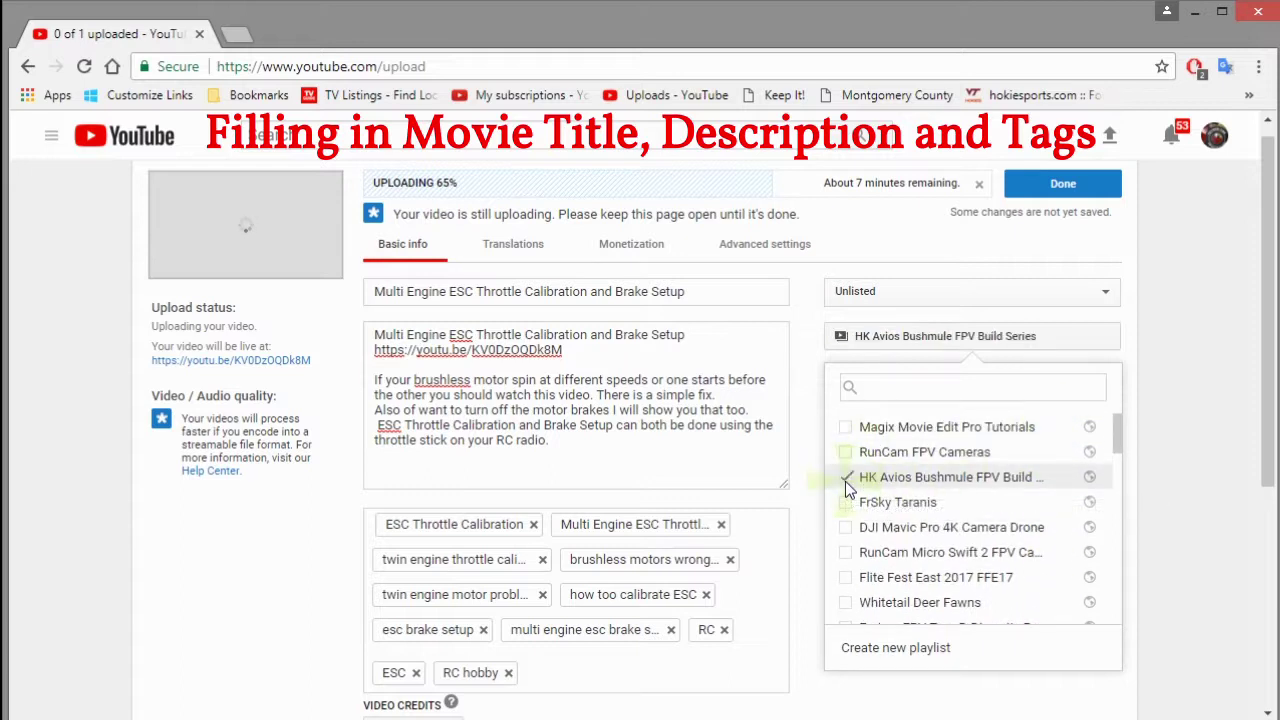
pyautogui.click(845, 700)
pyautogui.scroll(-3, 1251, 434)
pyautogui.scroll(3, 1249, 189)
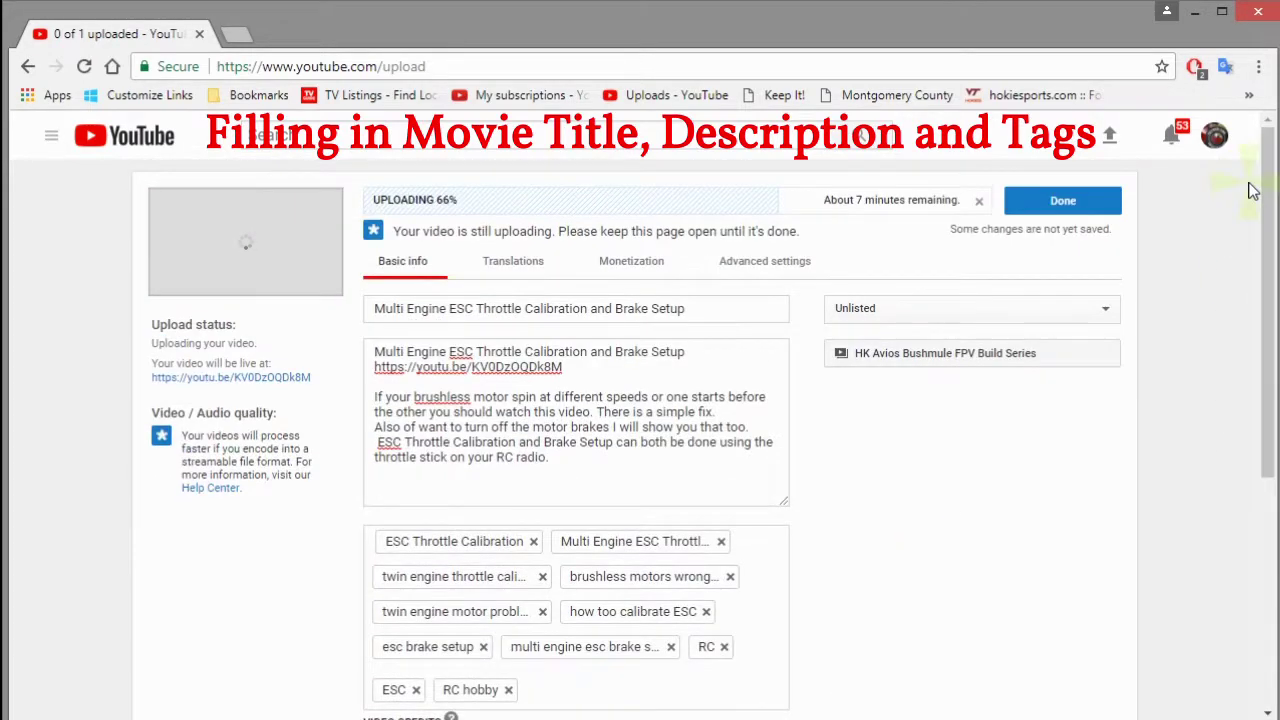
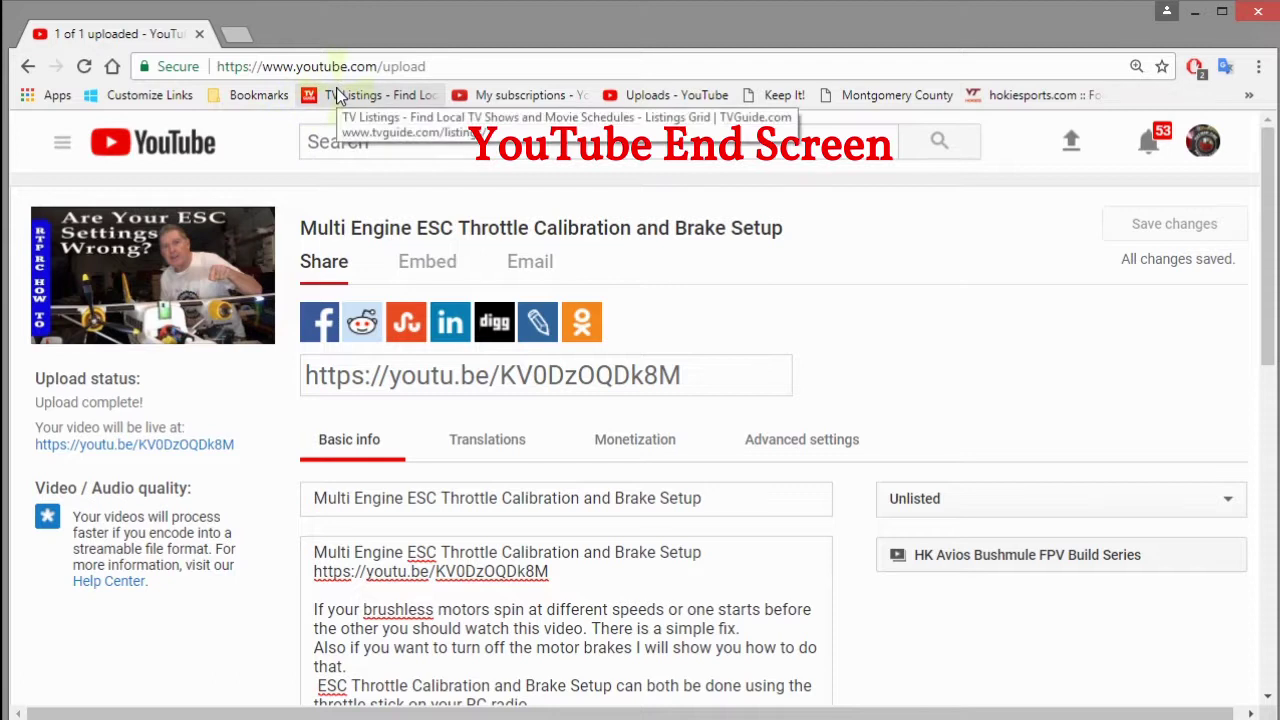
# Step: Open the end screen editor for the uploaded Multi Engine ESC Throttle Calibration and Brake Setup video
pyautogui.click(651, 100)
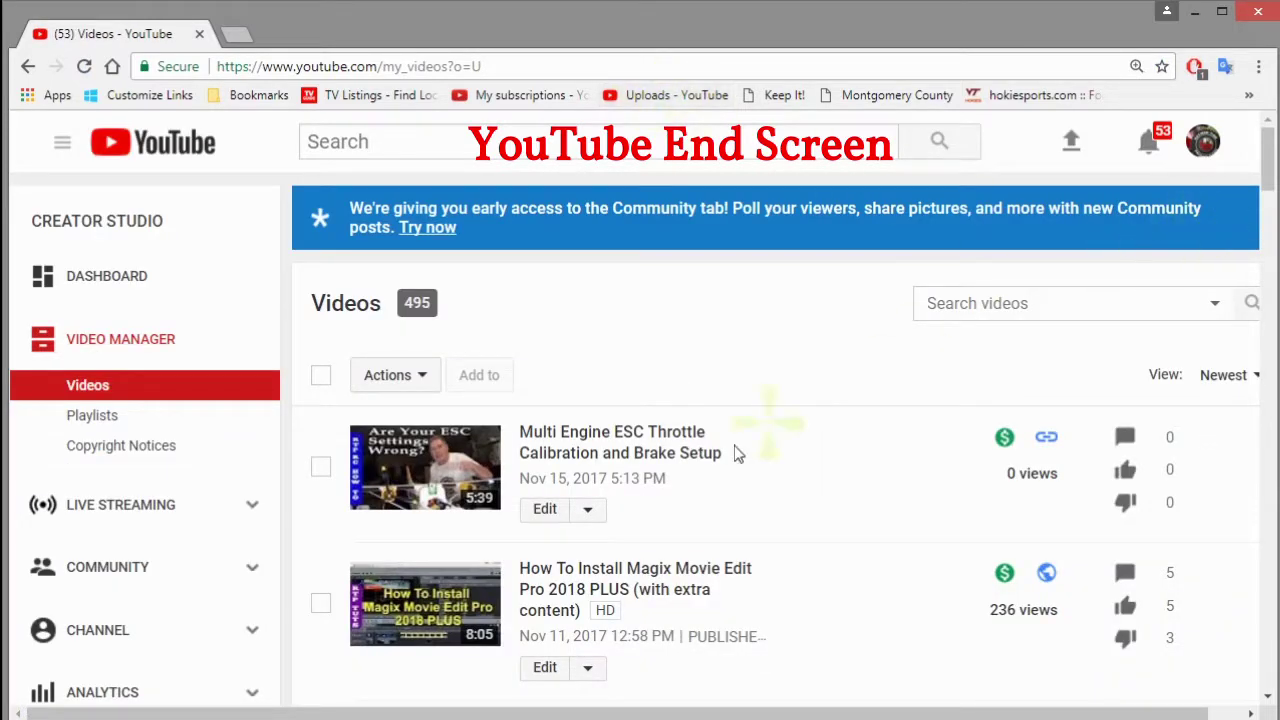
pyautogui.click(542, 510)
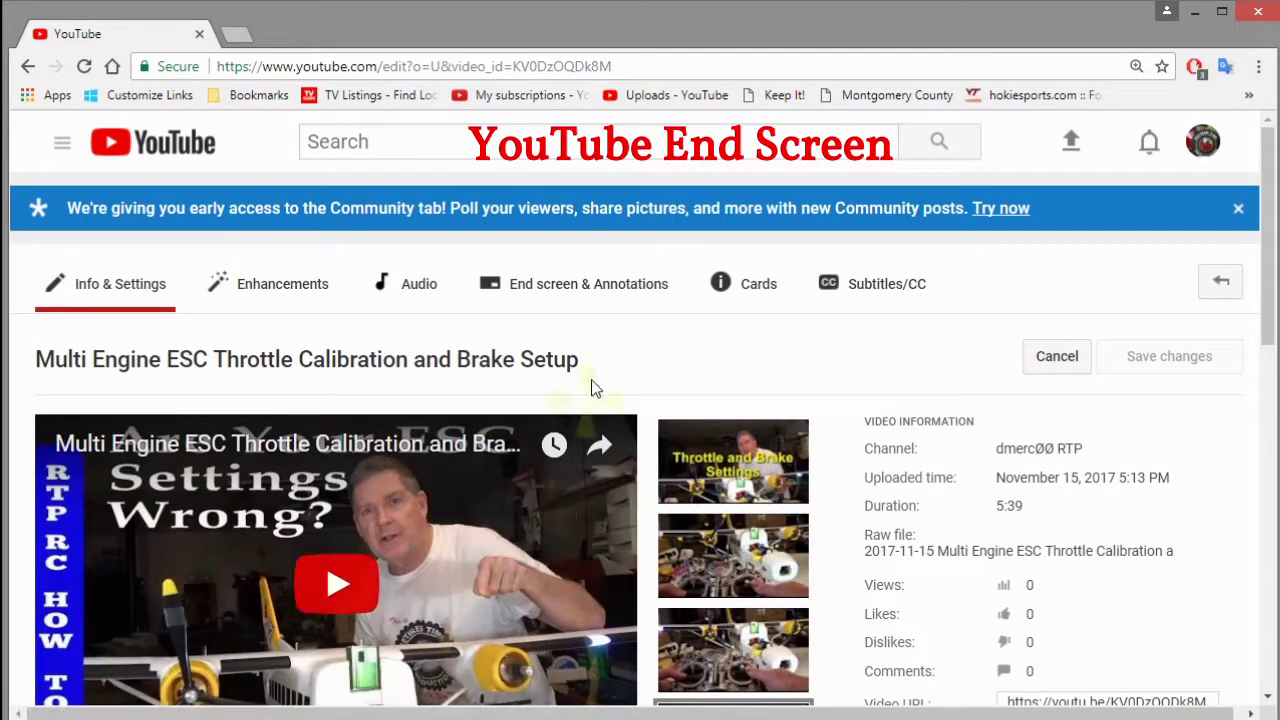
pyautogui.click(603, 290)
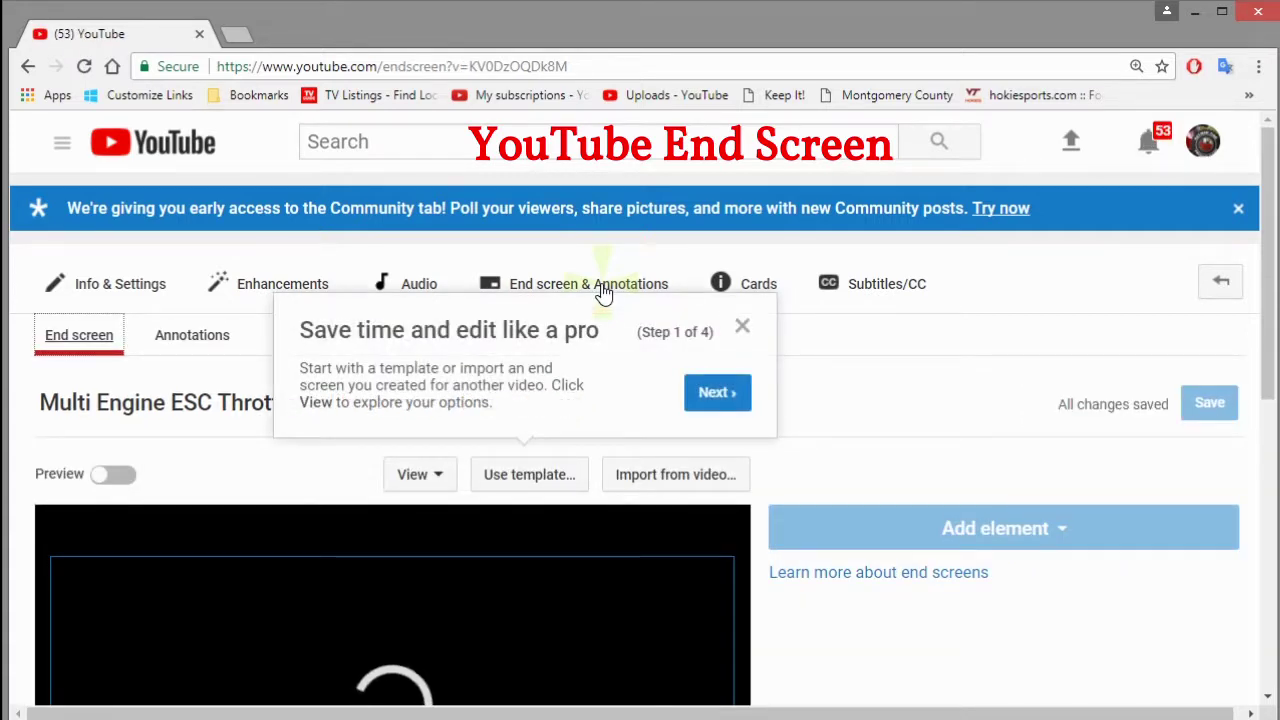
pyautogui.moveTo(1270, 226); pyautogui.dragTo(1249, 366)
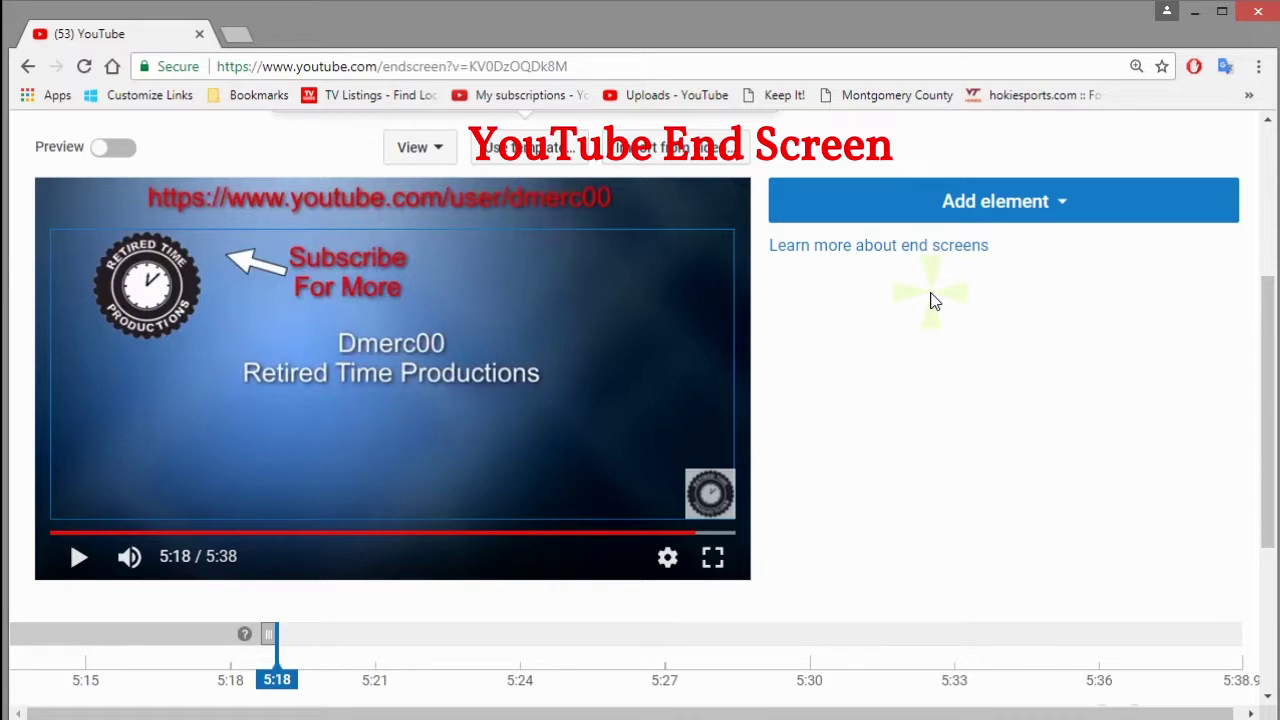
# Step: Add a Subscribe element to the end screen and place it over the Retired Time Productions logo beside the arrow
pyautogui.click(970, 208)
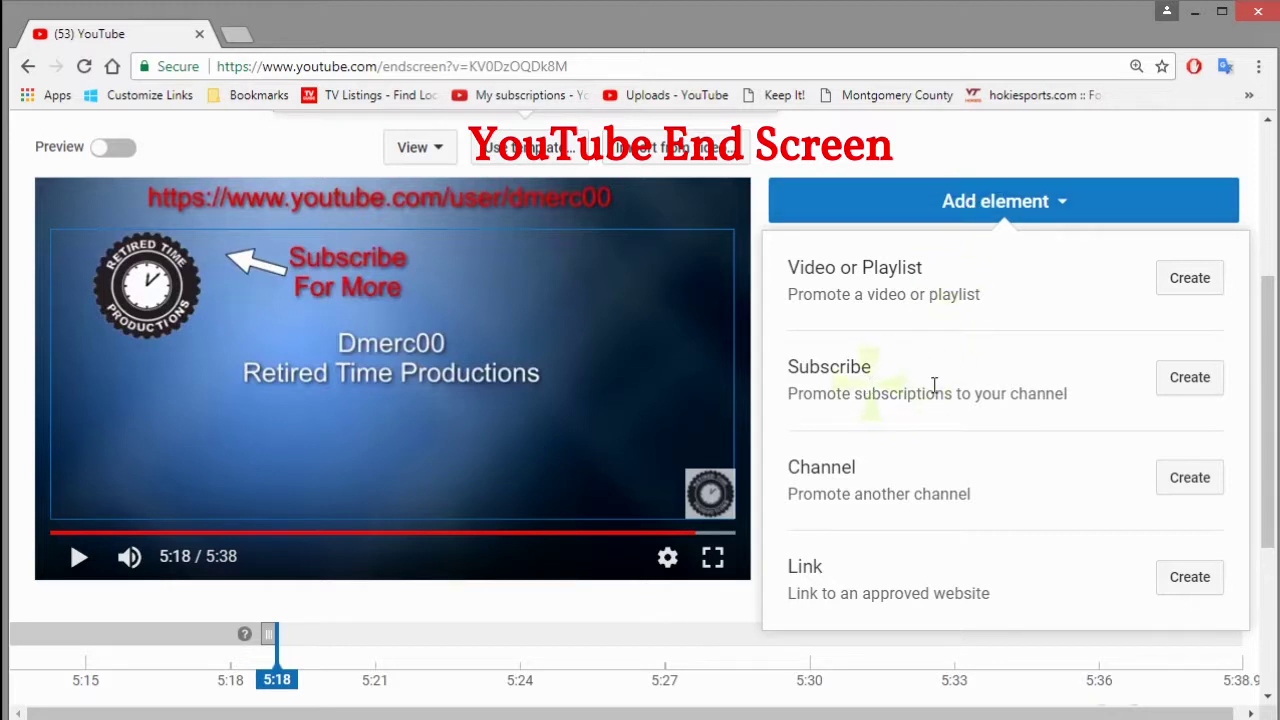
pyautogui.click(1183, 388)
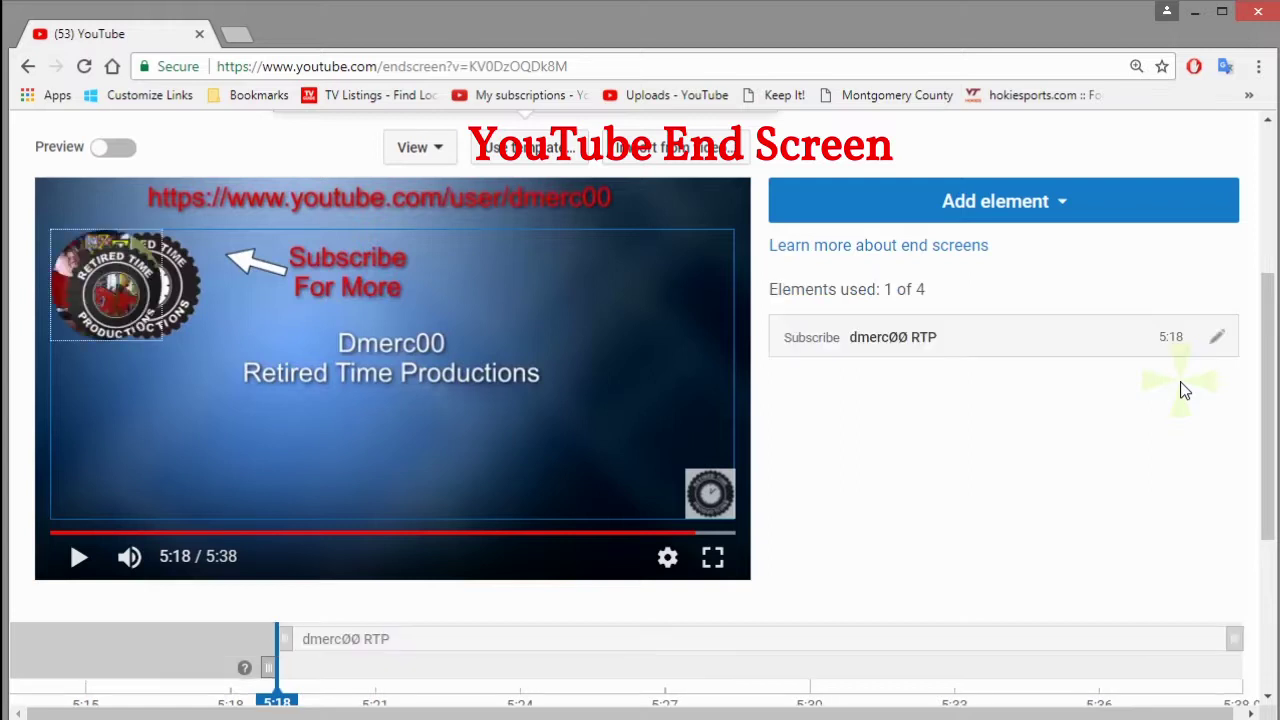
pyautogui.moveTo(108, 285); pyautogui.dragTo(171, 406)
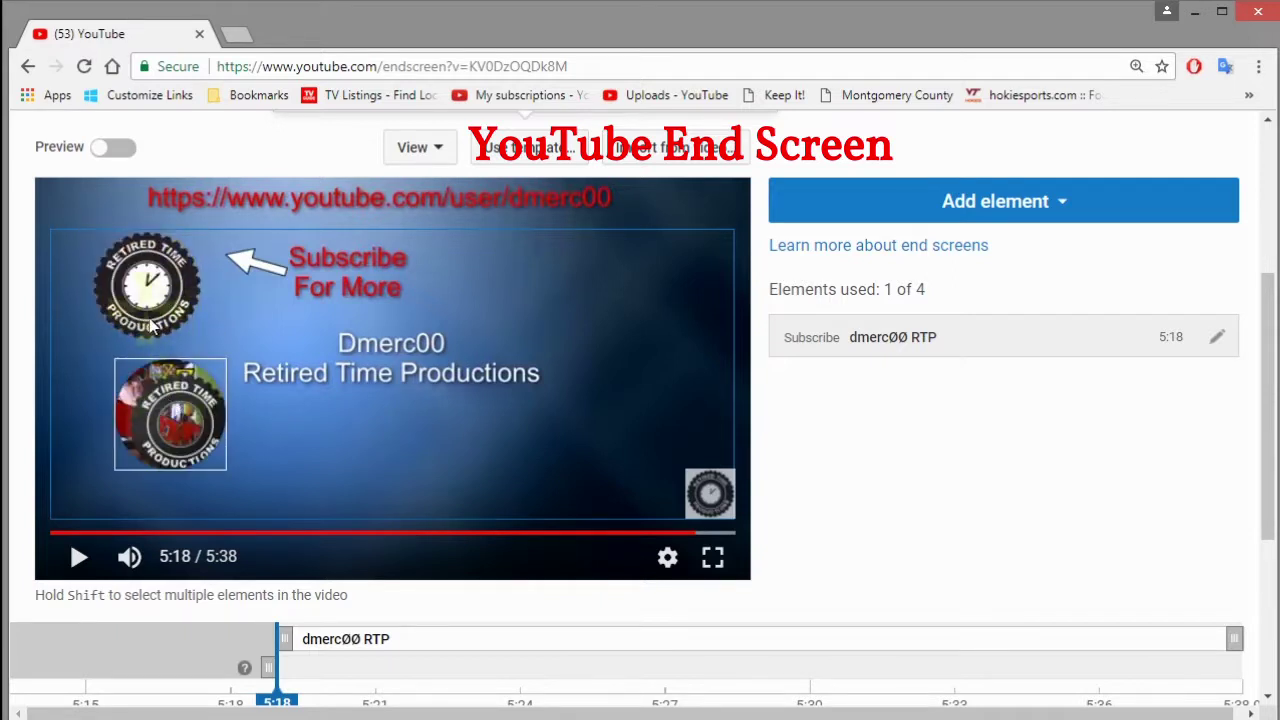
pyautogui.moveTo(170, 412); pyautogui.dragTo(146, 268)
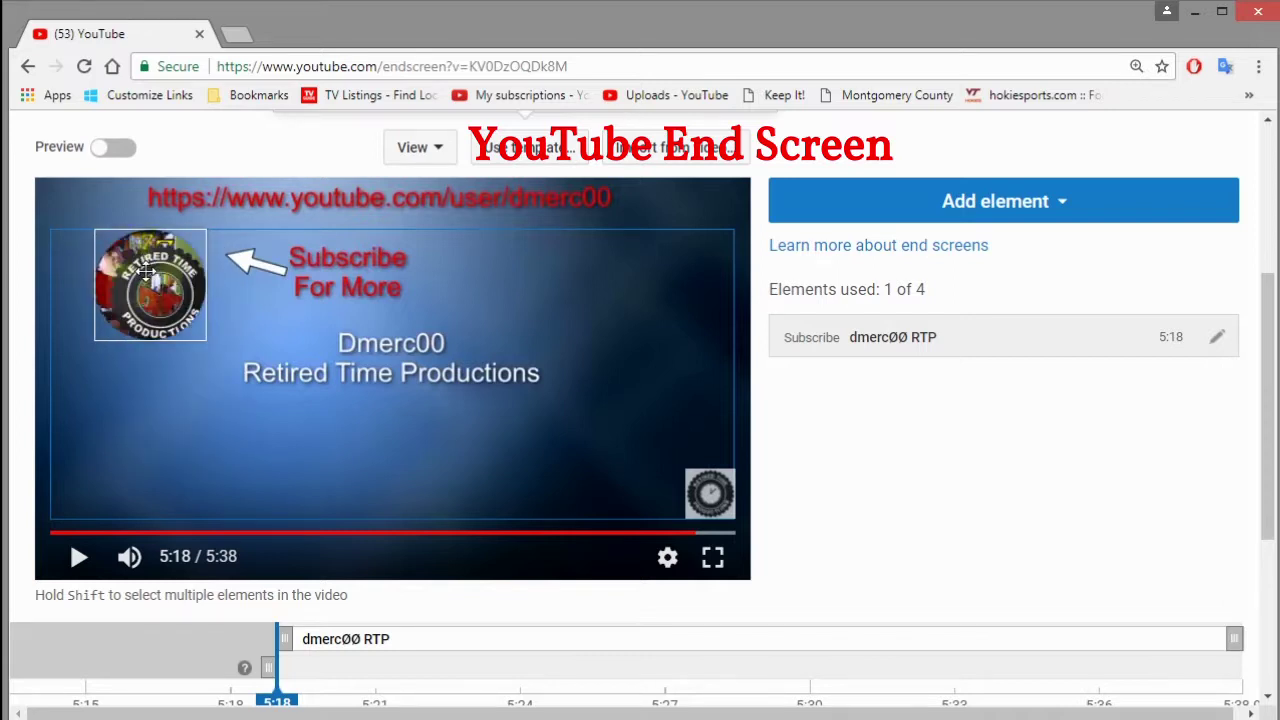
# Step: Add a Best for viewer video element and place it in the lower-left corner of the end screen, below the Subscribe element
pyautogui.click(995, 203)
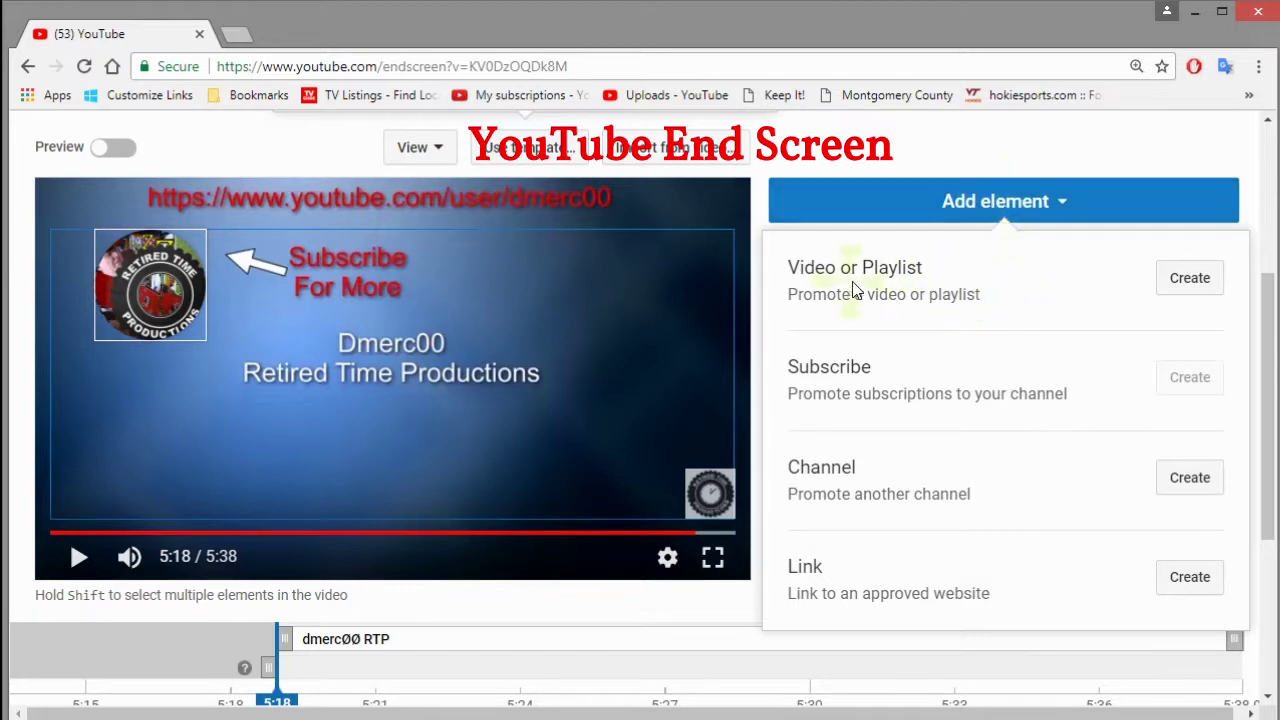
pyautogui.click(1190, 280)
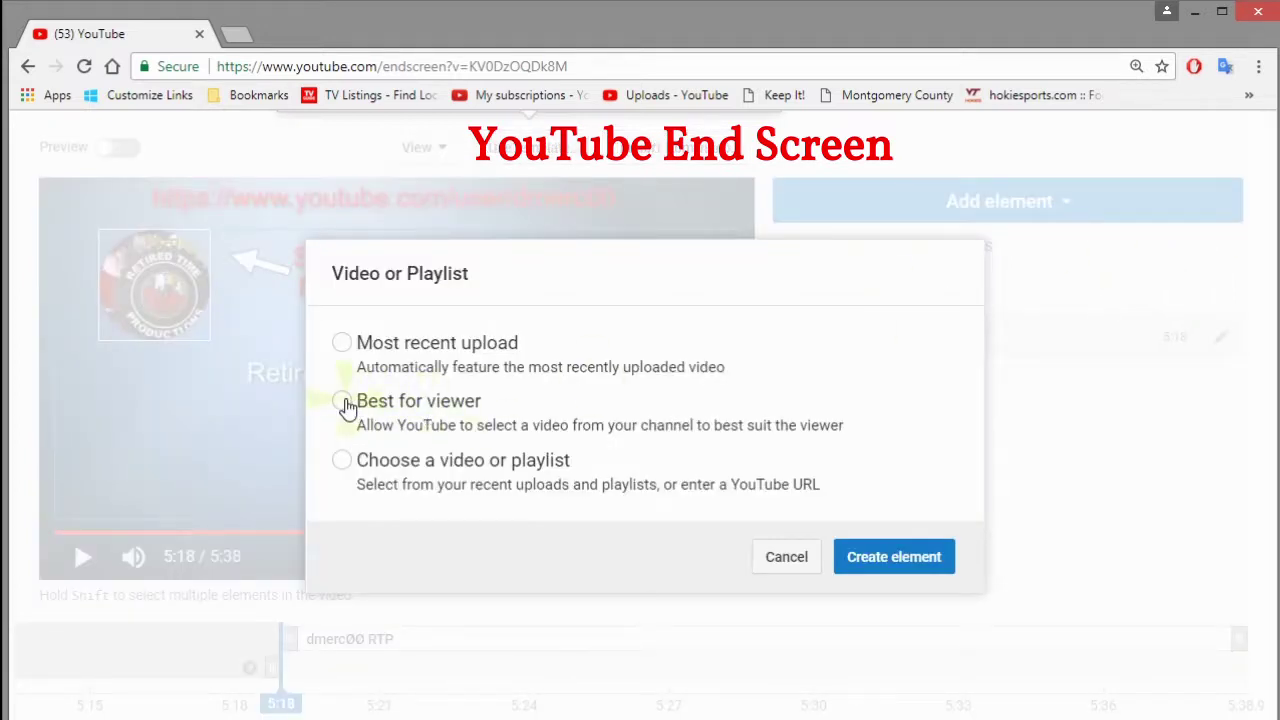
pyautogui.click(343, 402)
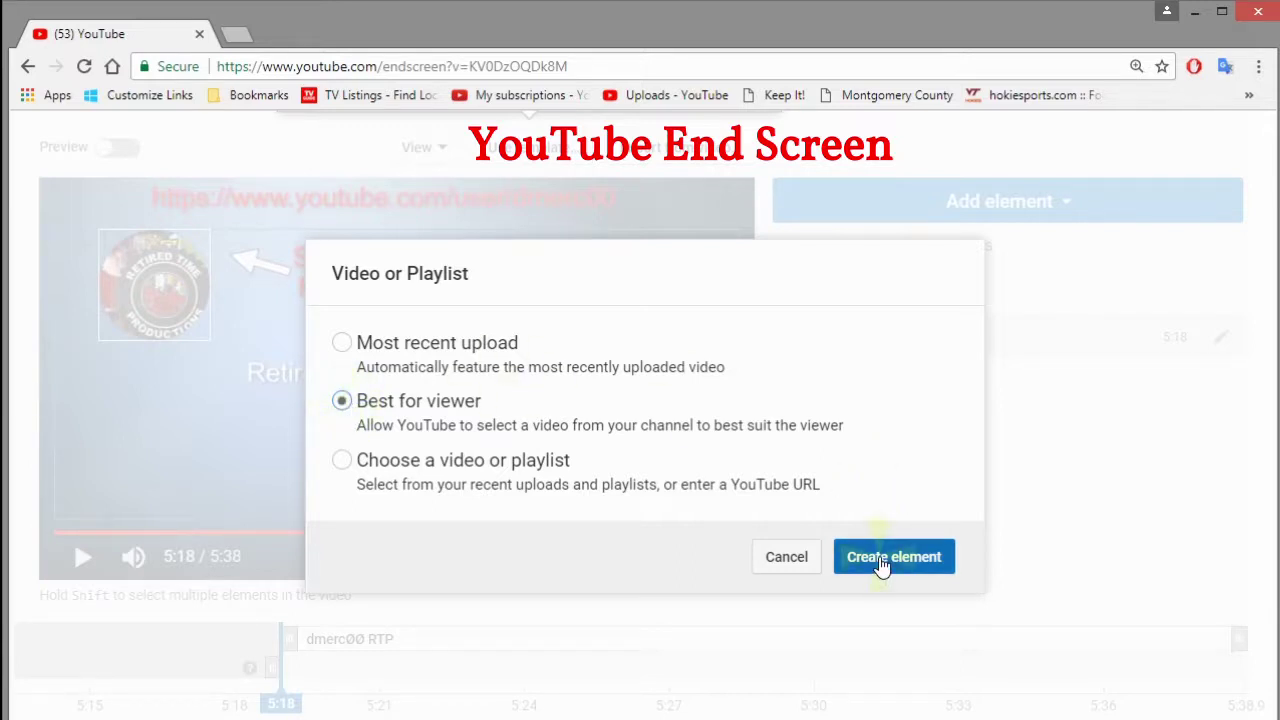
pyautogui.click(880, 560)
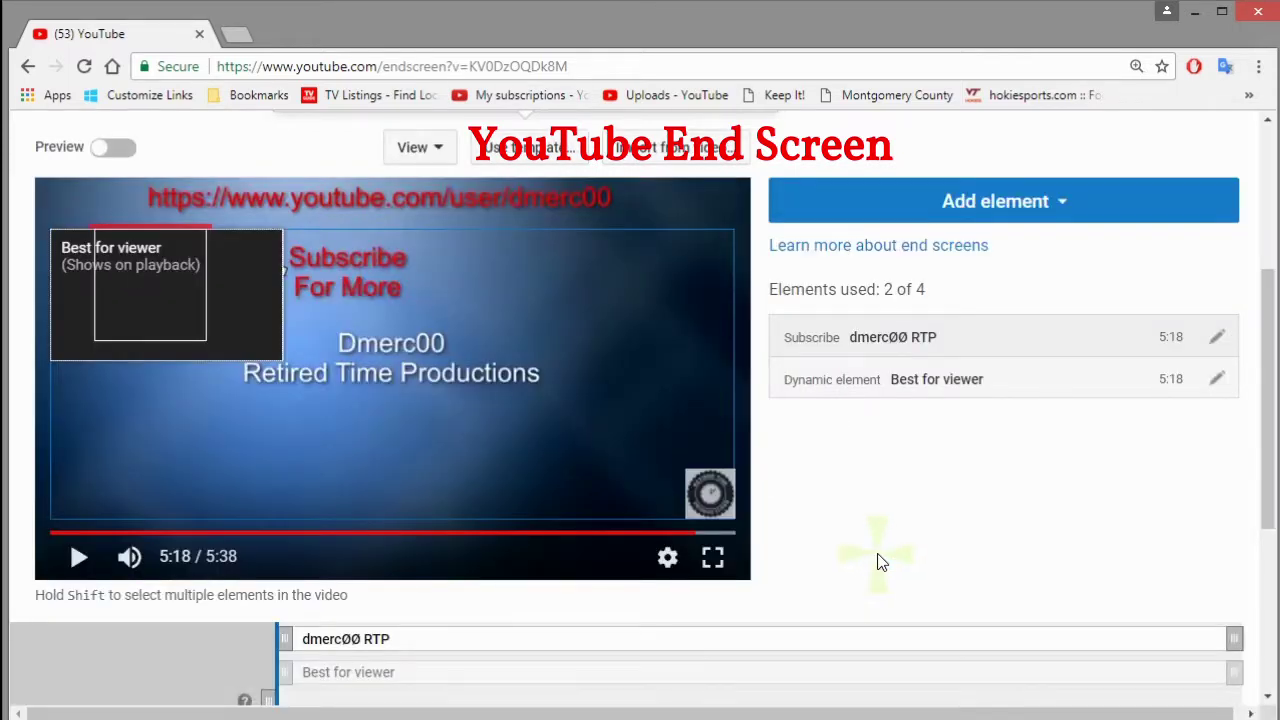
pyautogui.click(230, 254)
pyautogui.moveTo(230, 254); pyautogui.dragTo(227, 448)
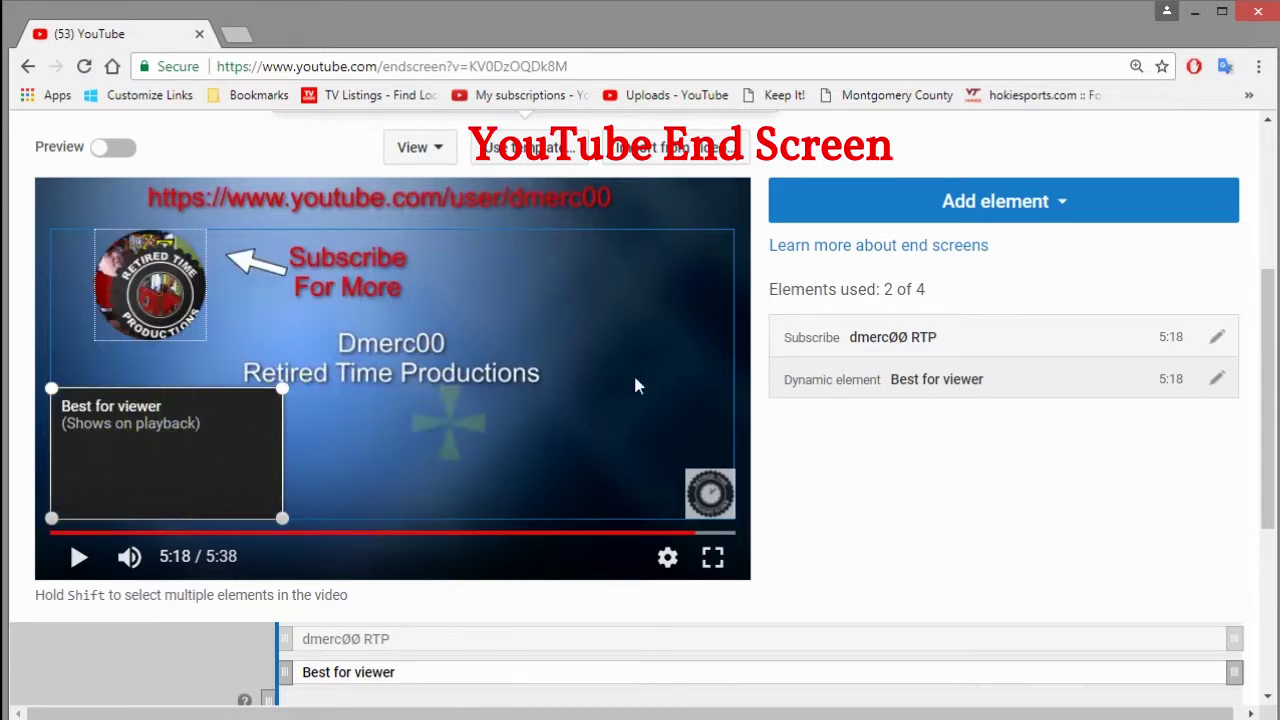
# Step: Add the uploaded How To Install Magix Movie Edit Pro 2018 PLUS video as an element in the end screen's upper-right corner
pyautogui.click(973, 205)
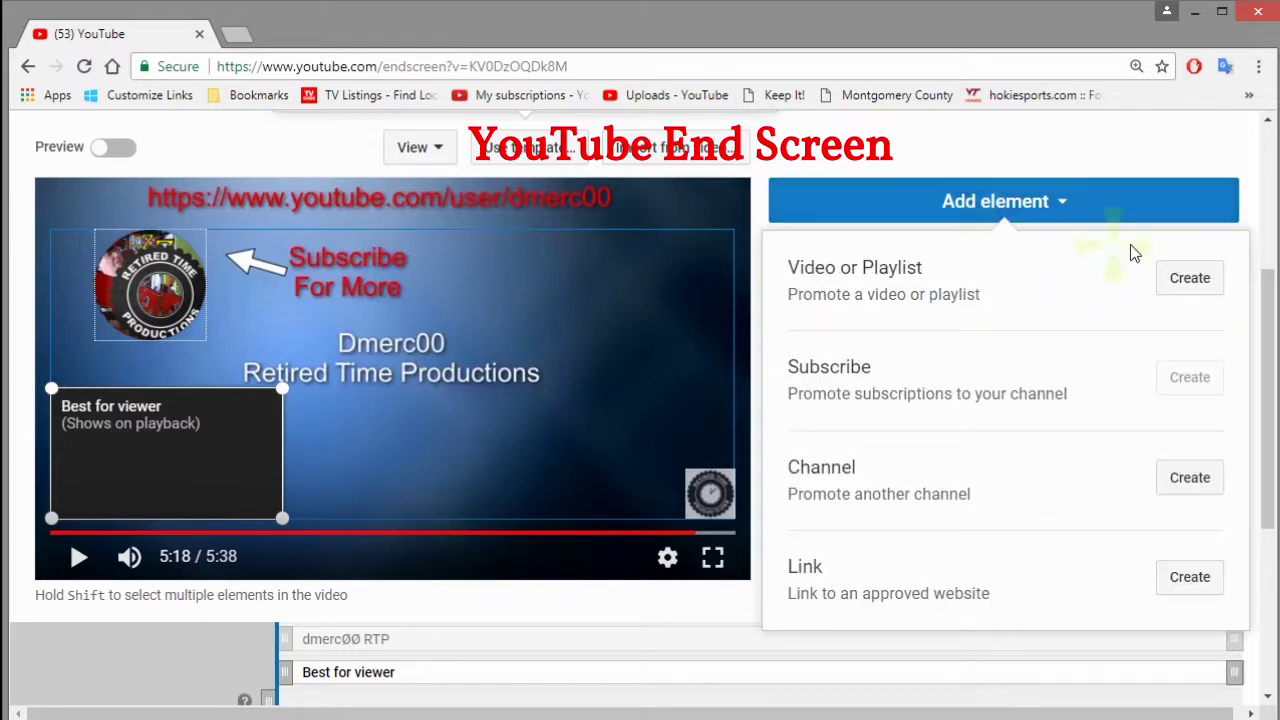
pyautogui.click(1190, 285)
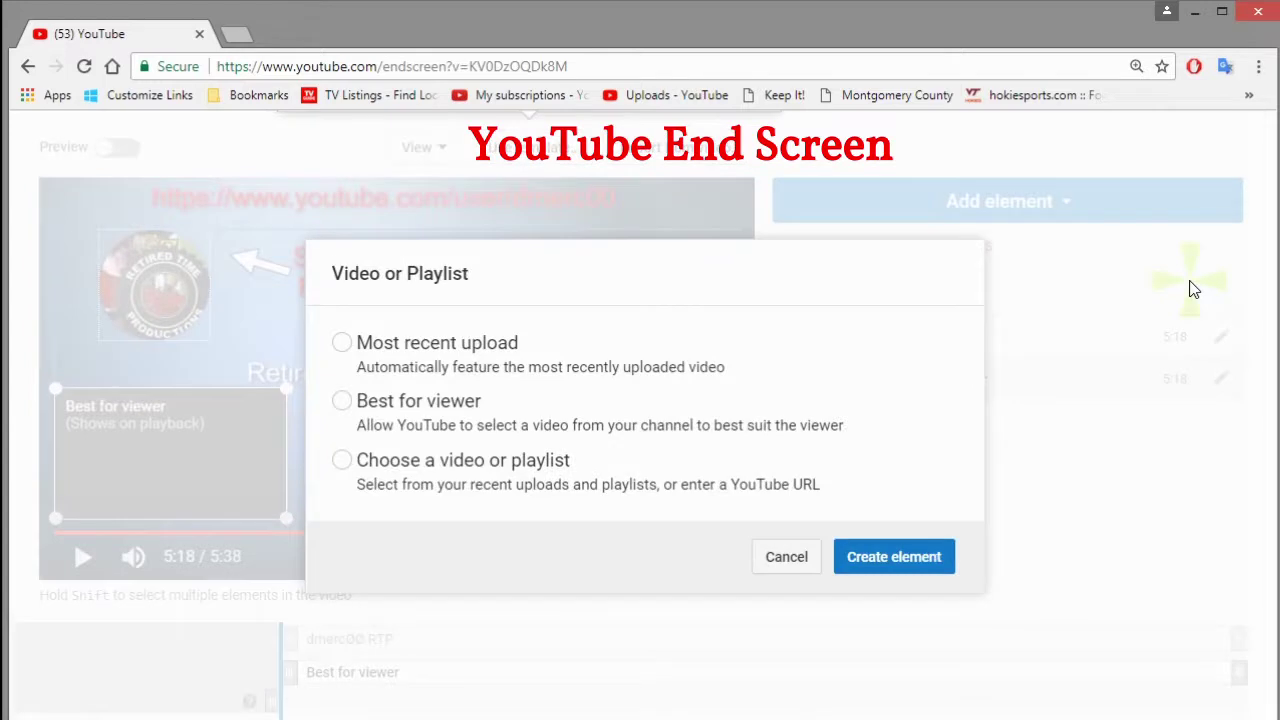
pyautogui.click(343, 462)
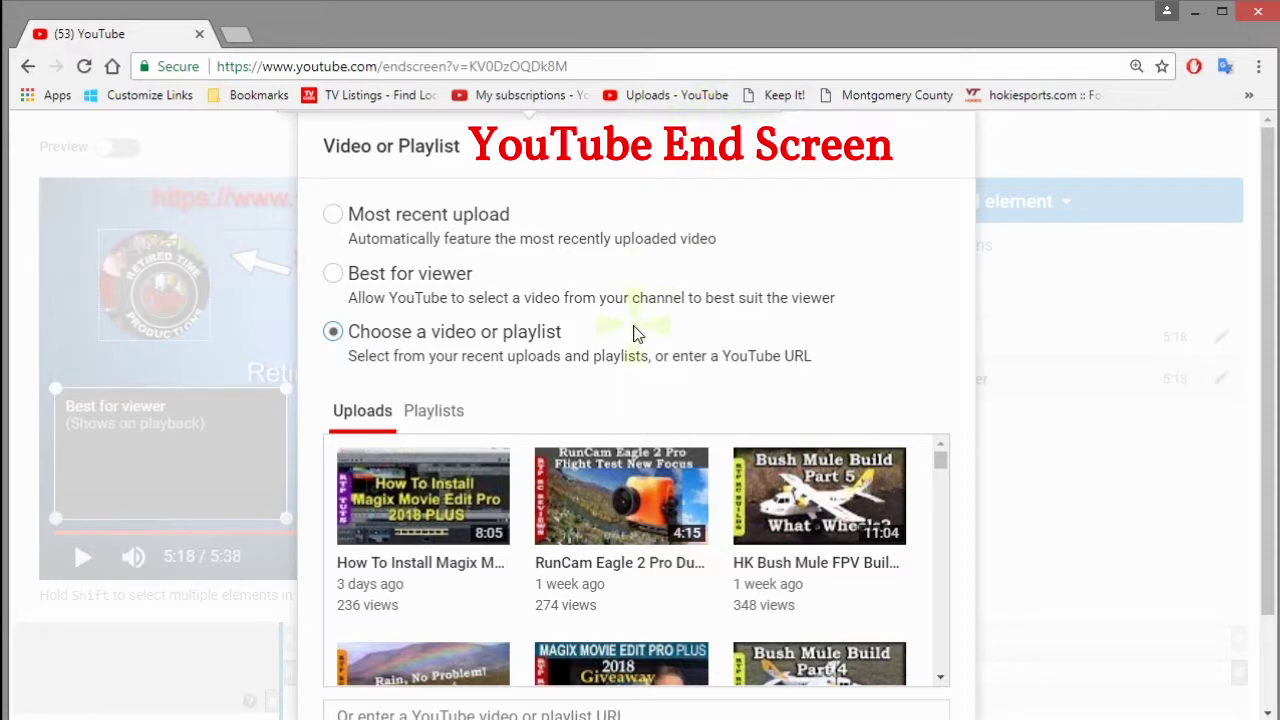
pyautogui.click(422, 508)
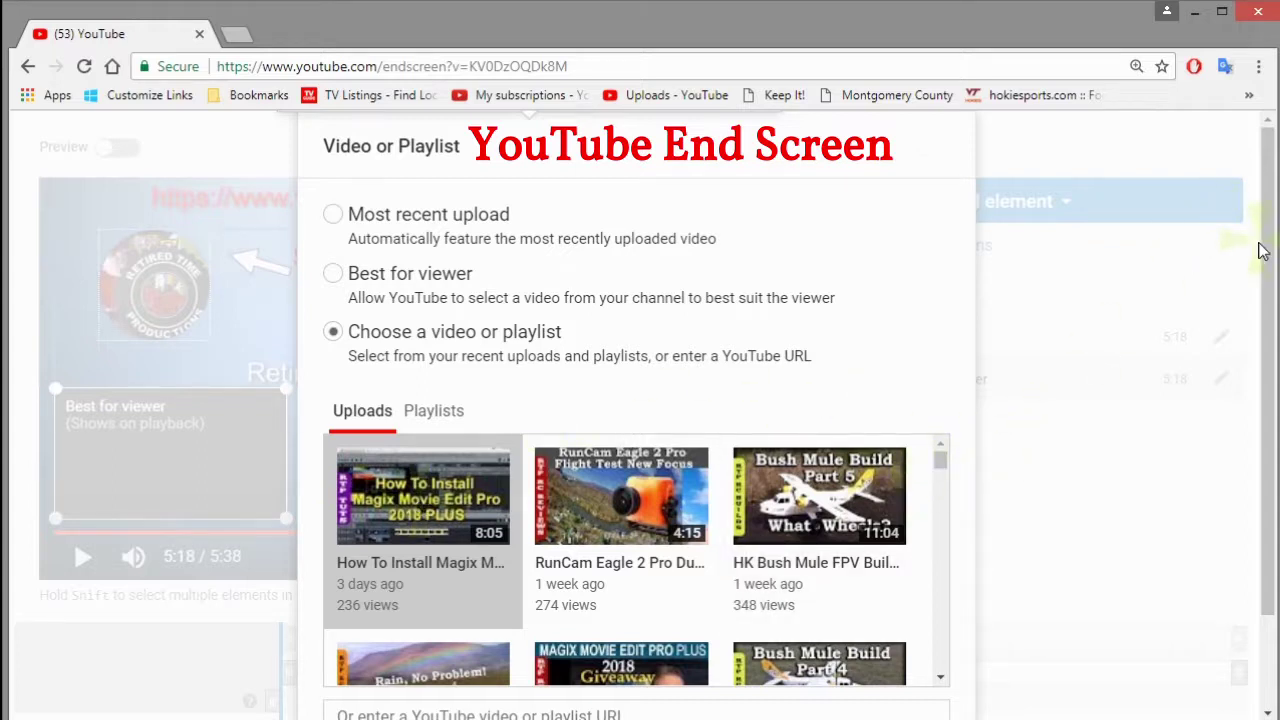
pyautogui.moveTo(1267, 270); pyautogui.dragTo(1257, 357)
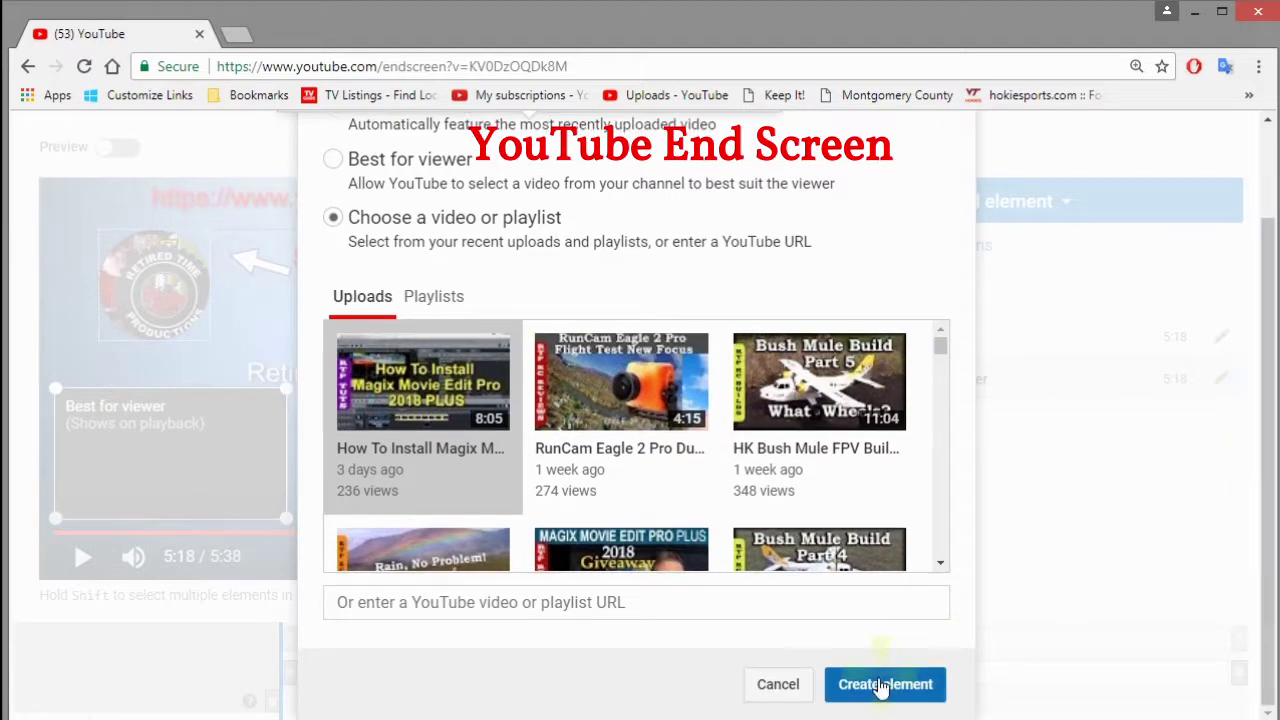
pyautogui.click(877, 688)
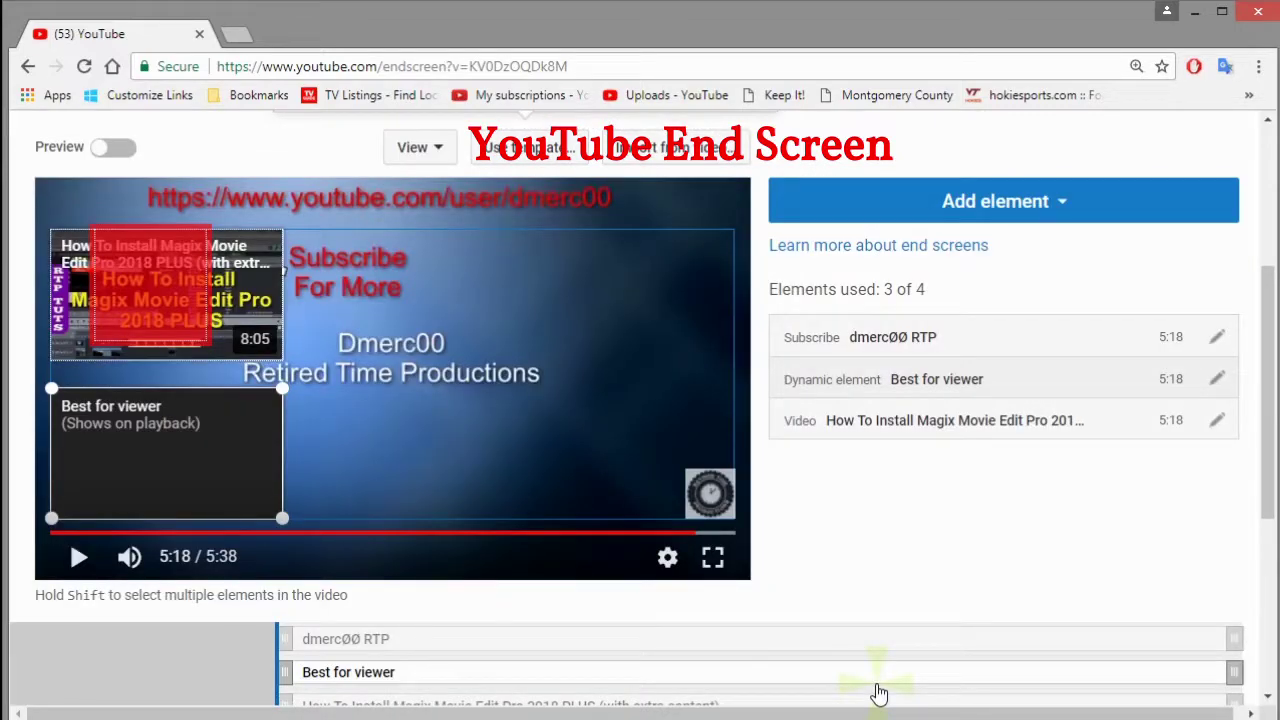
pyautogui.moveTo(232, 306); pyautogui.dragTo(713, 298)
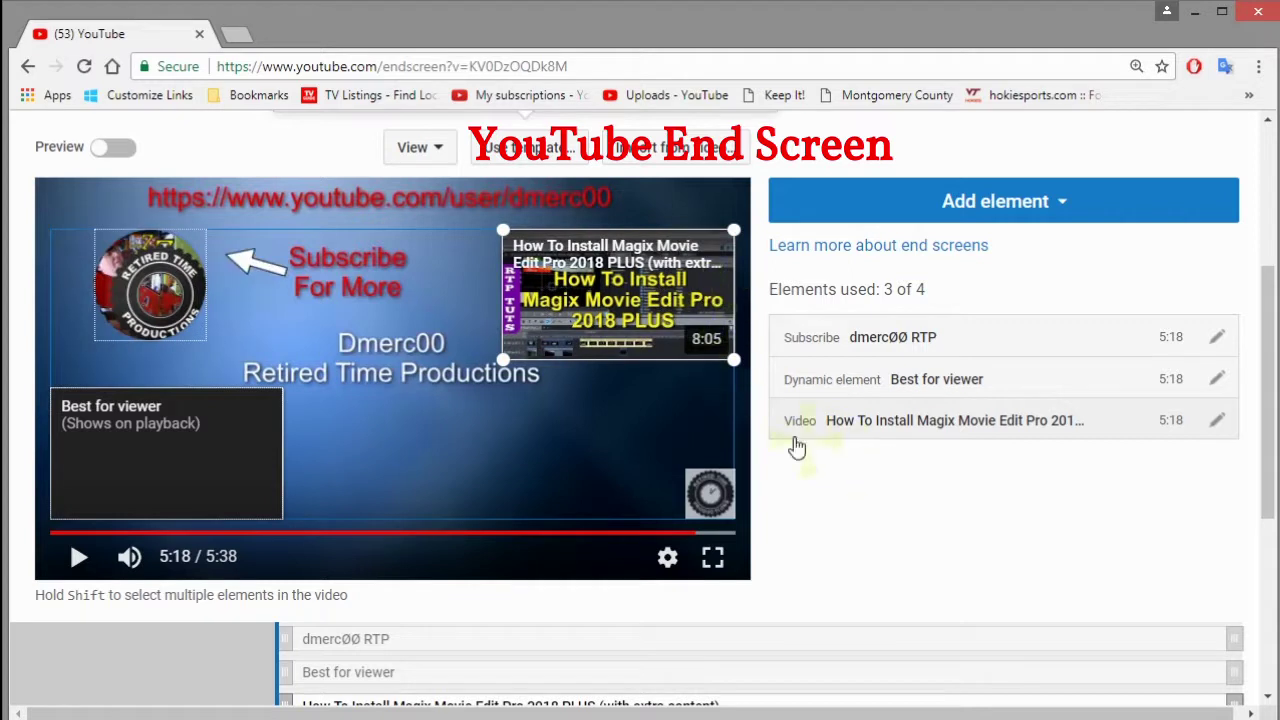
# Step: Add the HK Bush Mule FPV Build Part 5 video in the end screen's upper-right corner, with the Magix video moved below it
pyautogui.click(591, 441)
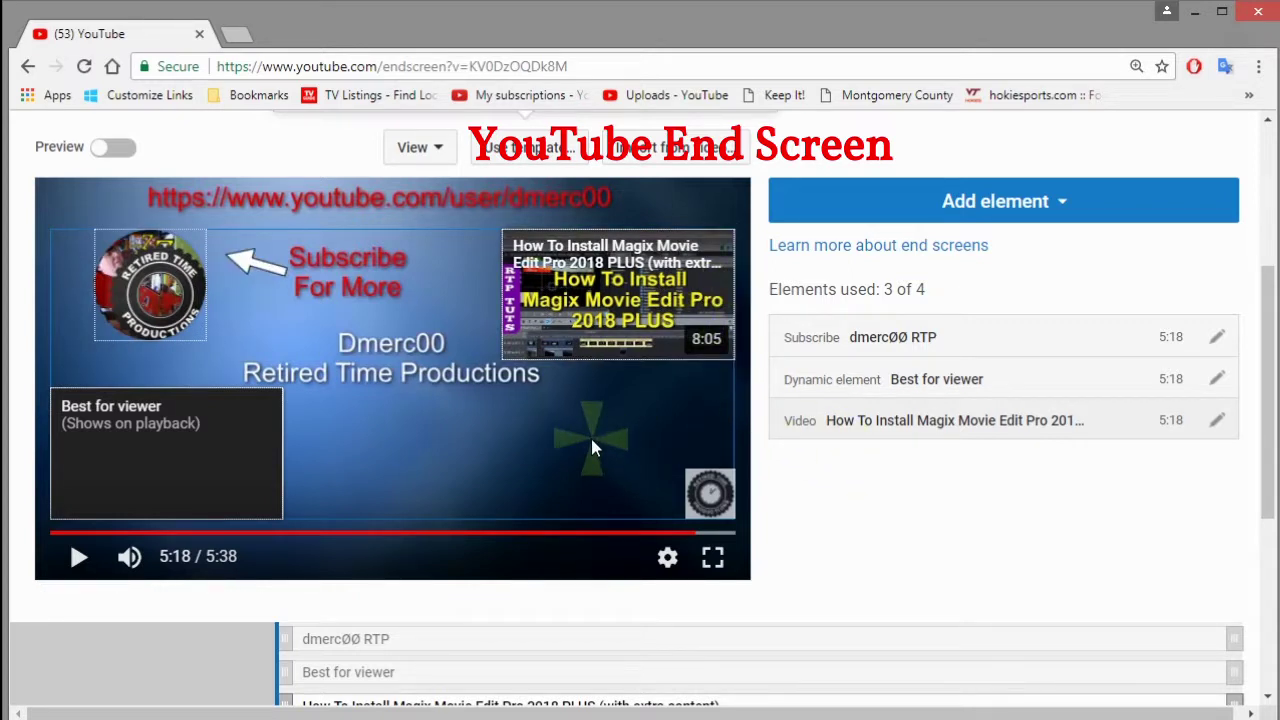
pyautogui.click(986, 205)
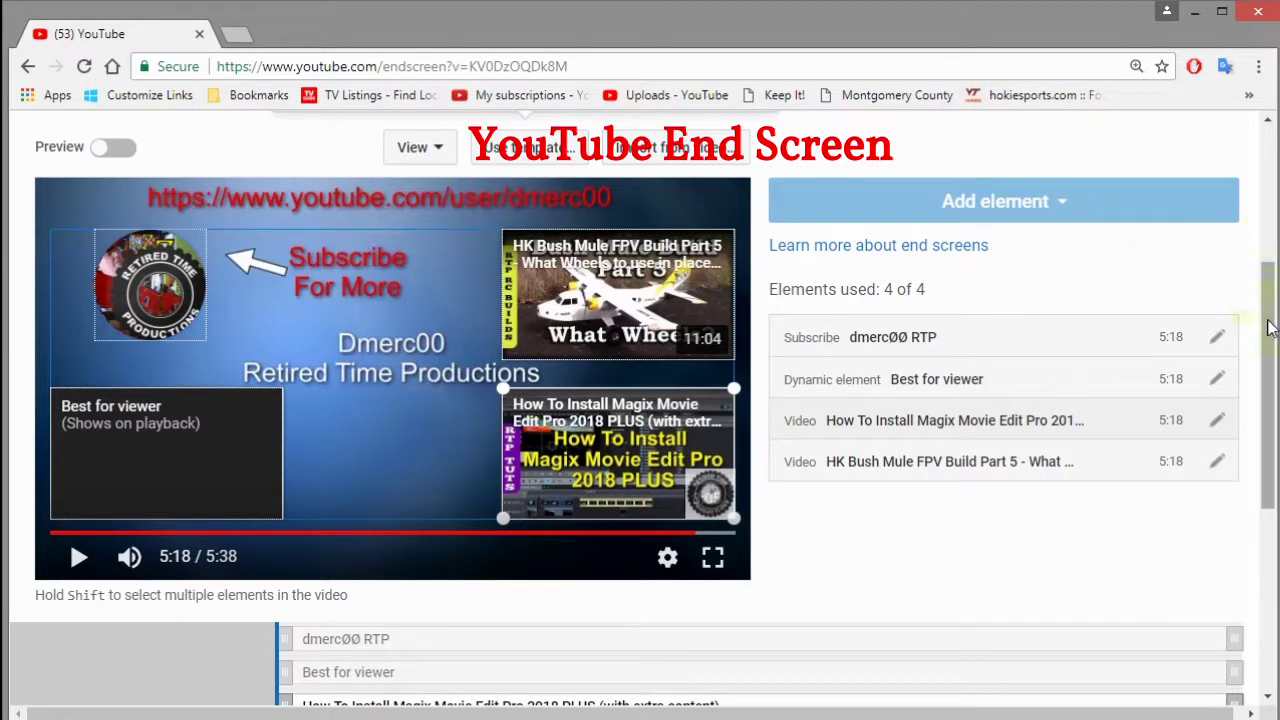
# Step: Save the end screen, review its element timeline, and dismiss the Save time and edit like a pro tip
pyautogui.scroll(4, 1268, 328)
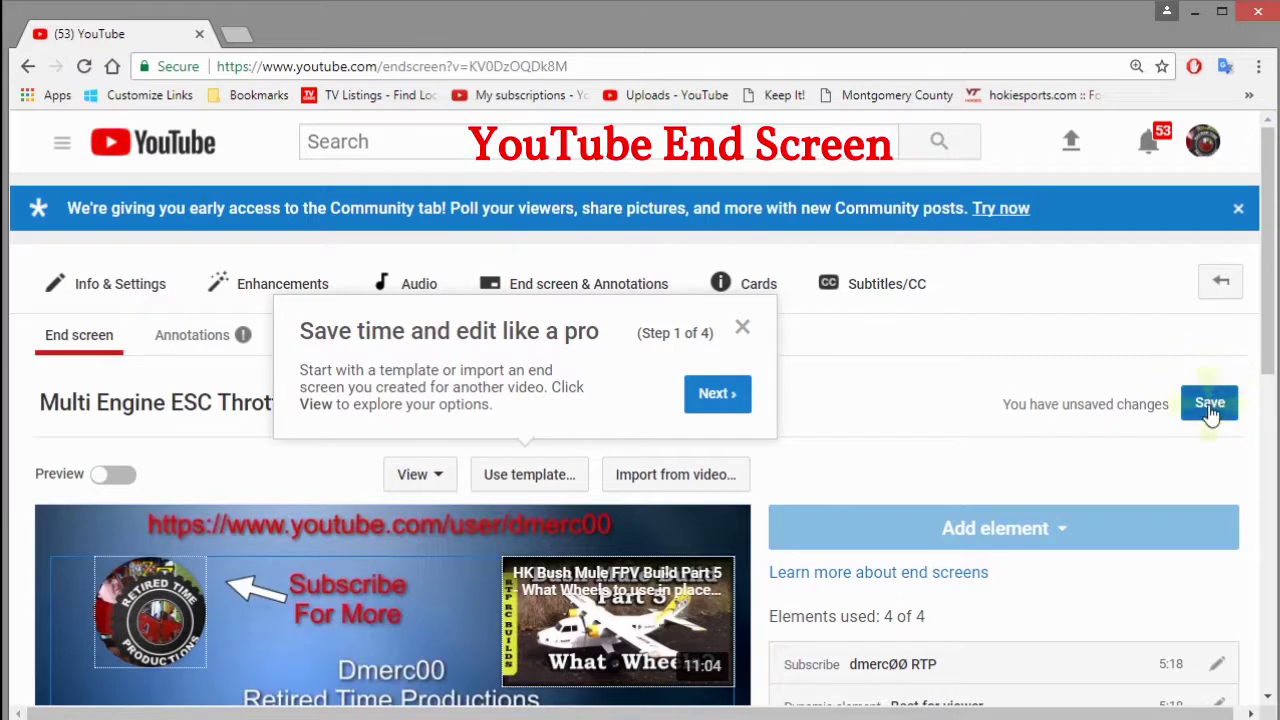
pyautogui.click(1209, 405)
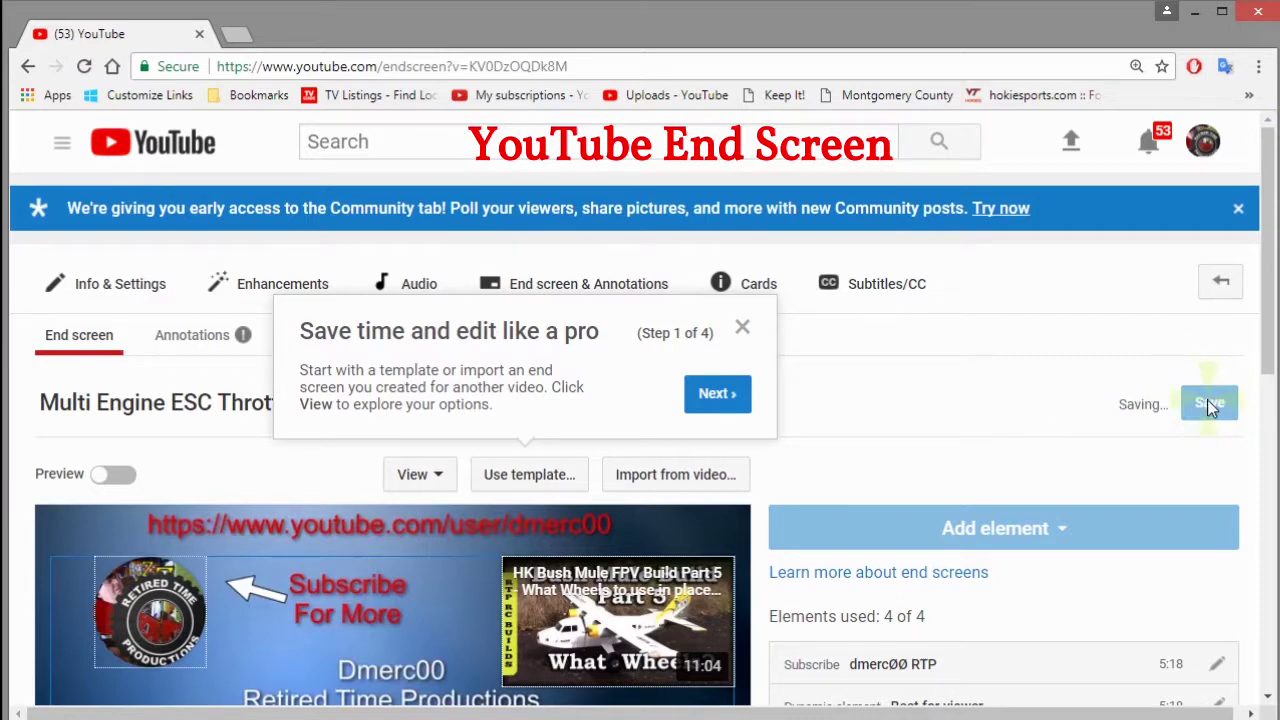
pyautogui.scroll(-10, 1207, 399)
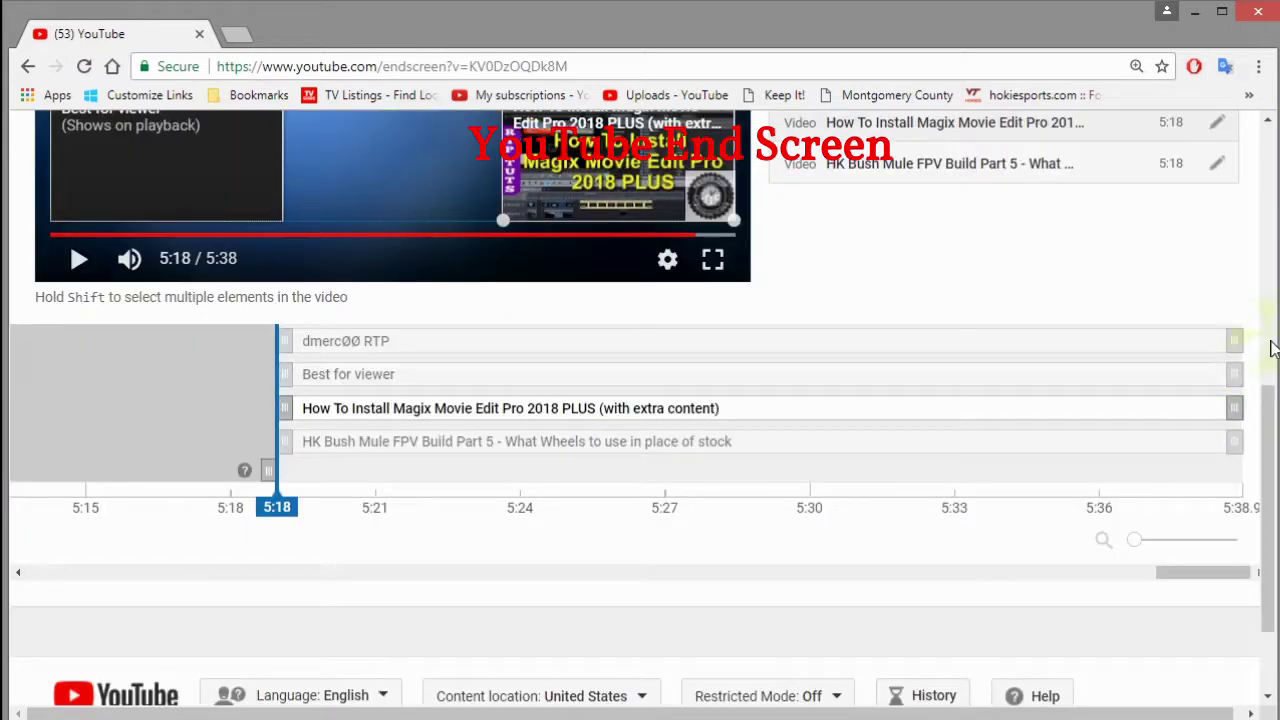
pyautogui.moveTo(1270, 410); pyautogui.dragTo(1273, 110)
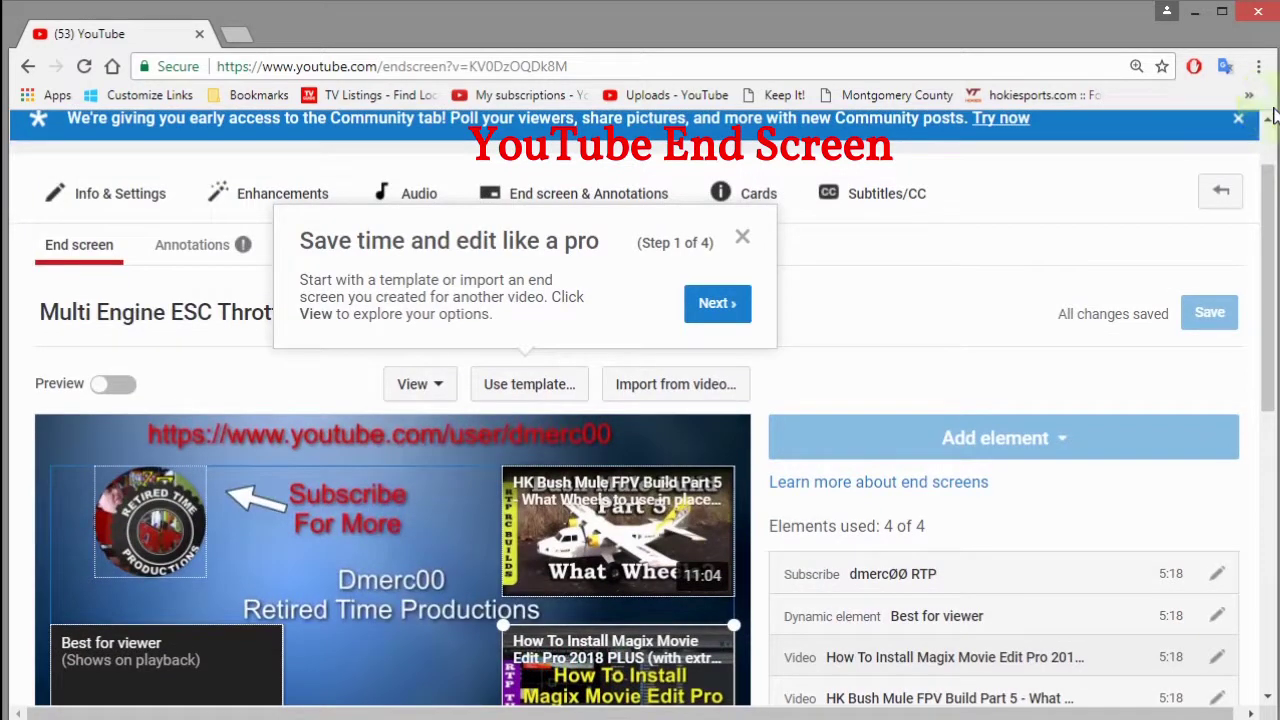
pyautogui.click(744, 240)
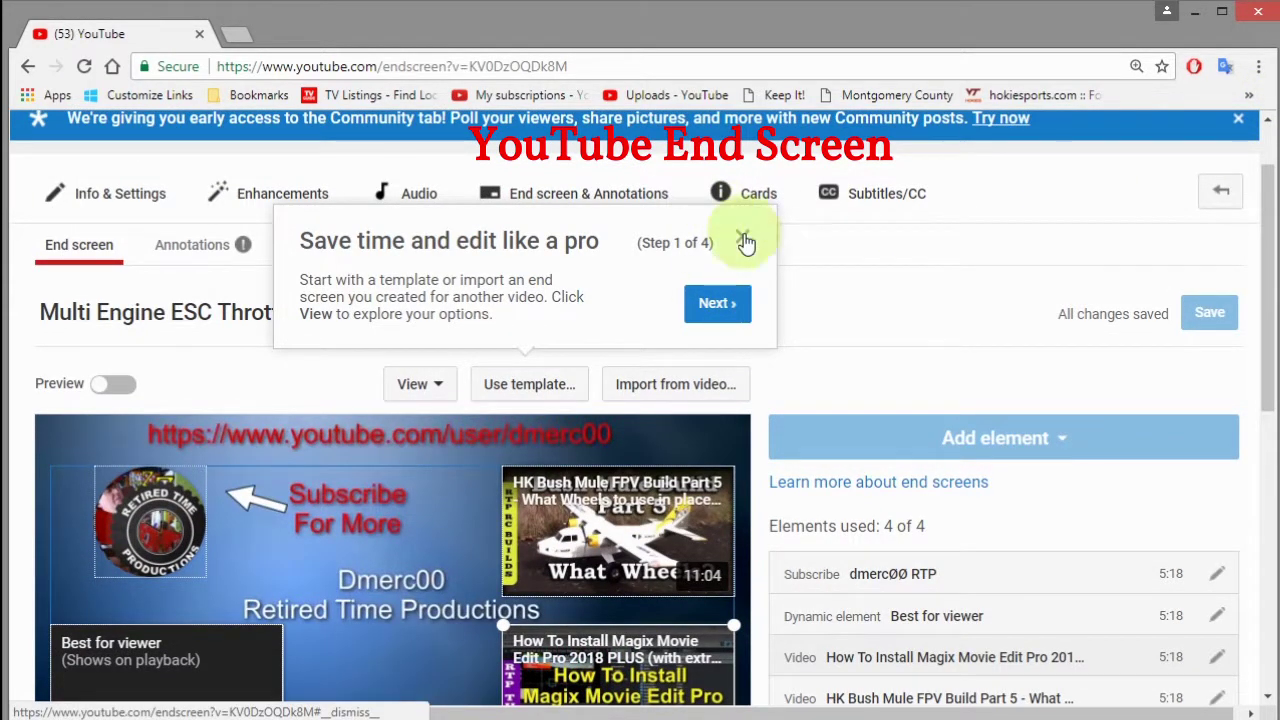
# Step: Return to the video's info and settings, set its privacy to Public, and publish it
pyautogui.click(113, 198)
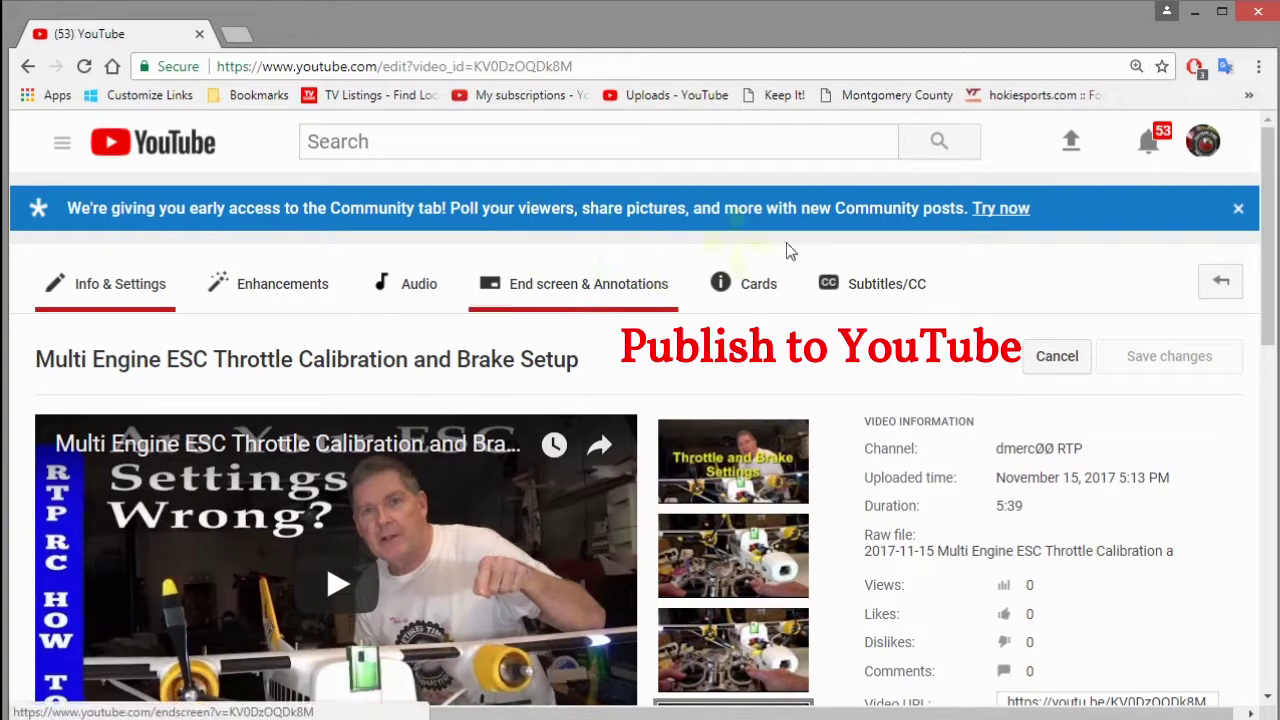
pyautogui.moveTo(1266, 272); pyautogui.dragTo(1223, 429)
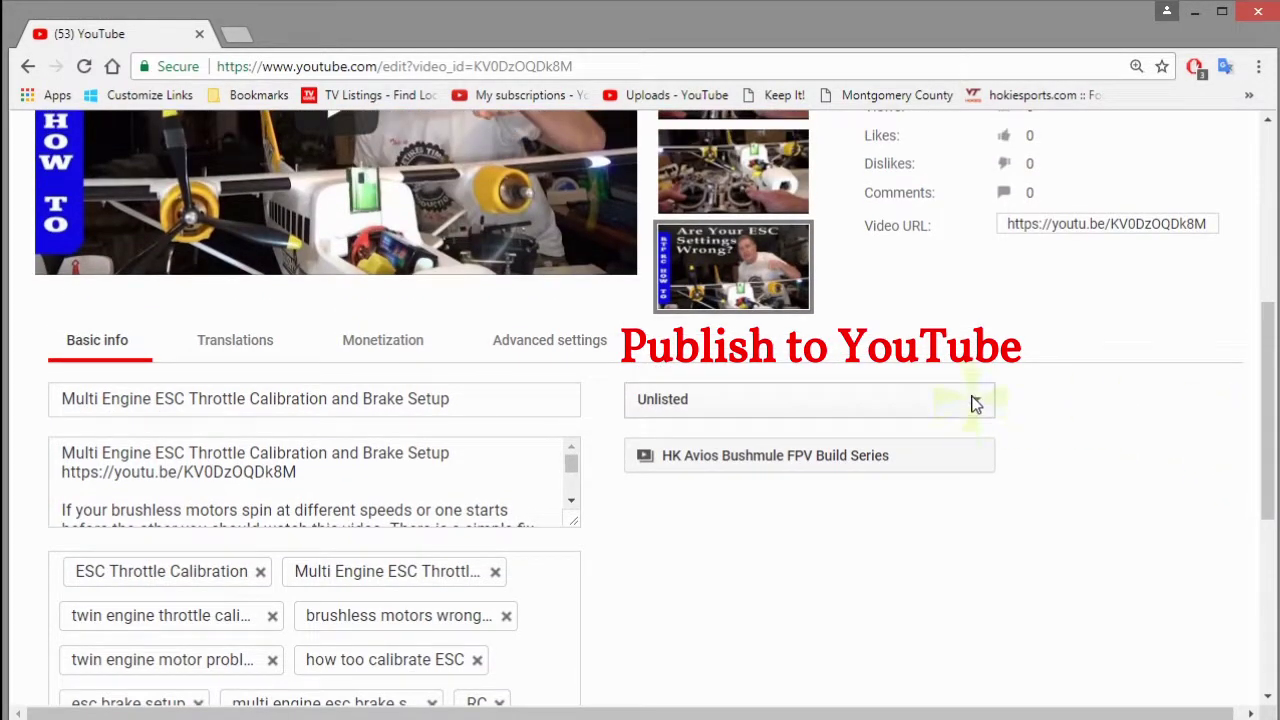
pyautogui.click(974, 400)
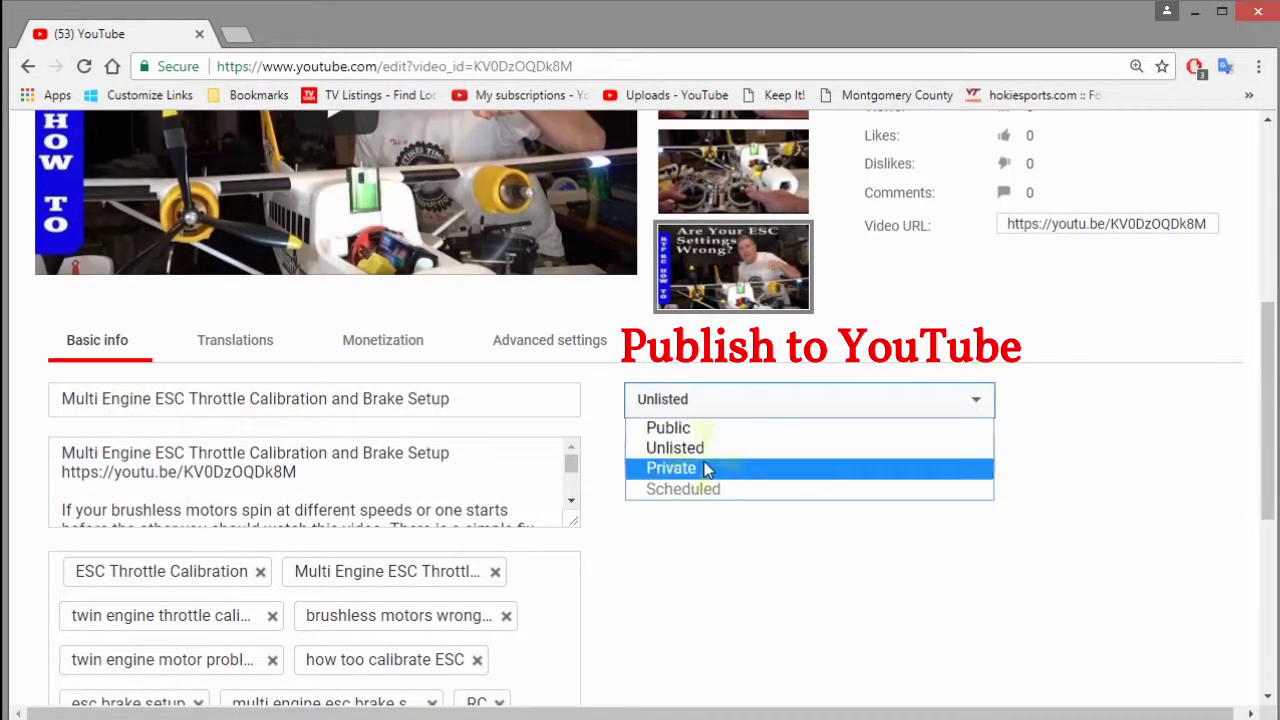
pyautogui.click(673, 427)
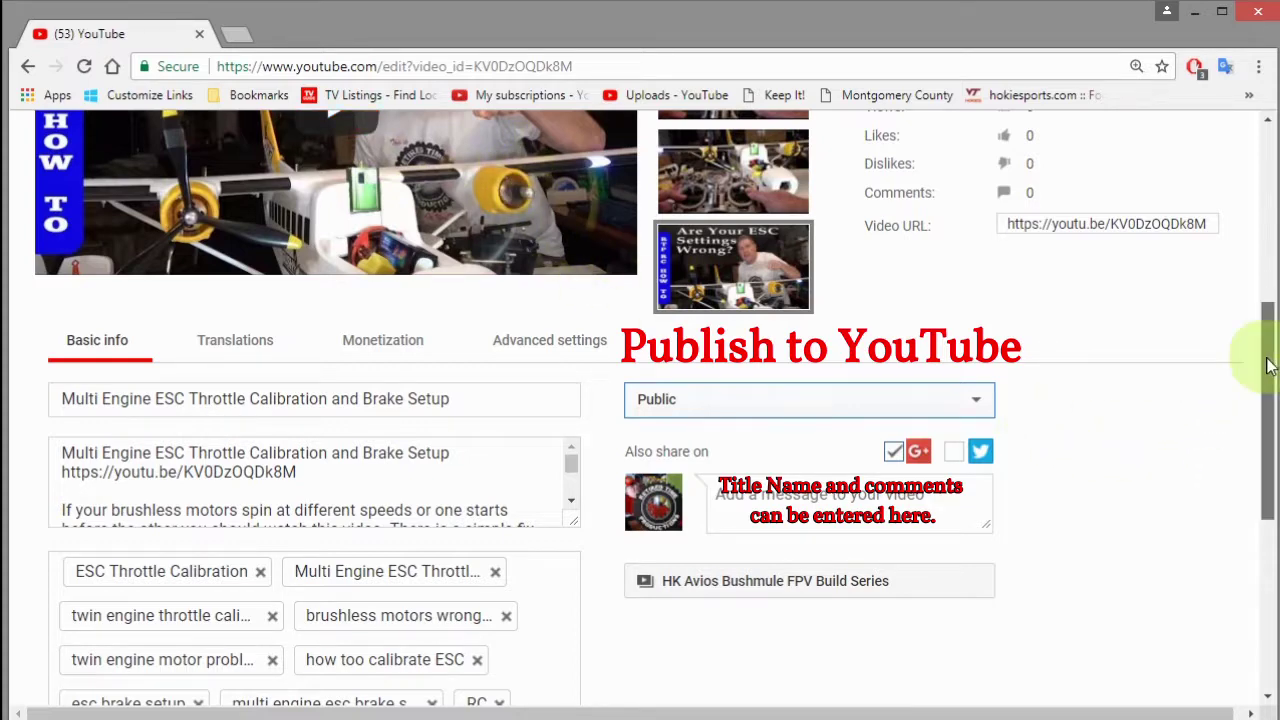
pyautogui.moveTo(1268, 365); pyautogui.dragTo(1262, 508)
pyautogui.click(1160, 503)
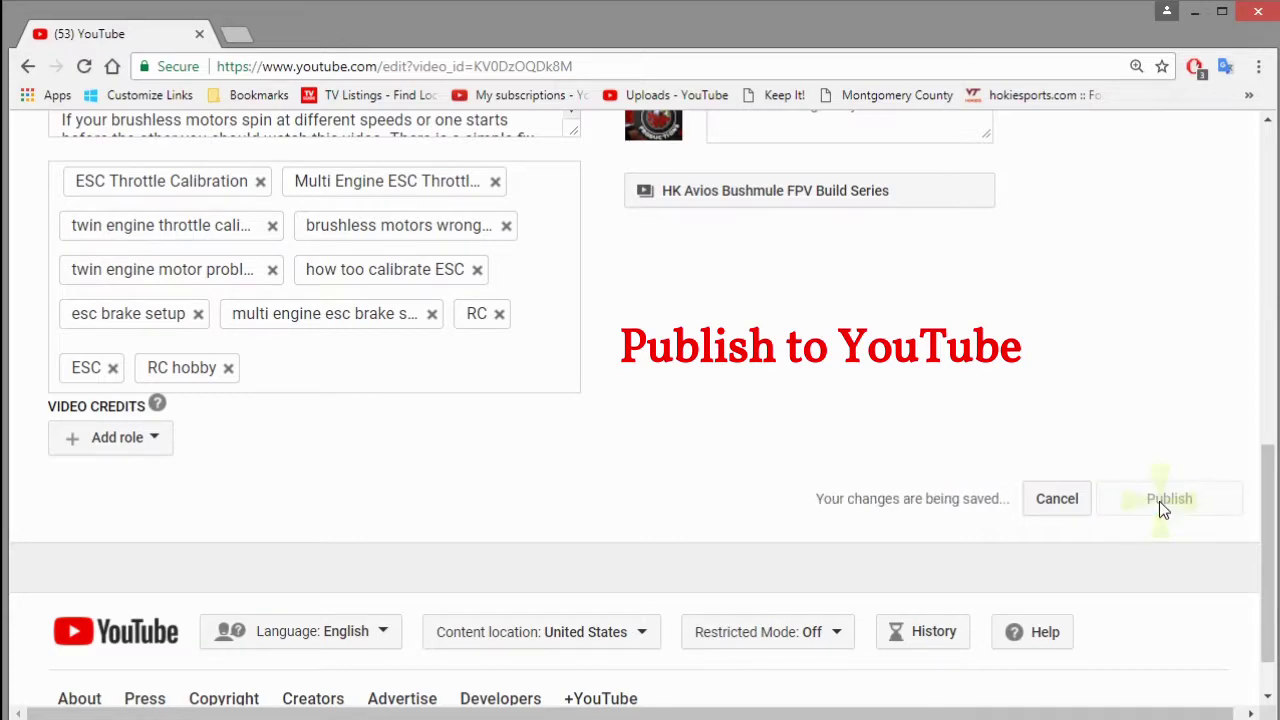